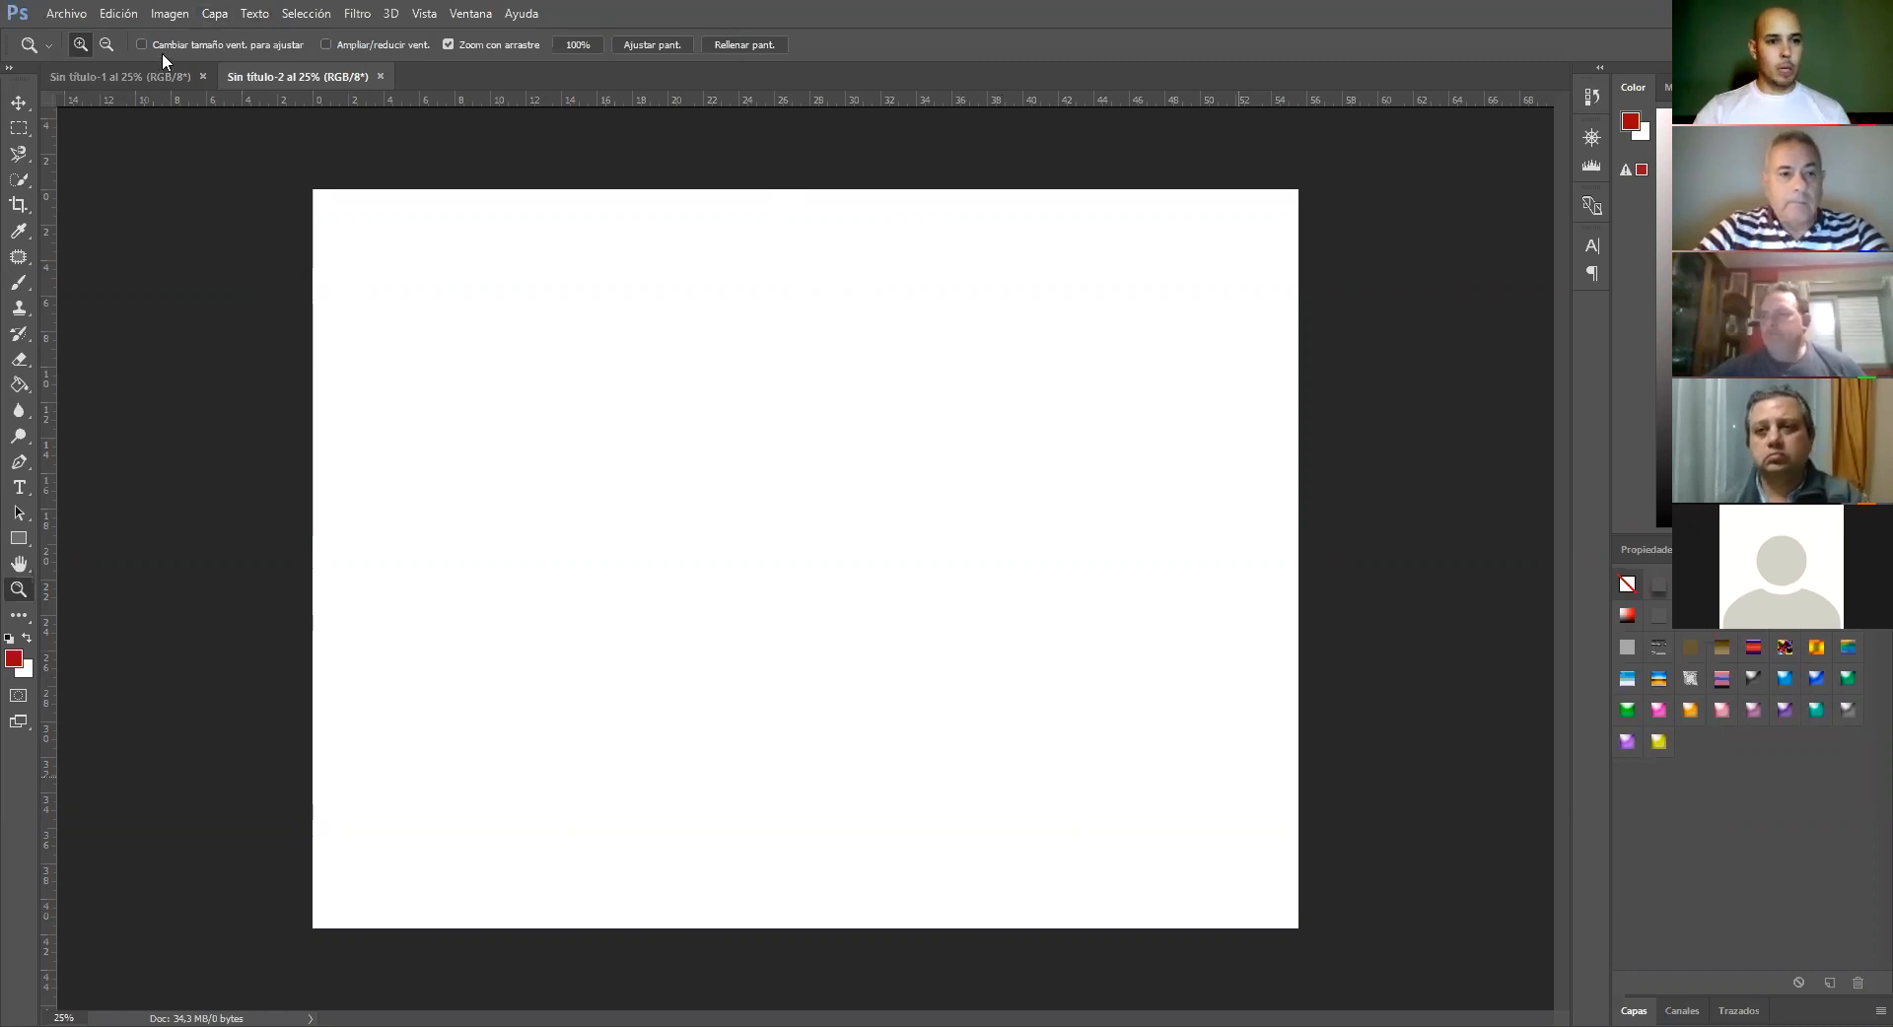
Start a text line near the middle of the Sin título-1 canvas and set the text color to black (000000)
click(183, 73)
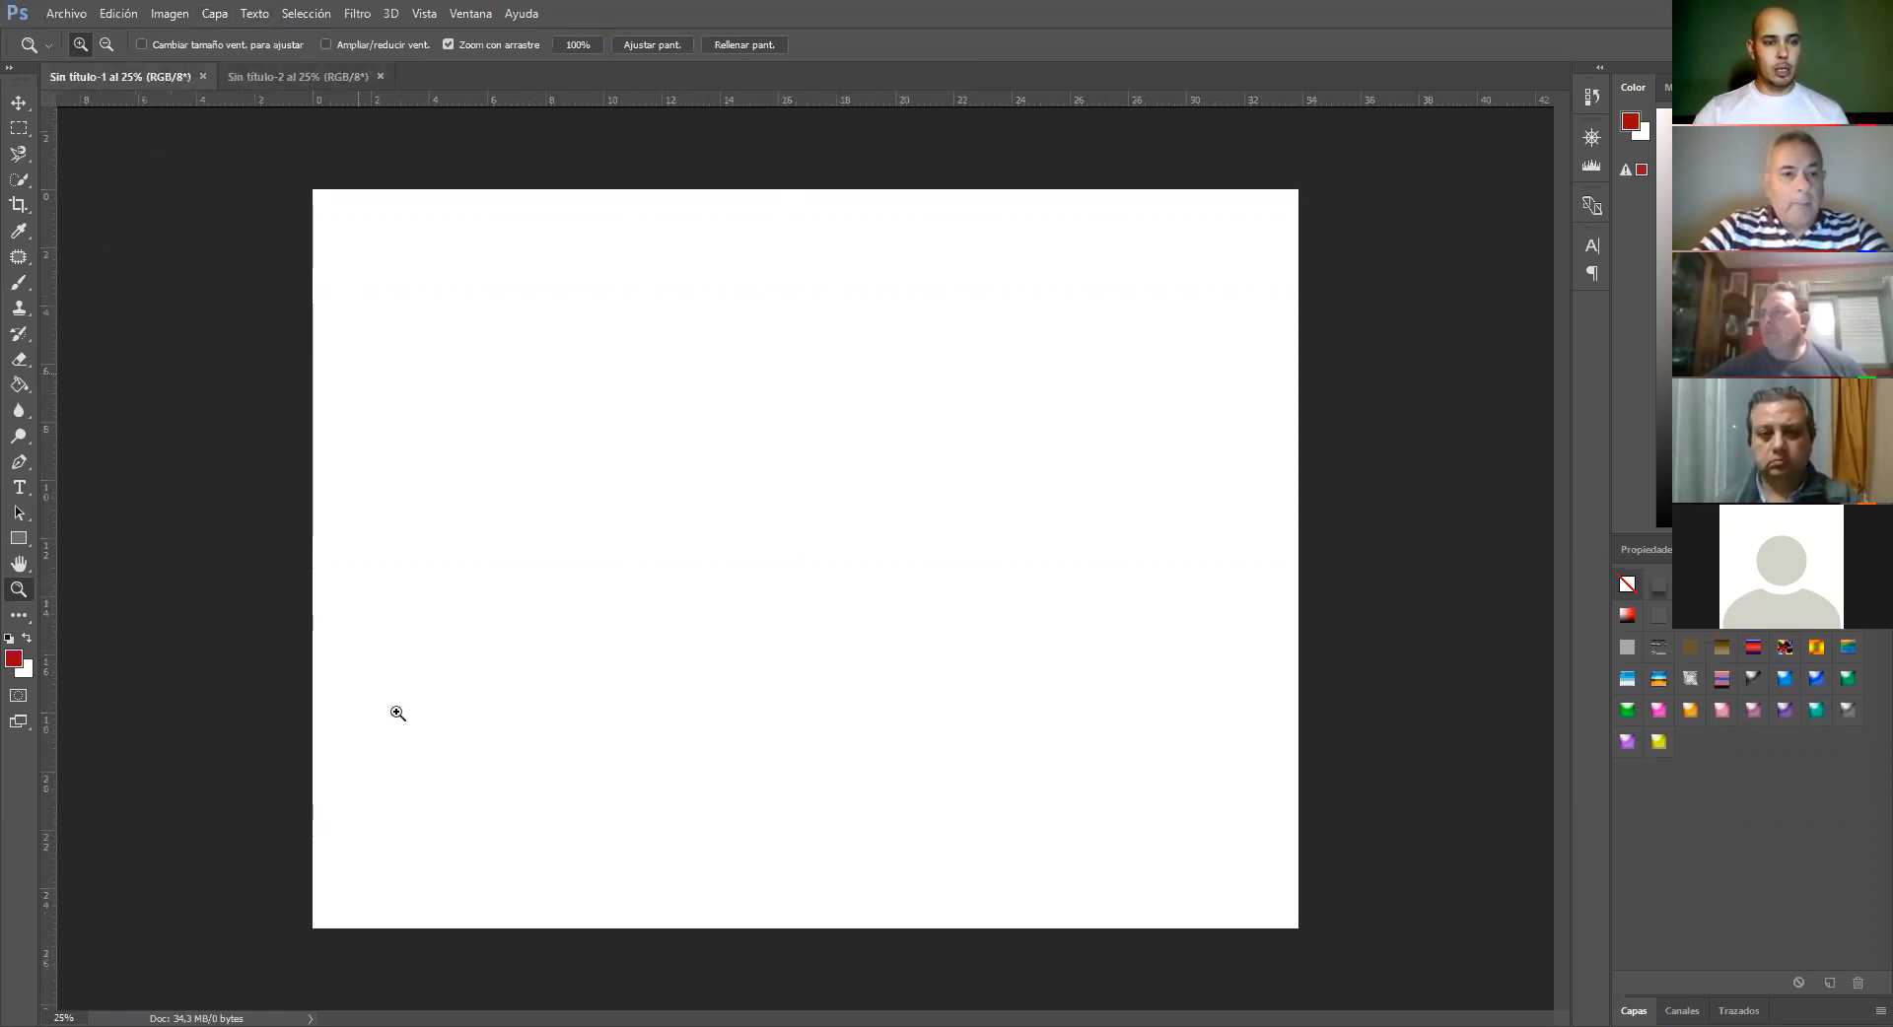
click(18, 487)
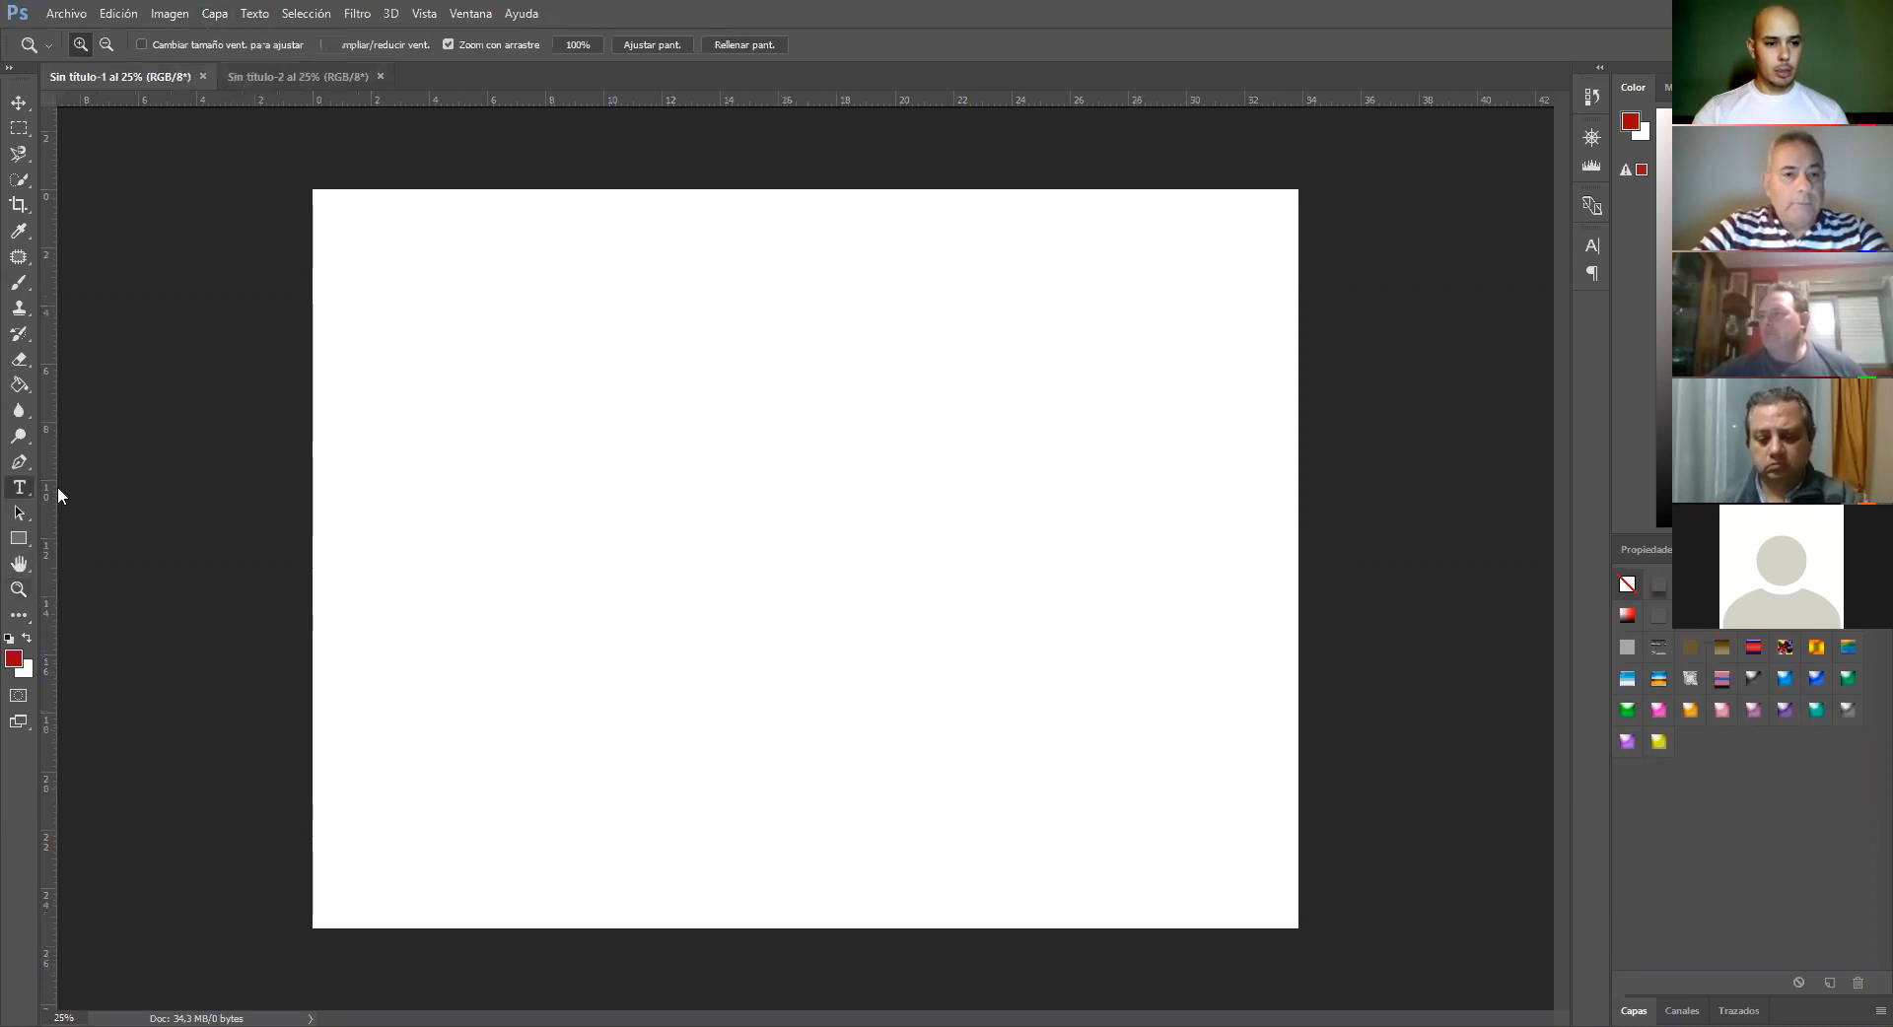
click(702, 505)
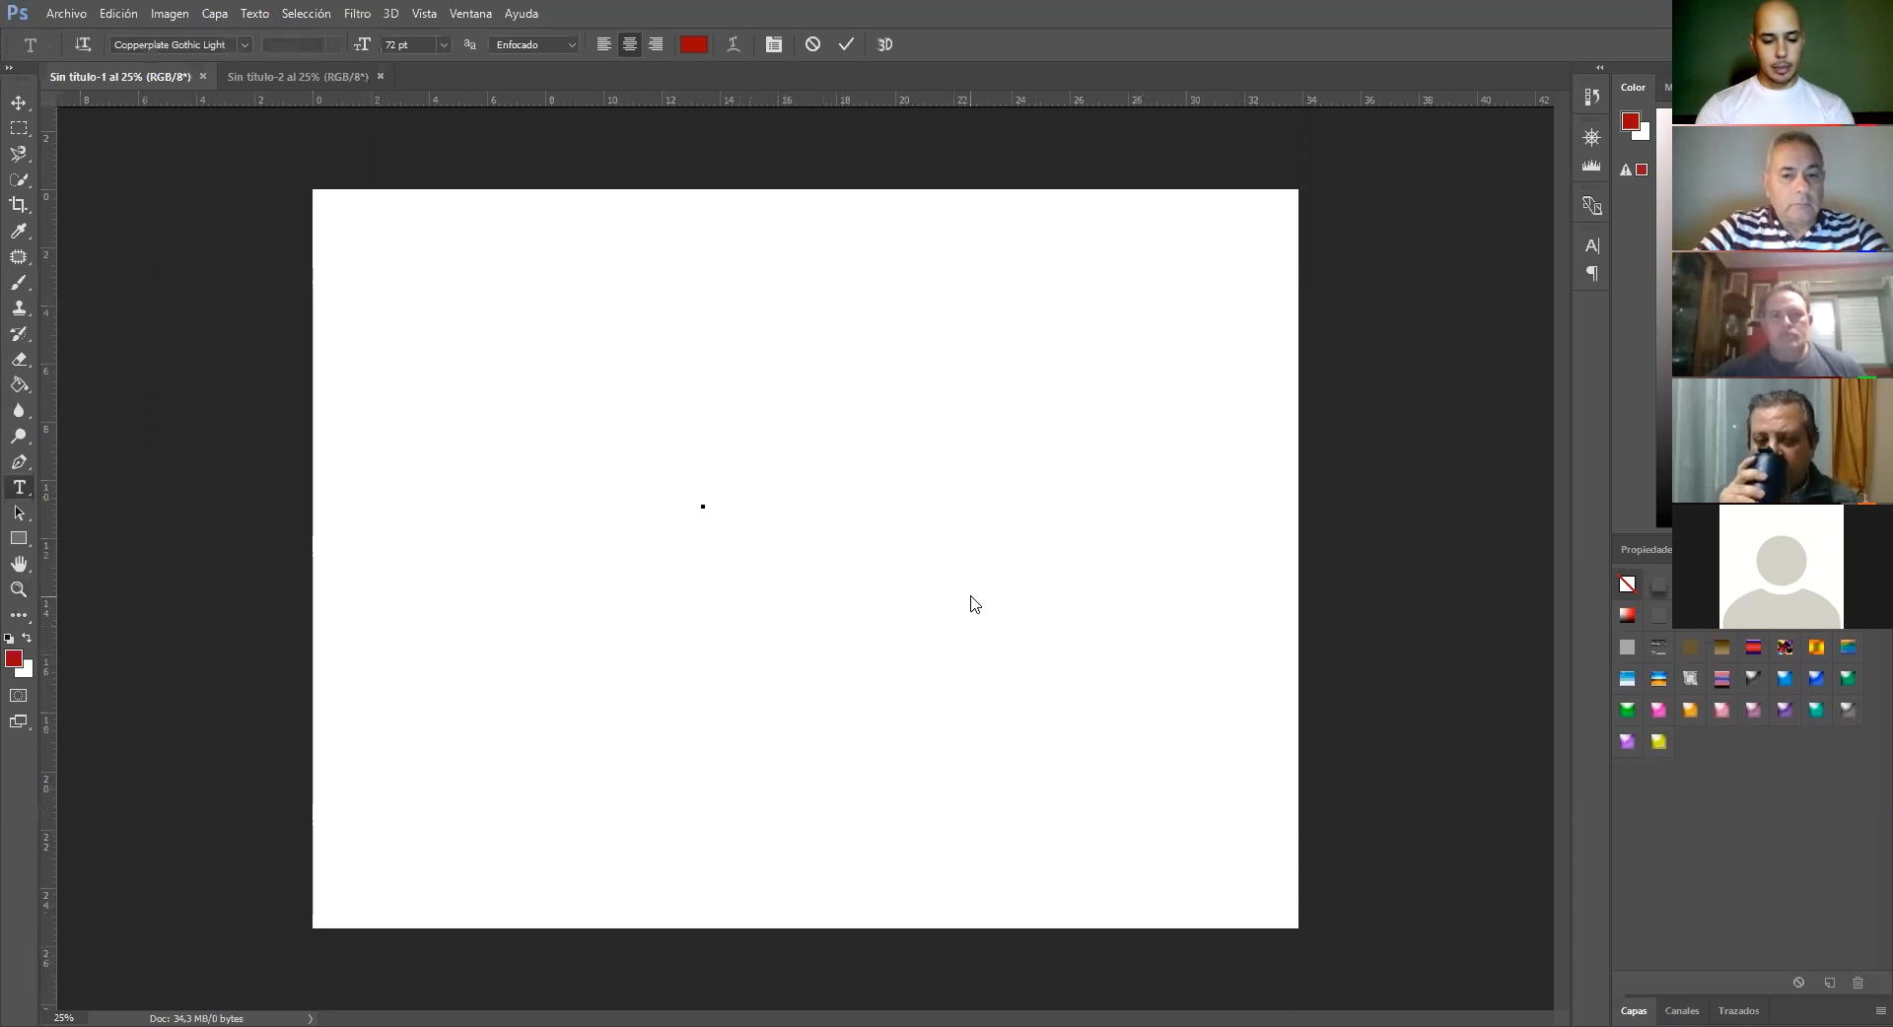
text(N)
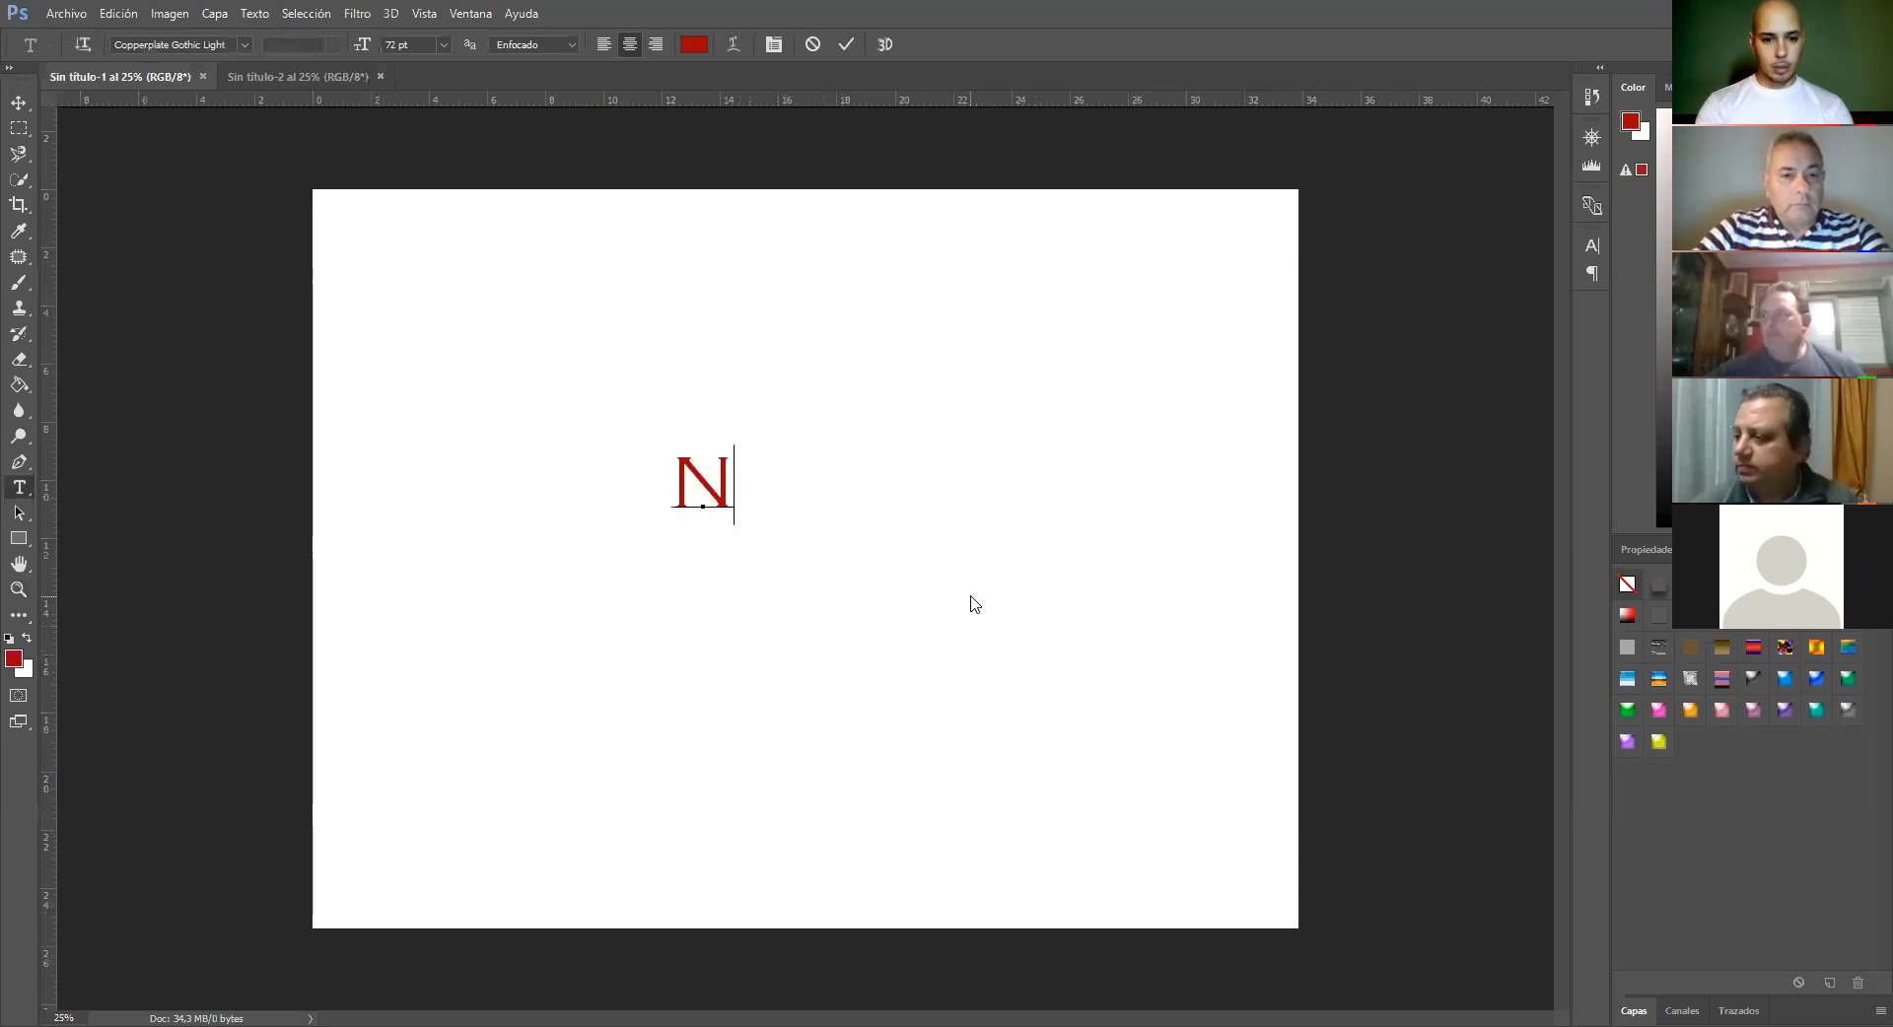
key(BackSpace)
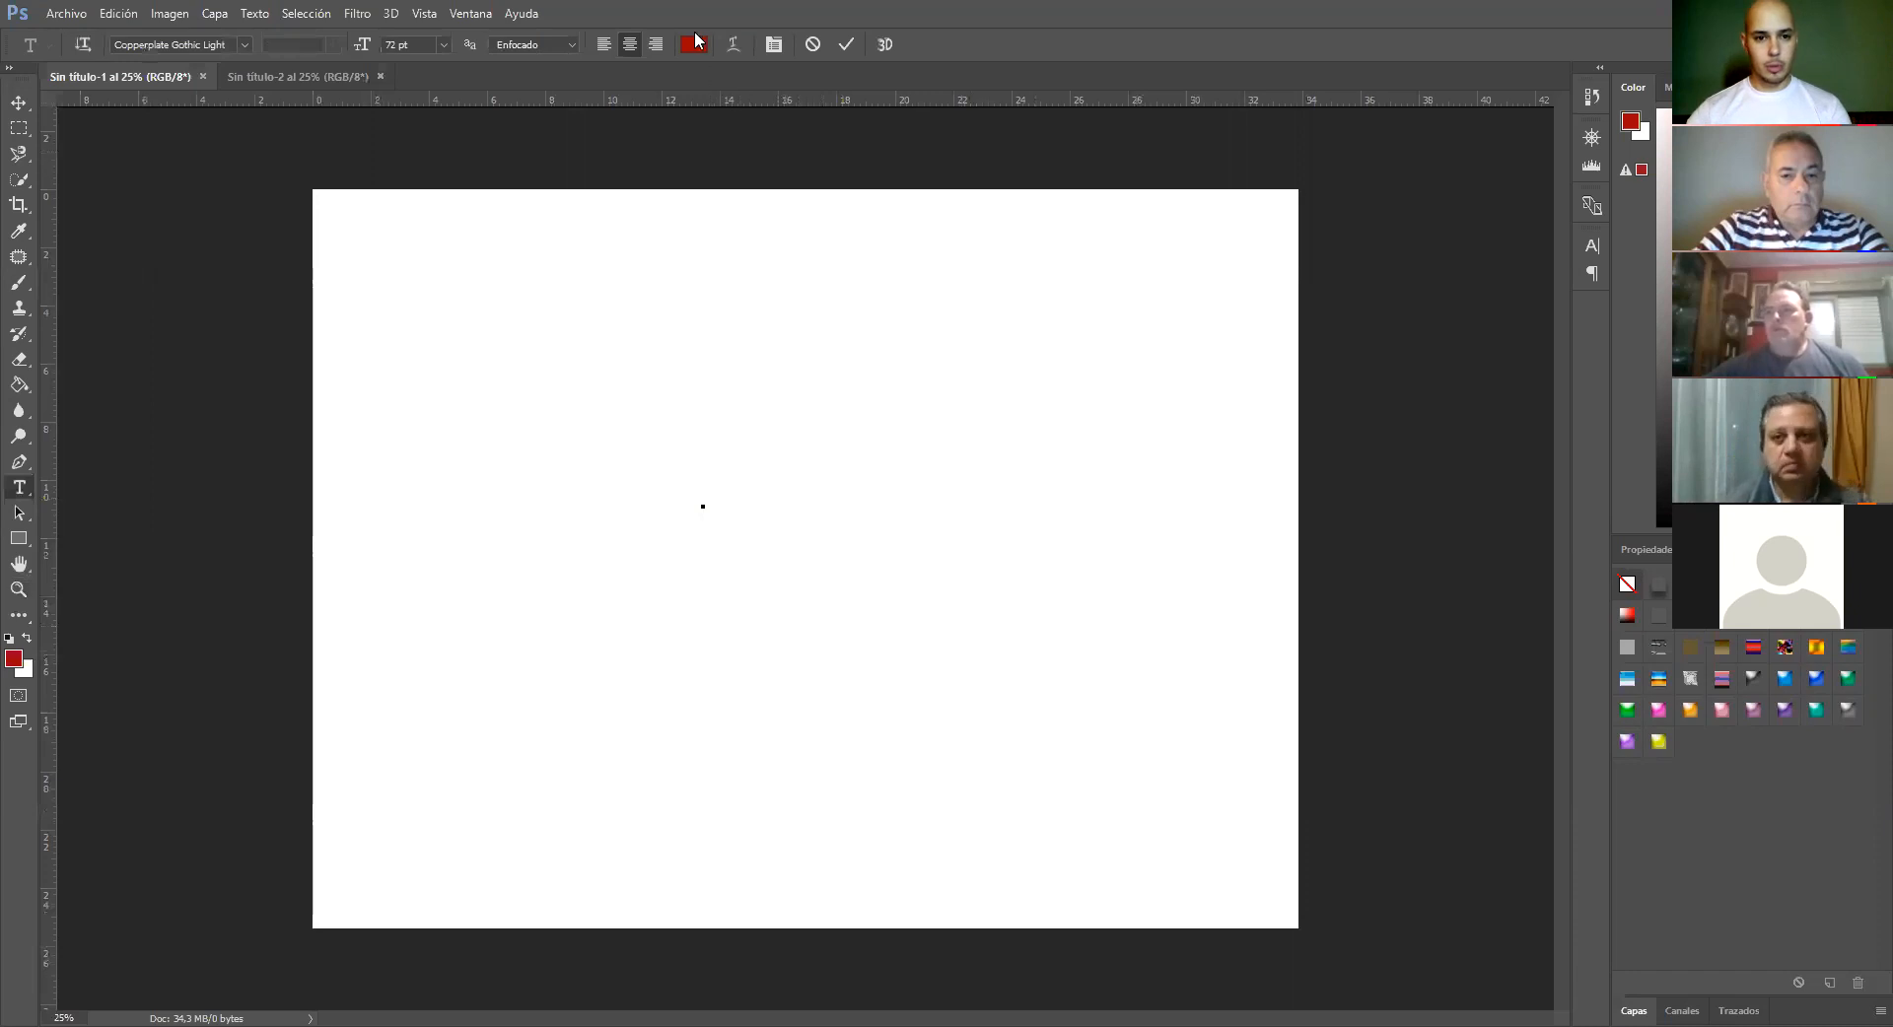
click(693, 45)
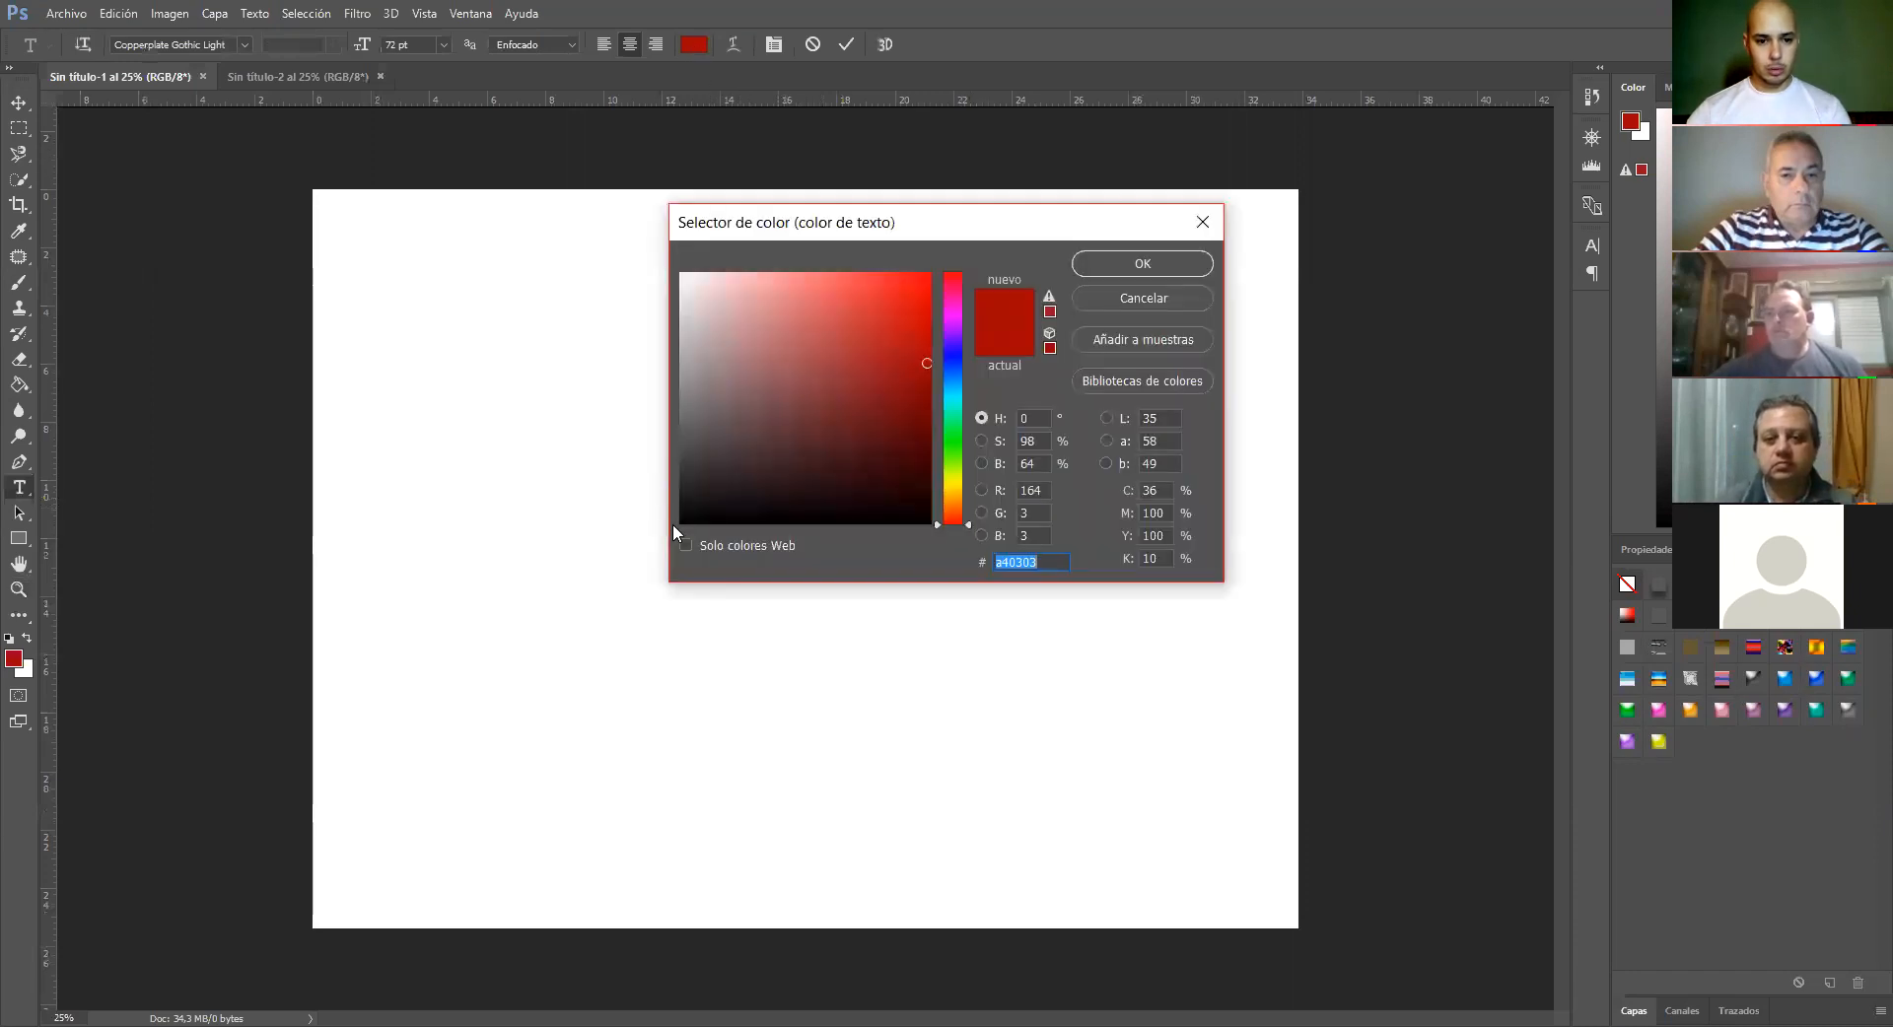
click(680, 523)
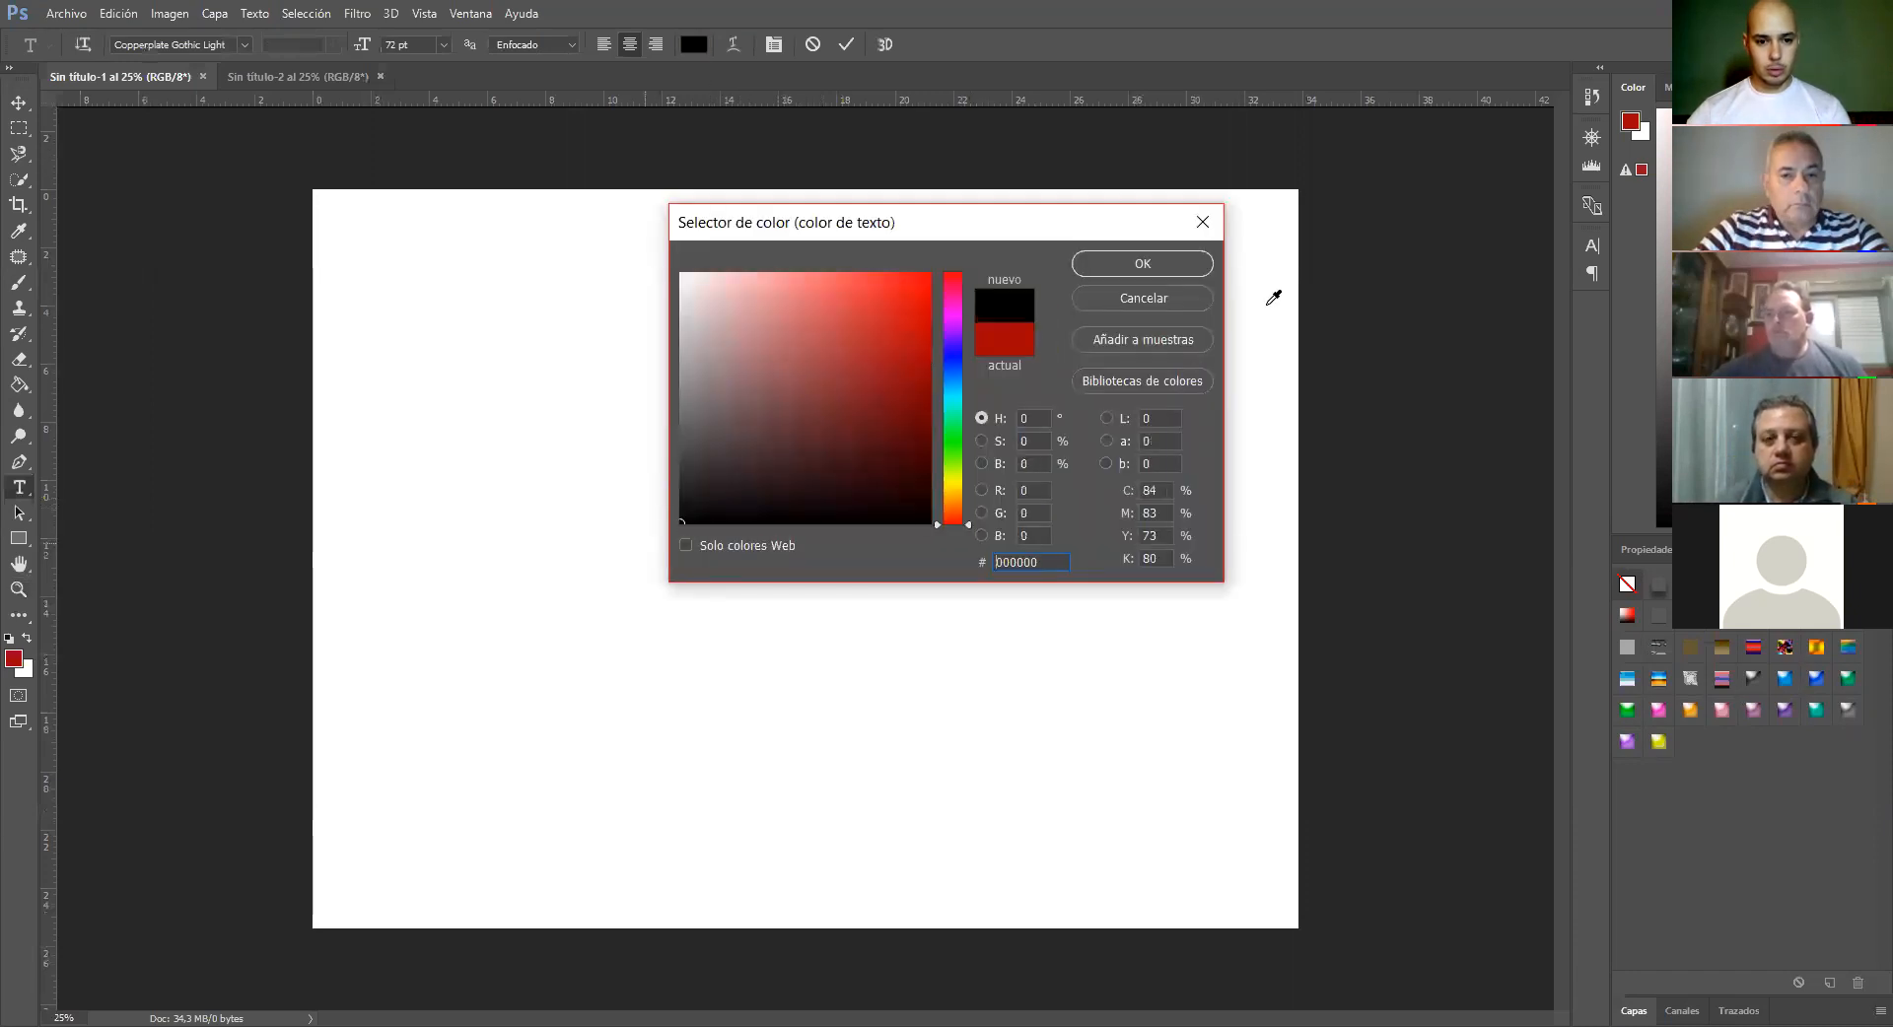
click(1141, 264)
Change the font of the new text line to Arial
click(178, 46)
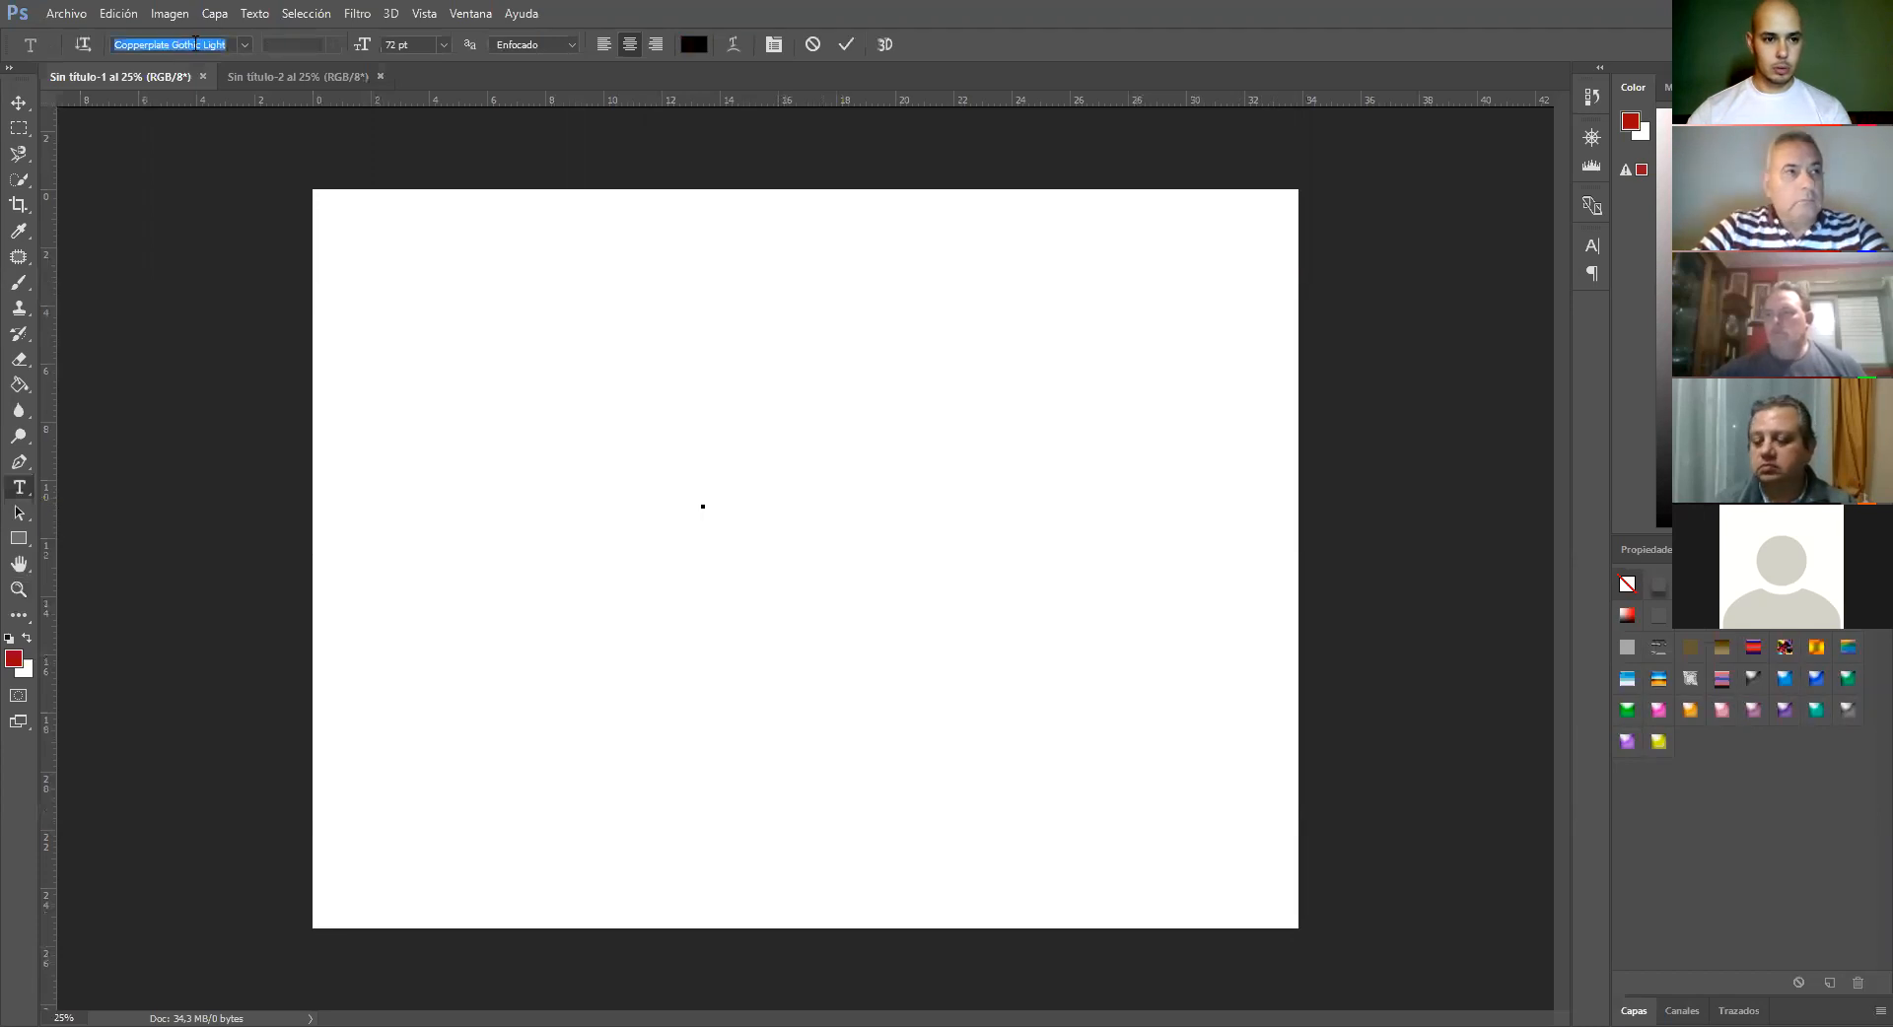
click(245, 45)
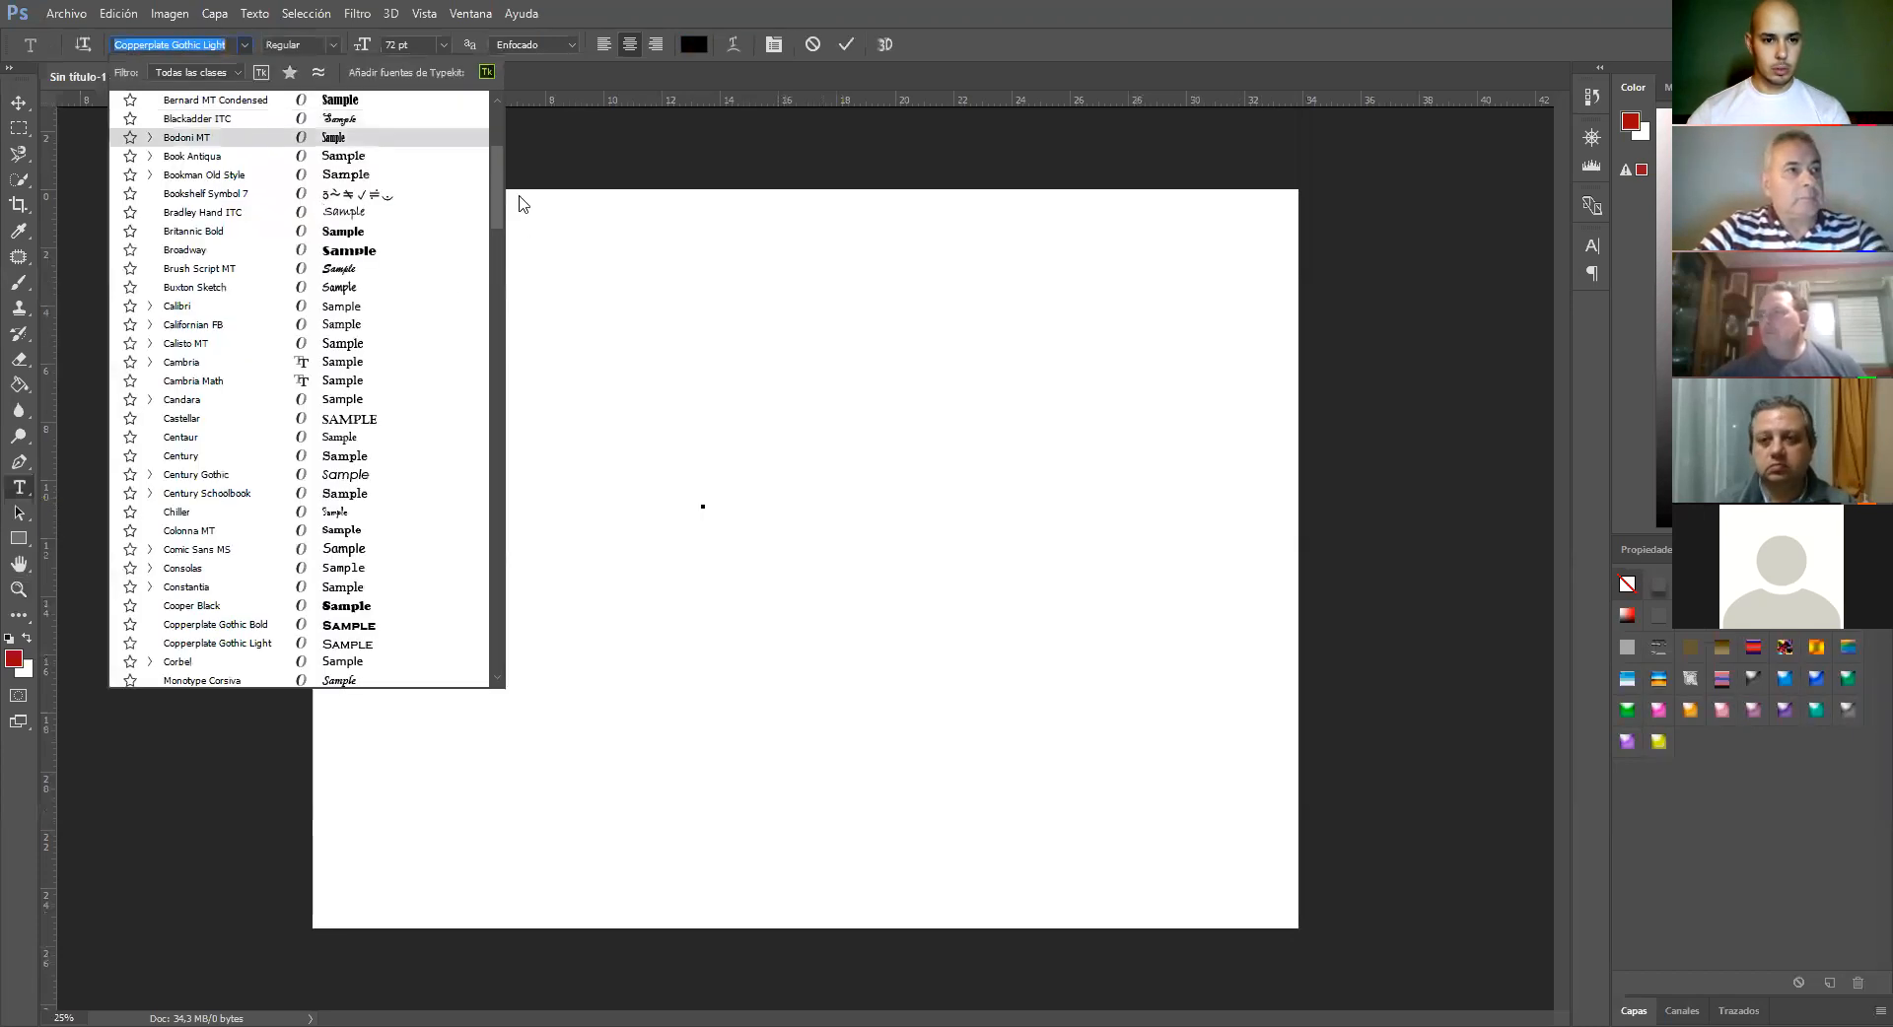
drag(499, 180, 498, 103)
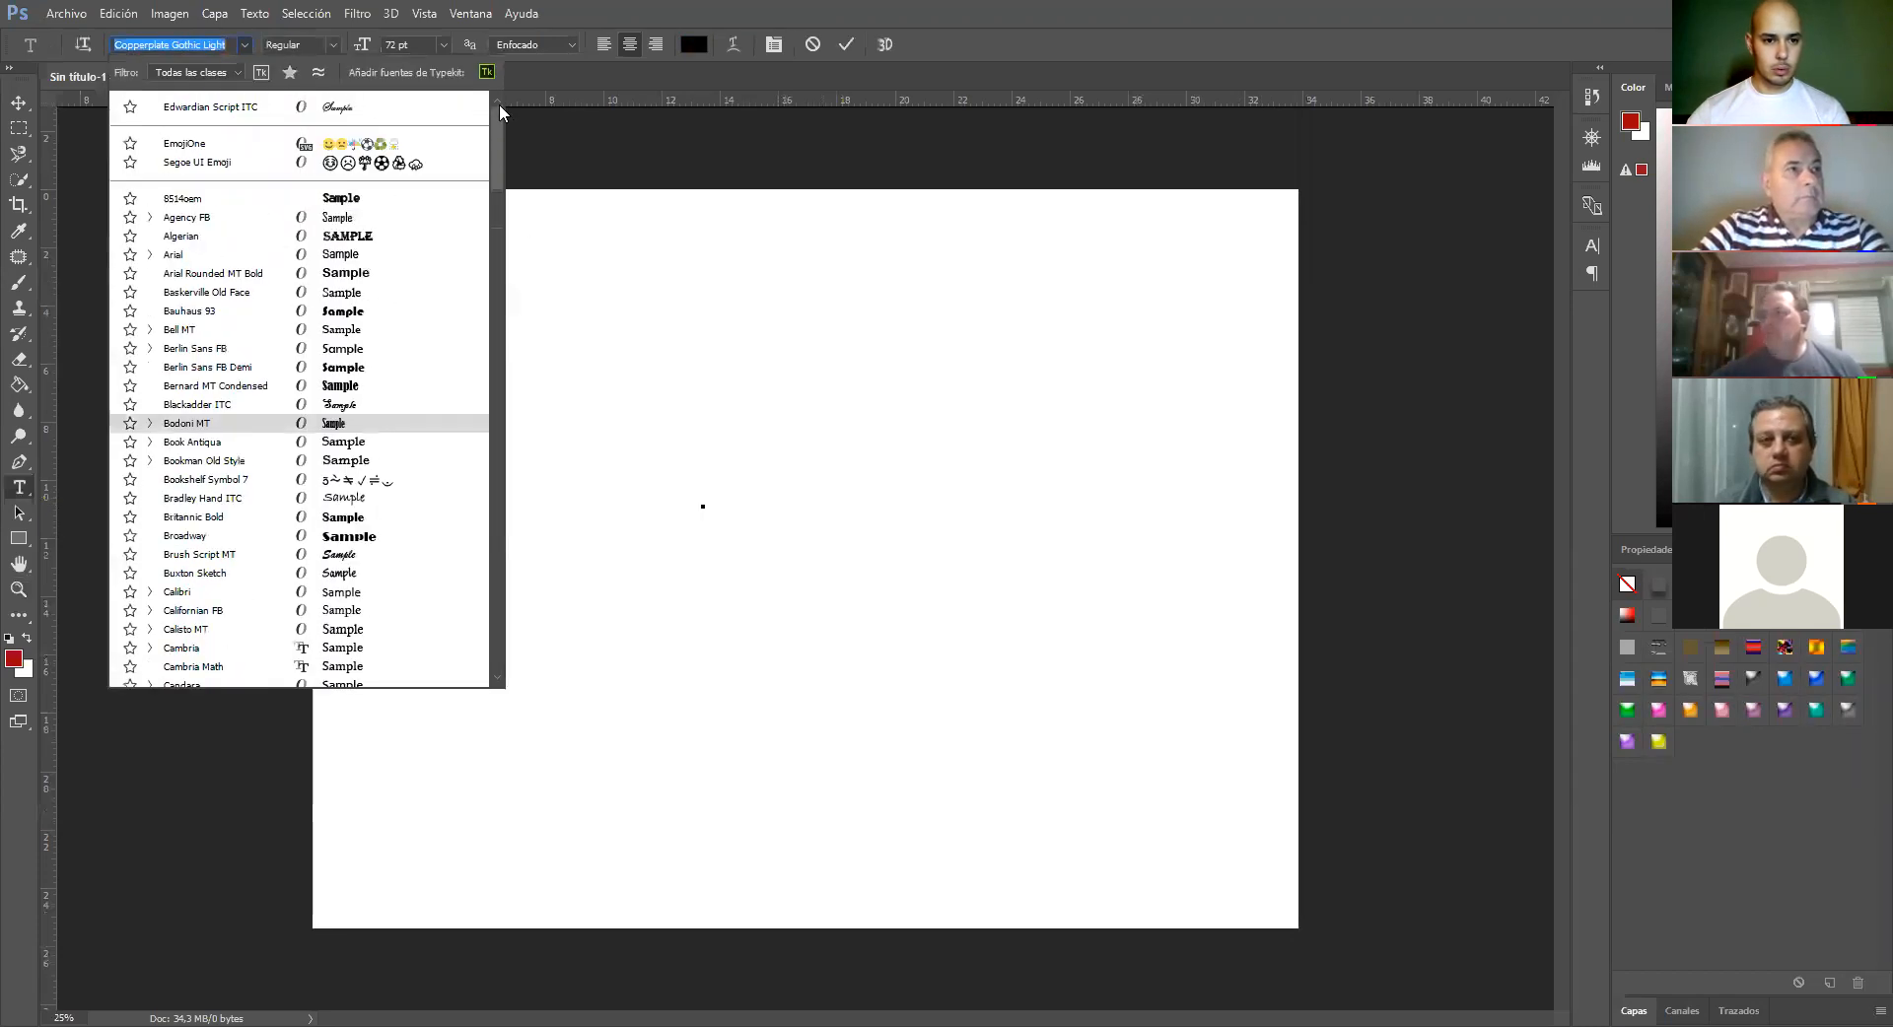
click(211, 258)
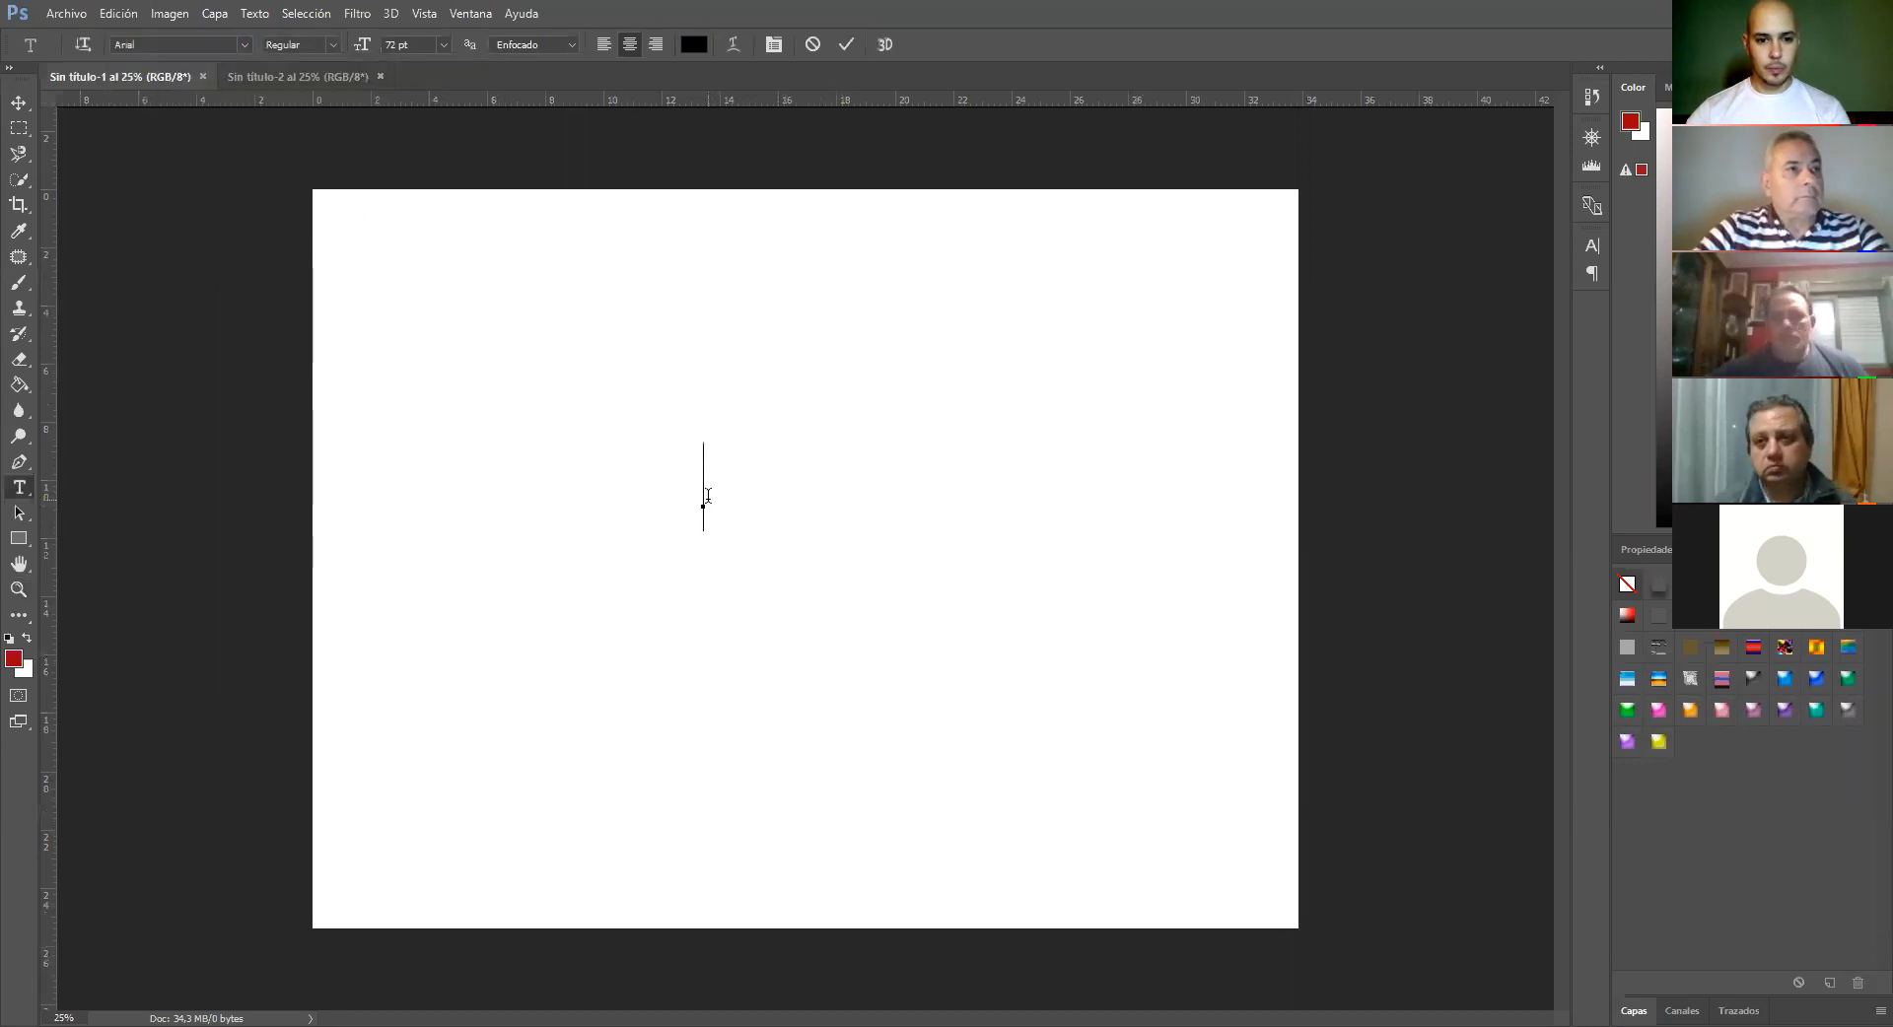
Write "Nikon 12mpx" as the text on the Sin título-1 canvas and commit it
text(Ni)
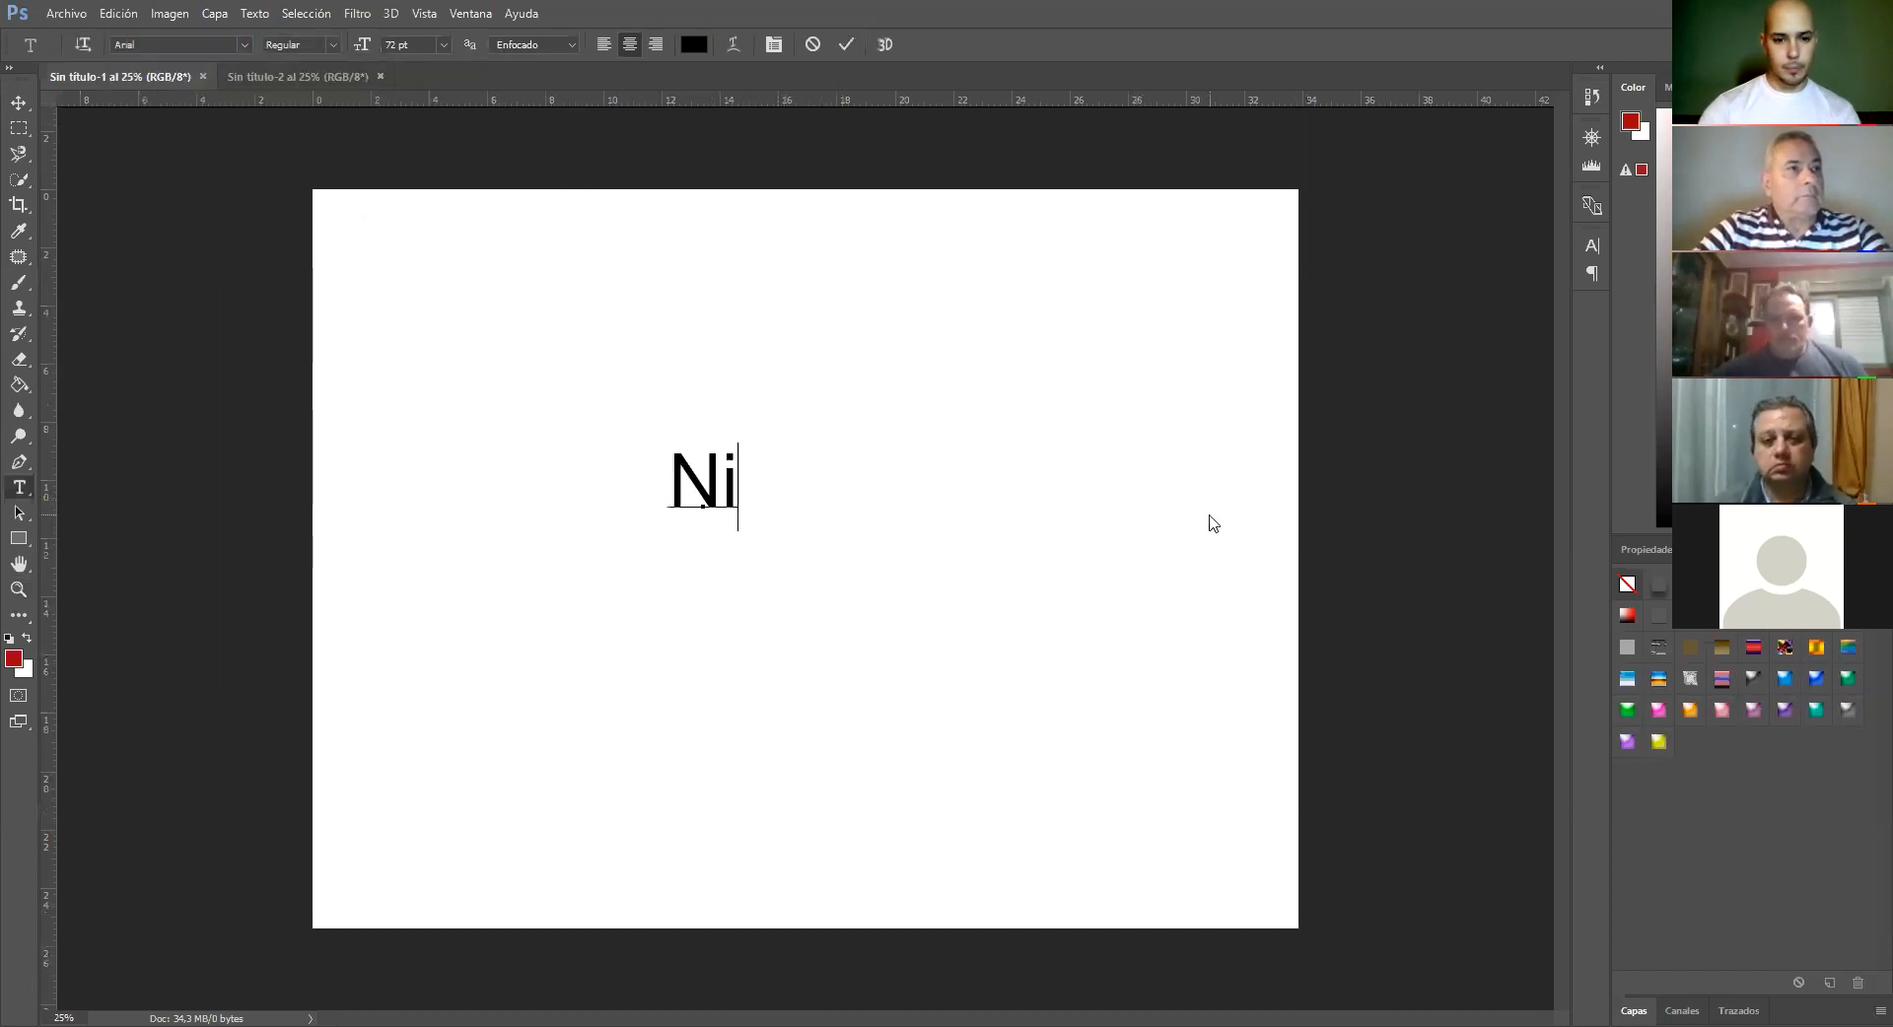
text(kon)
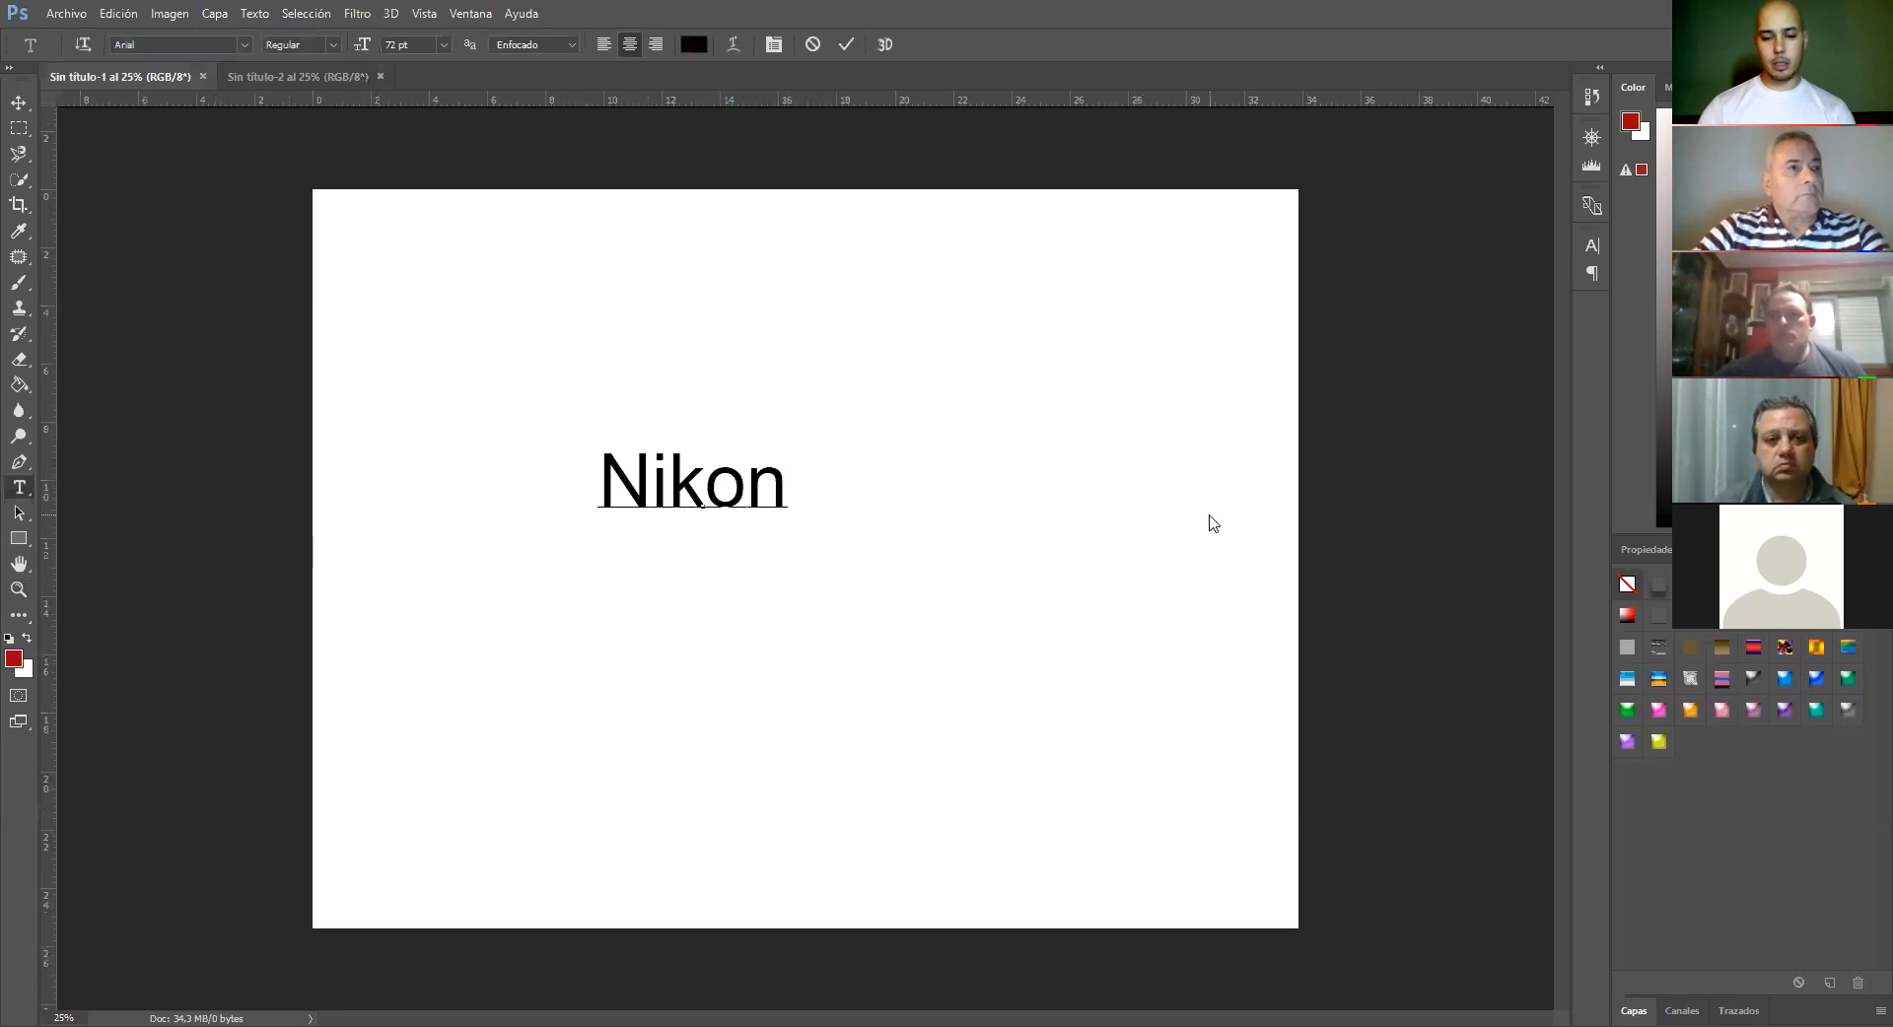
text( 12)
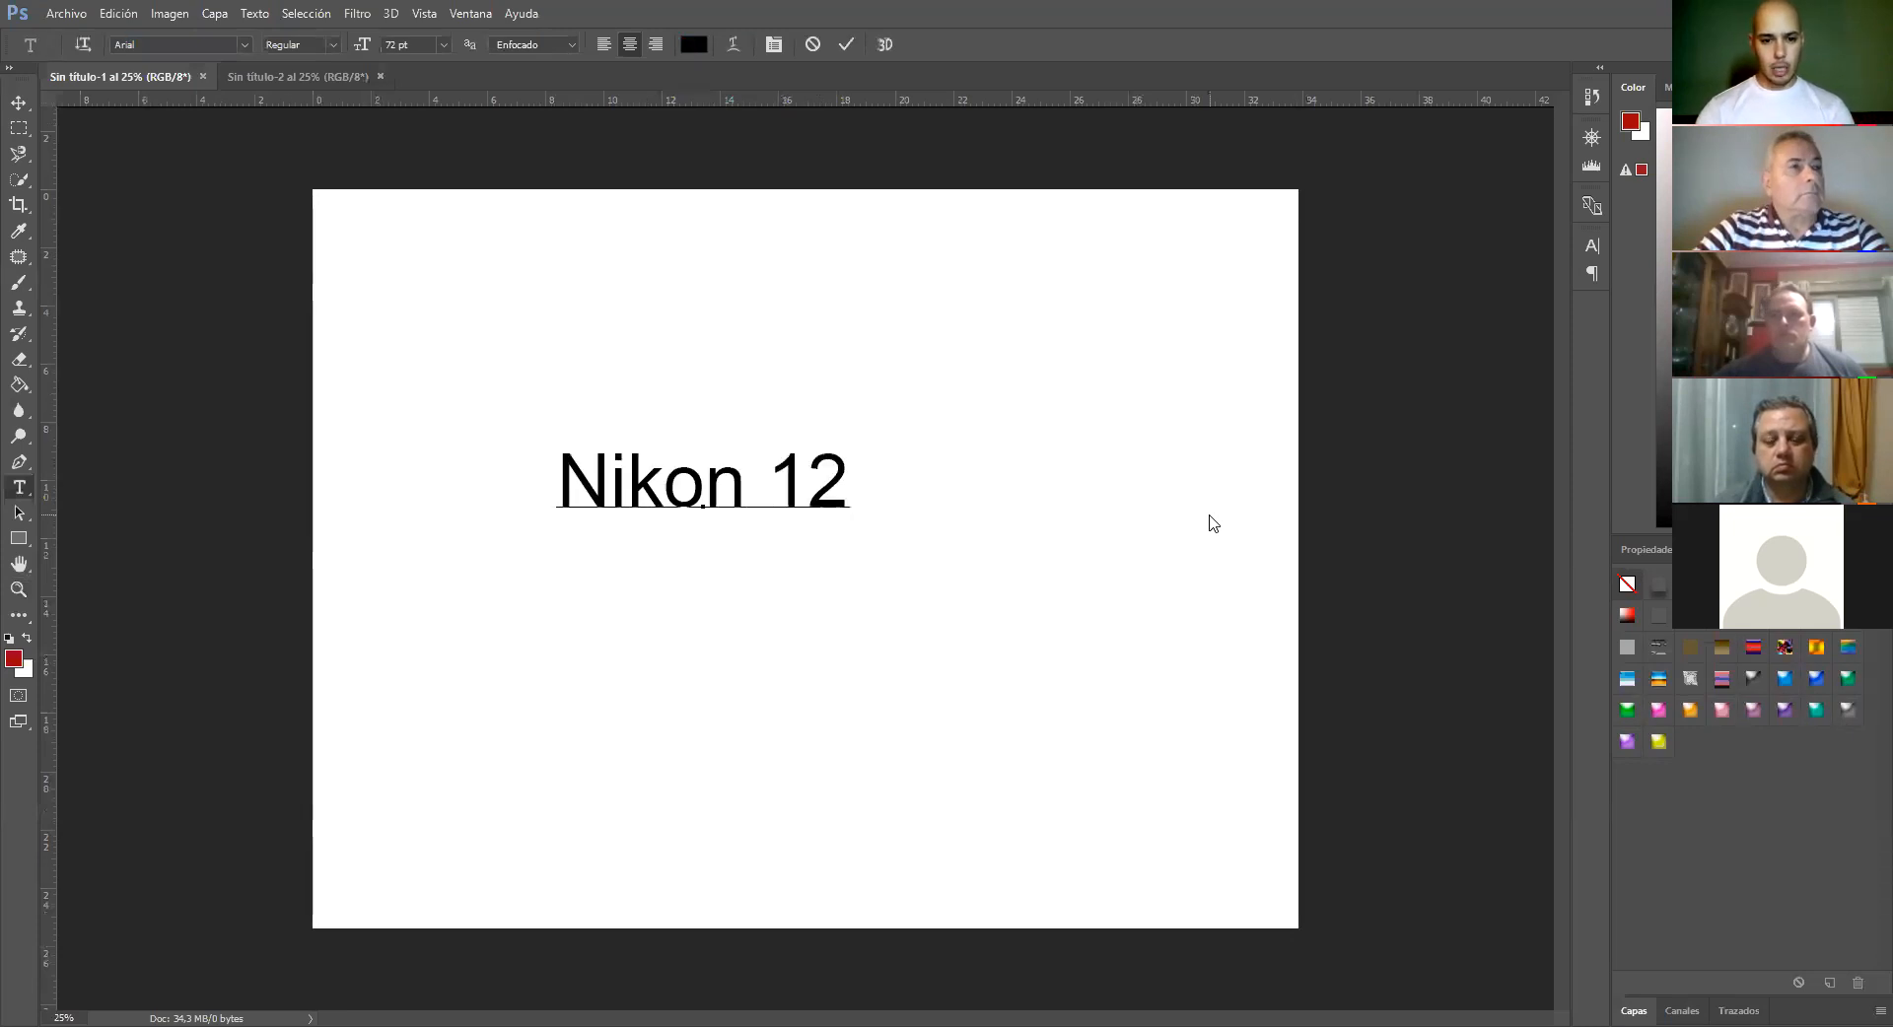
text(mp)
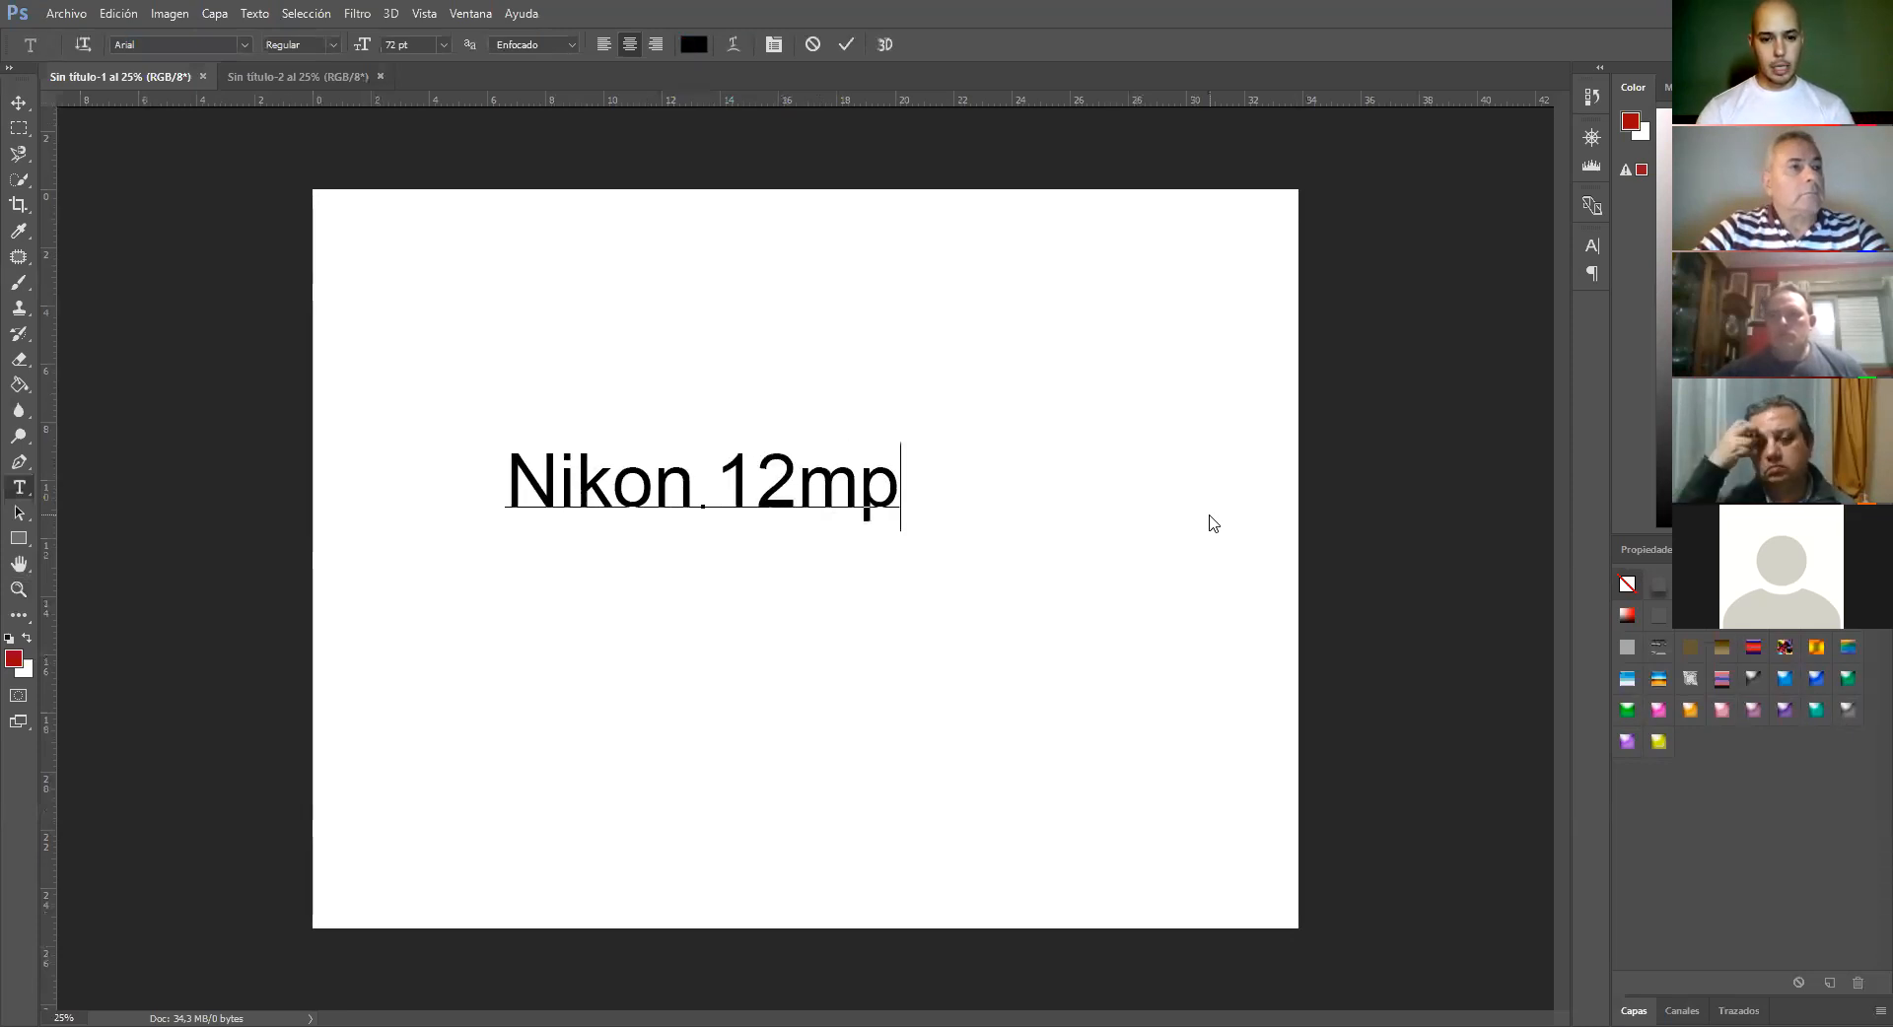
text(c)
key(BackSpace)
text(x)
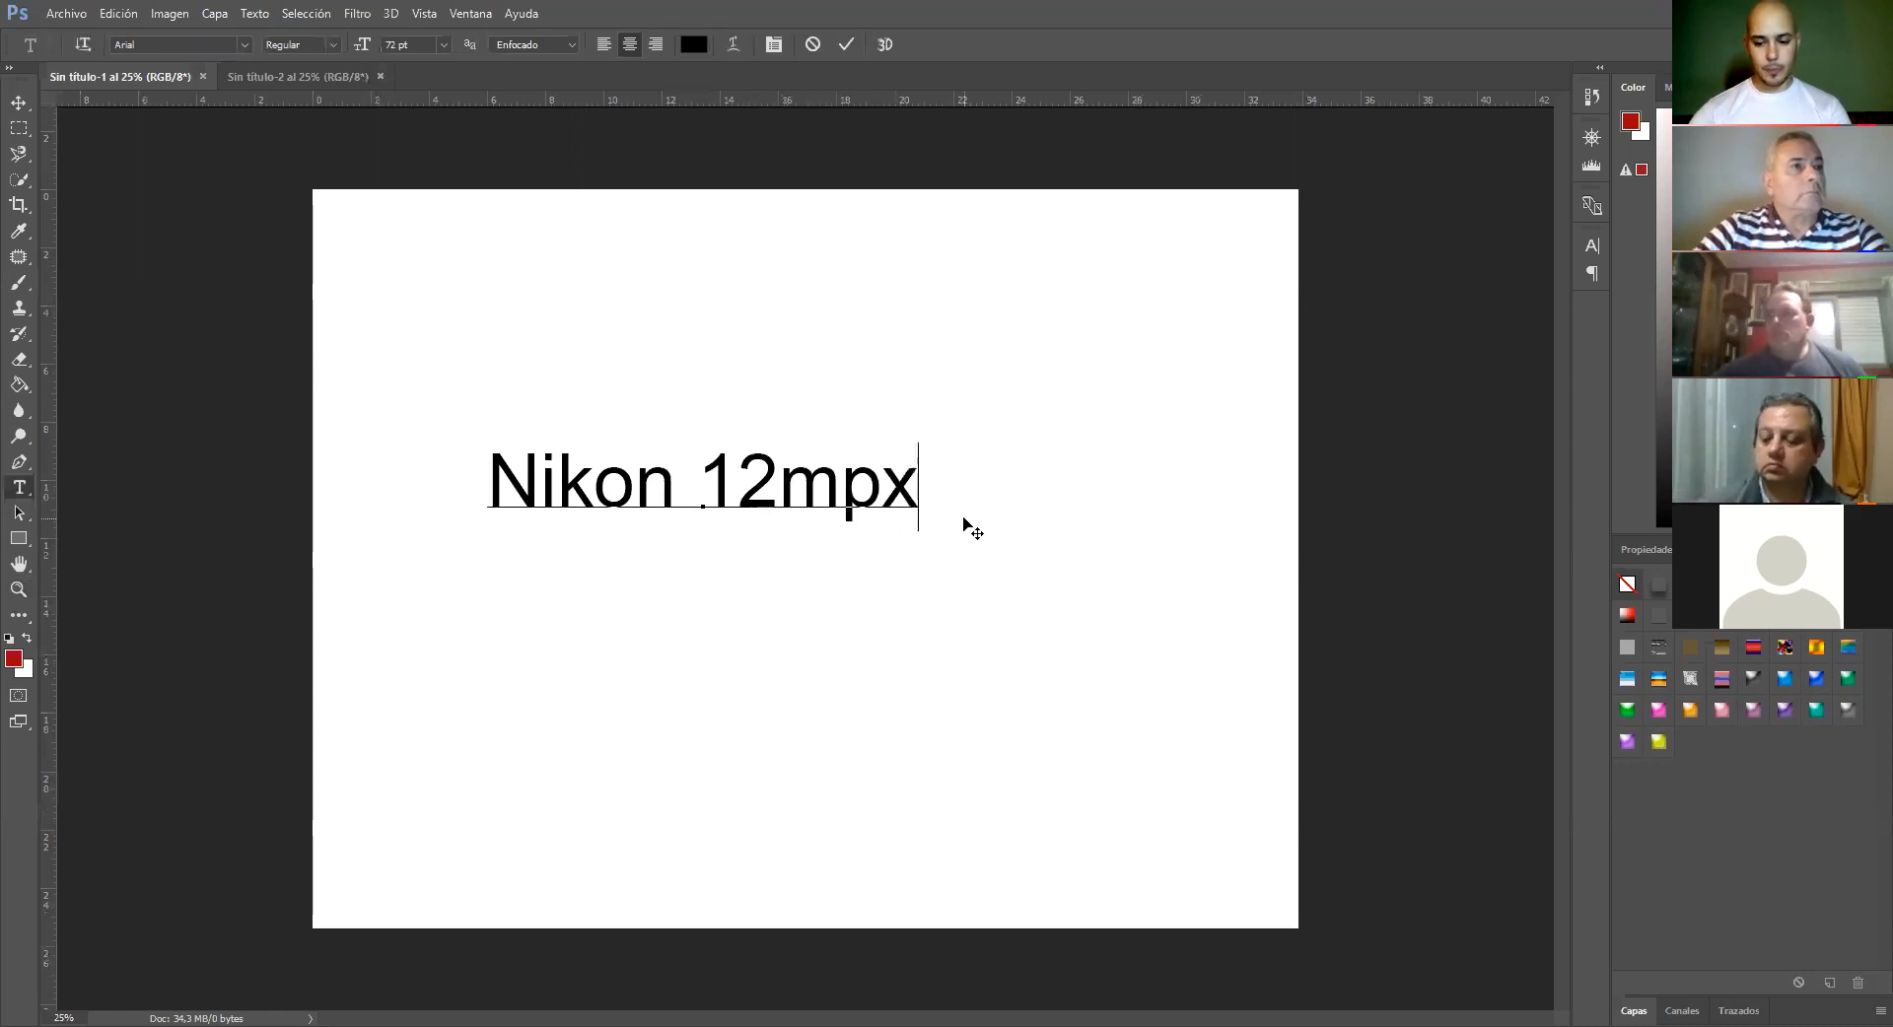
click(964, 525)
click(929, 494)
click(1188, 552)
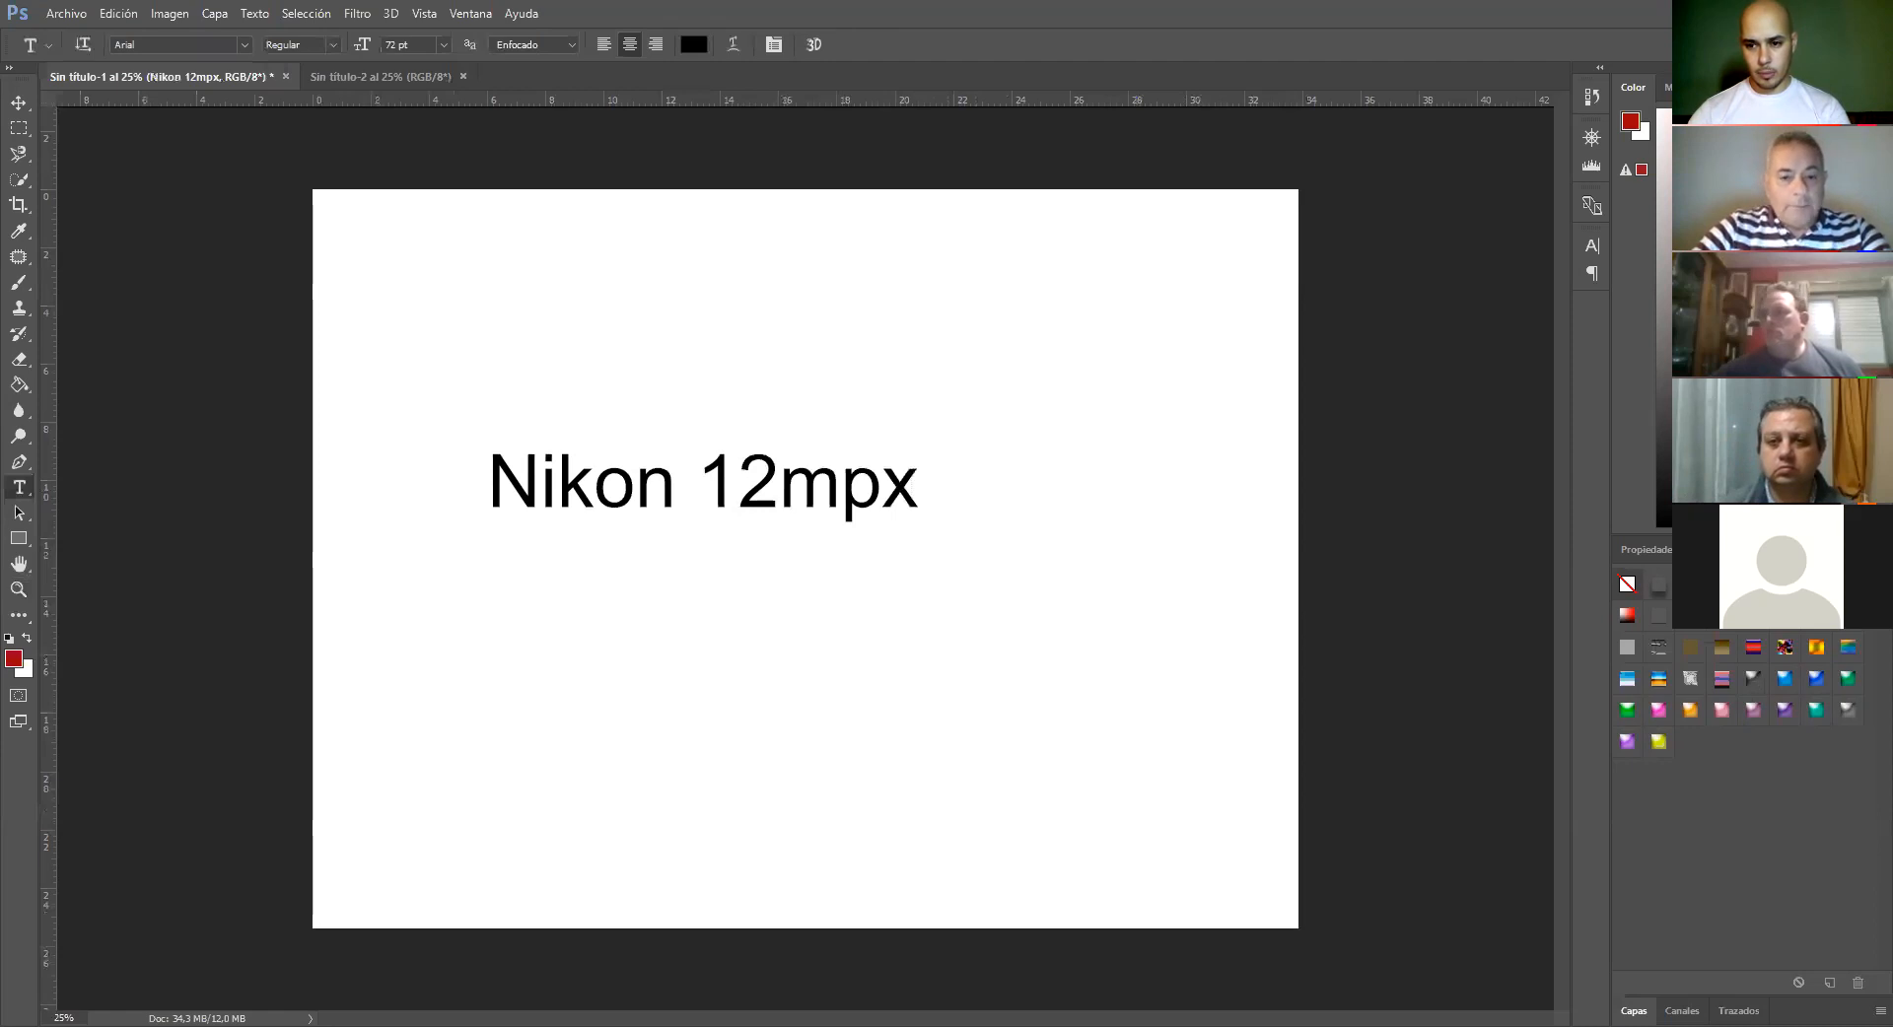
Enlarge the layers list by shrinking the color and properties areas above it
drag(1755, 534, 1755, 246)
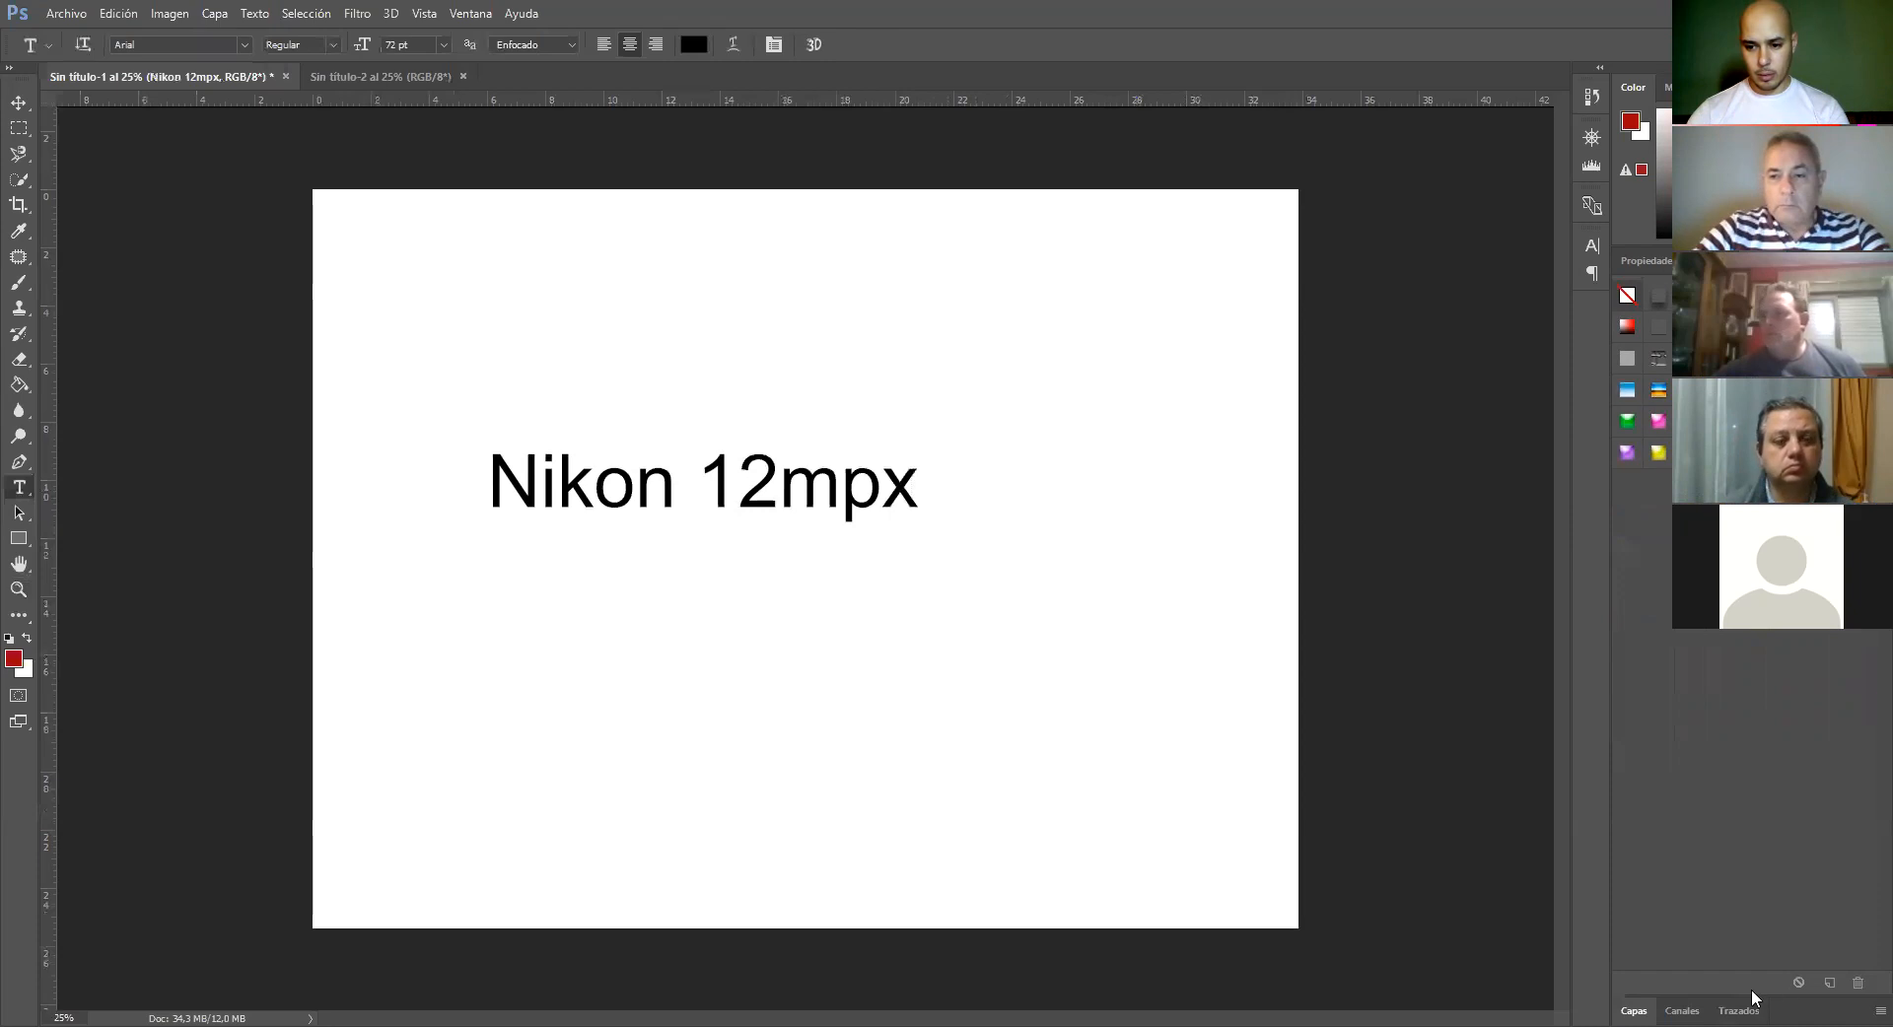
drag(1711, 998, 1711, 729)
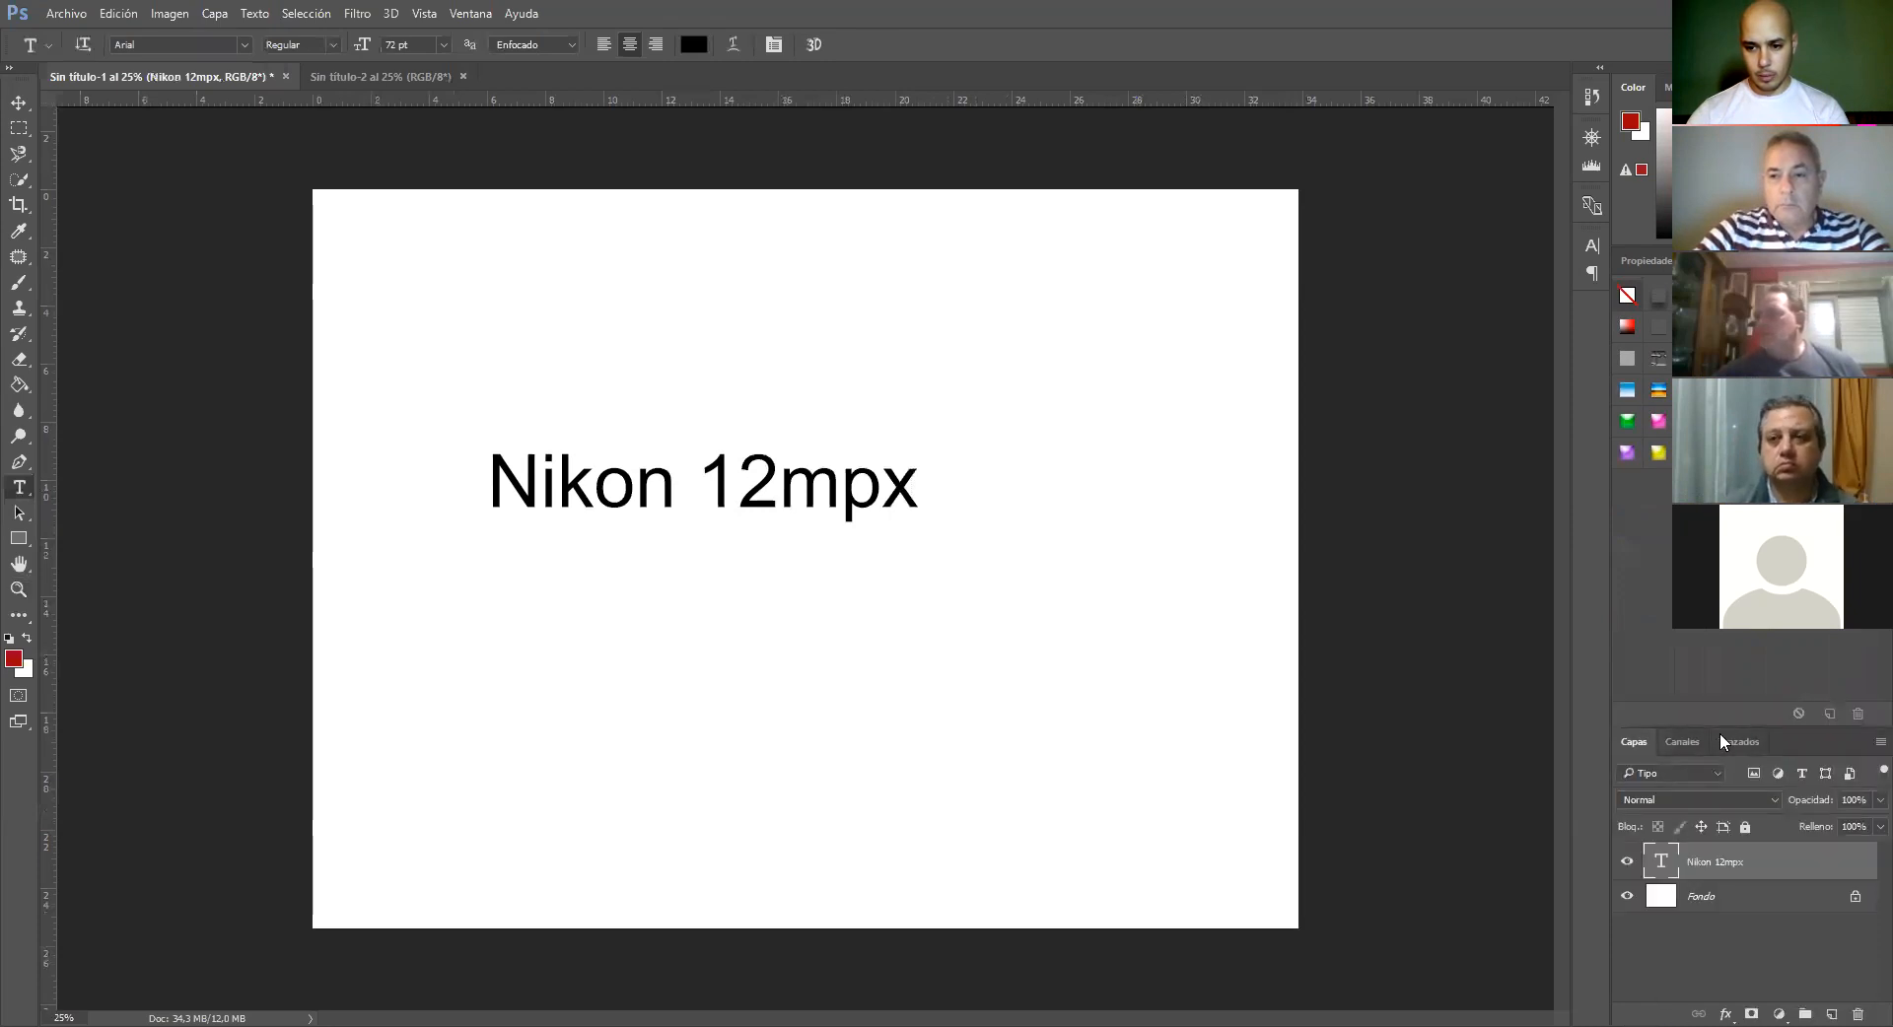
drag(1719, 724, 1719, 518)
Add a second line "3000 x 4000 px - 300dpi" below the Nikon text and shift the text block right to center it on the canvas
click(621, 515)
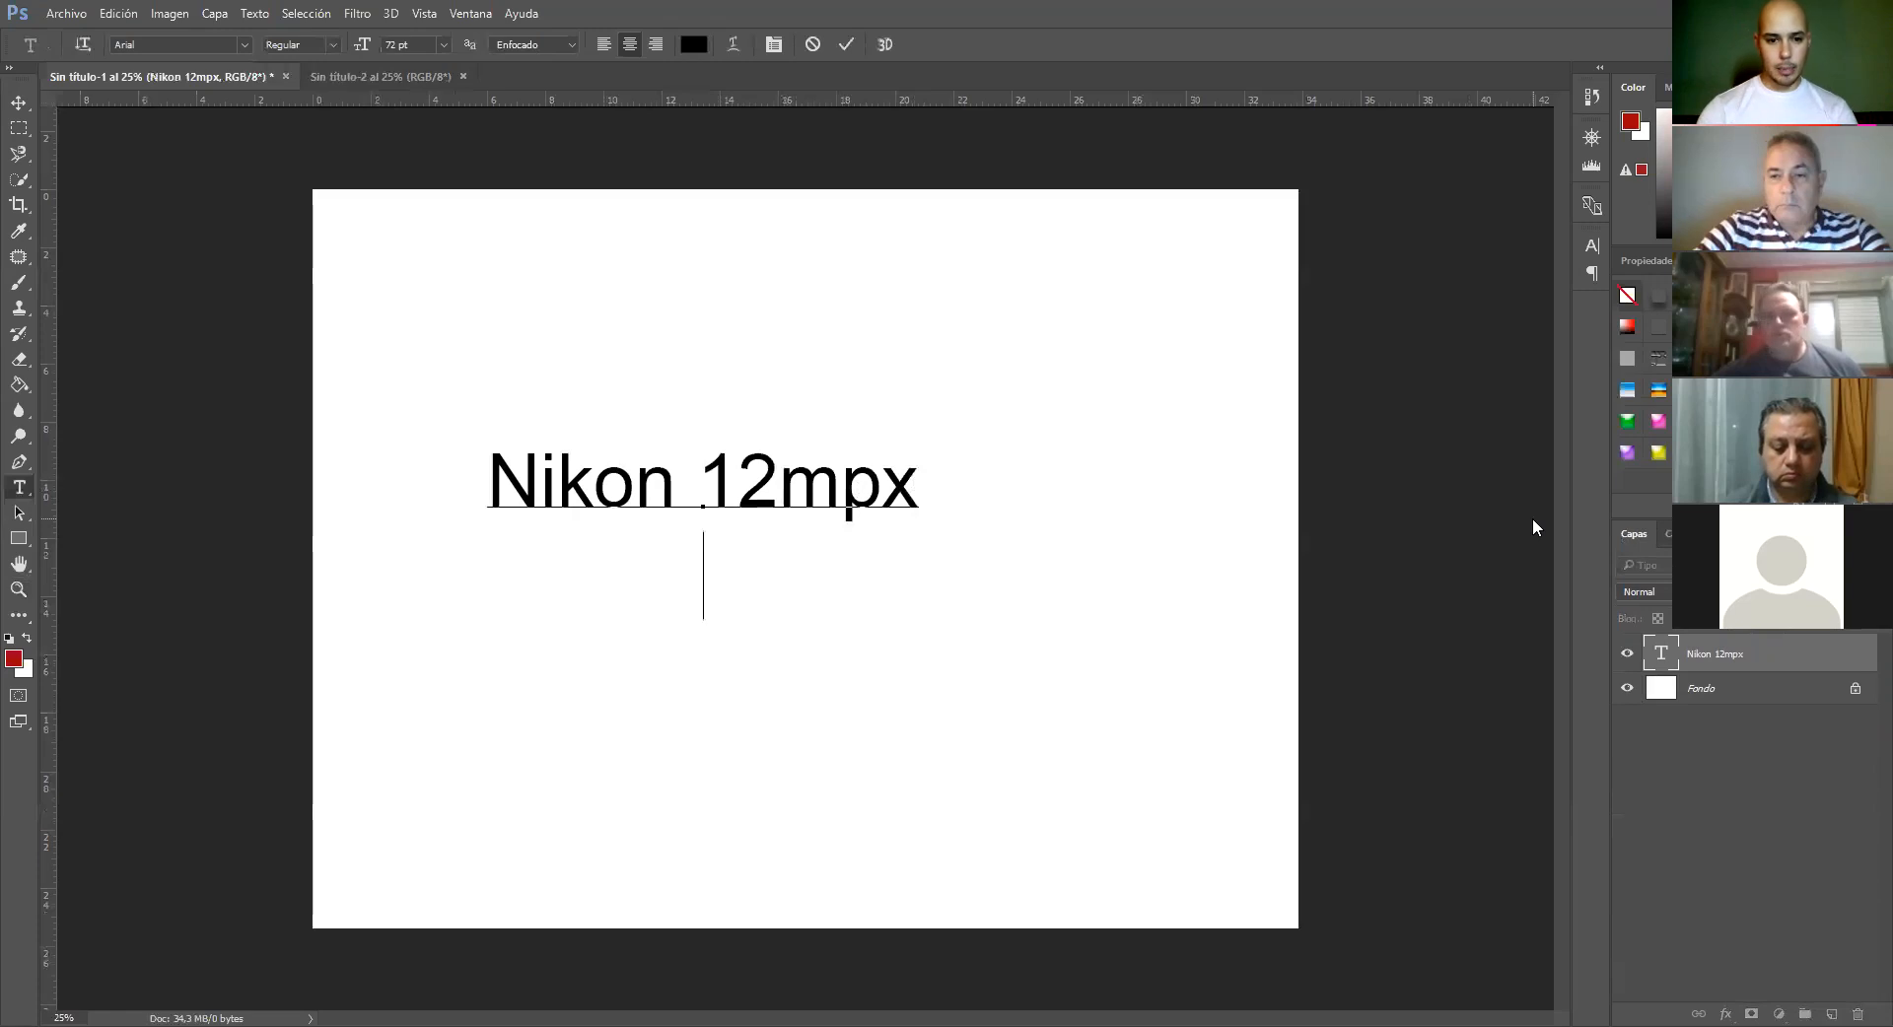
key(Return)
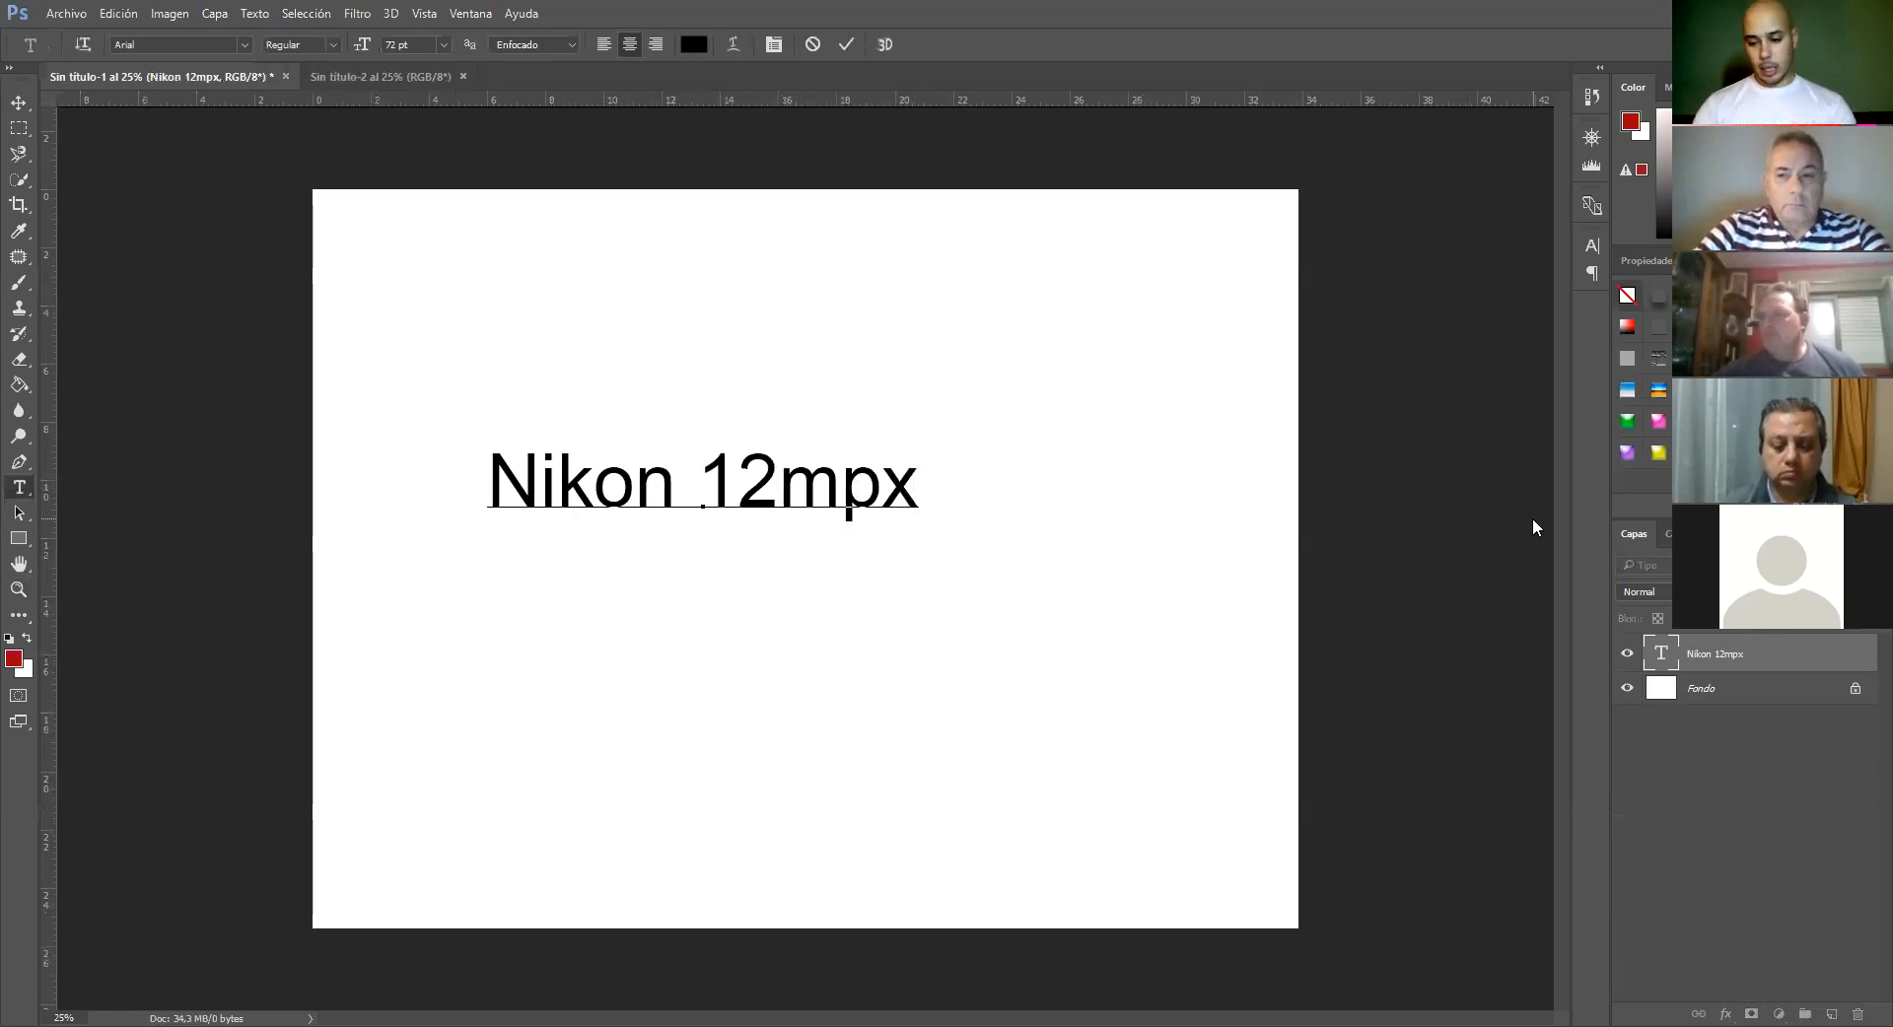
text(300)
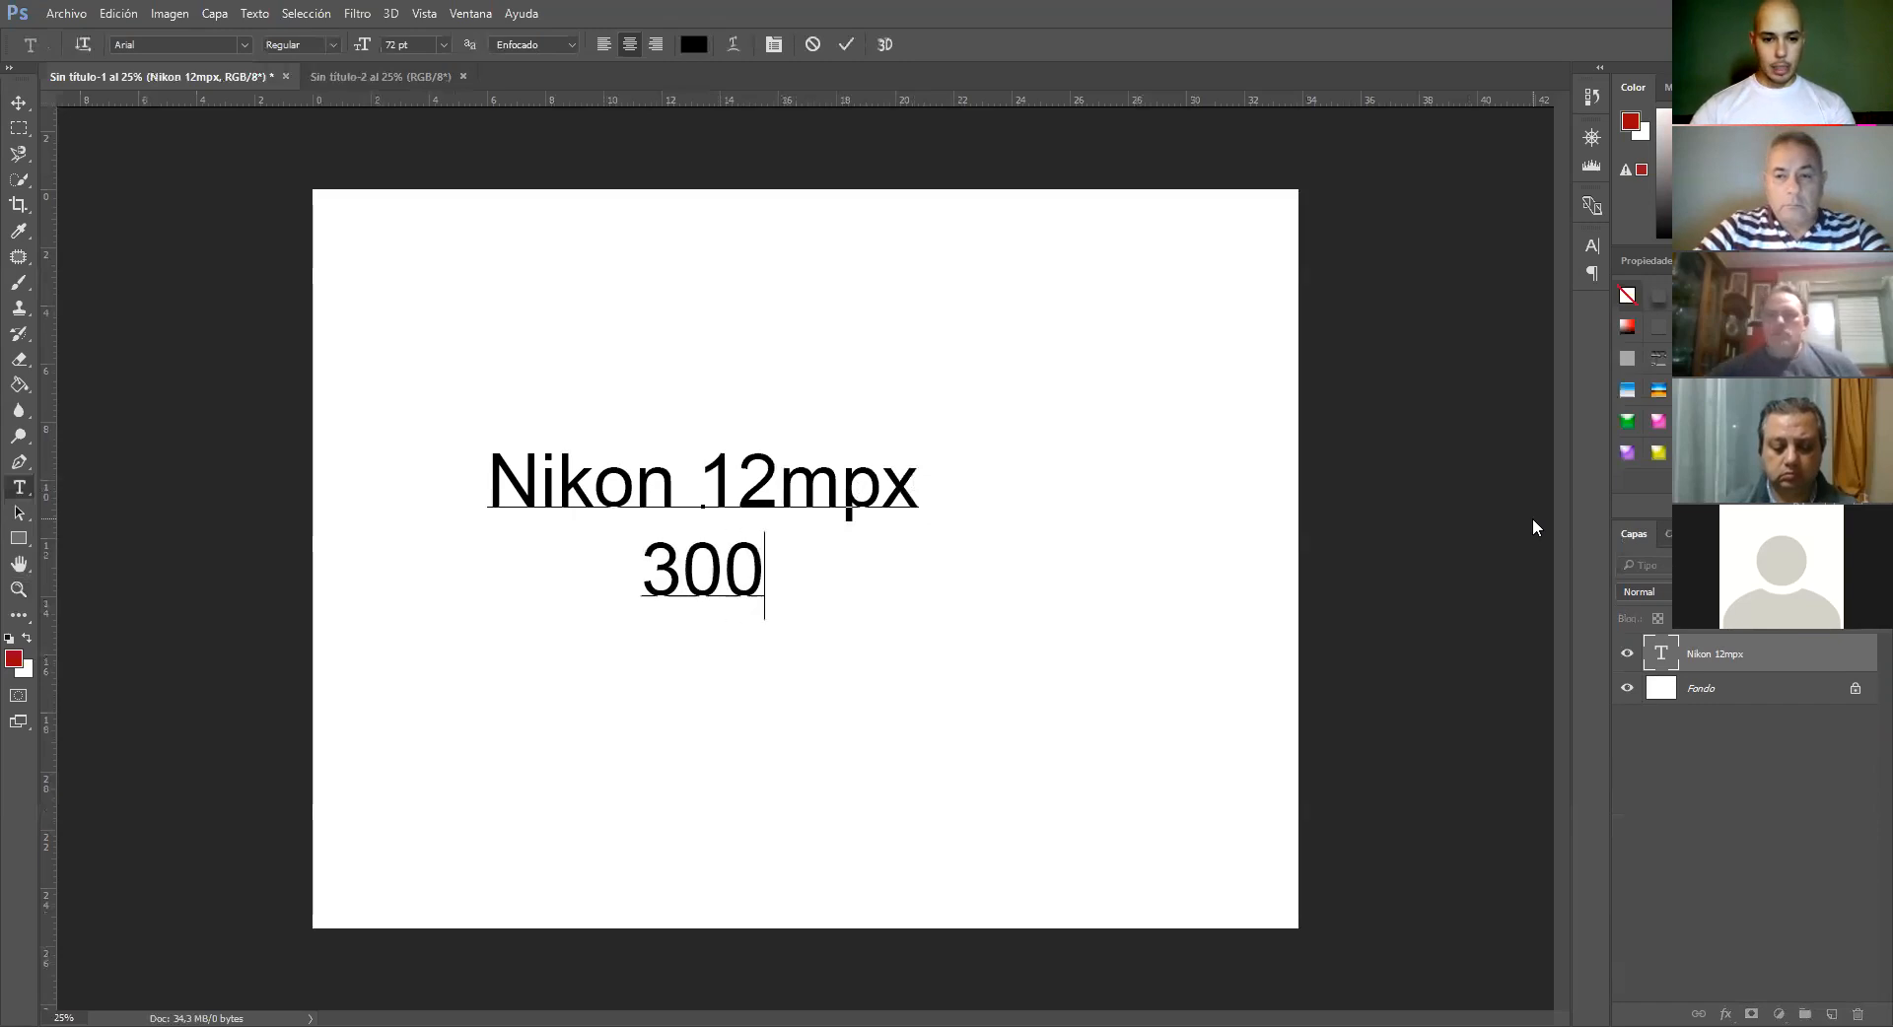
text(0)
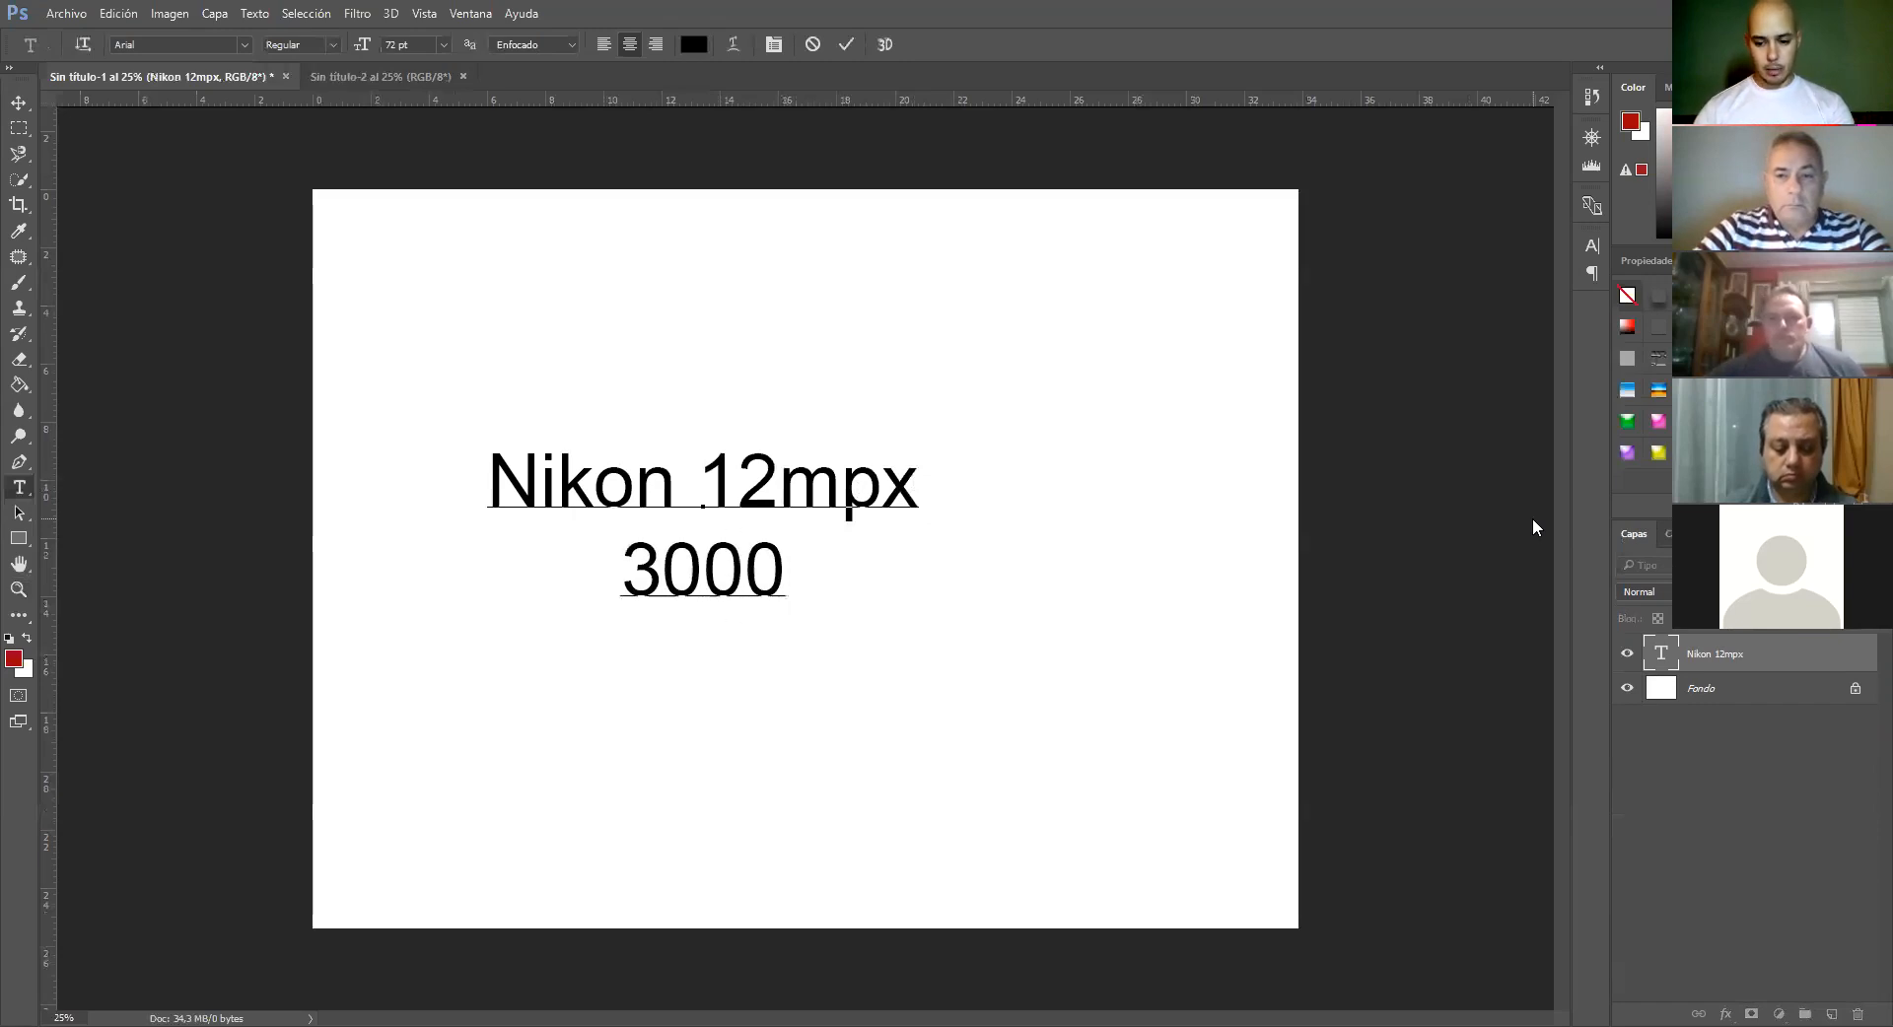
text( x)
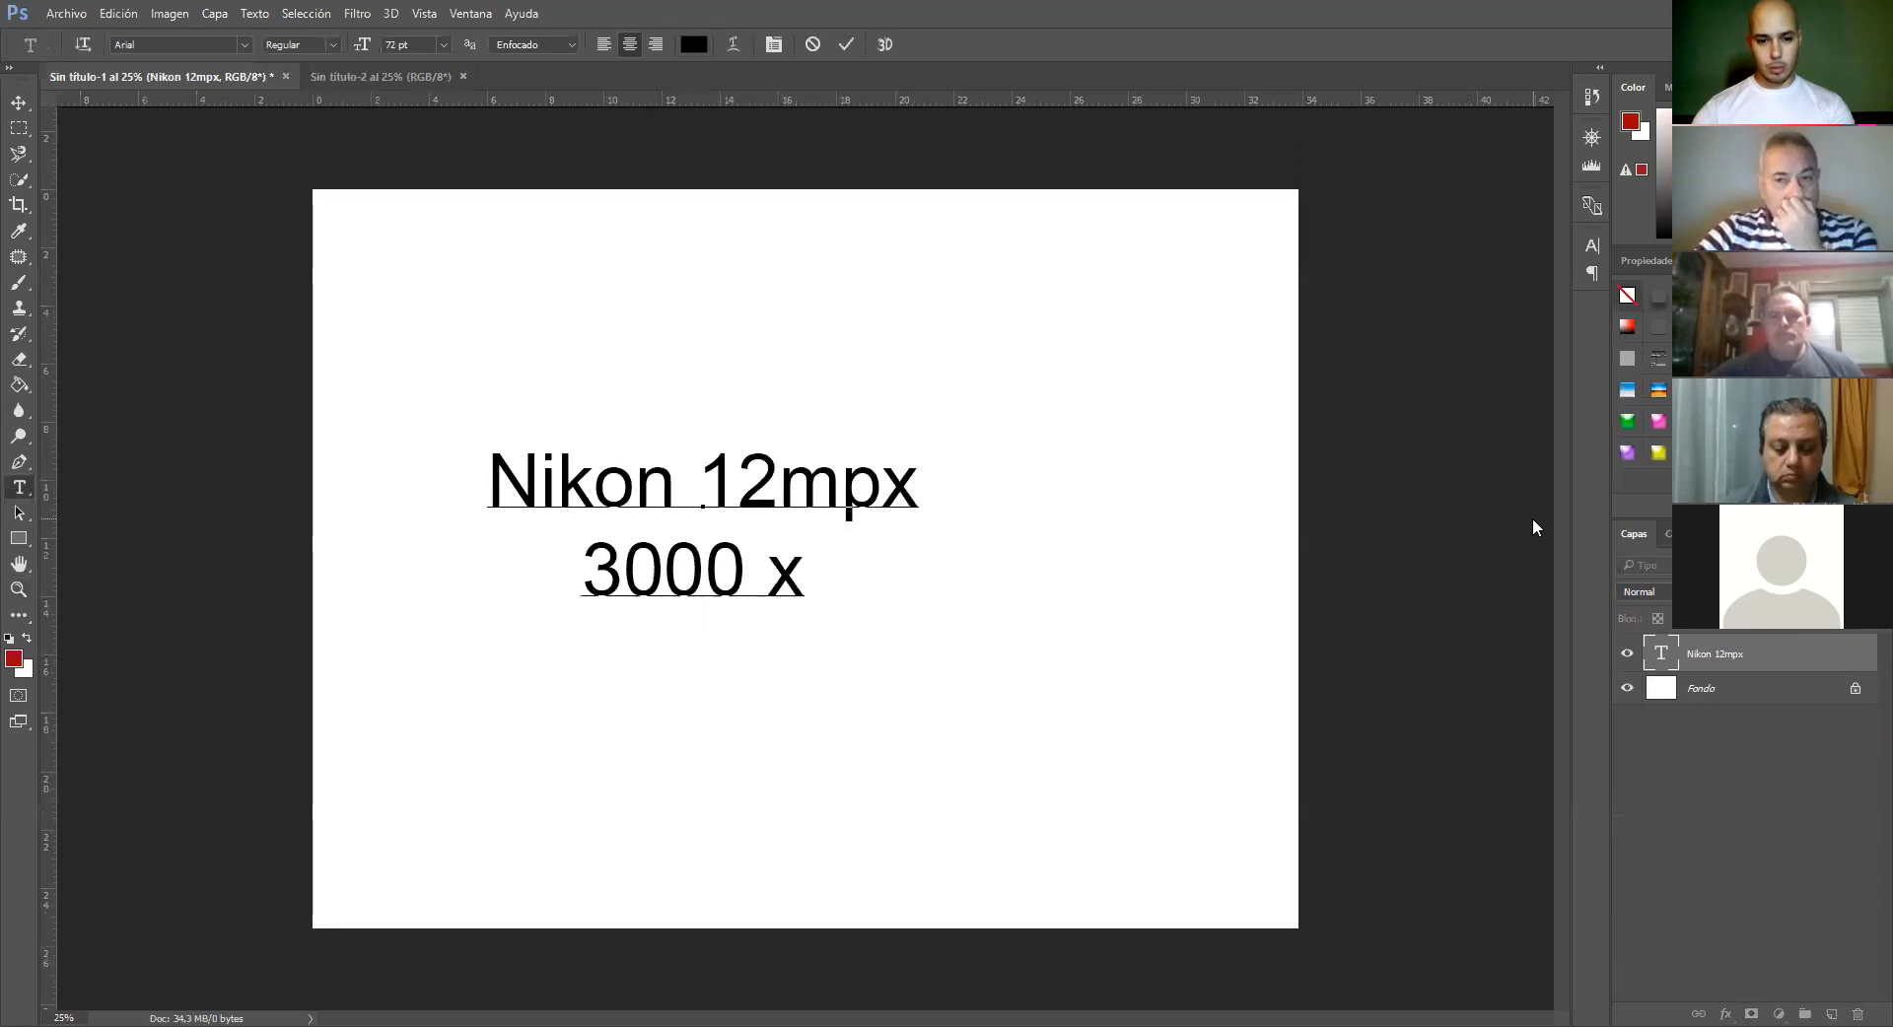
text( 4000 )
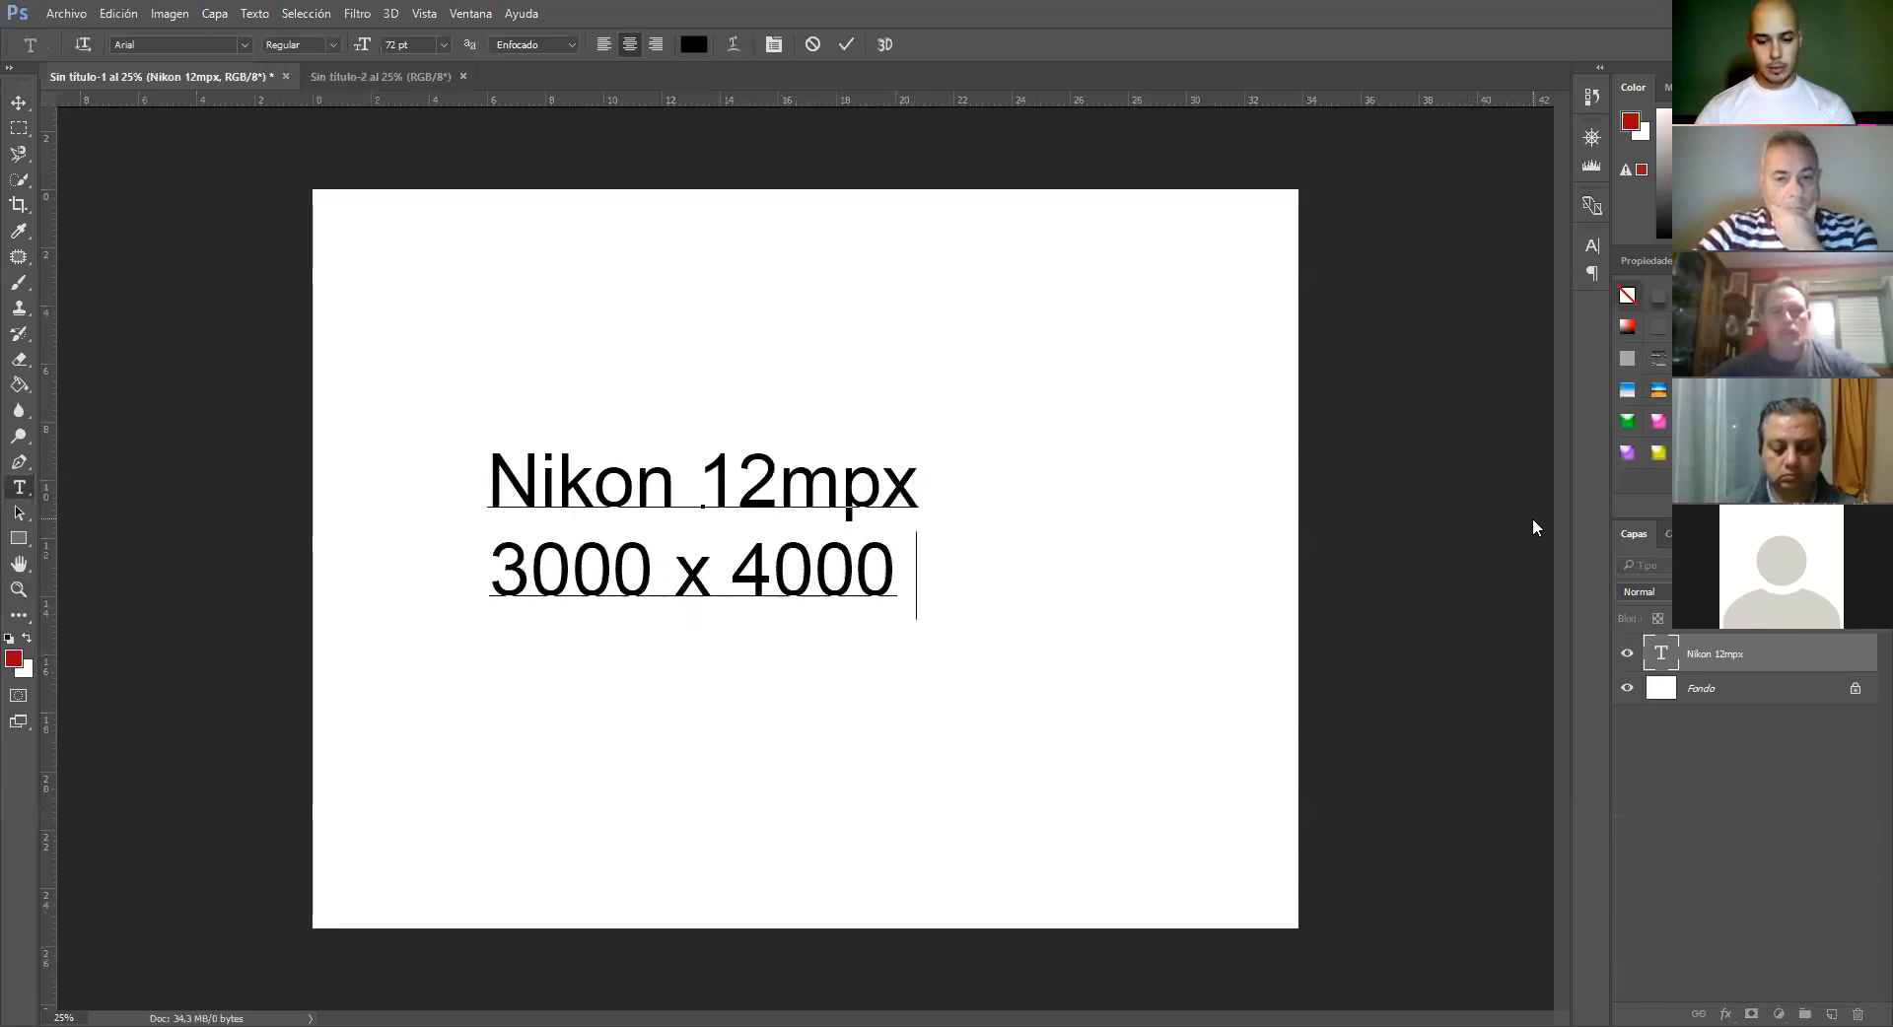
text(px)
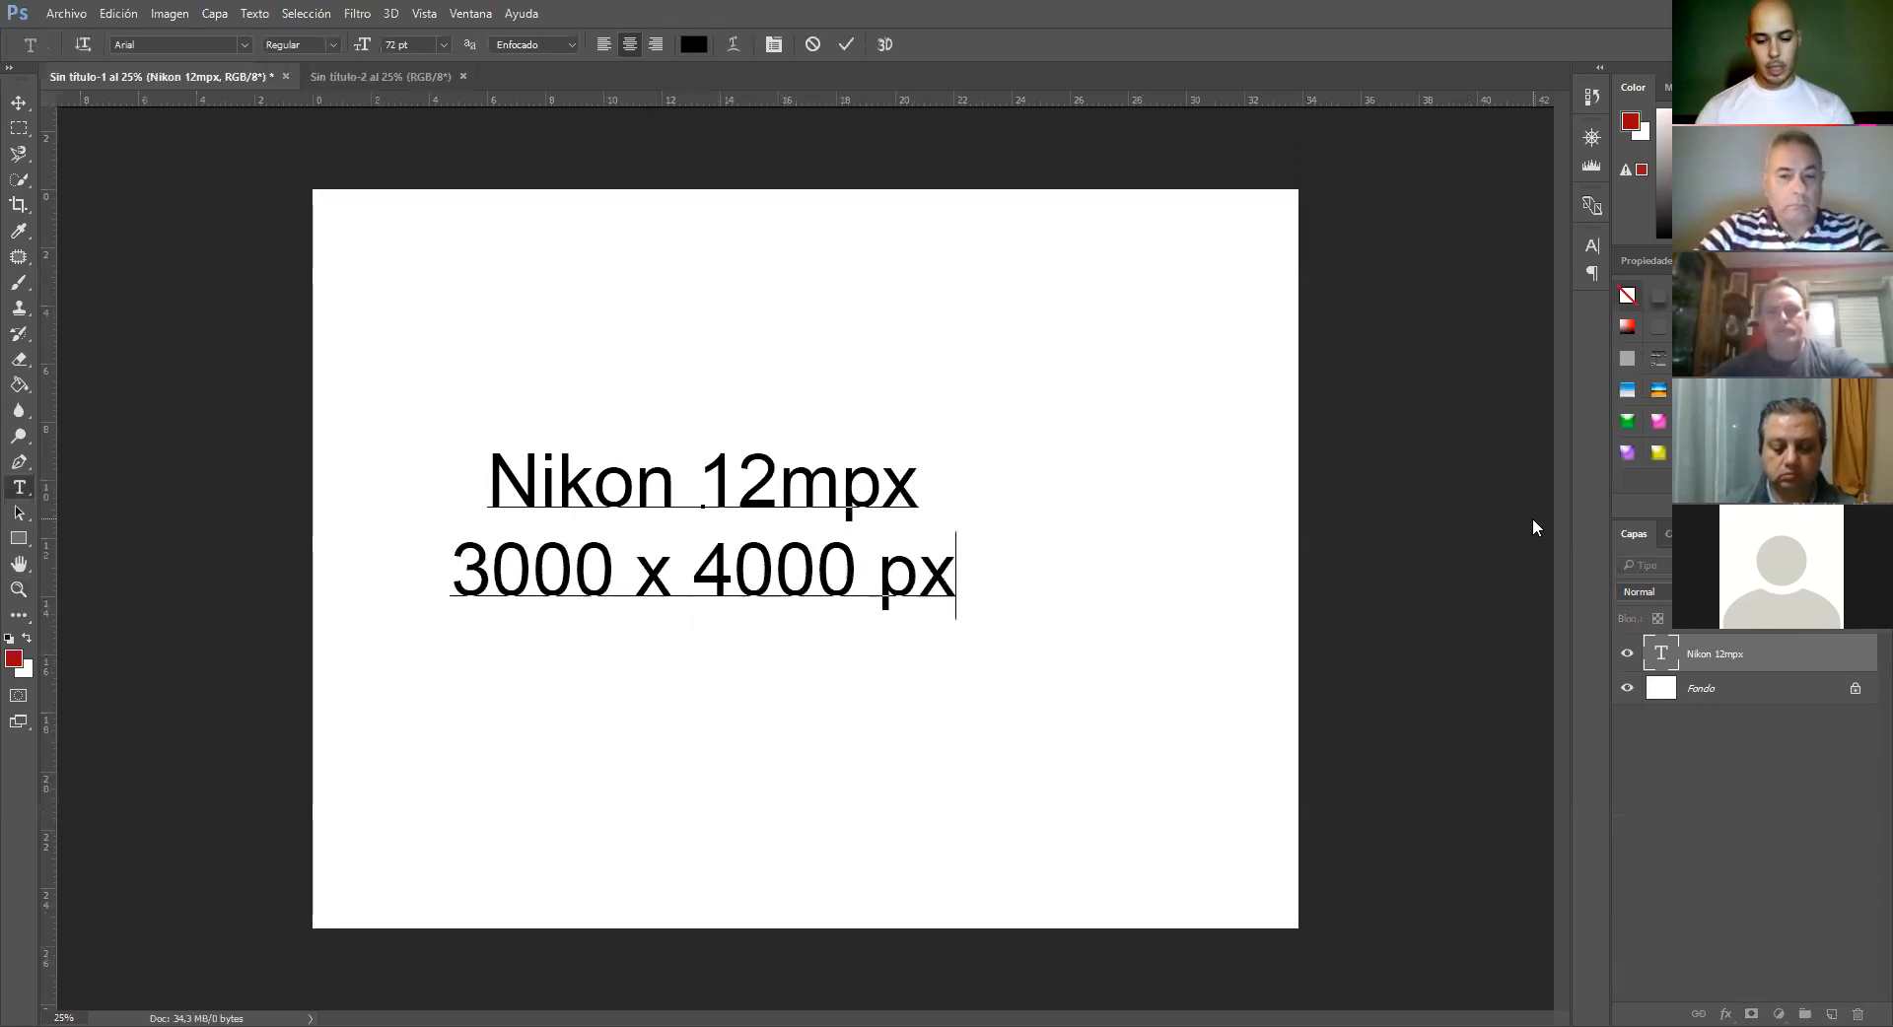
text( - 300)
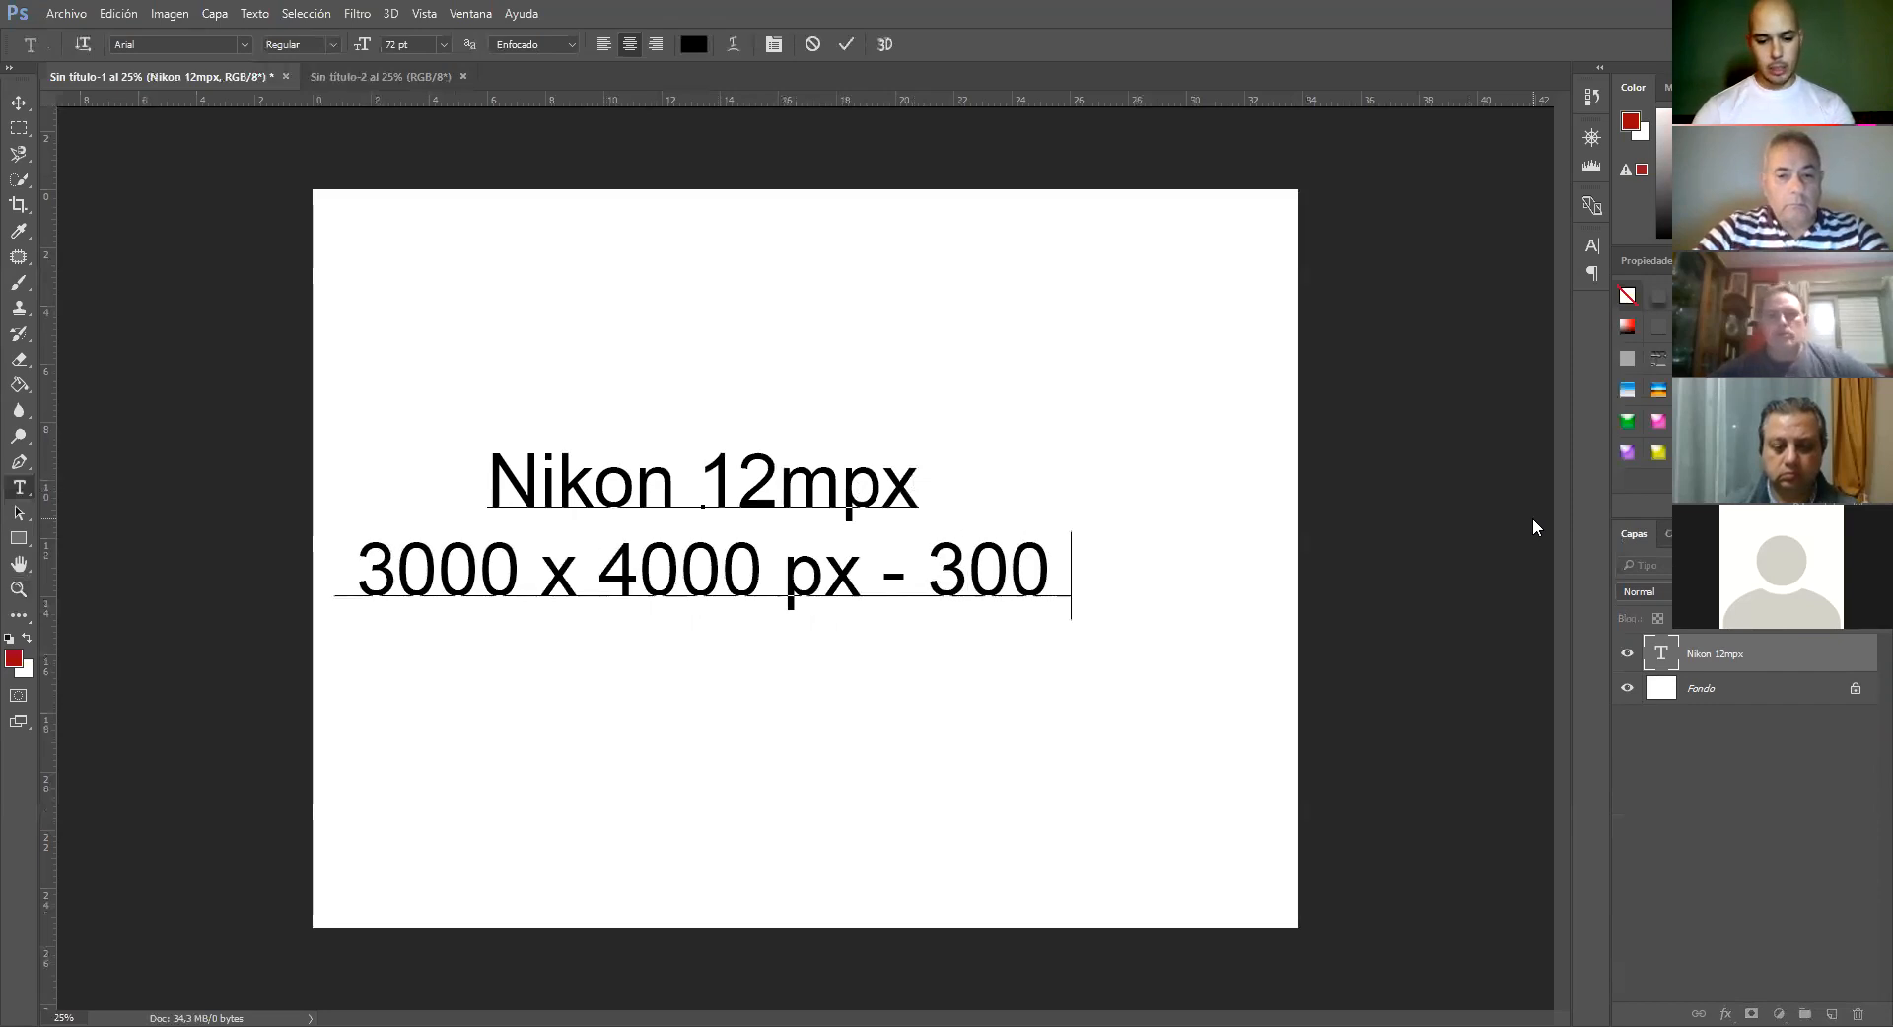
key(BackSpace)
text(dpi)
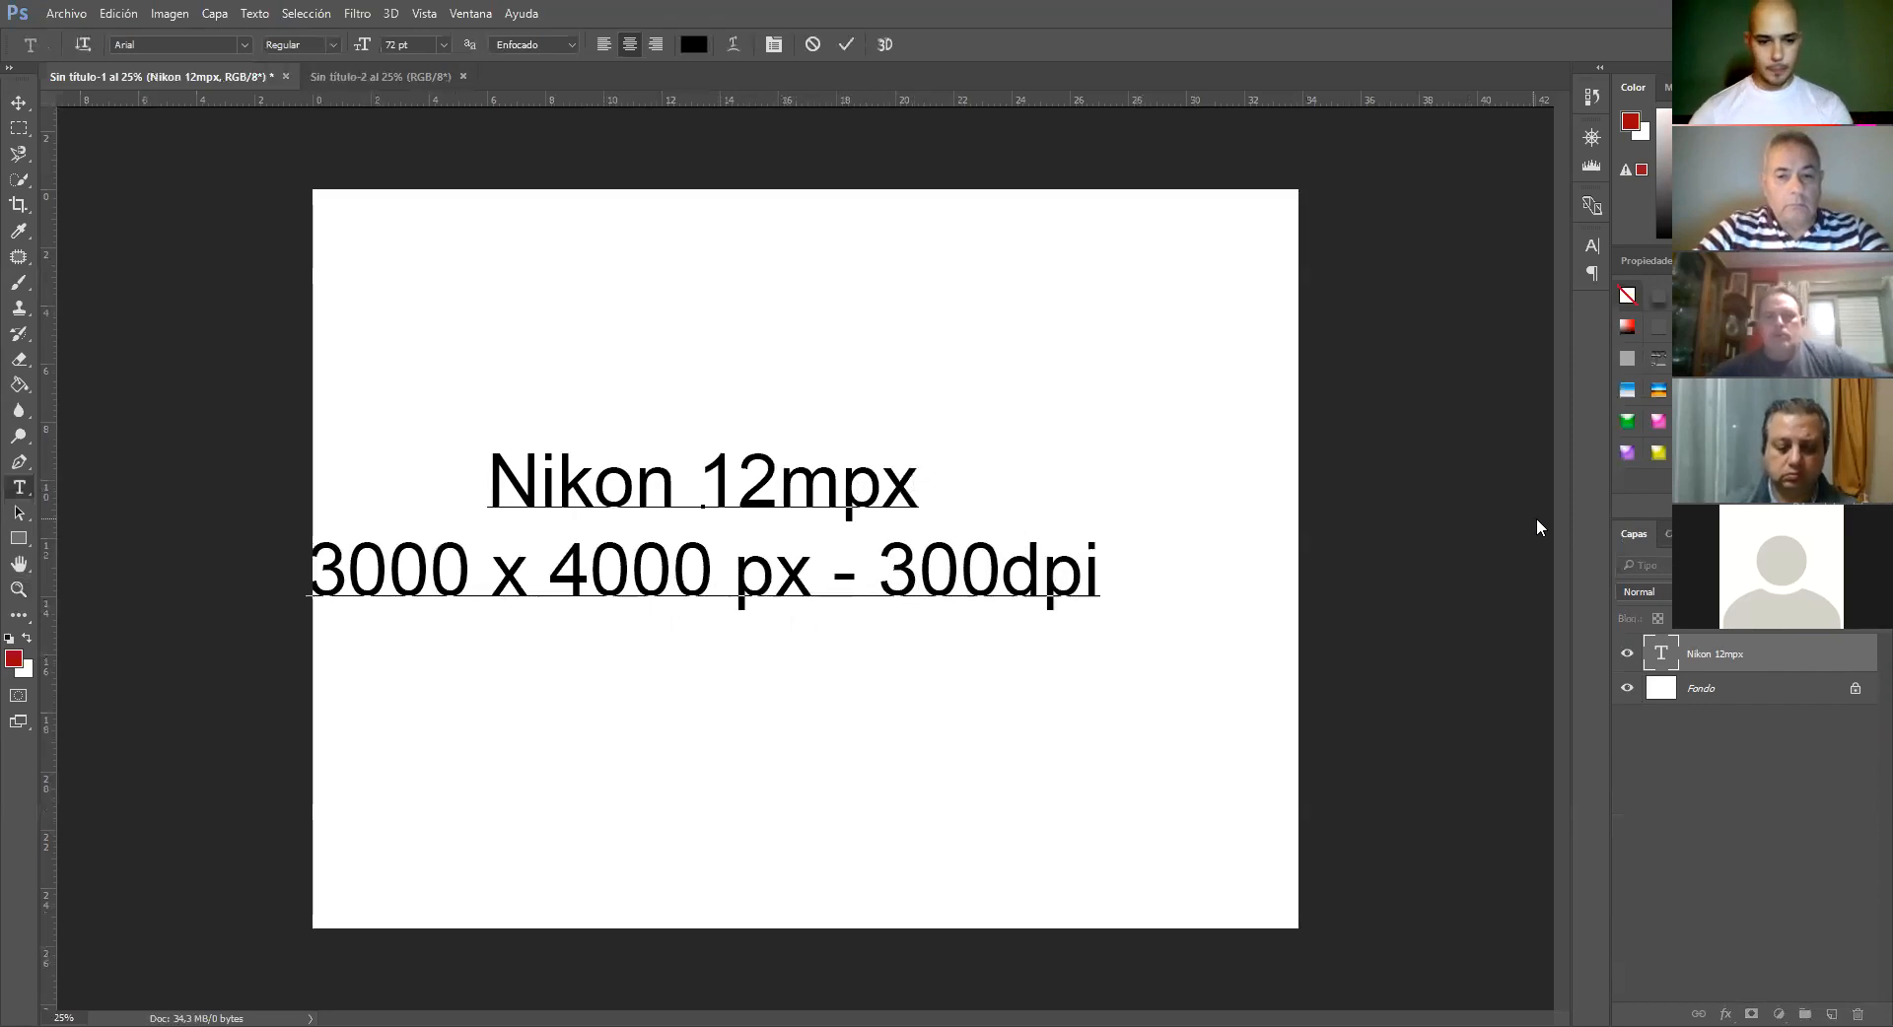
key(ctrl+Return)
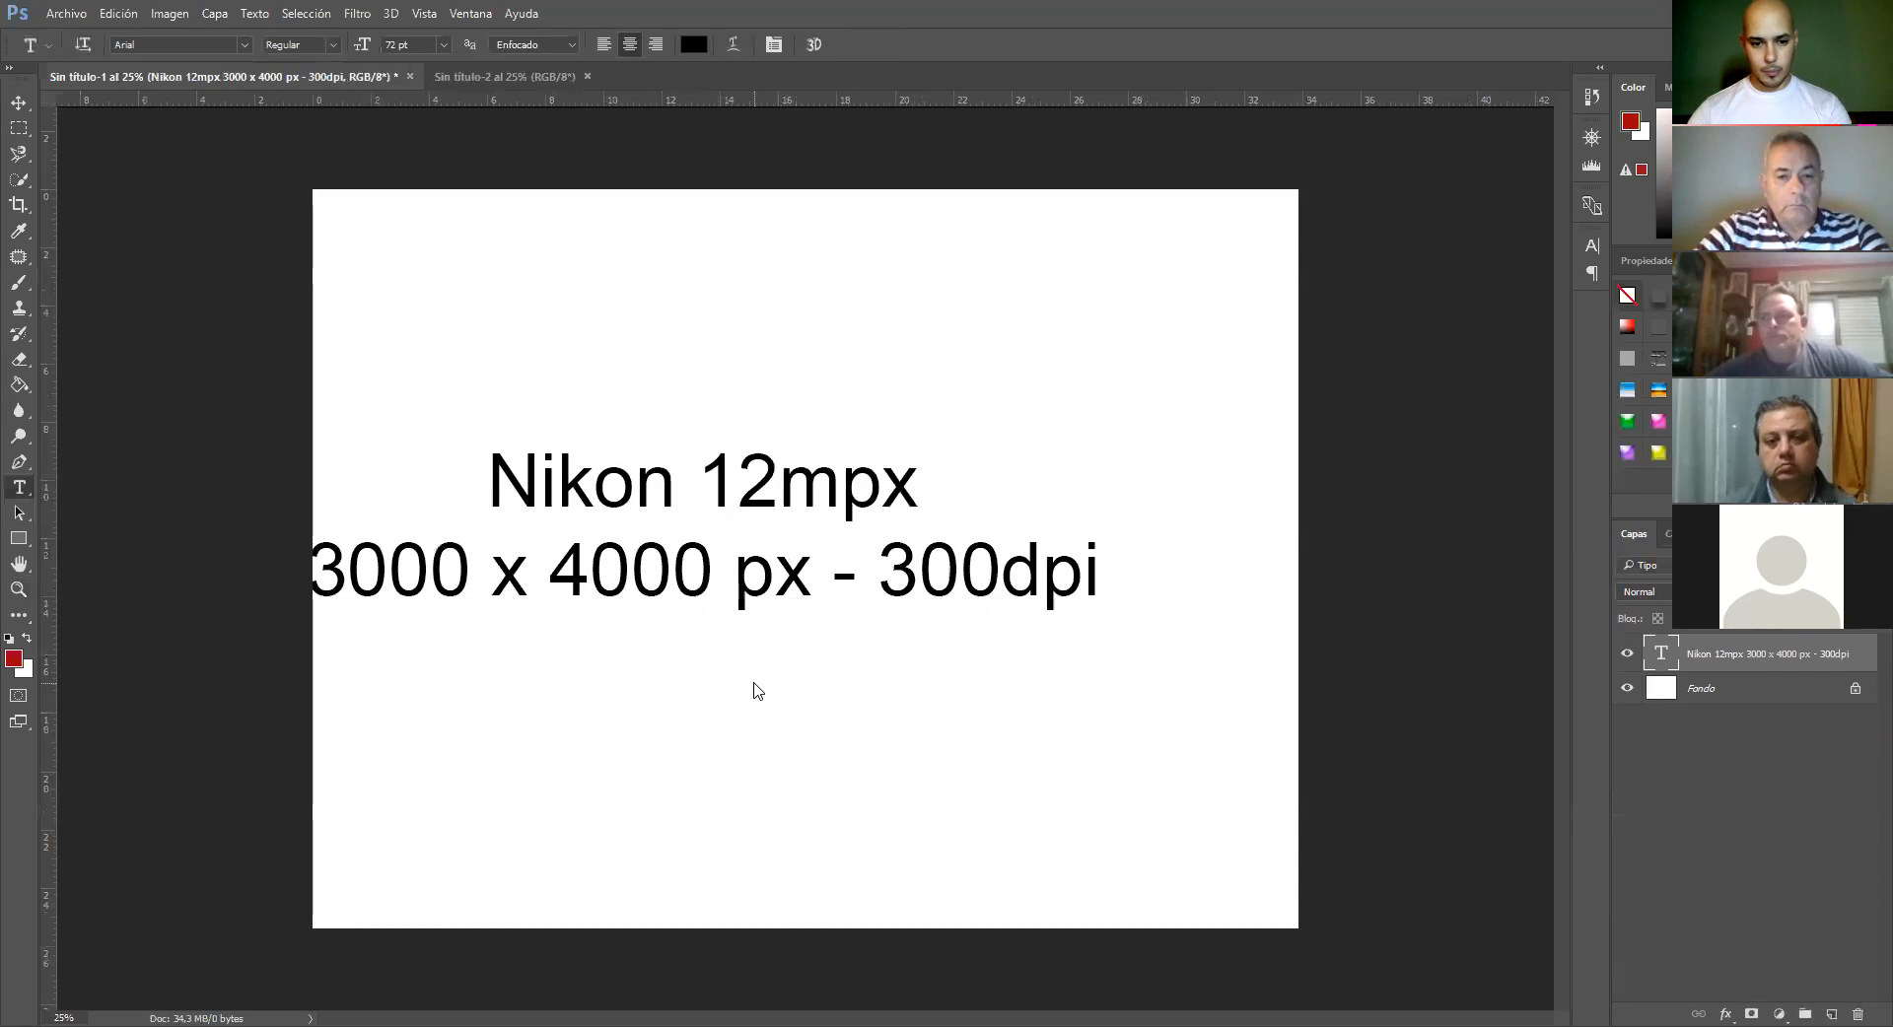
click(782, 574)
drag(785, 651, 882, 648)
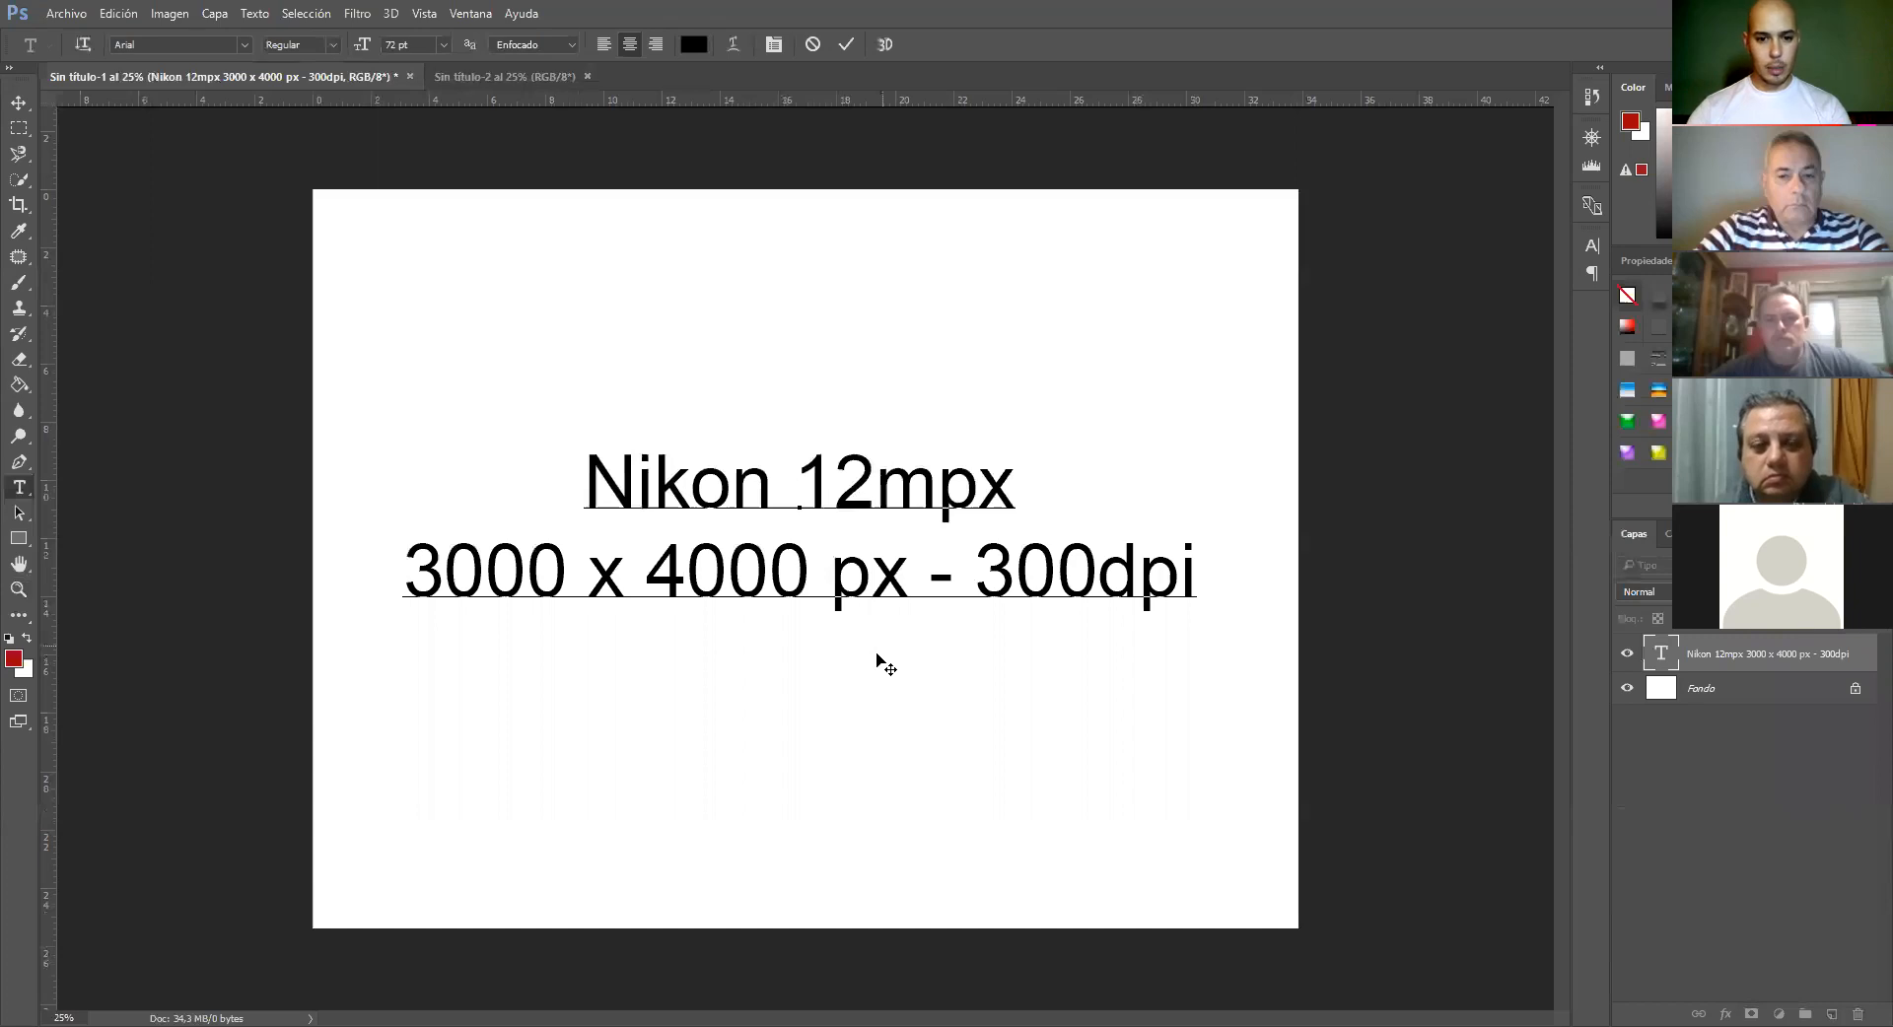
Write "Cannon 12mpx" as a new text line on the Sin título-2 canvas
click(480, 73)
click(779, 490)
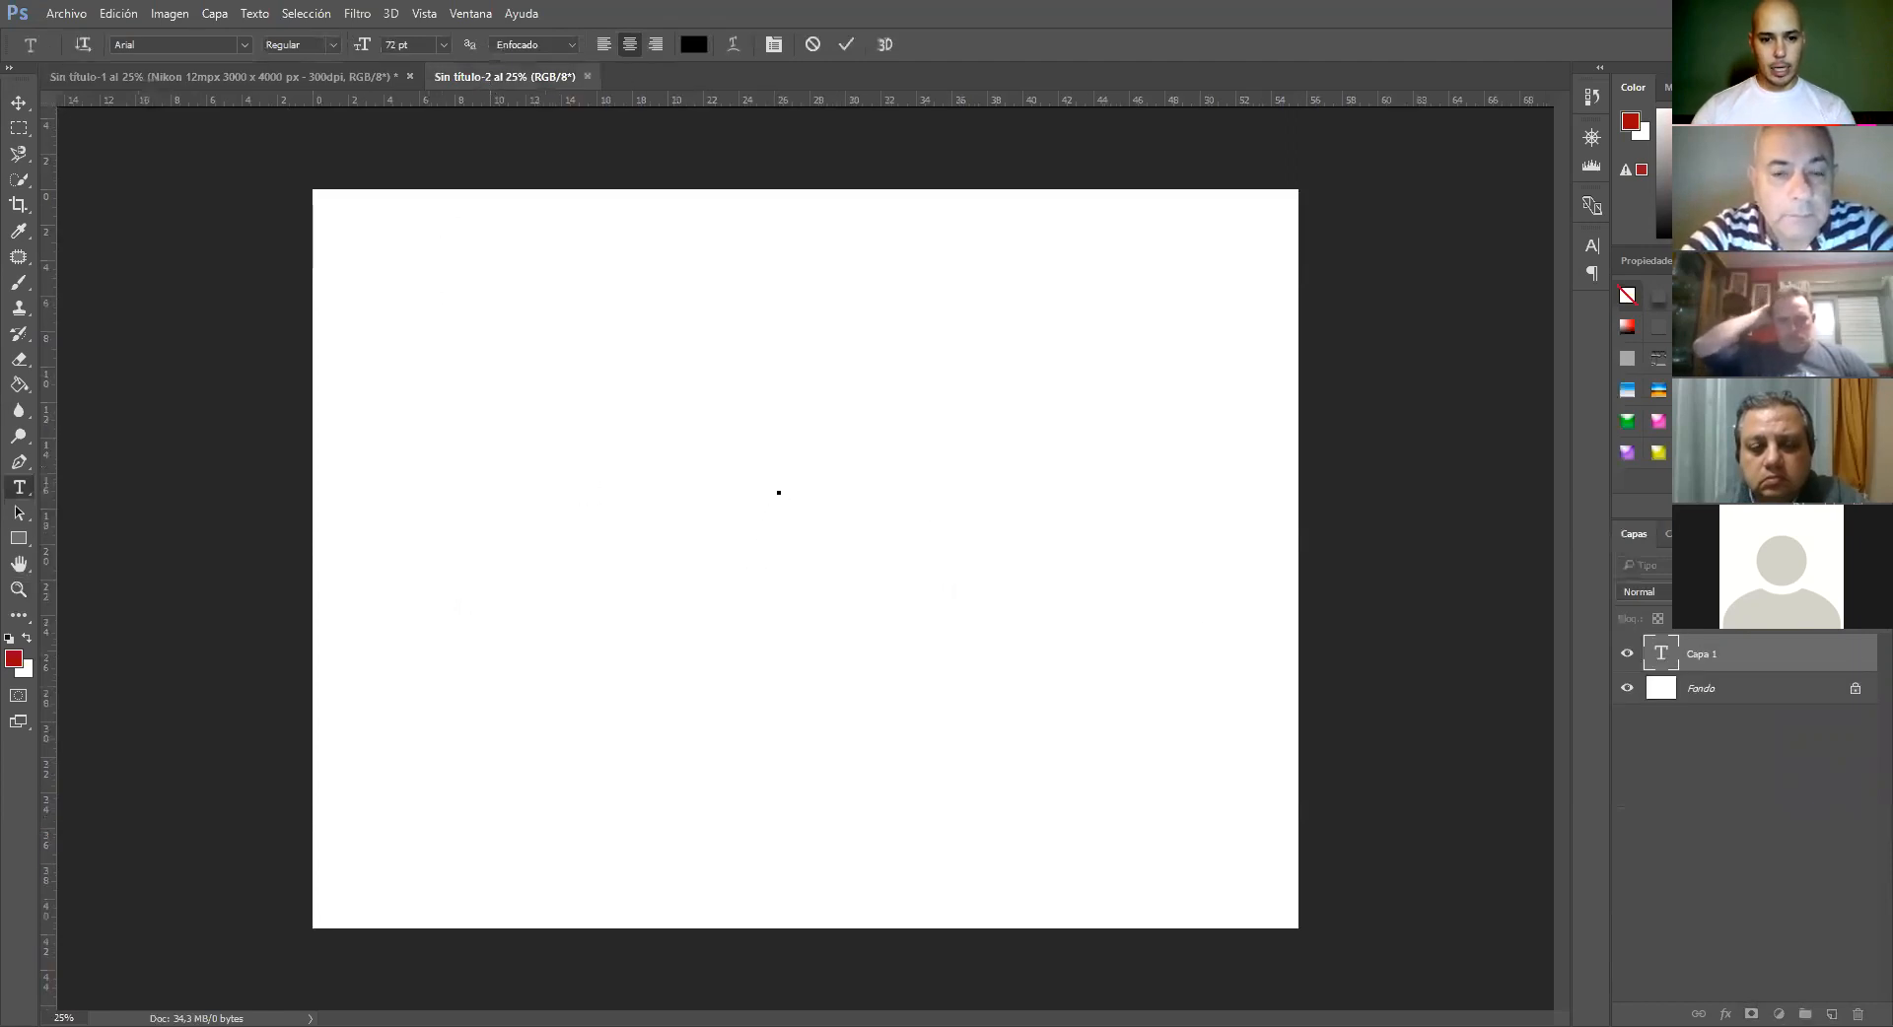
text(Can)
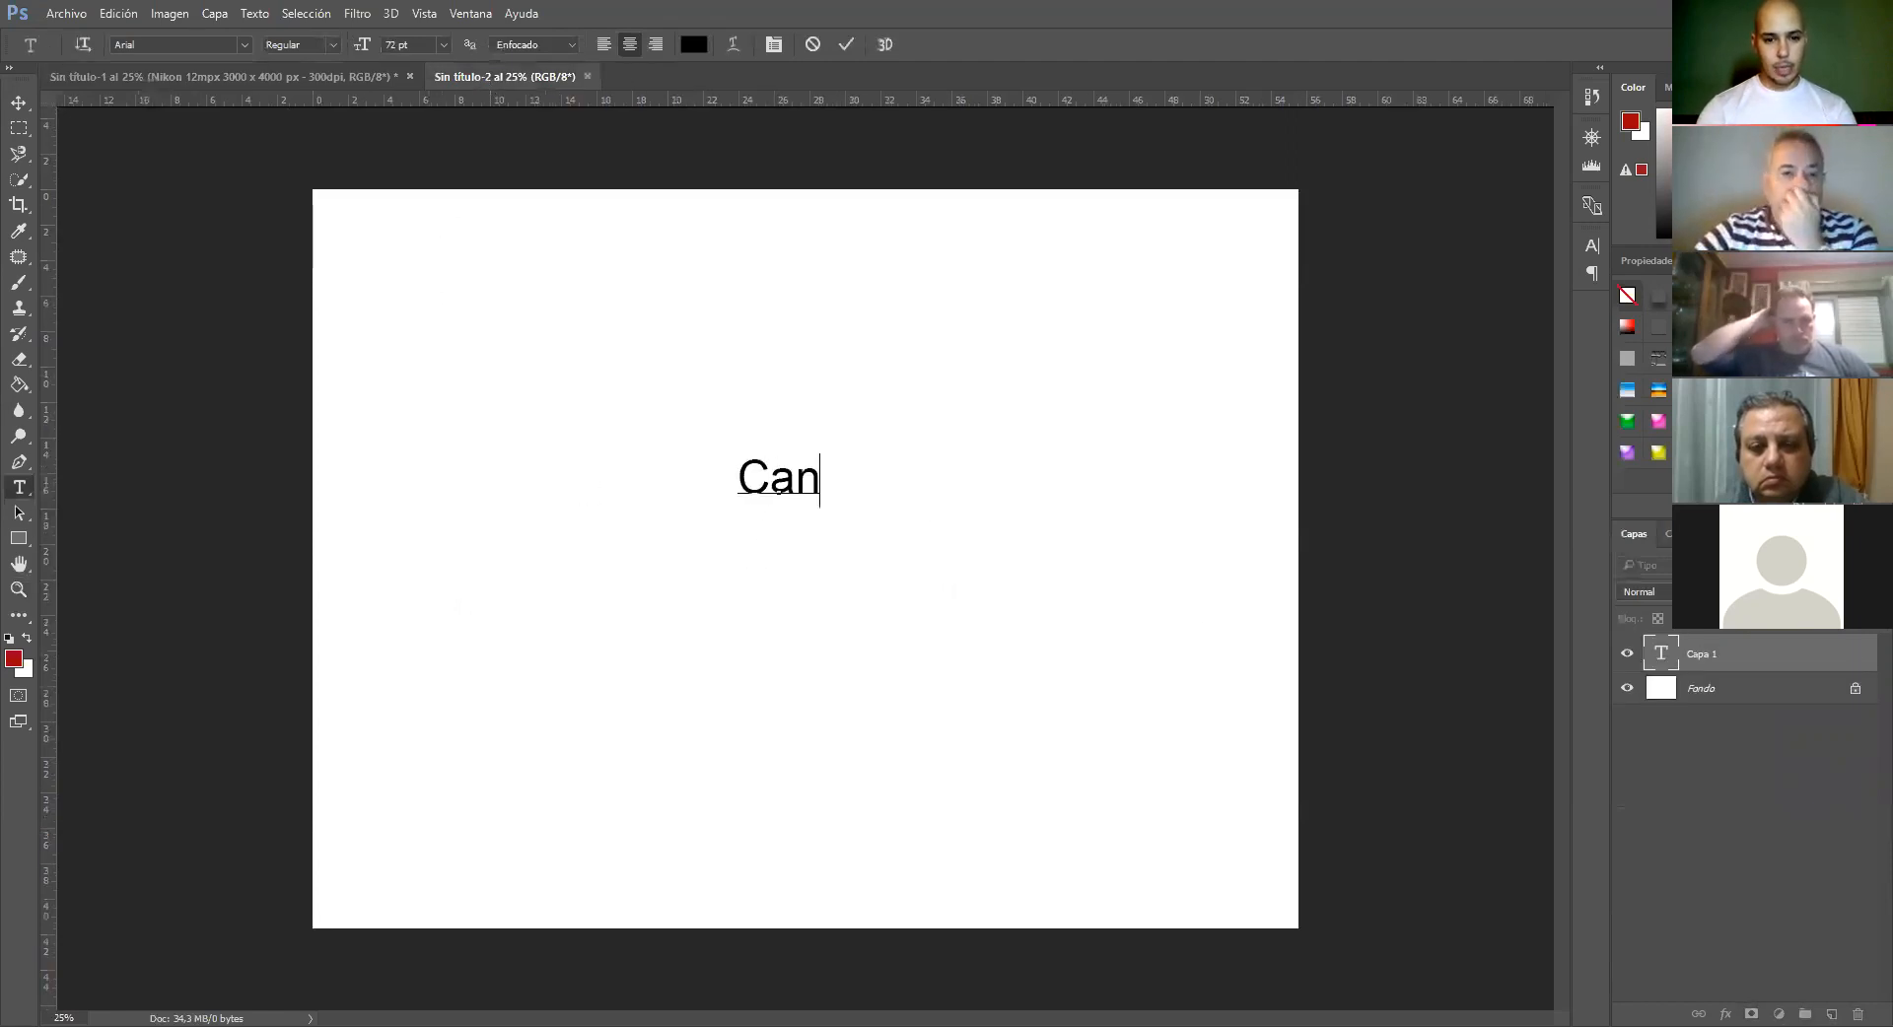
text(non)
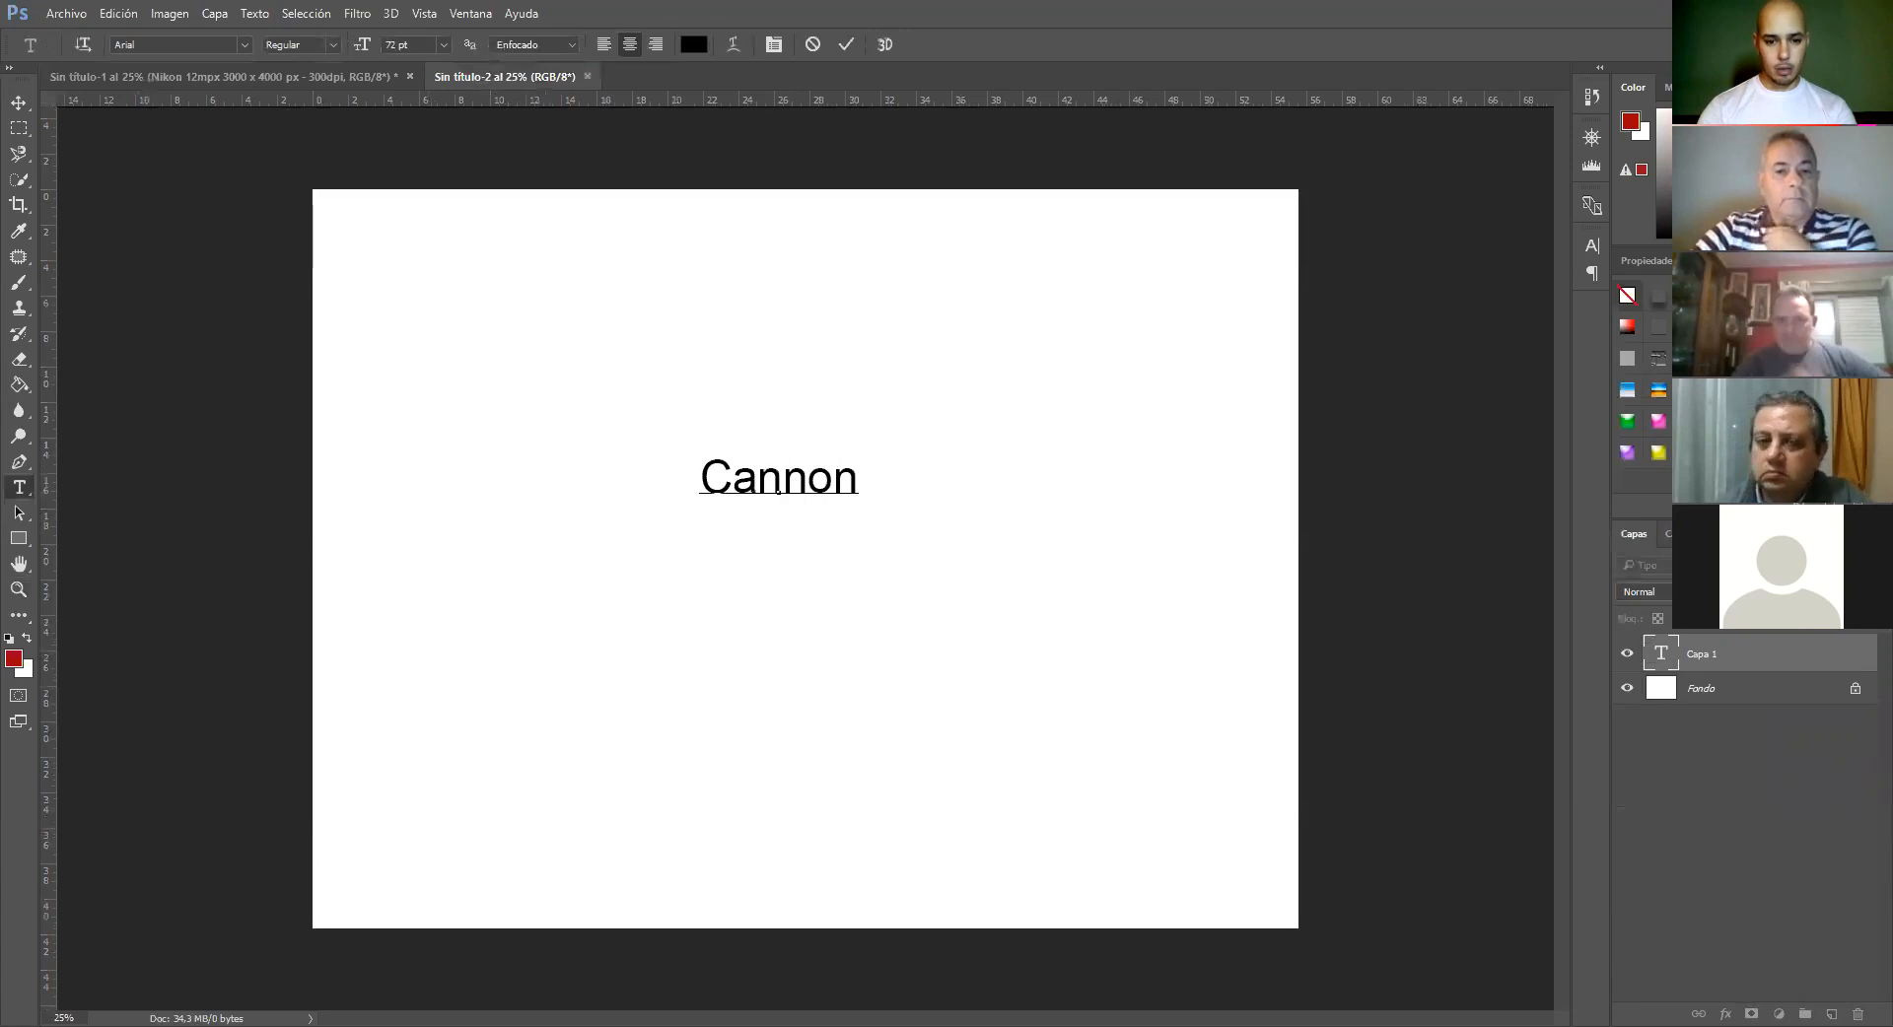
text( 12)
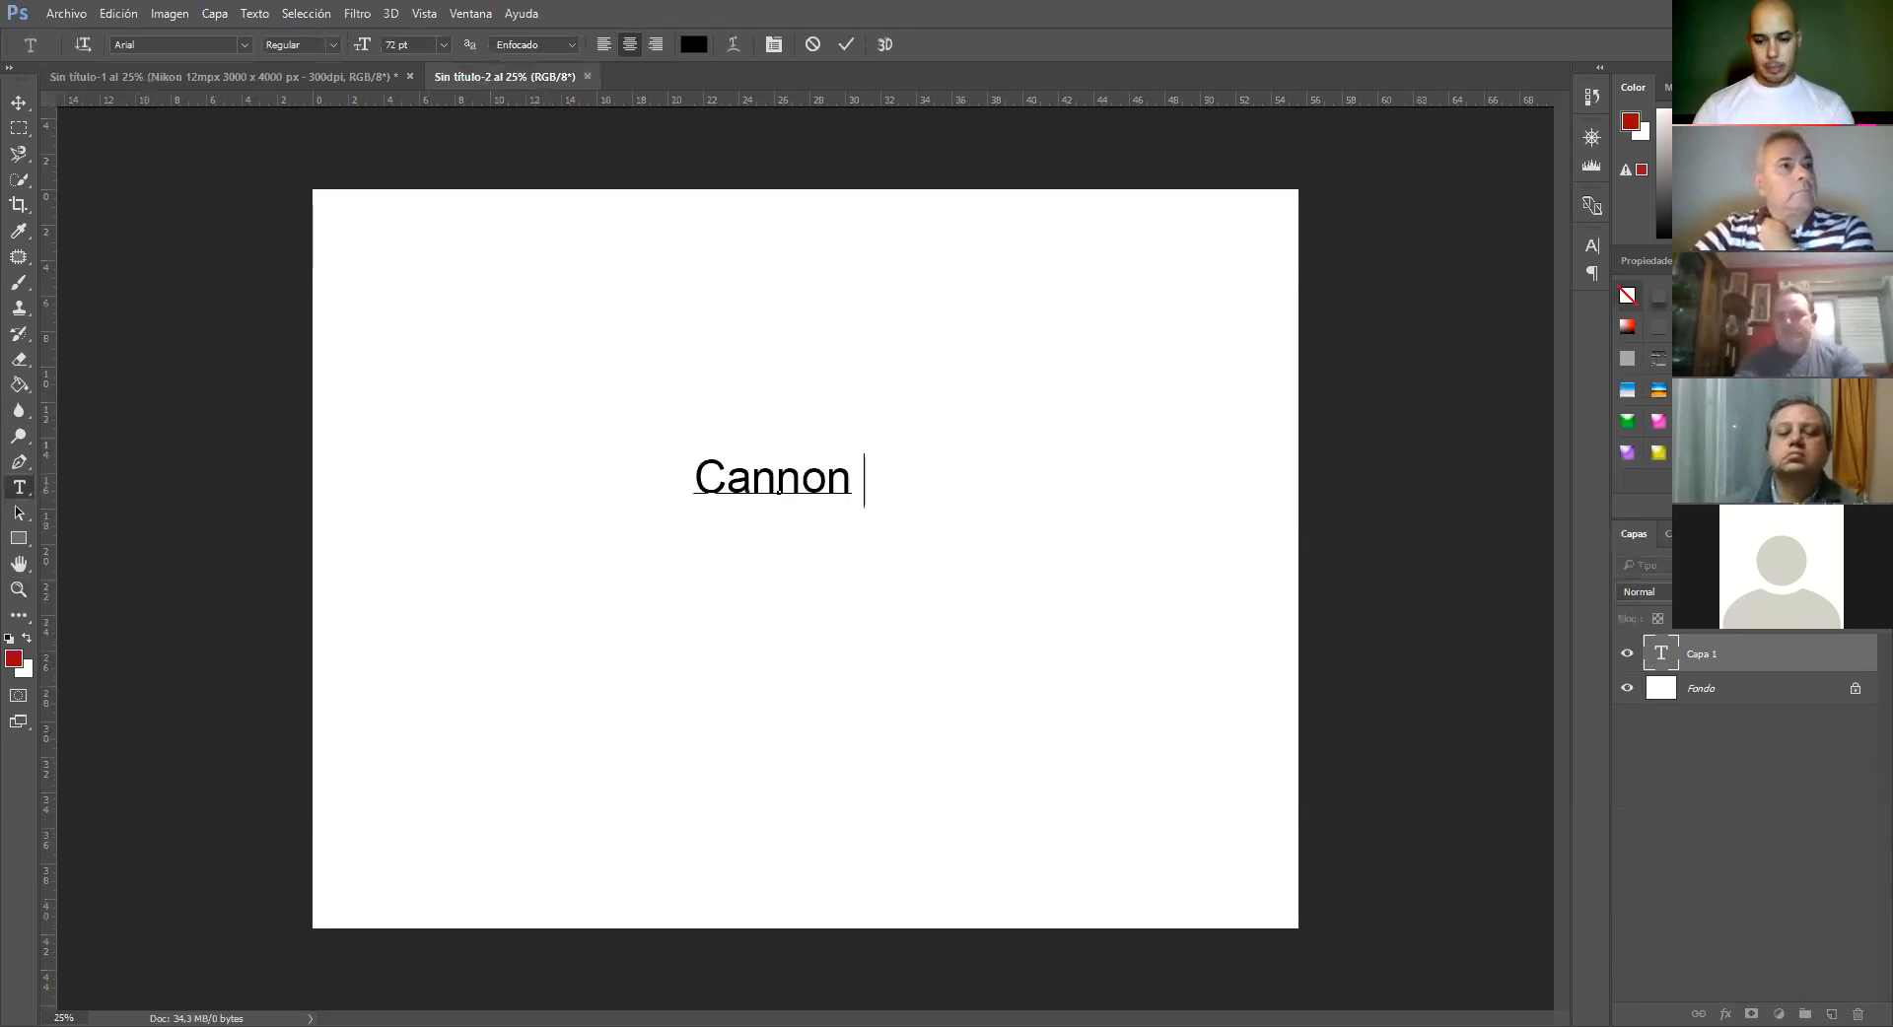
text(m)
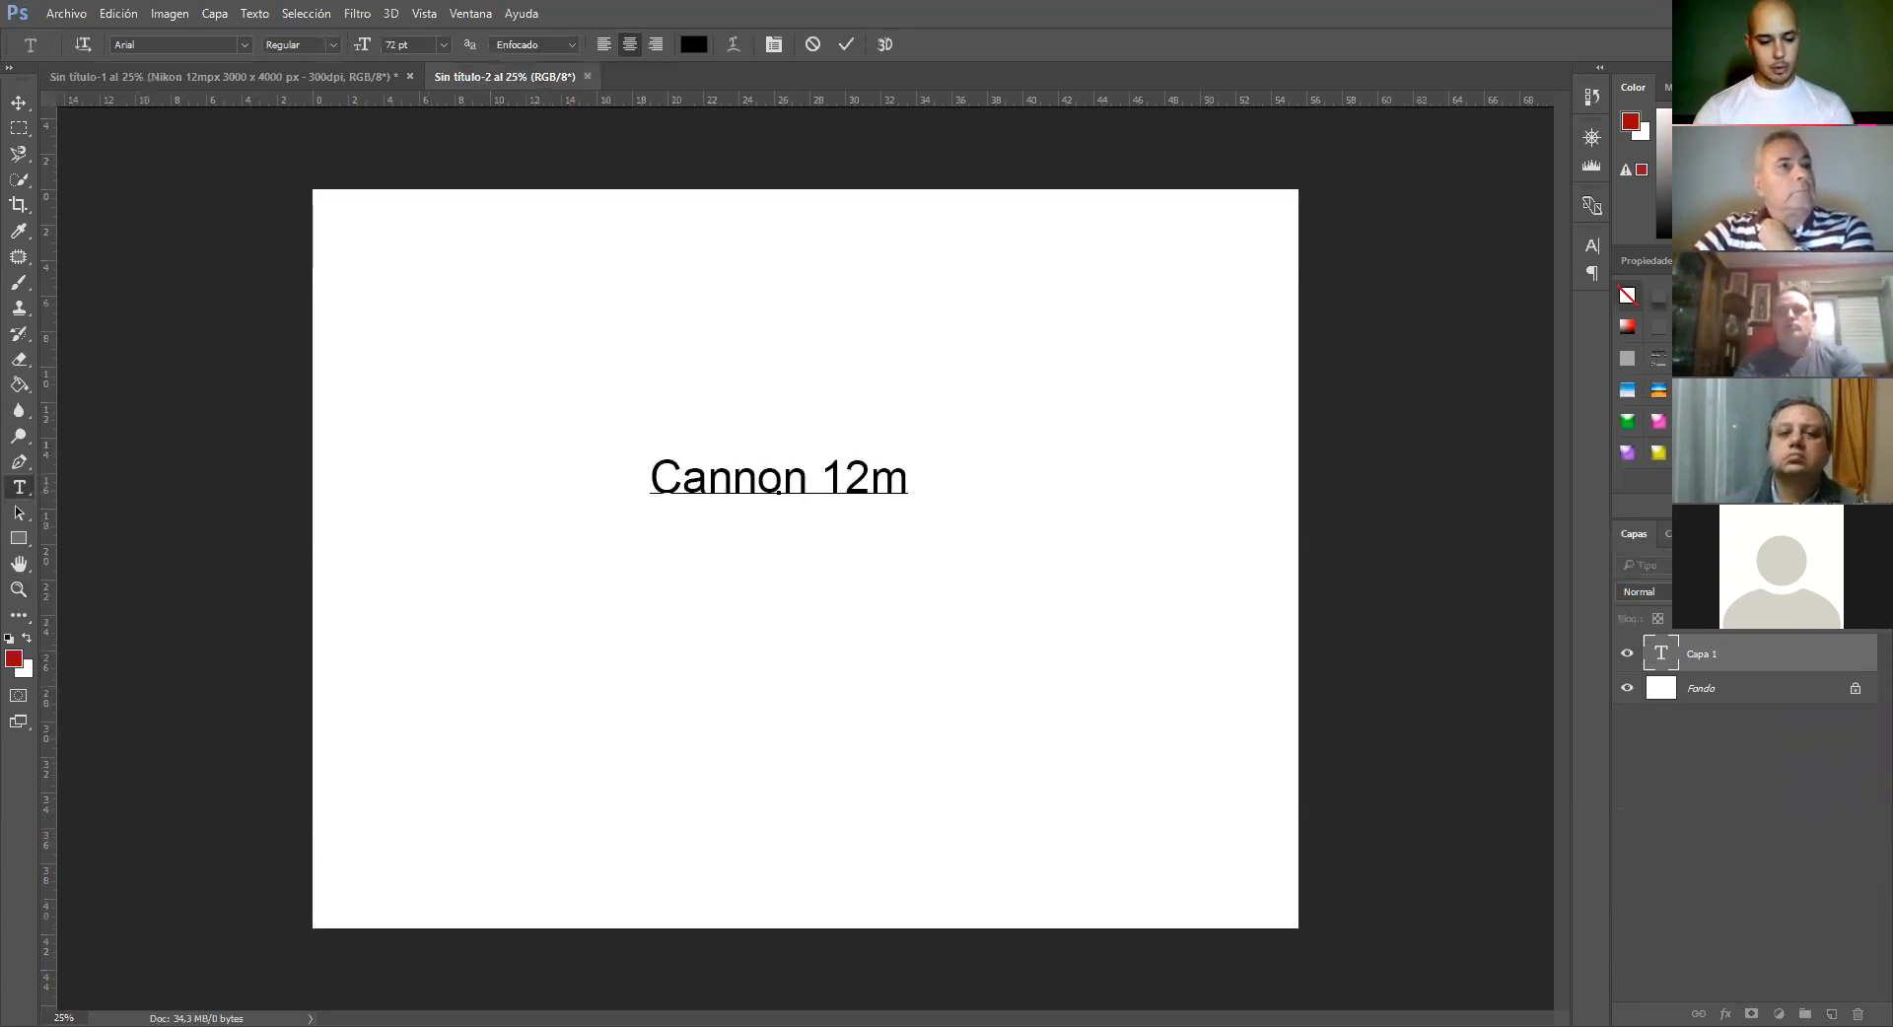
text(px)
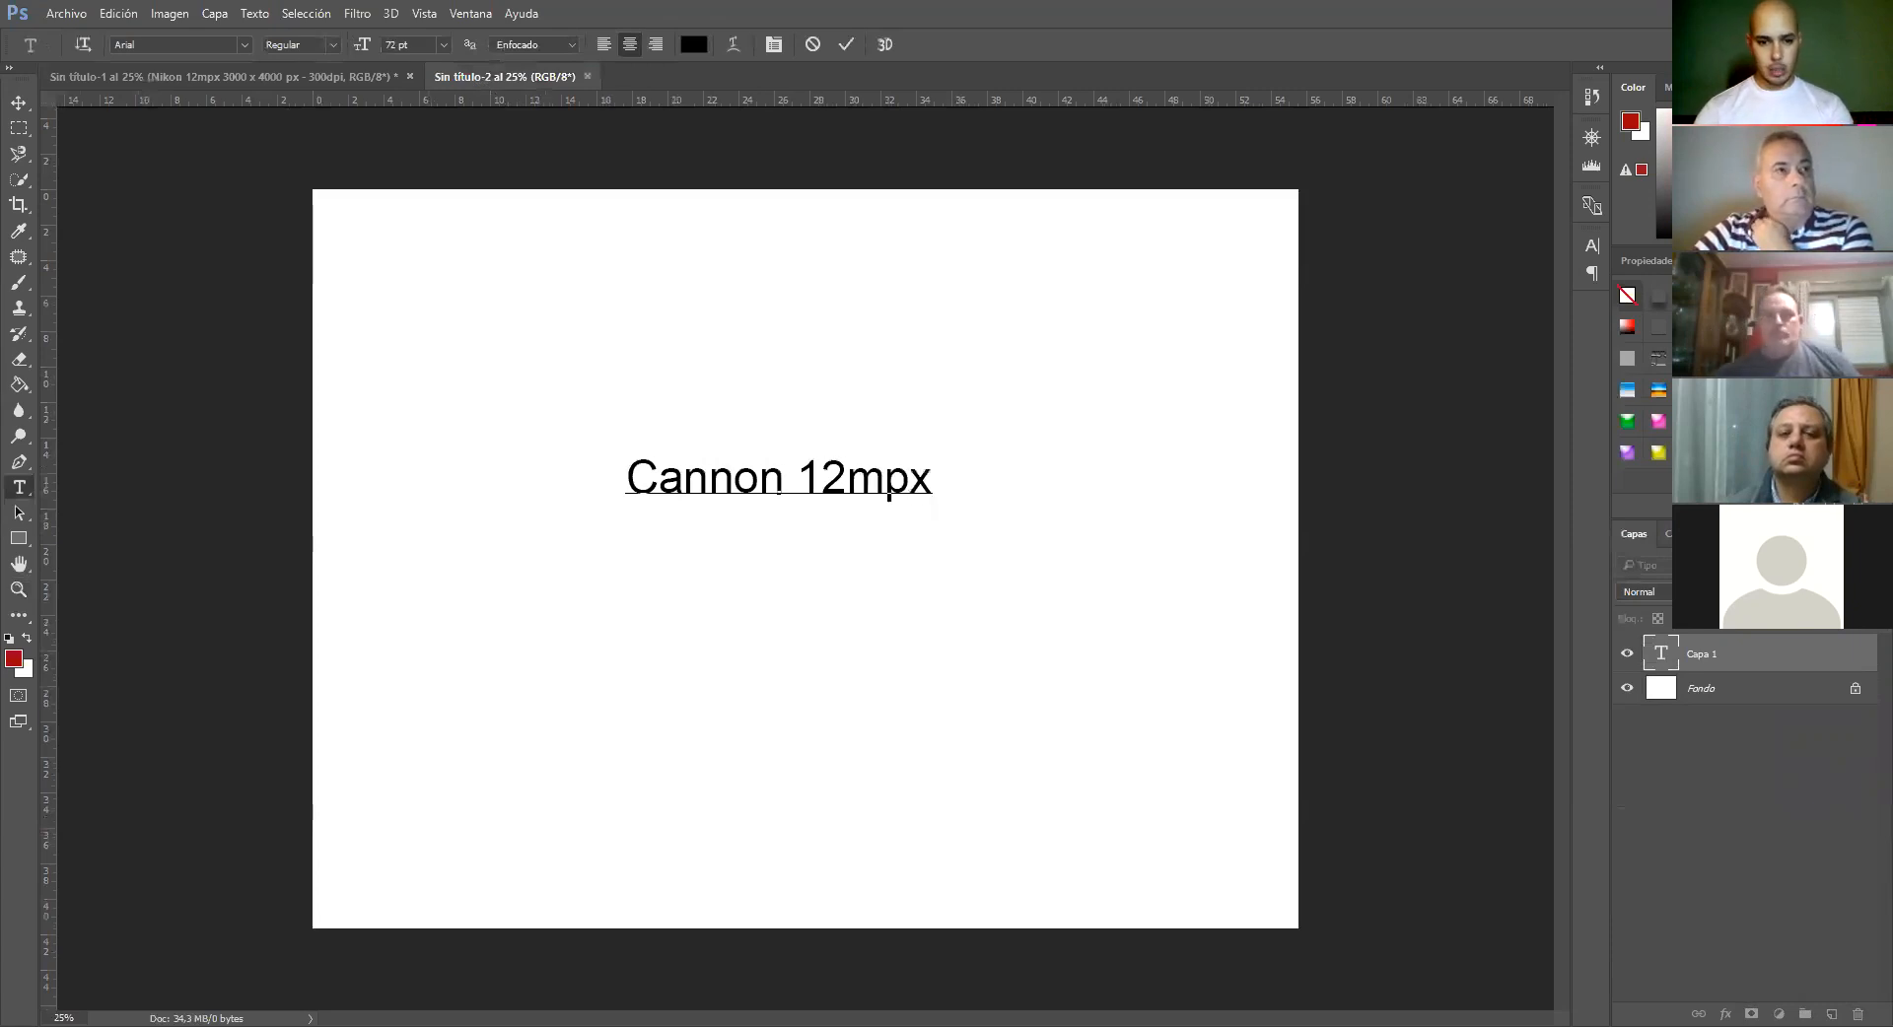
Add a second line "3000 x 4000 px - 72dpi." below the Cannon text and commit the text
key(Return)
text(3)
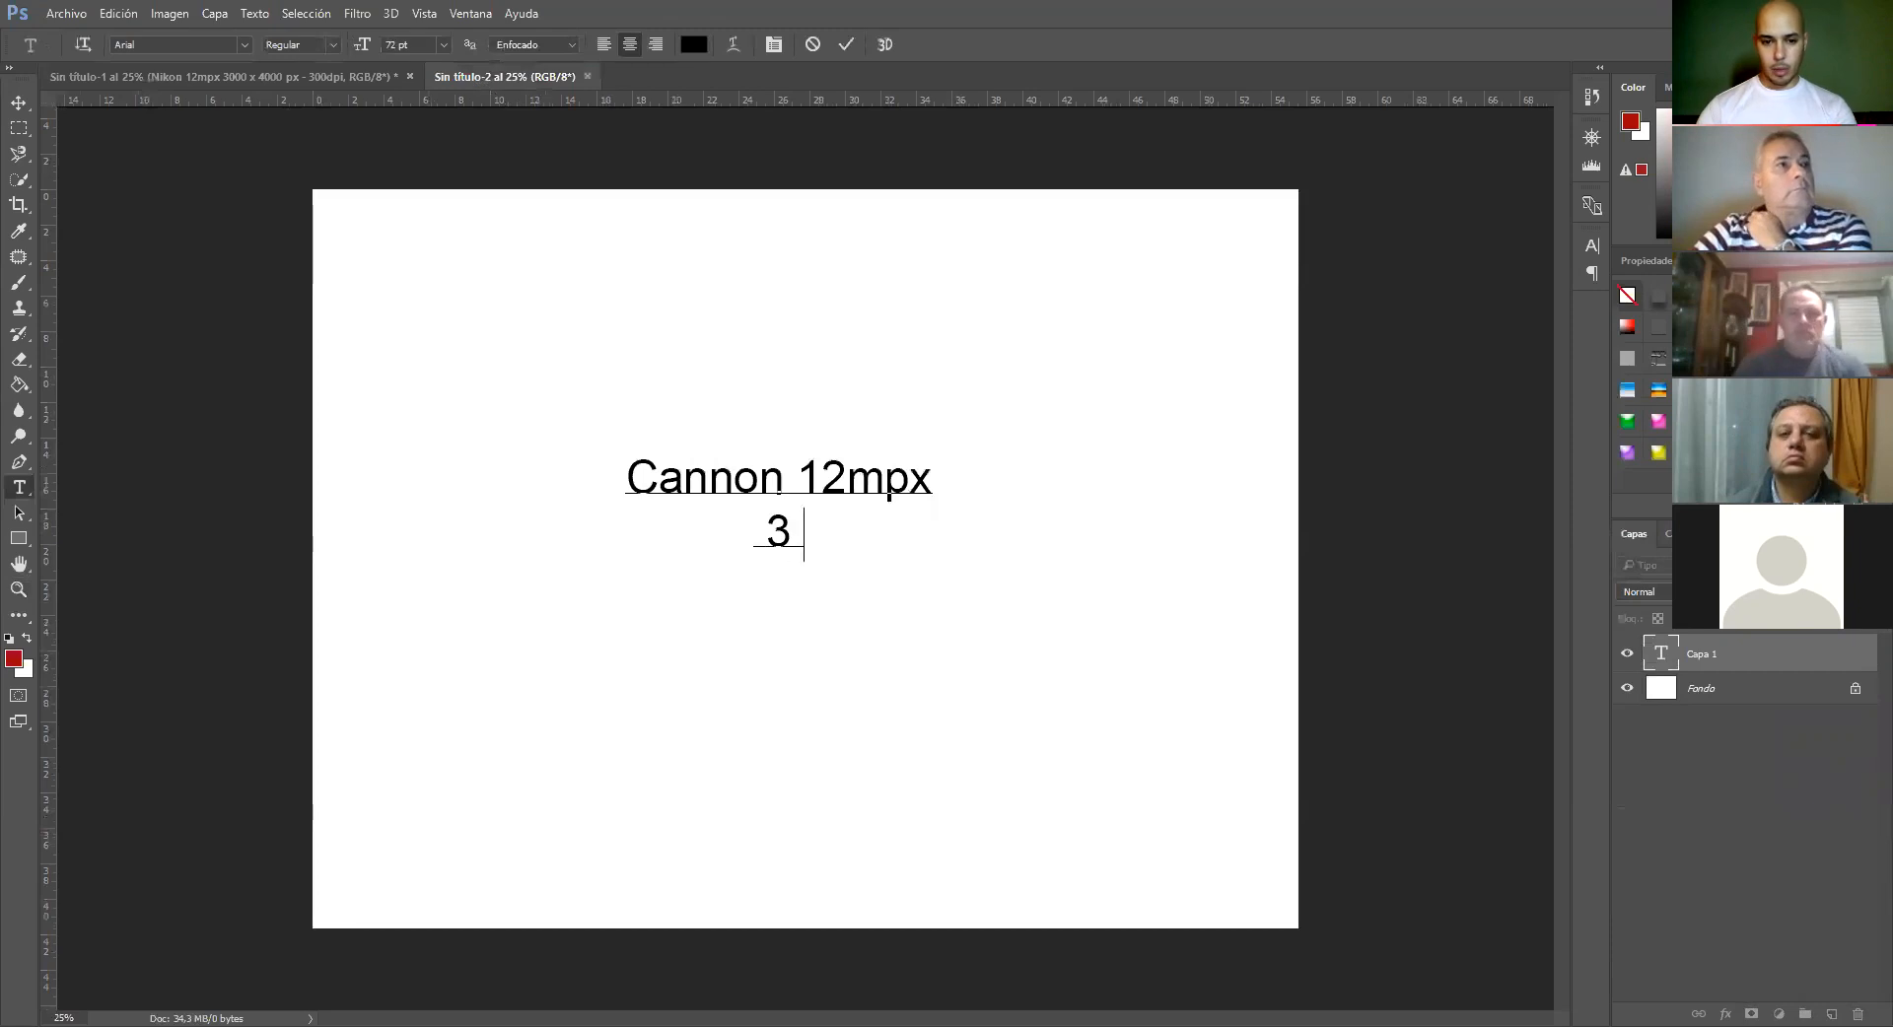
text(000 4)
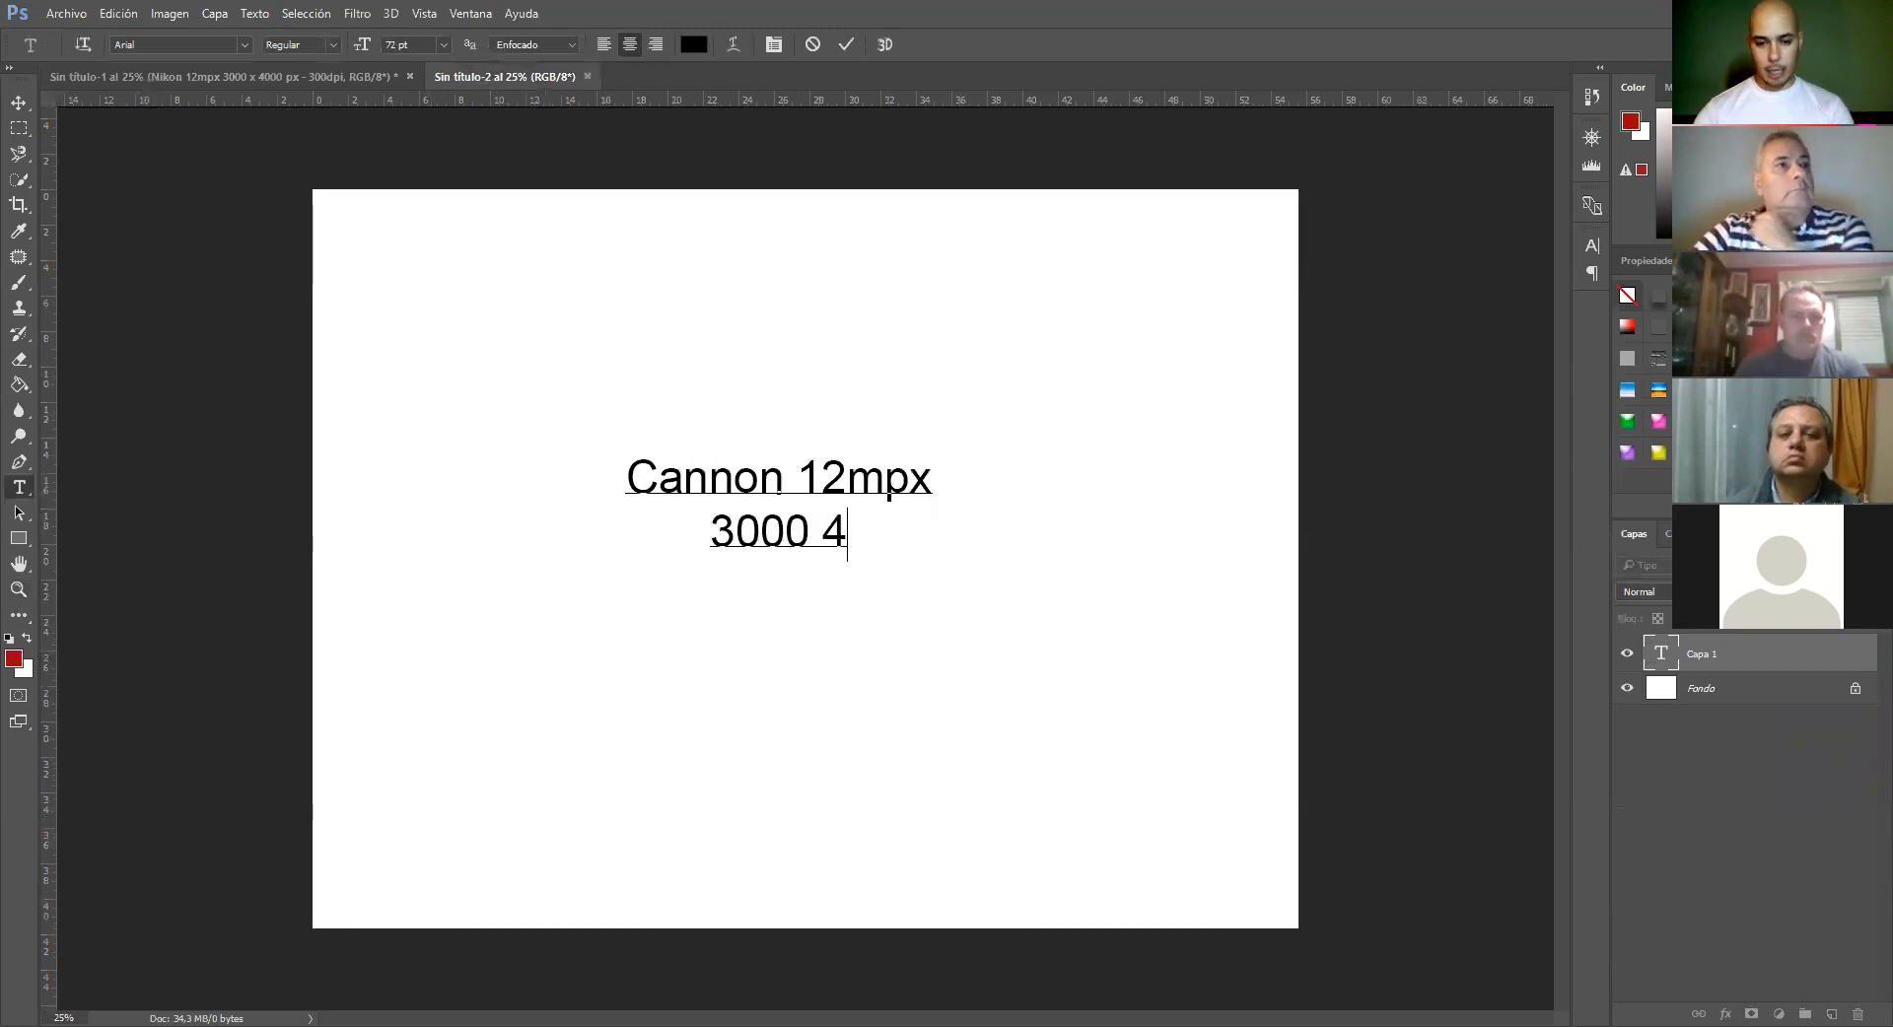
key(BackSpace)
text(x)
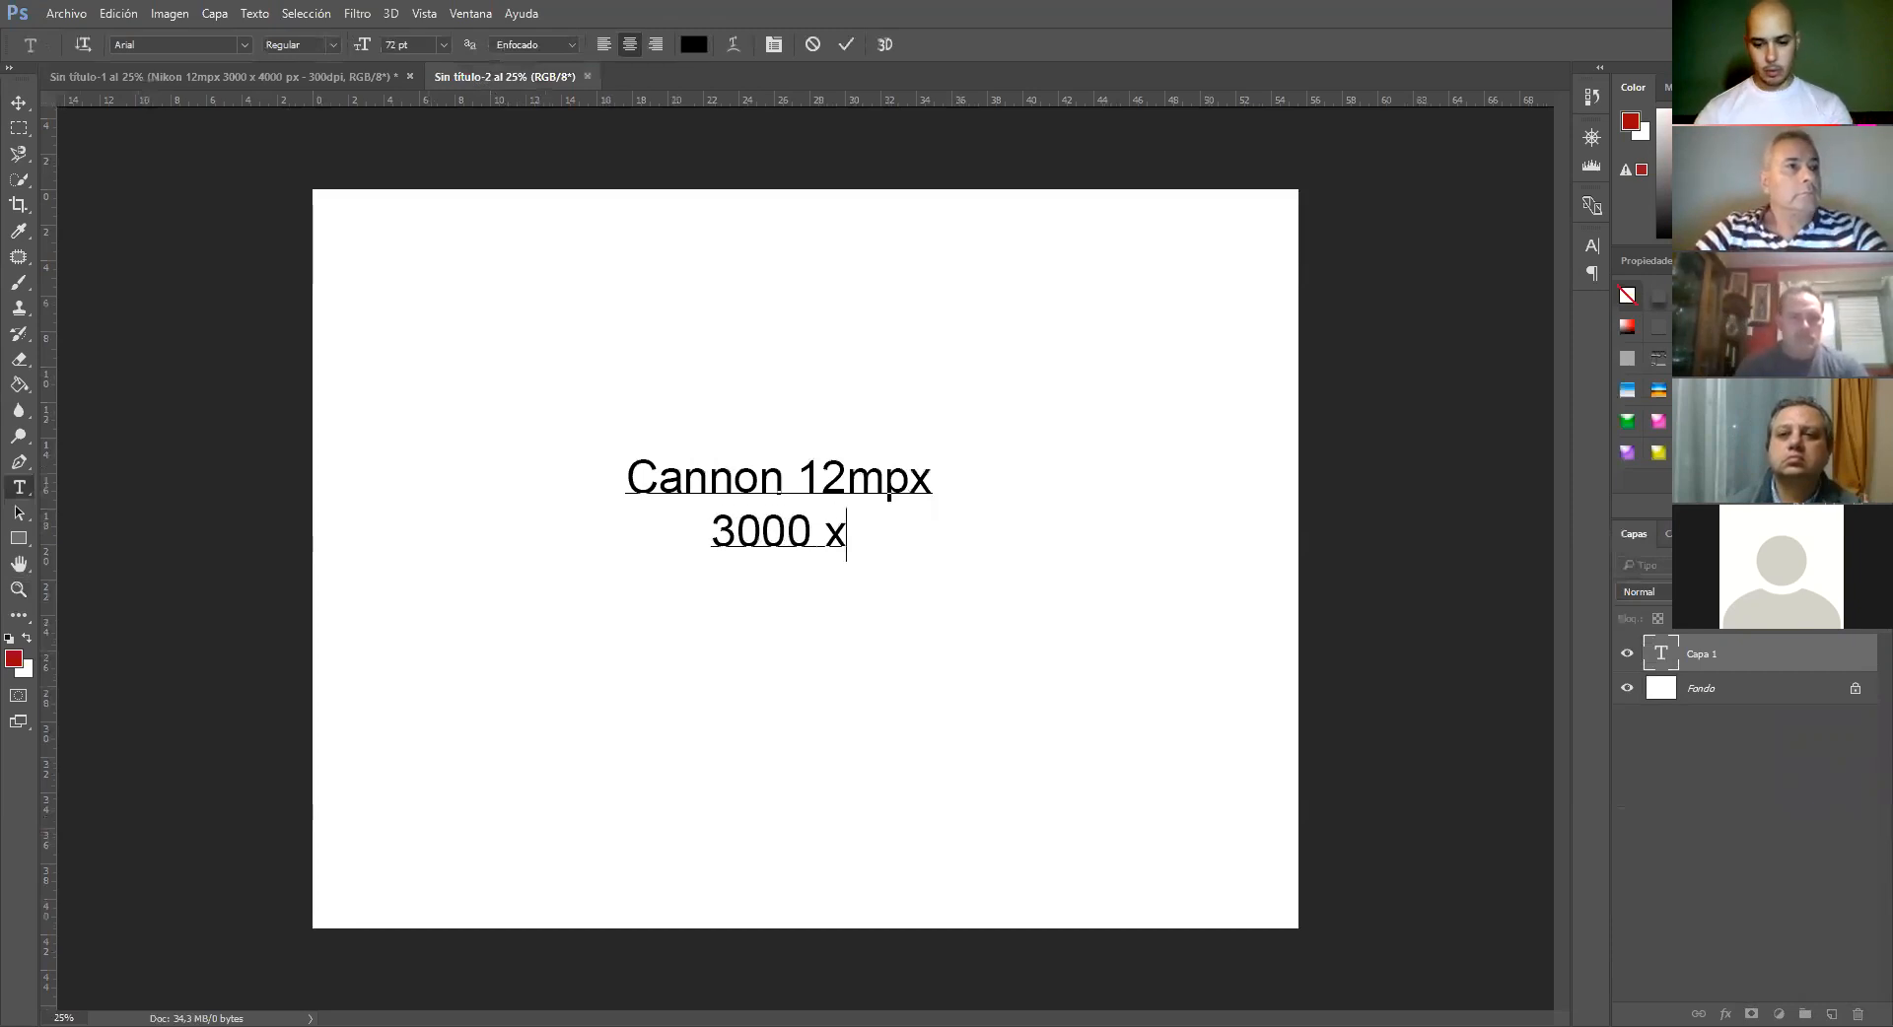
text( 4000 px - 72dpi)
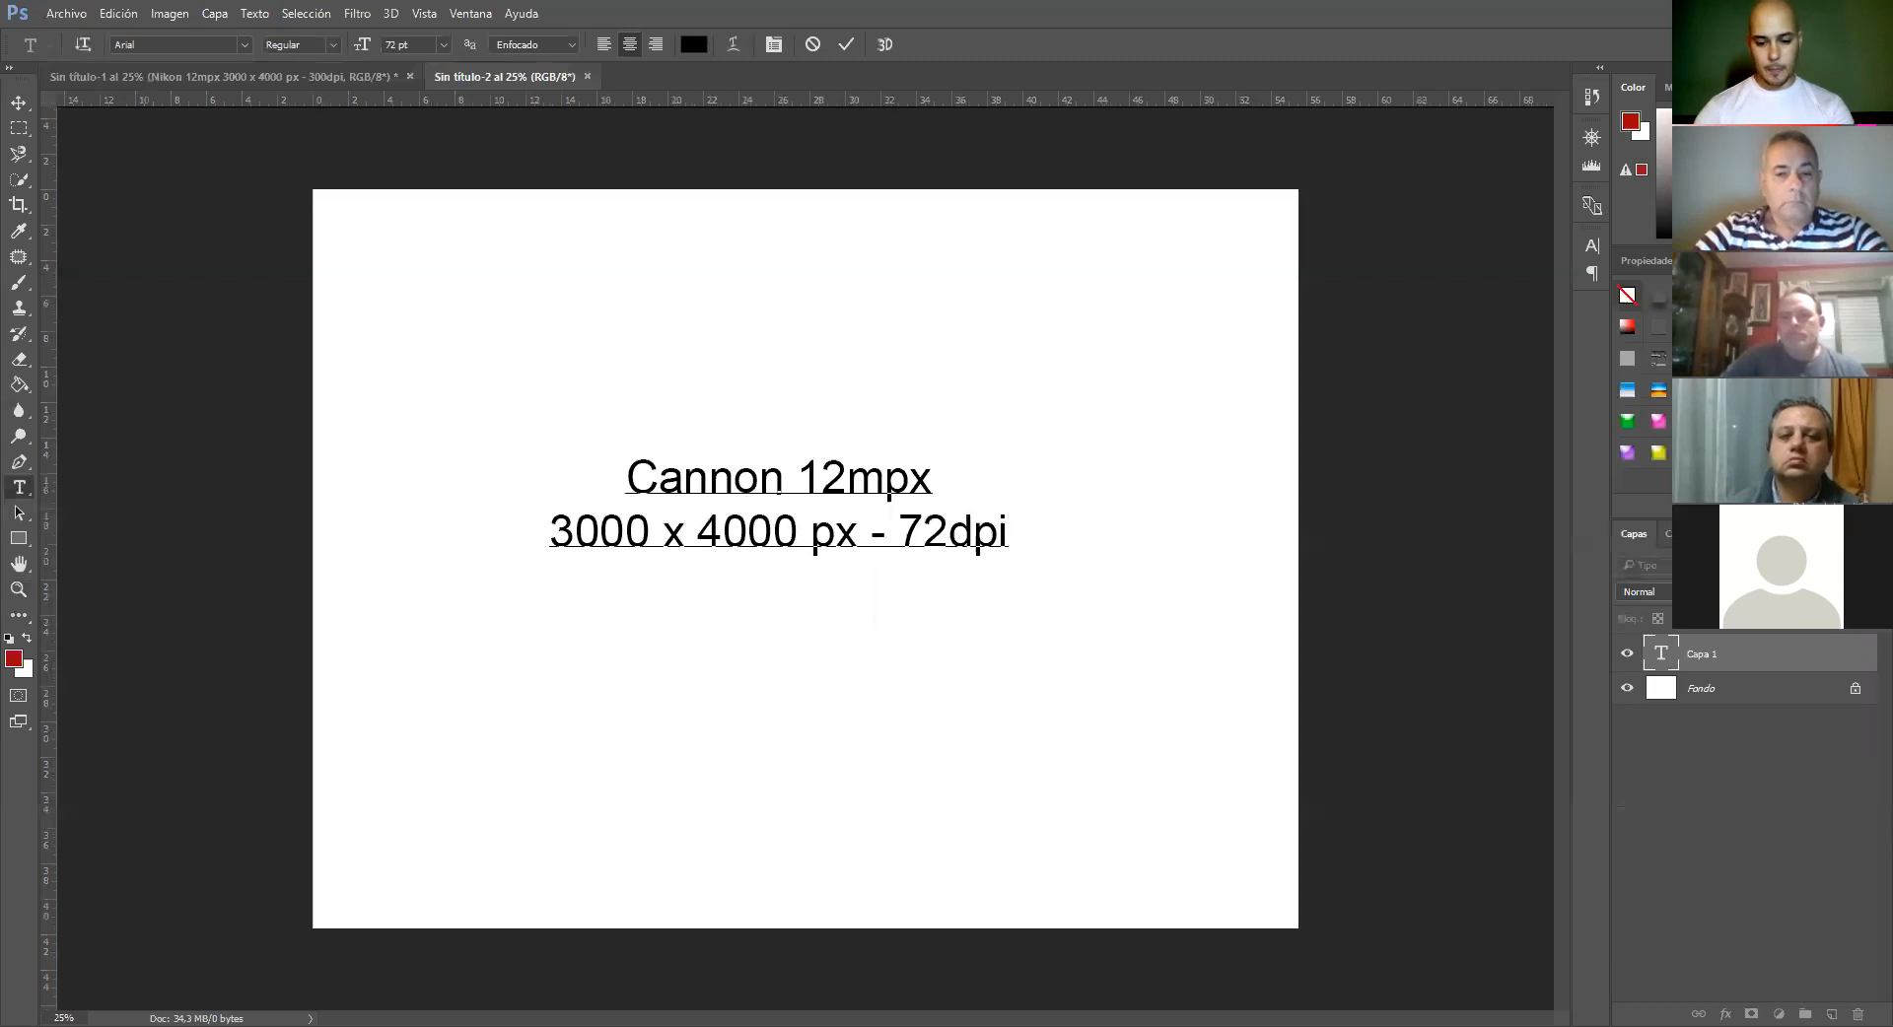
text(.)
key(ctrl+Return)
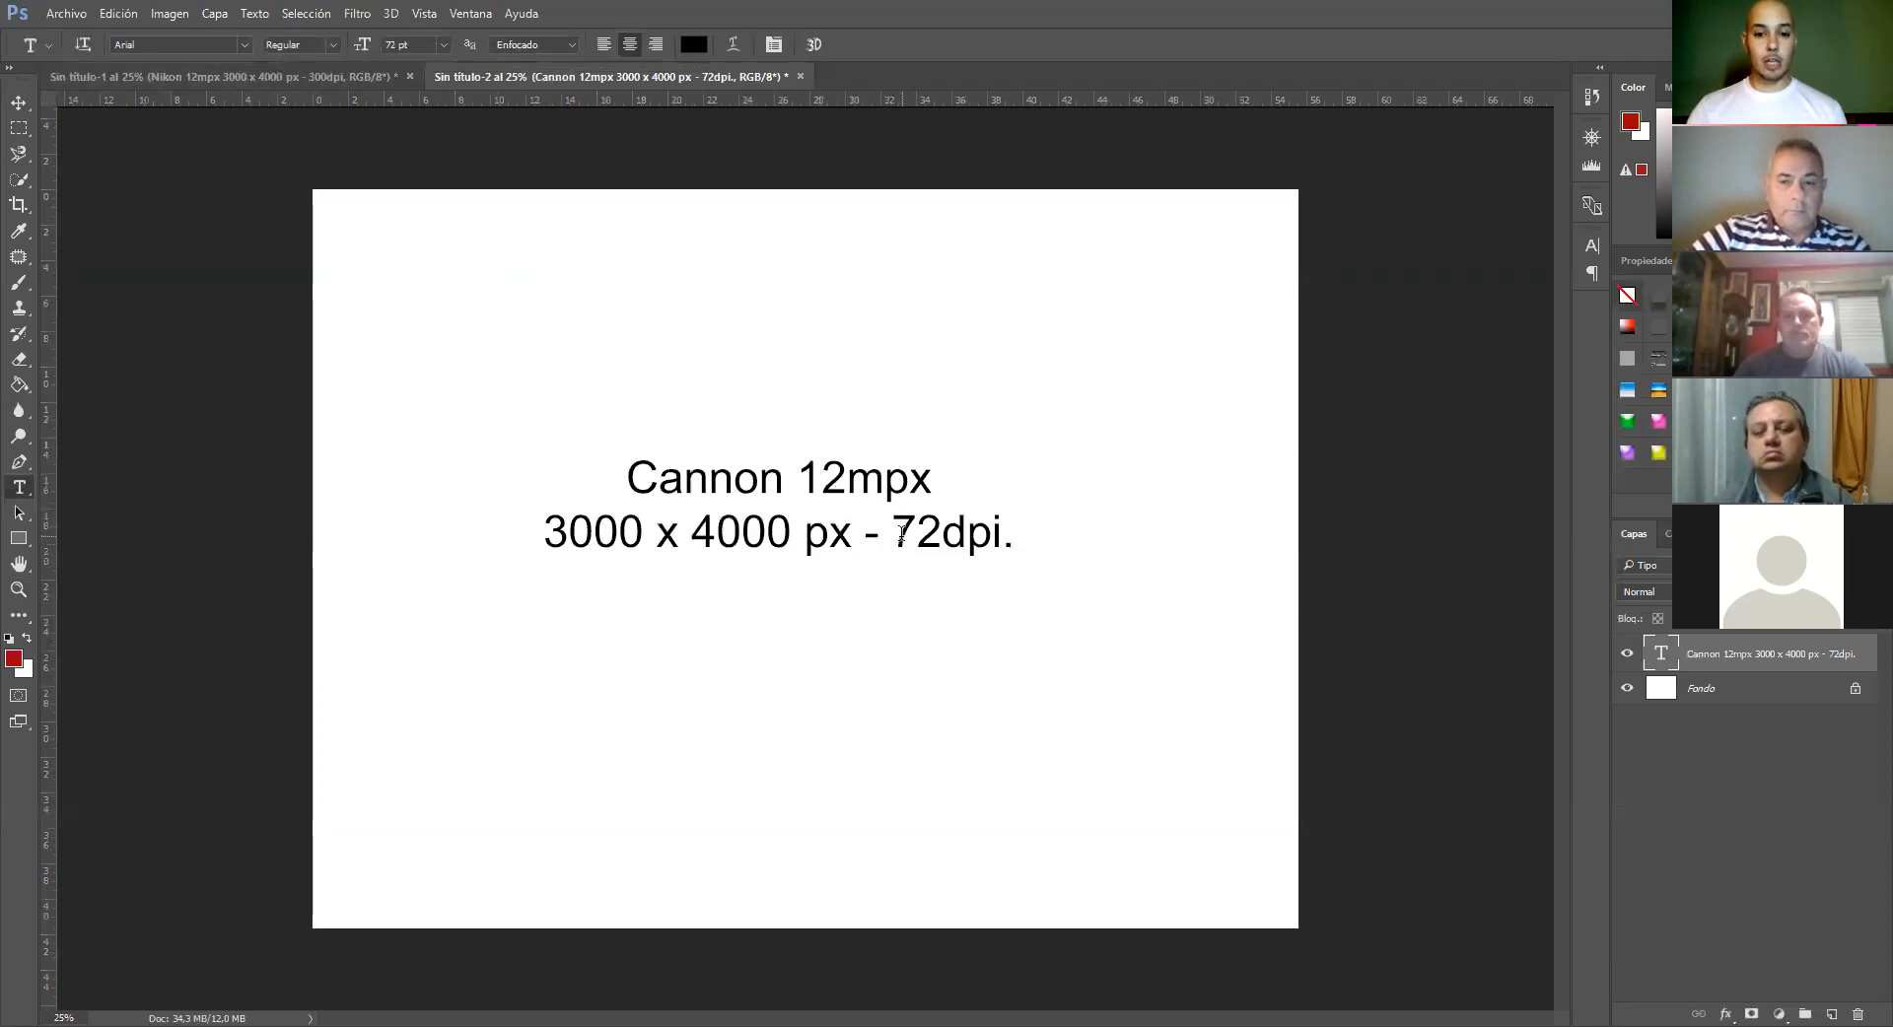
Compare the resolution text on the Cannon label with the one on the Nikon label in Sin título-1
drag(891, 533, 1035, 533)
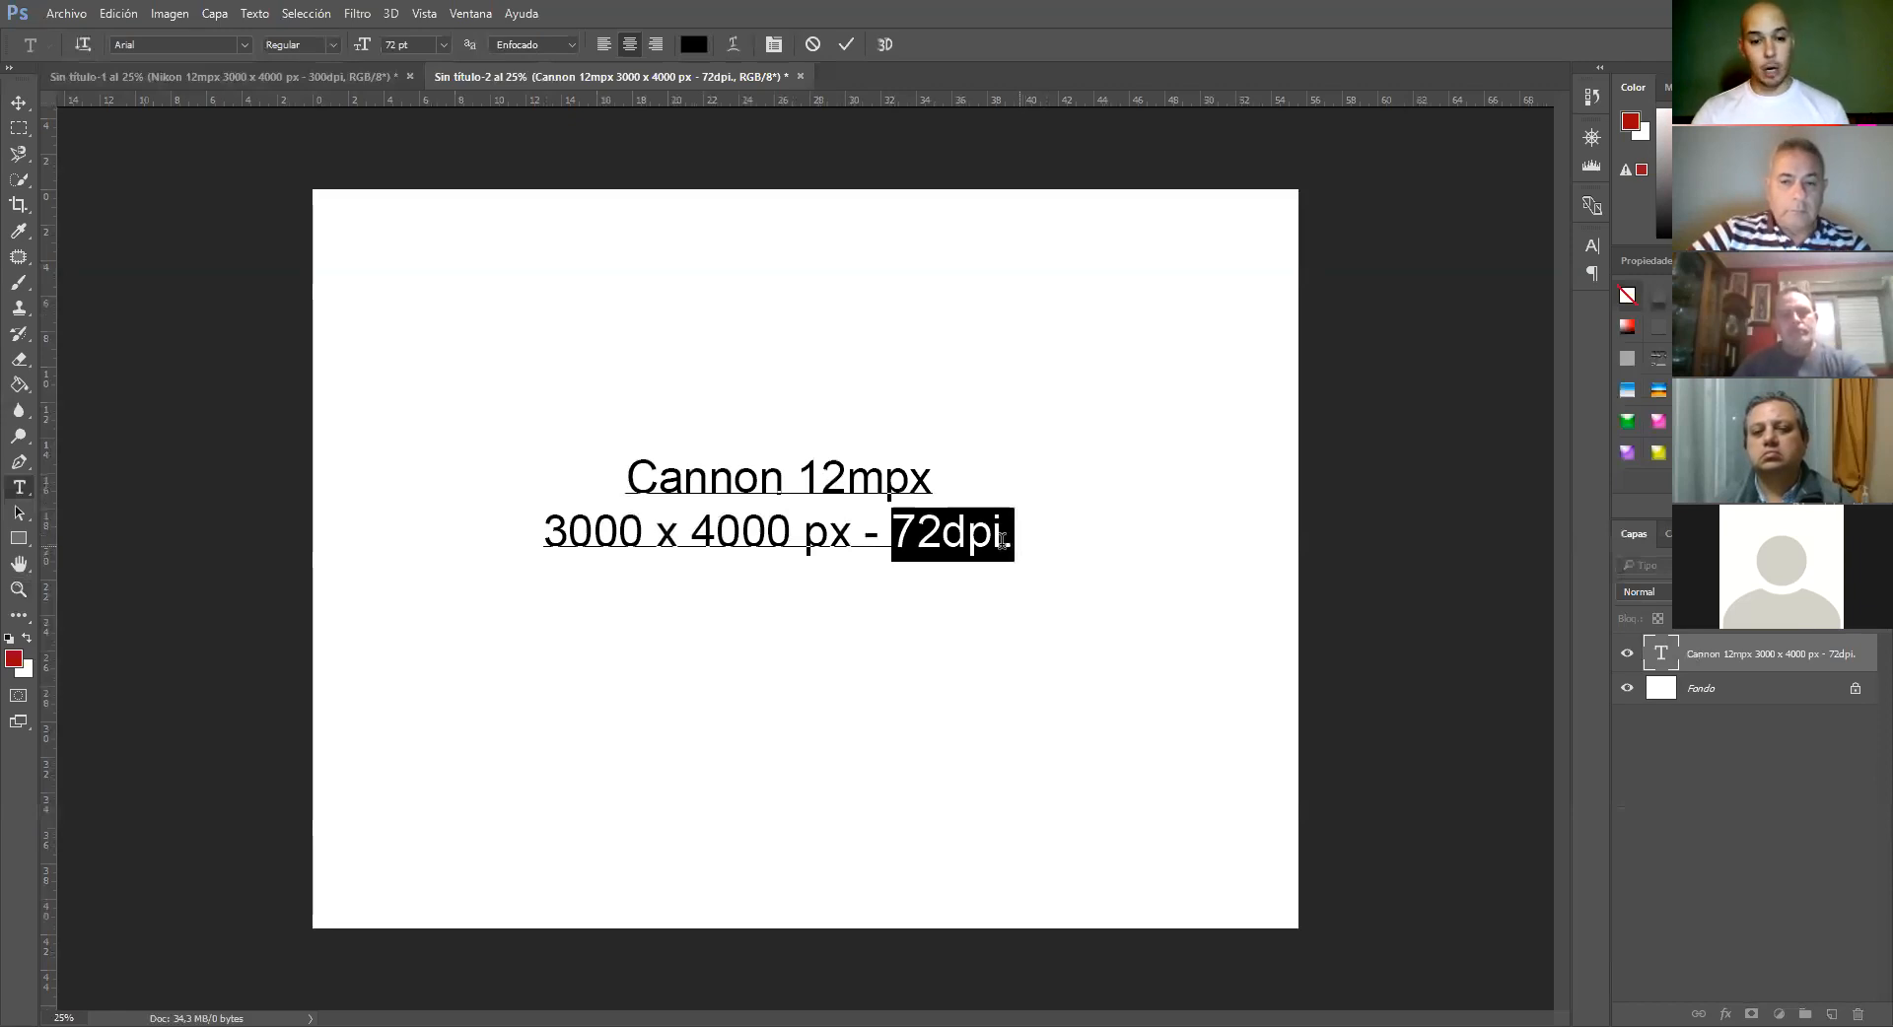
key(Right)
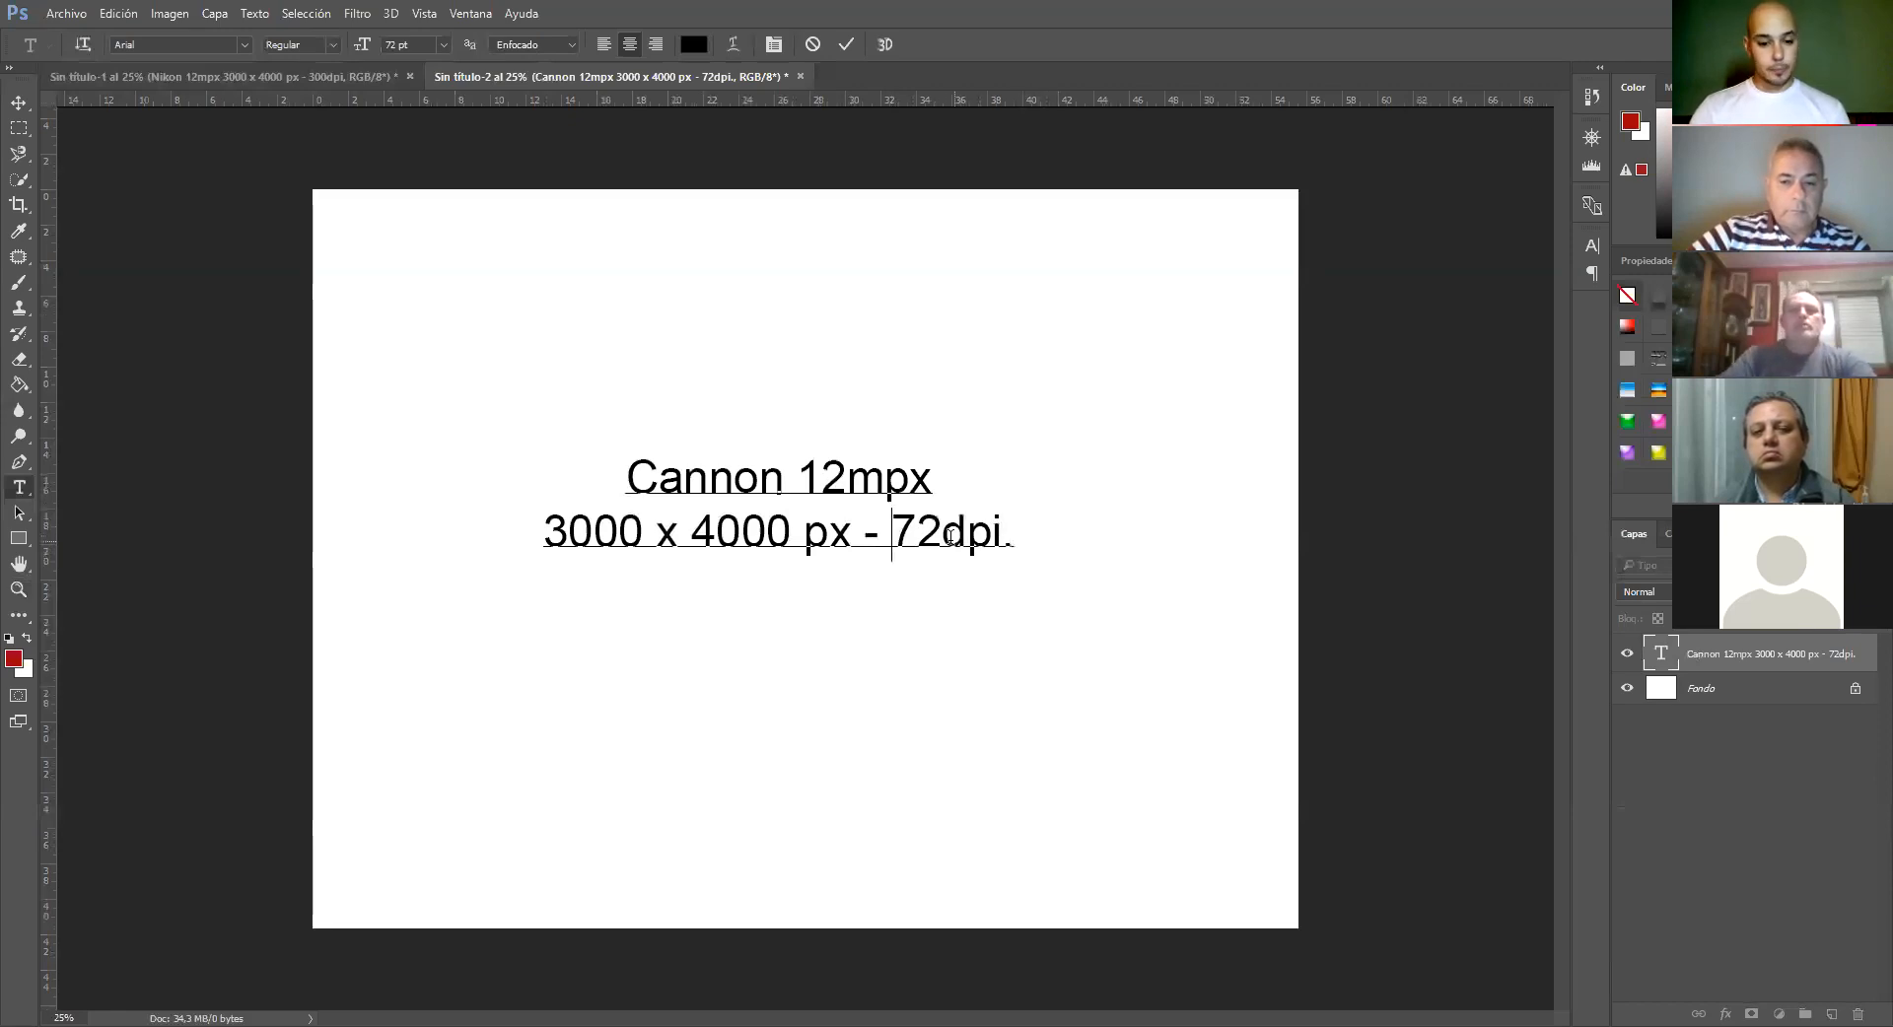
click(893, 542)
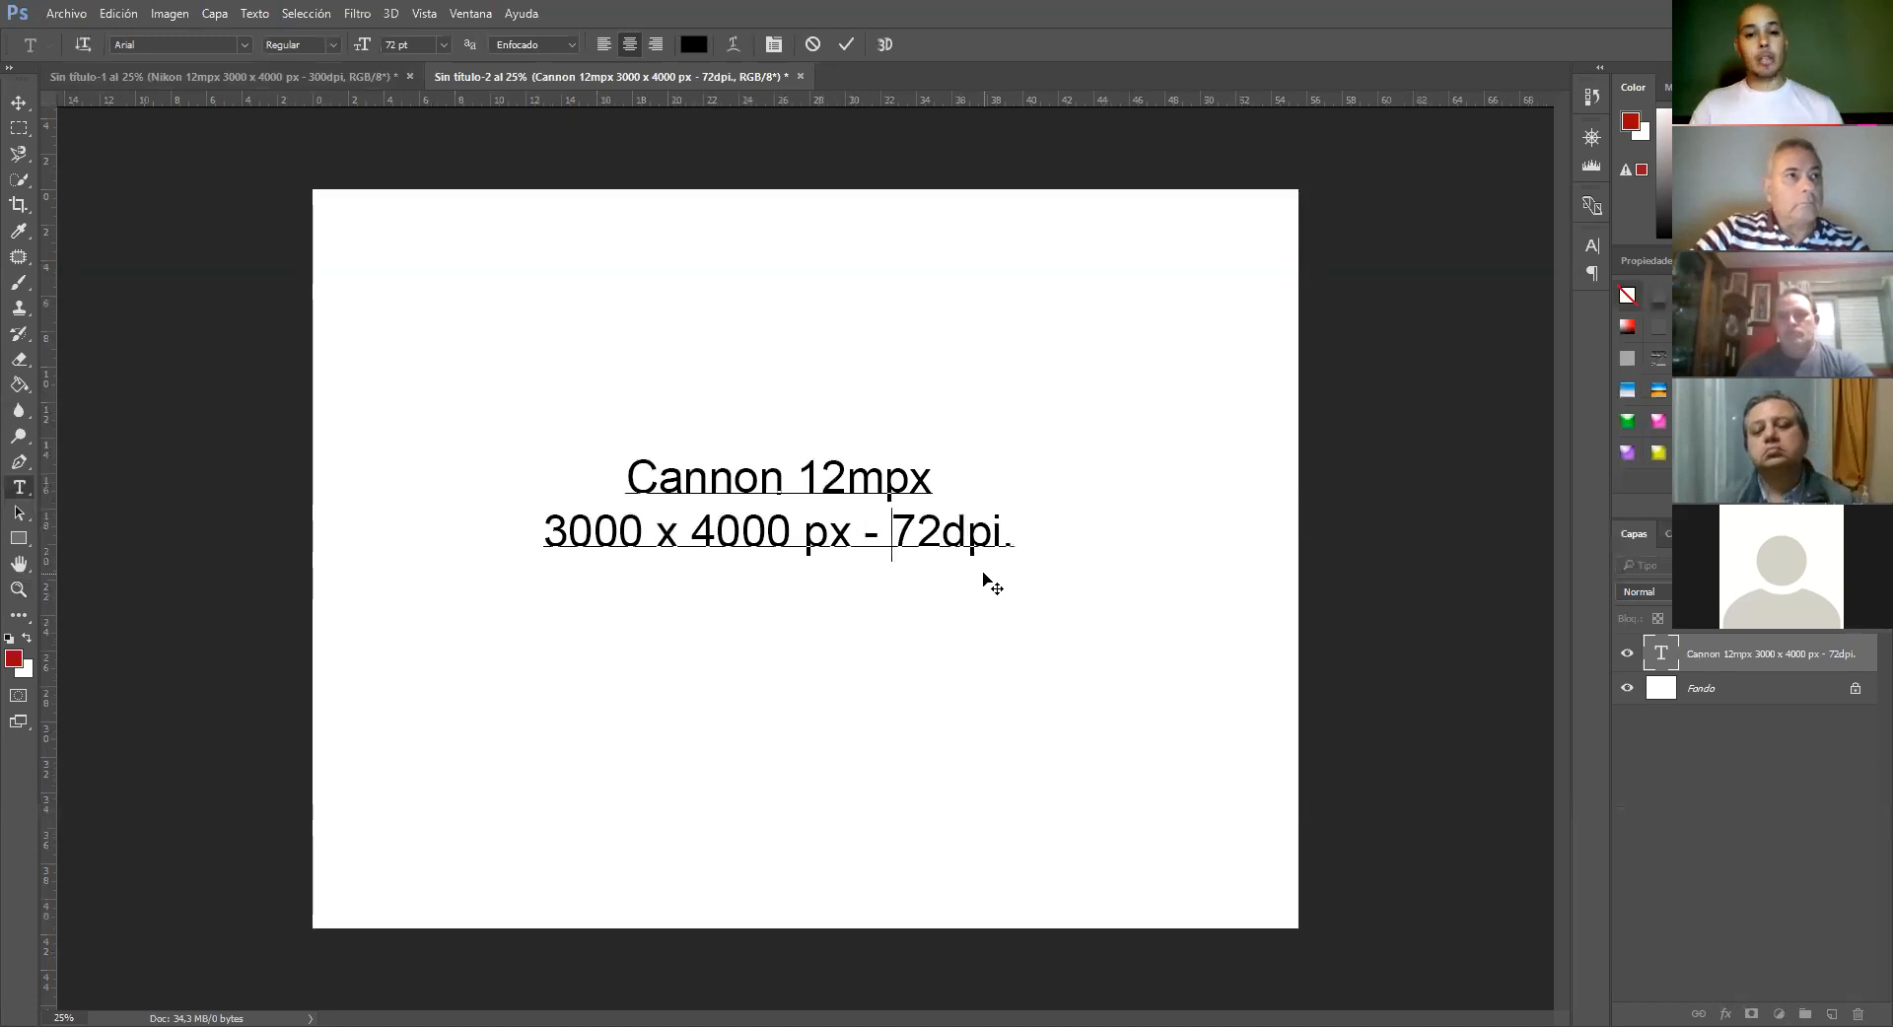
click(203, 71)
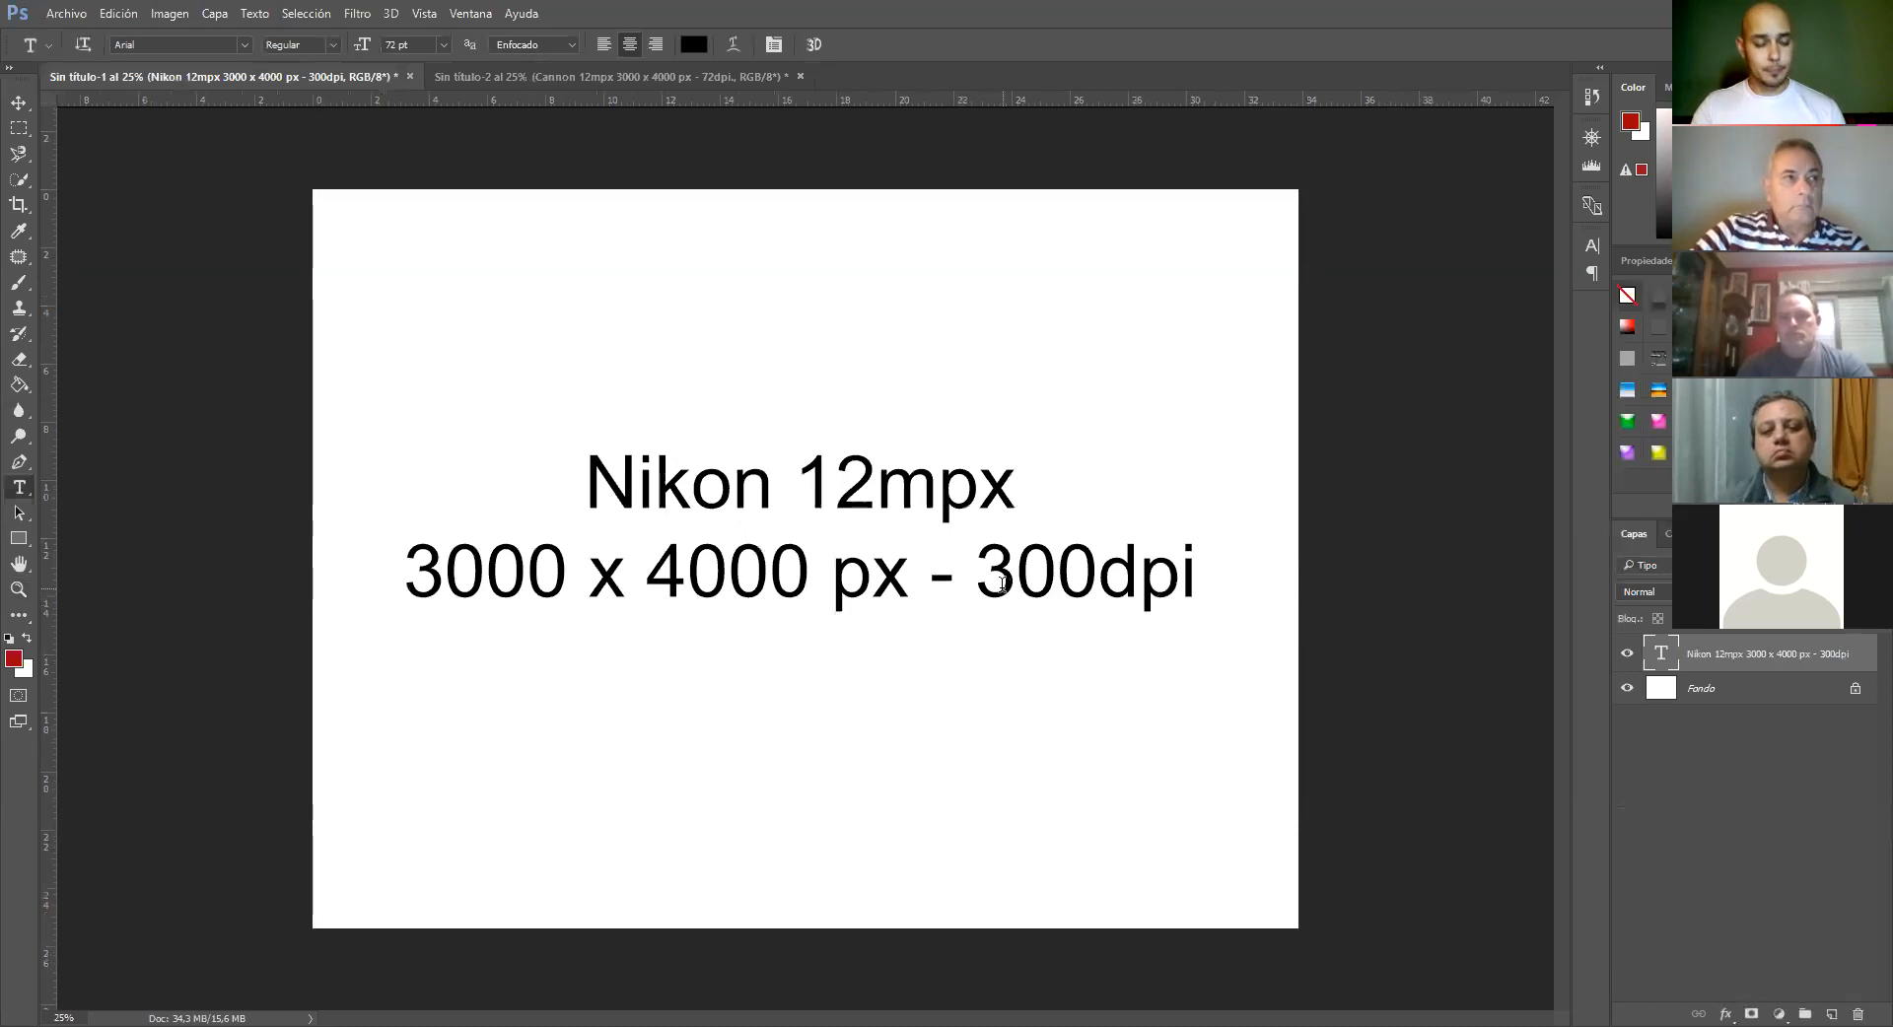
click(578, 75)
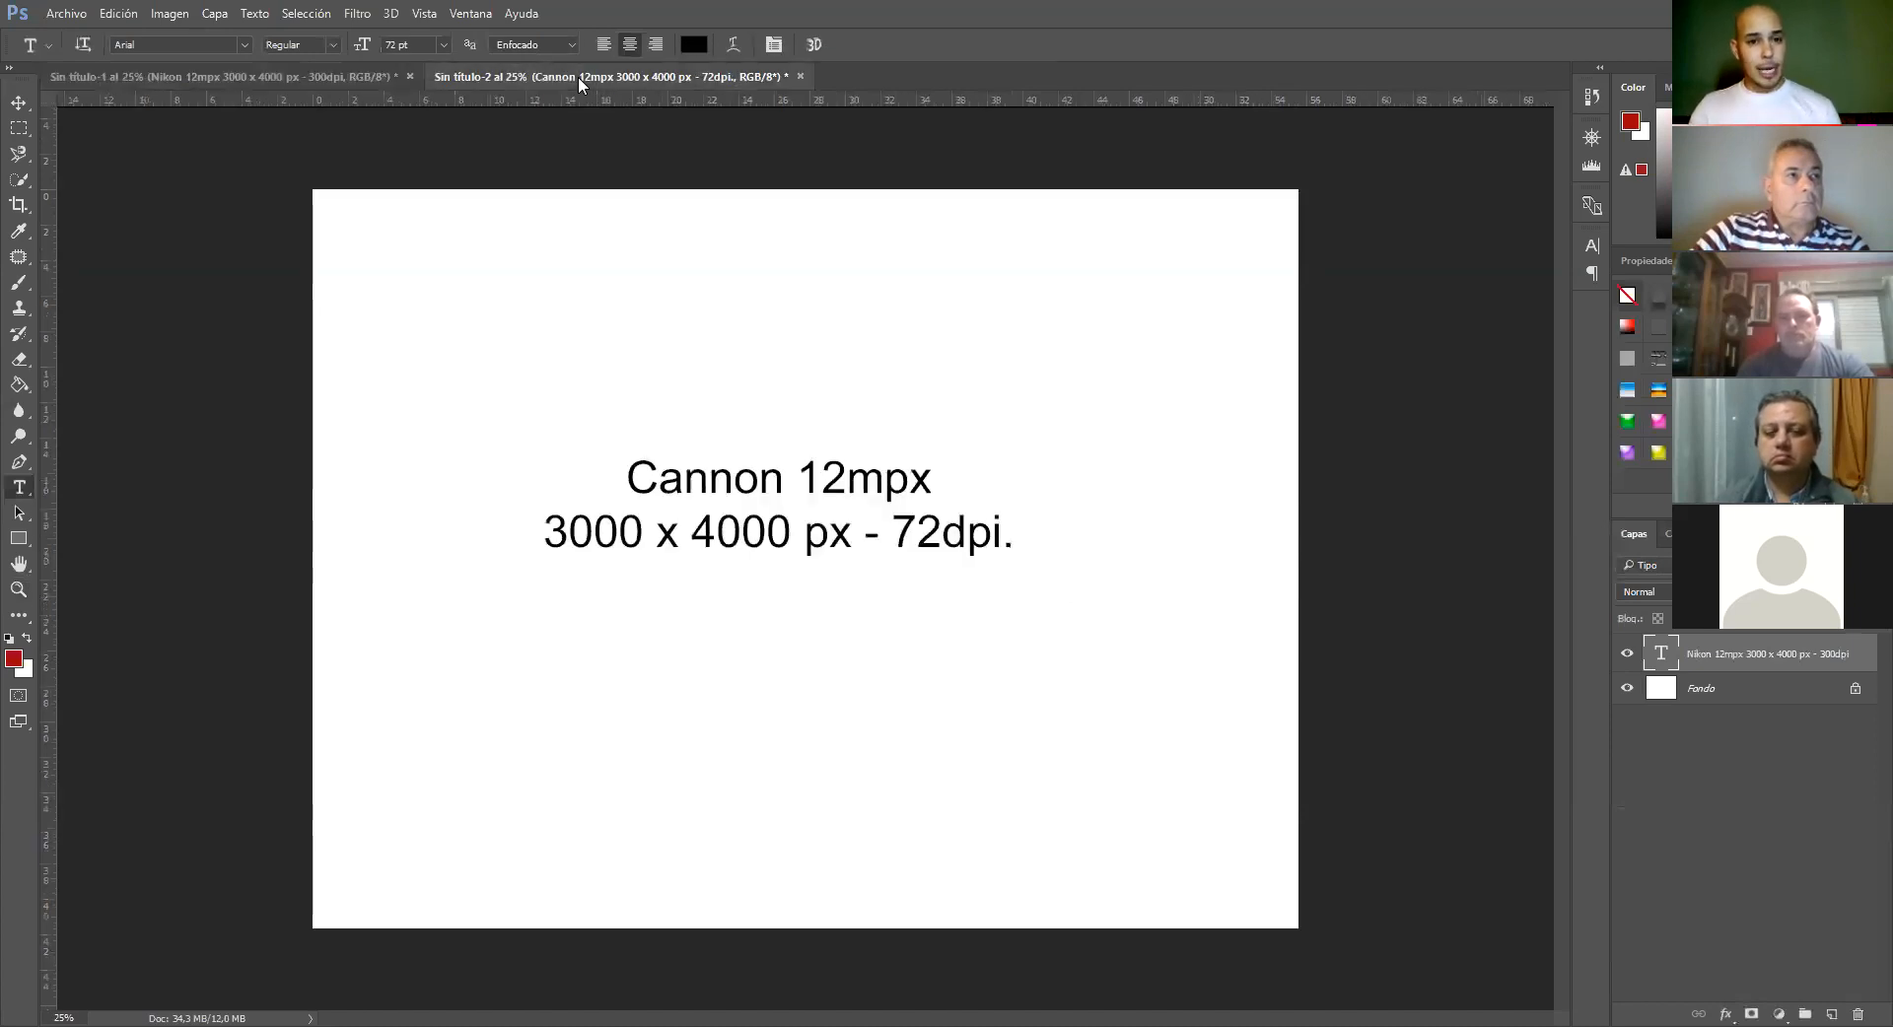
click(890, 527)
drag(891, 527, 1010, 540)
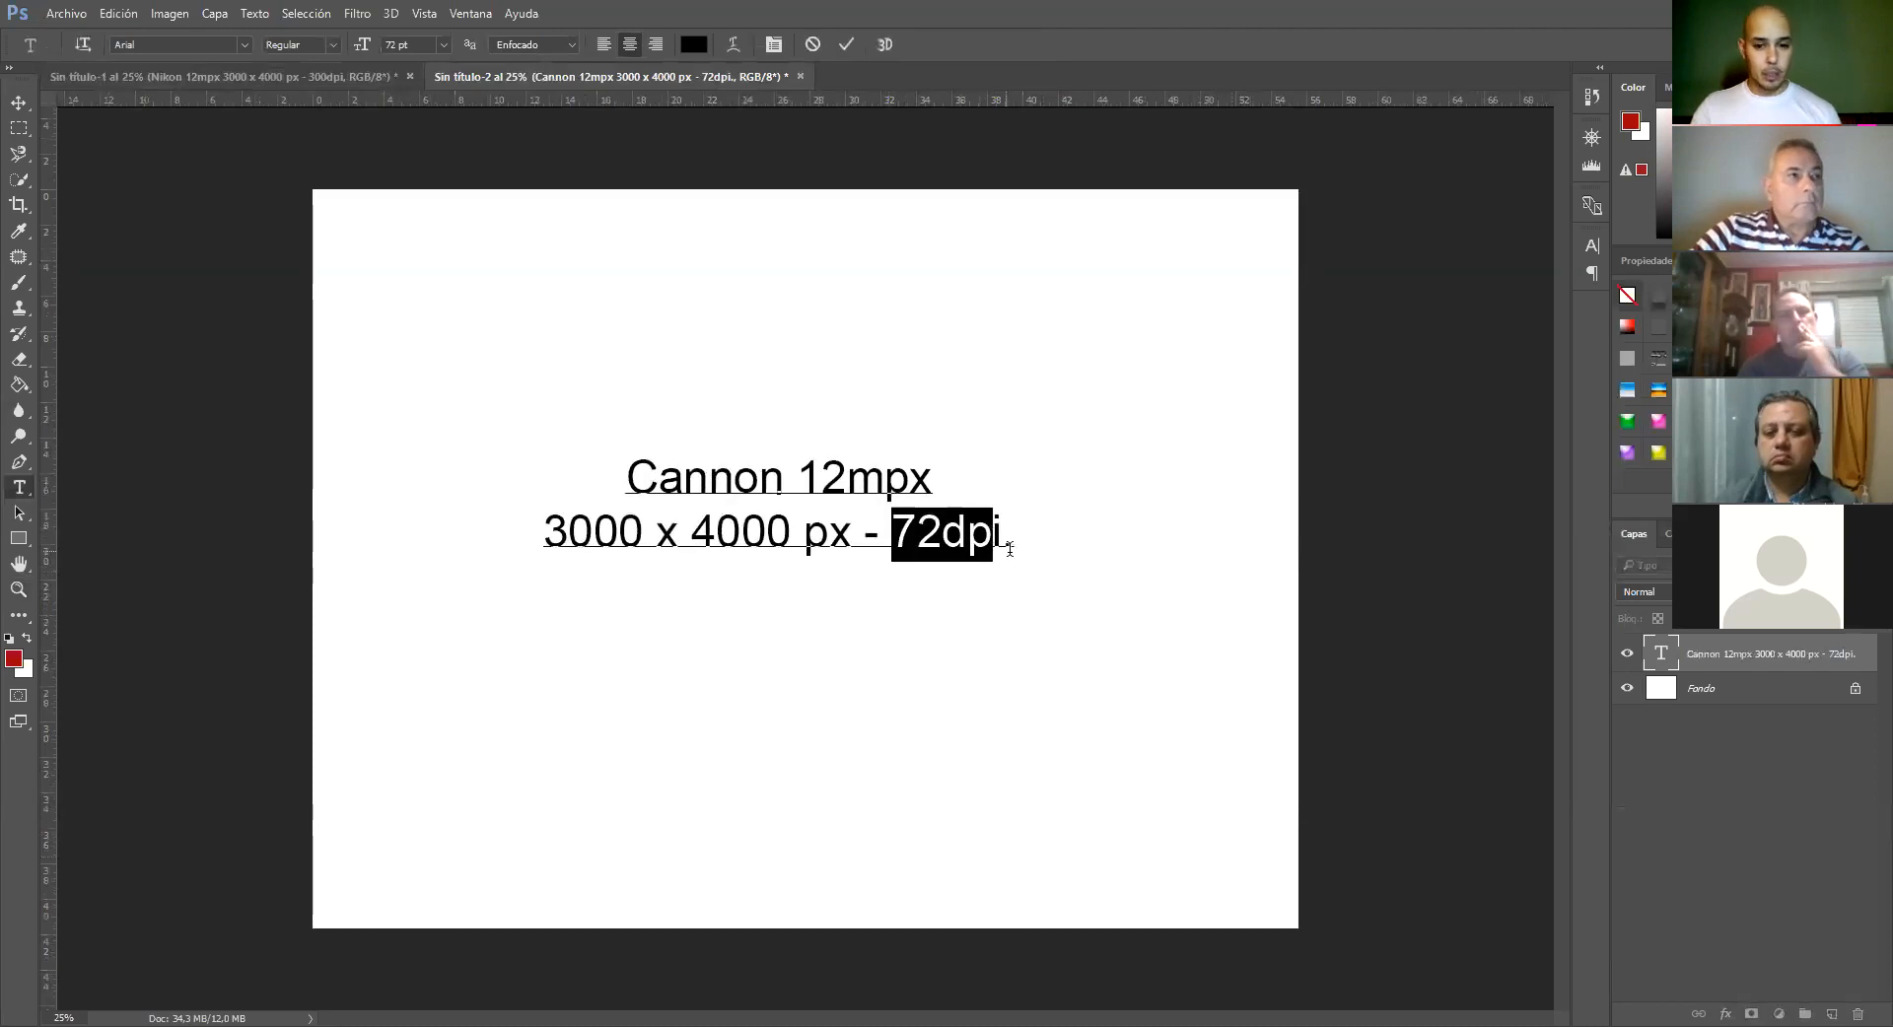
click(1009, 549)
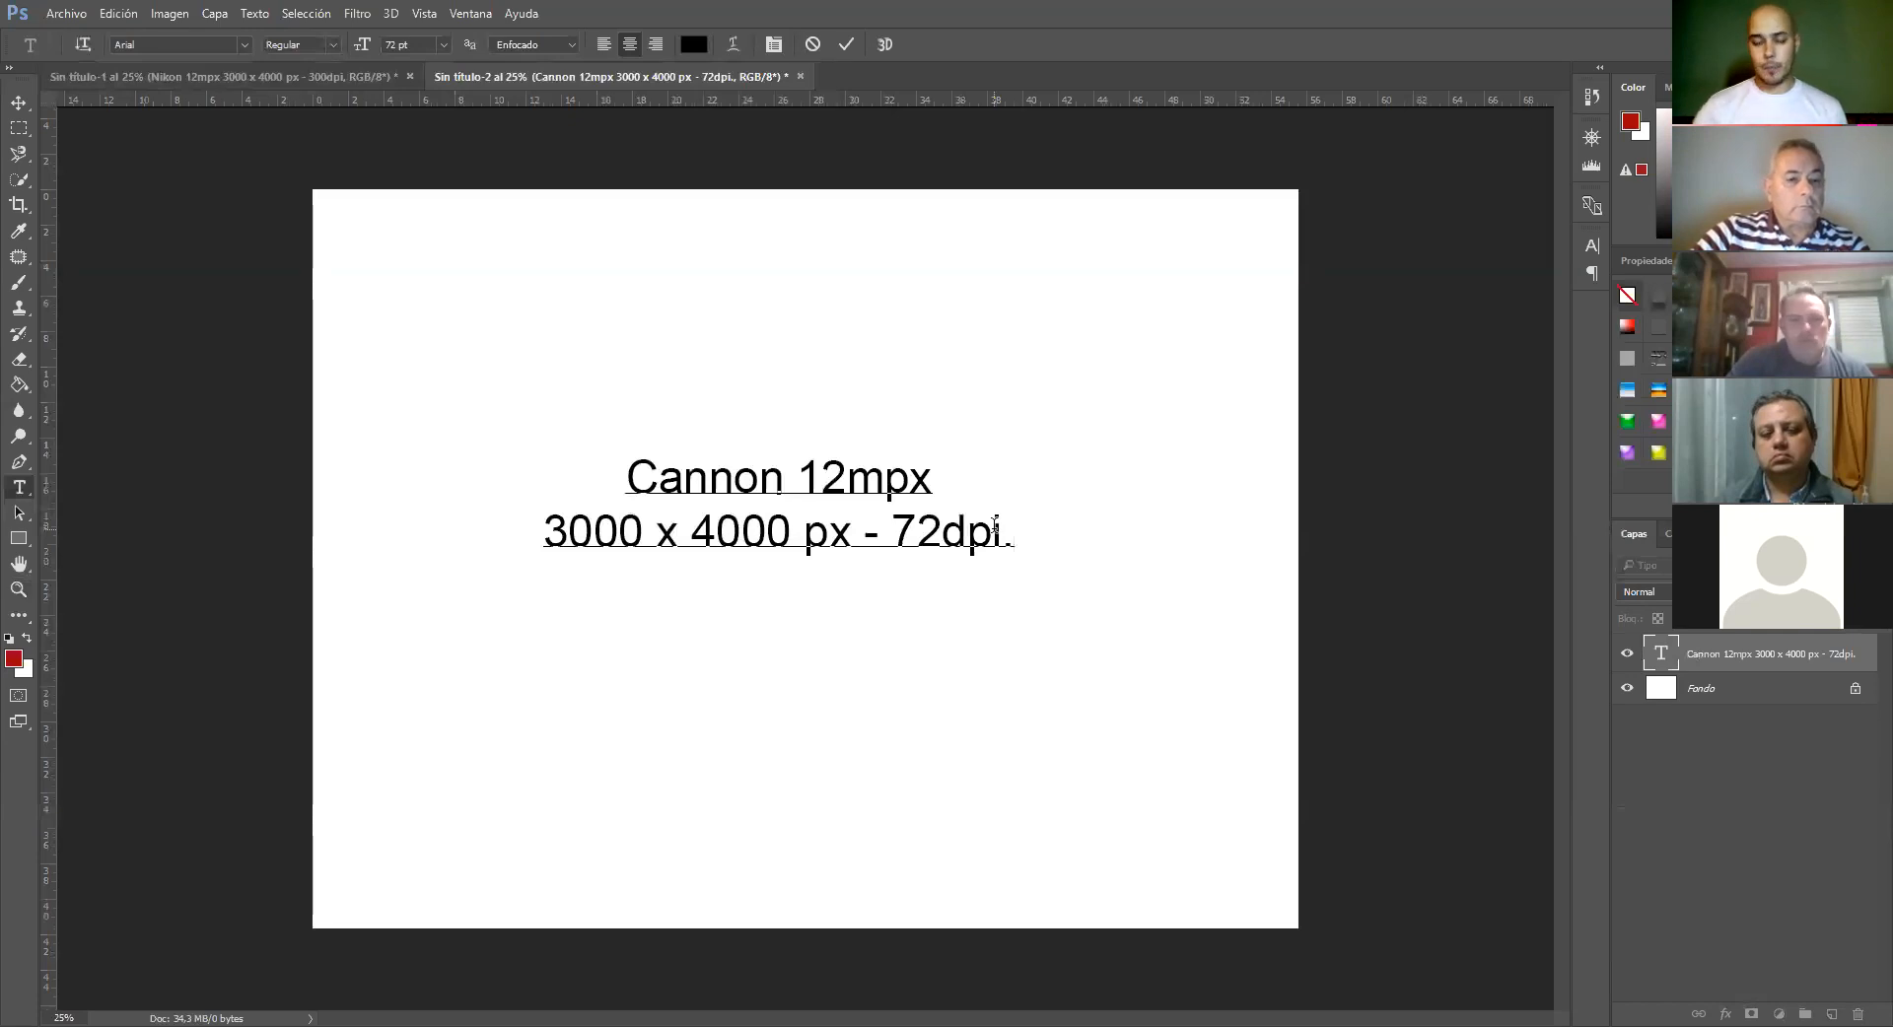
Examine the Nikon document's width, height and resolution in the Image Size dialog, then close it without changes
click(317, 81)
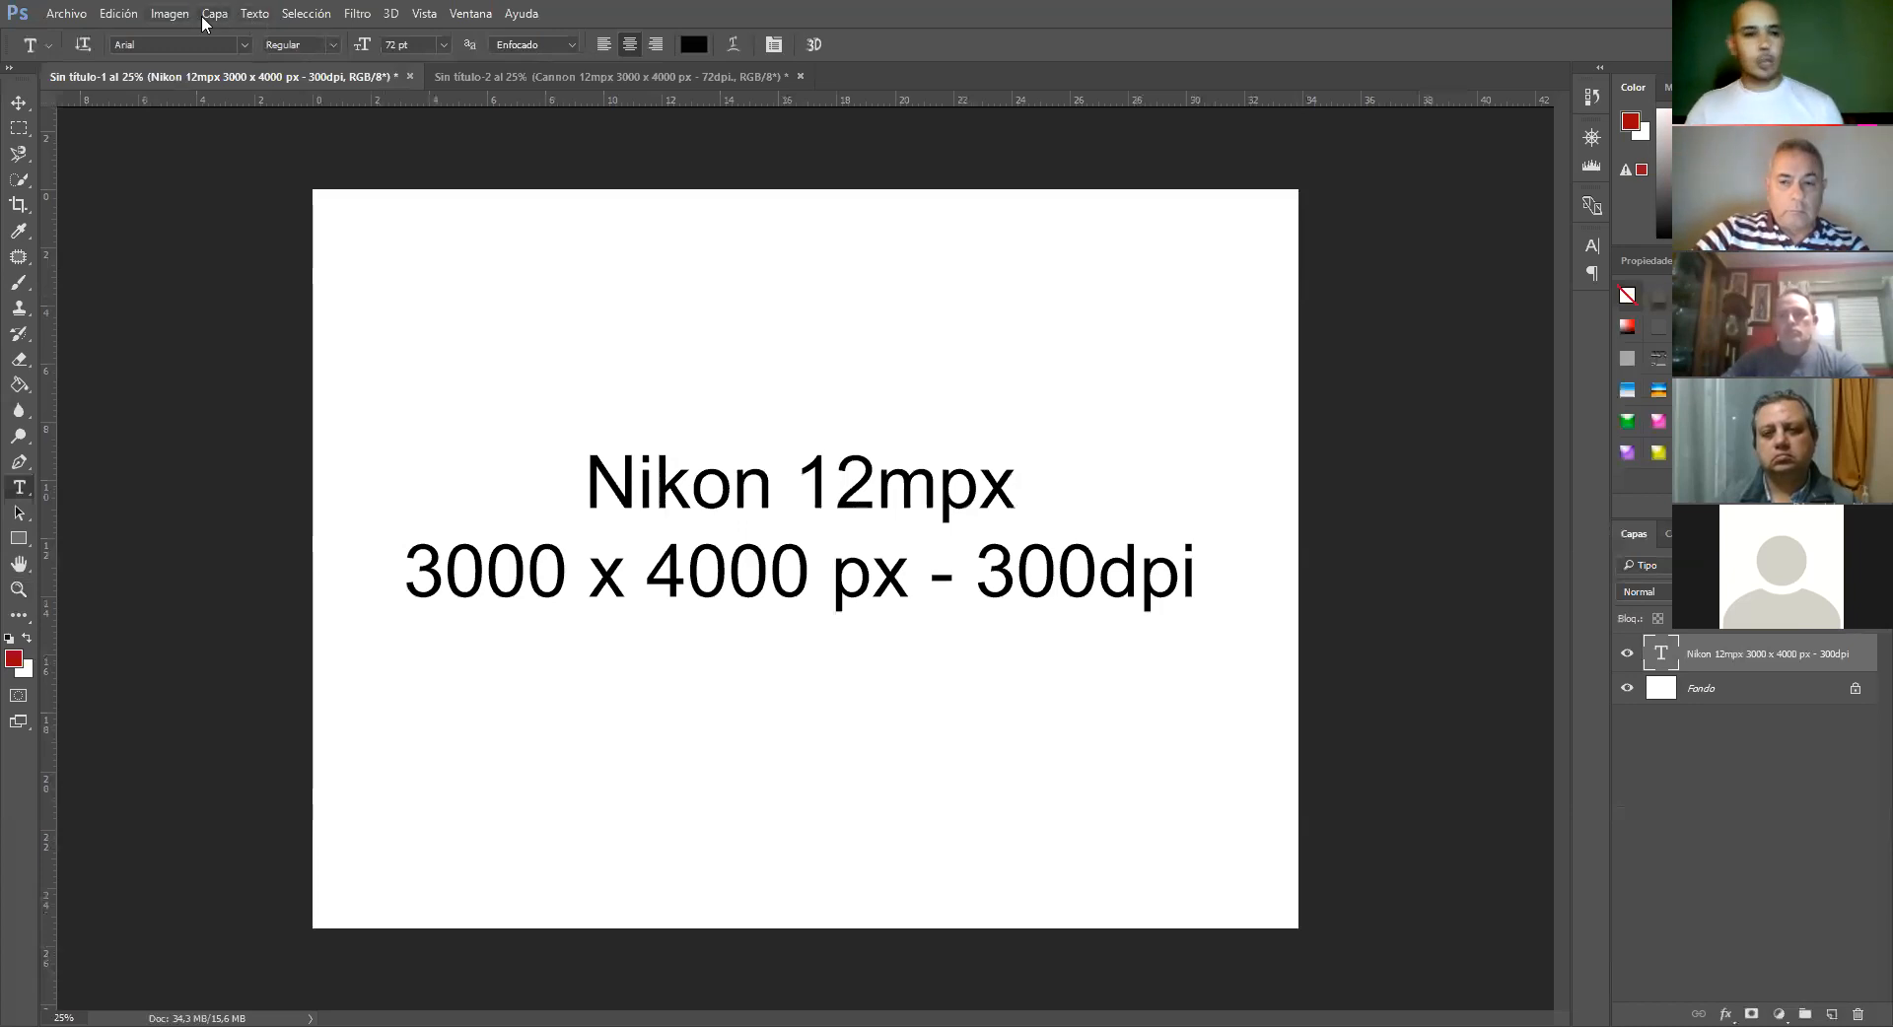
click(170, 14)
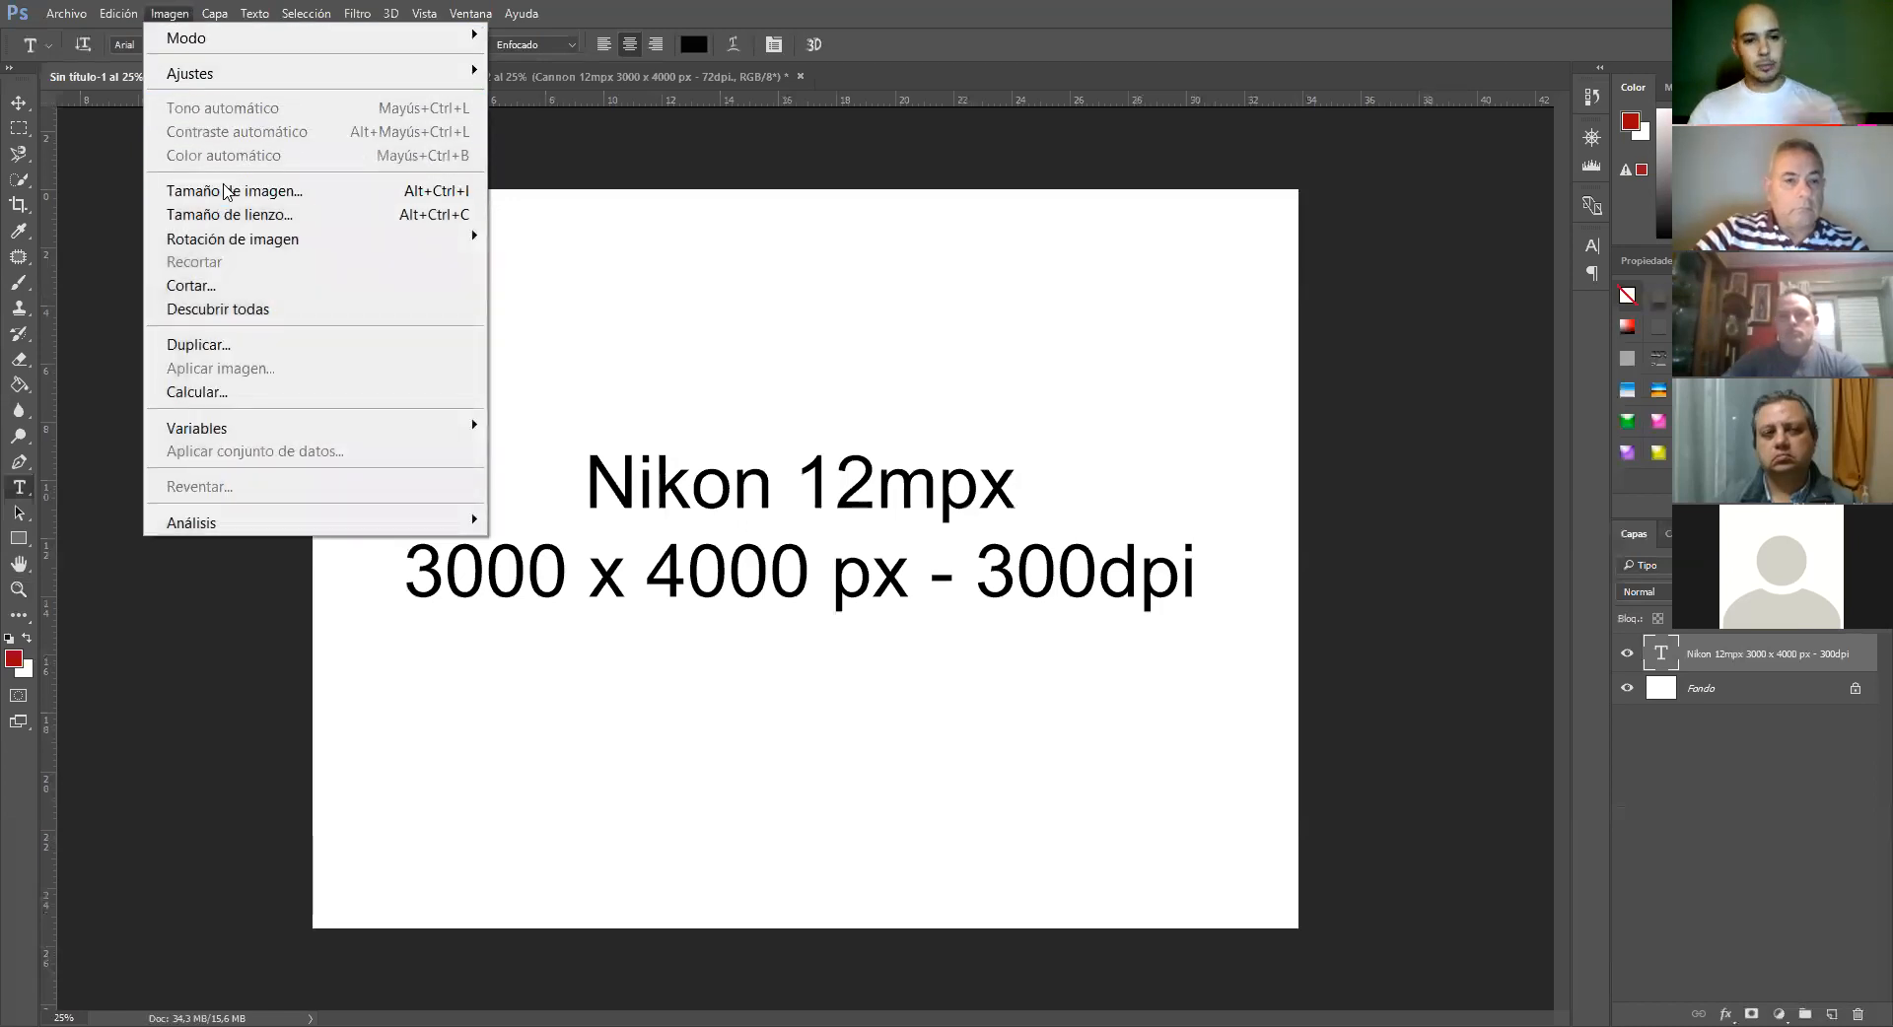
click(226, 191)
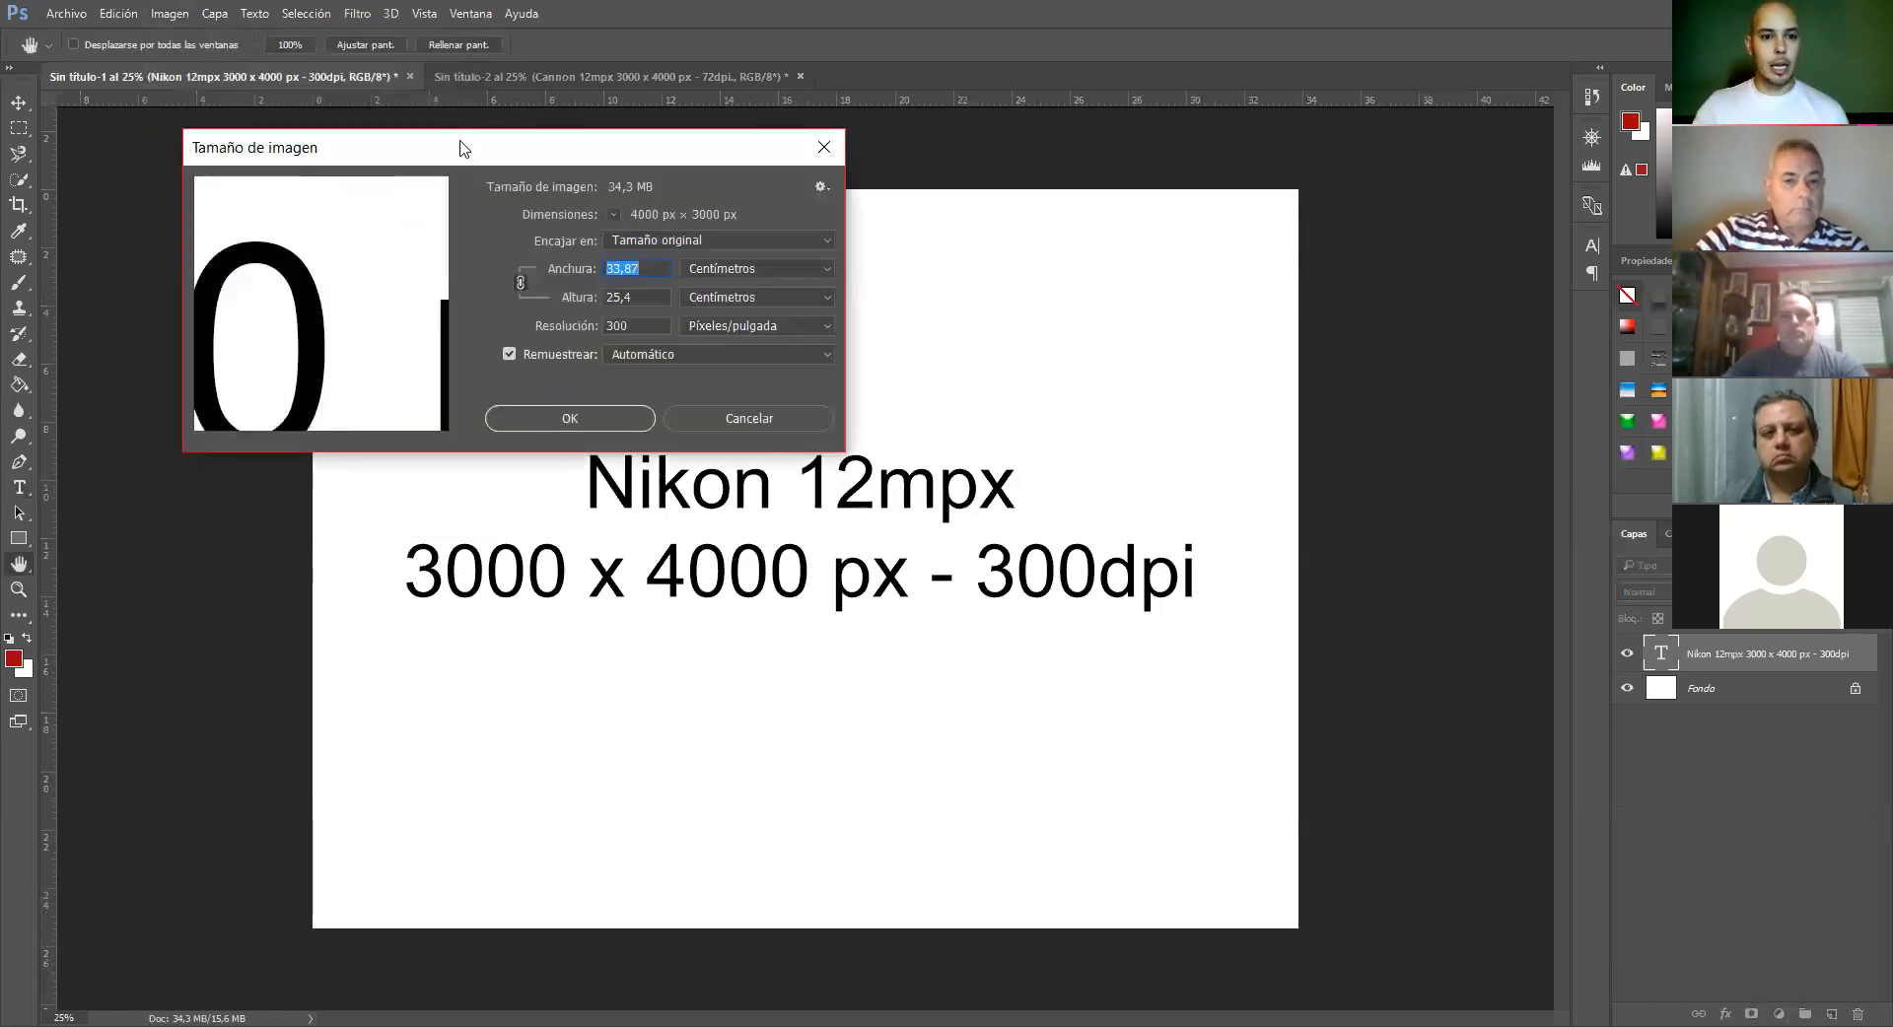
drag(459, 147, 410, 117)
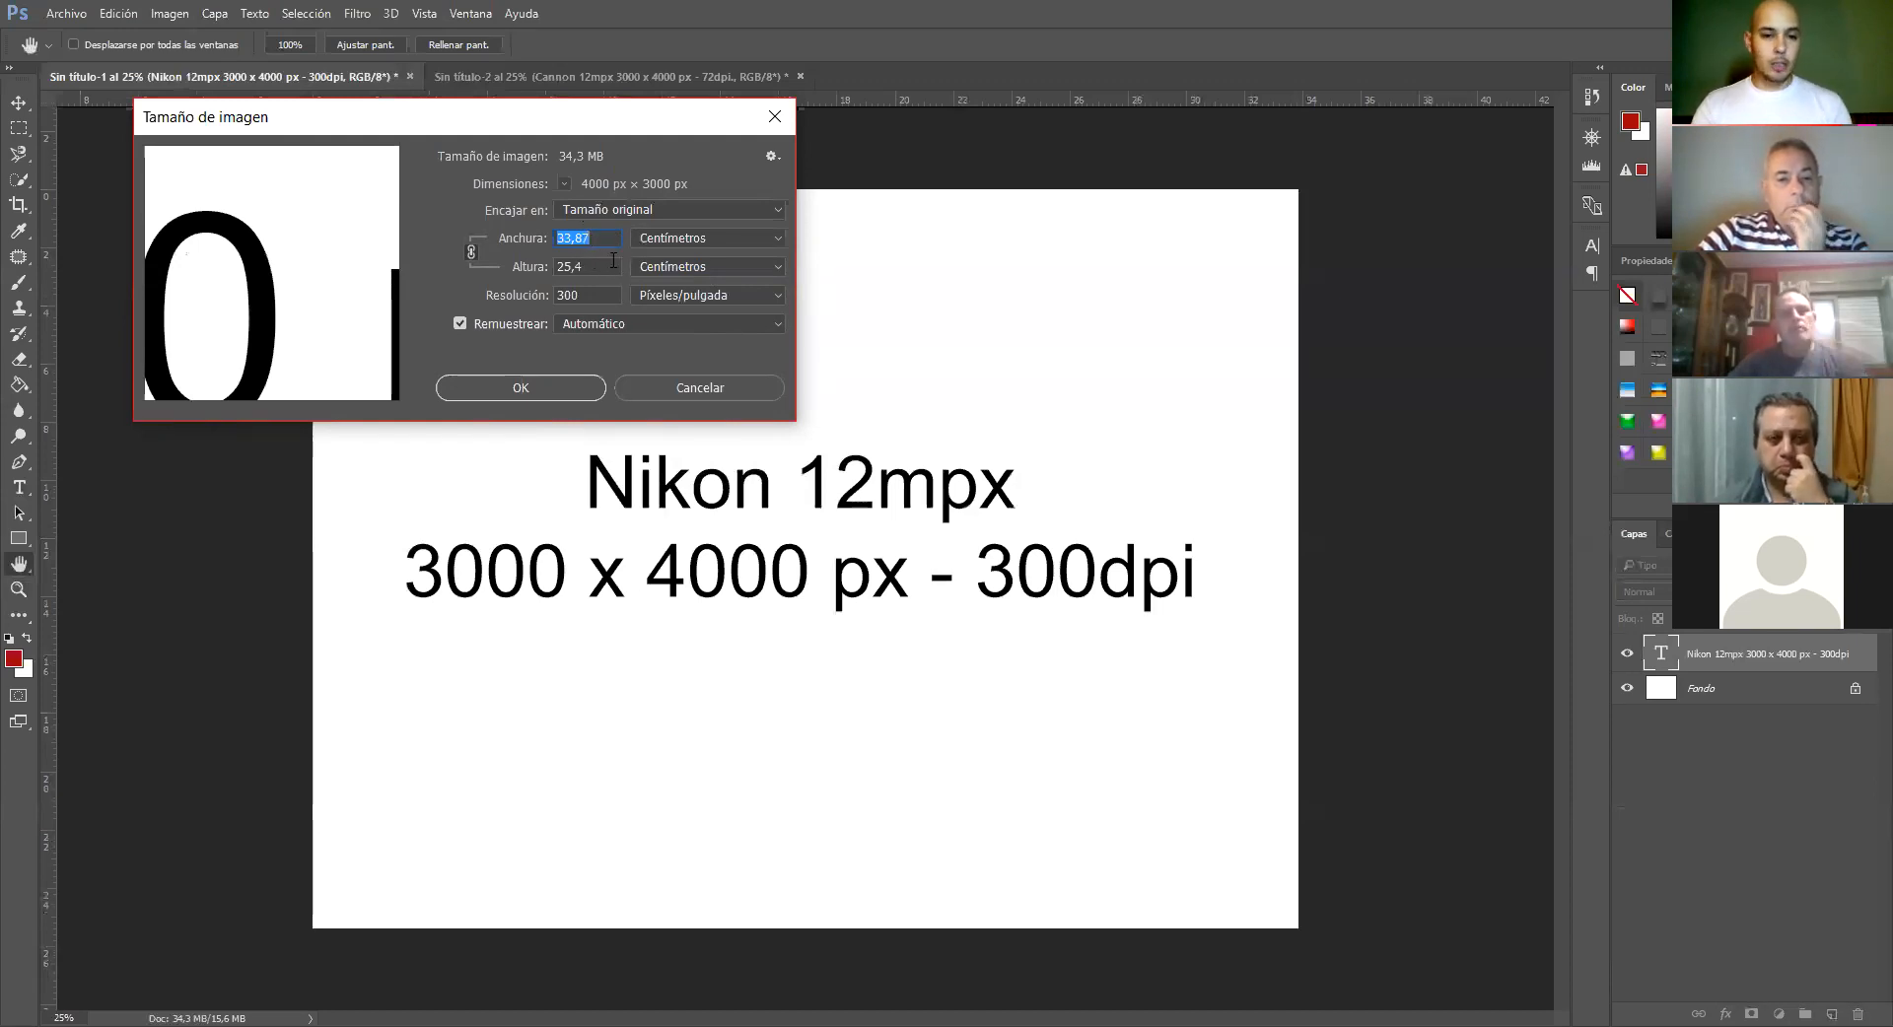
click(768, 125)
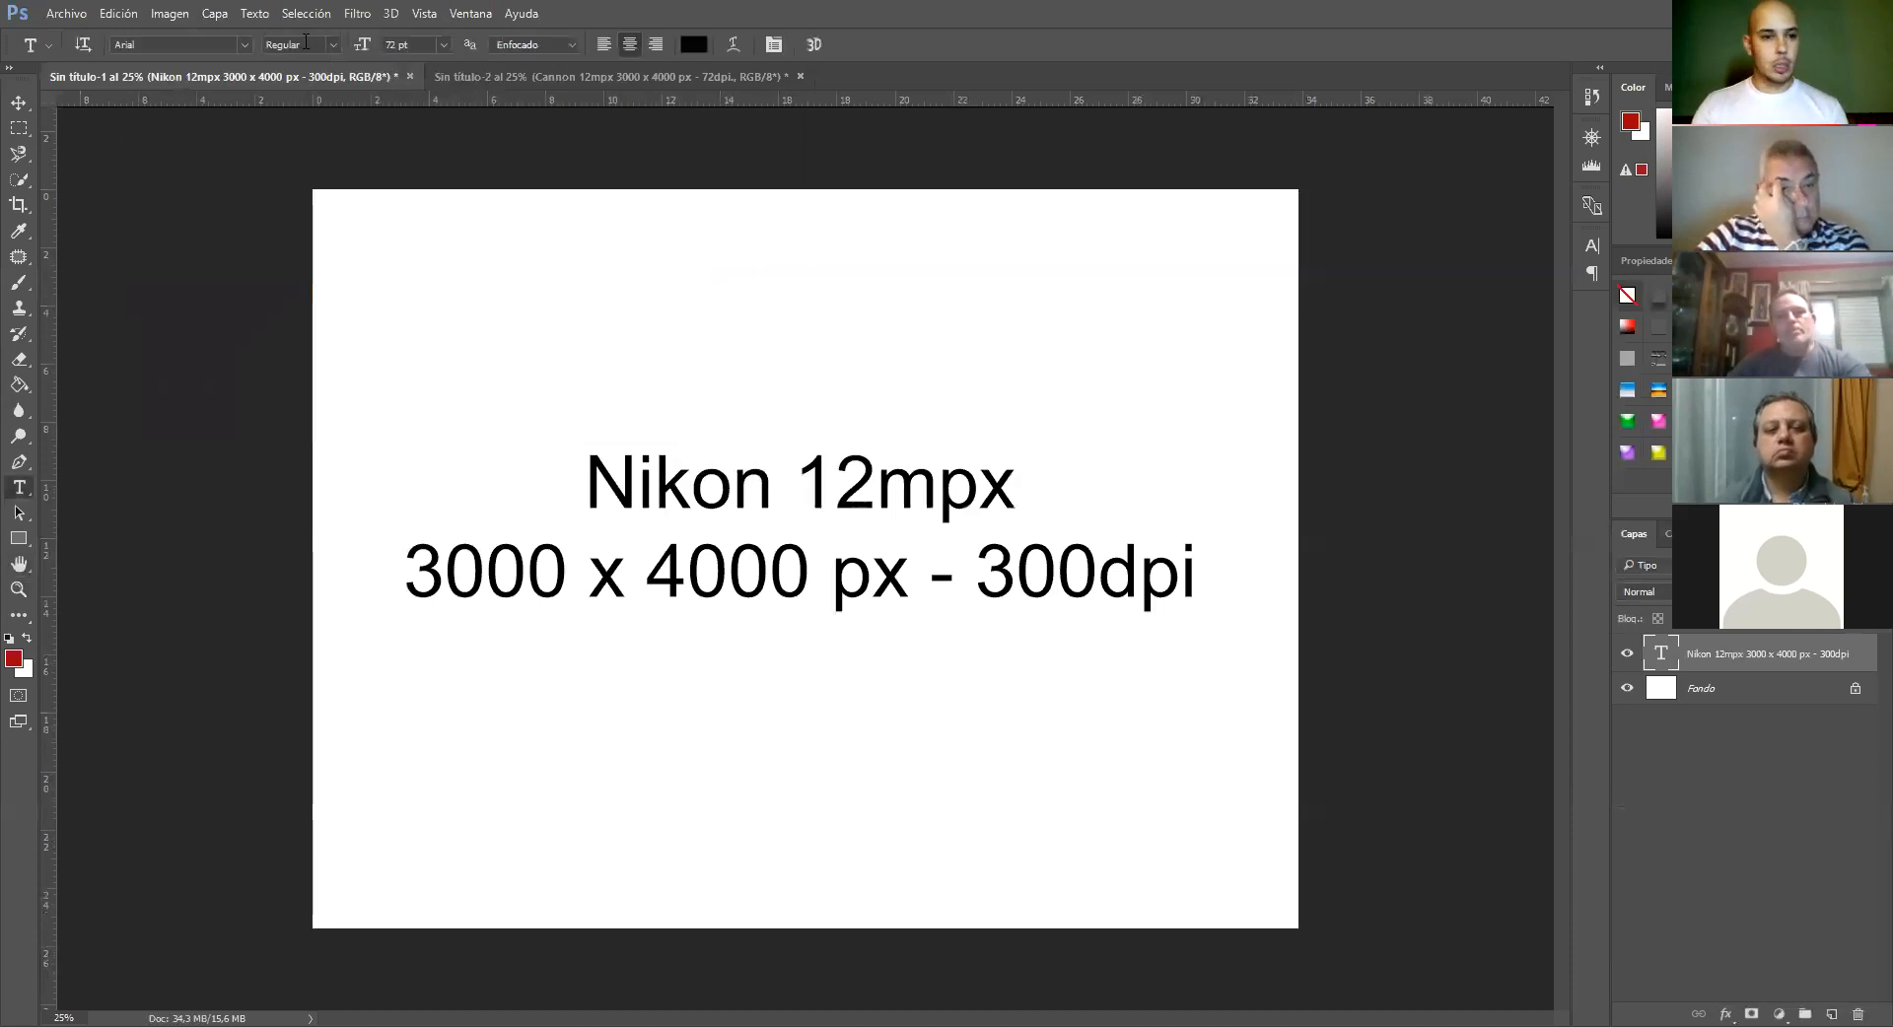
Open the Image Size dialog for the Cannon document and inspect its width, height and resolution
click(494, 78)
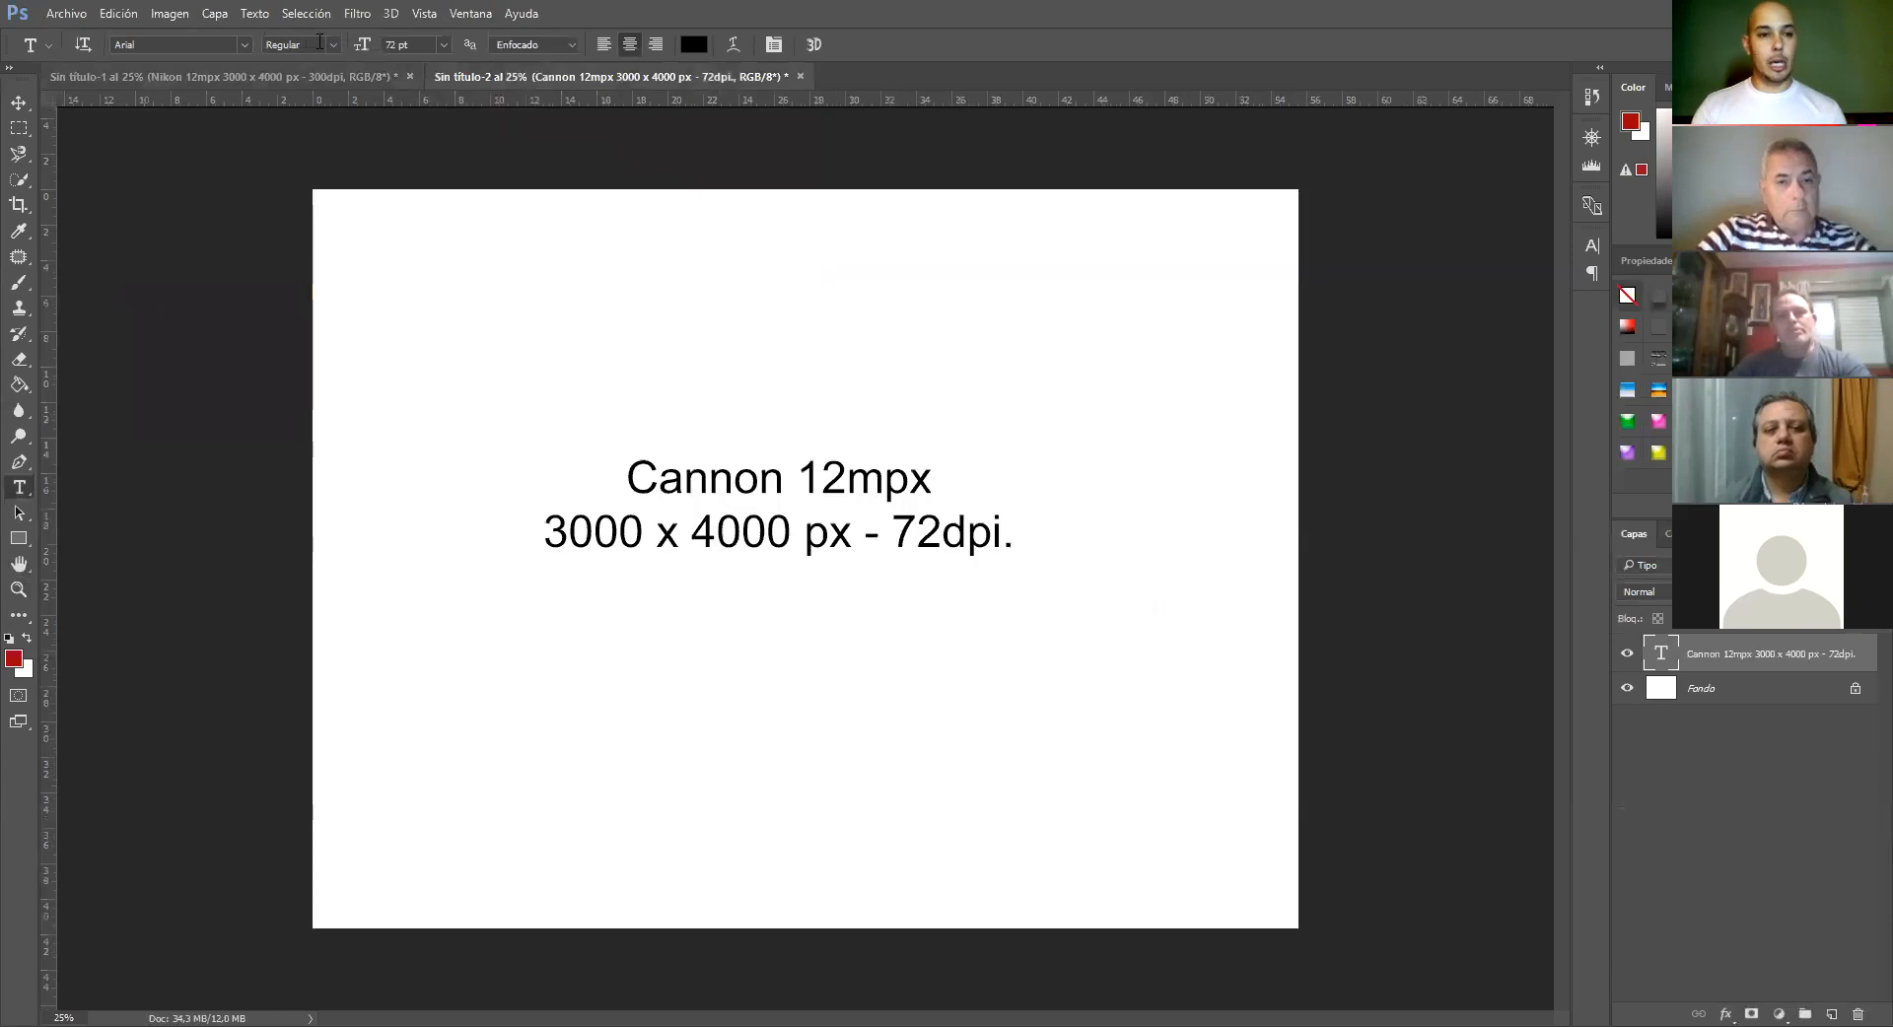
click(173, 14)
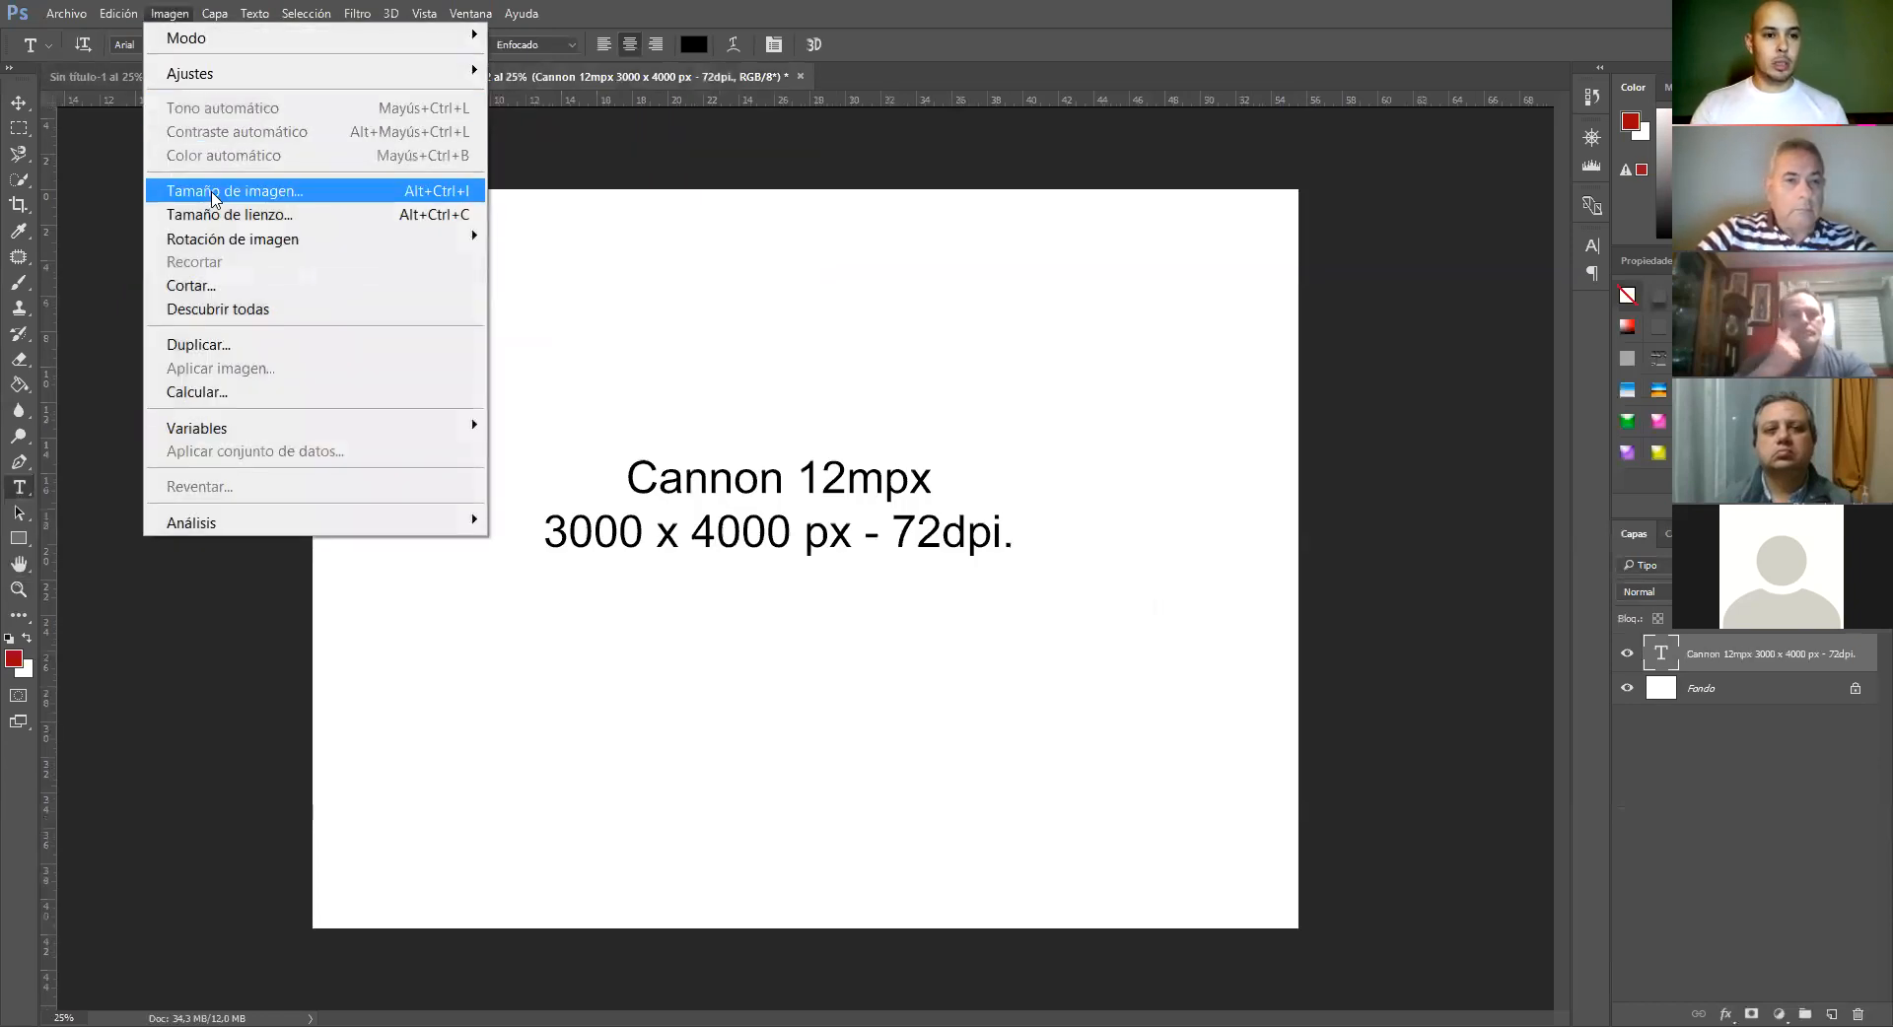
click(213, 197)
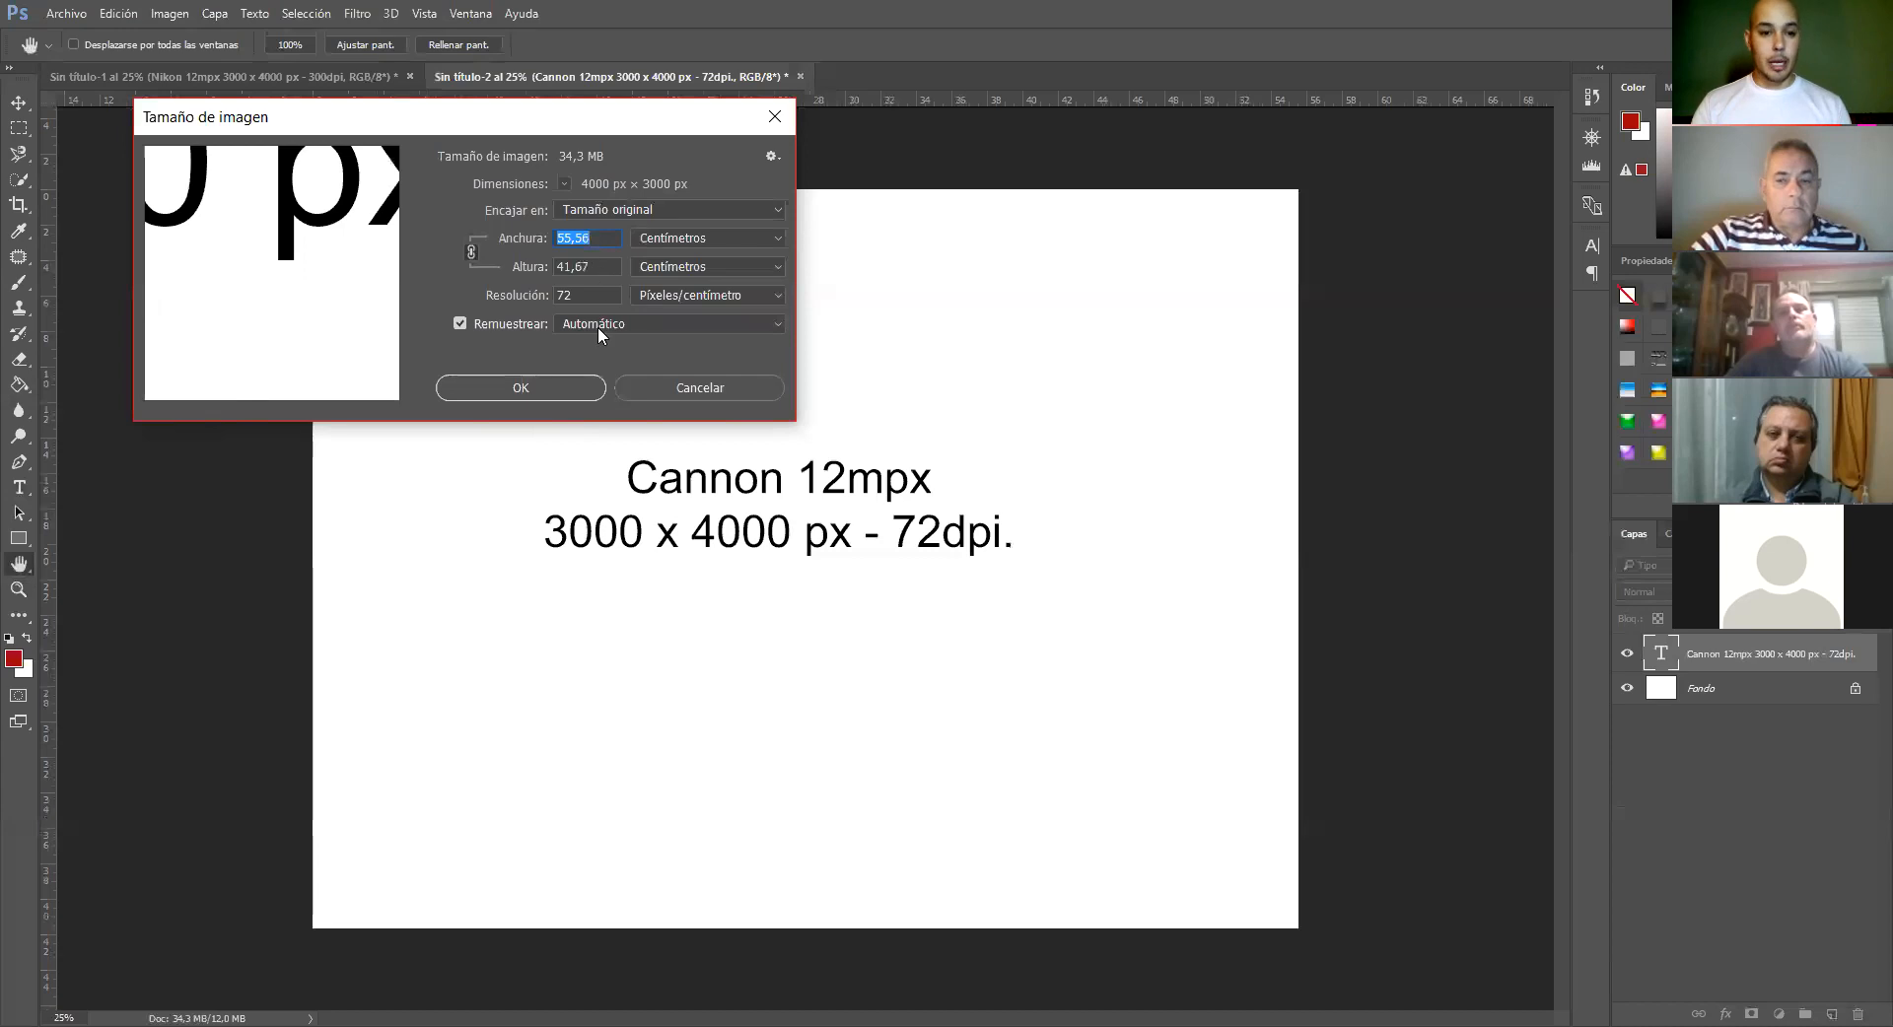
click(611, 296)
double_click(611, 297)
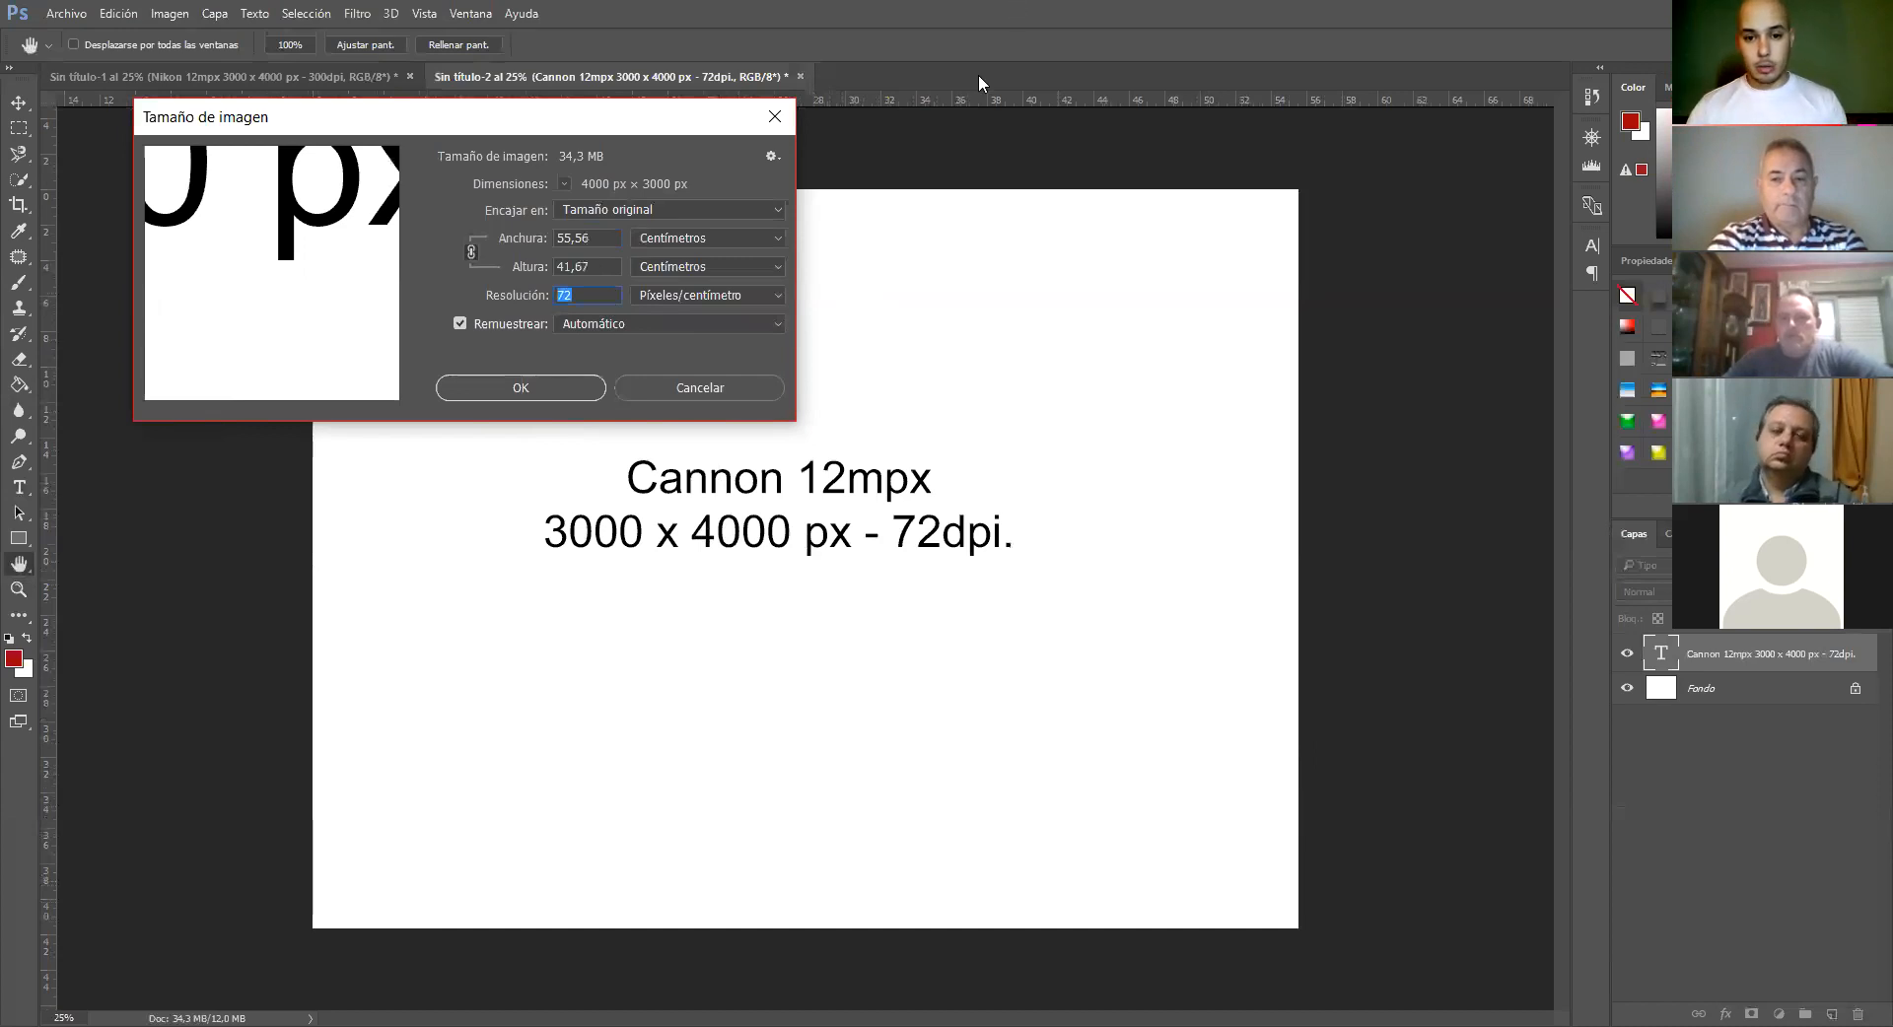
click(970, 353)
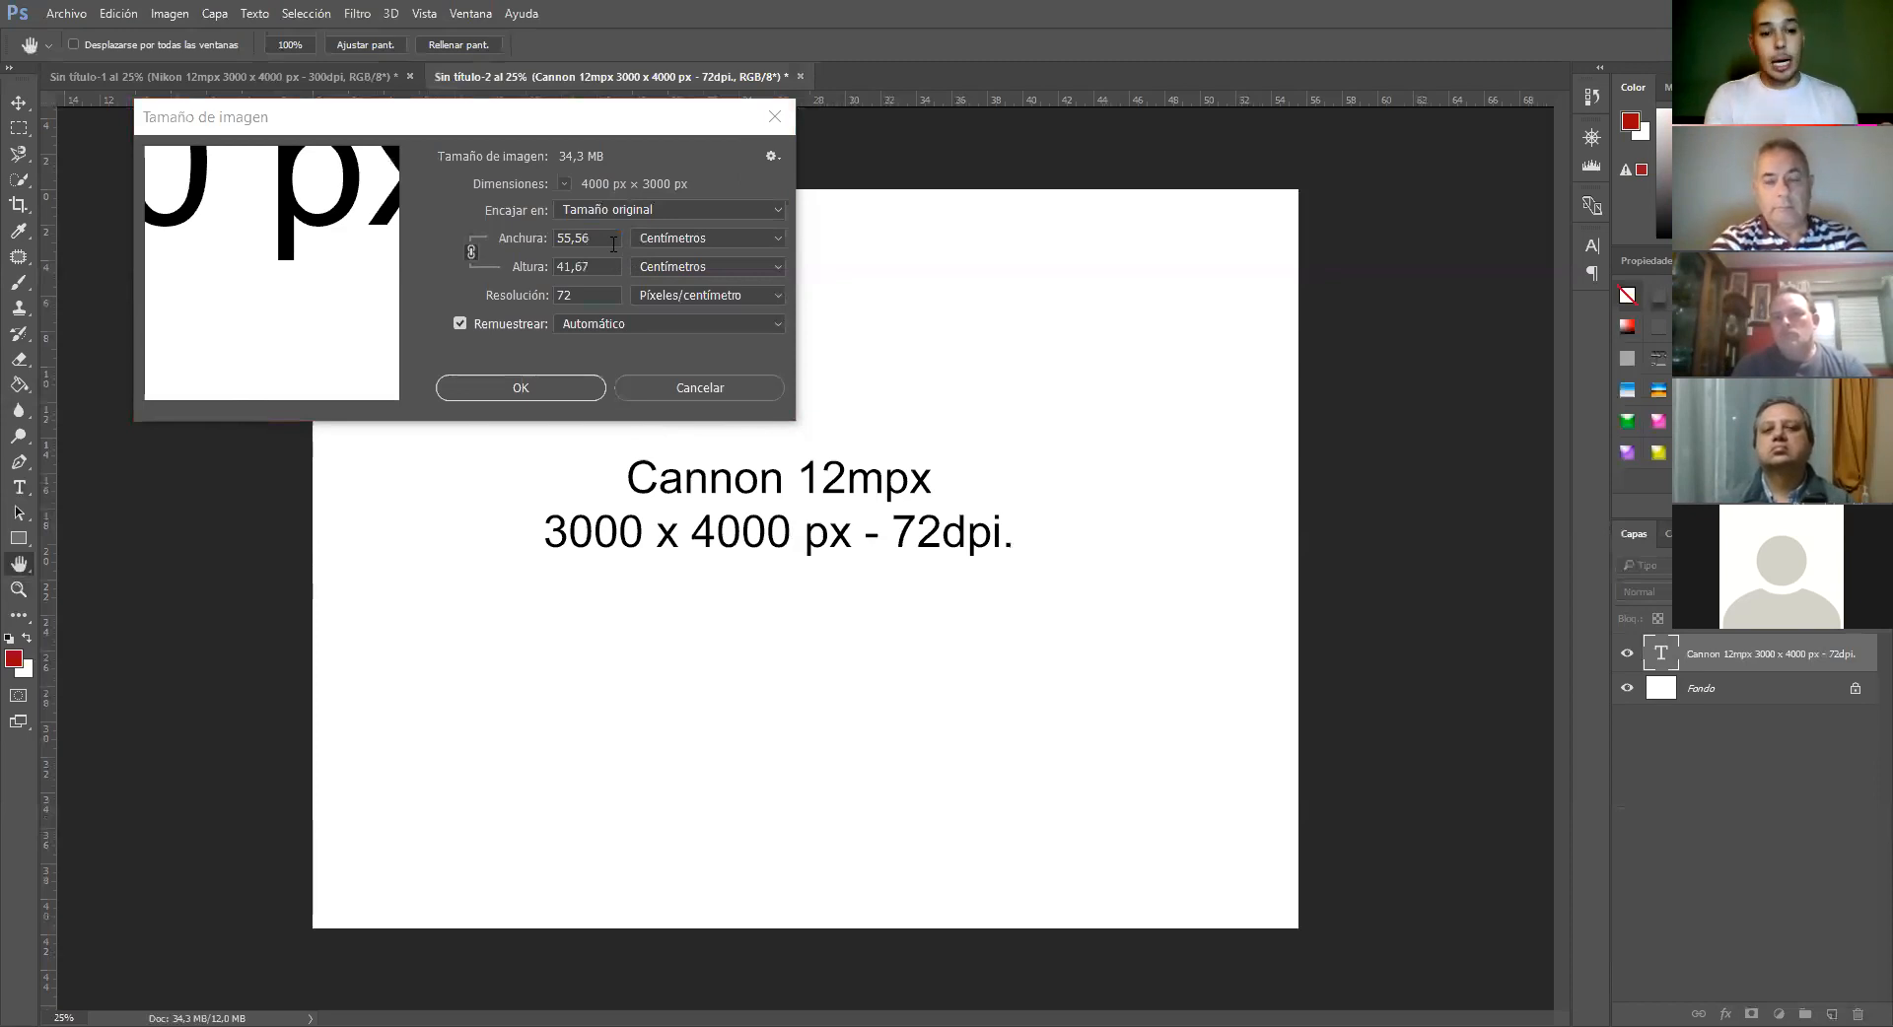
View the Cannon document's width and height in inches (Pulgadas), then dismiss the Image Size dialog
click(778, 237)
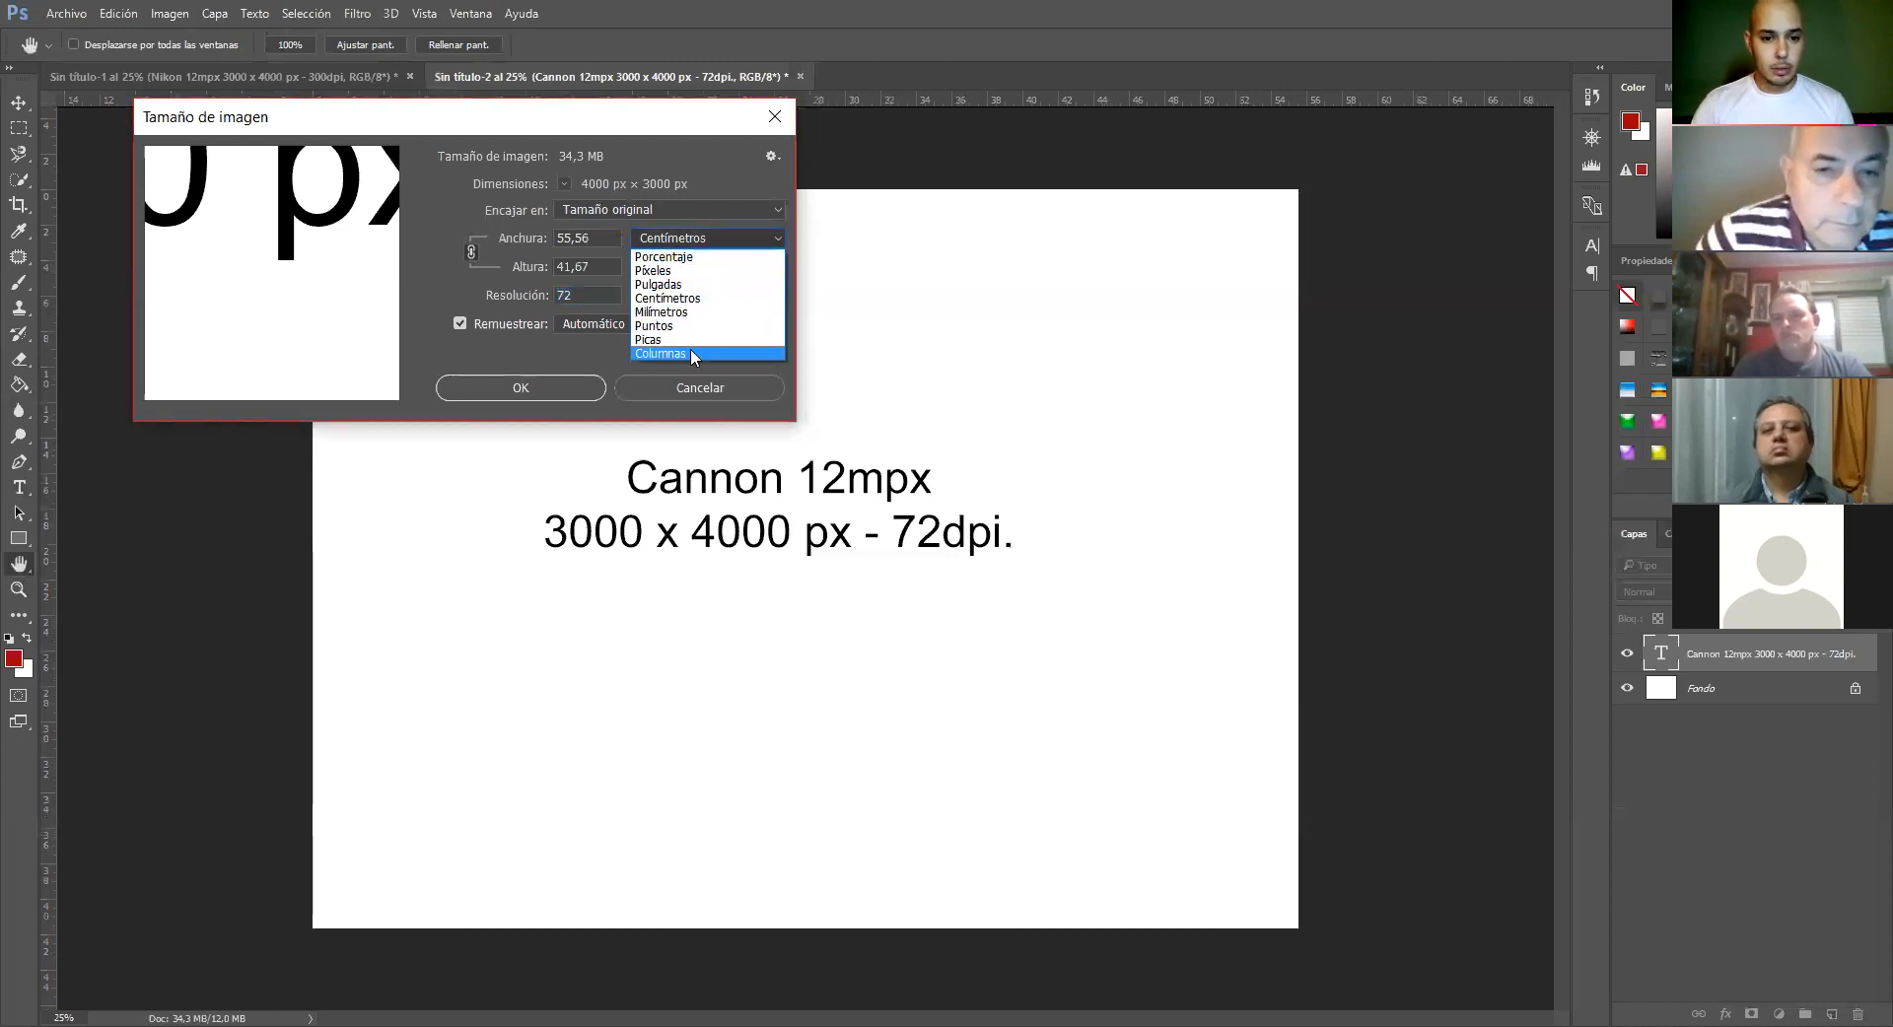
click(702, 284)
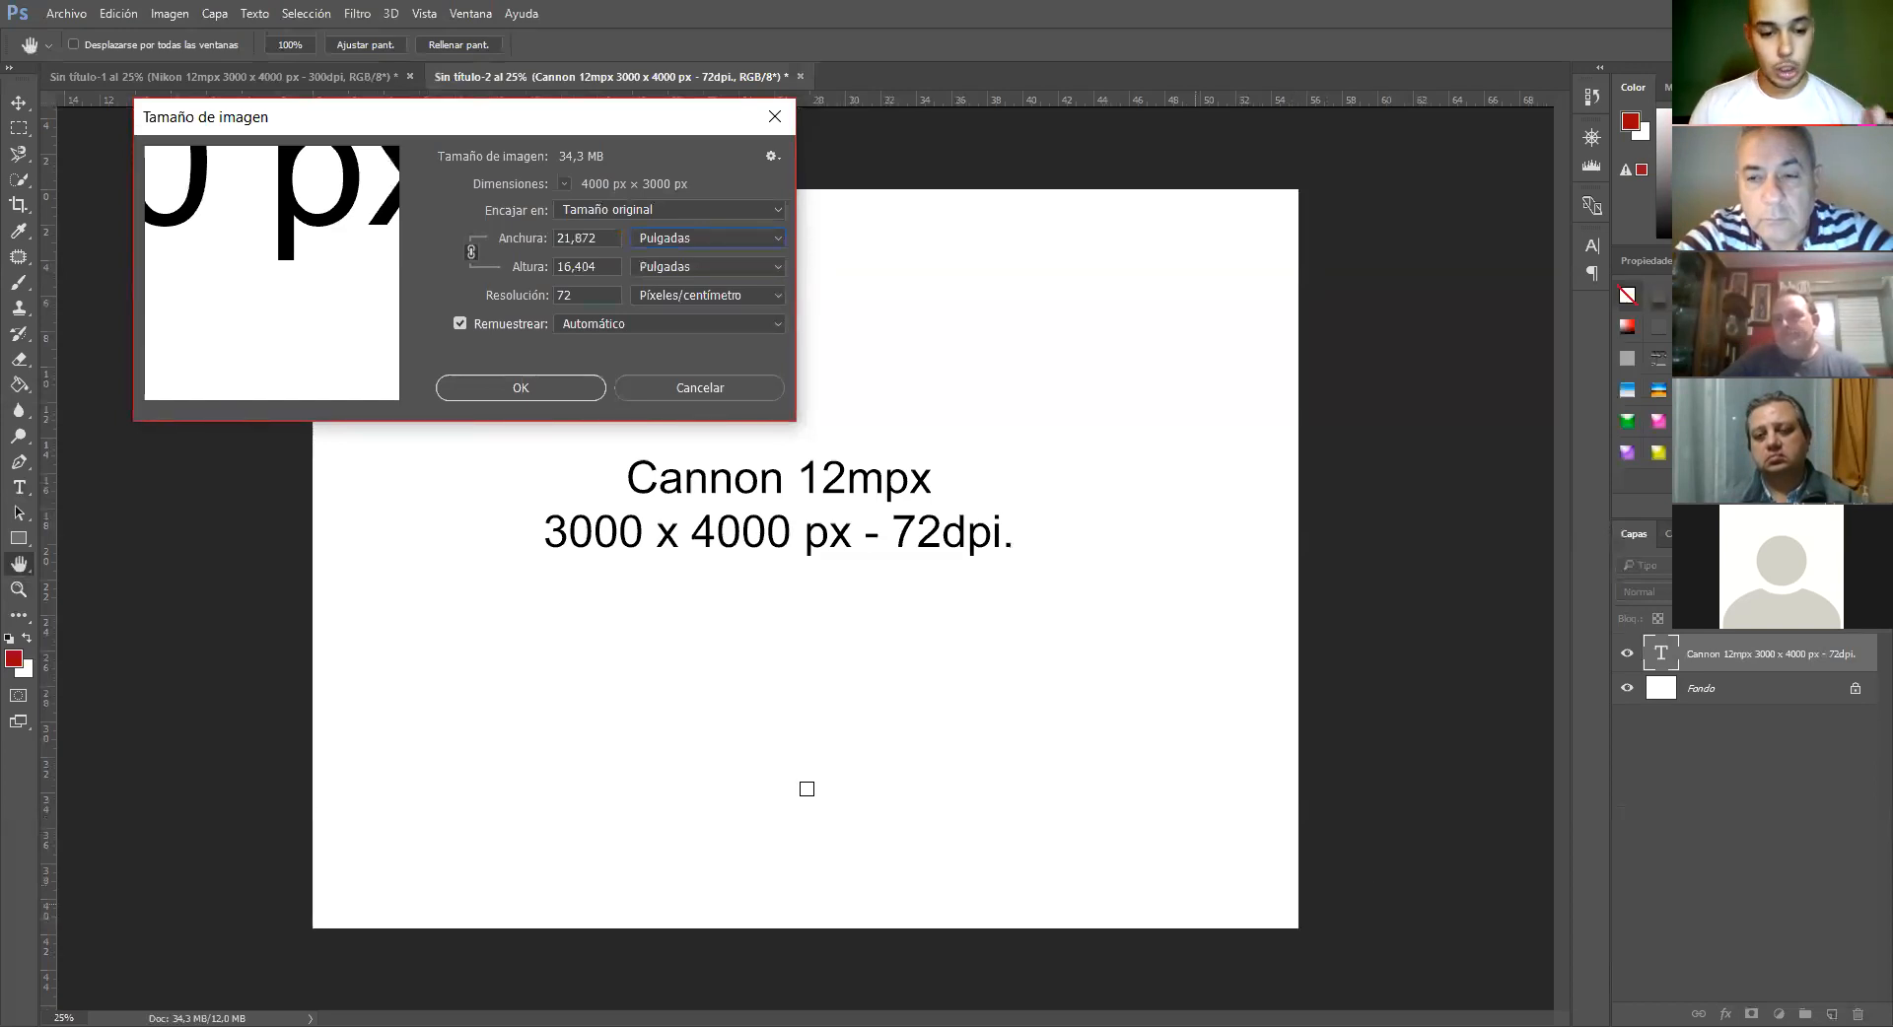
key(Escape)
key(t)
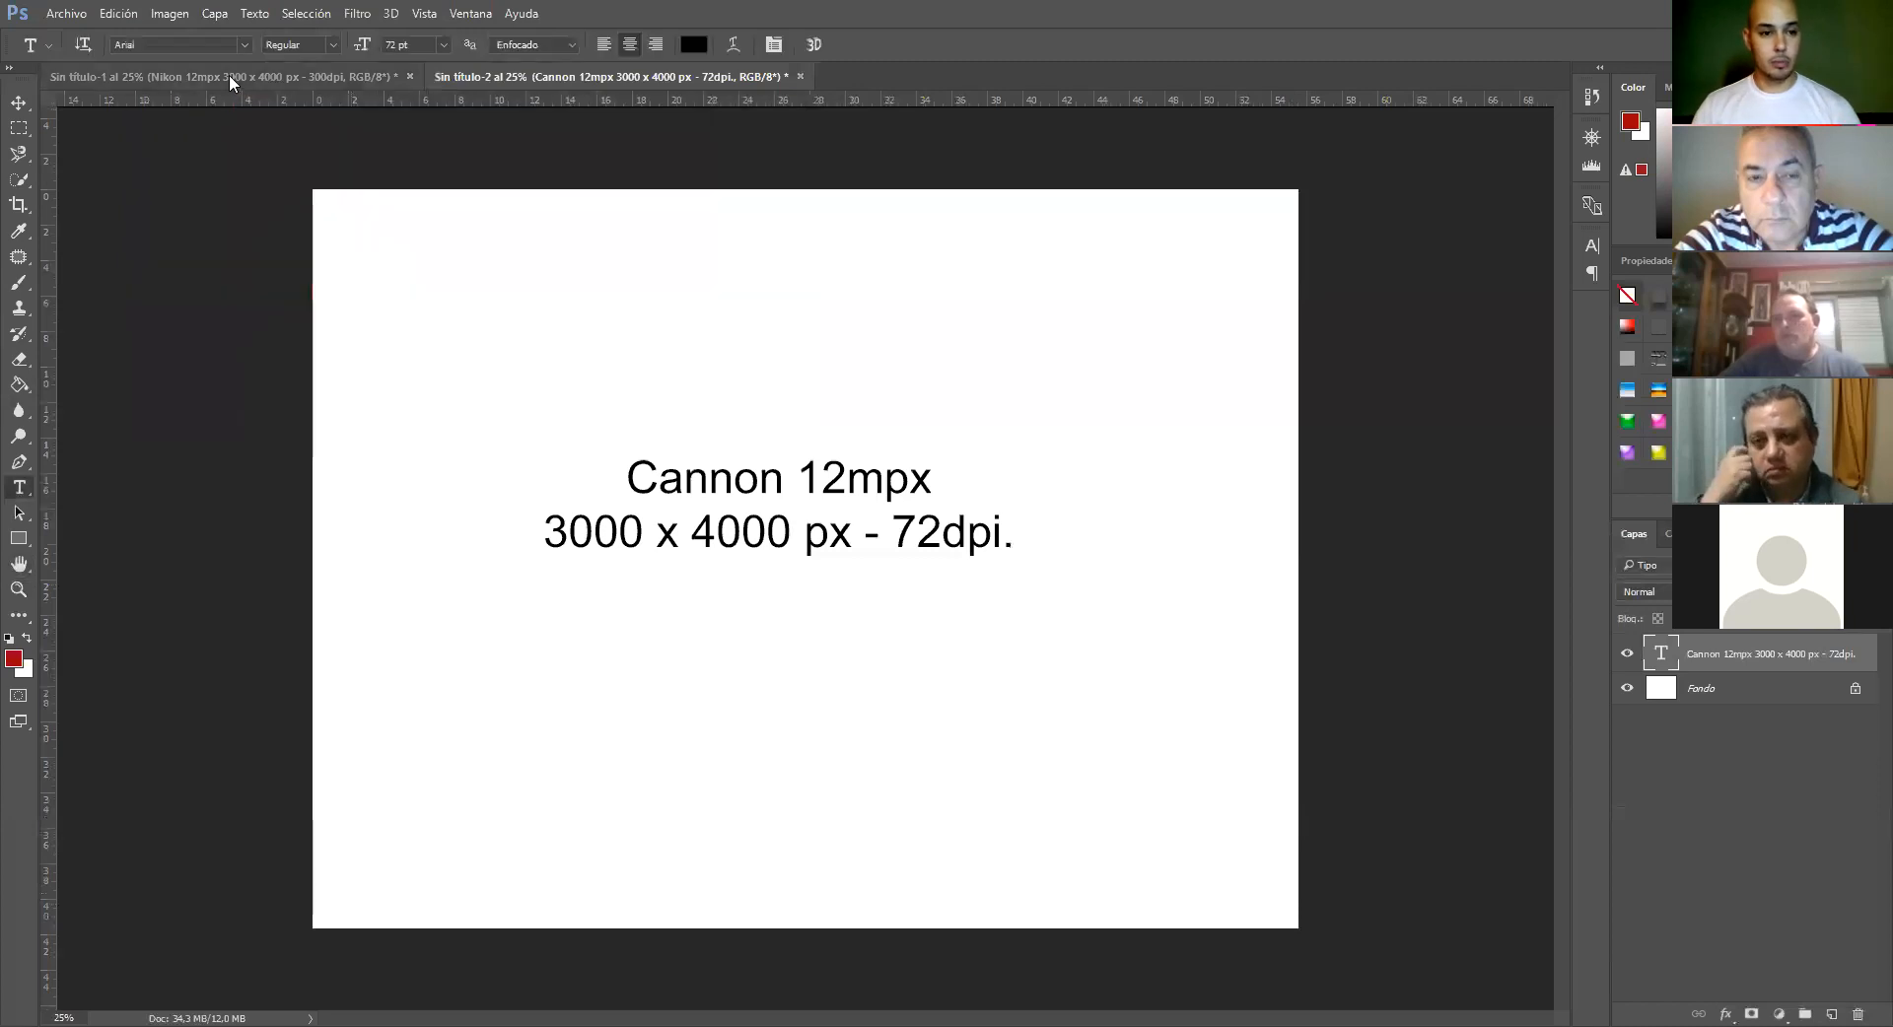
Bring up the Nikon document's Image Size dialog and display its width and height in inches (Pulgadas)
key(ctrl+Tab)
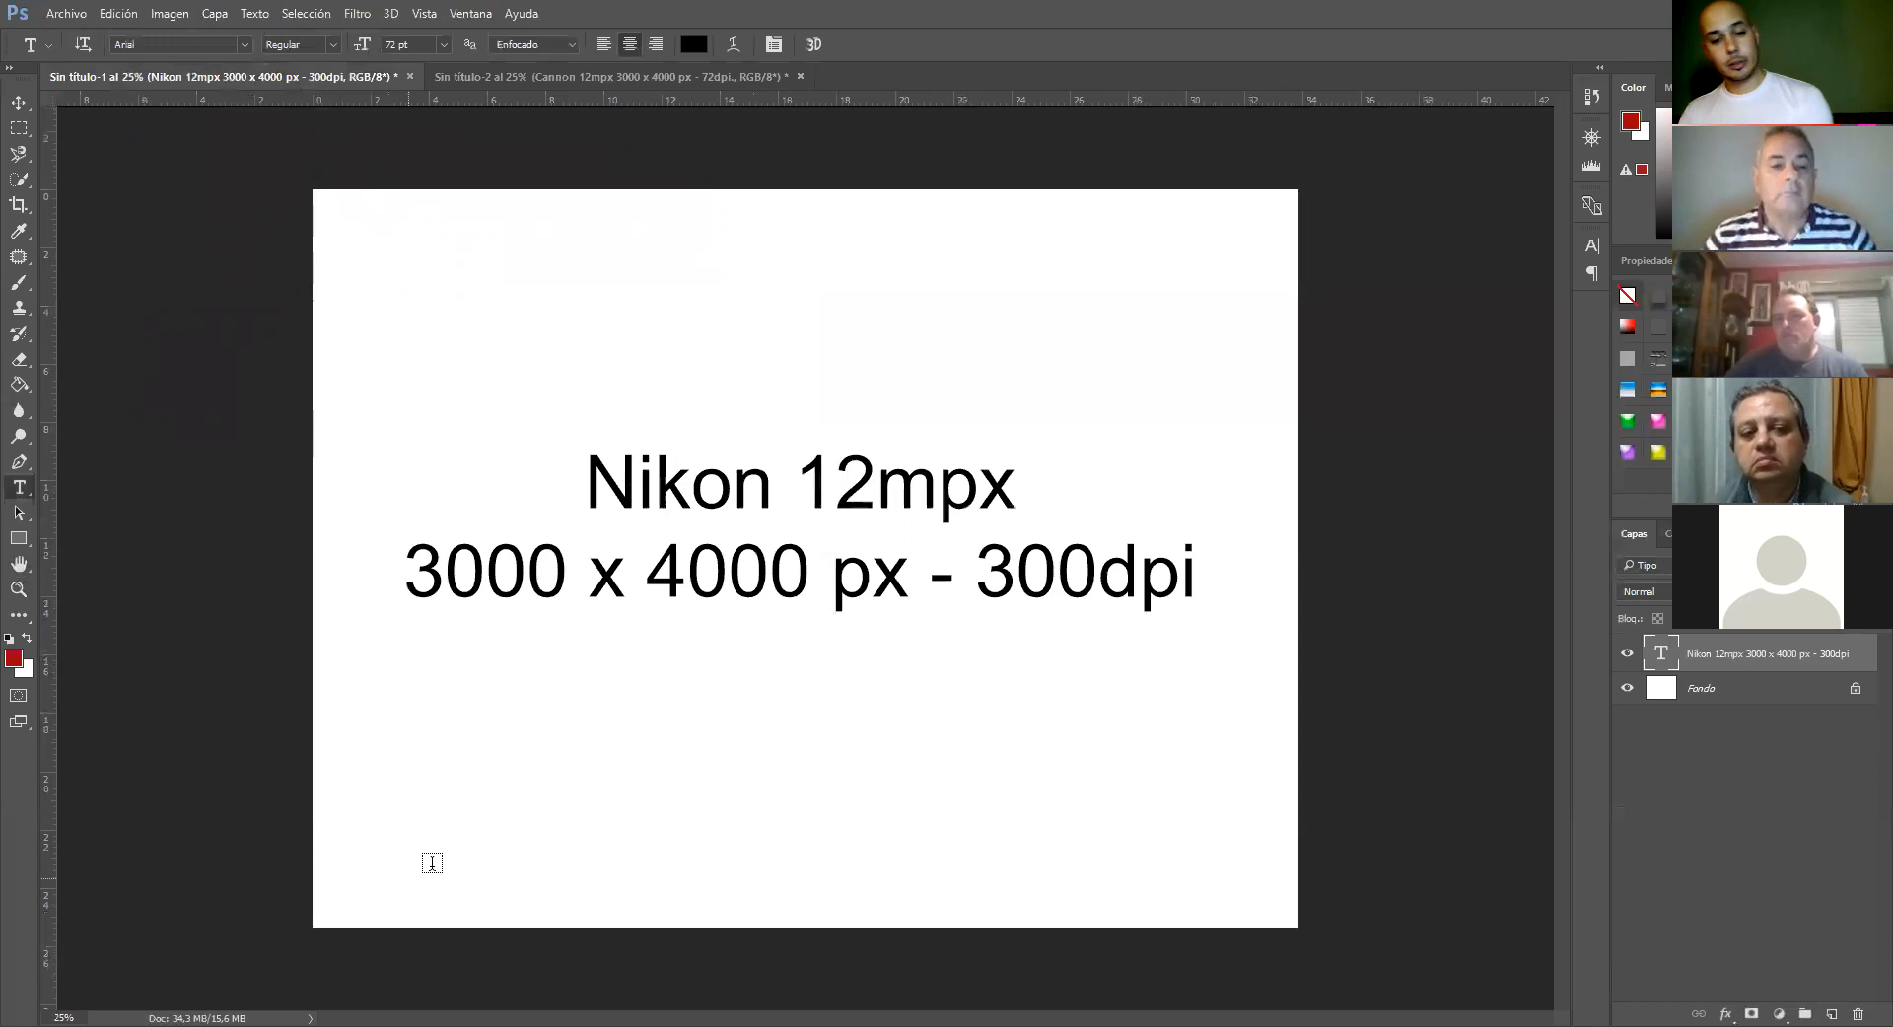
click(172, 14)
click(253, 199)
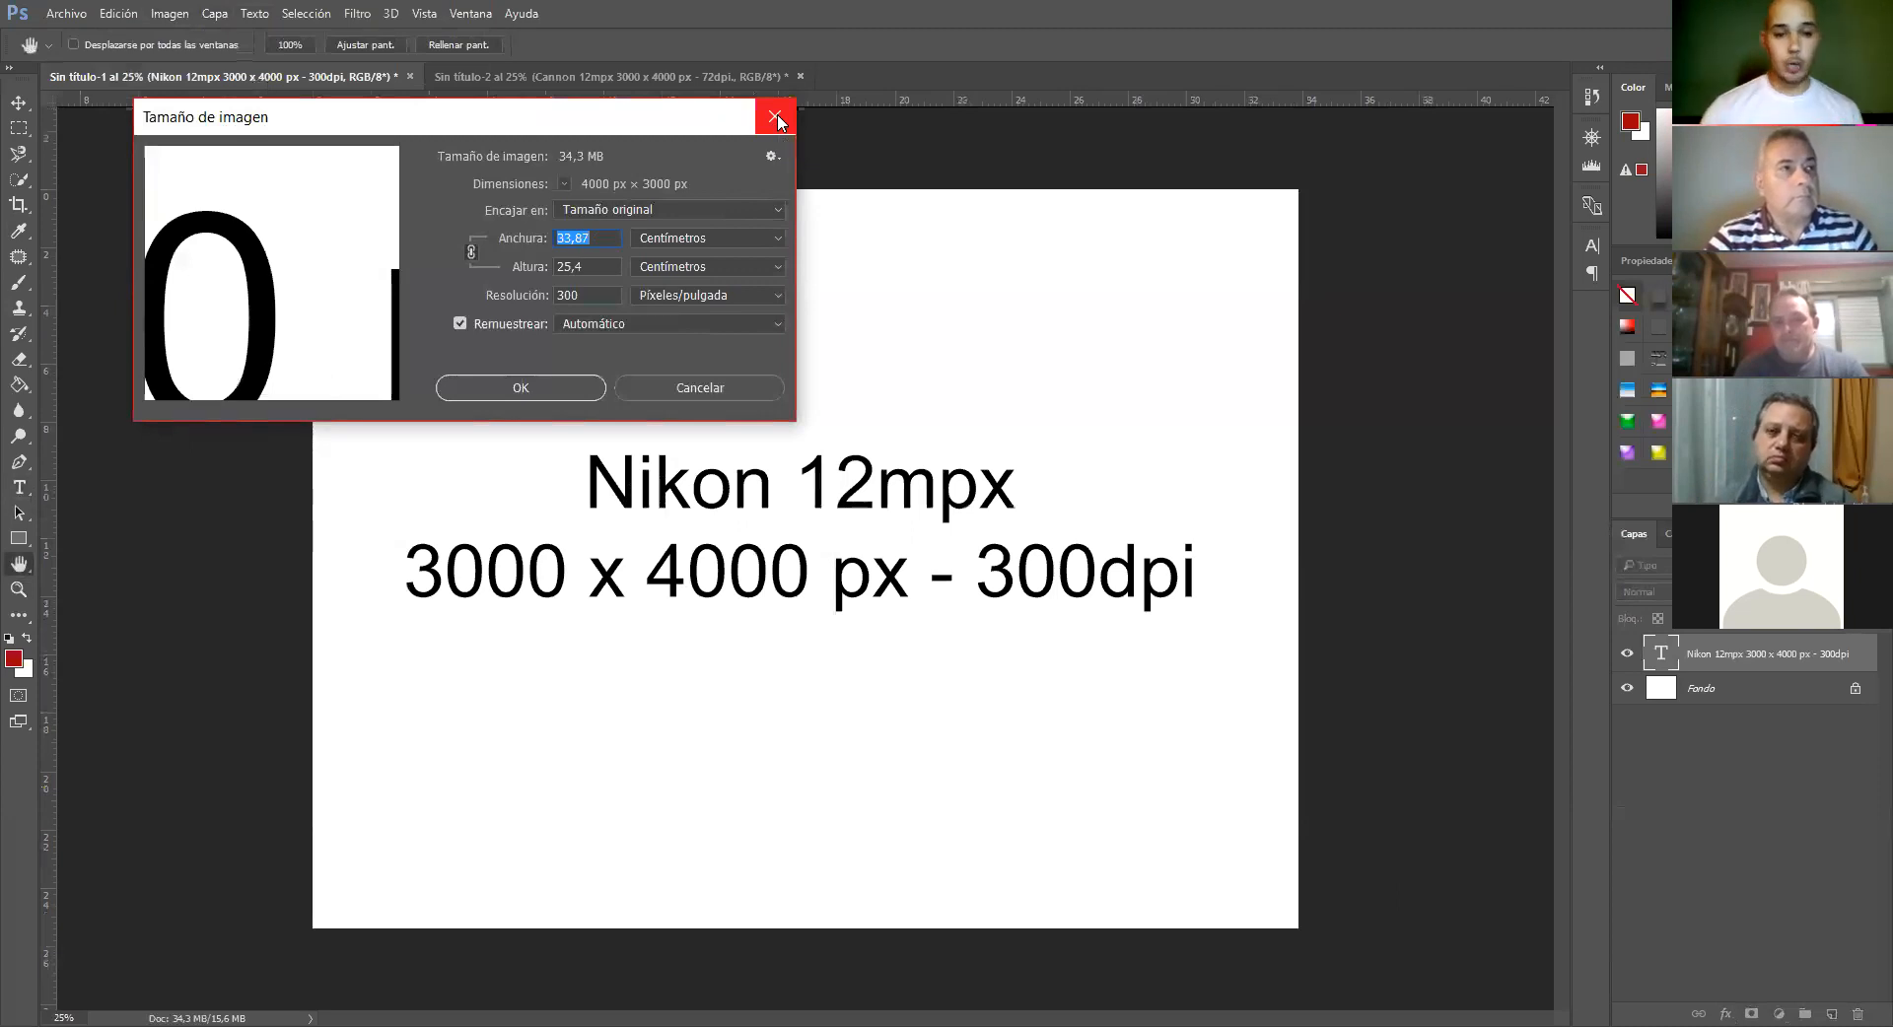
click(770, 231)
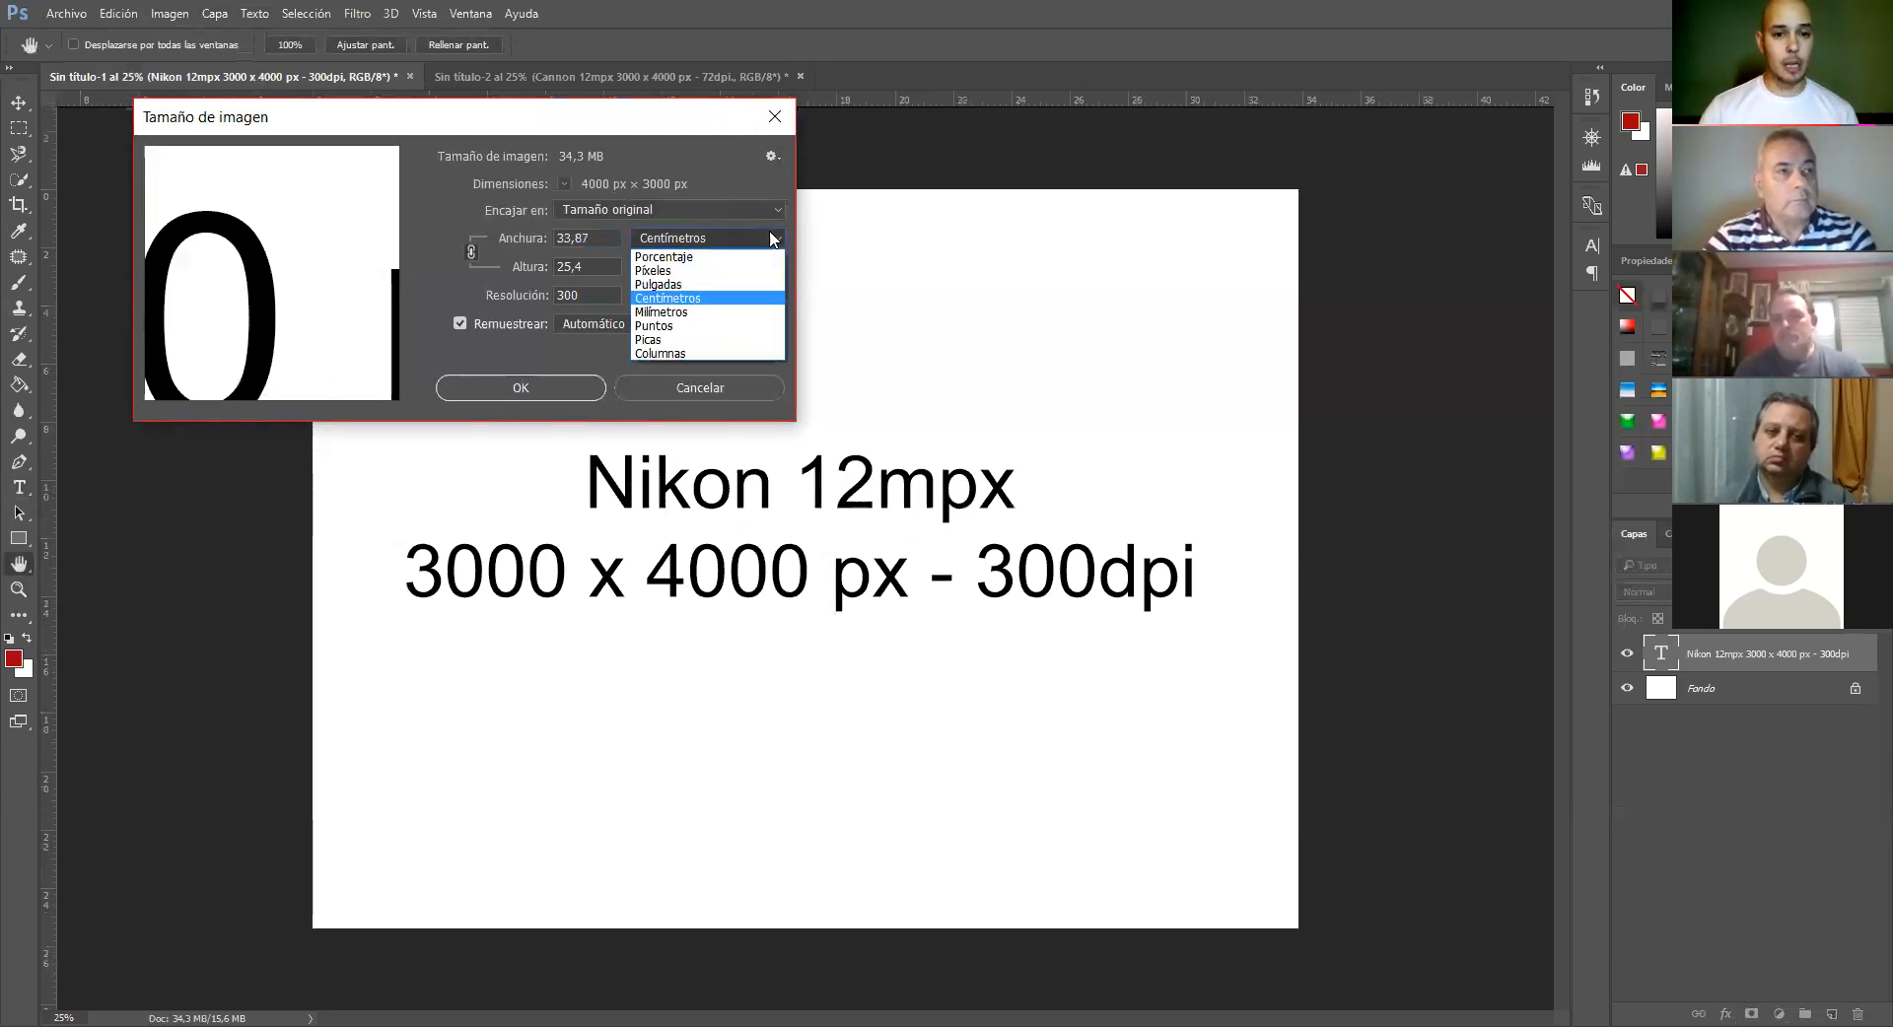
click(687, 285)
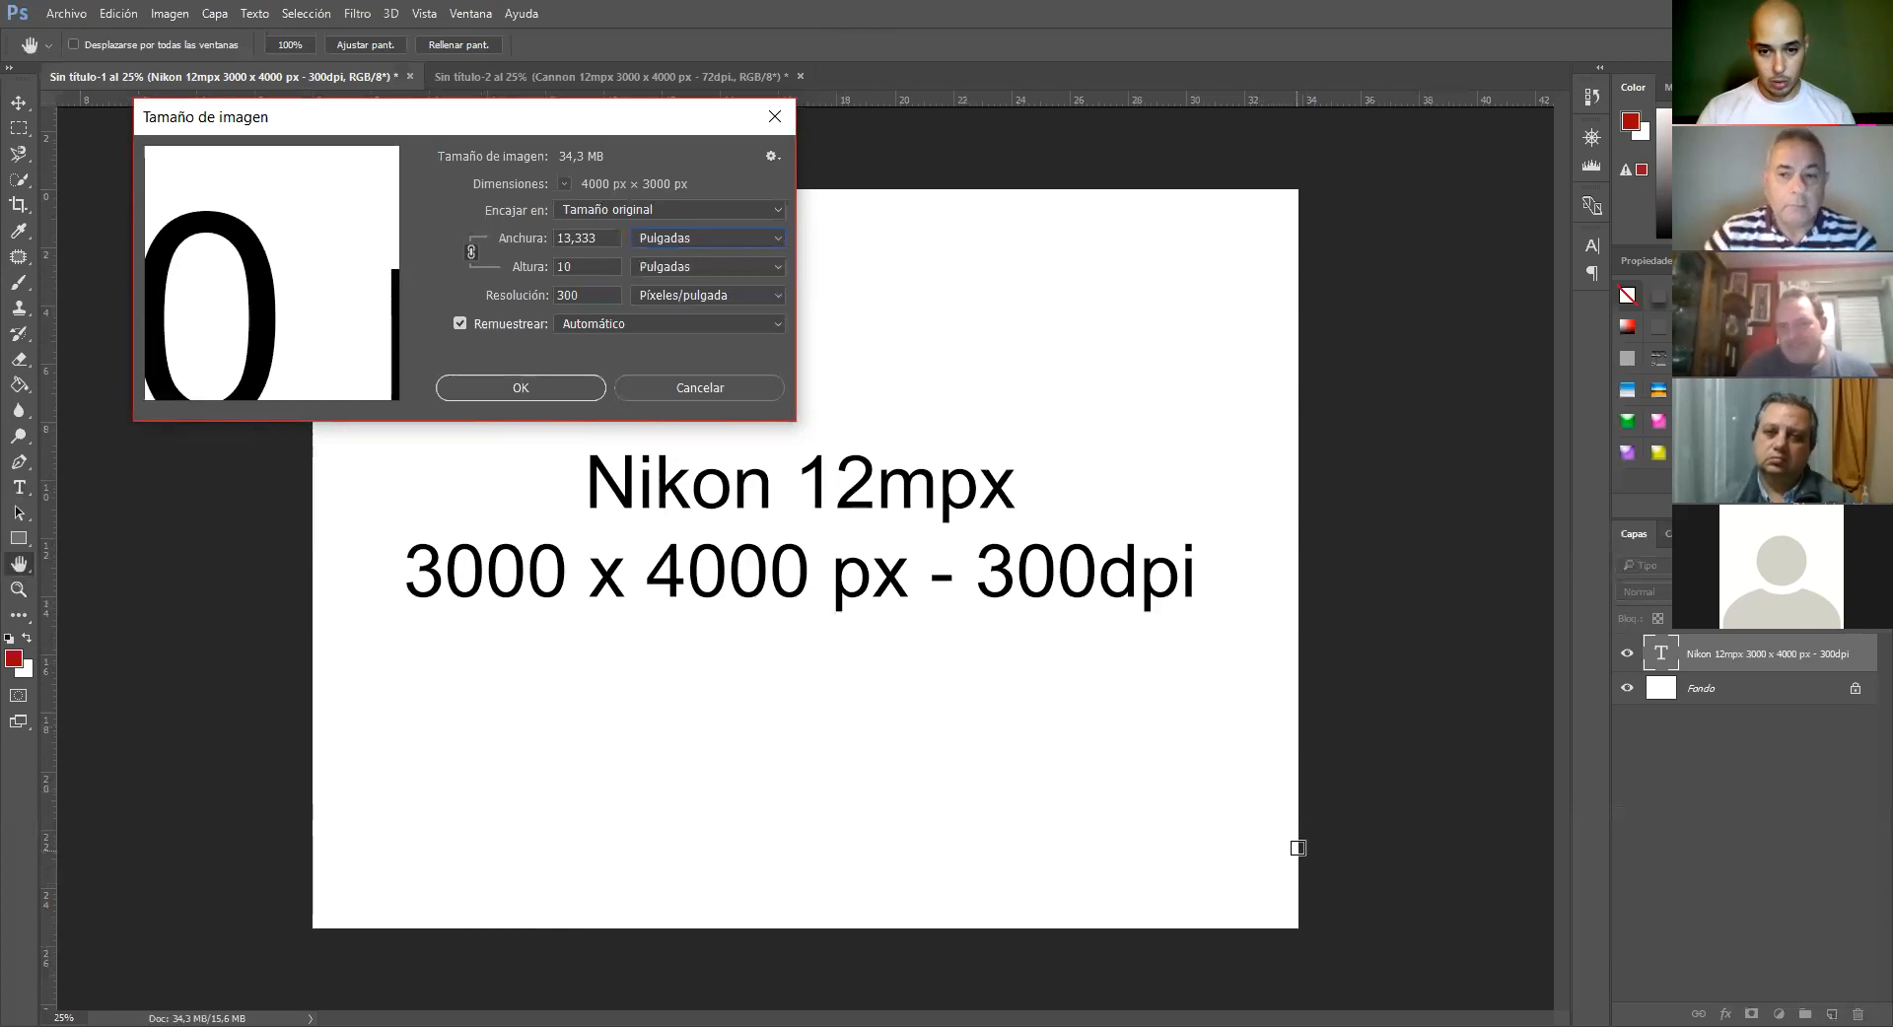
Close the Nikon document's Image Size dialog without changes and set the rulers to inches
click(775, 117)
key(t)
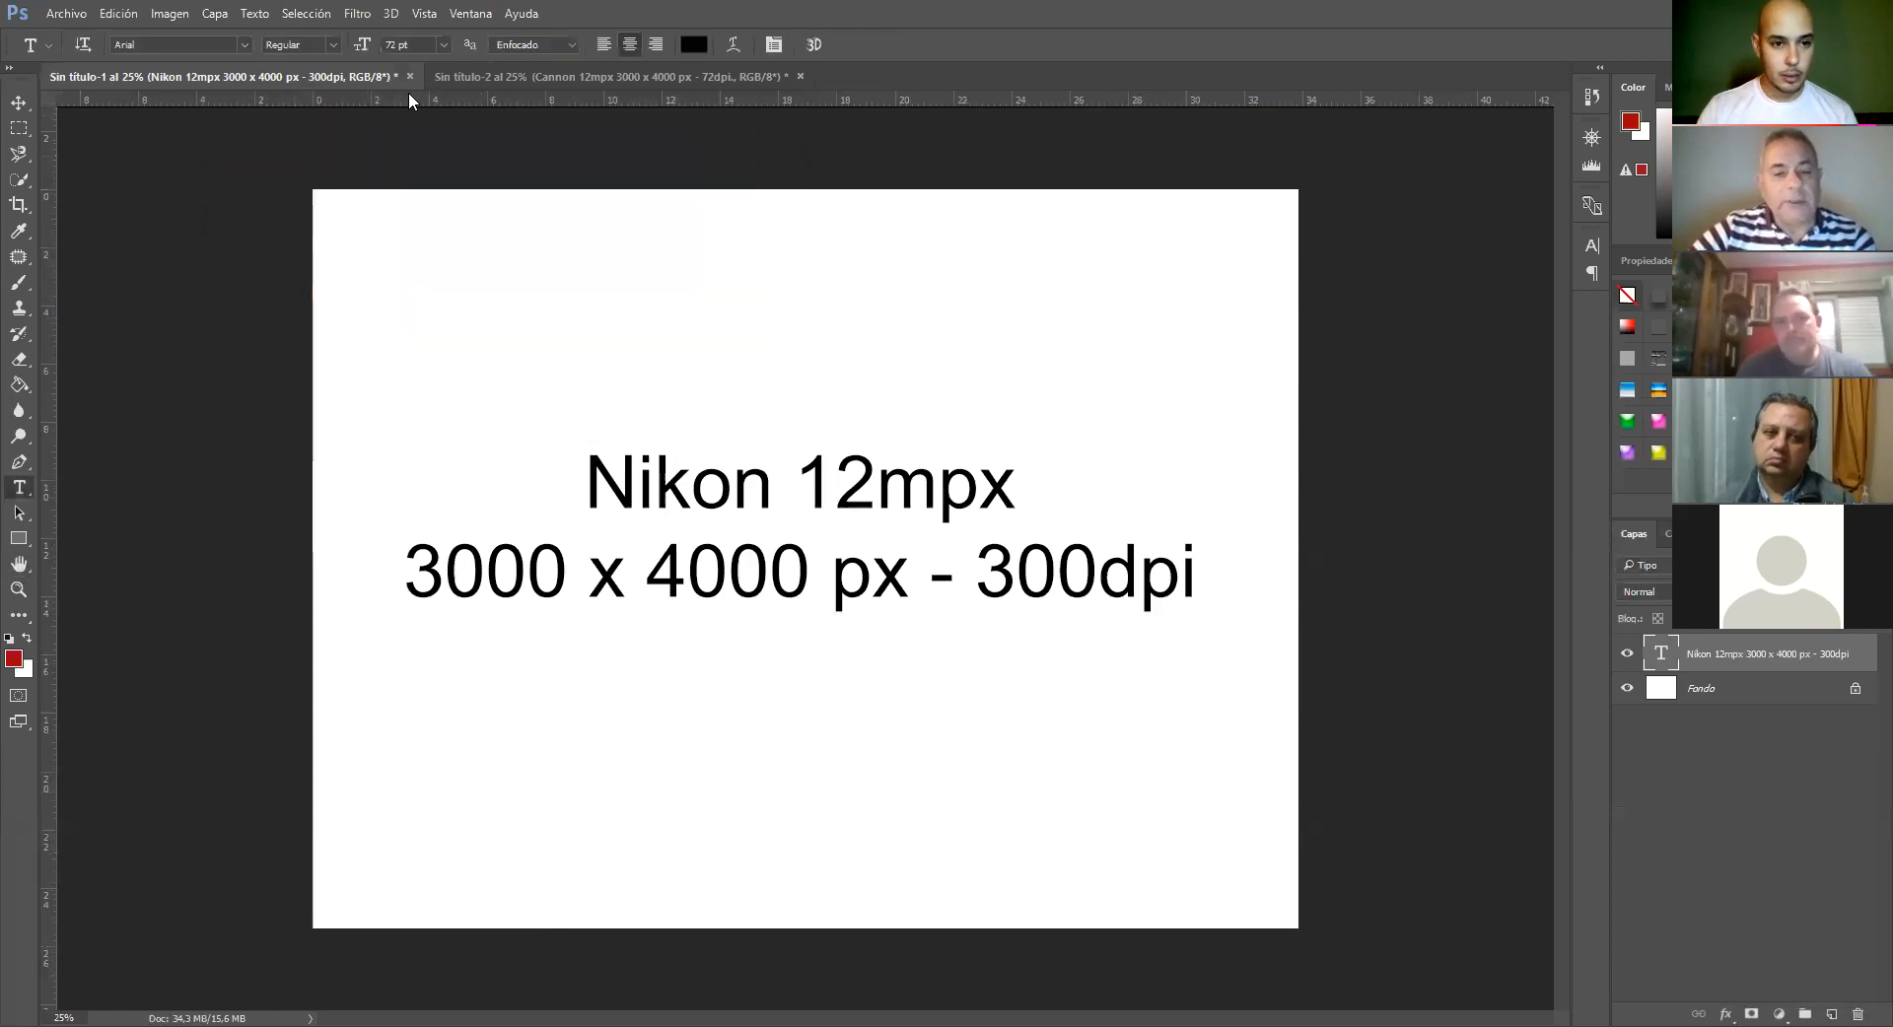
right_click(408, 91)
click(444, 134)
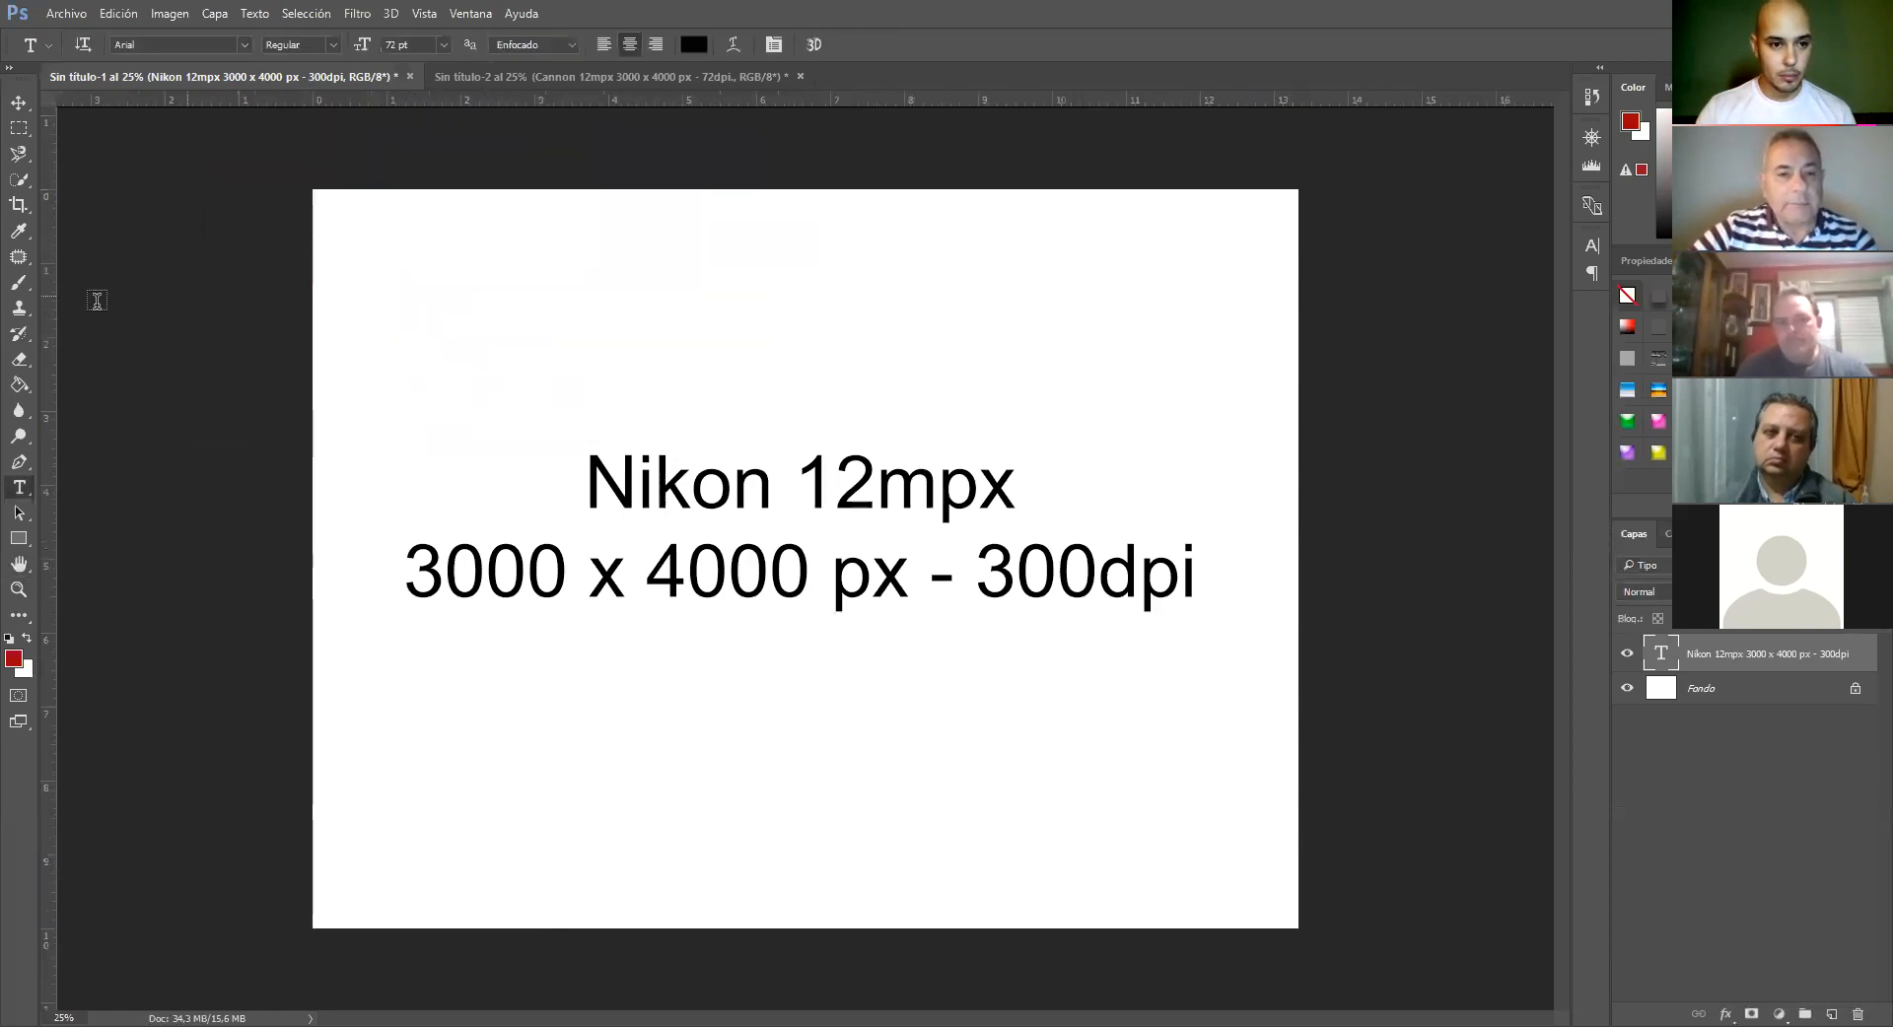
Place vertical guides at about 1, 2 and 3 inches and a horizontal guide at about 1 inch in the Nikon document
drag(44, 340, 384, 325)
drag(51, 332, 461, 284)
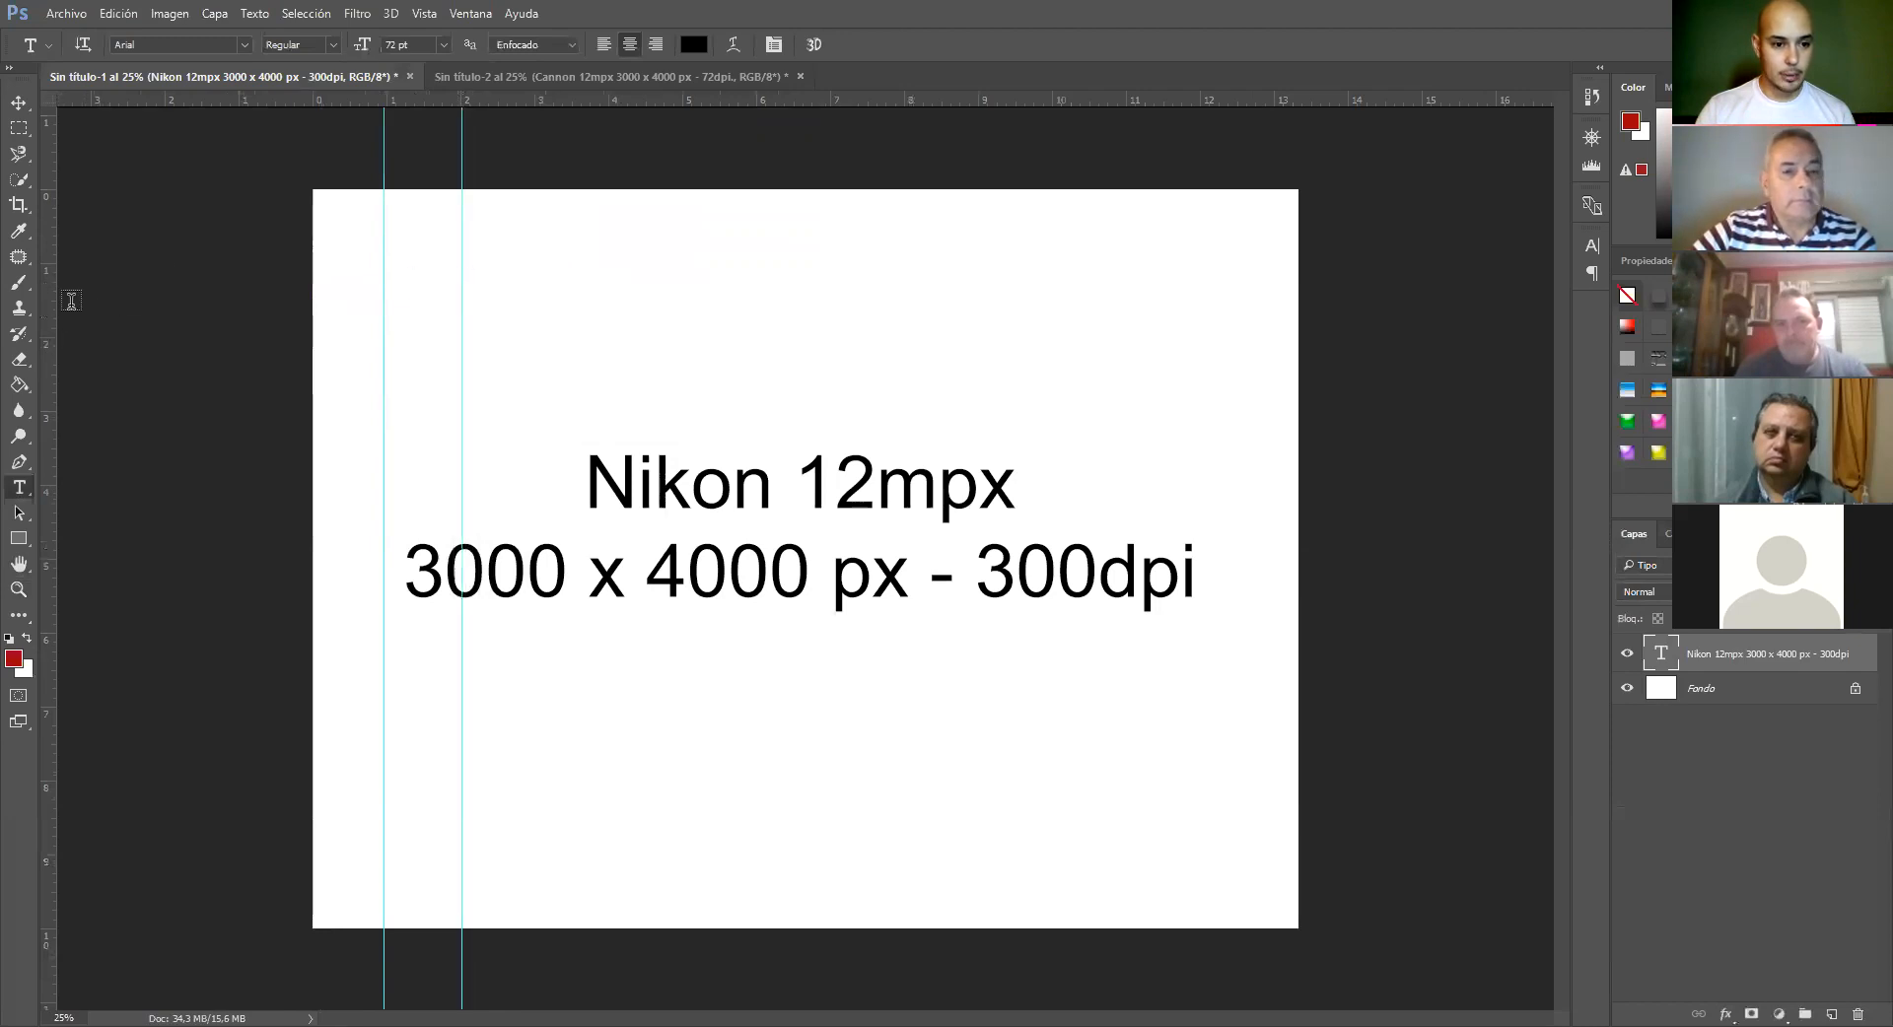
drag(51, 333, 534, 314)
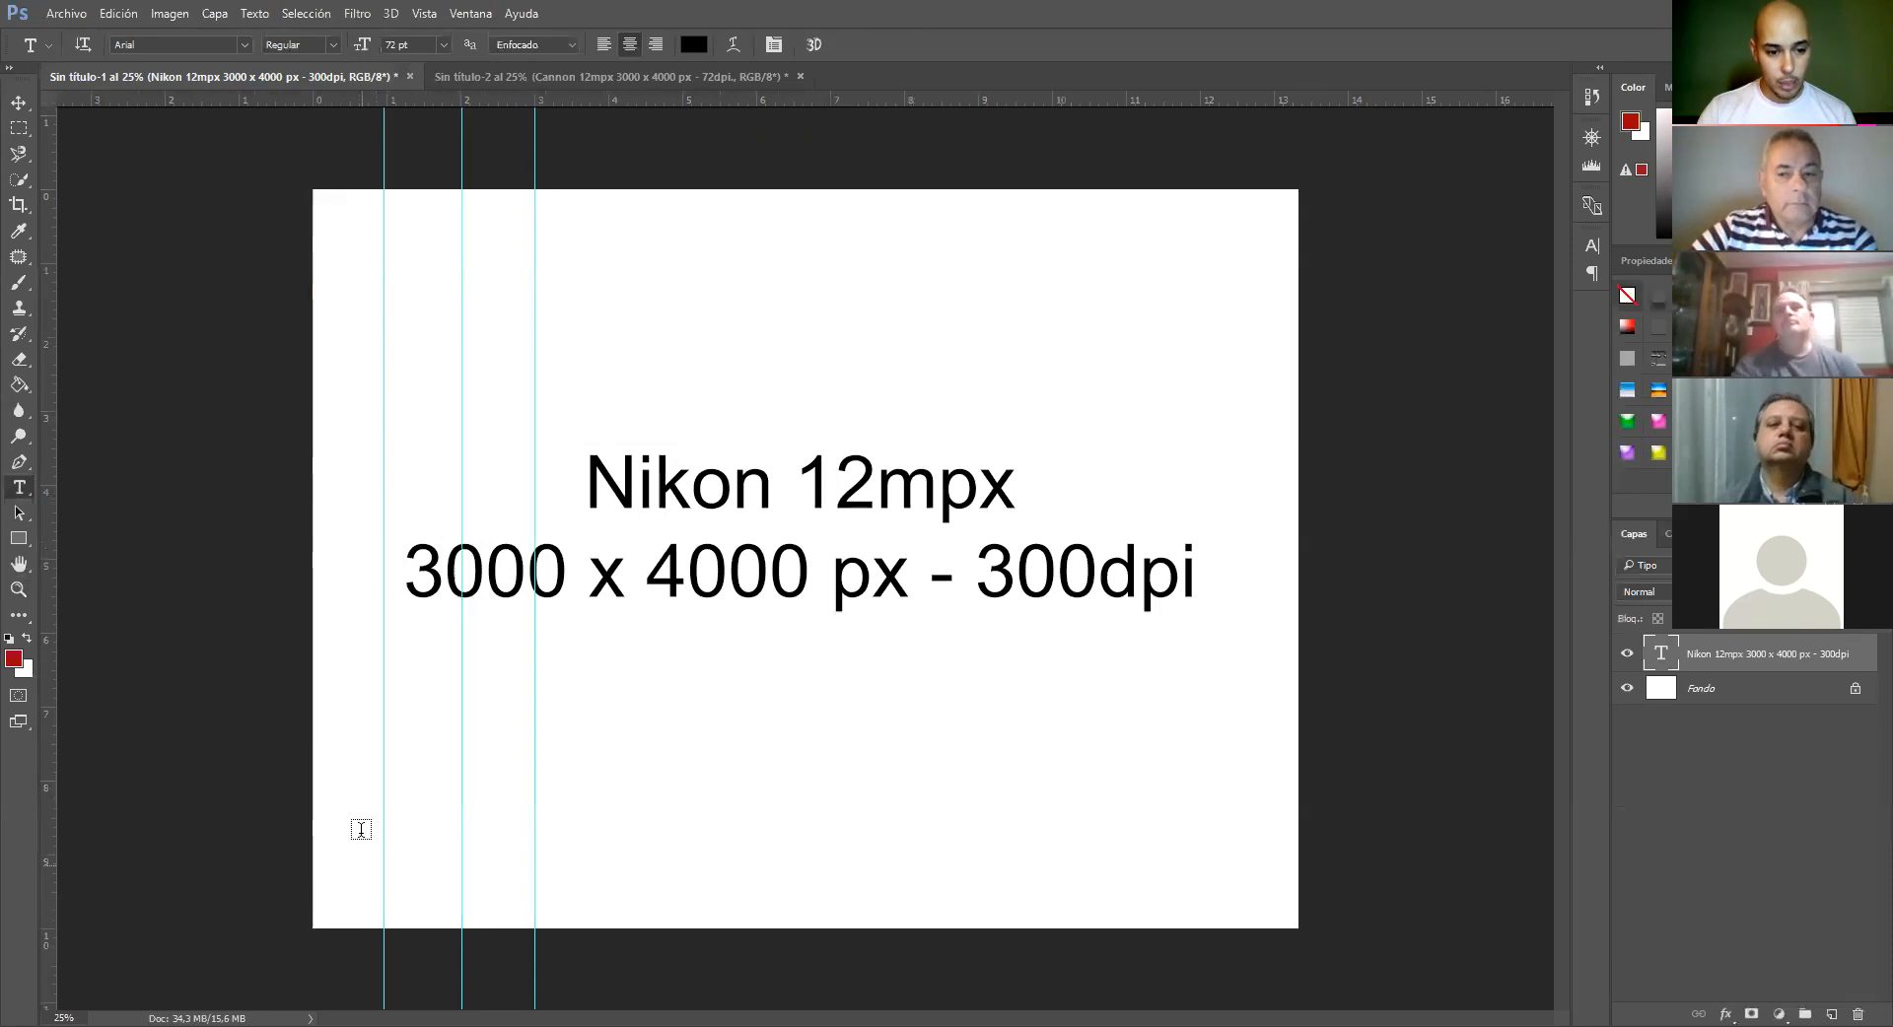
drag(330, 100, 333, 266)
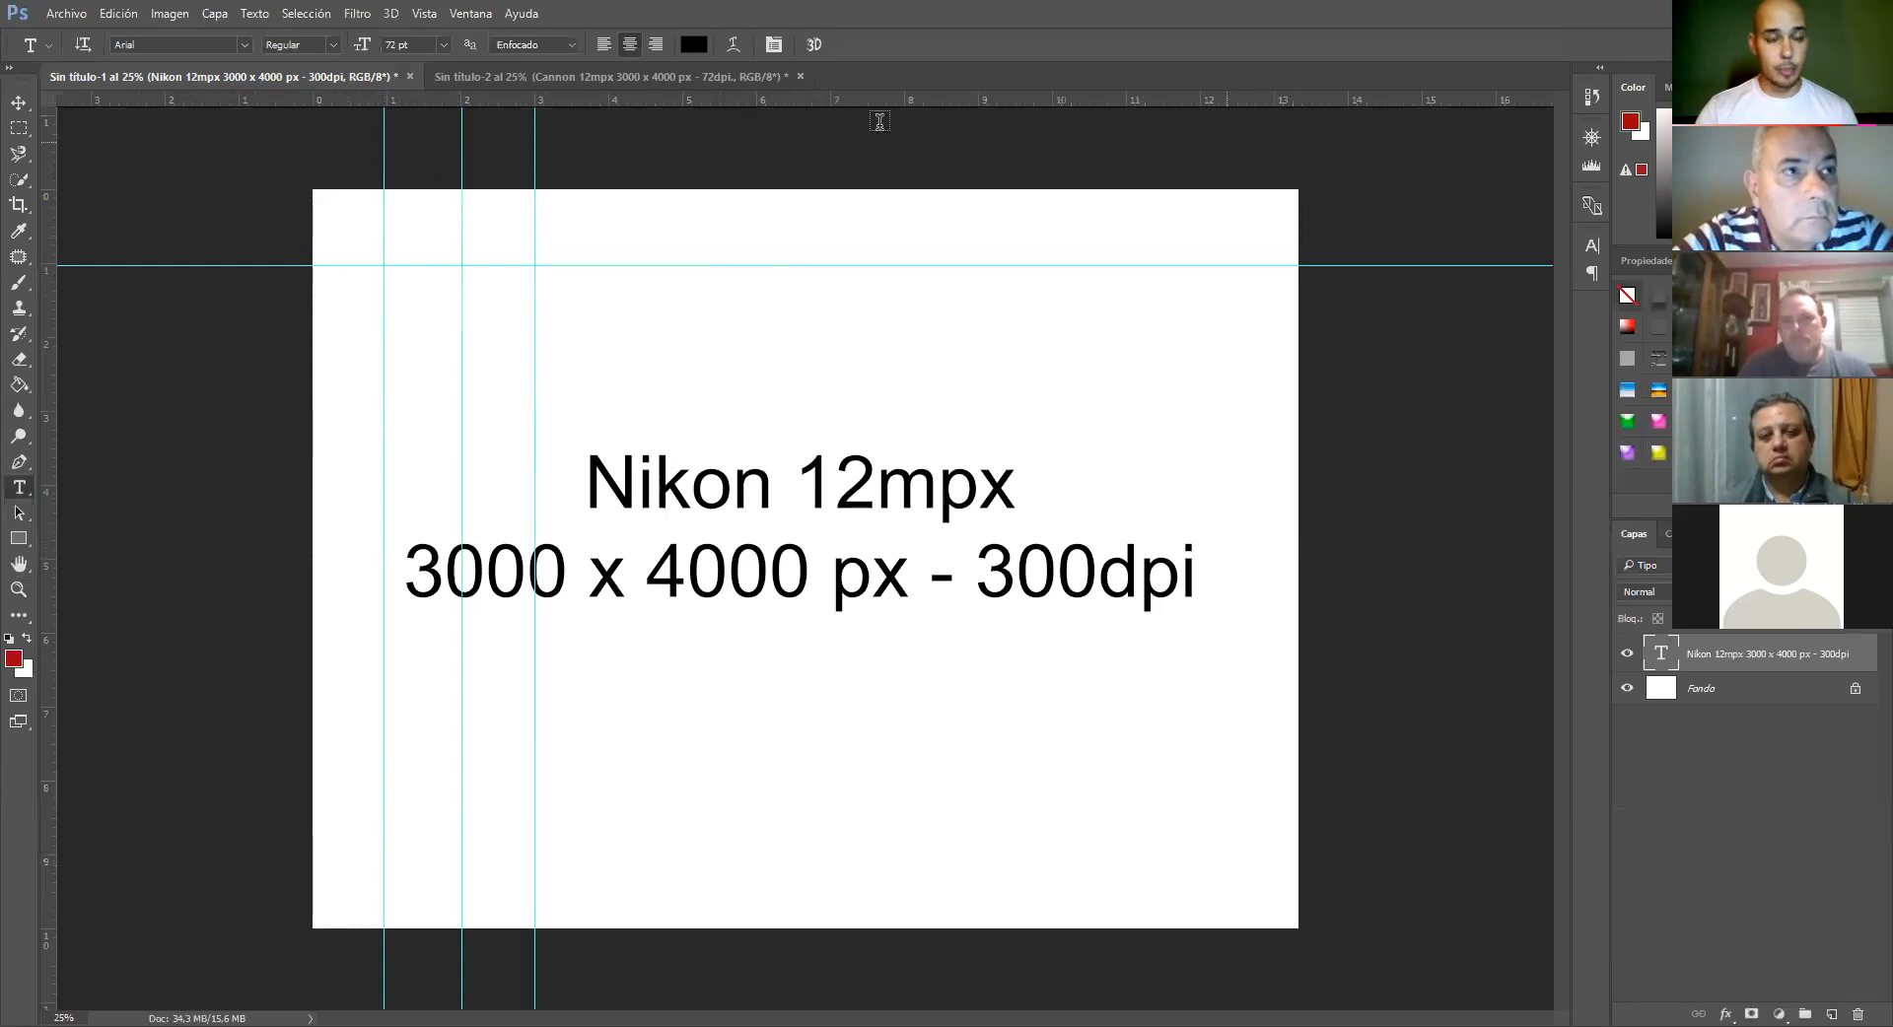
Compare the inch rulers of the Cannon document with those of the Nikon document
click(542, 79)
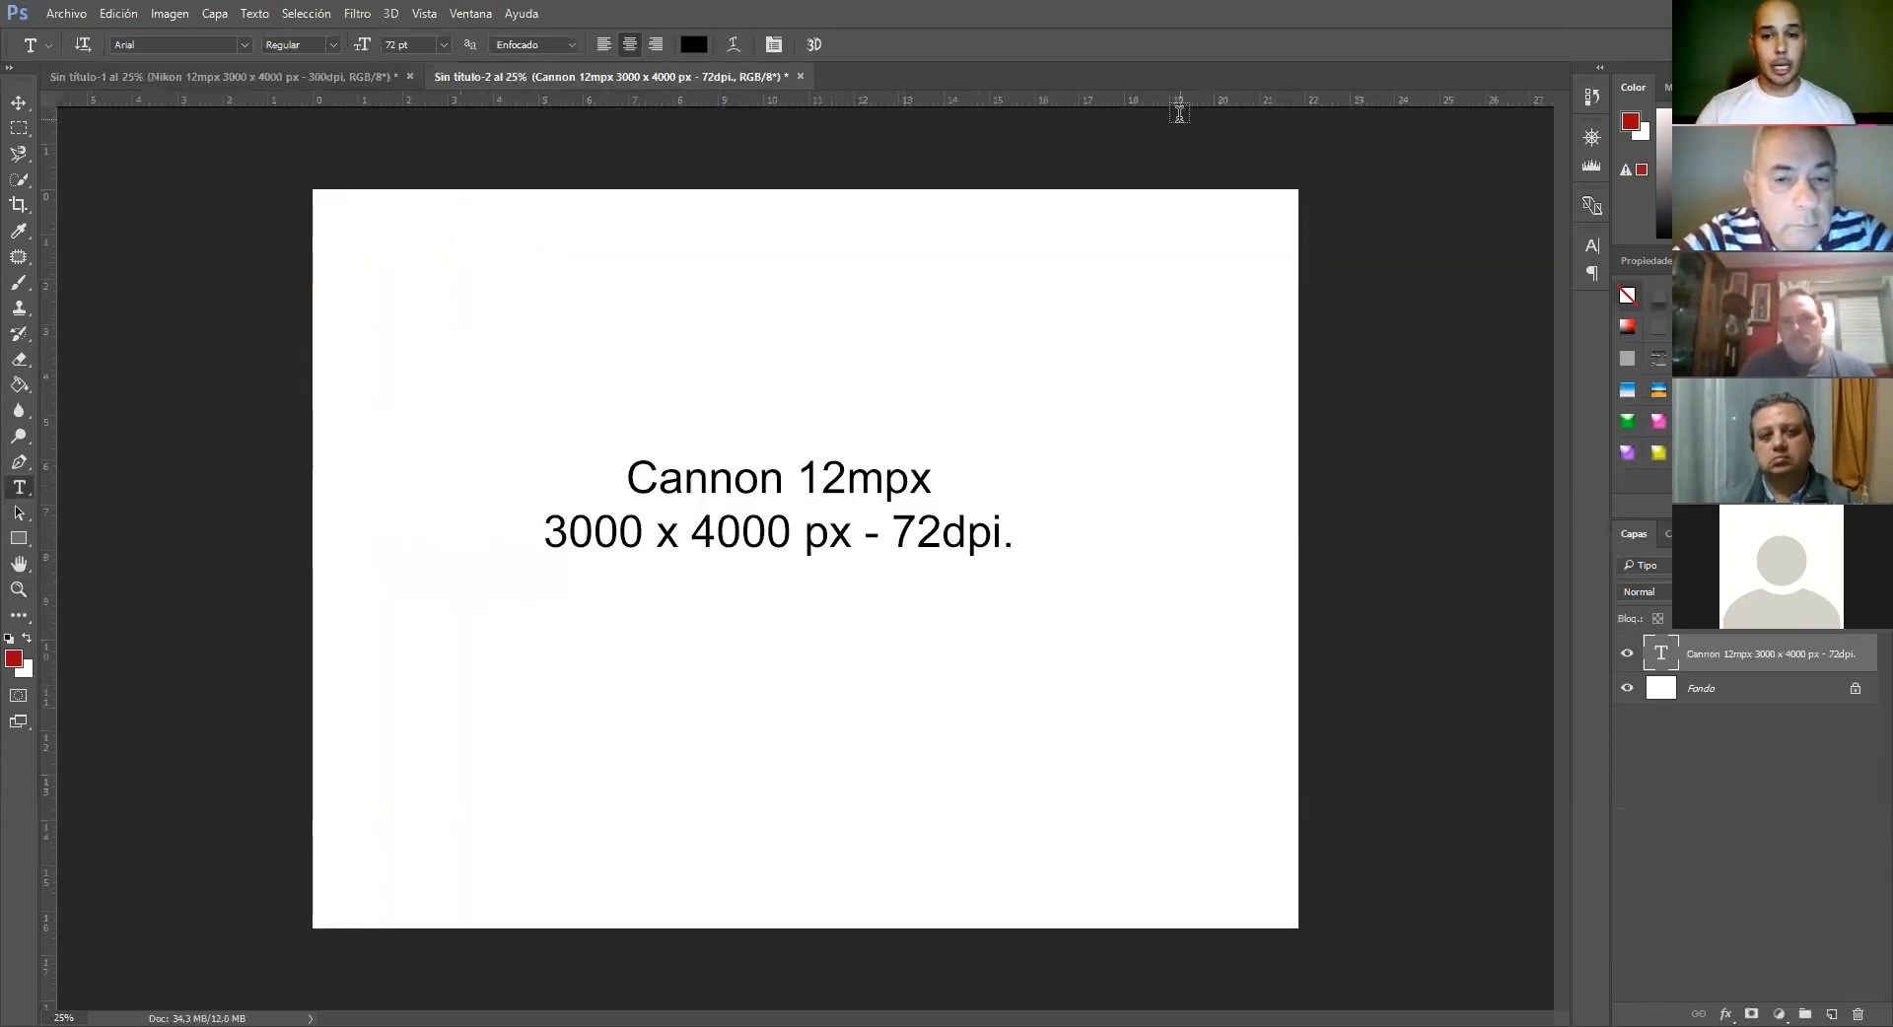
right_click(1155, 104)
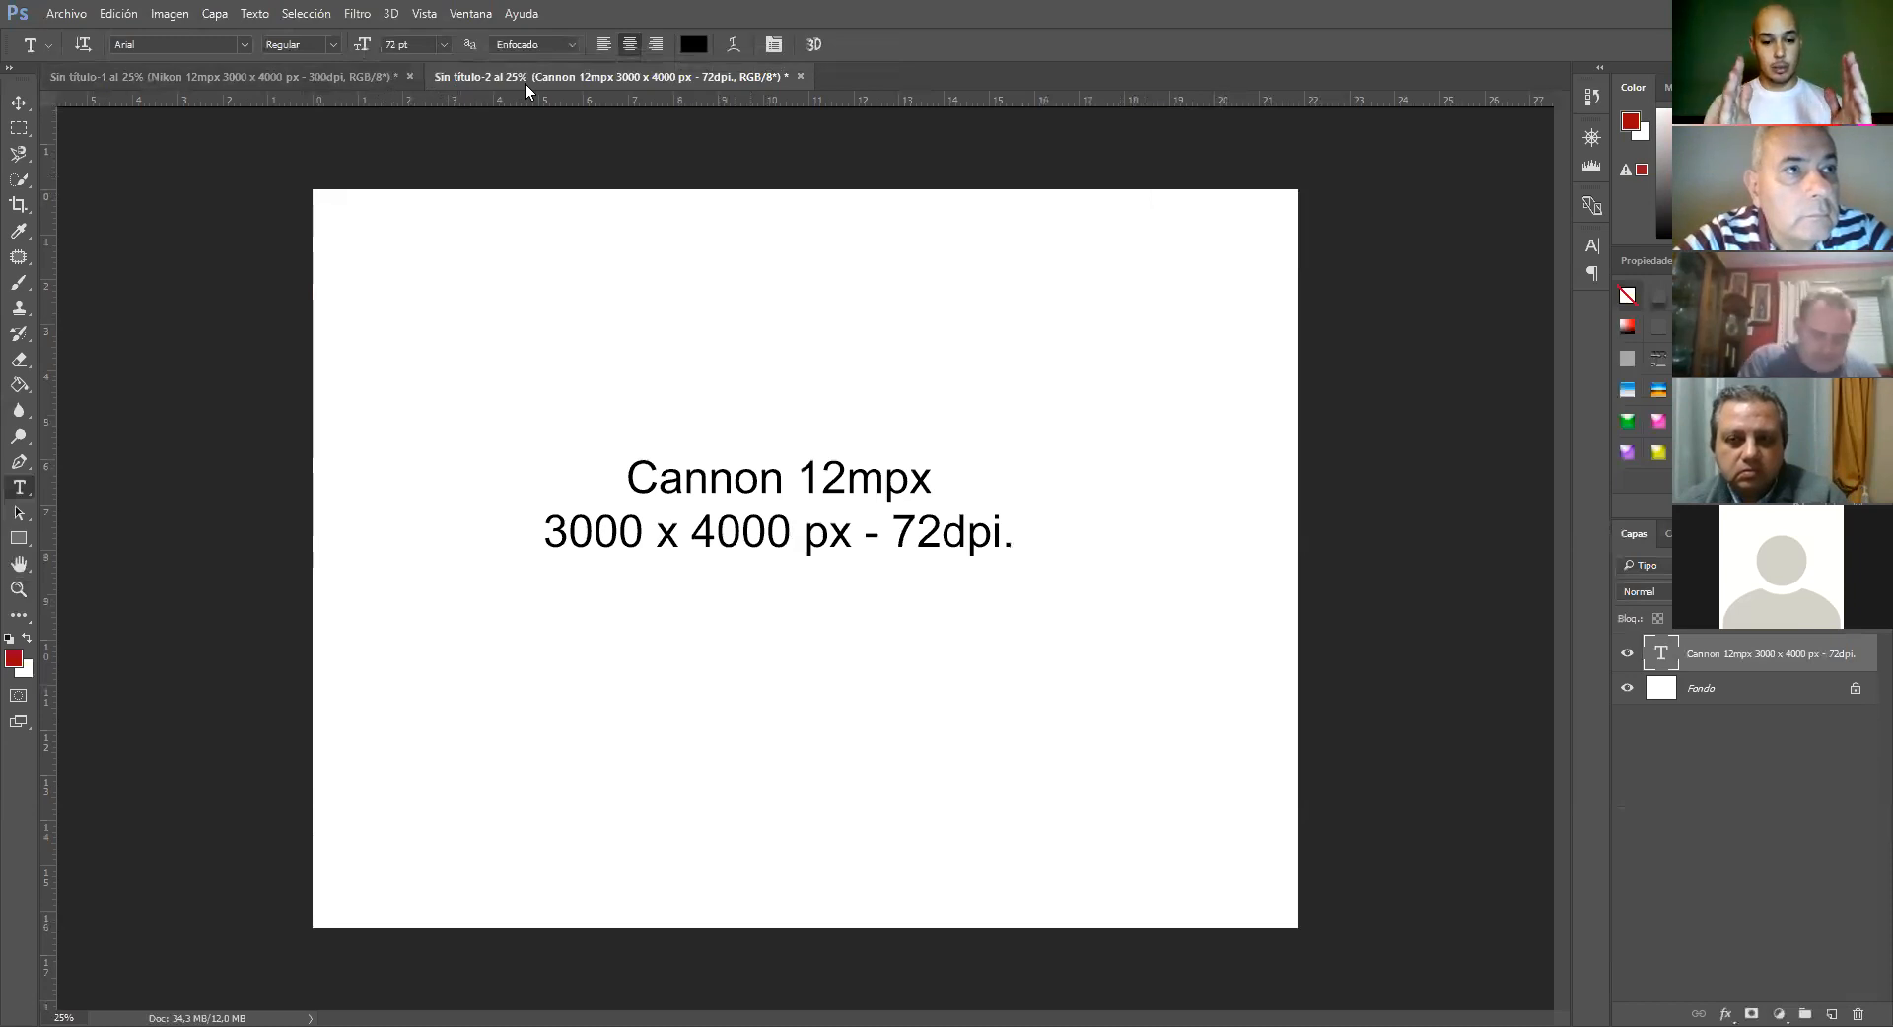
click(315, 74)
Try a resolution of 72 pixels/inch with resampling (Remuestrear) off in the Nikon document's Image Size dialog
click(169, 13)
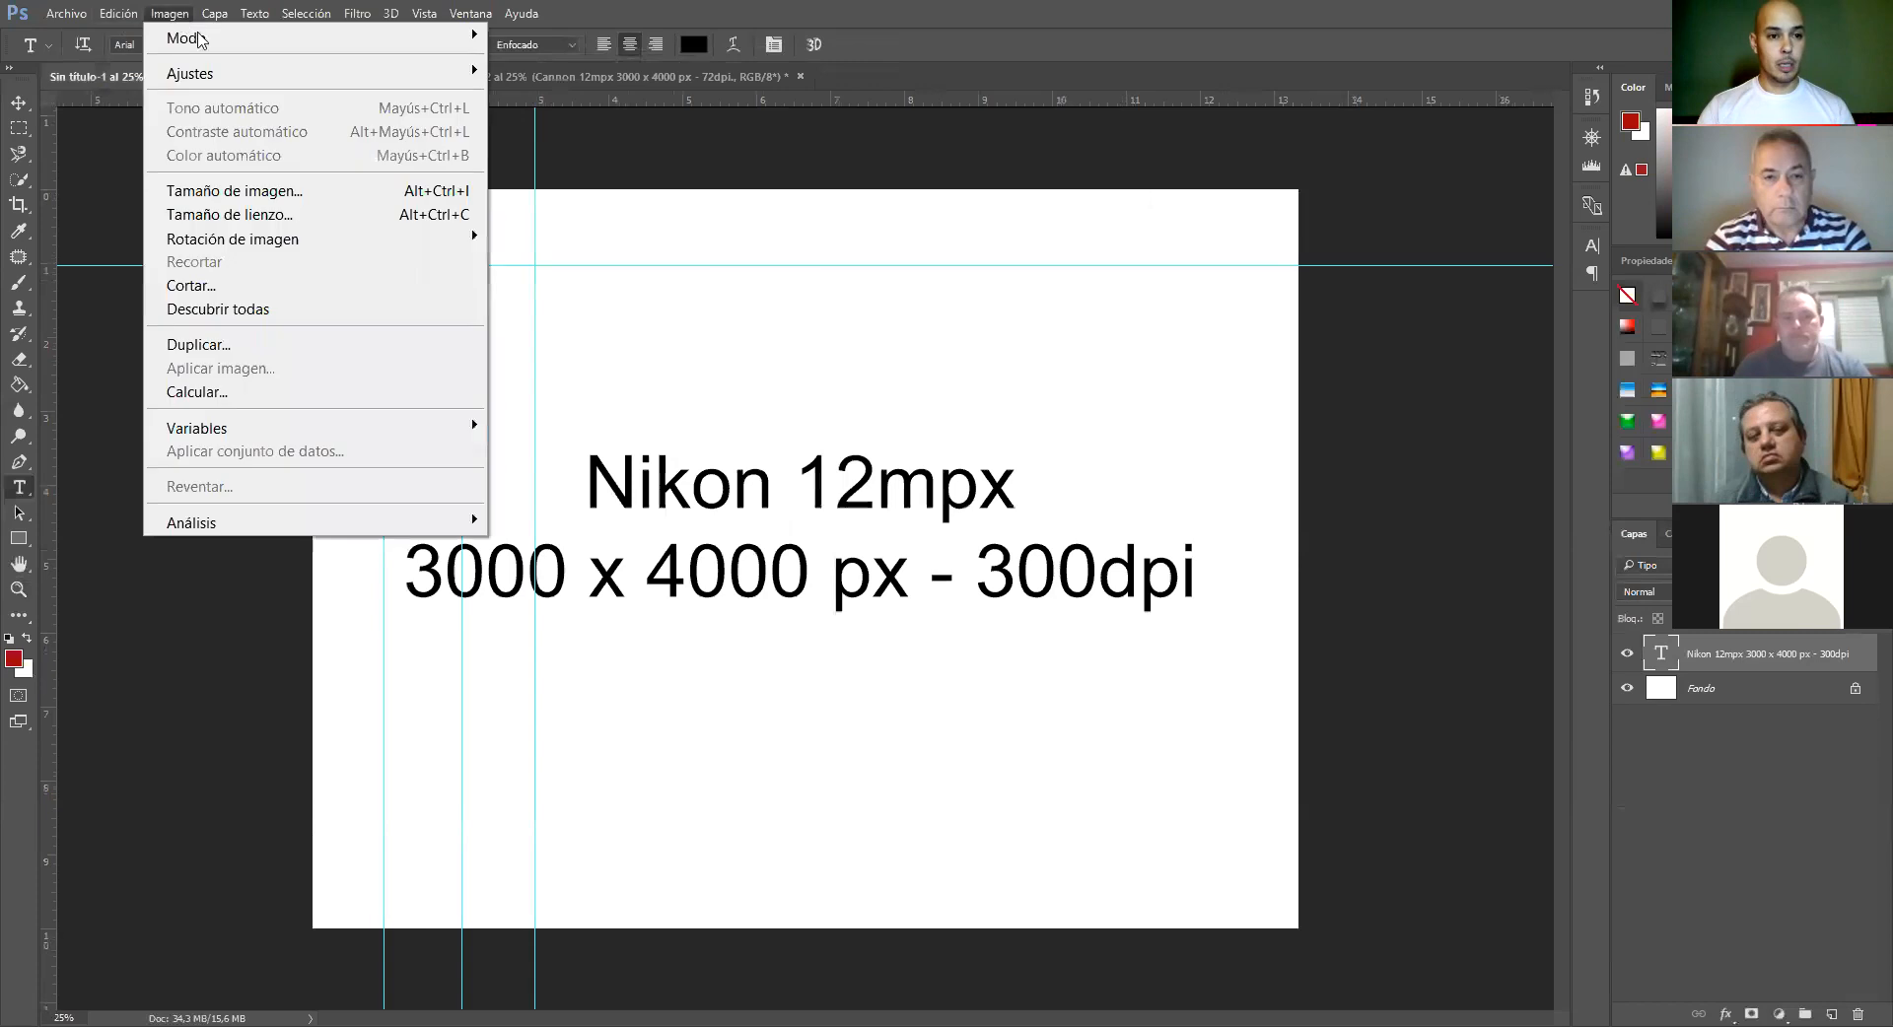
click(220, 191)
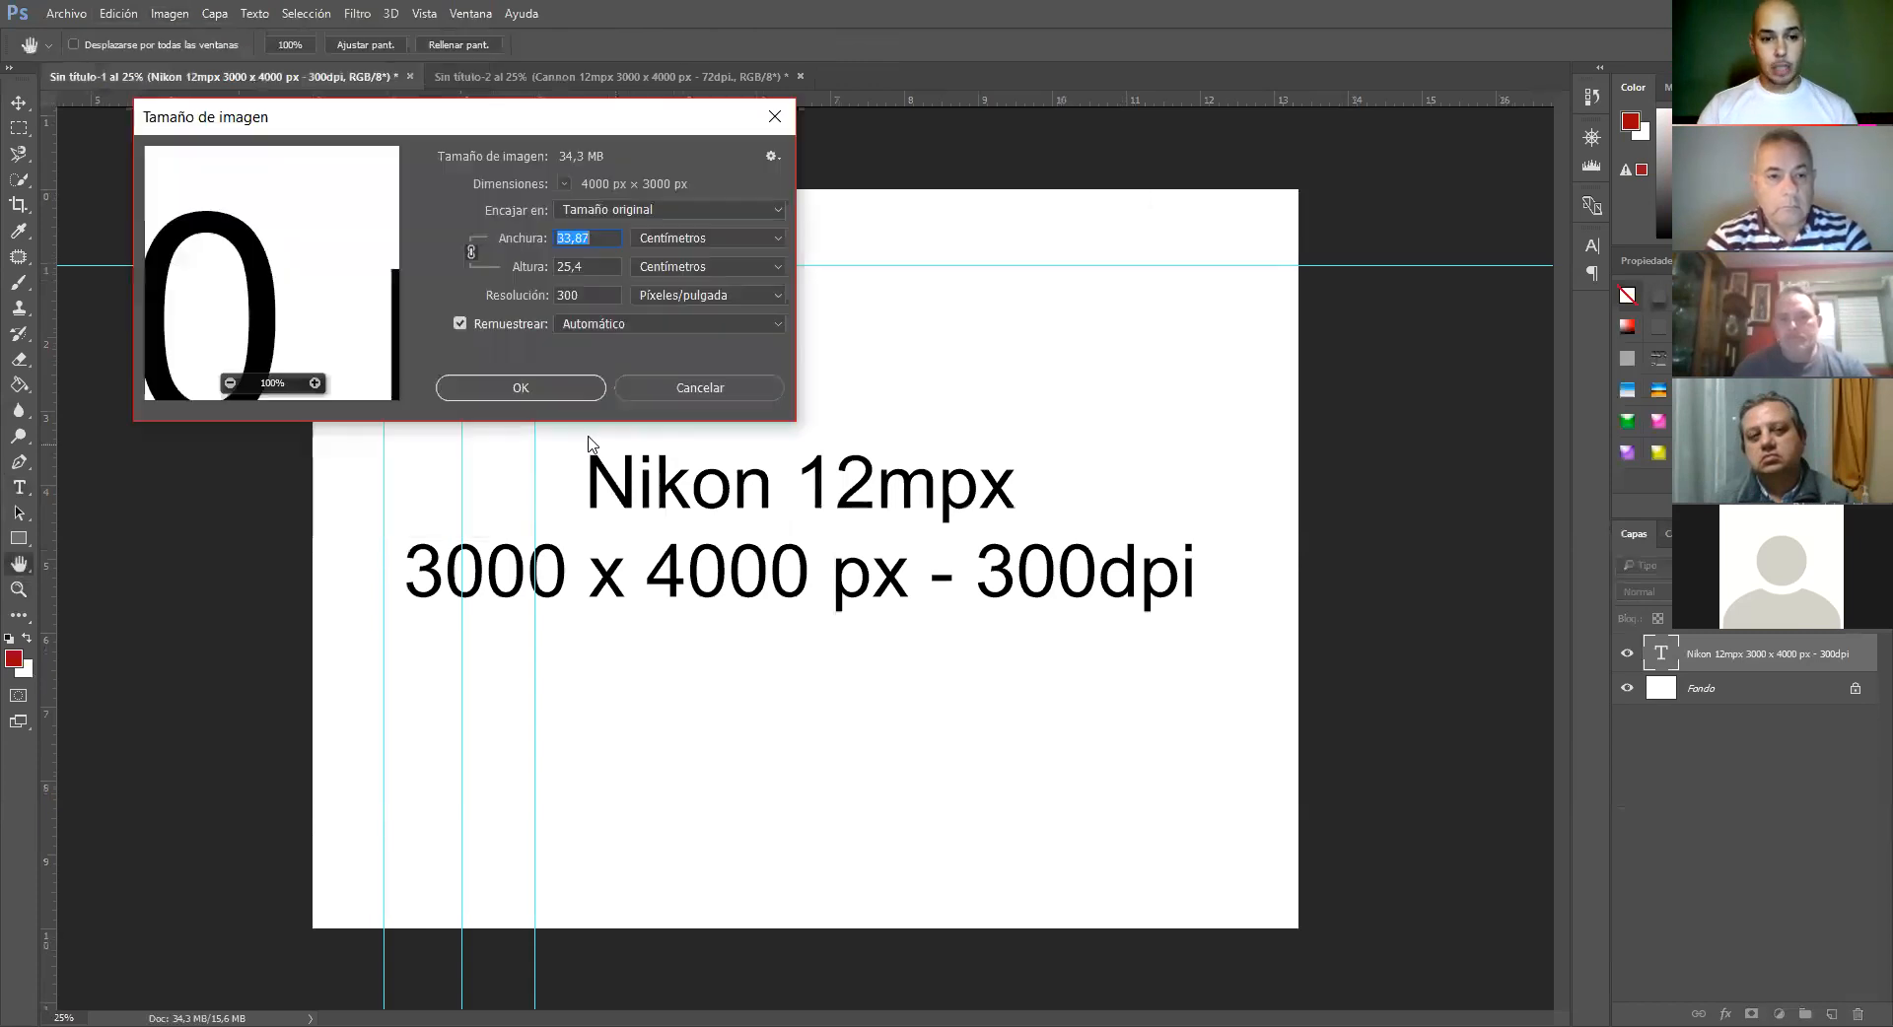
click(485, 322)
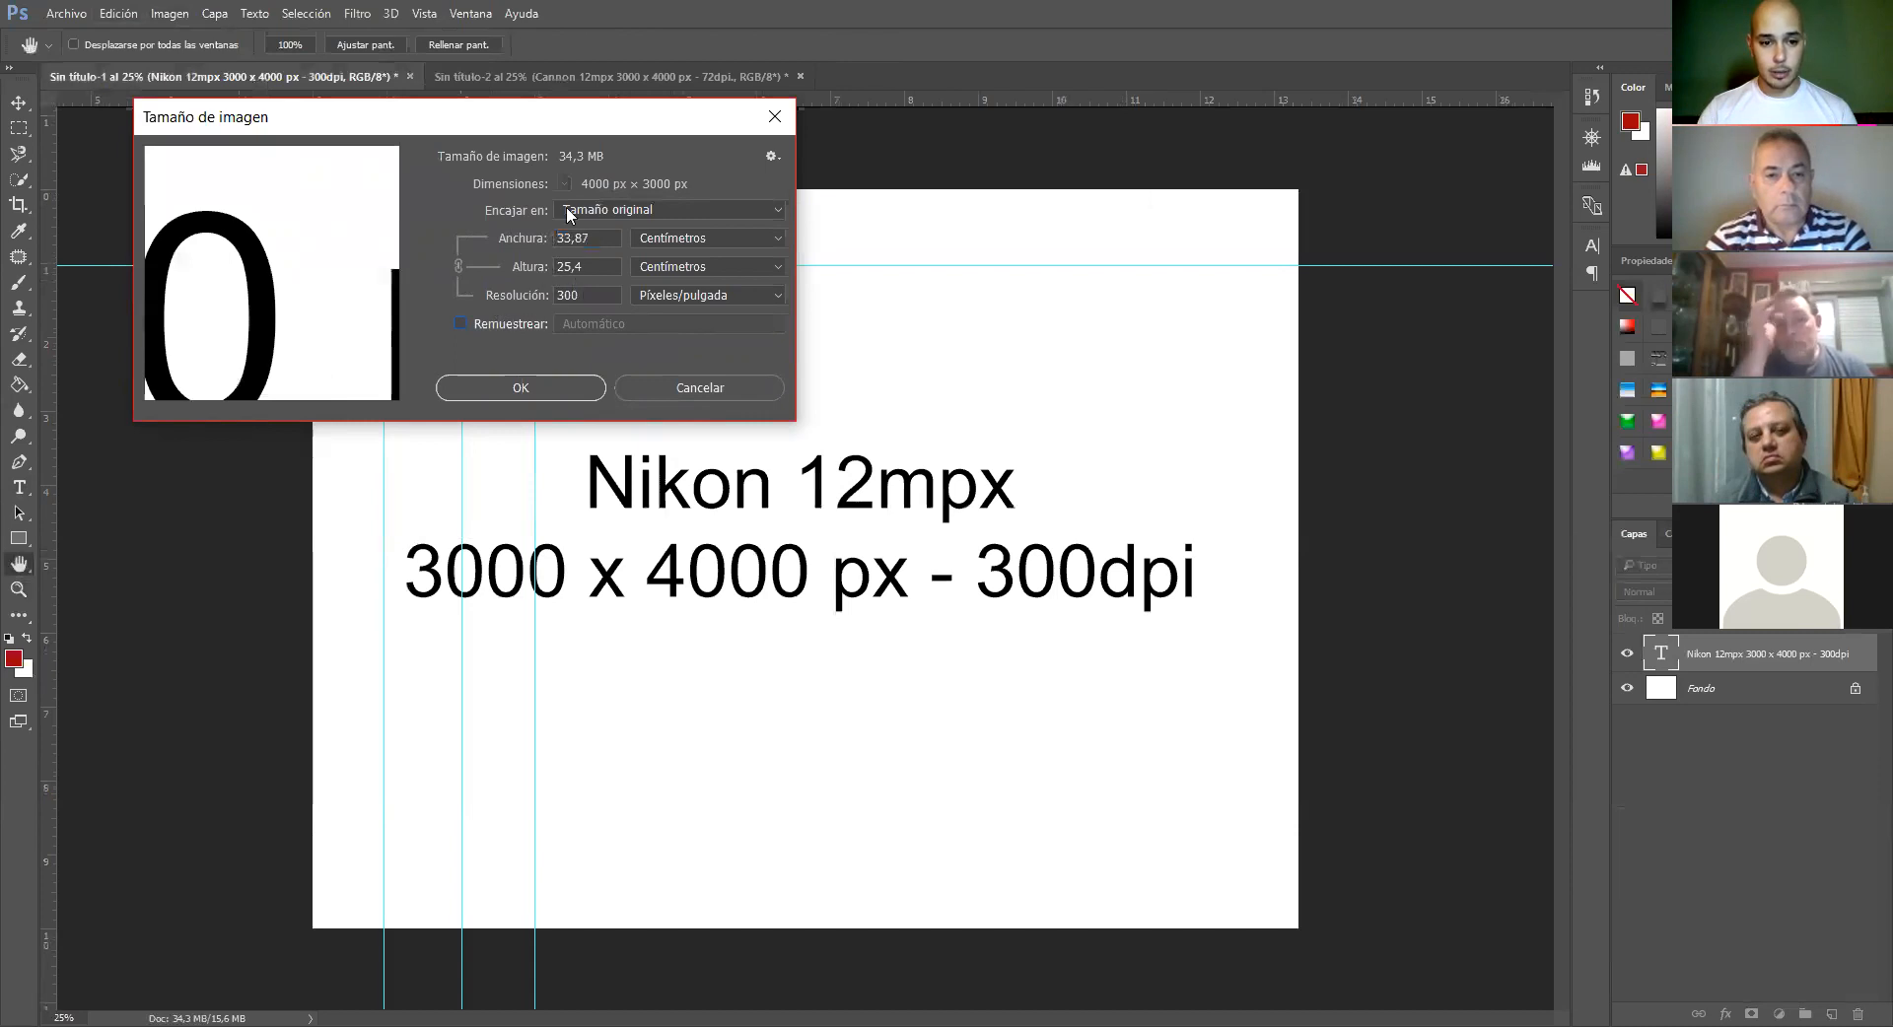
double_click(584, 297)
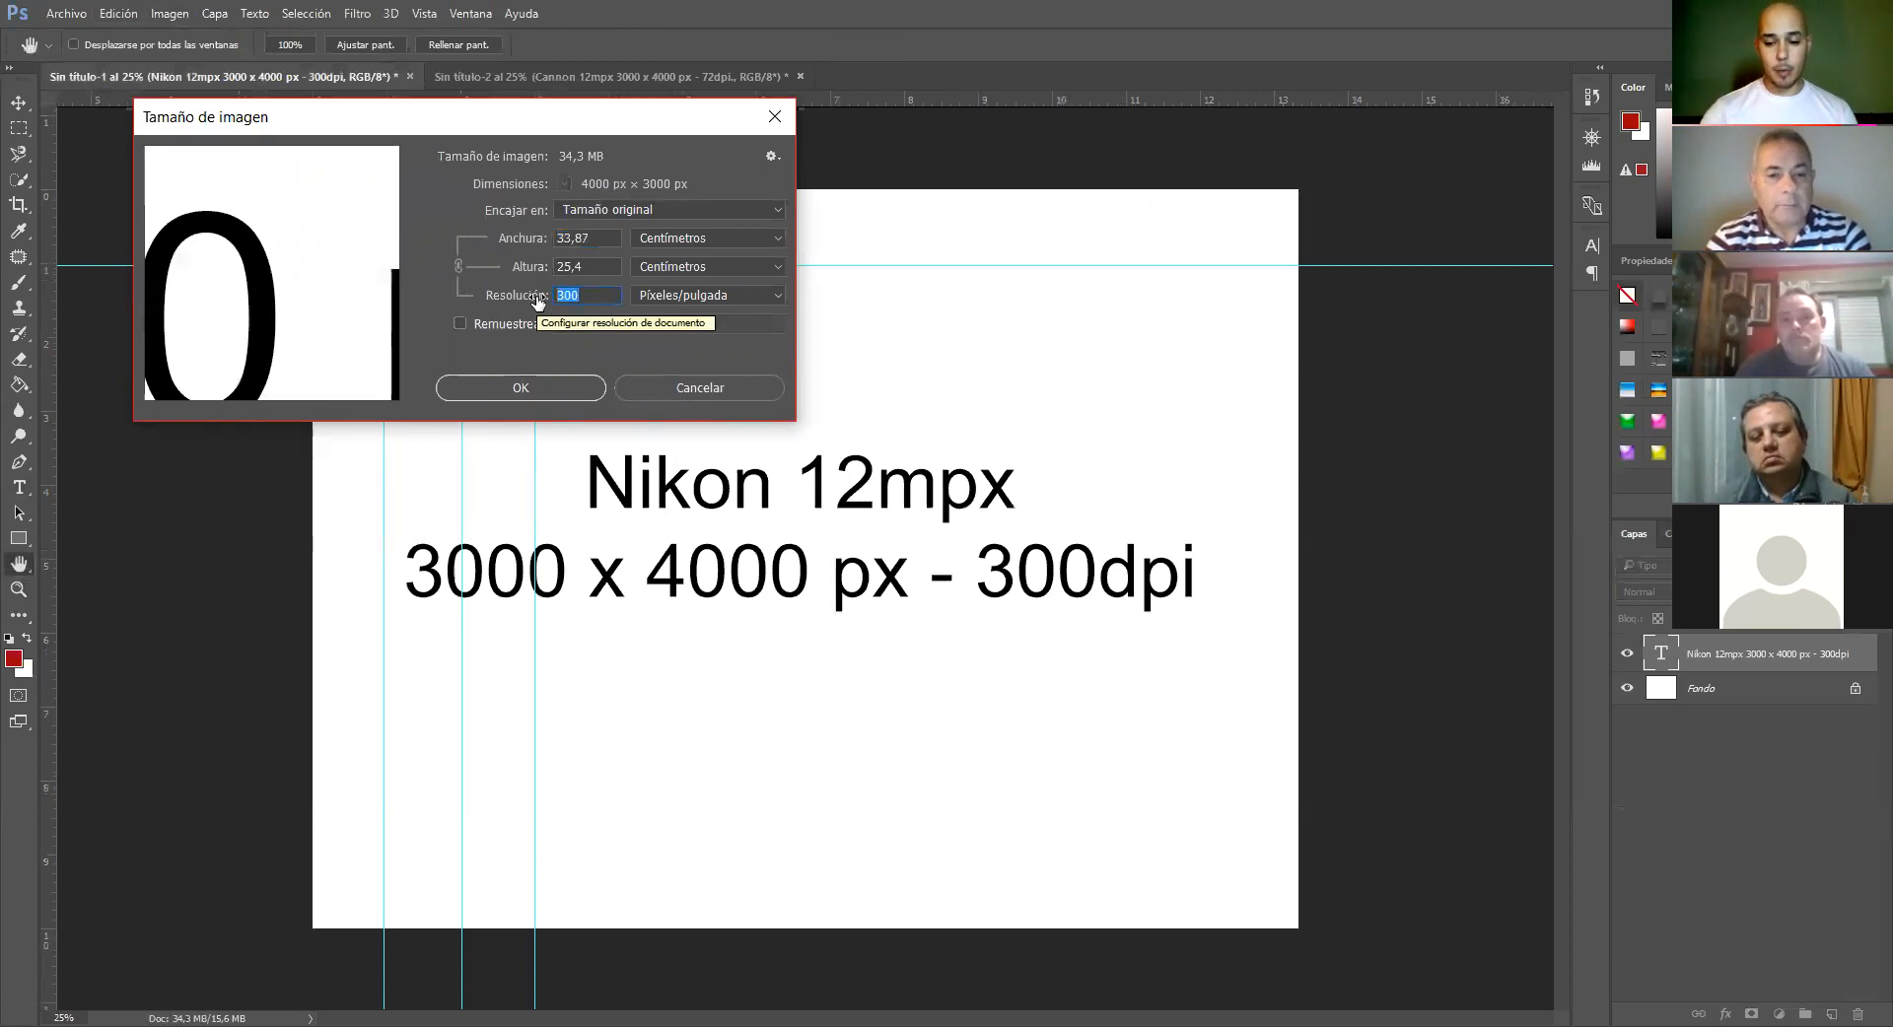
text(72)
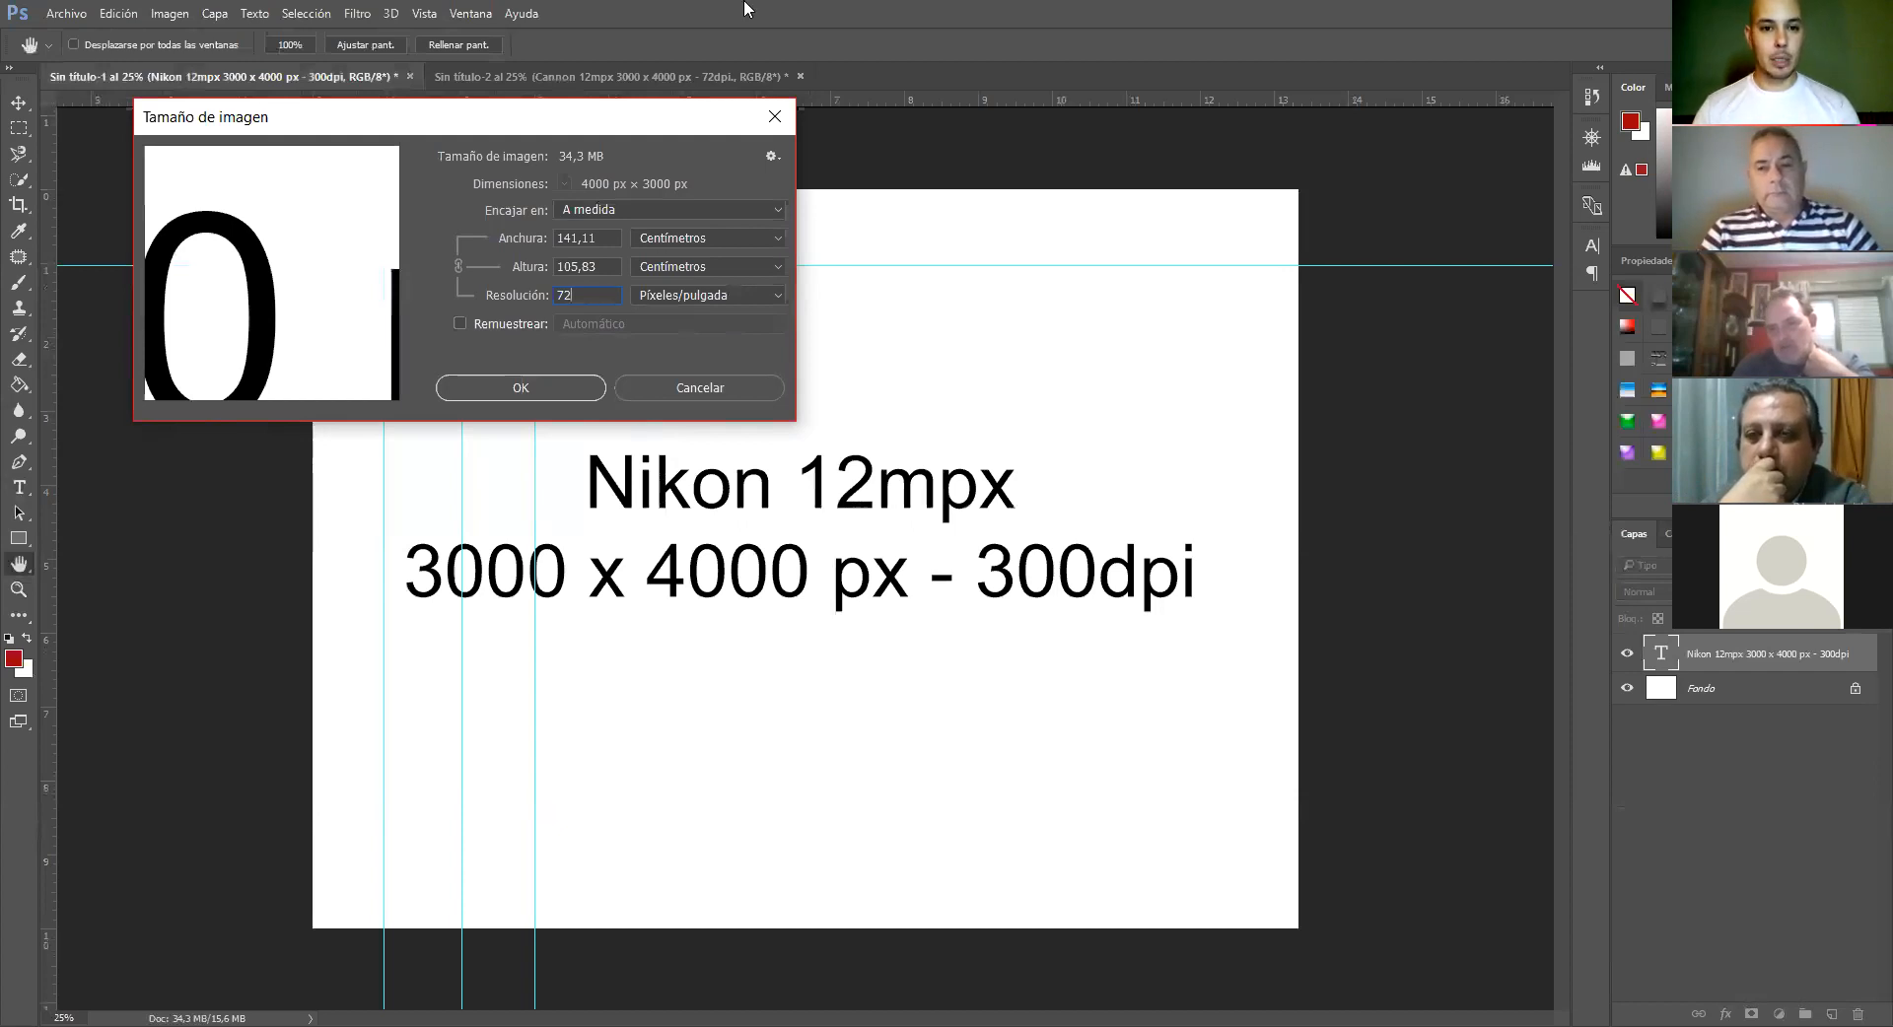
key(Return)
Close the Cannon document without saving its changes
click(749, 76)
key(ctrl+w)
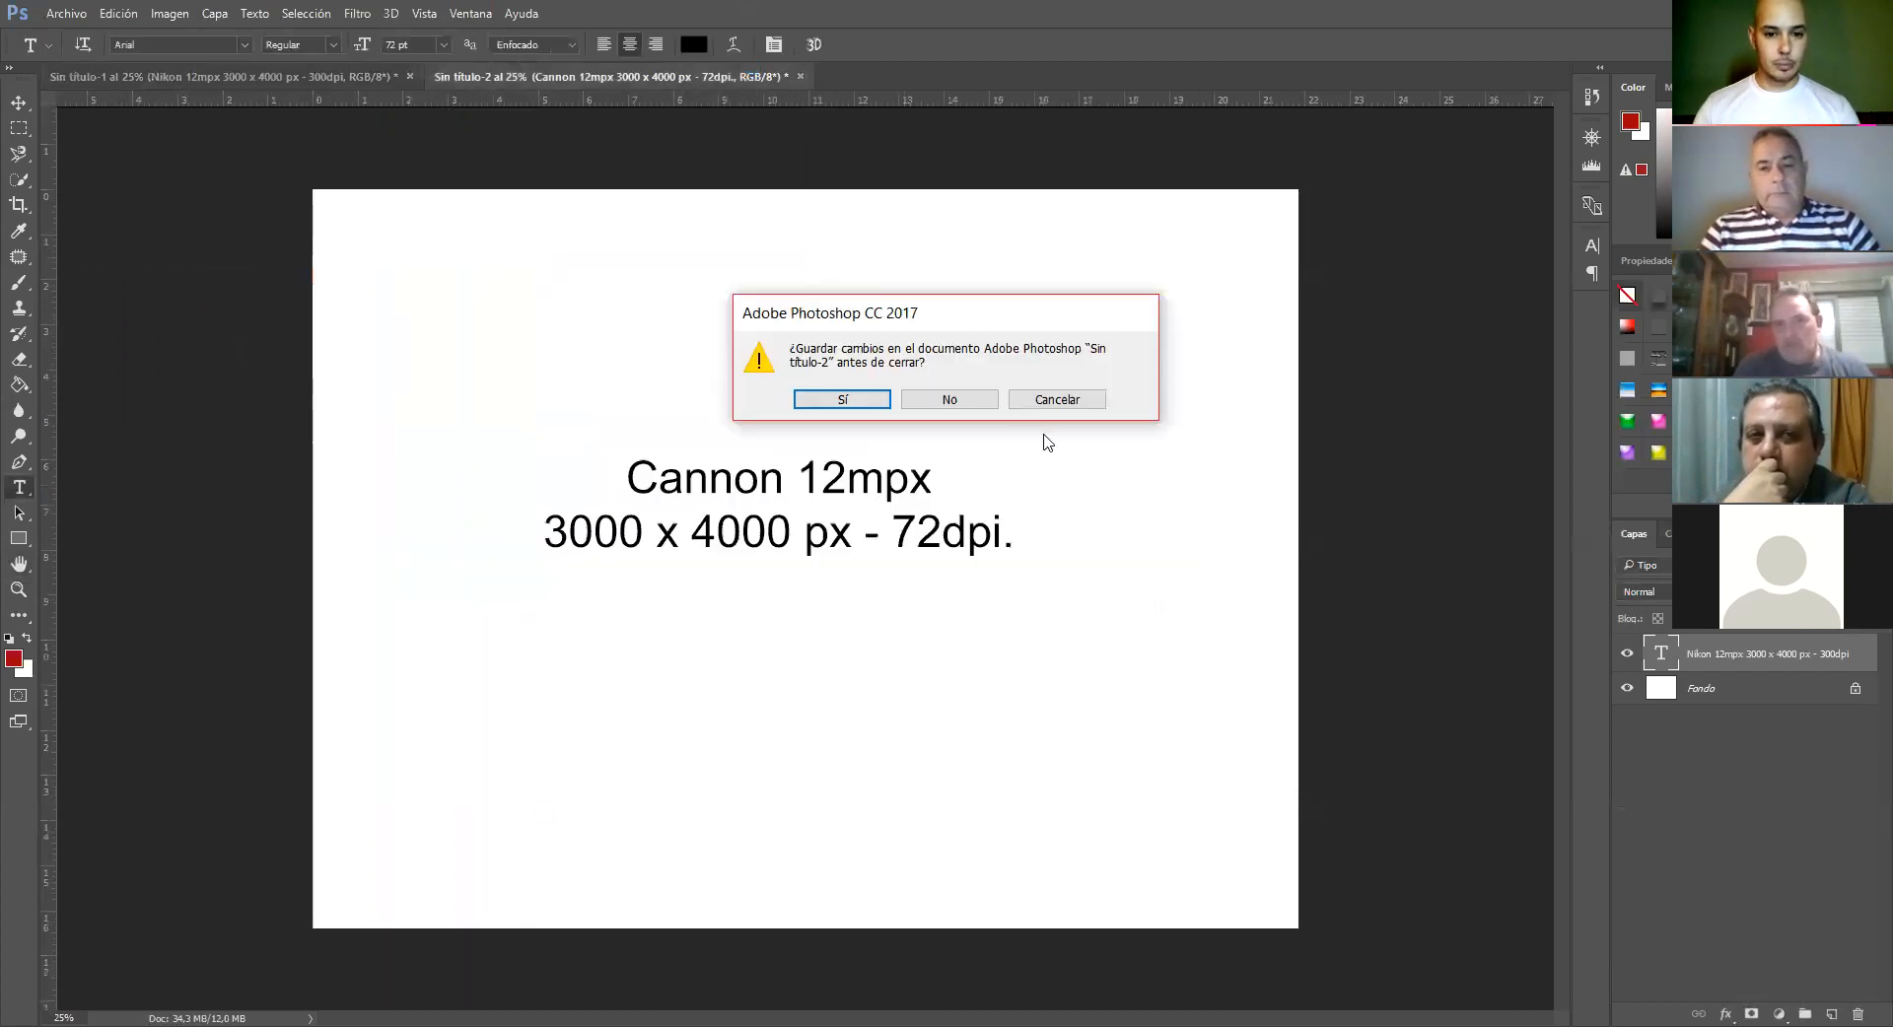
click(974, 401)
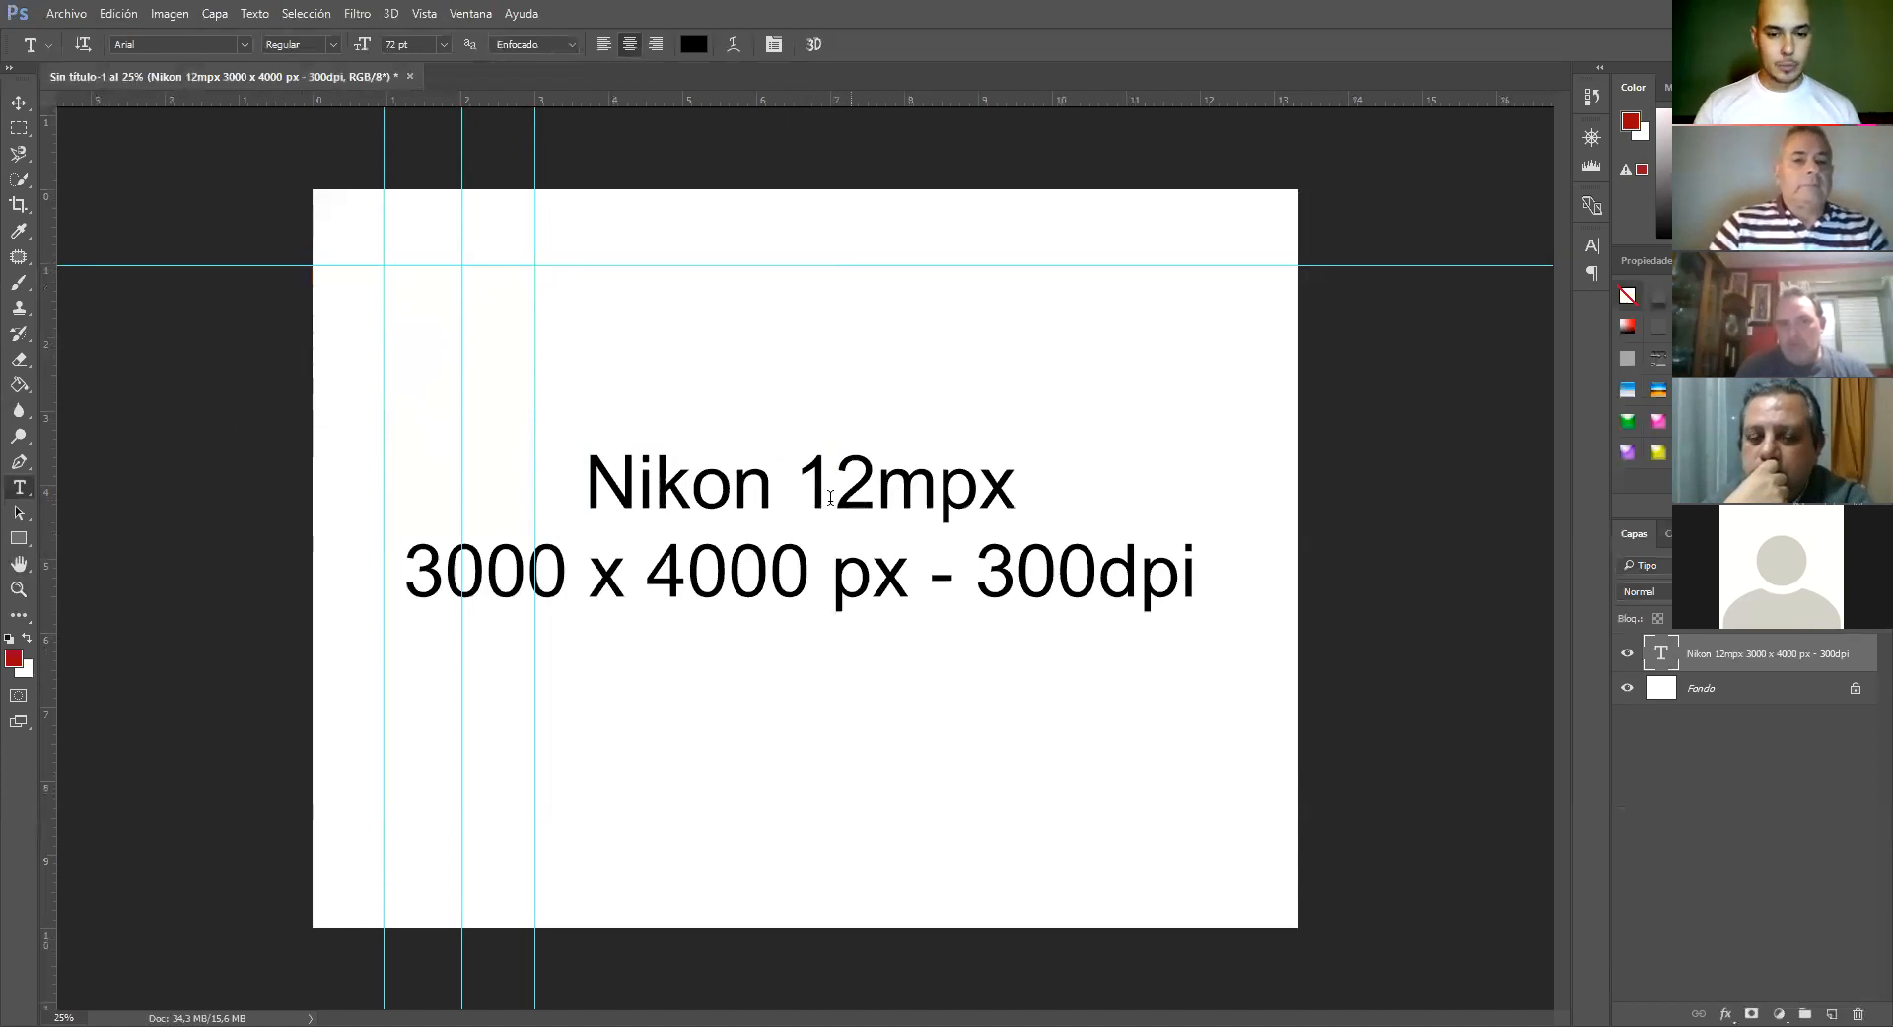
Delete the word "Nikon" from the first line of the remaining document's text
click(628, 481)
drag(795, 483, 456, 461)
key(BackSpace)
click(1060, 684)
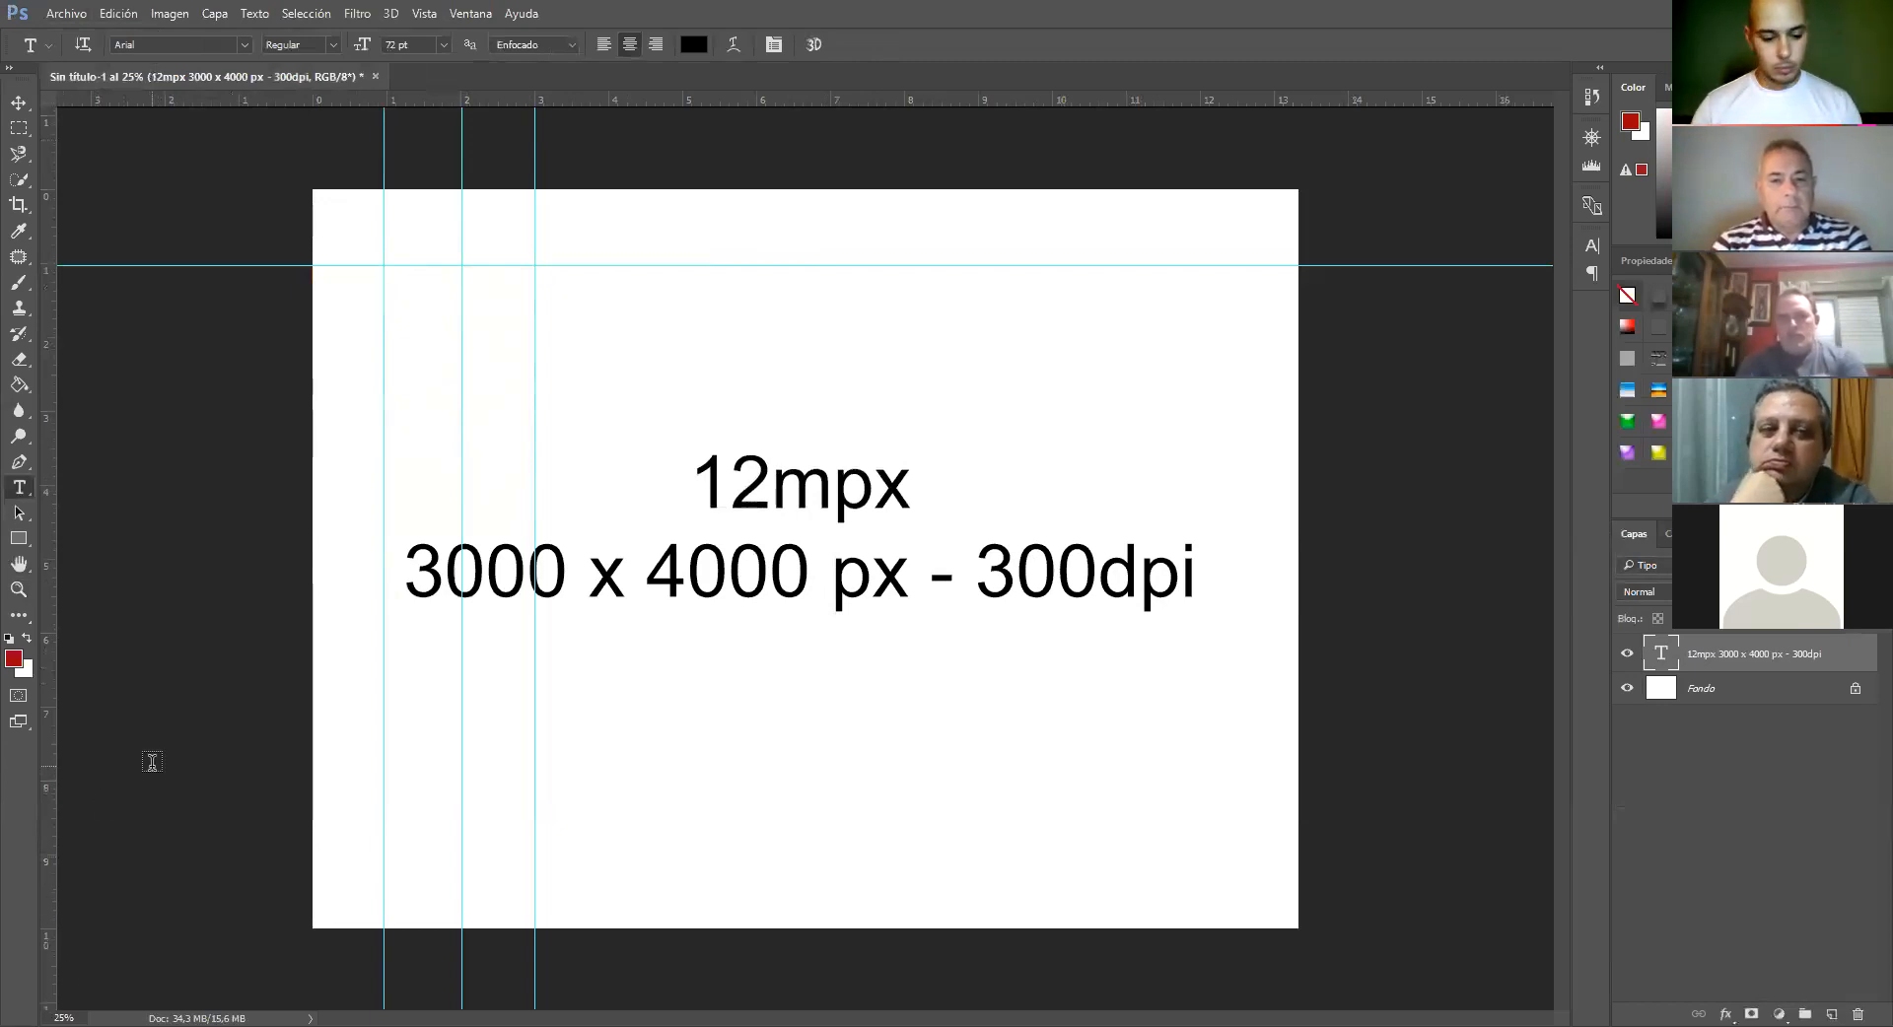
View the document at 100% and change its resolution to 72 pixels/inch with resampling (Remuestrear) off
key(ctrl+1)
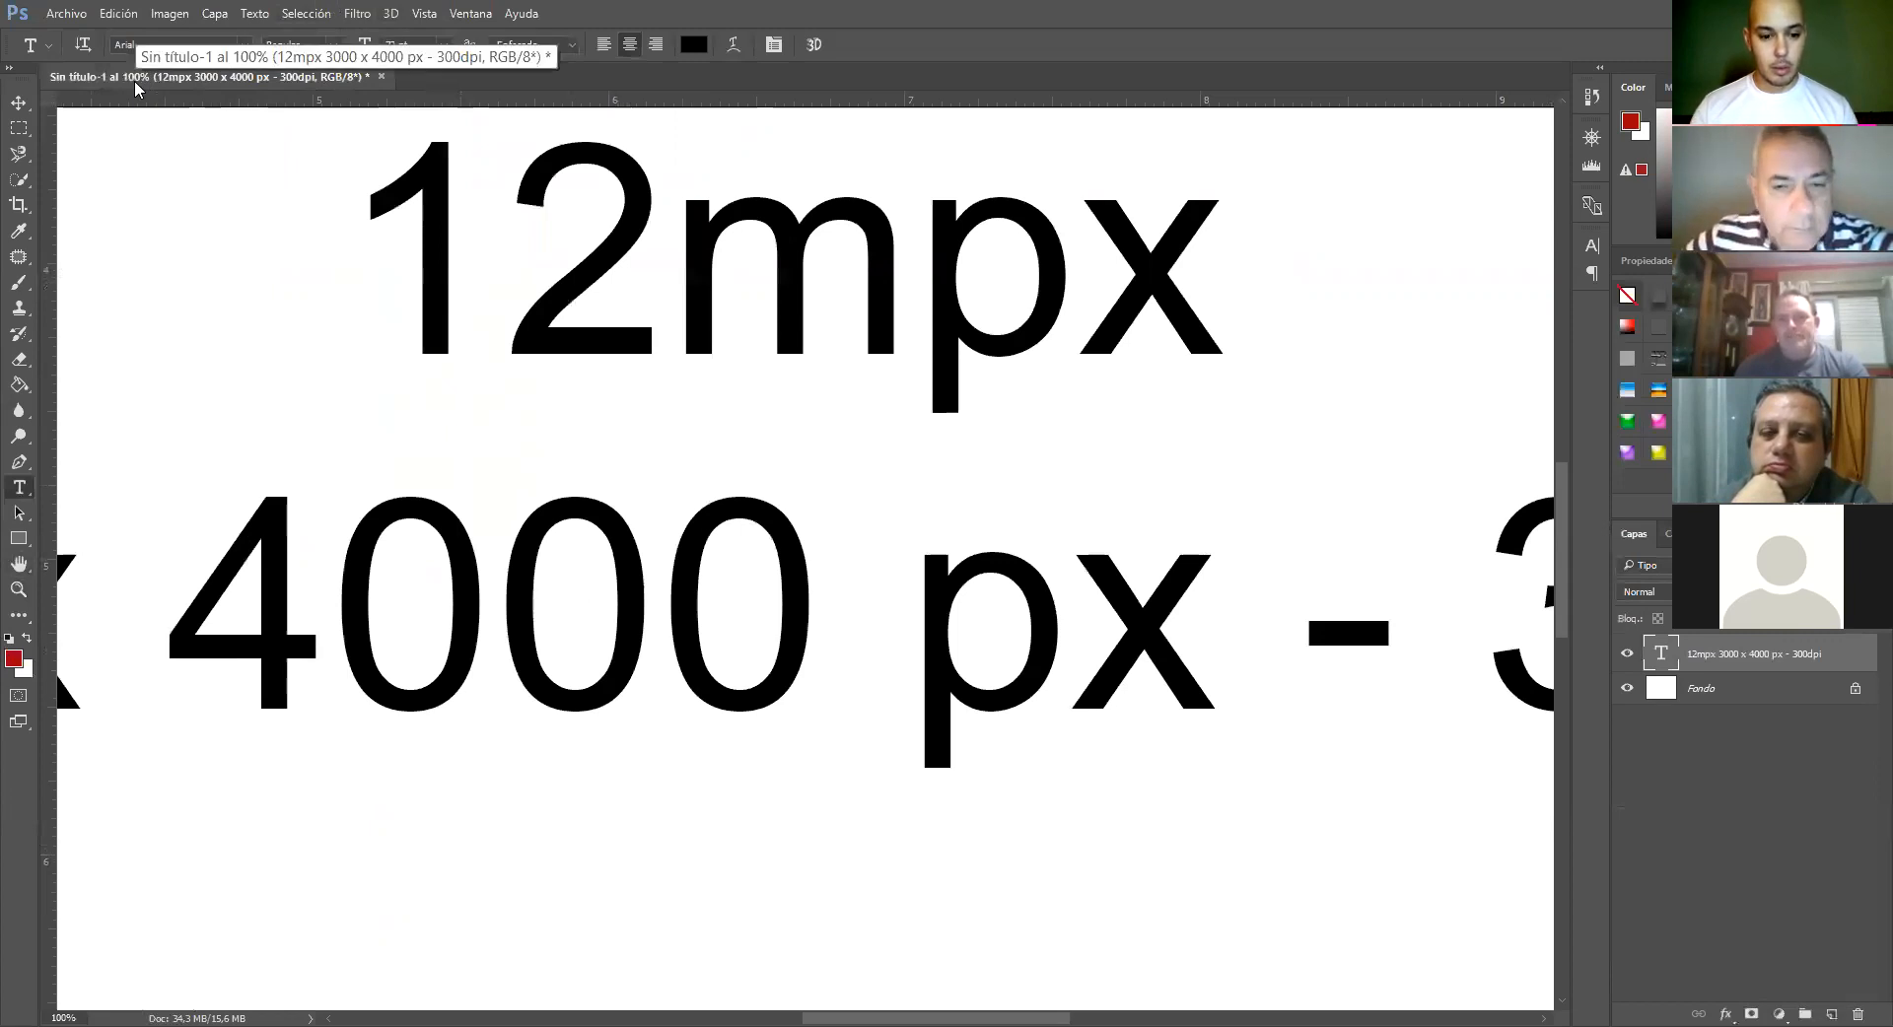
click(169, 14)
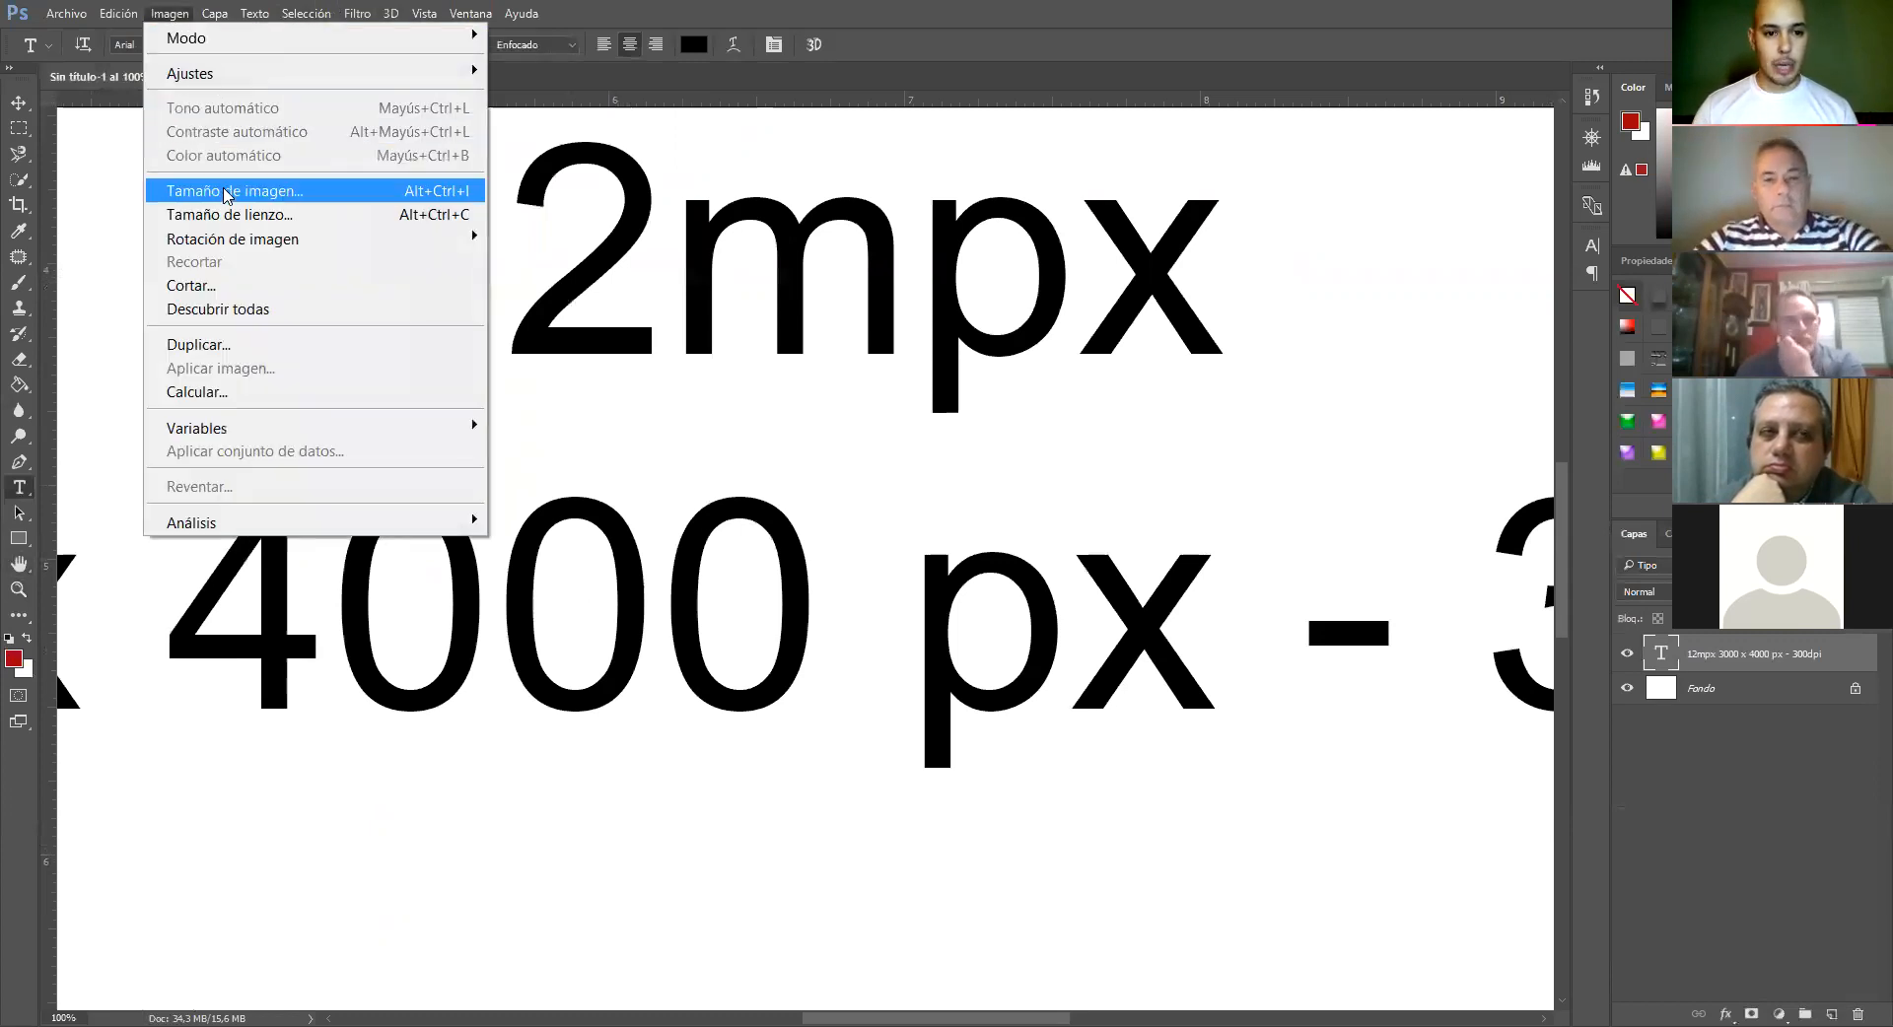
click(226, 192)
click(508, 327)
text(72)
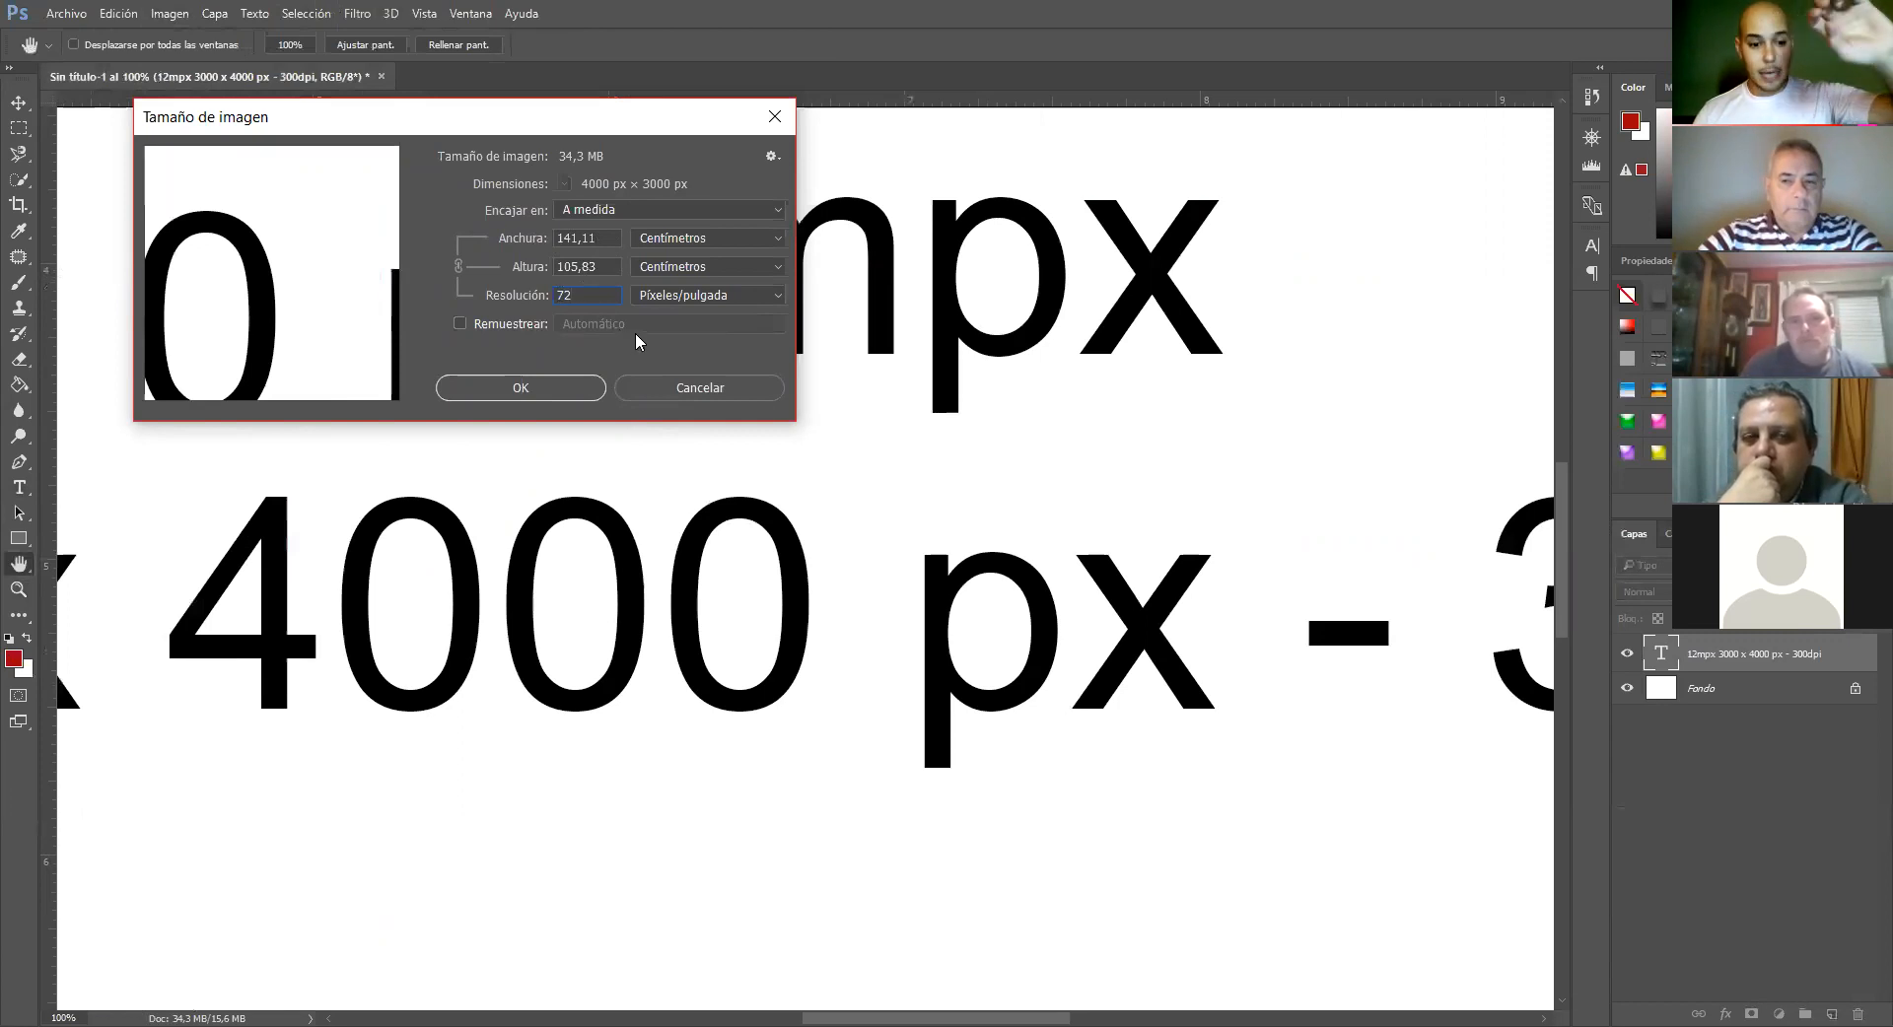
click(544, 386)
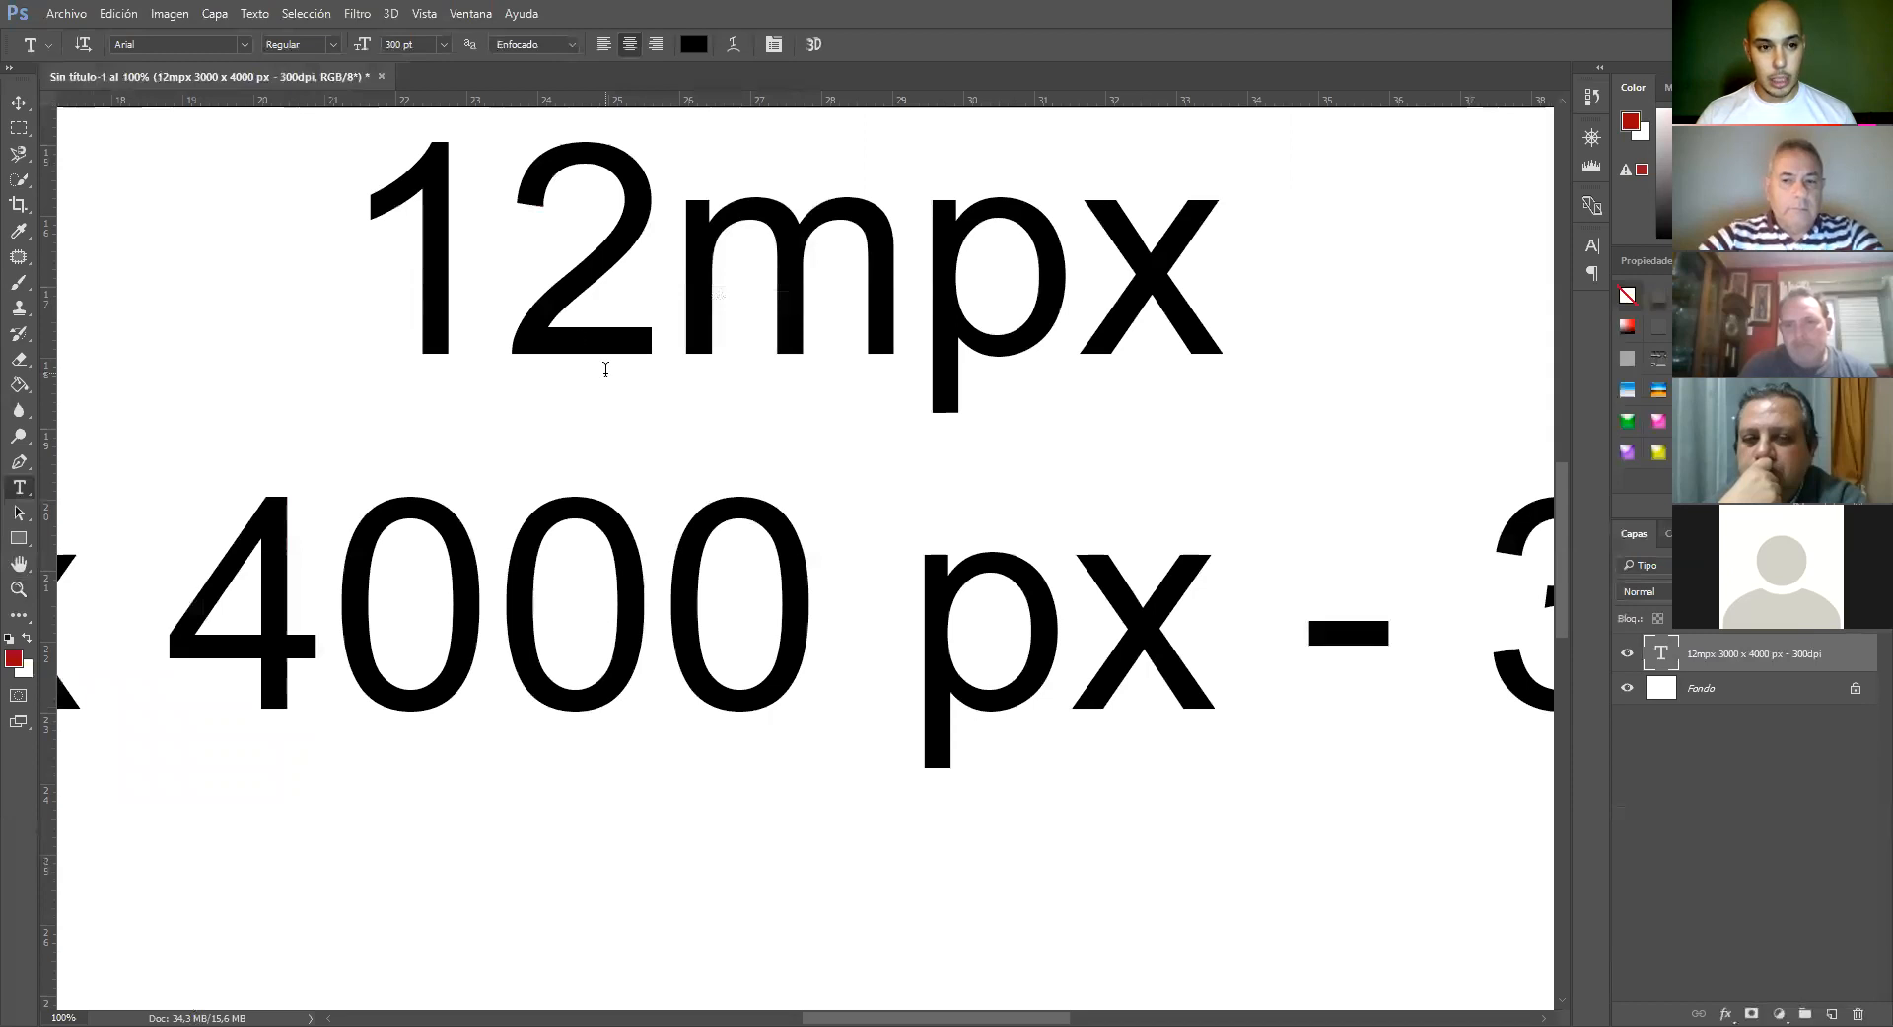
Undo the resolution change
key(ctrl+z)
key(ctrl+z)
key(ctrl+z)
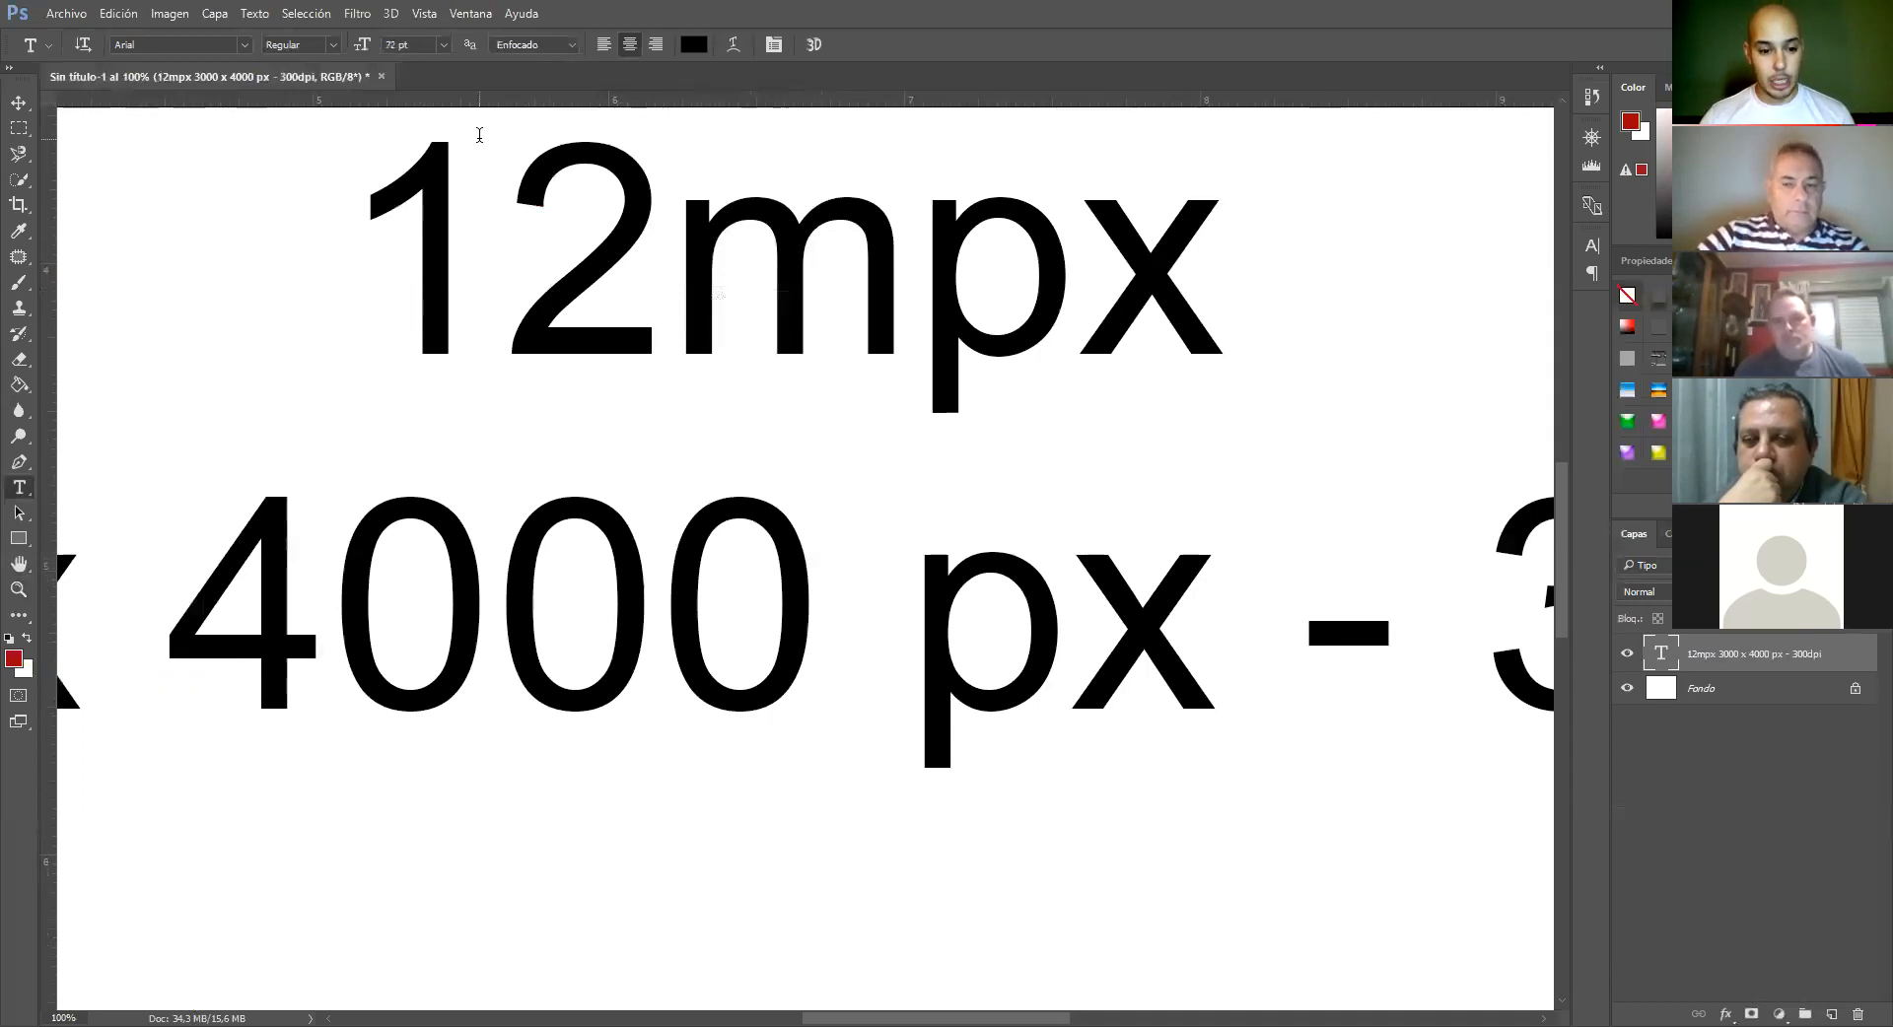
Display the document at its print size (Tamaño de impresión) with the Zoom tool
right_click(560, 255)
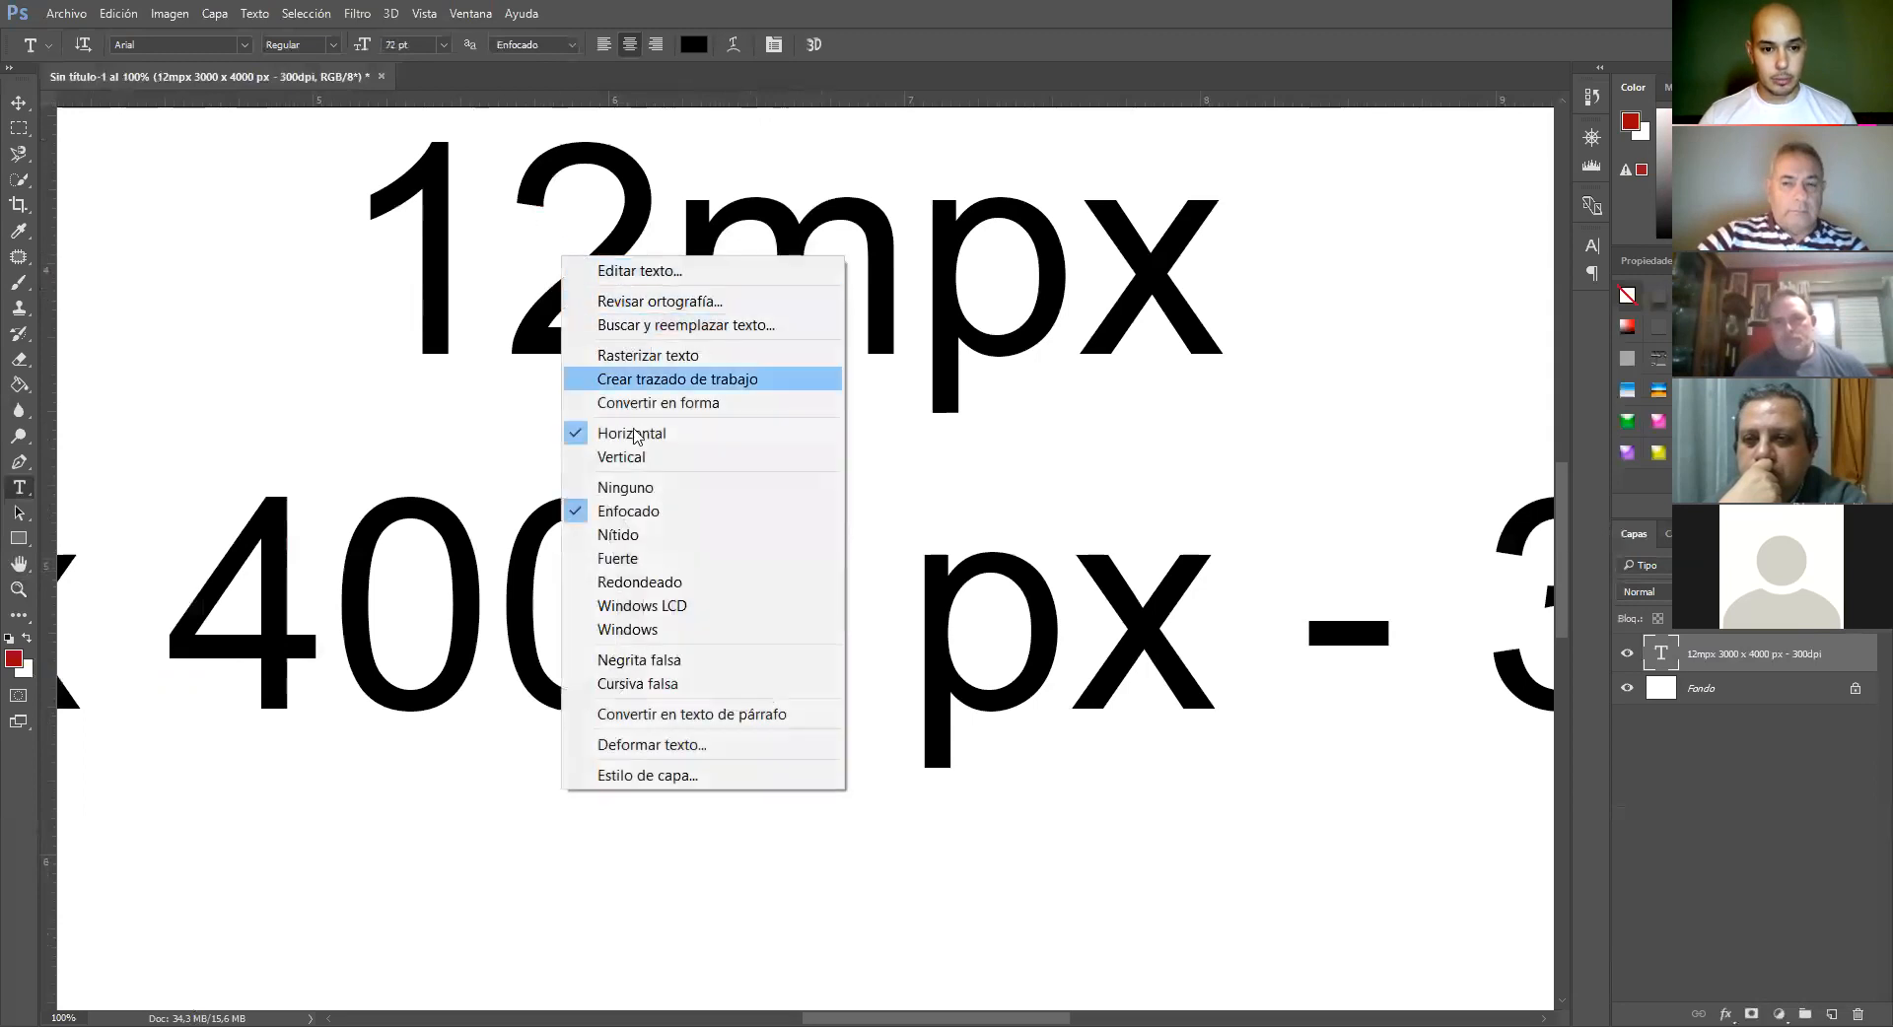
key(Escape)
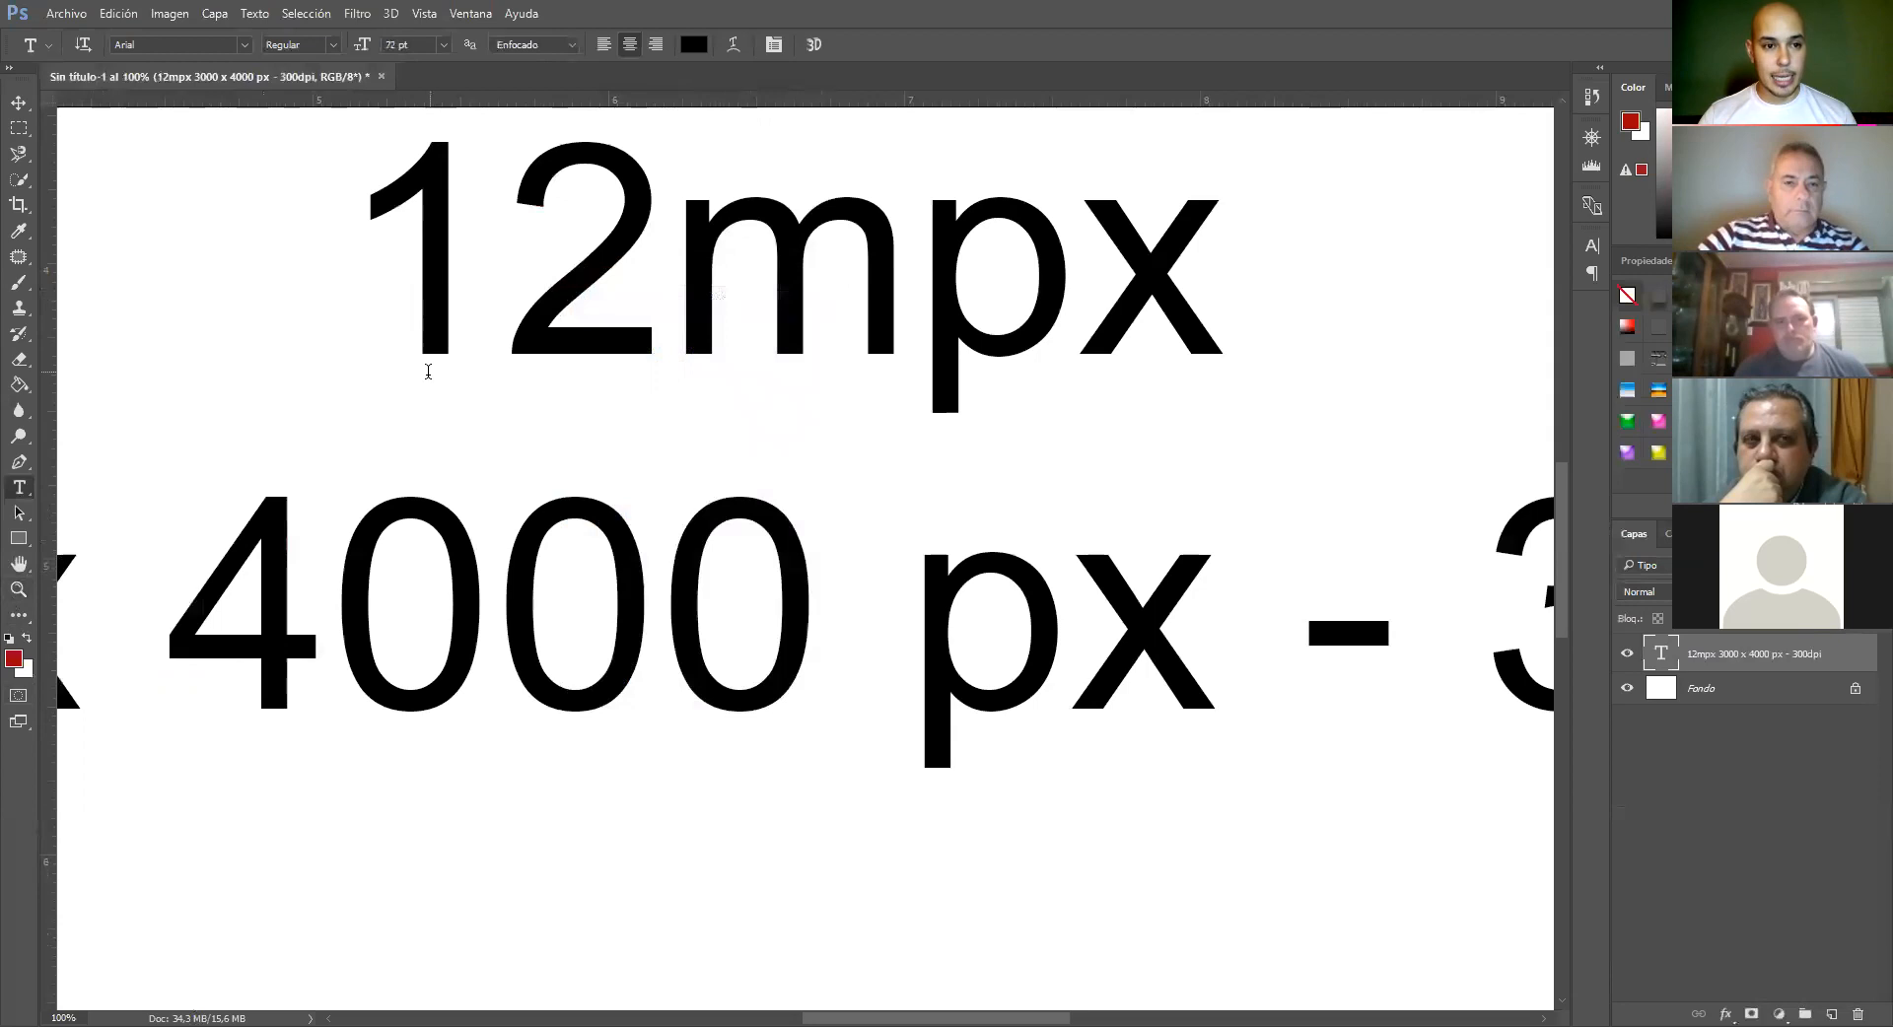
click(17, 590)
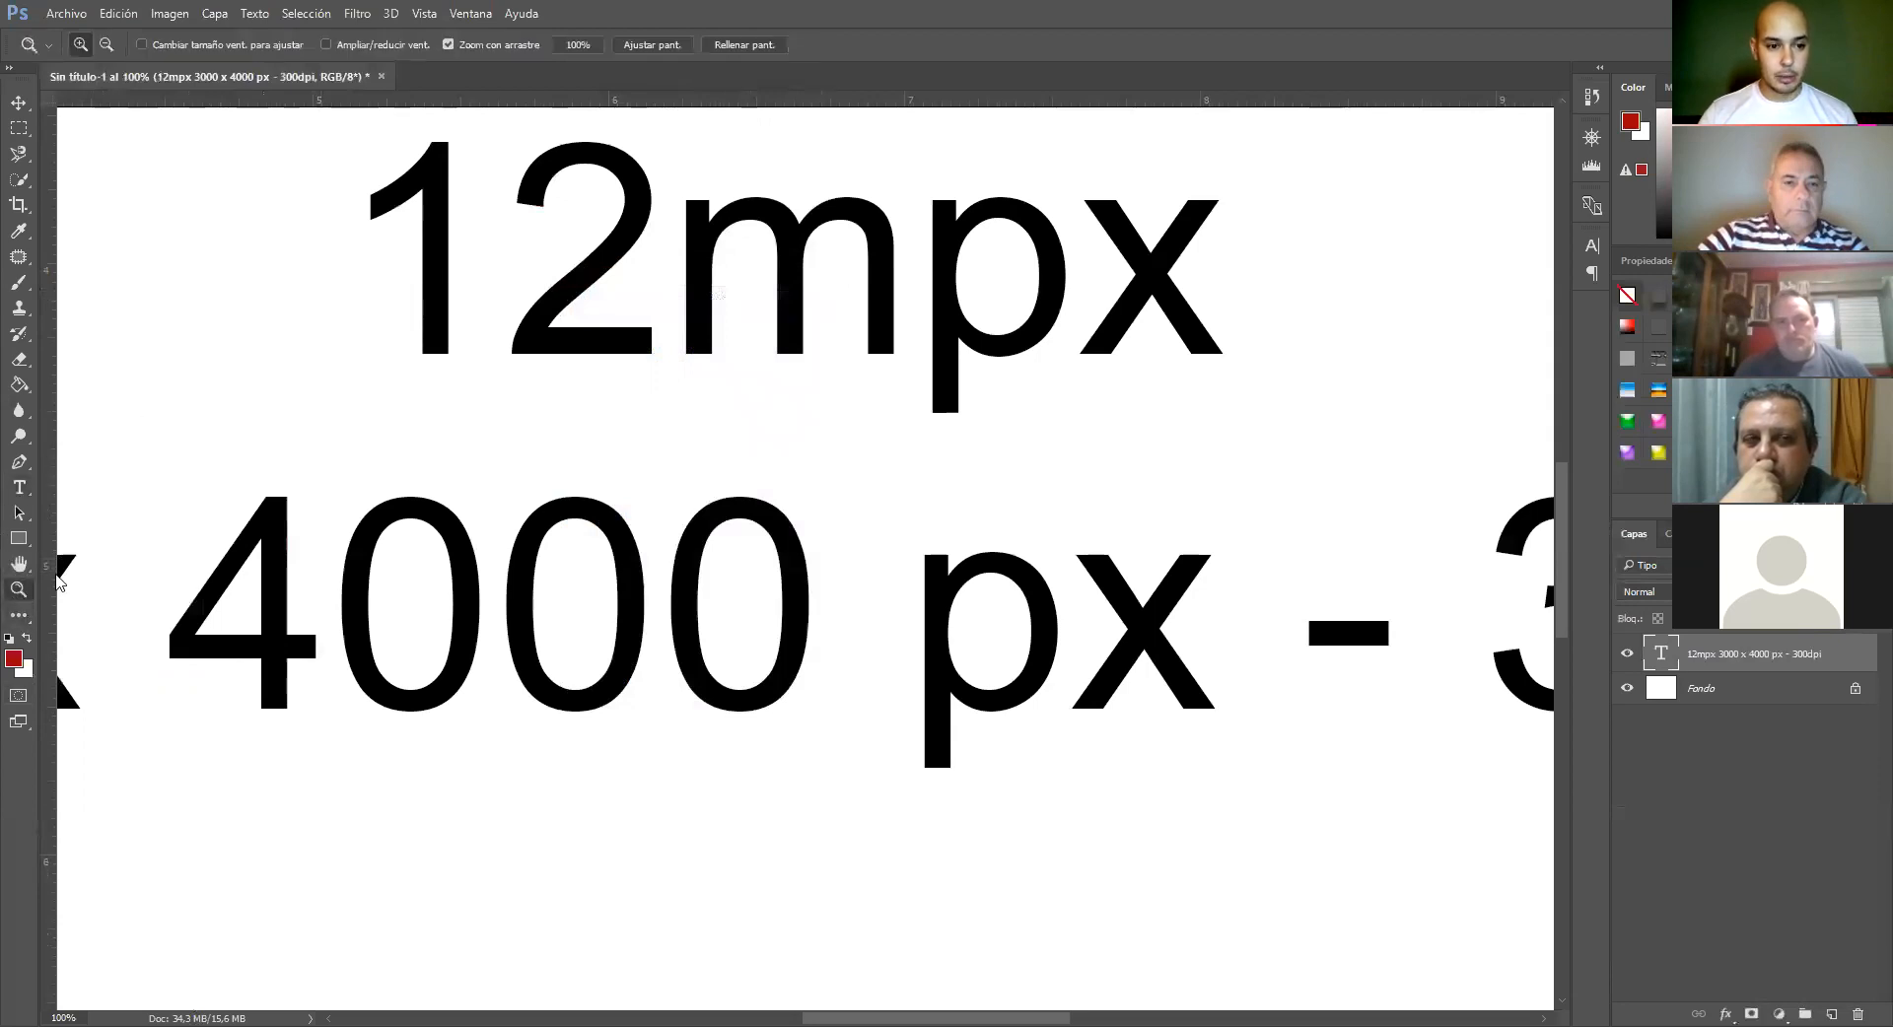
right_click(282, 512)
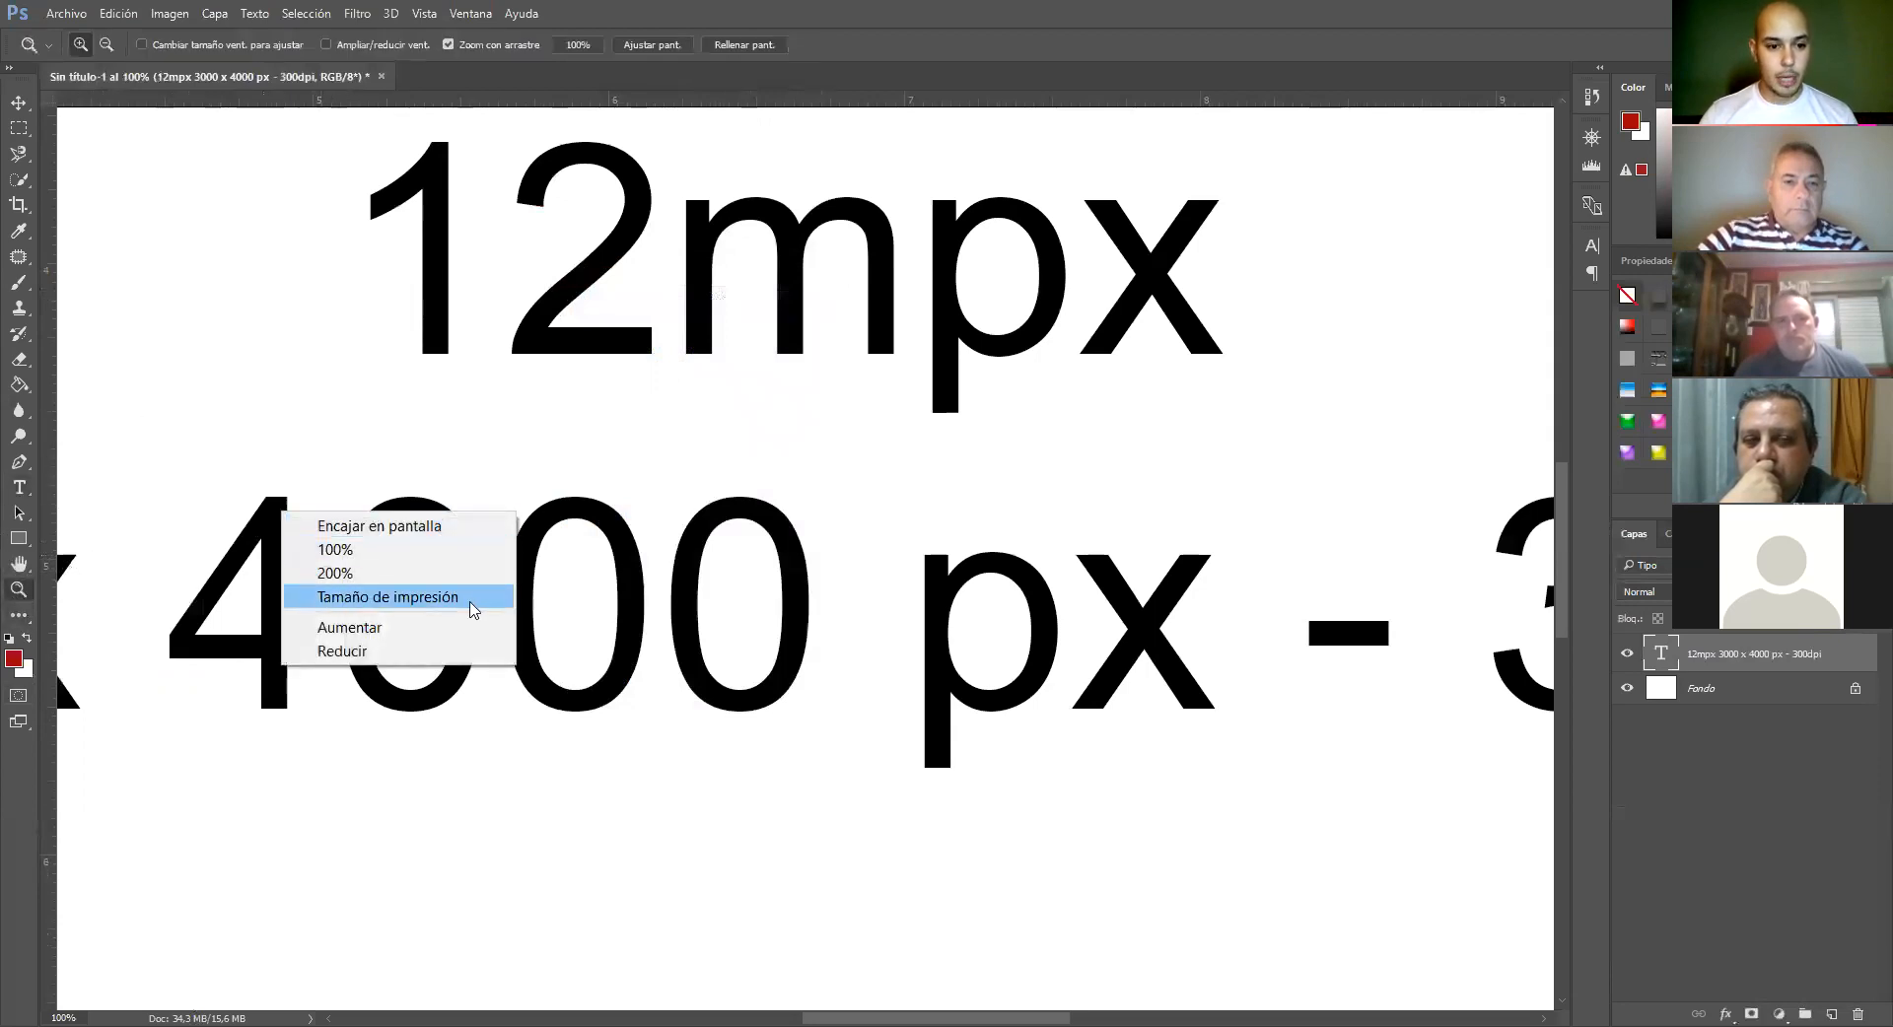
click(468, 599)
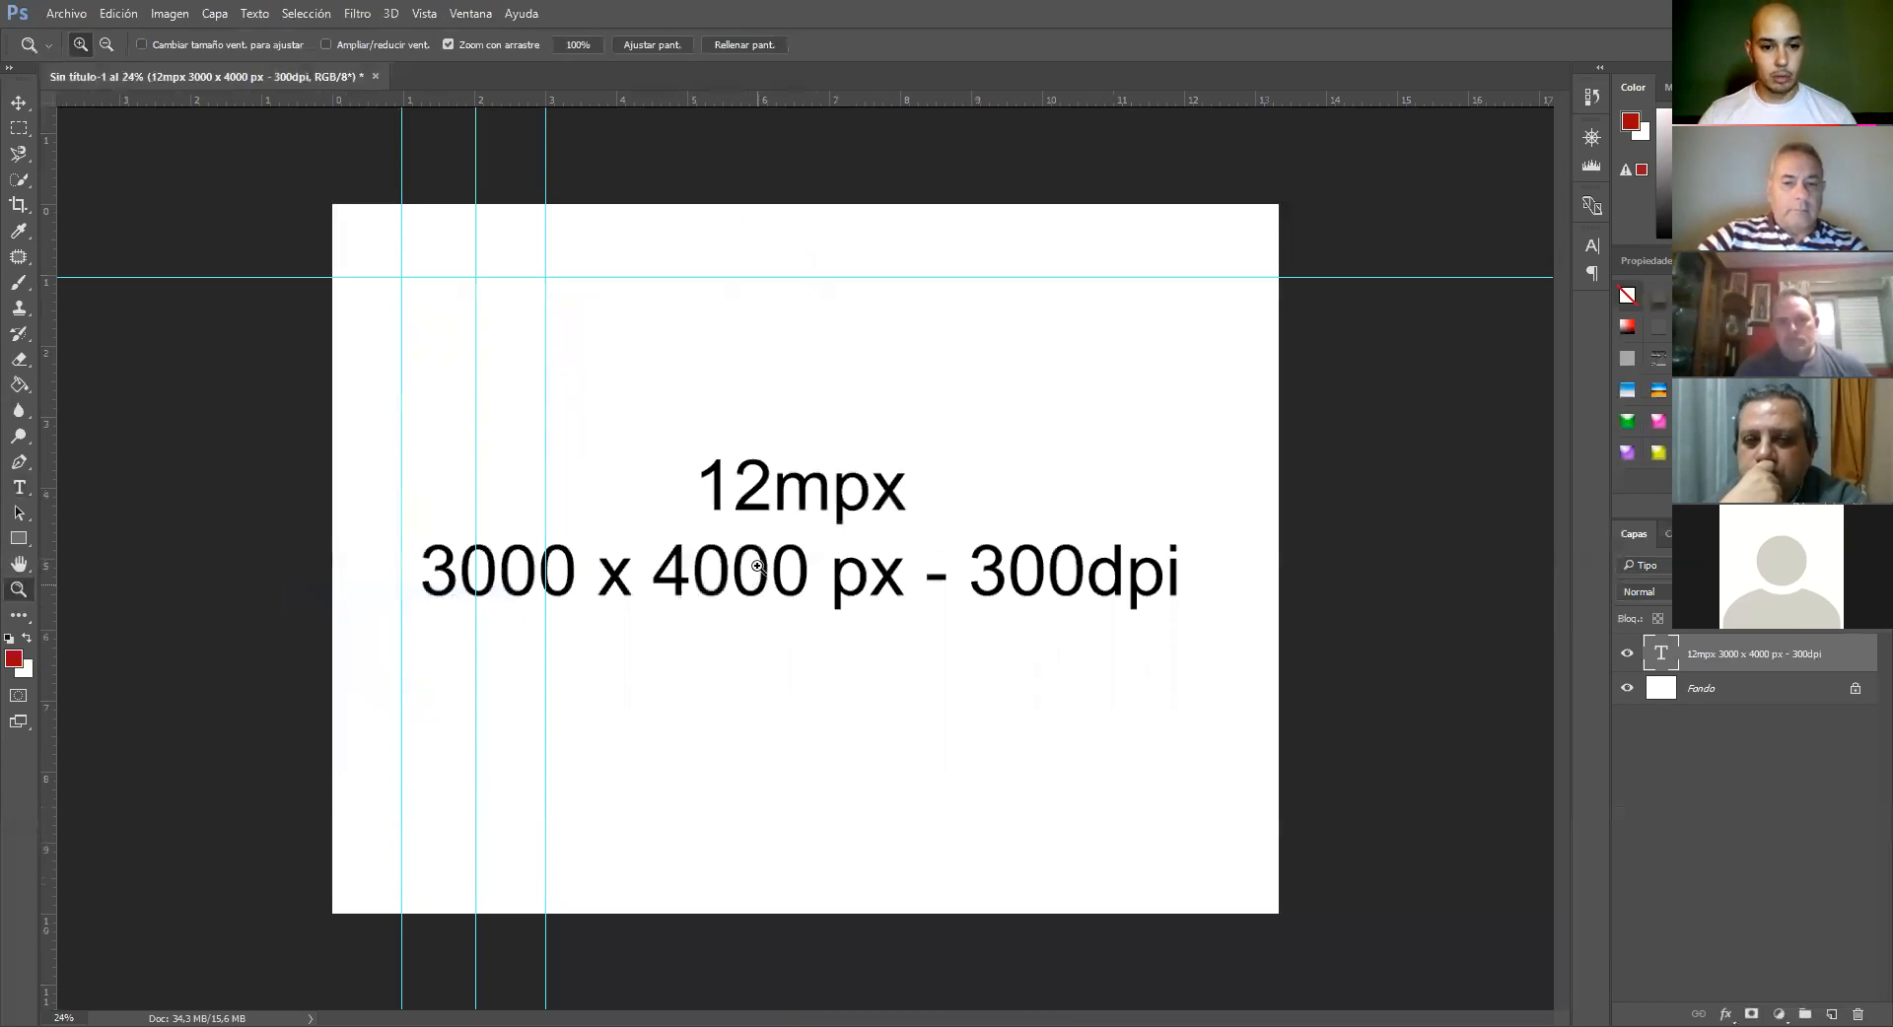
Step back to the last new guide in the document's history, then restore the latest text edit
click(1591, 96)
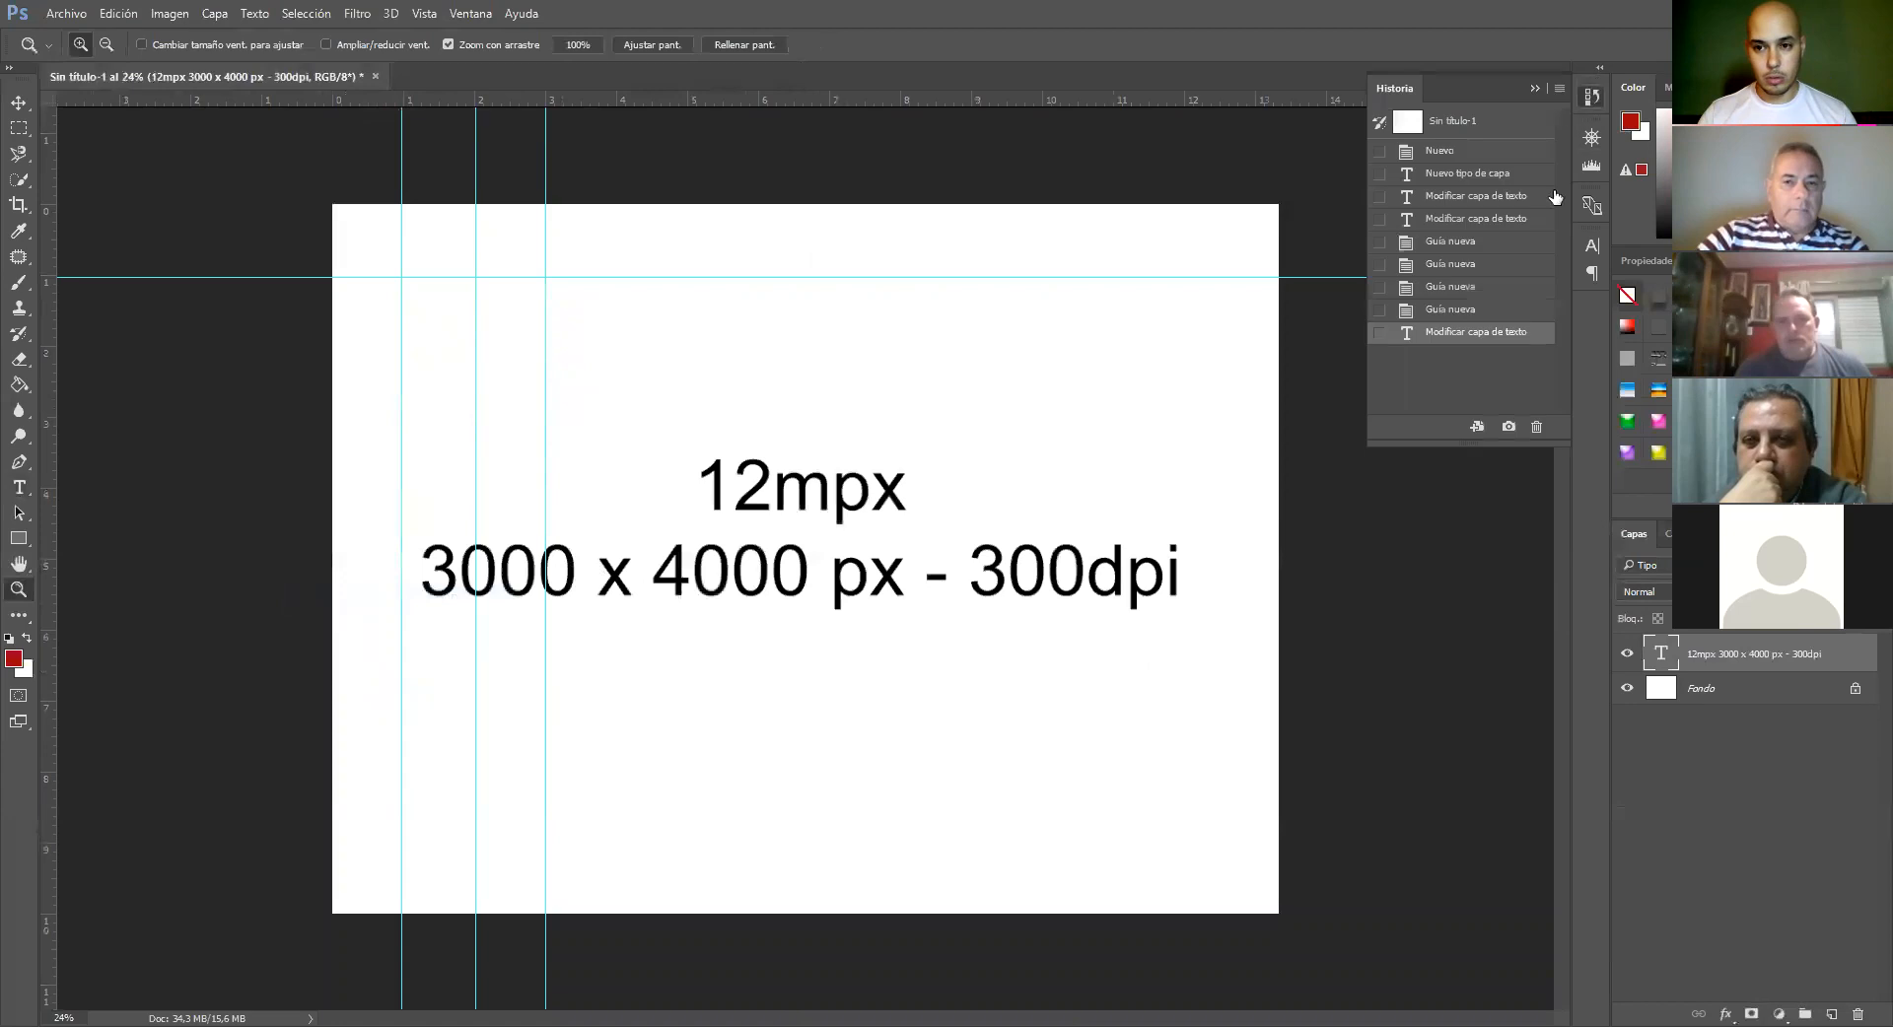
click(1468, 312)
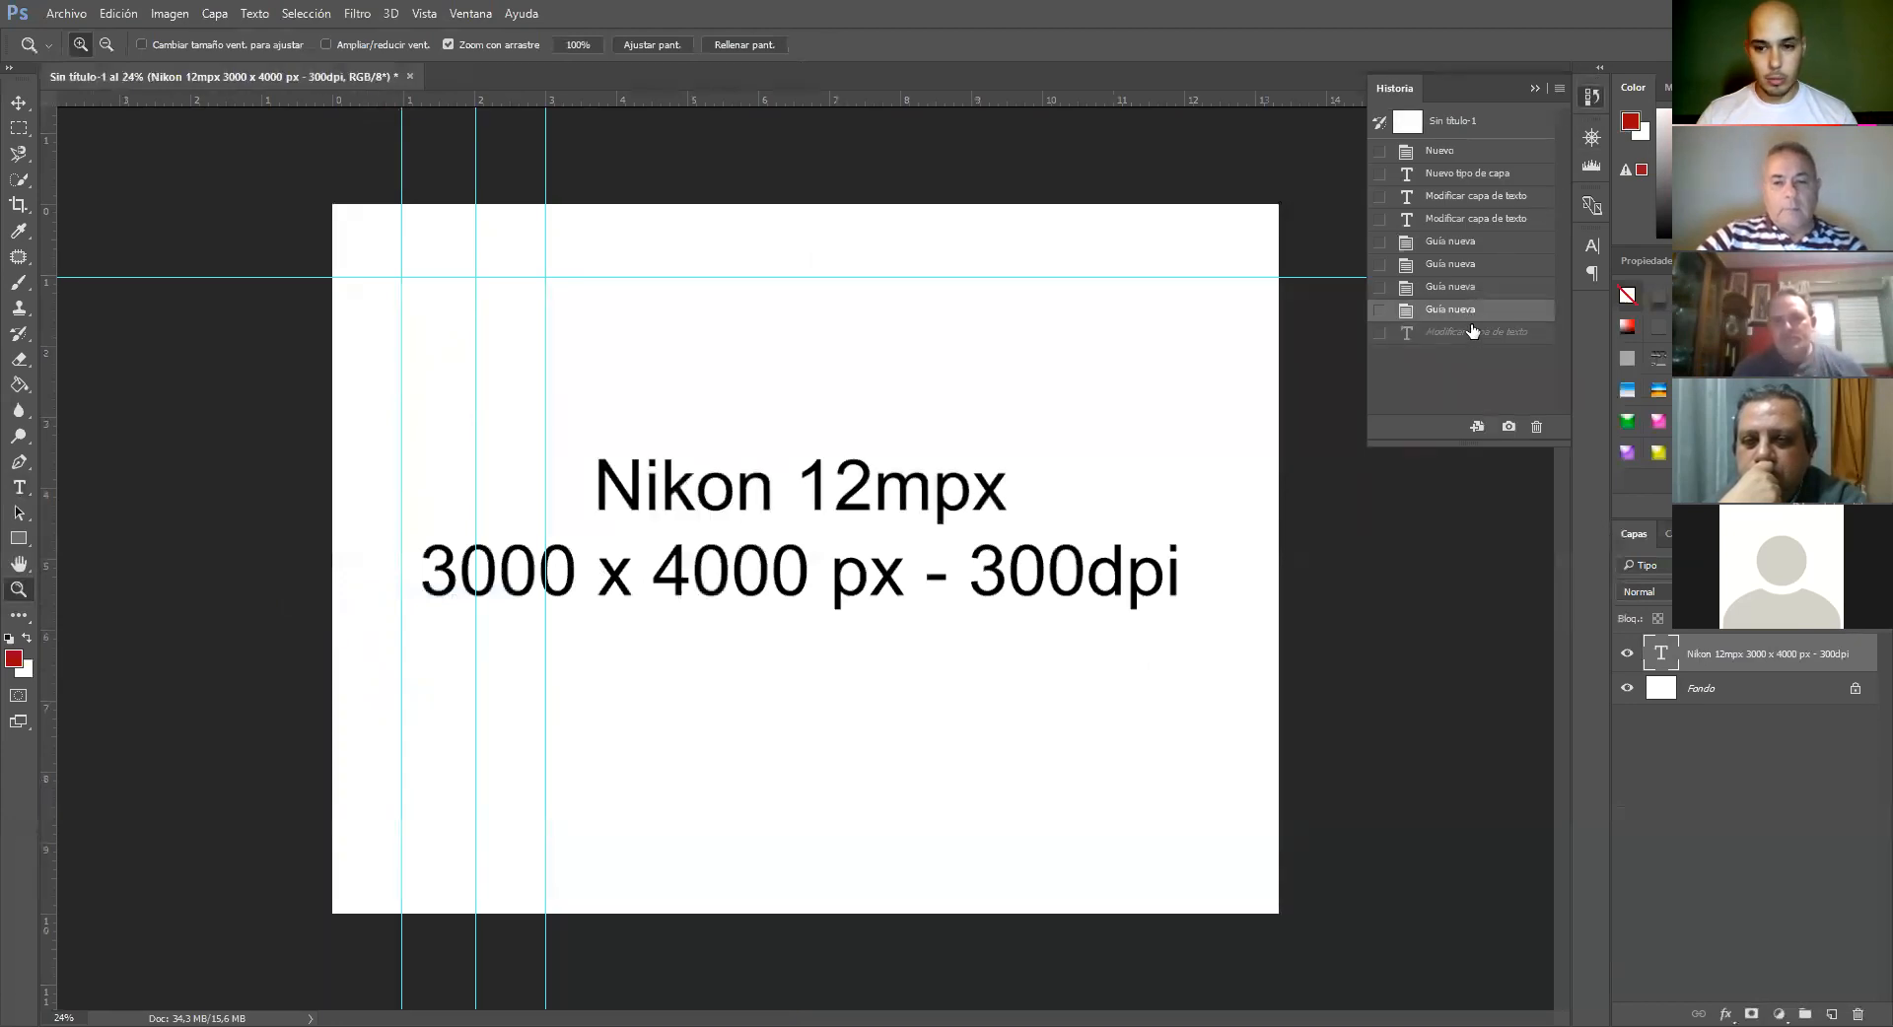
click(1473, 332)
click(1535, 88)
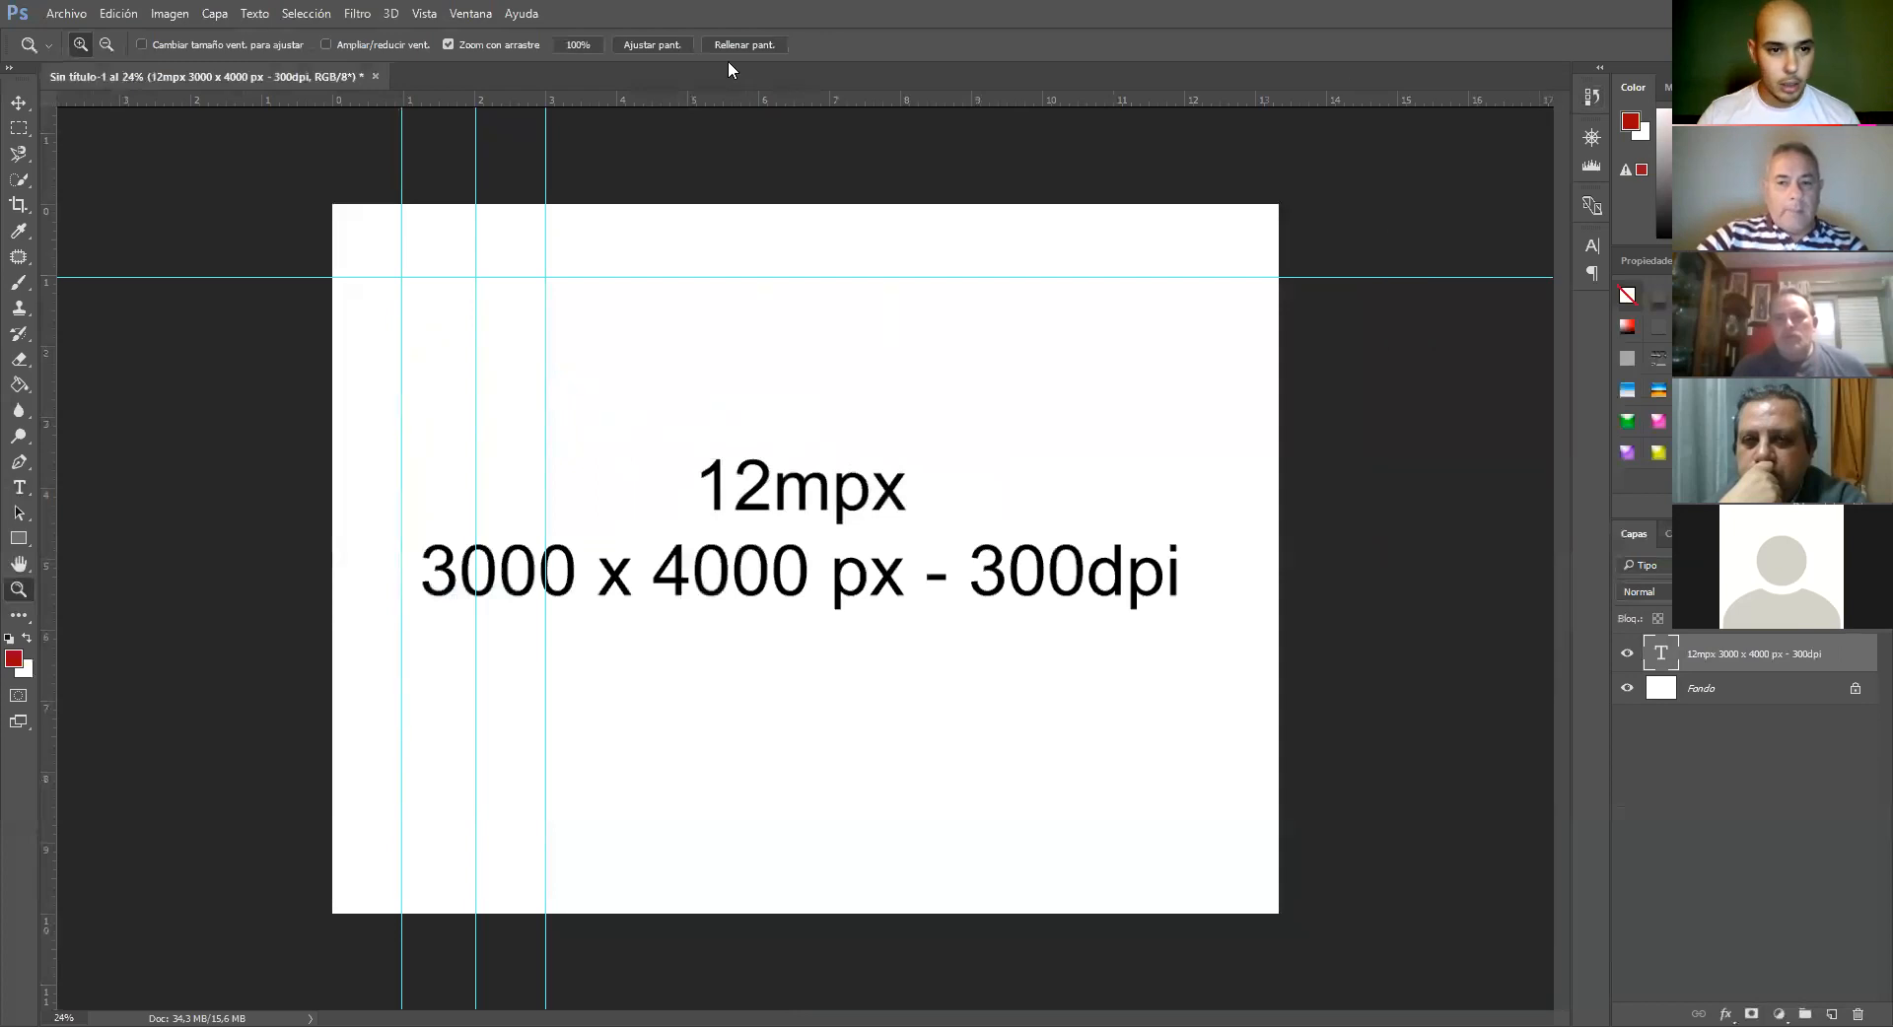
Apply a resolution of 72 pixels/inch to the 12mpx document in Image Size, keeping resampling off
click(170, 14)
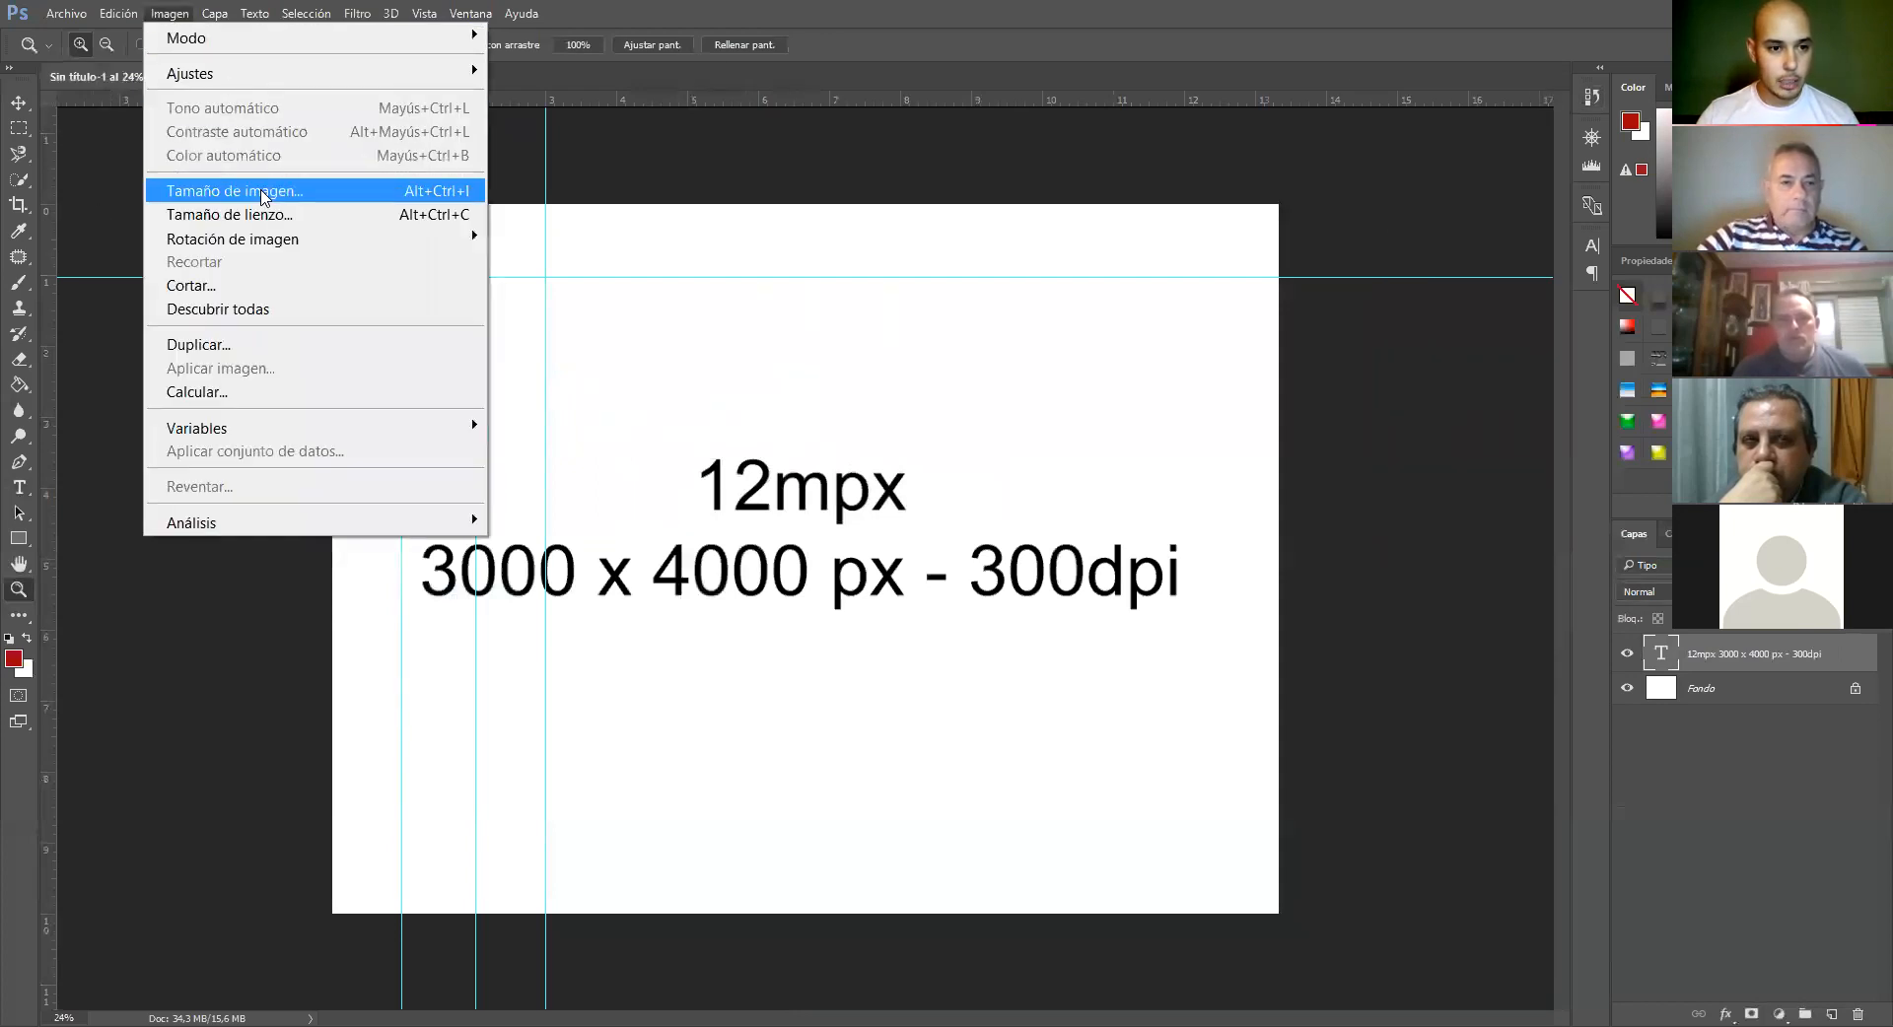
click(264, 195)
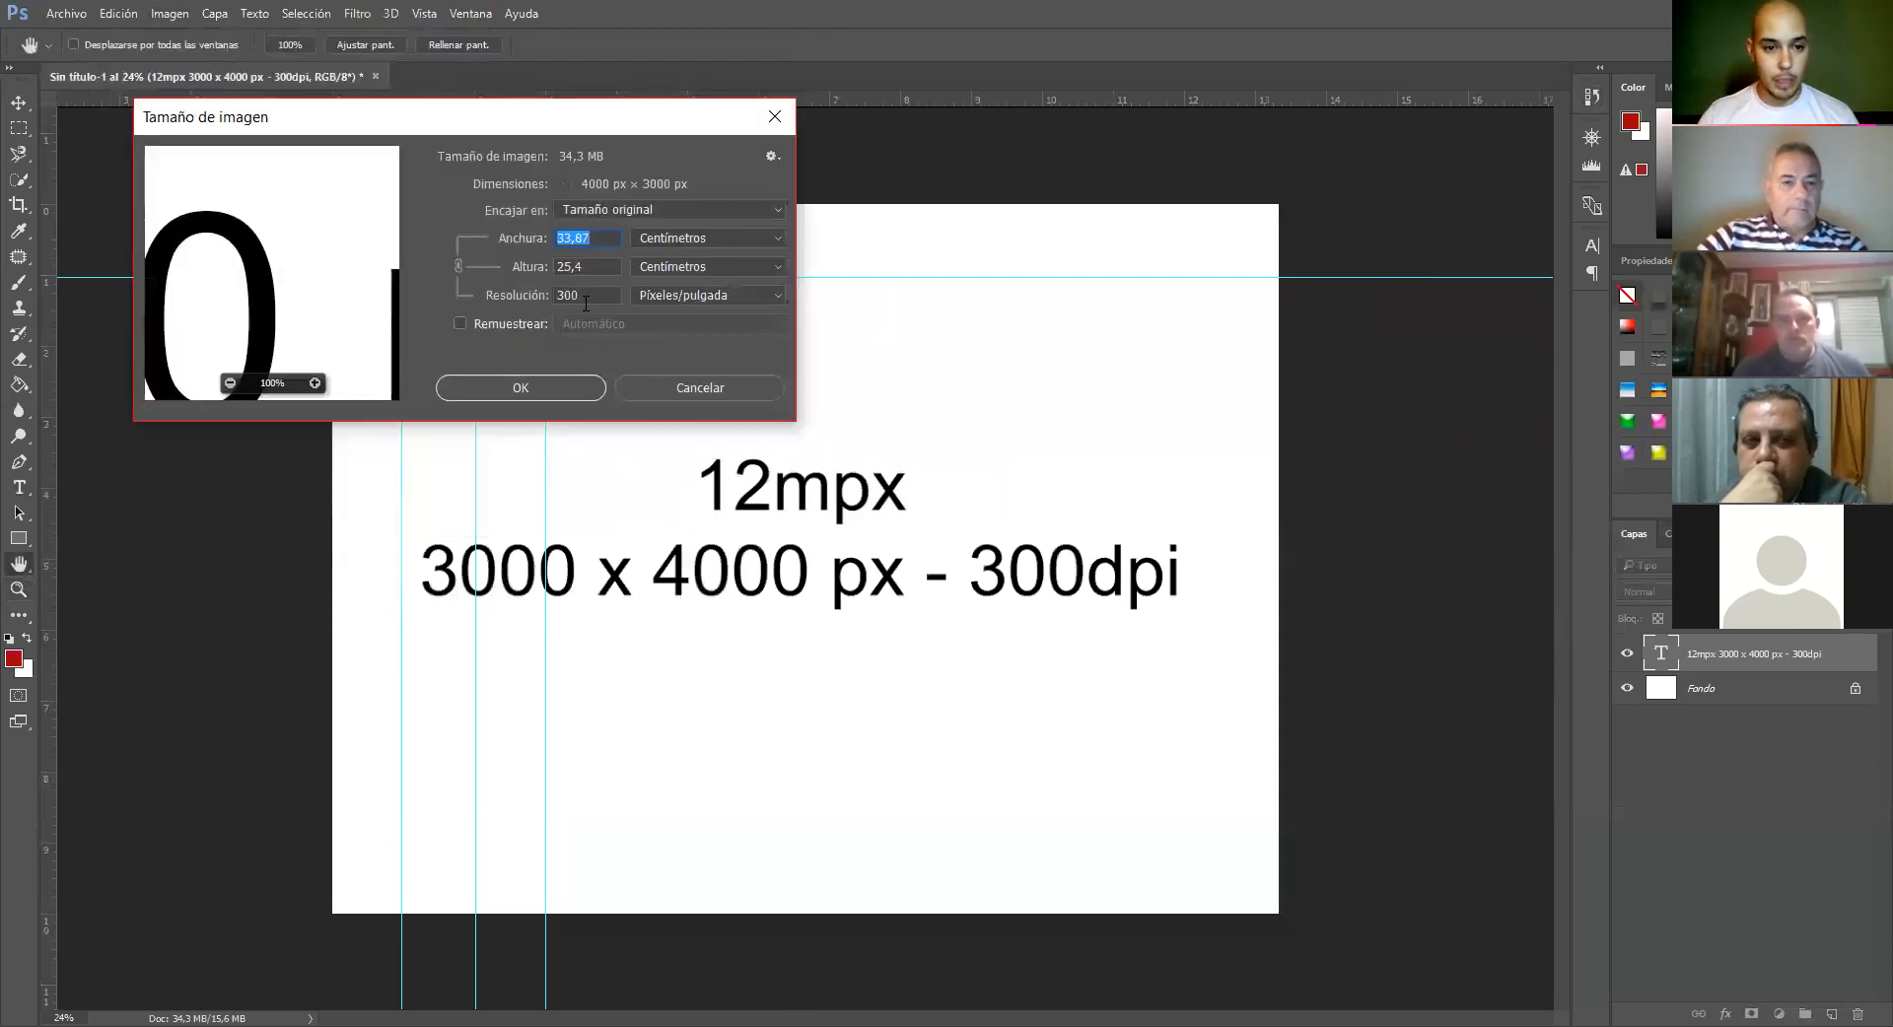
double_click(585, 302)
text(72)
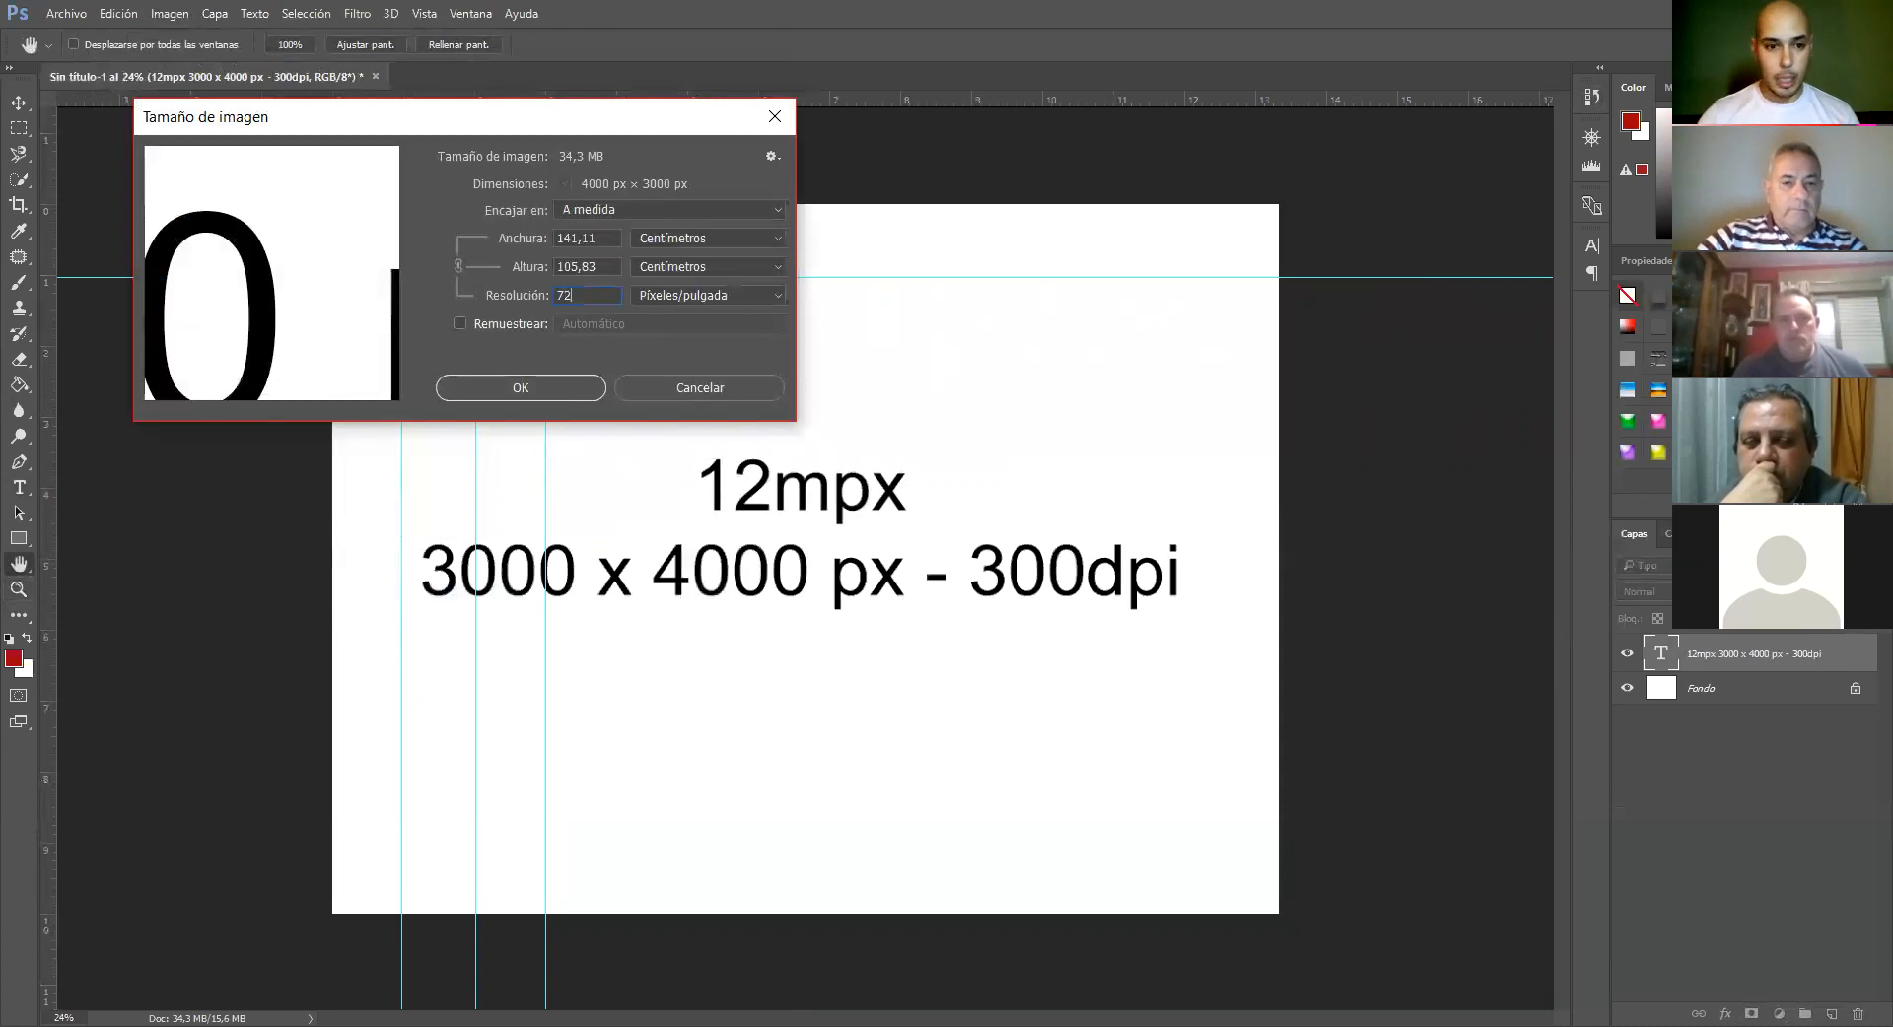
click(527, 387)
View the 72 pixels/inch document at 100%, then fit the whole image on screen
key(z)
right_click(600, 414)
click(647, 456)
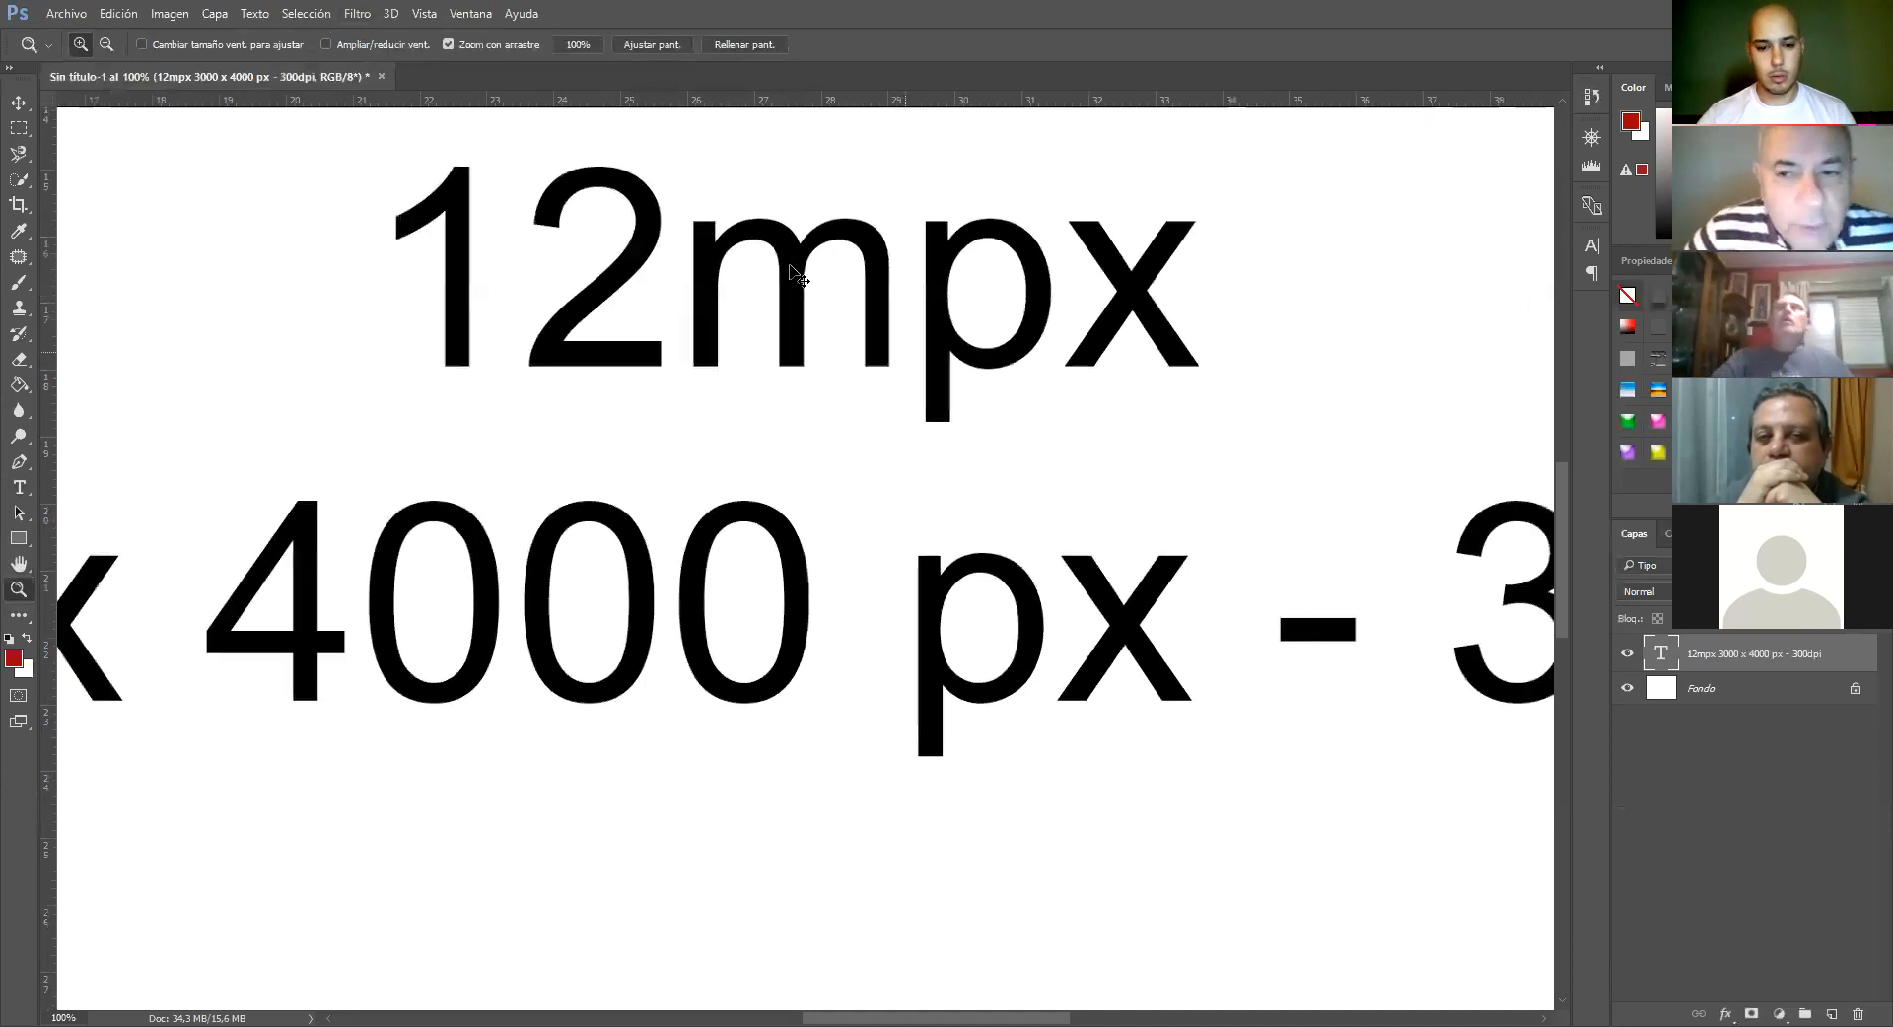
key(ctrl+0)
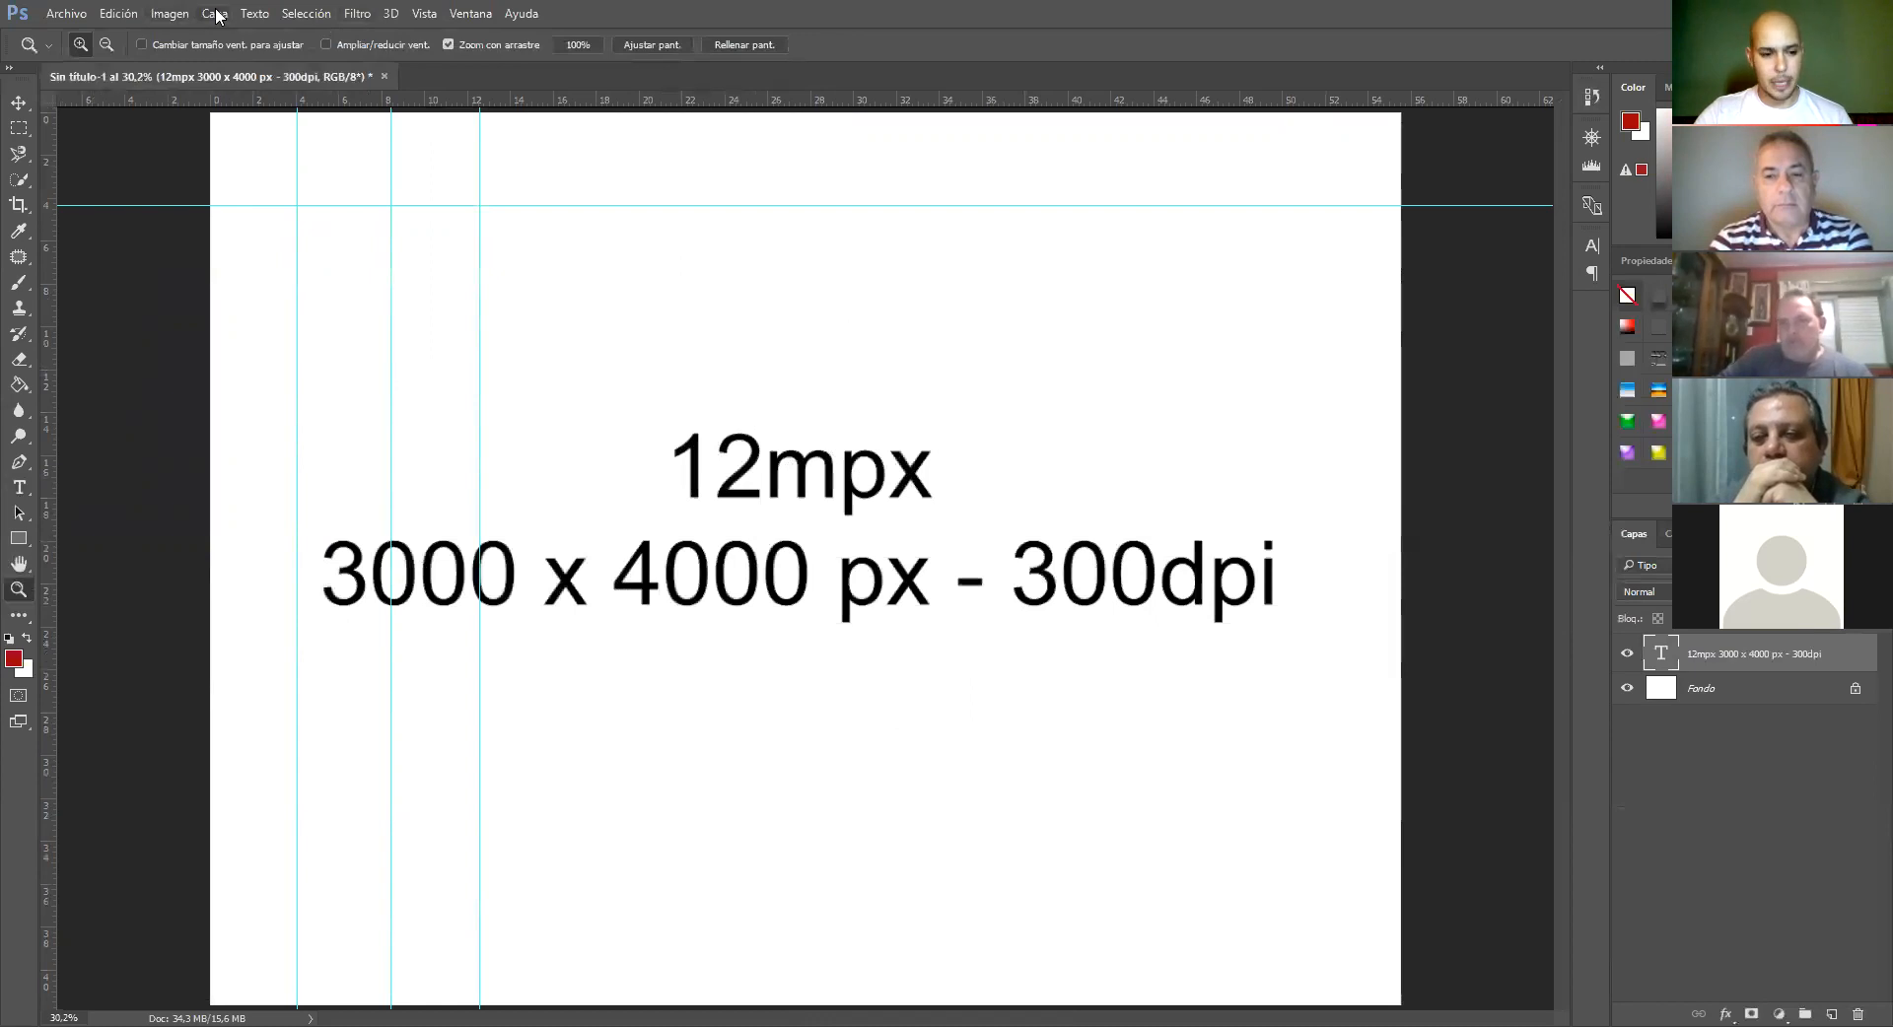
Create a new 4000 × 3000 pixel document at 300 pixels/inch, with RGB color and a white background
click(83, 15)
click(790, 139)
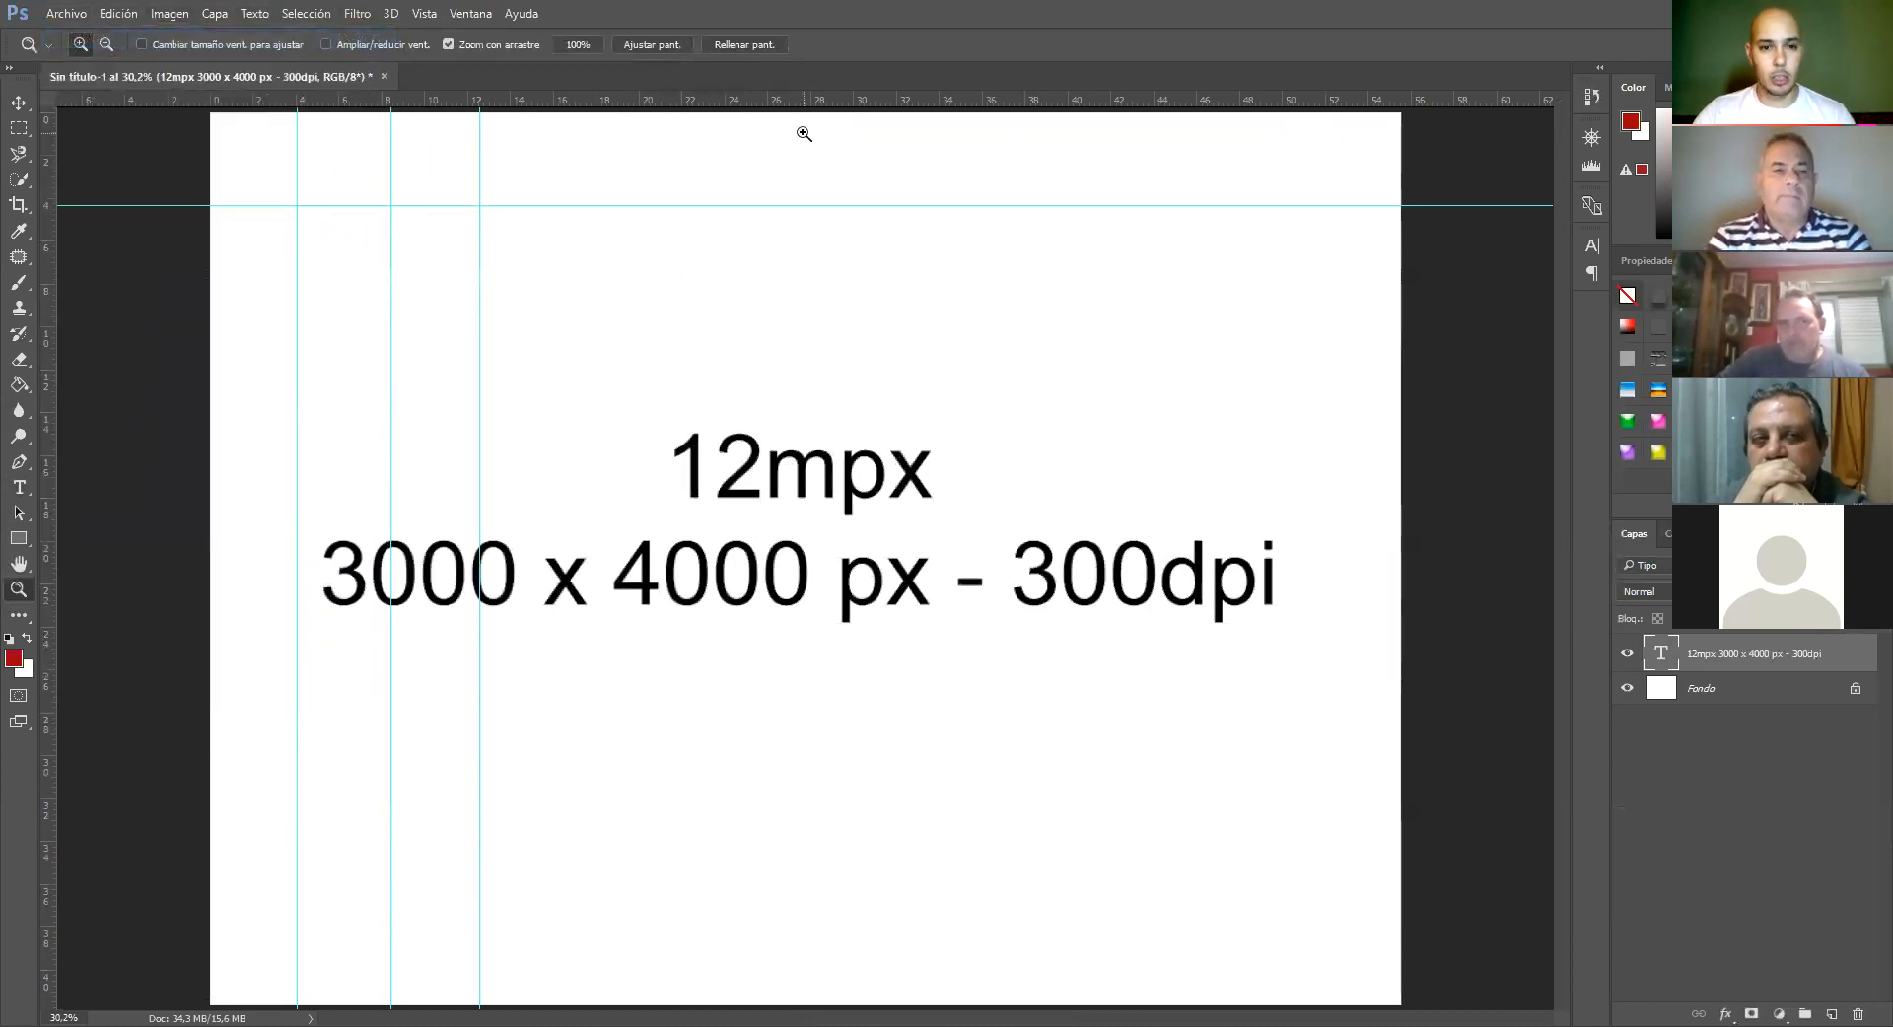
key(ctrl+n)
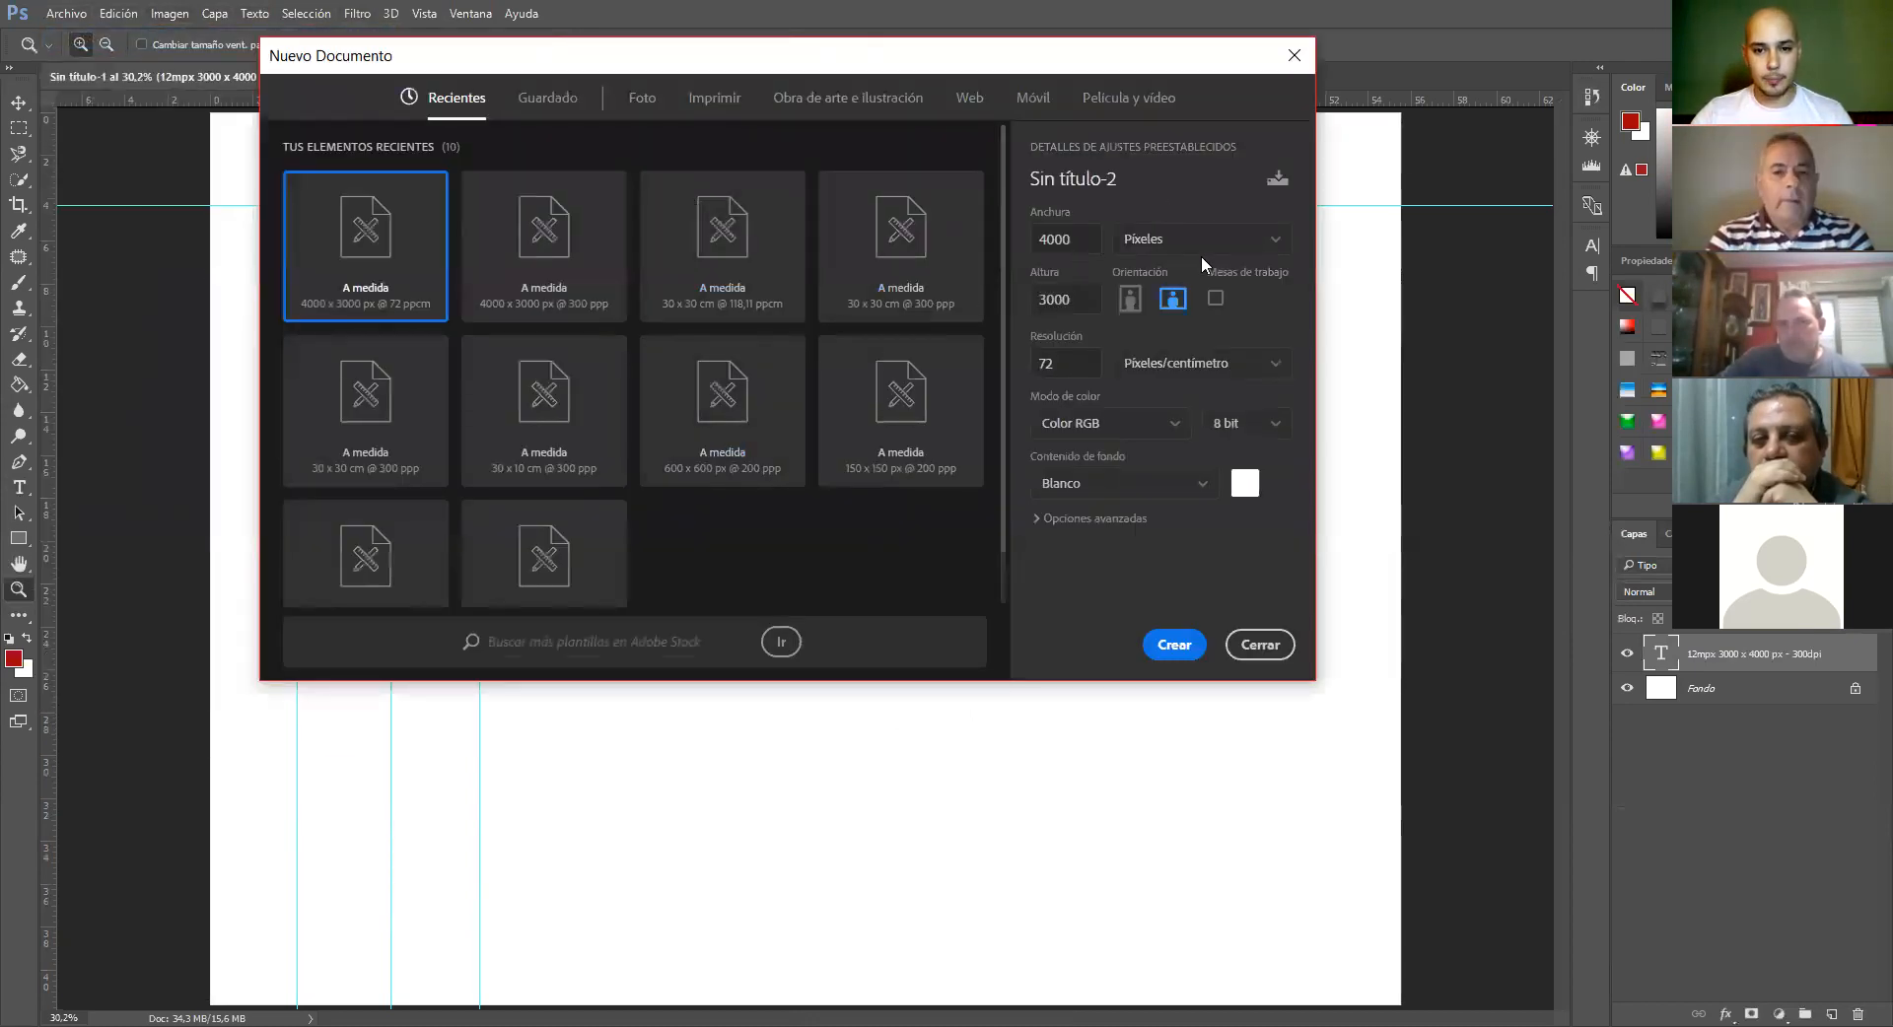
click(1178, 364)
click(1153, 391)
click(1097, 367)
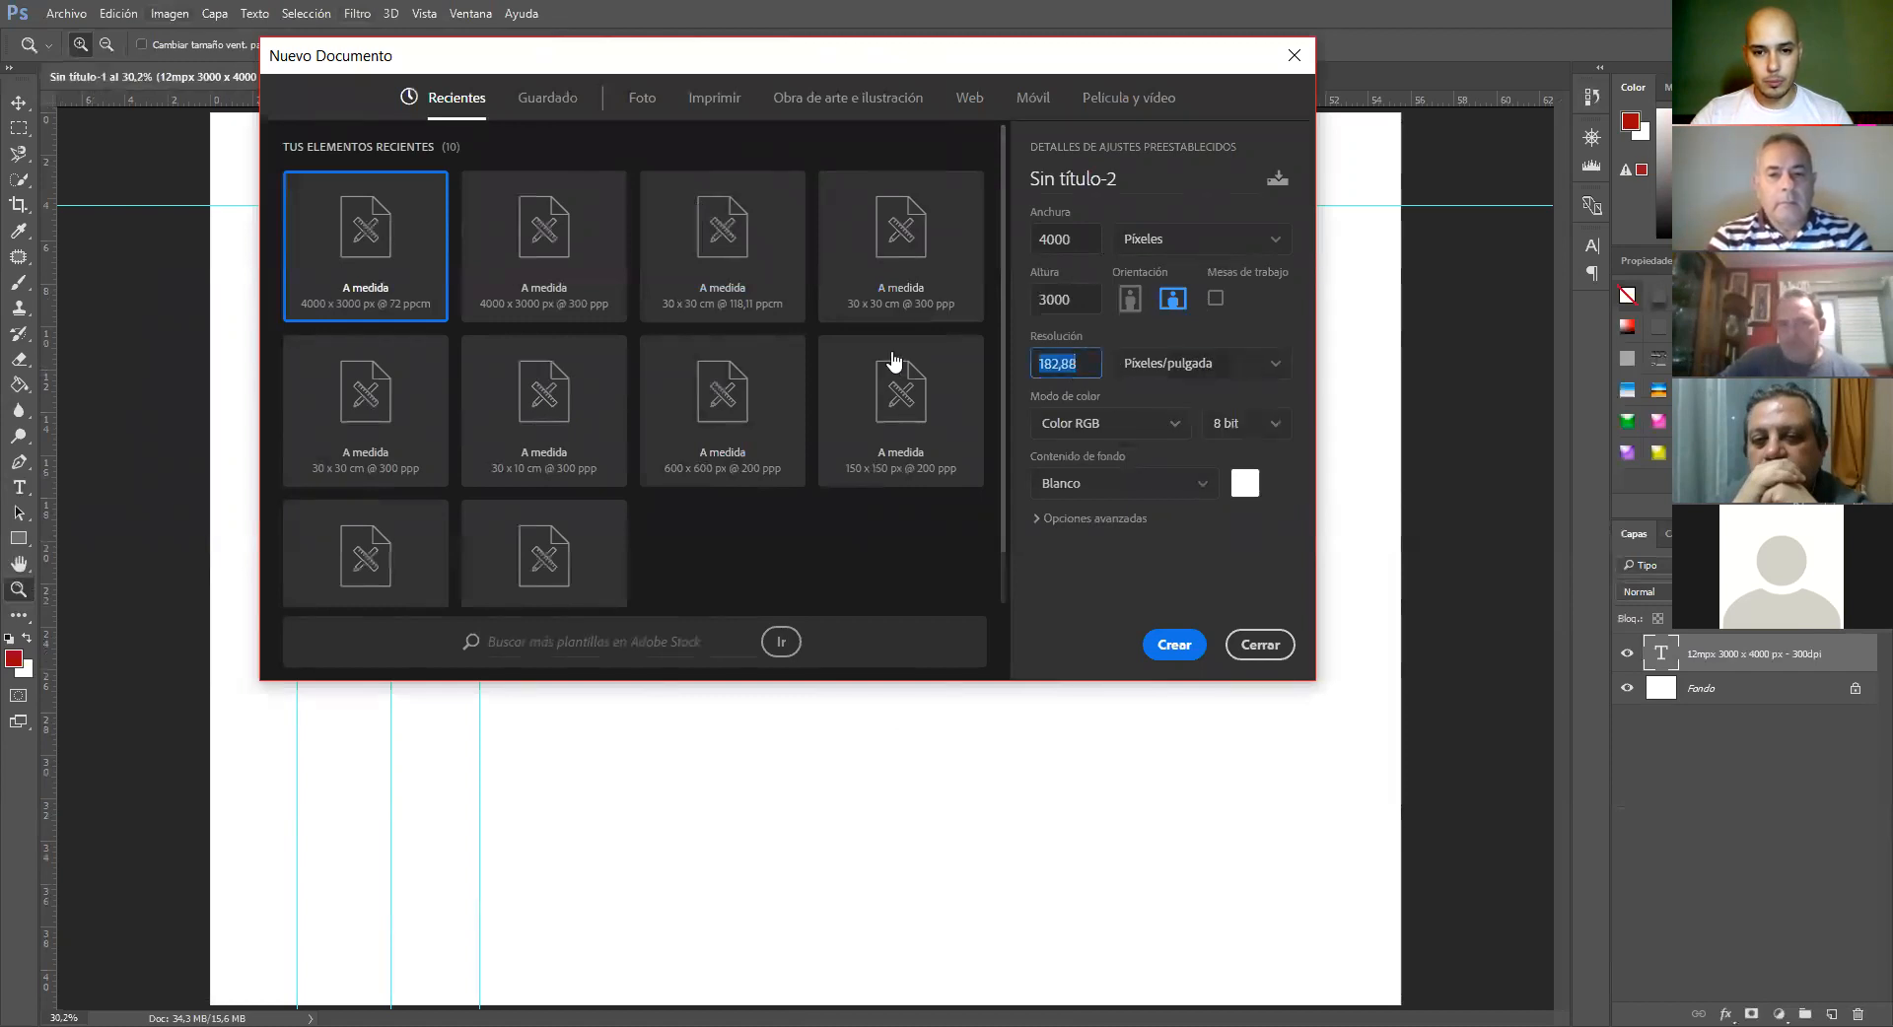
text(300)
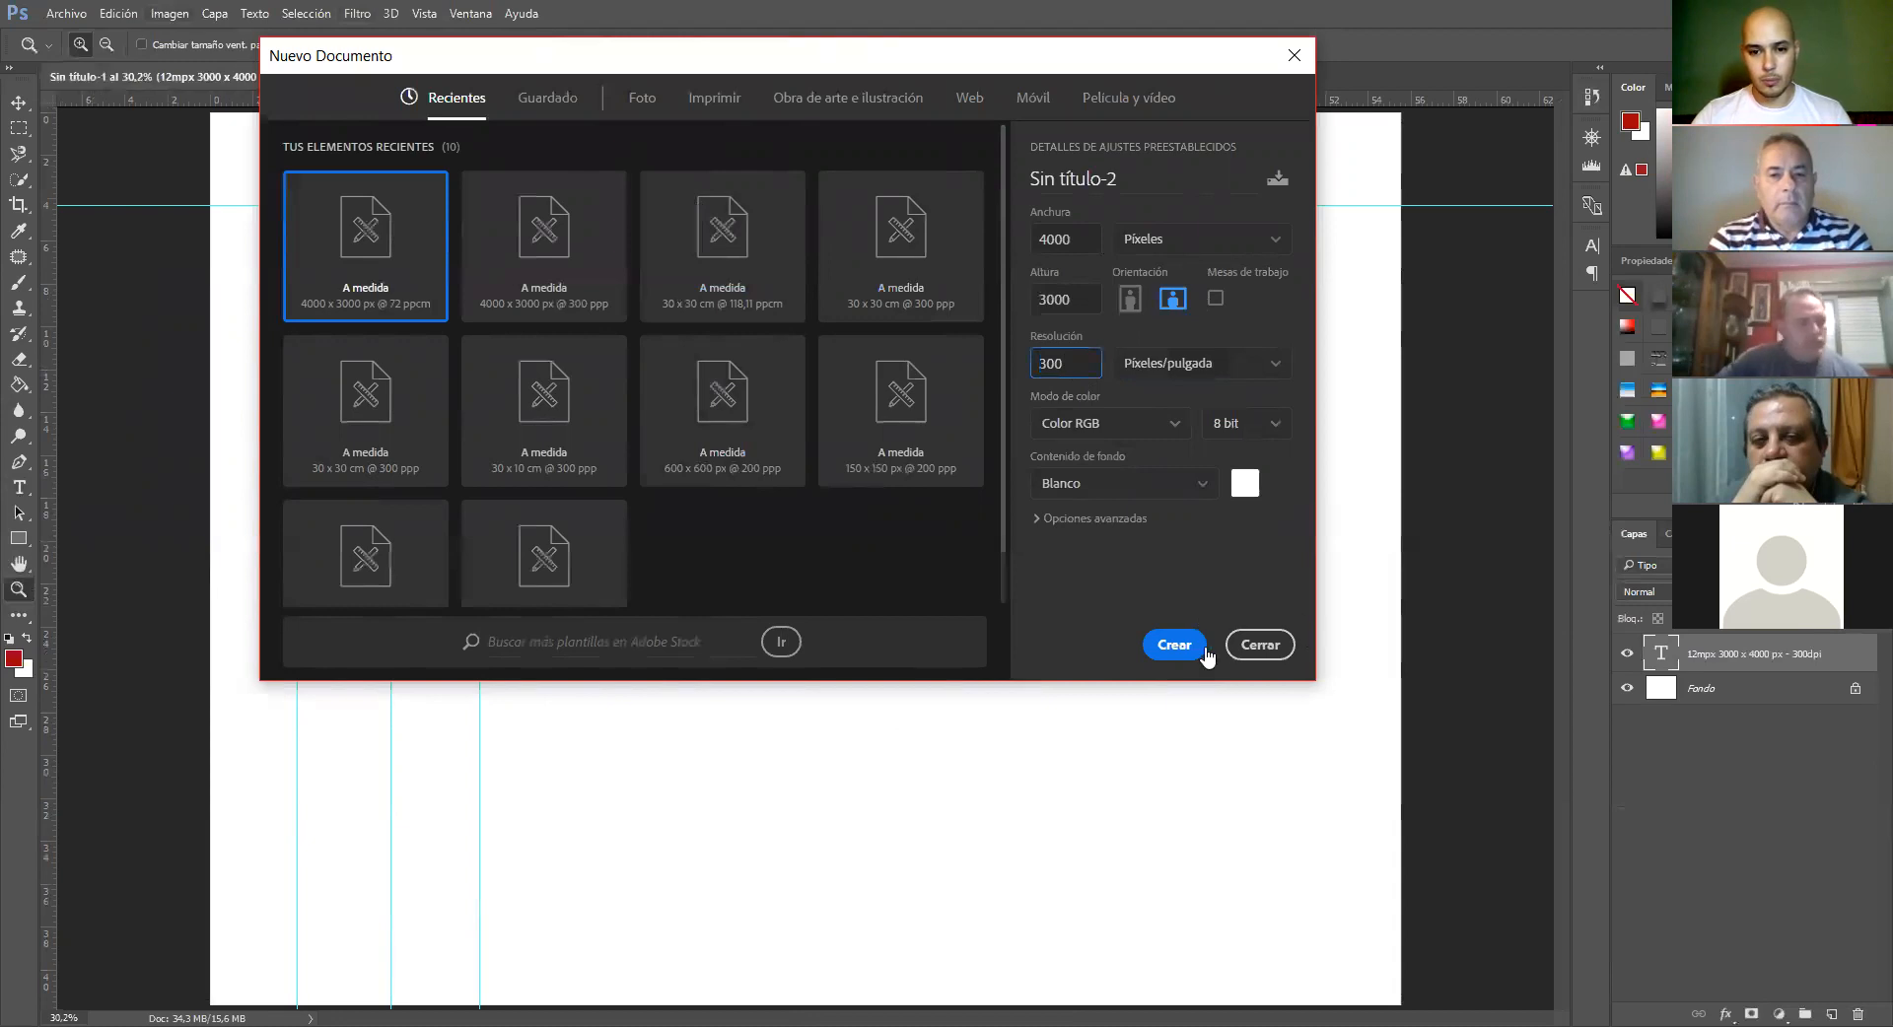
click(1189, 655)
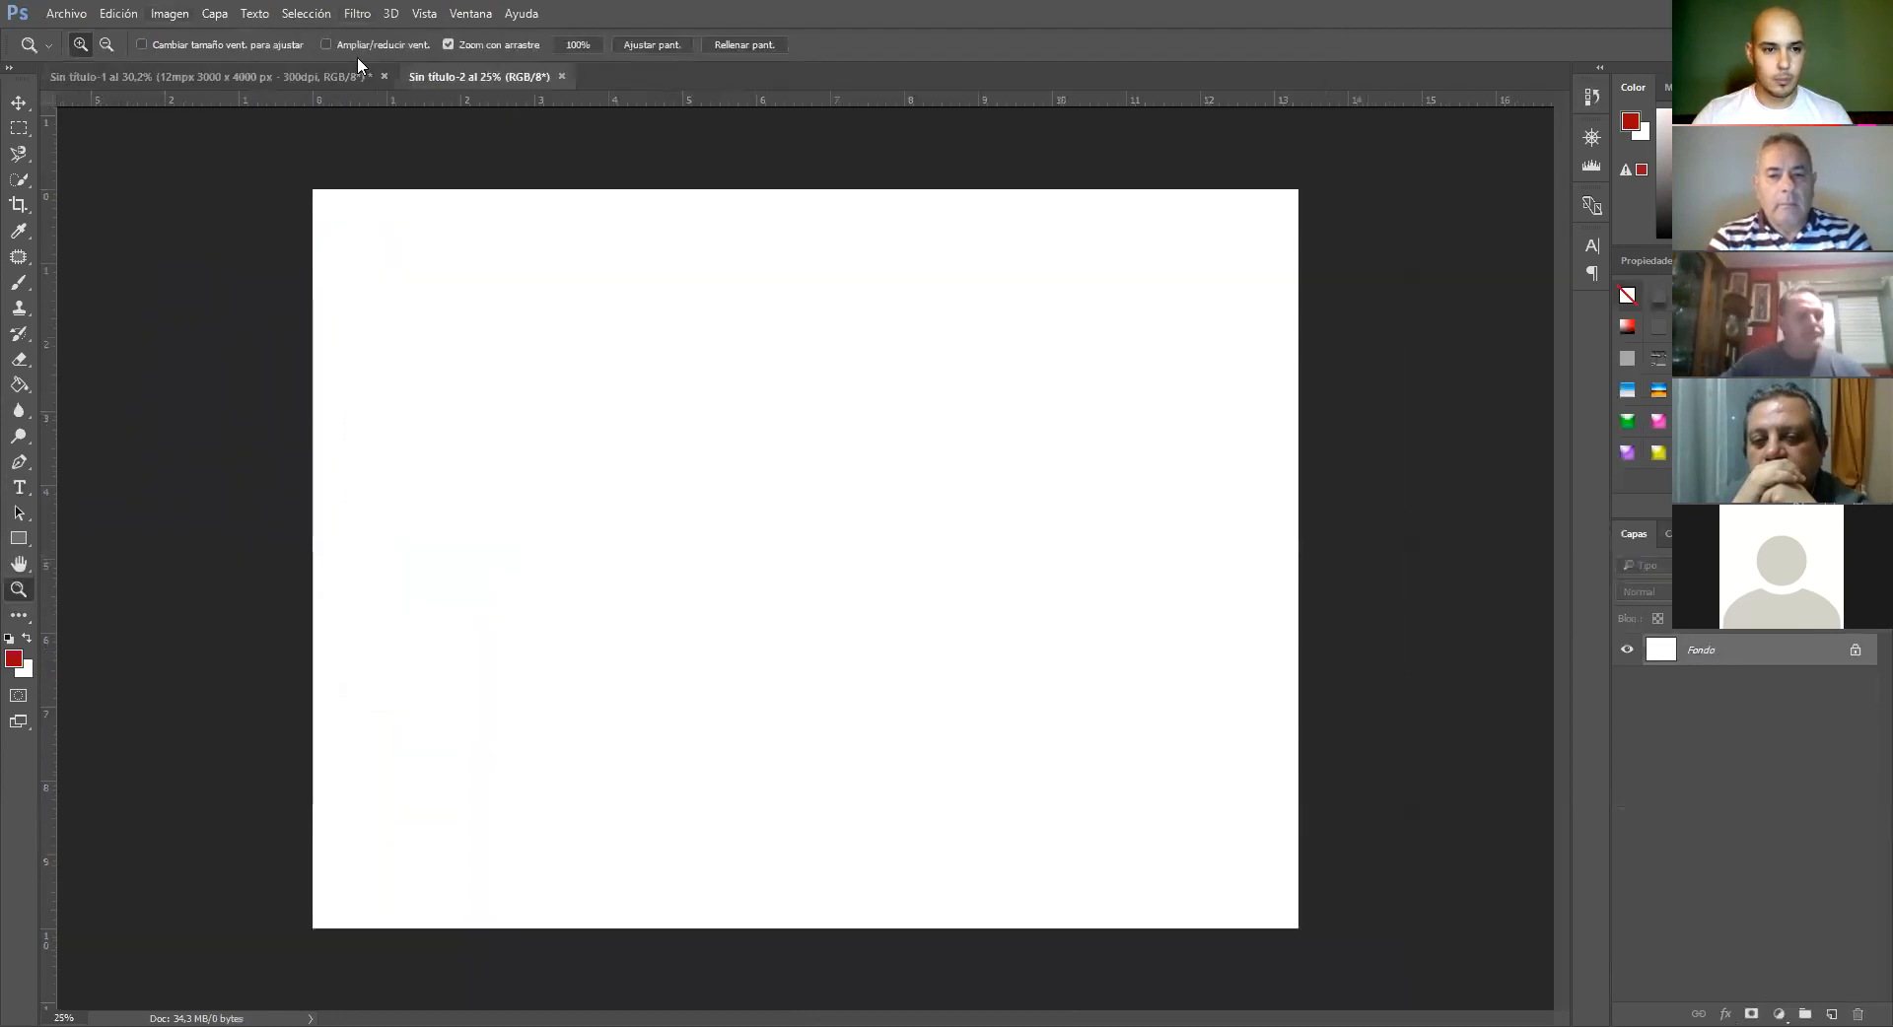
Apply a resolution of 72 pixels/inch to the new blank document in Image Size, with resampling off
click(163, 14)
key(Right)
key(Right)
key(Left)
key(Left)
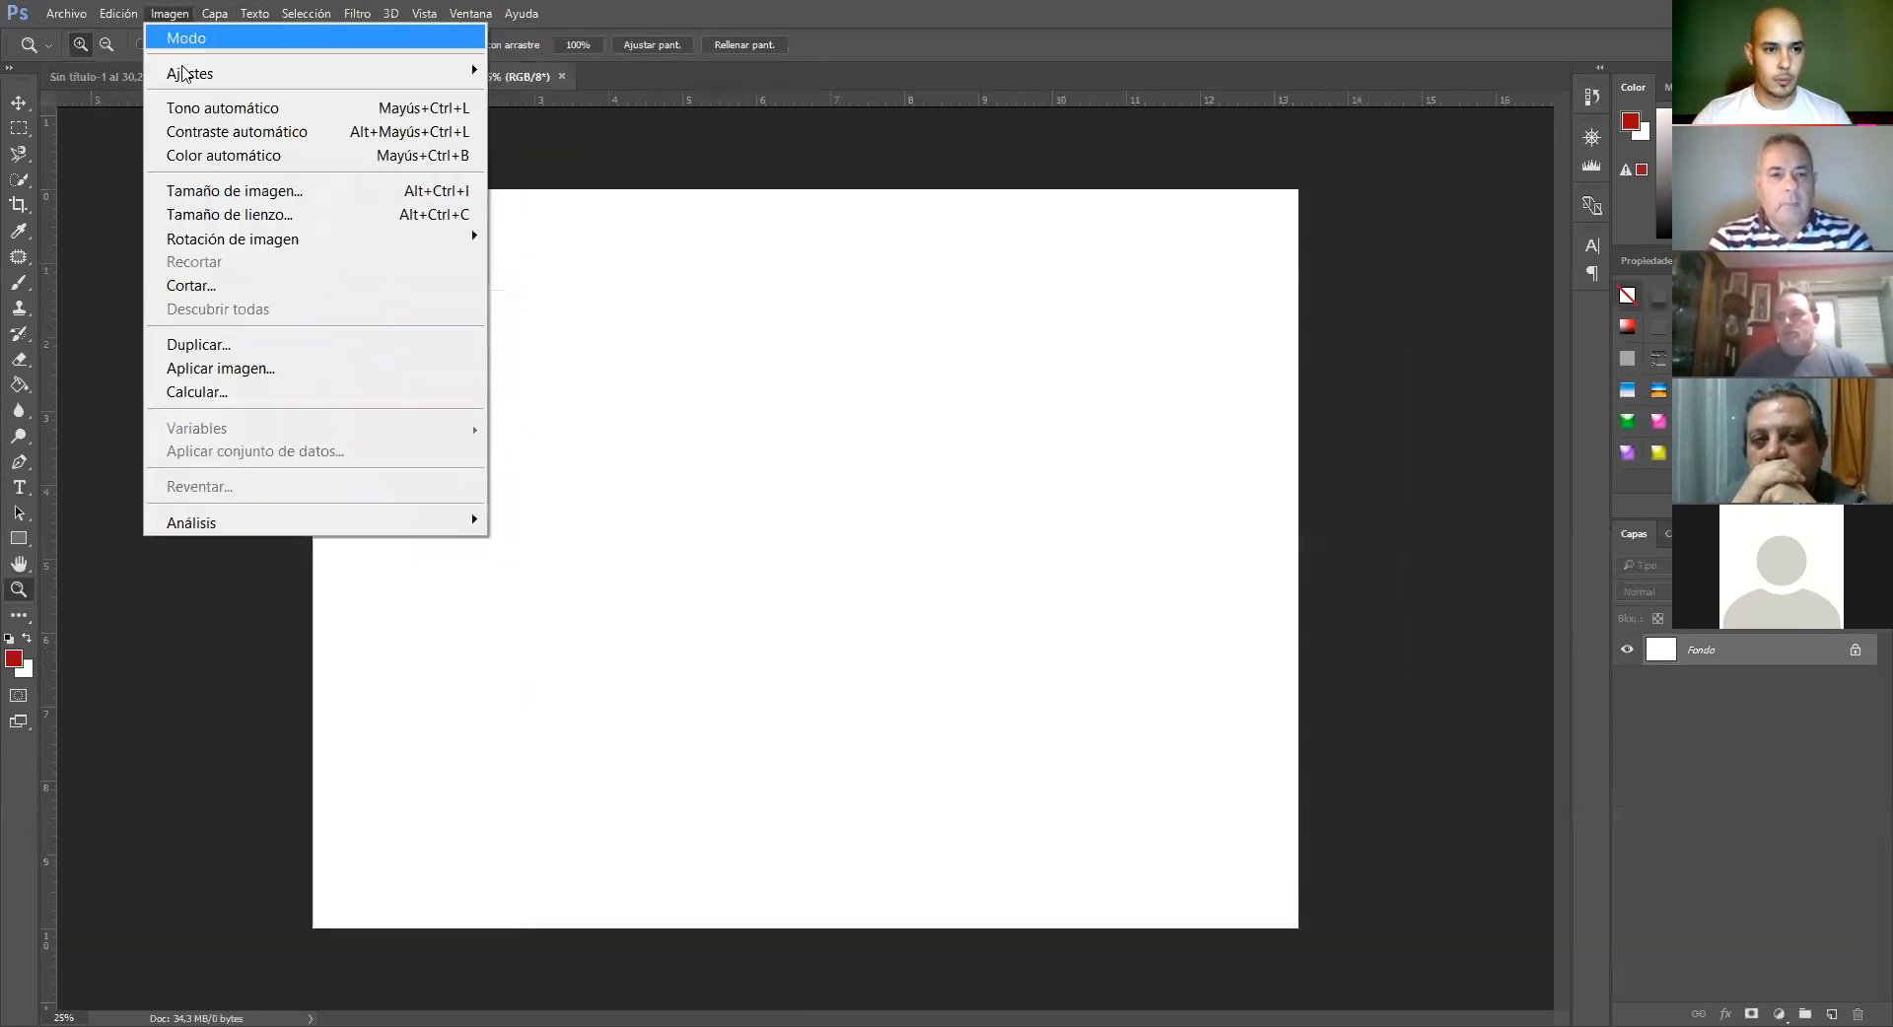
key(Down)
key(Down)
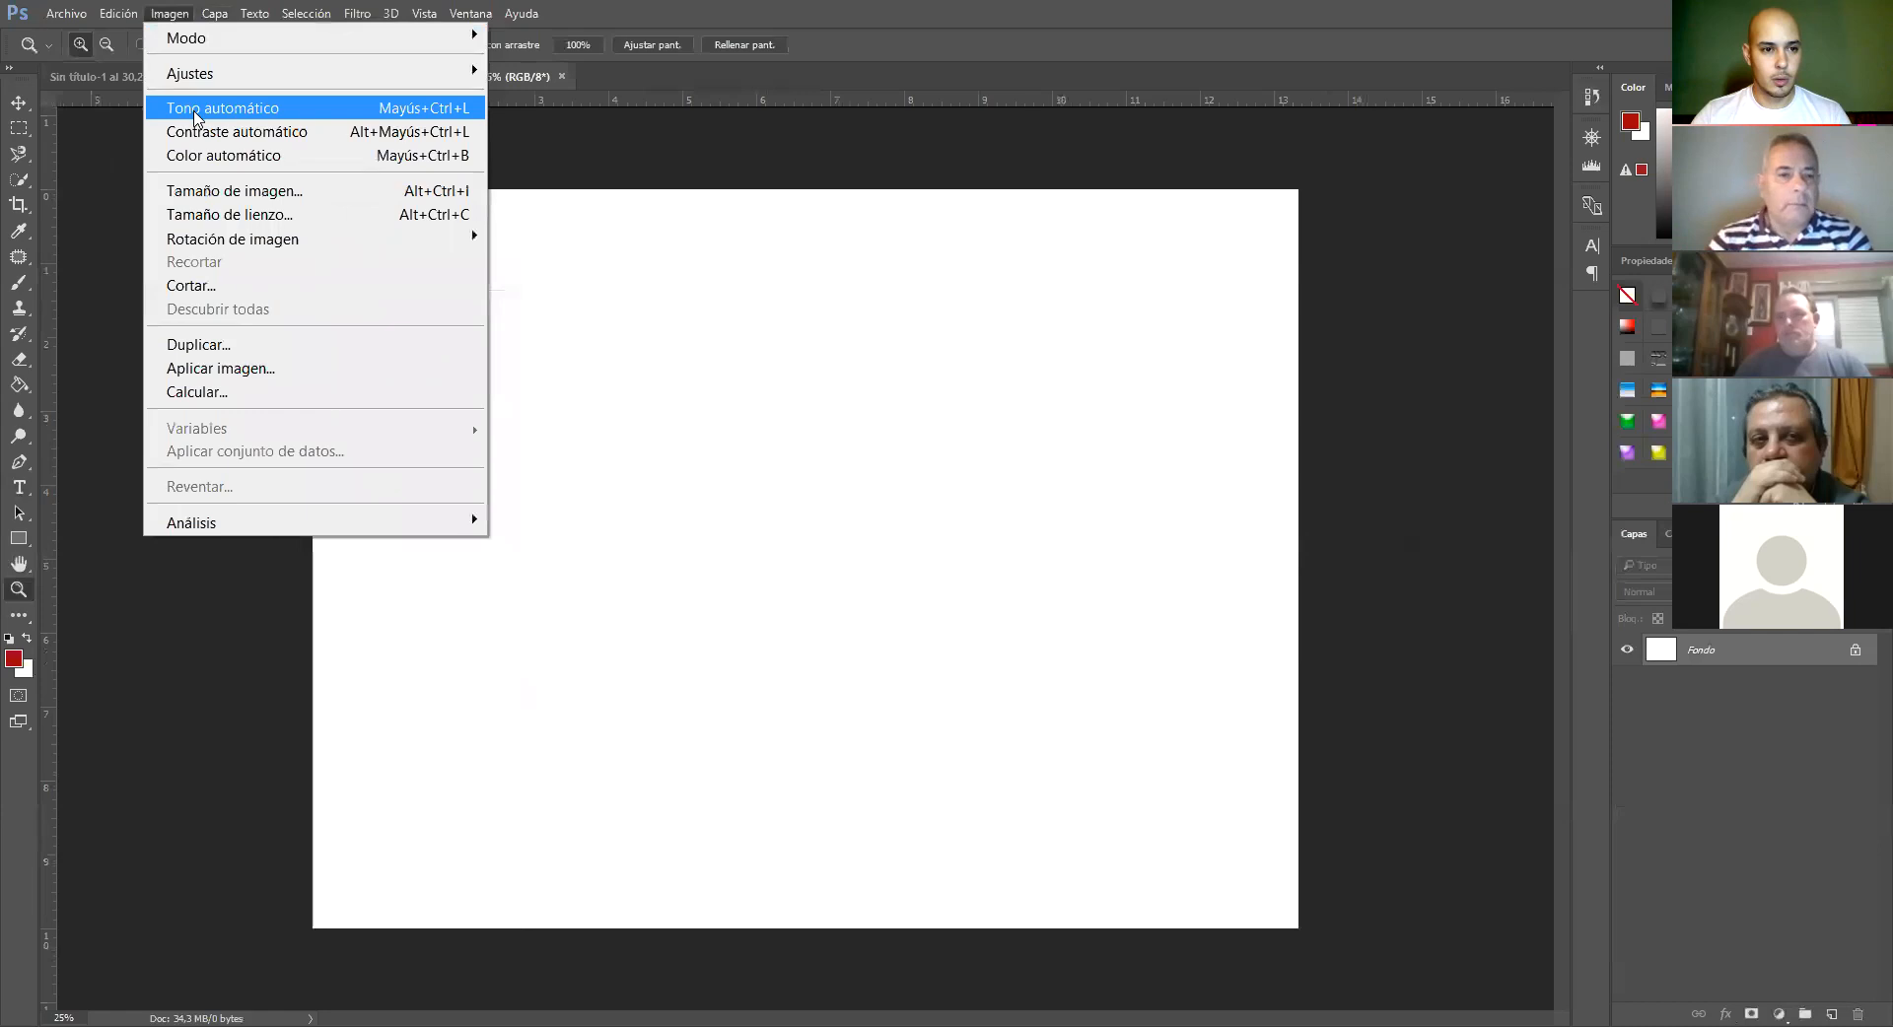
click(226, 190)
click(579, 295)
double_click(580, 295)
text(72)
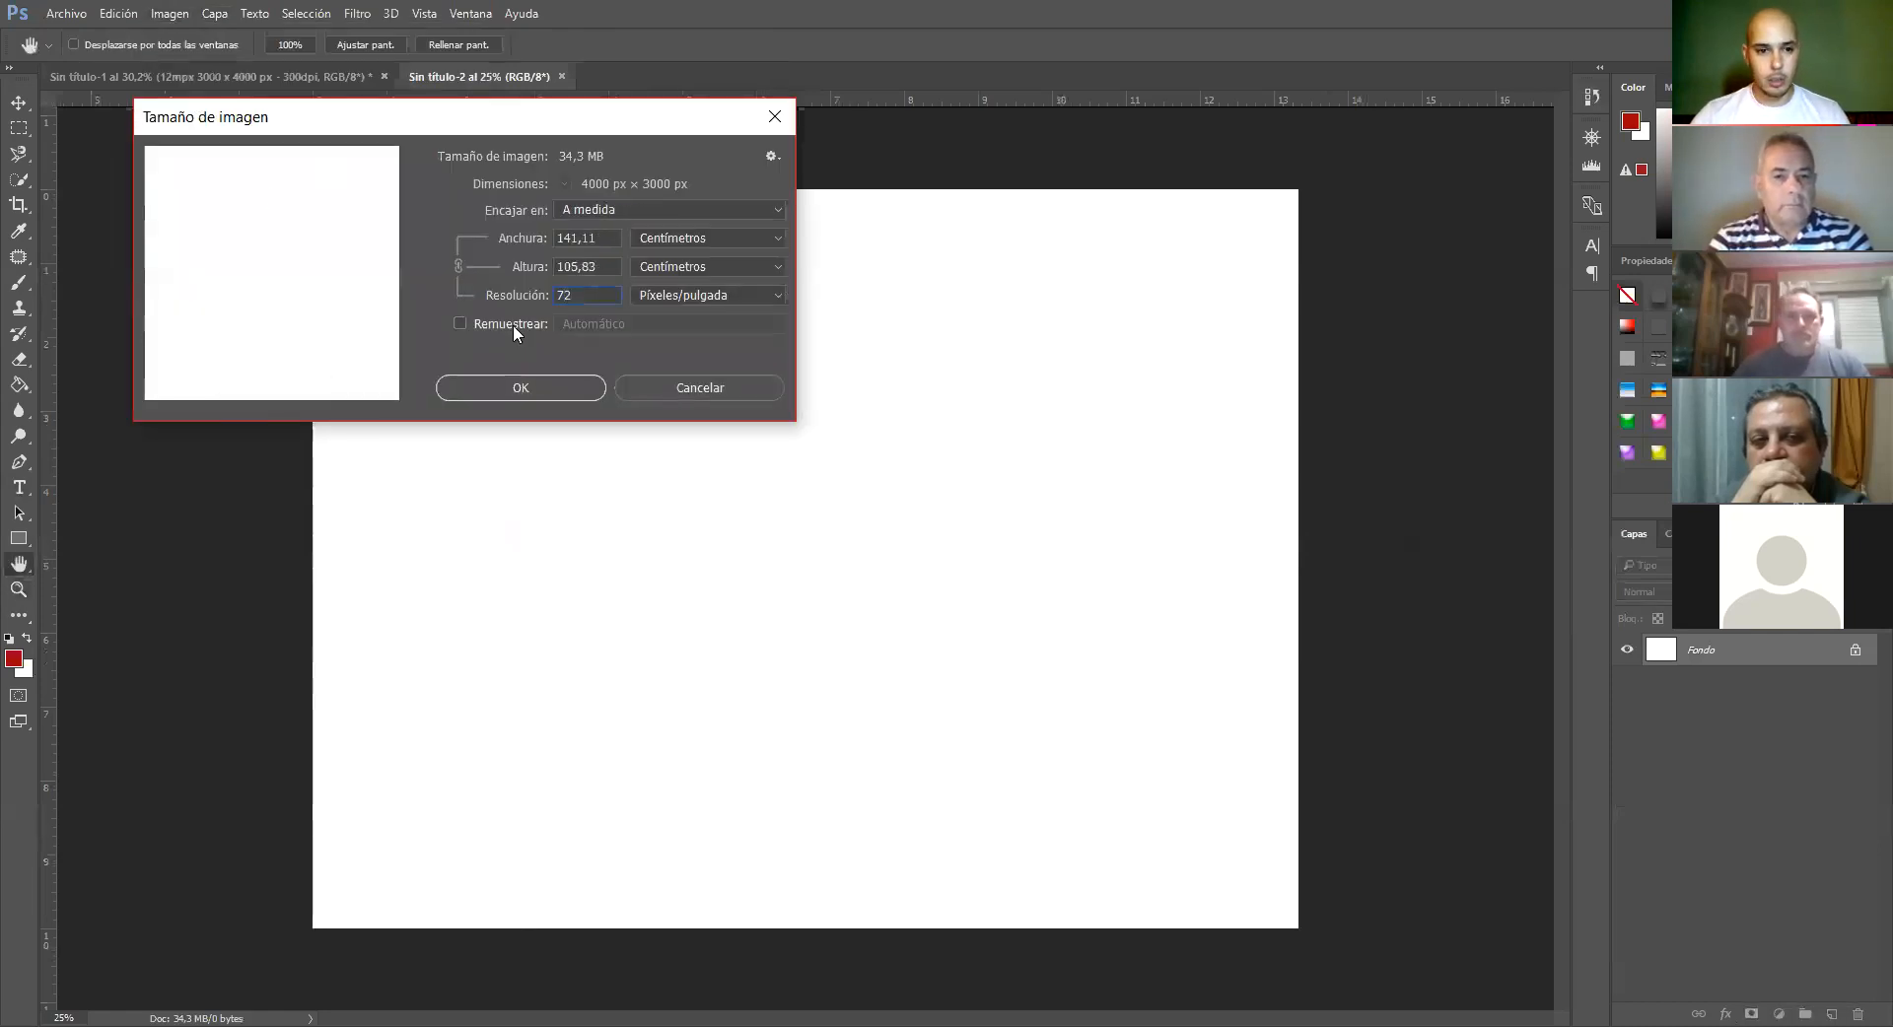
click(521, 387)
key(z)
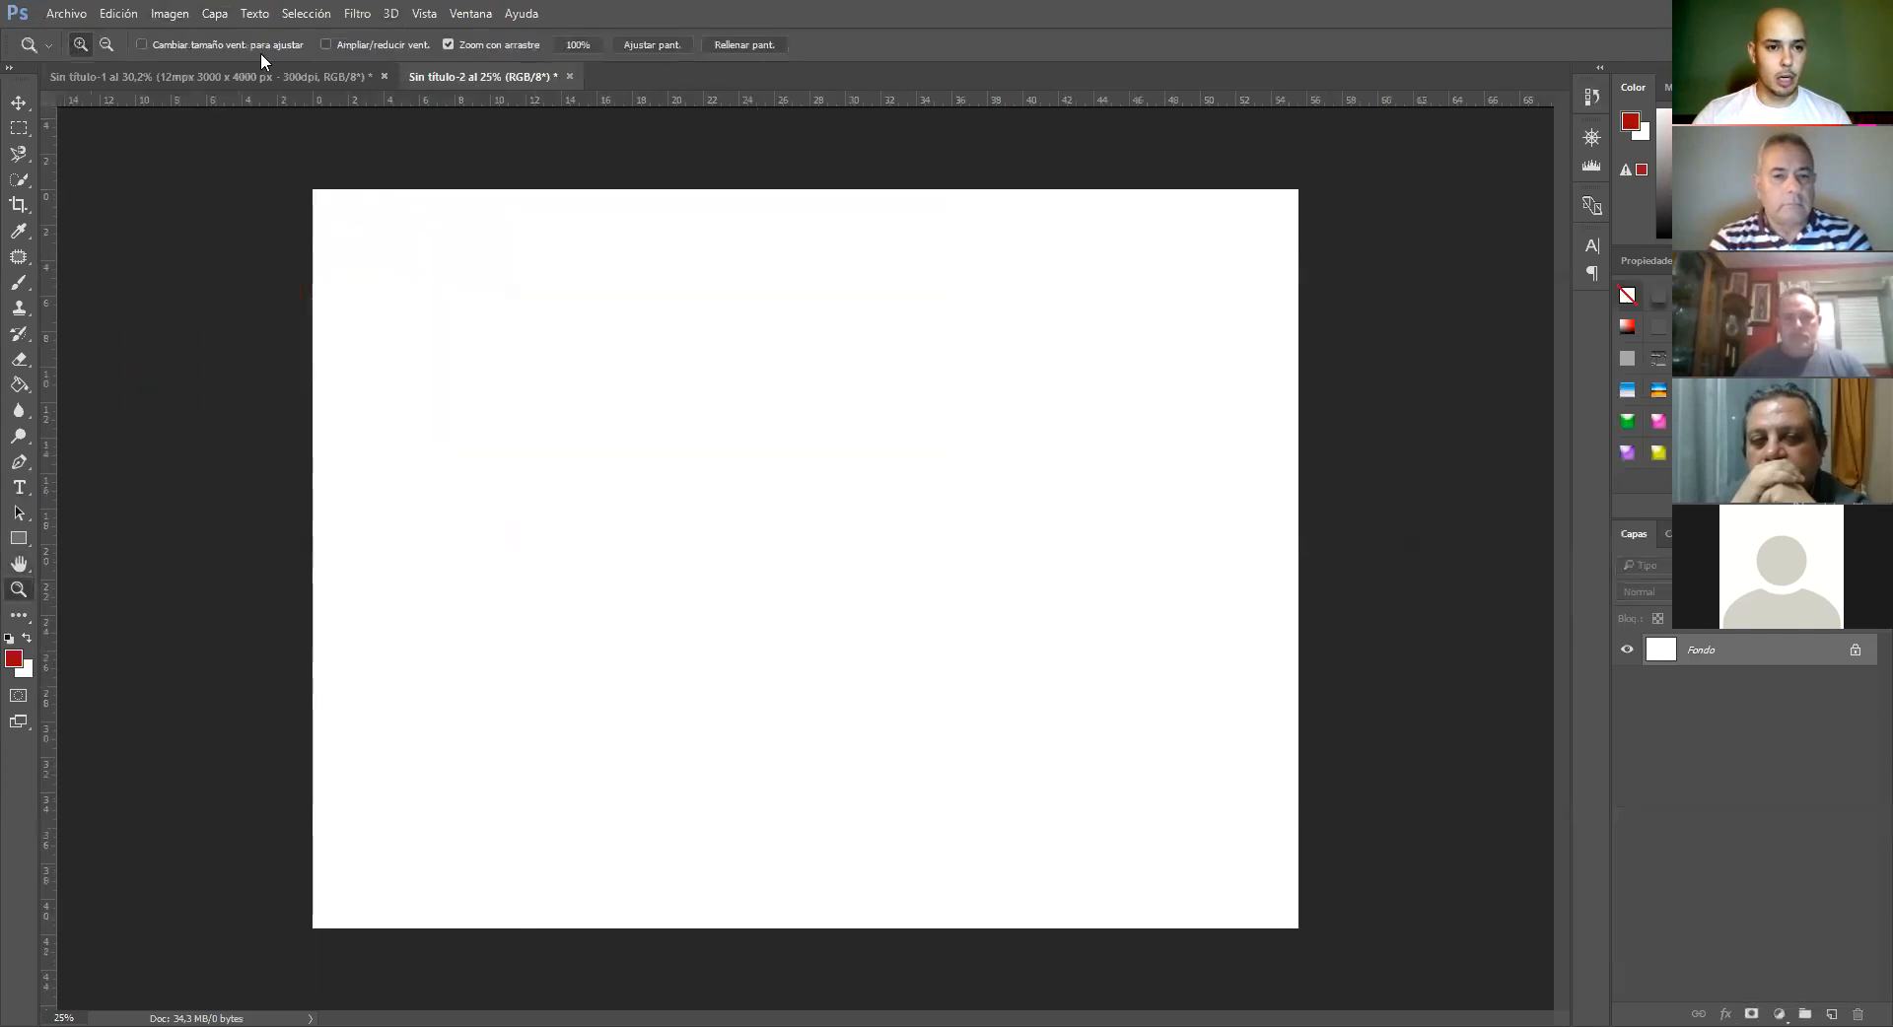
Check the blank document's dimensions and resolution in Image Size, then dismiss the dialog without changes
click(150, 14)
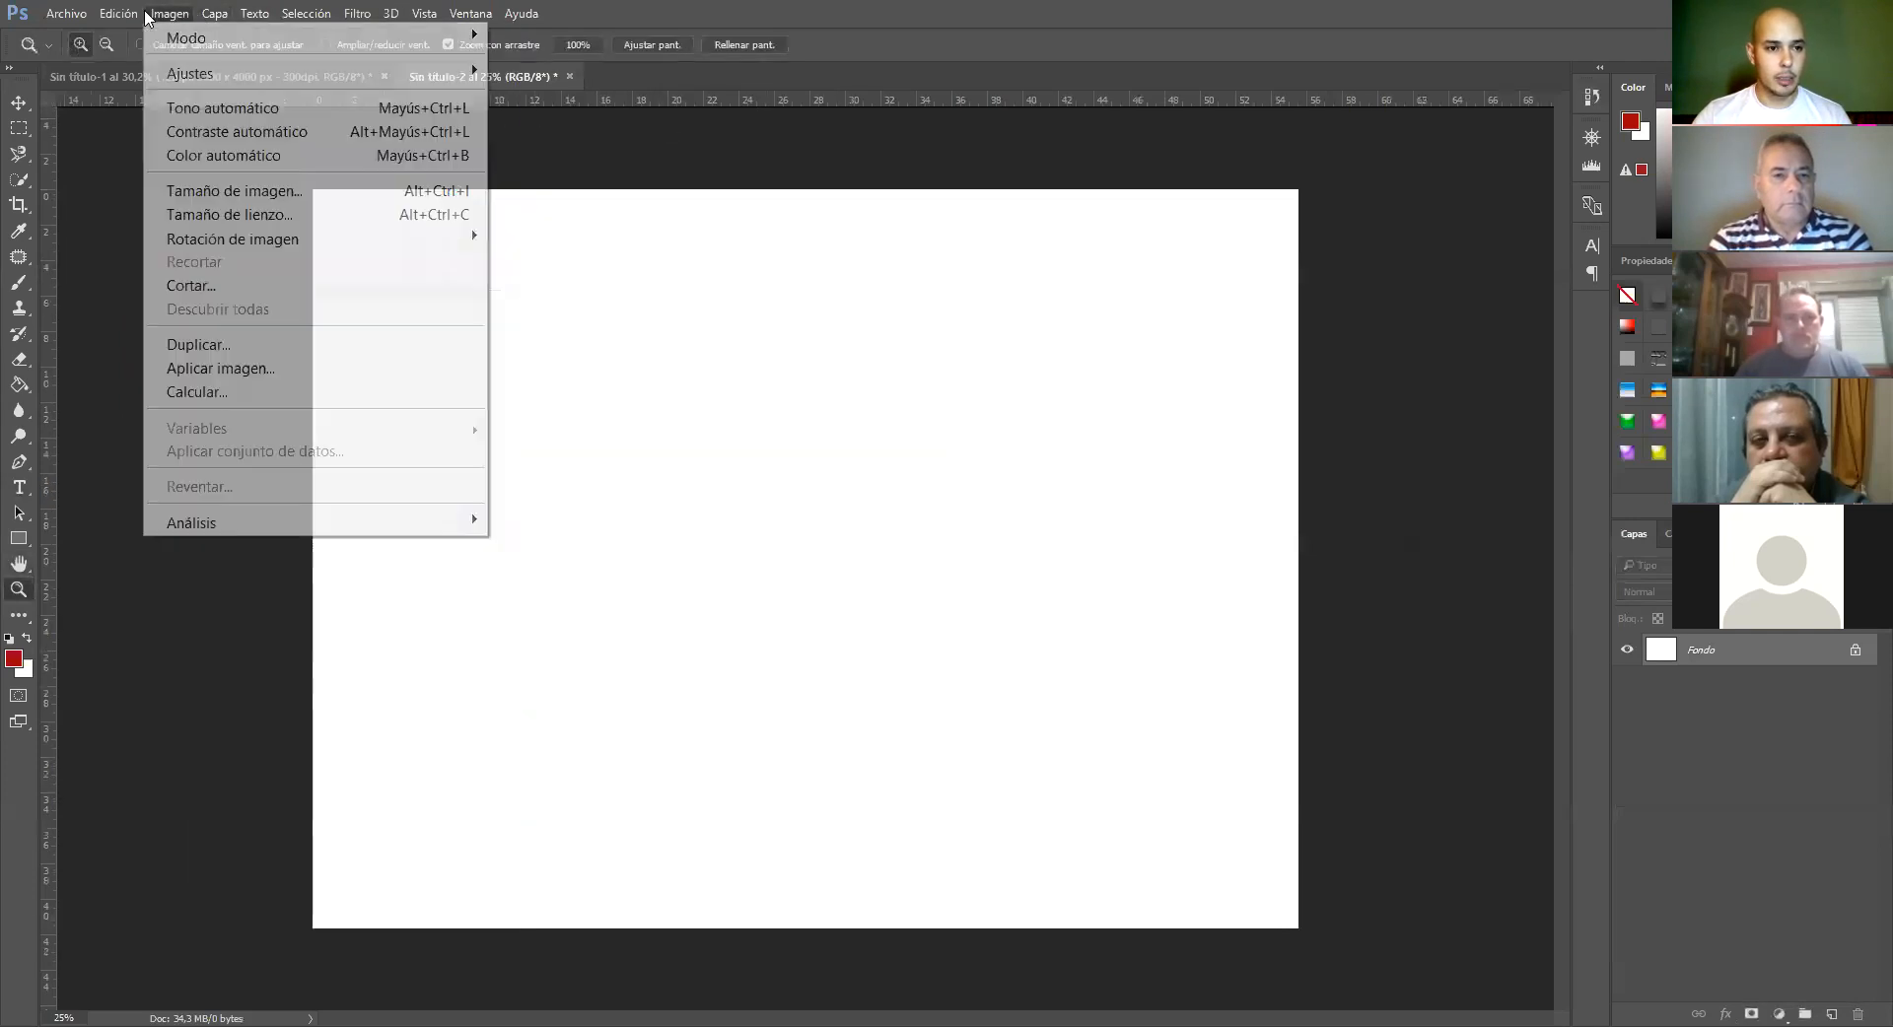
click(197, 108)
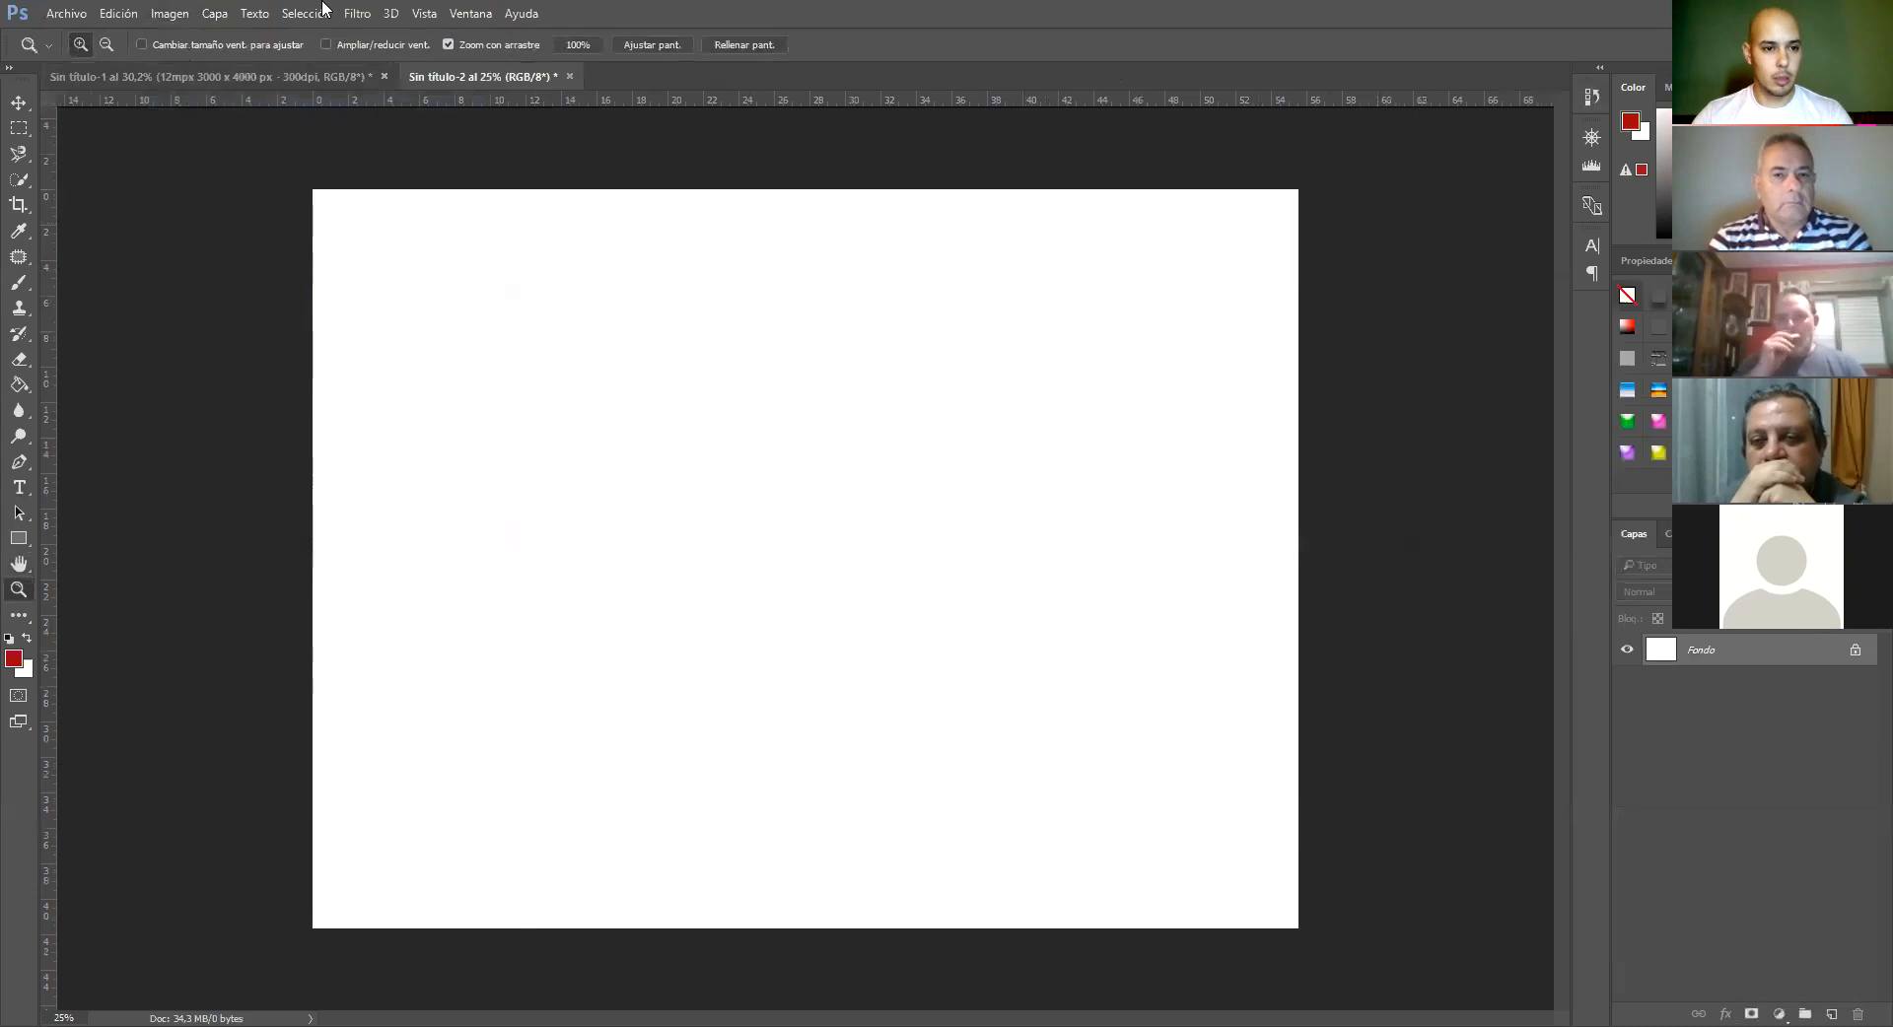
click(169, 13)
click(222, 191)
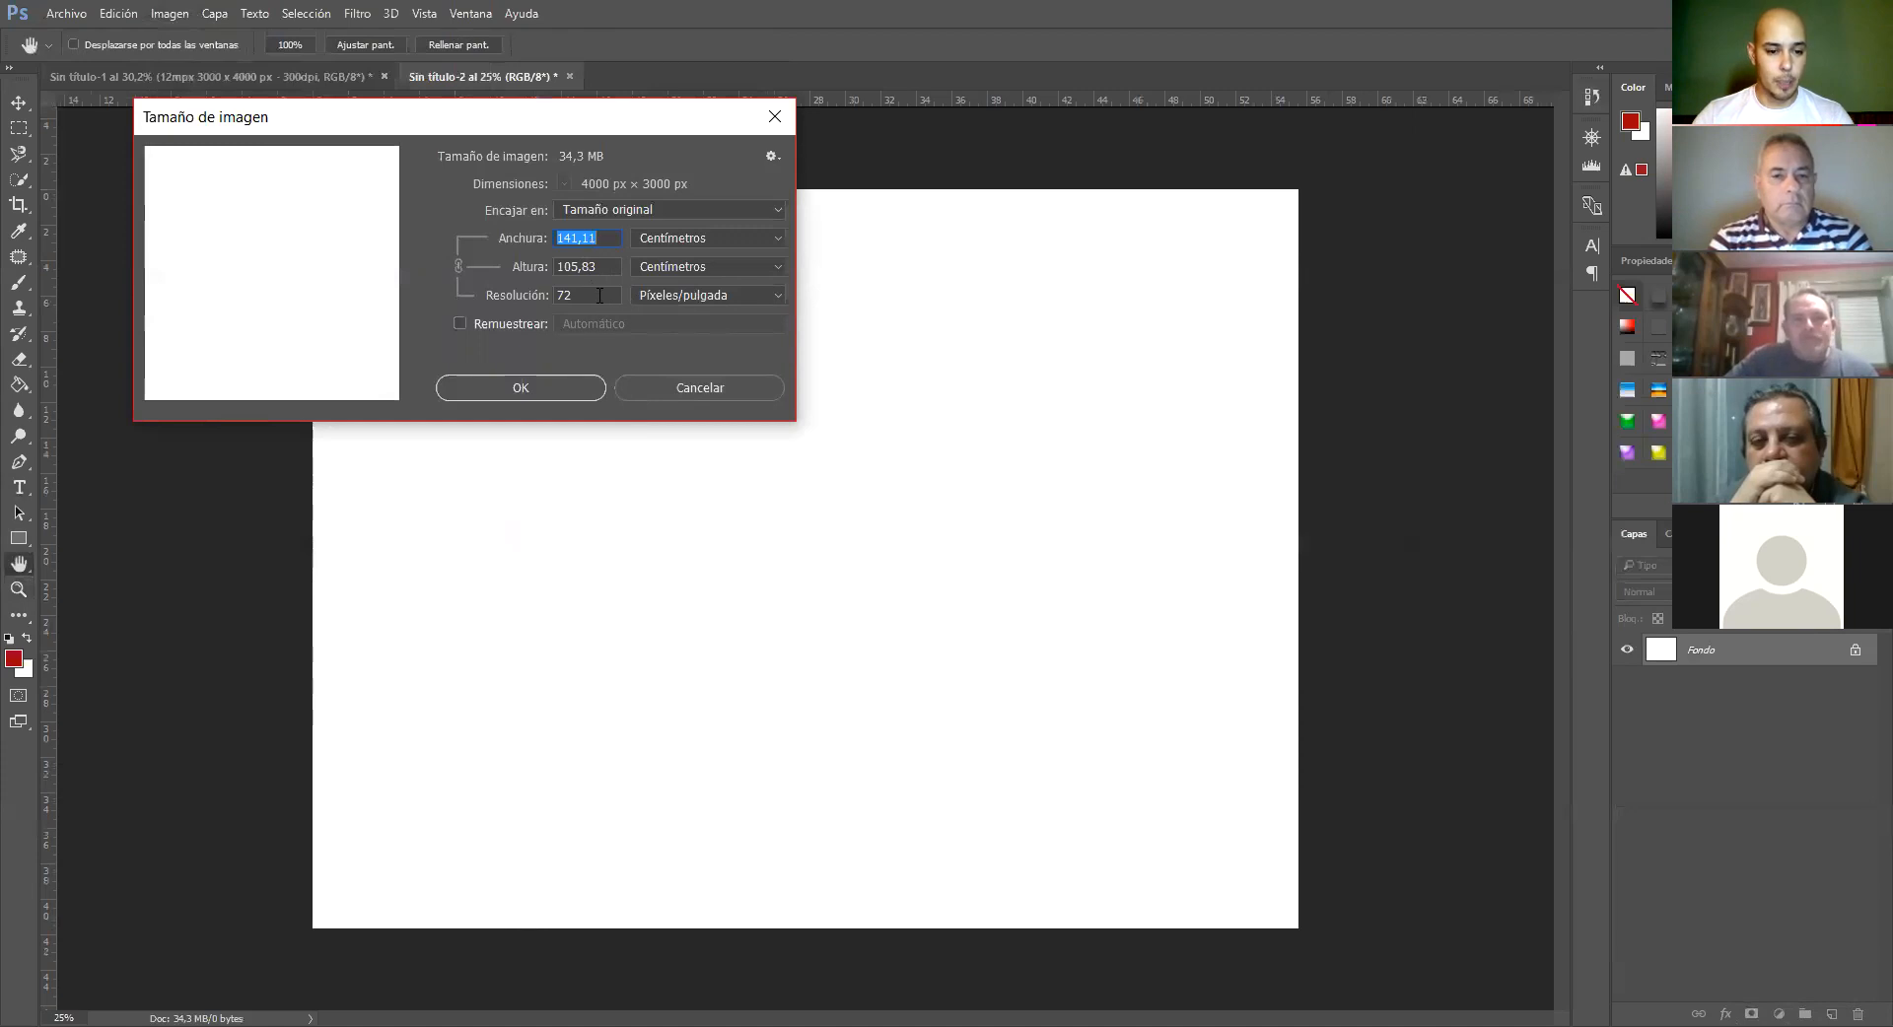
click(659, 380)
Switch to the 12mpx document and try a resolution of 300 pixels/inch in Image Size with resampling off
click(236, 71)
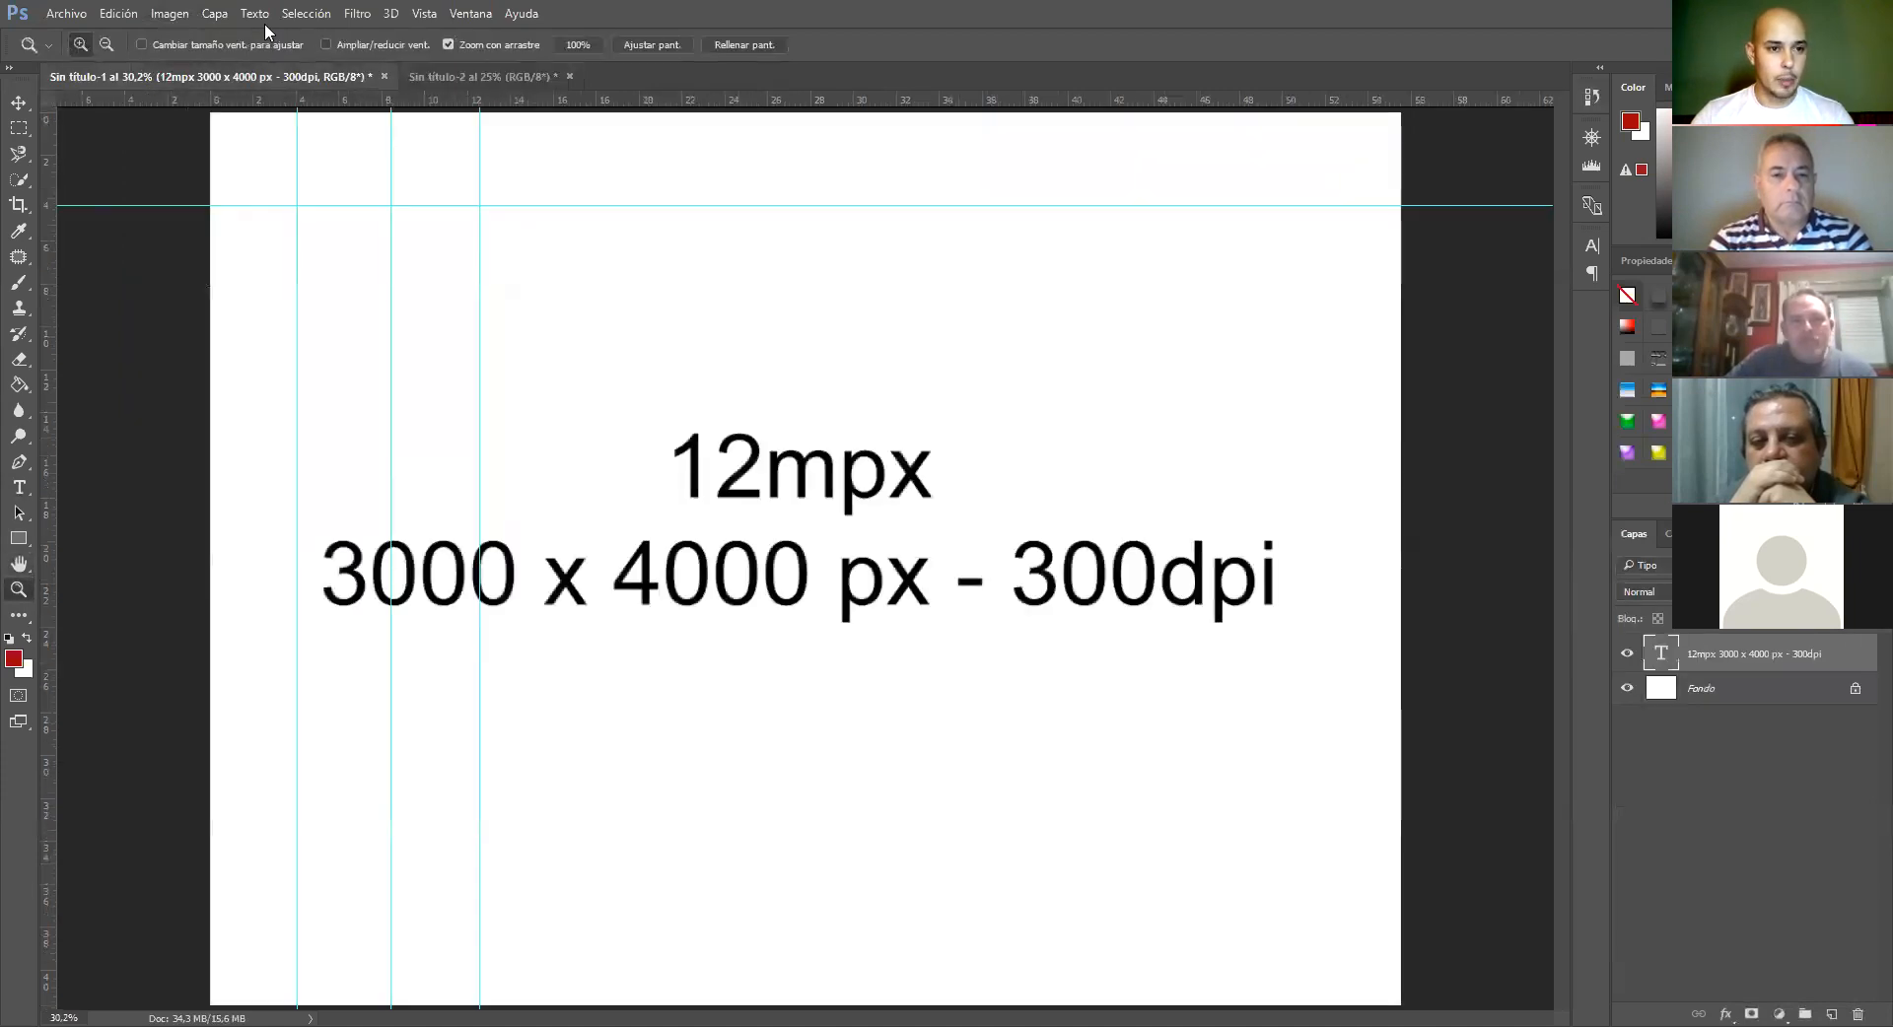
click(178, 14)
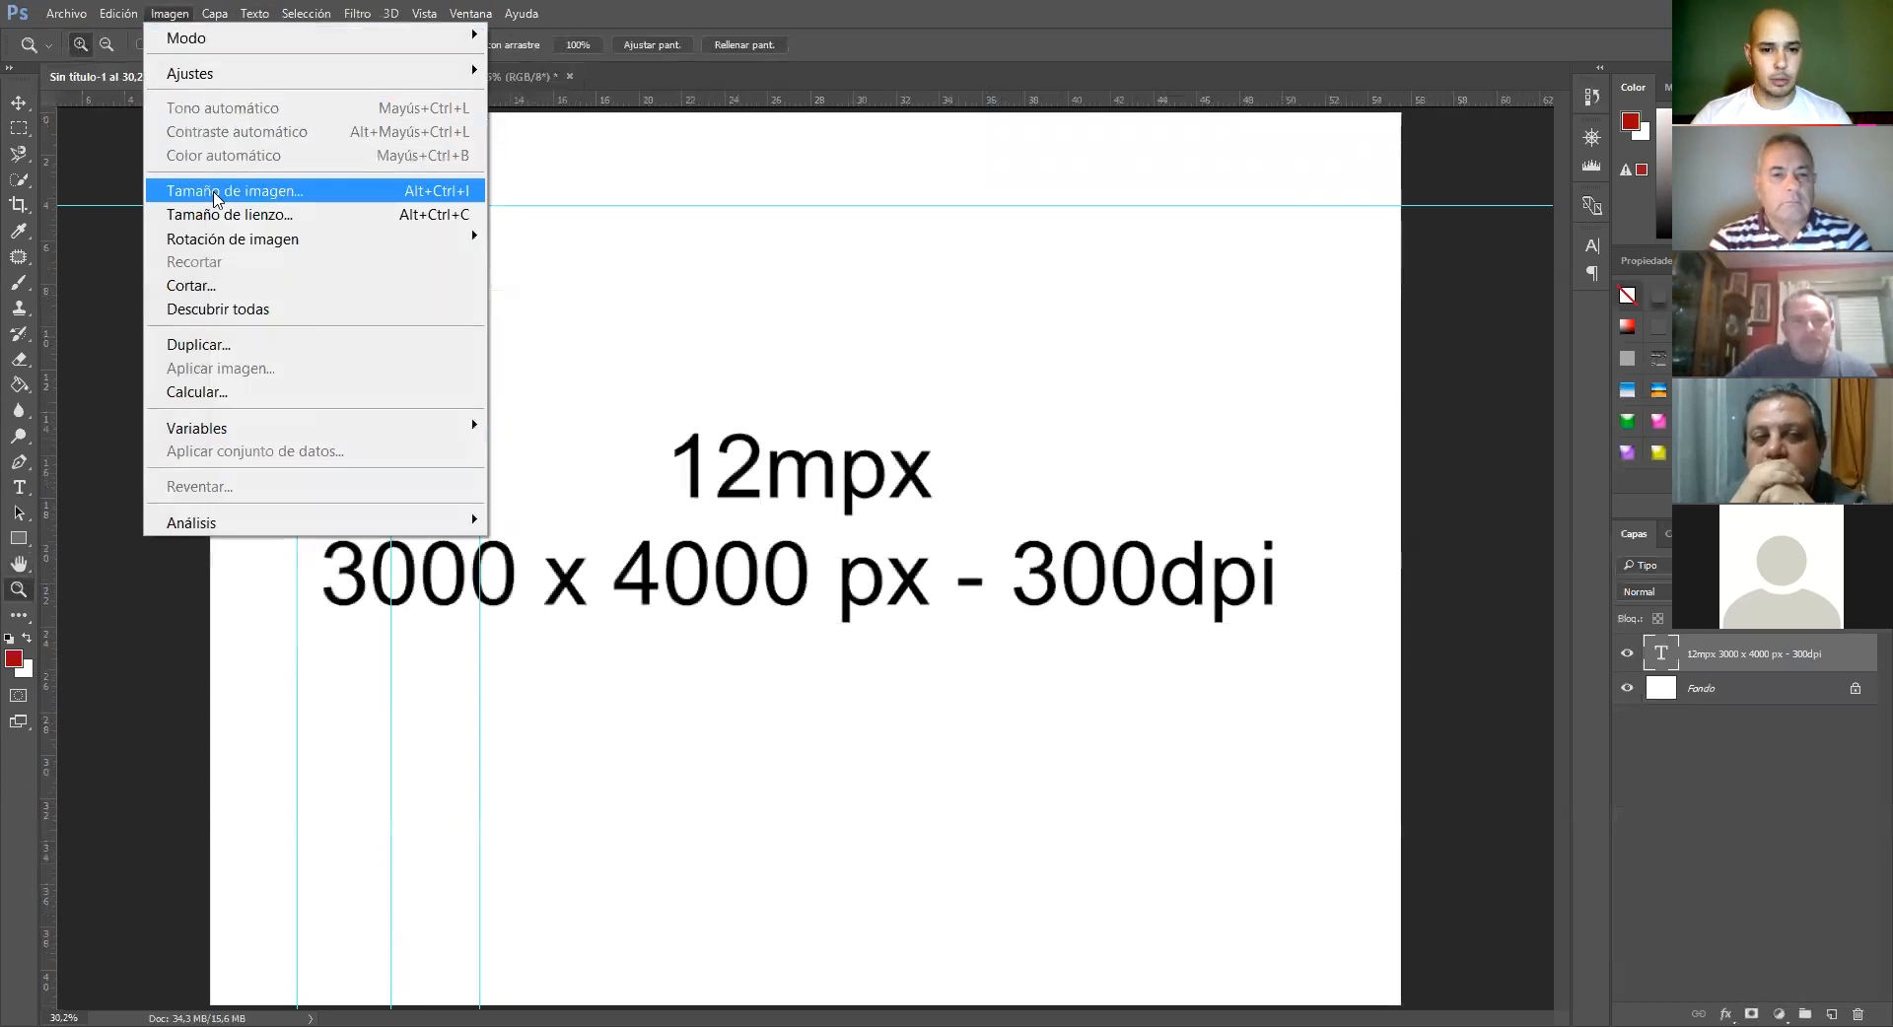
click(219, 191)
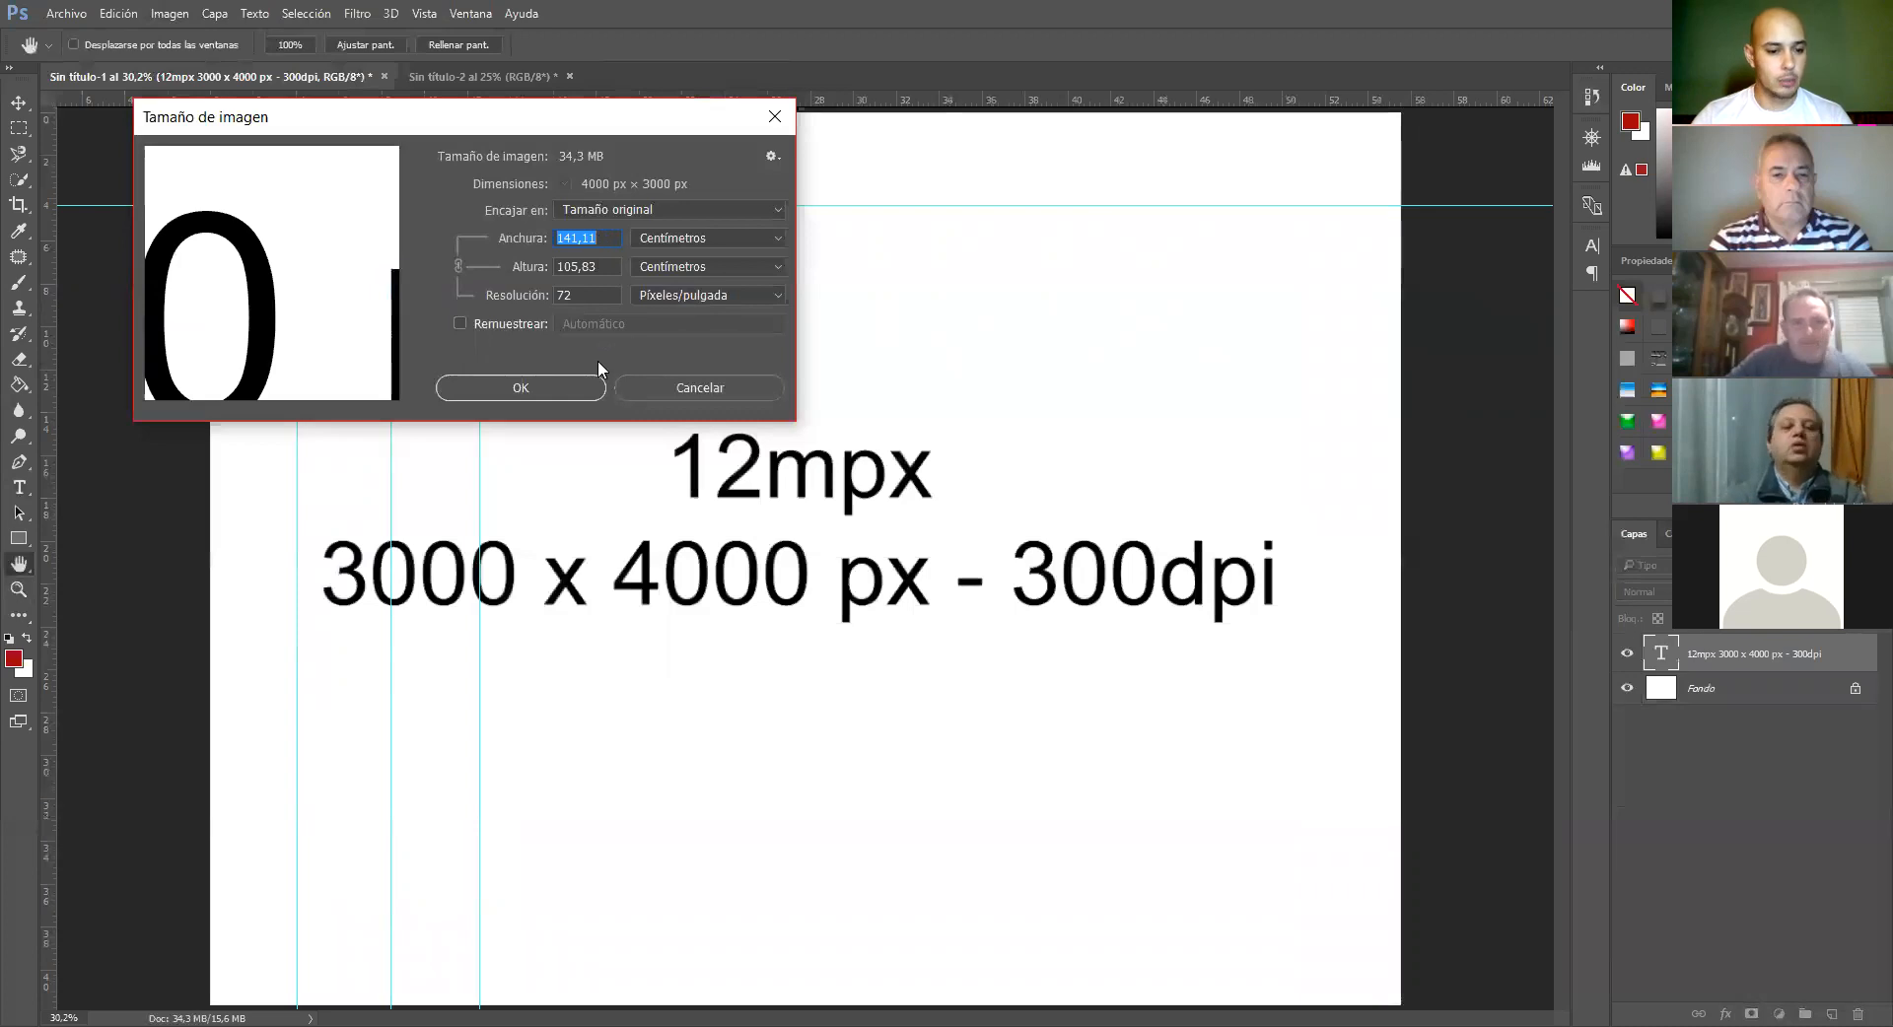
double_click(592, 298)
text(300)
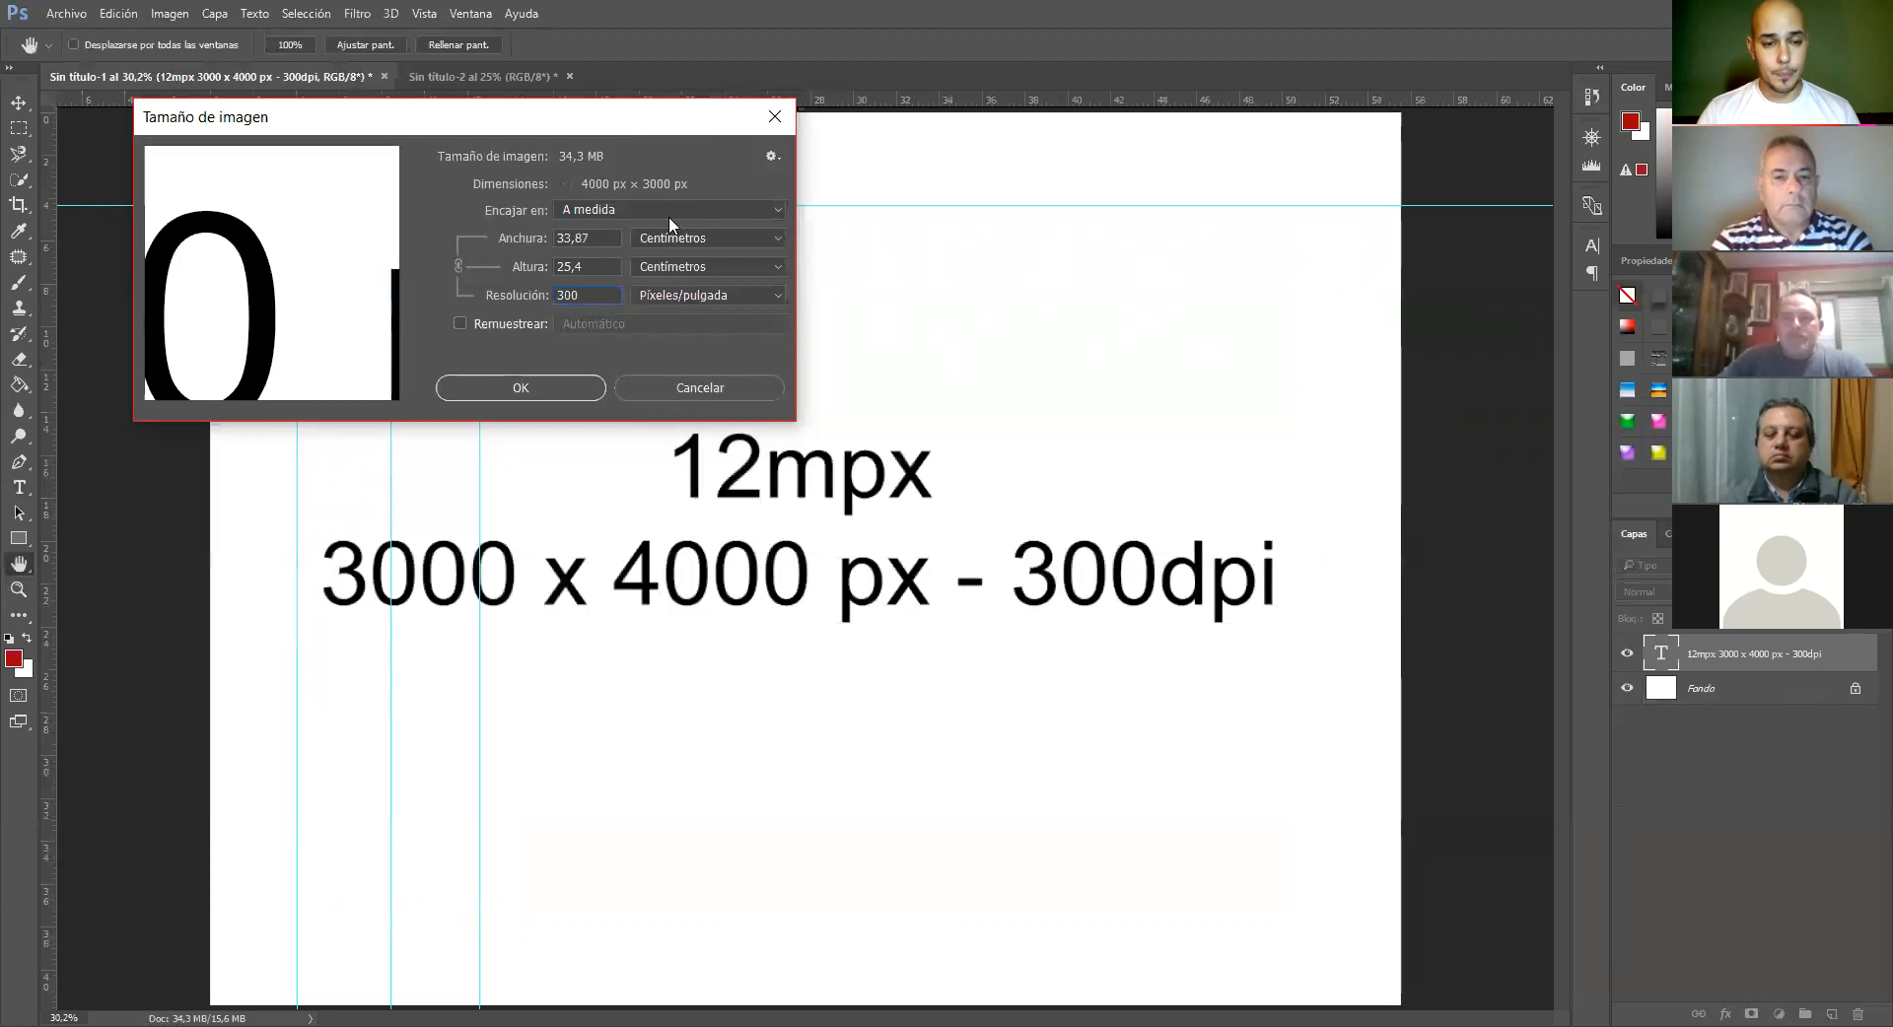
Try a width of 50 cm at 300 pixels/inch with resampling on, then cancel the image resize
click(513, 322)
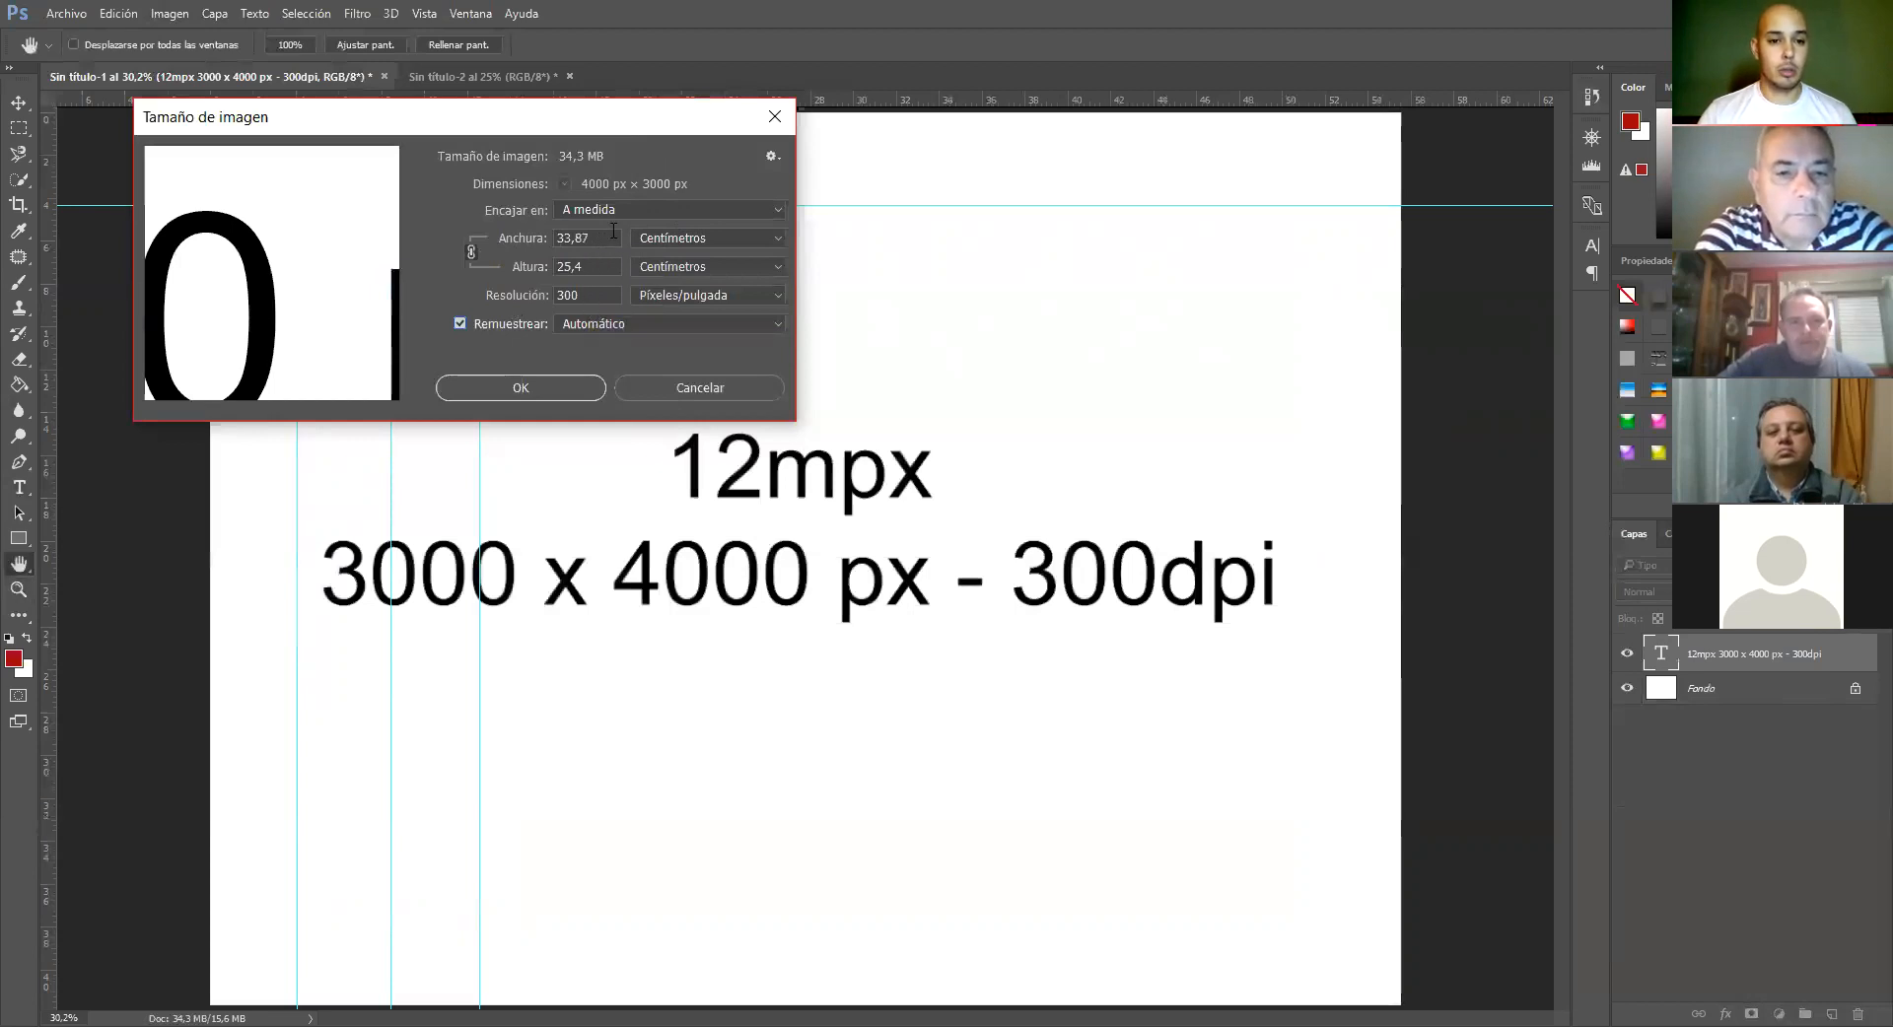
click(540, 241)
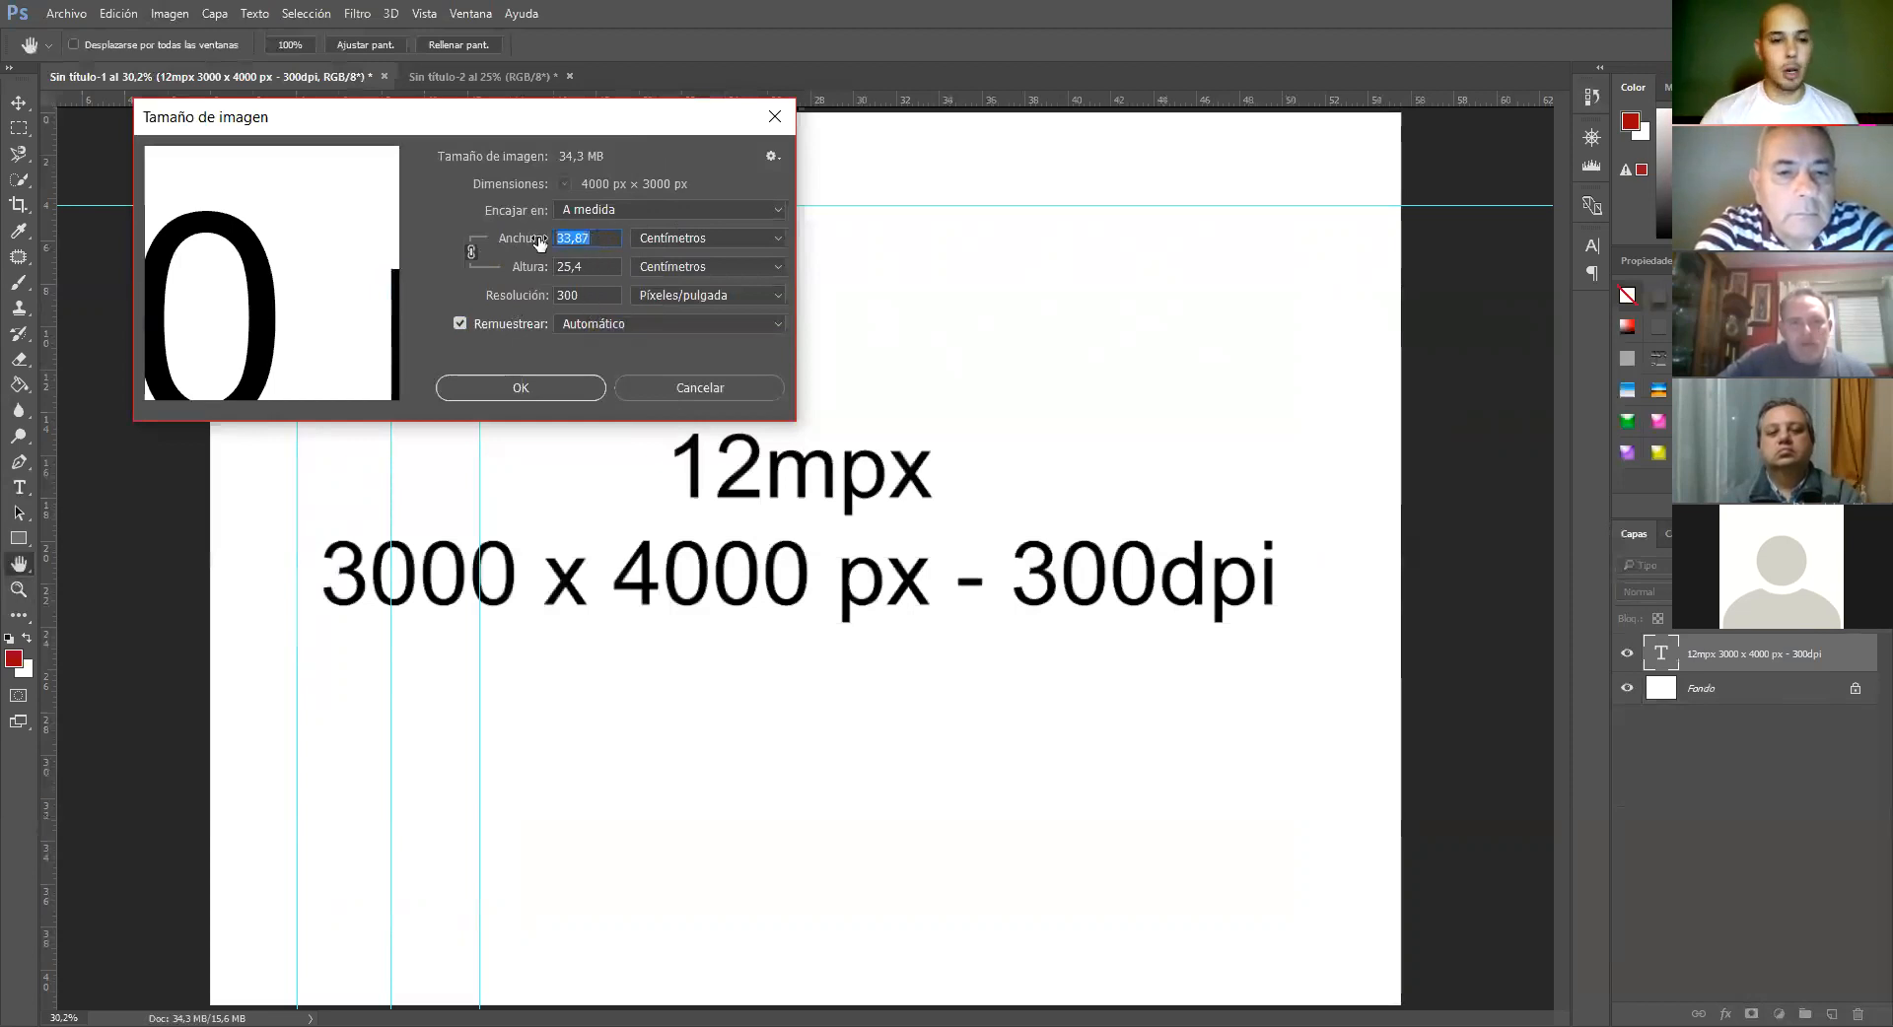
text(50)
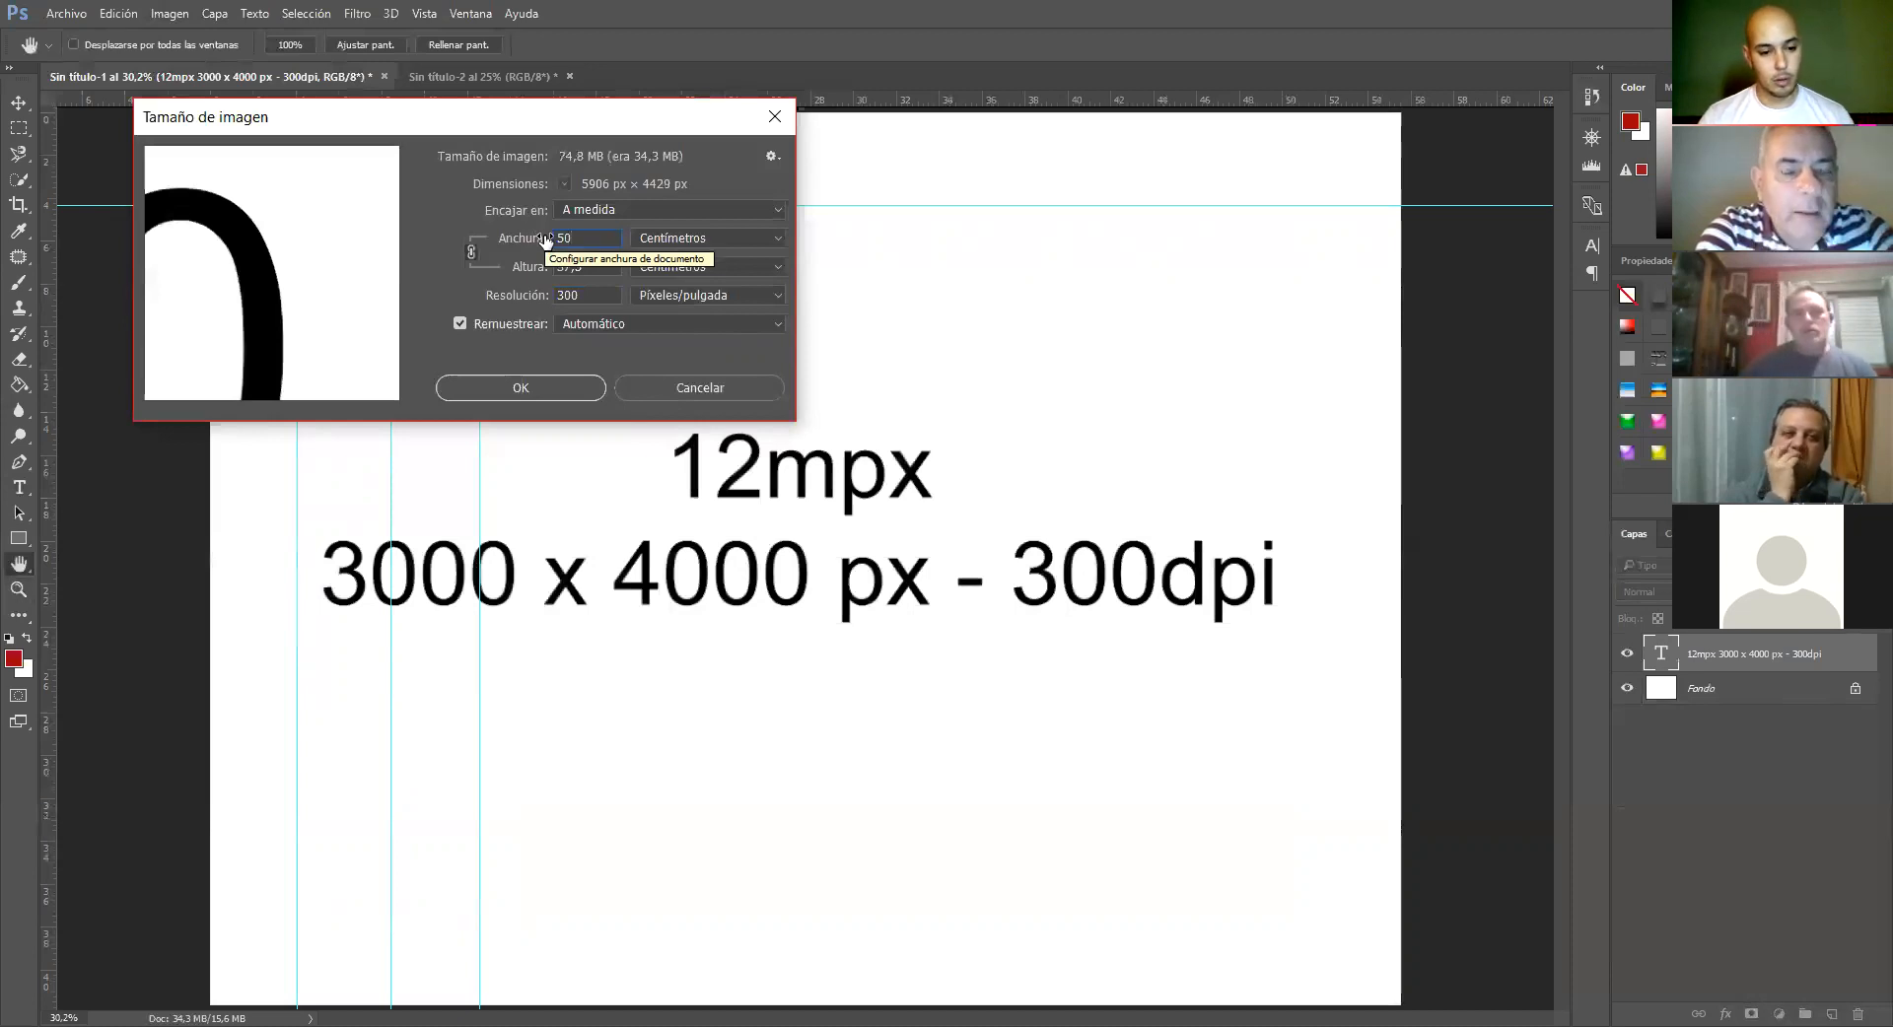
text(250)
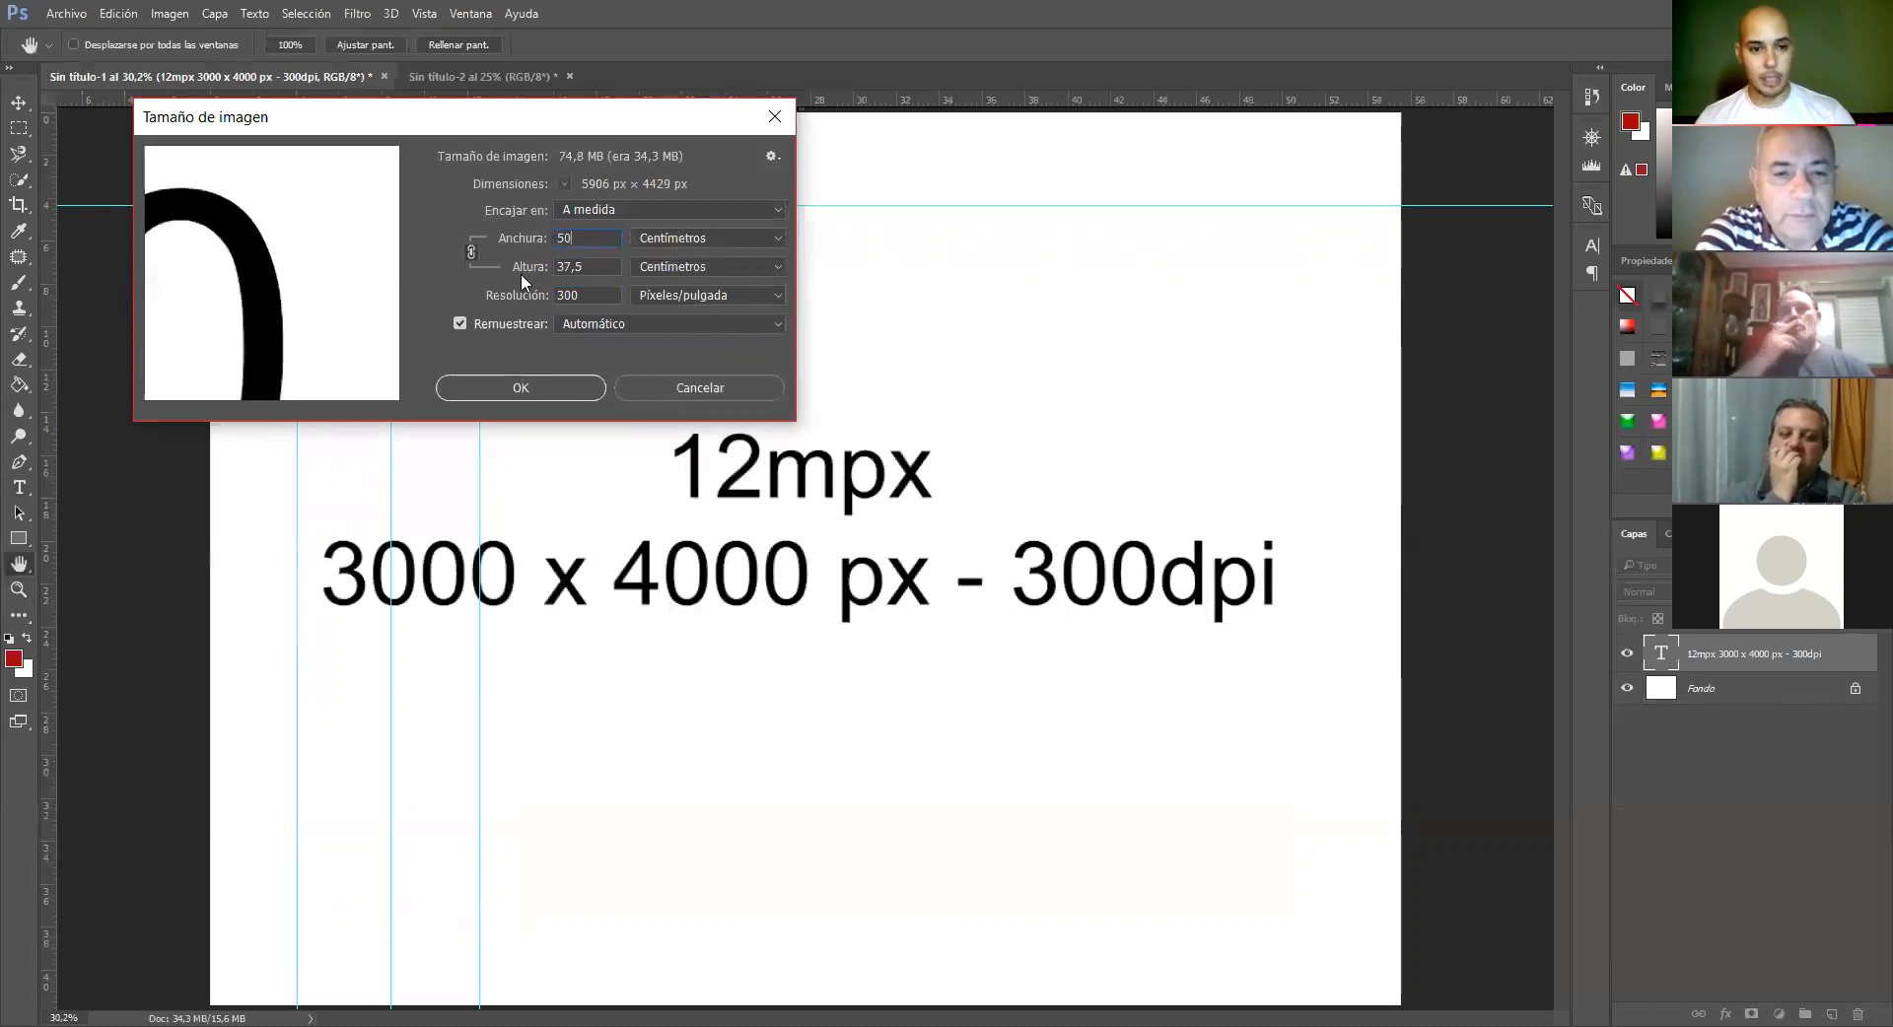
key(Escape)
click(170, 13)
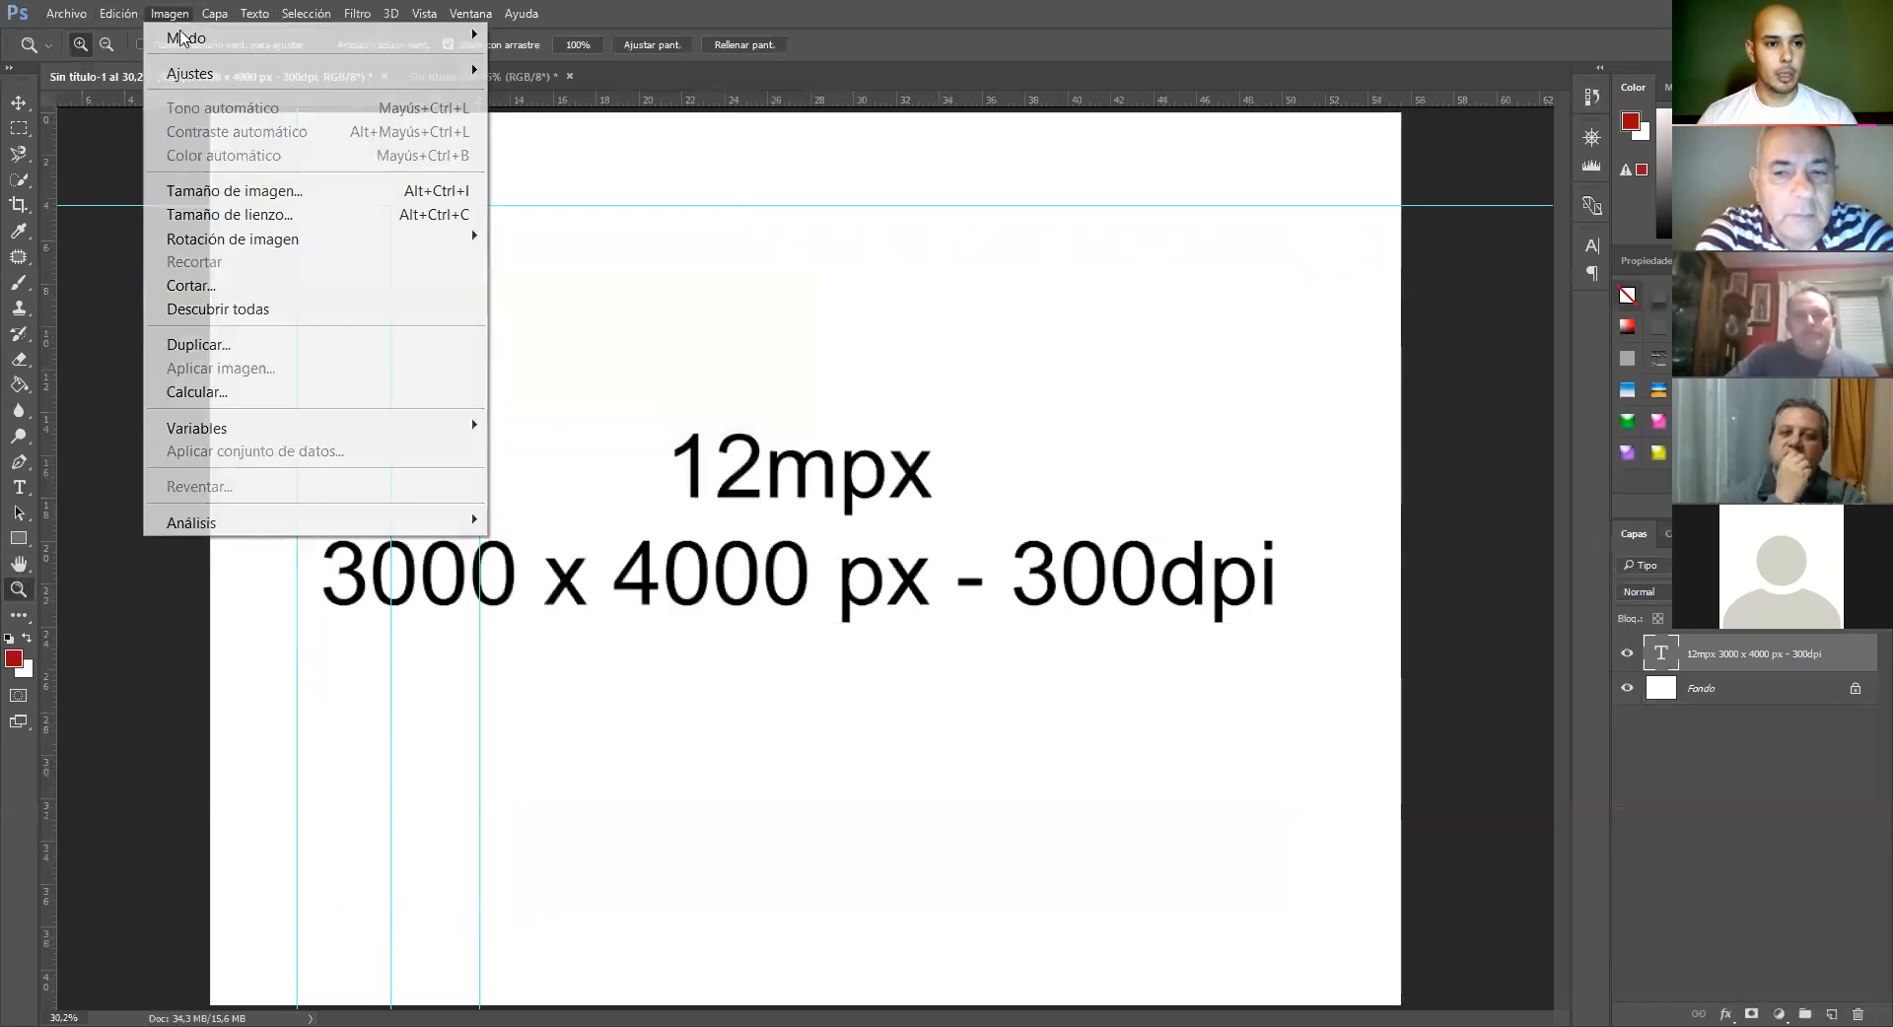
click(246, 214)
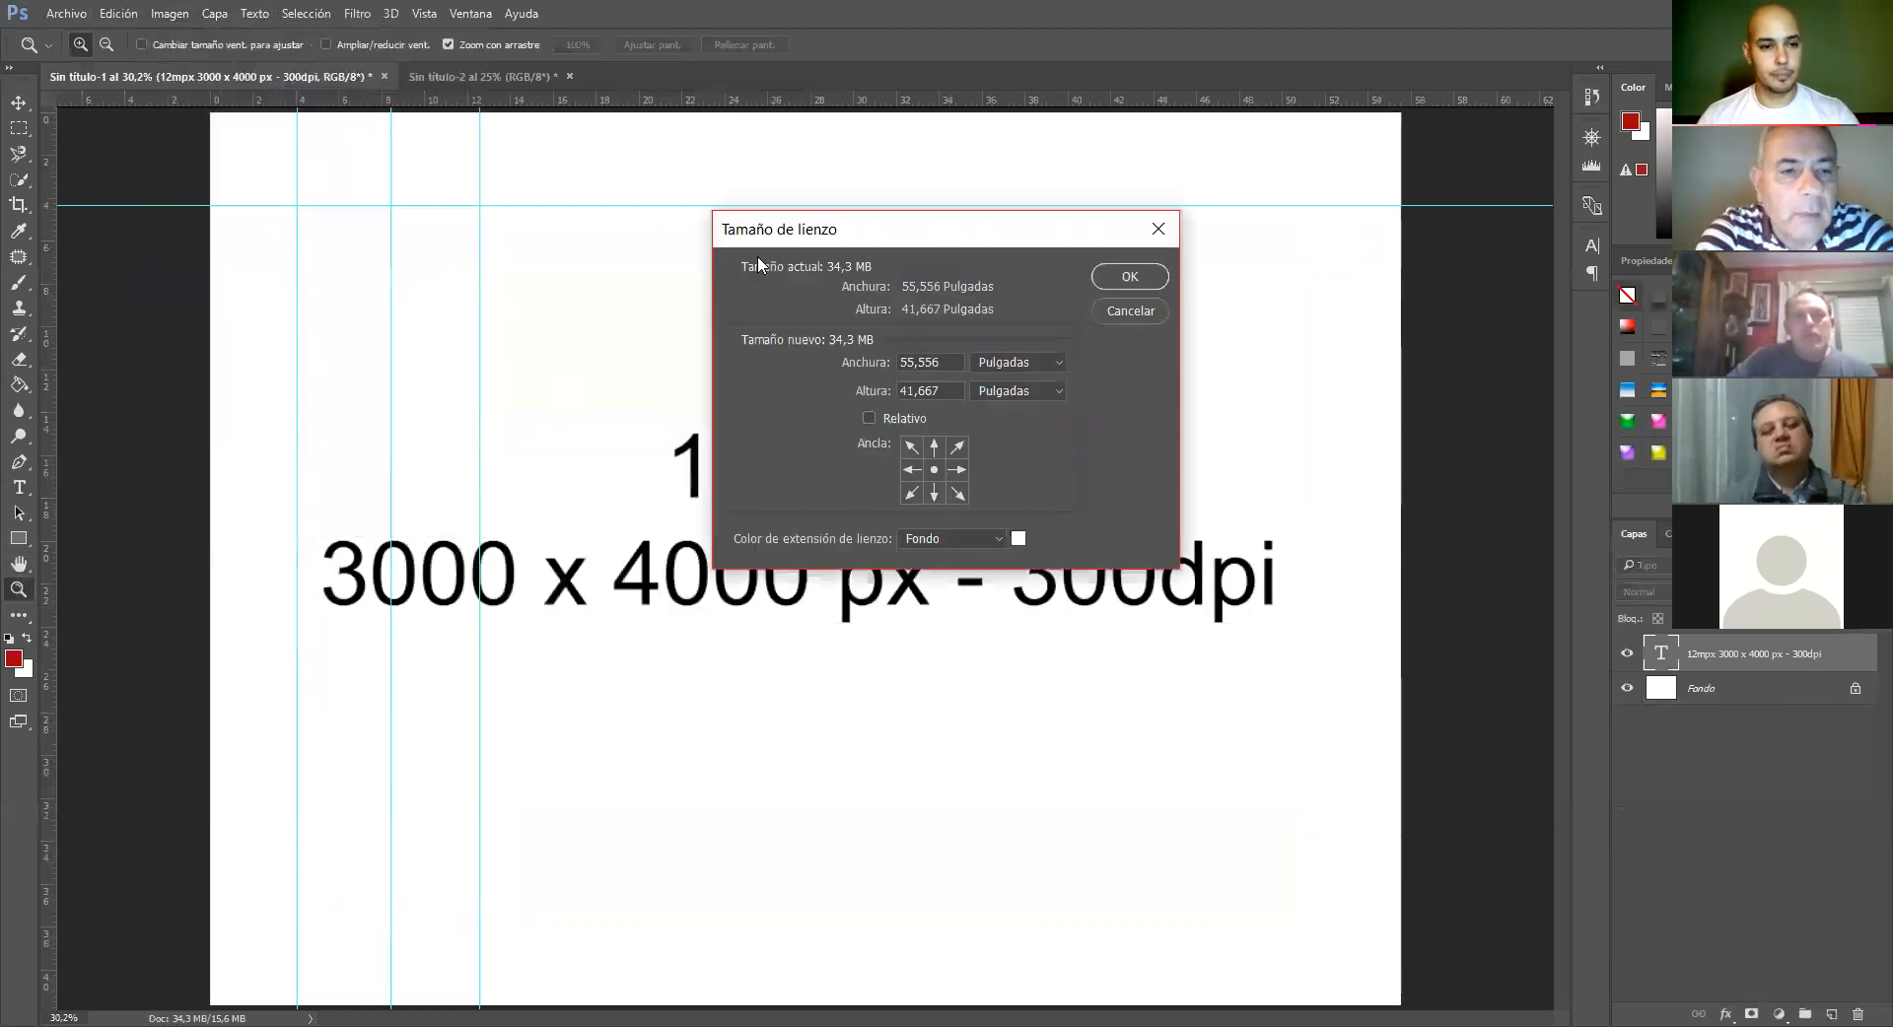
key(Escape)
Try raising the 12mpx document's resolution to 300 pixels/inch in Image Size with resampling on, then cancel
click(170, 14)
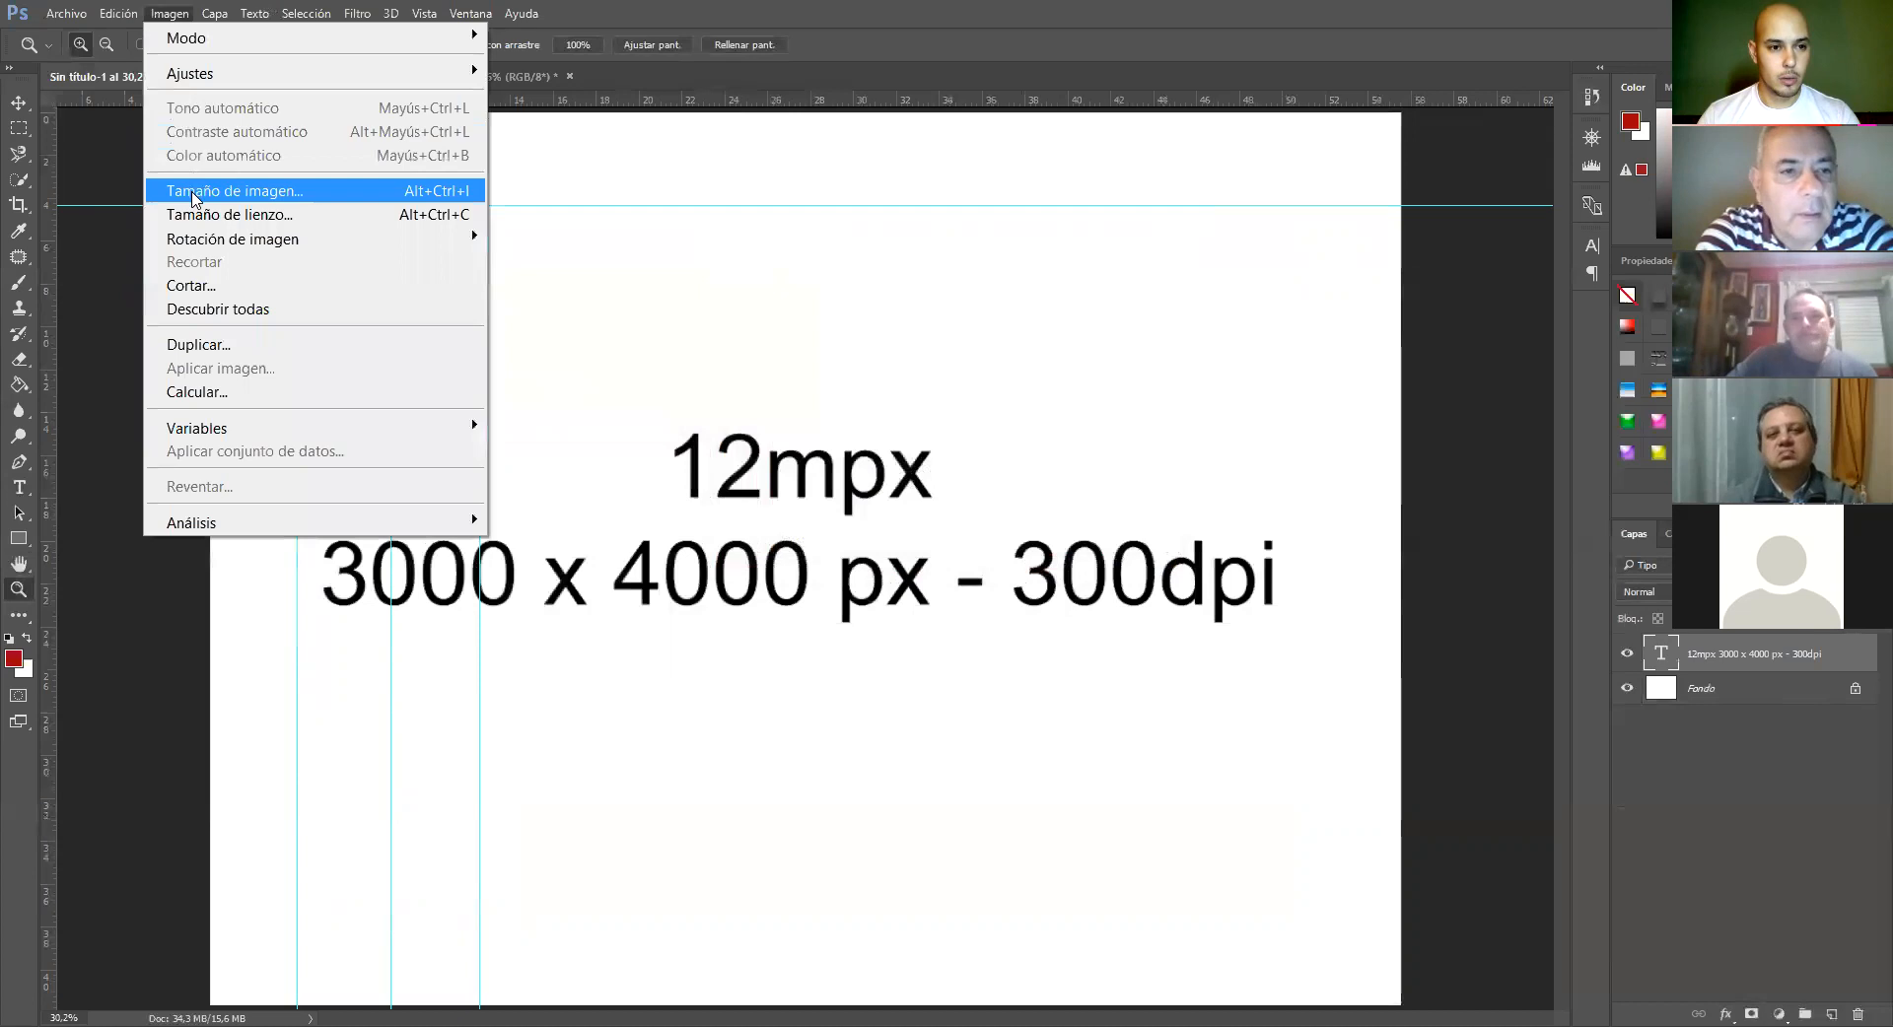
click(193, 192)
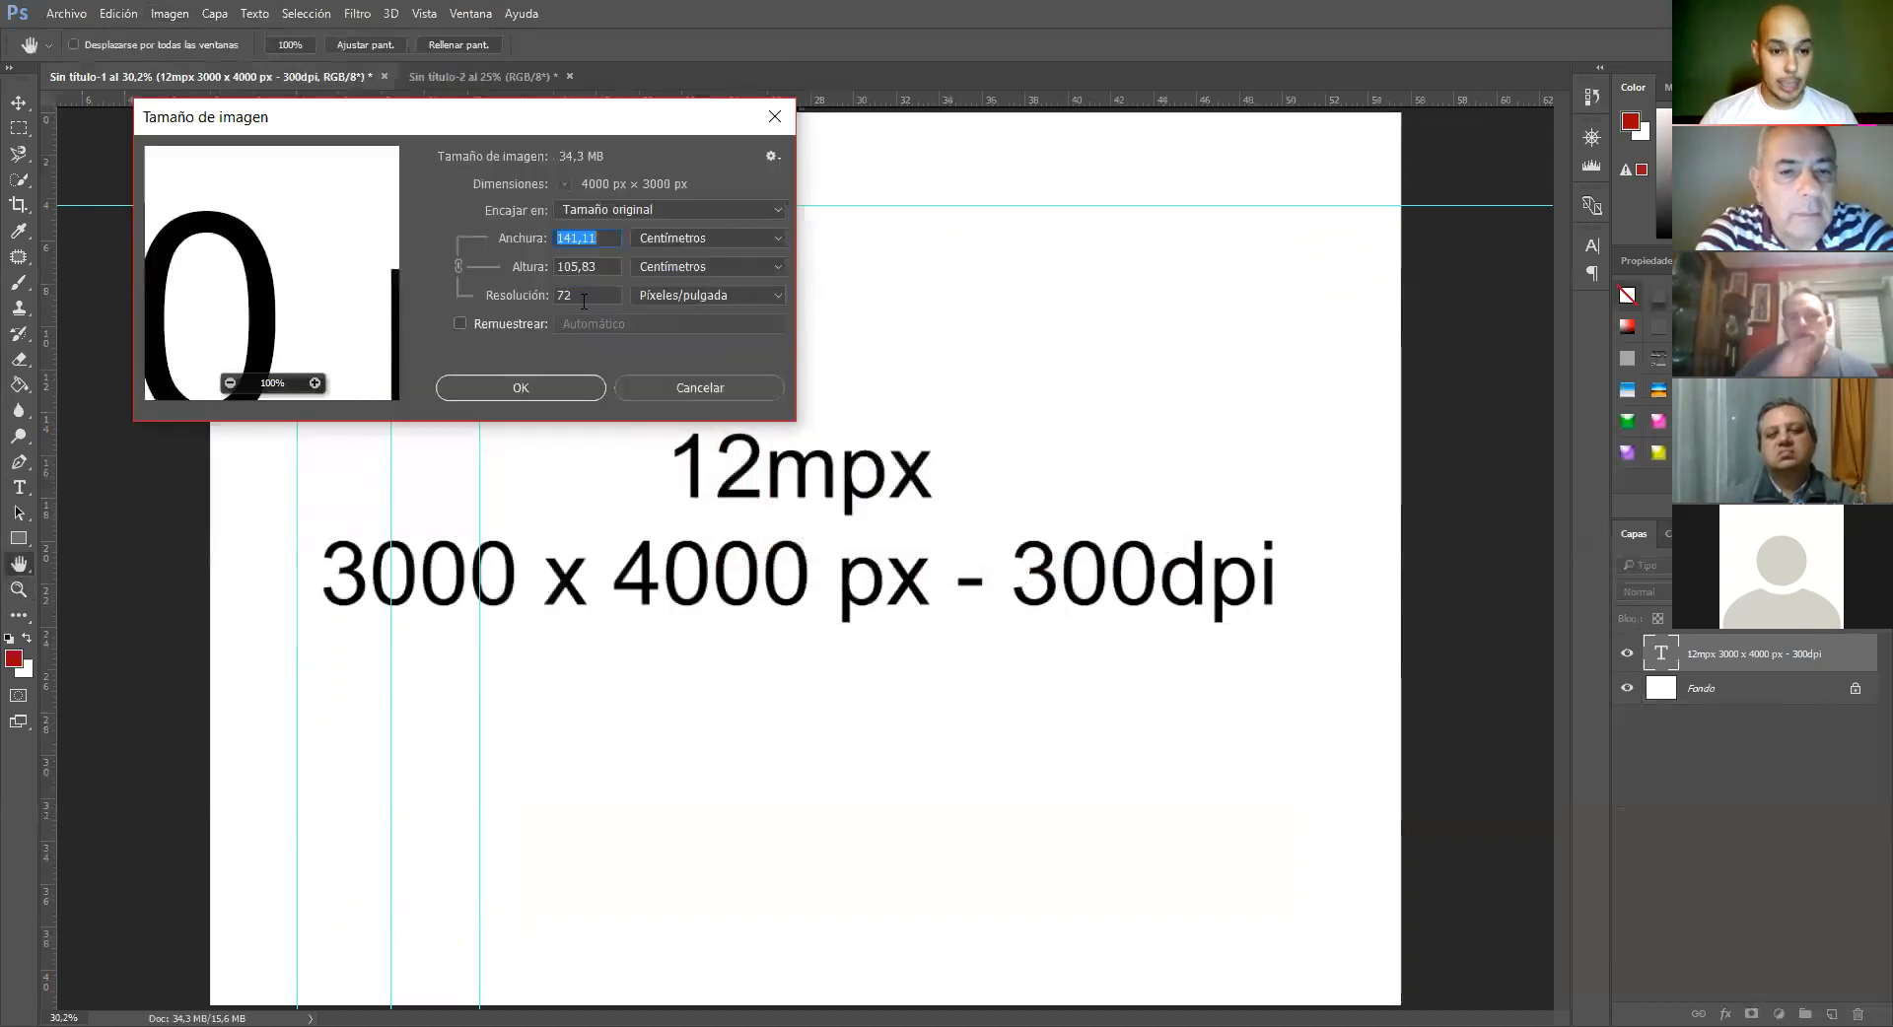
key(Tab)
key(Tab)
double_click(591, 237)
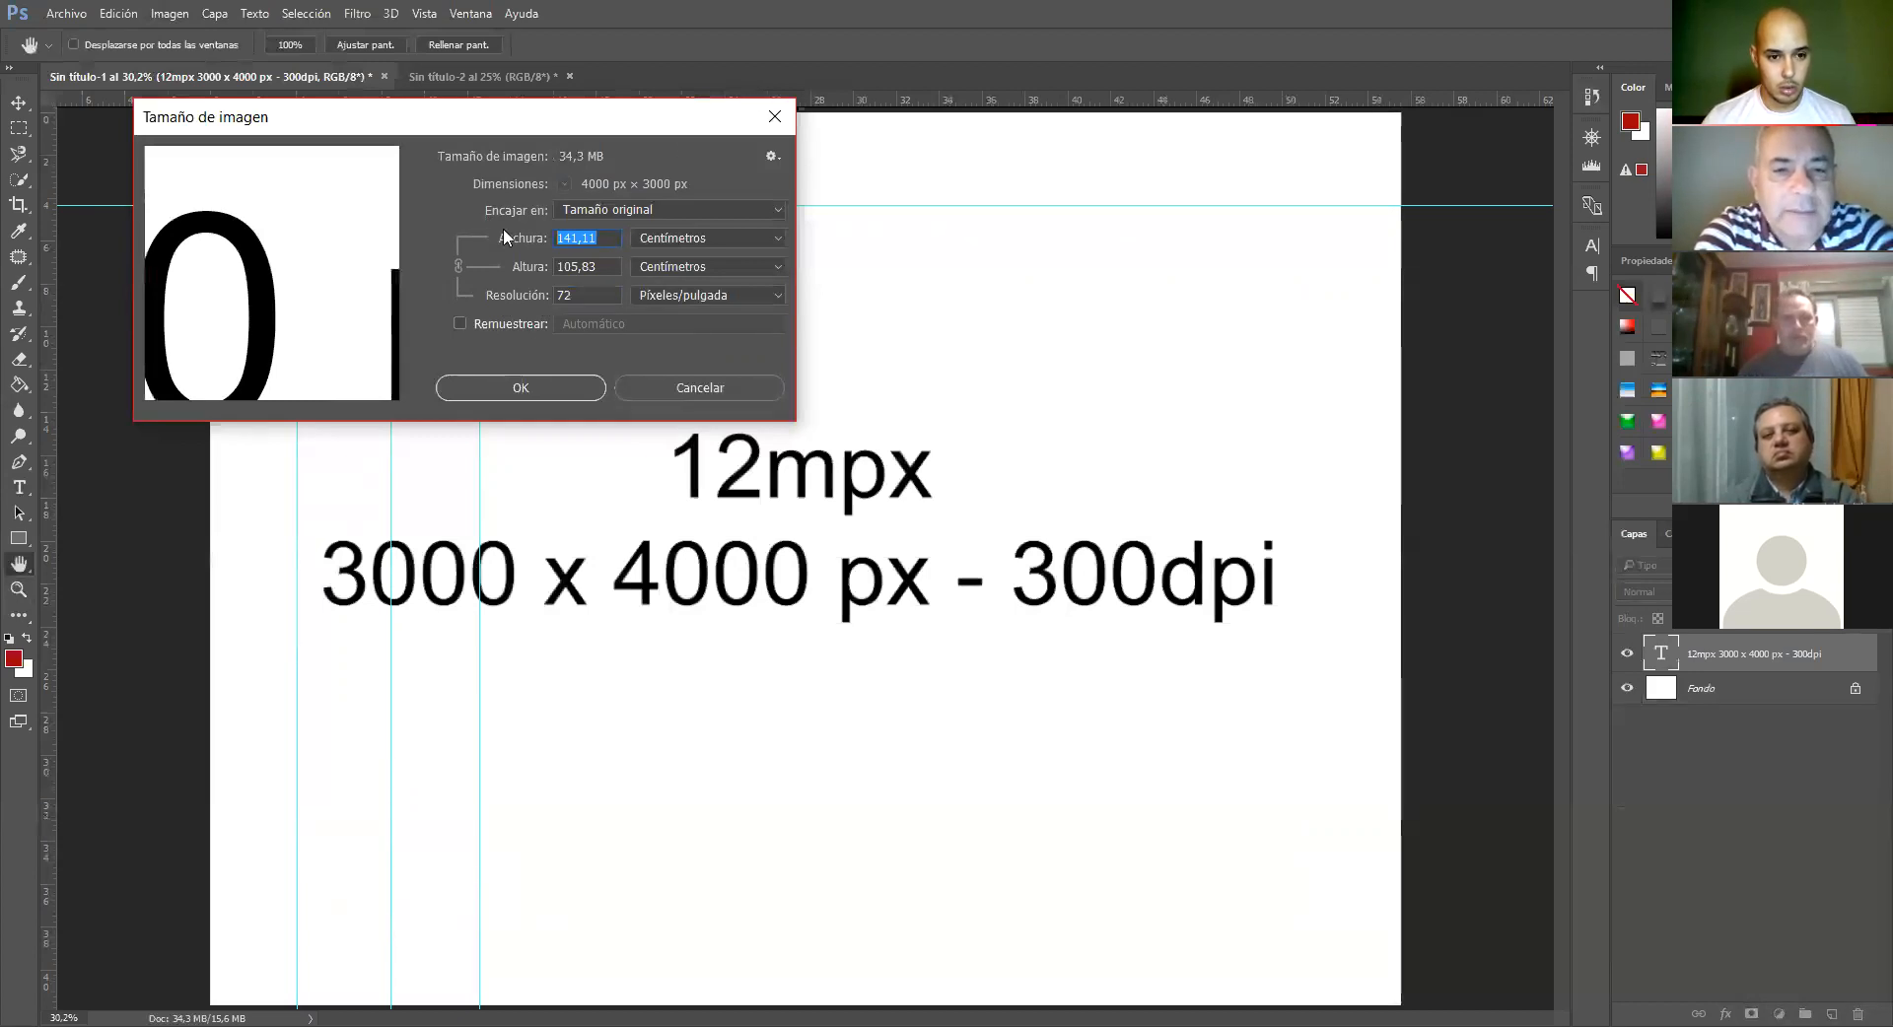
click(455, 324)
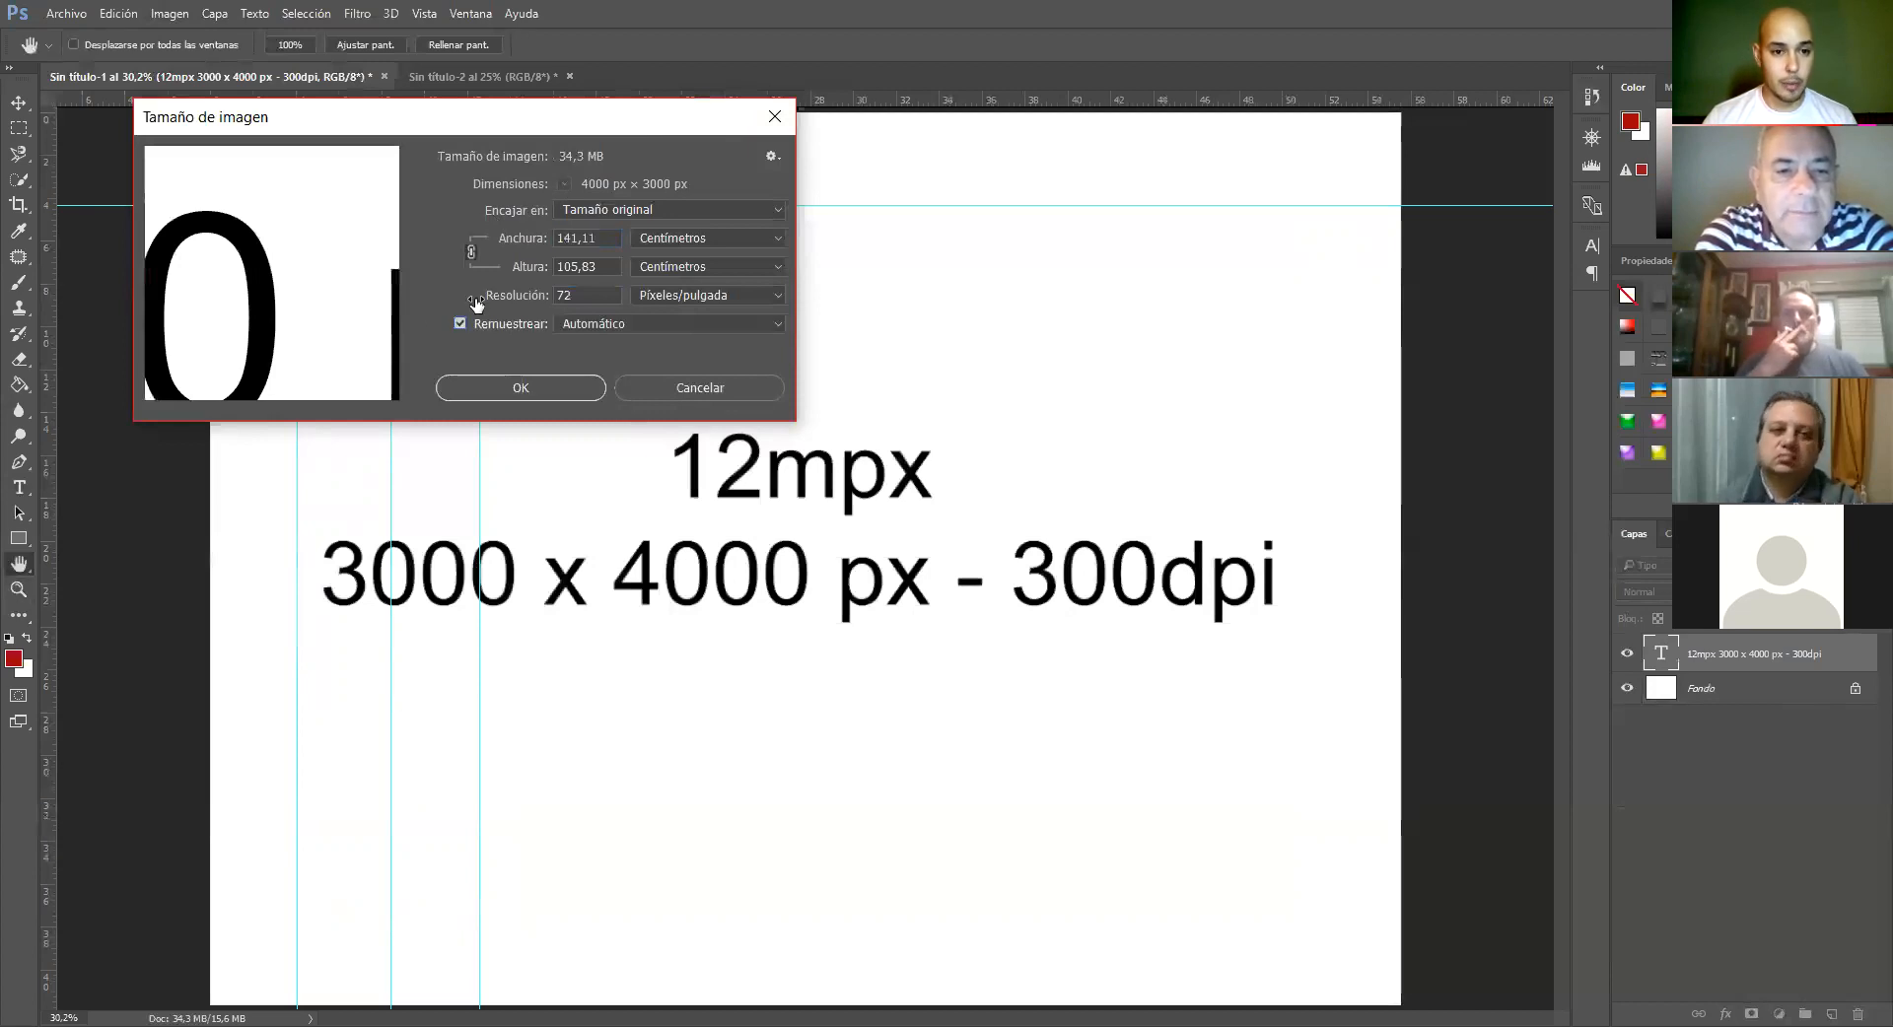
double_click(590, 296)
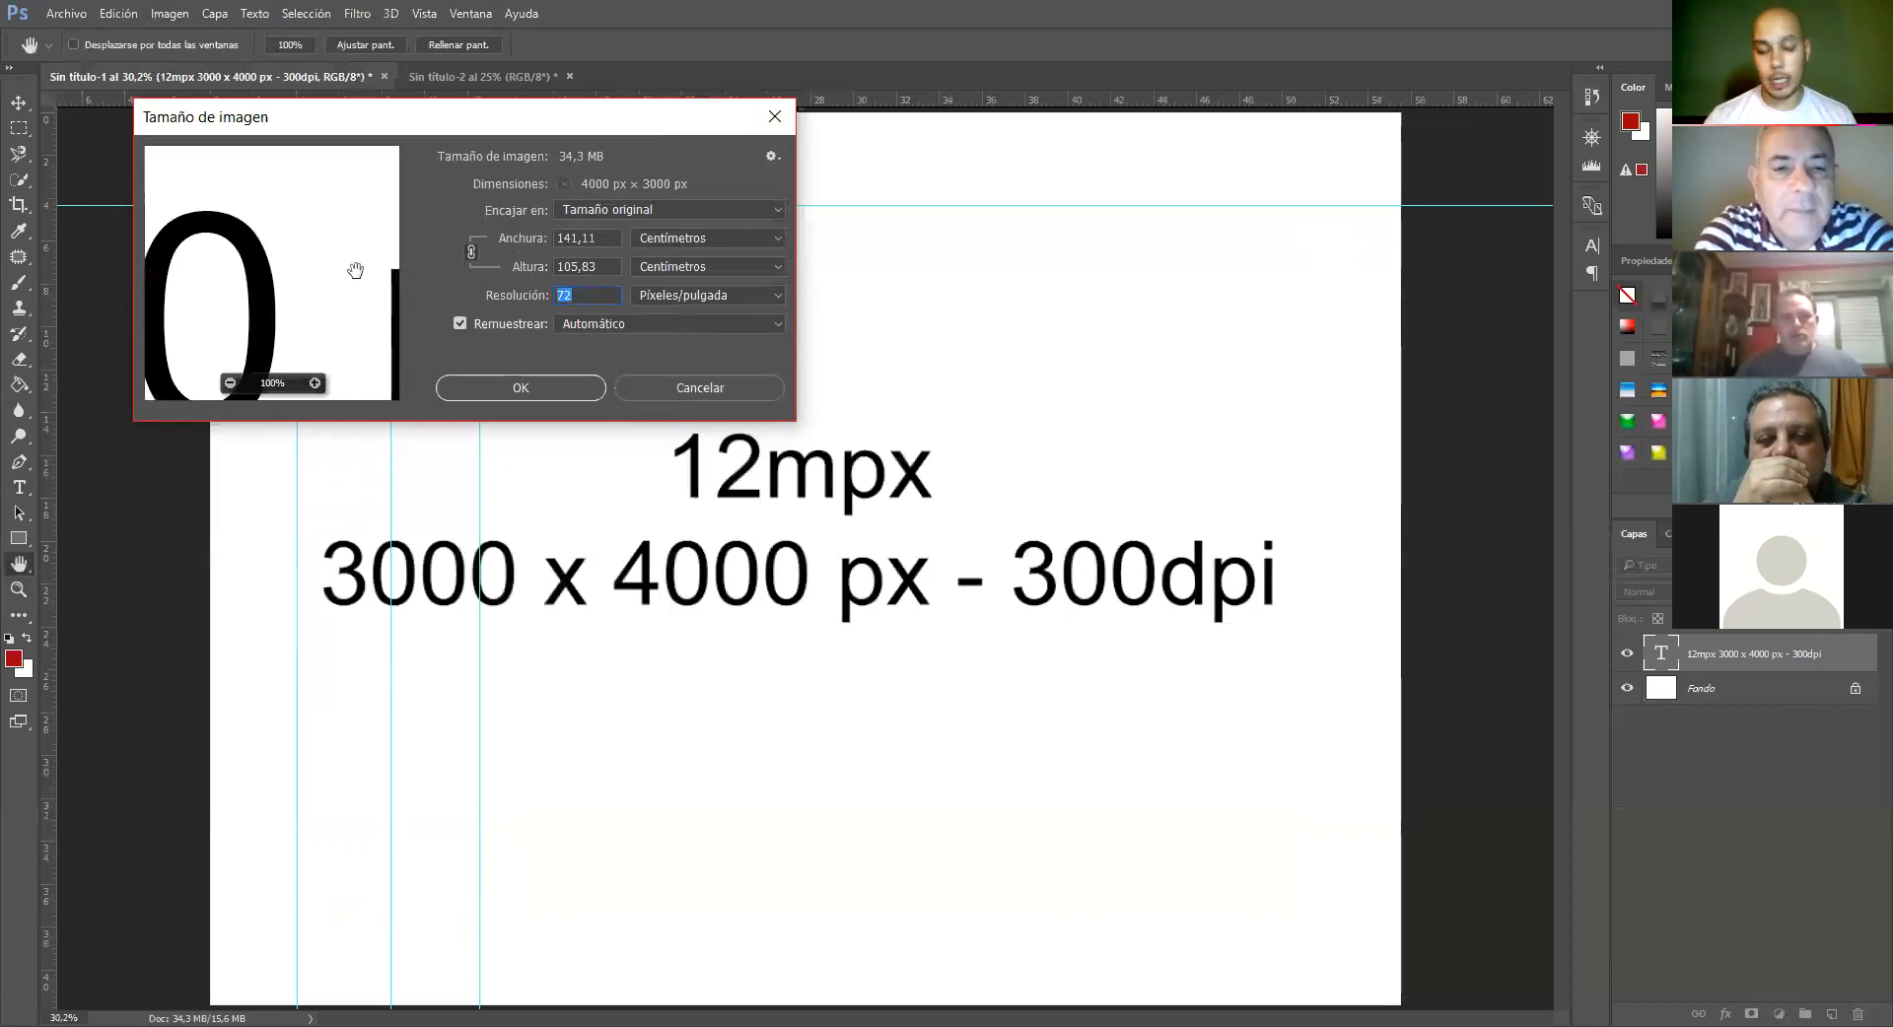
text(300)
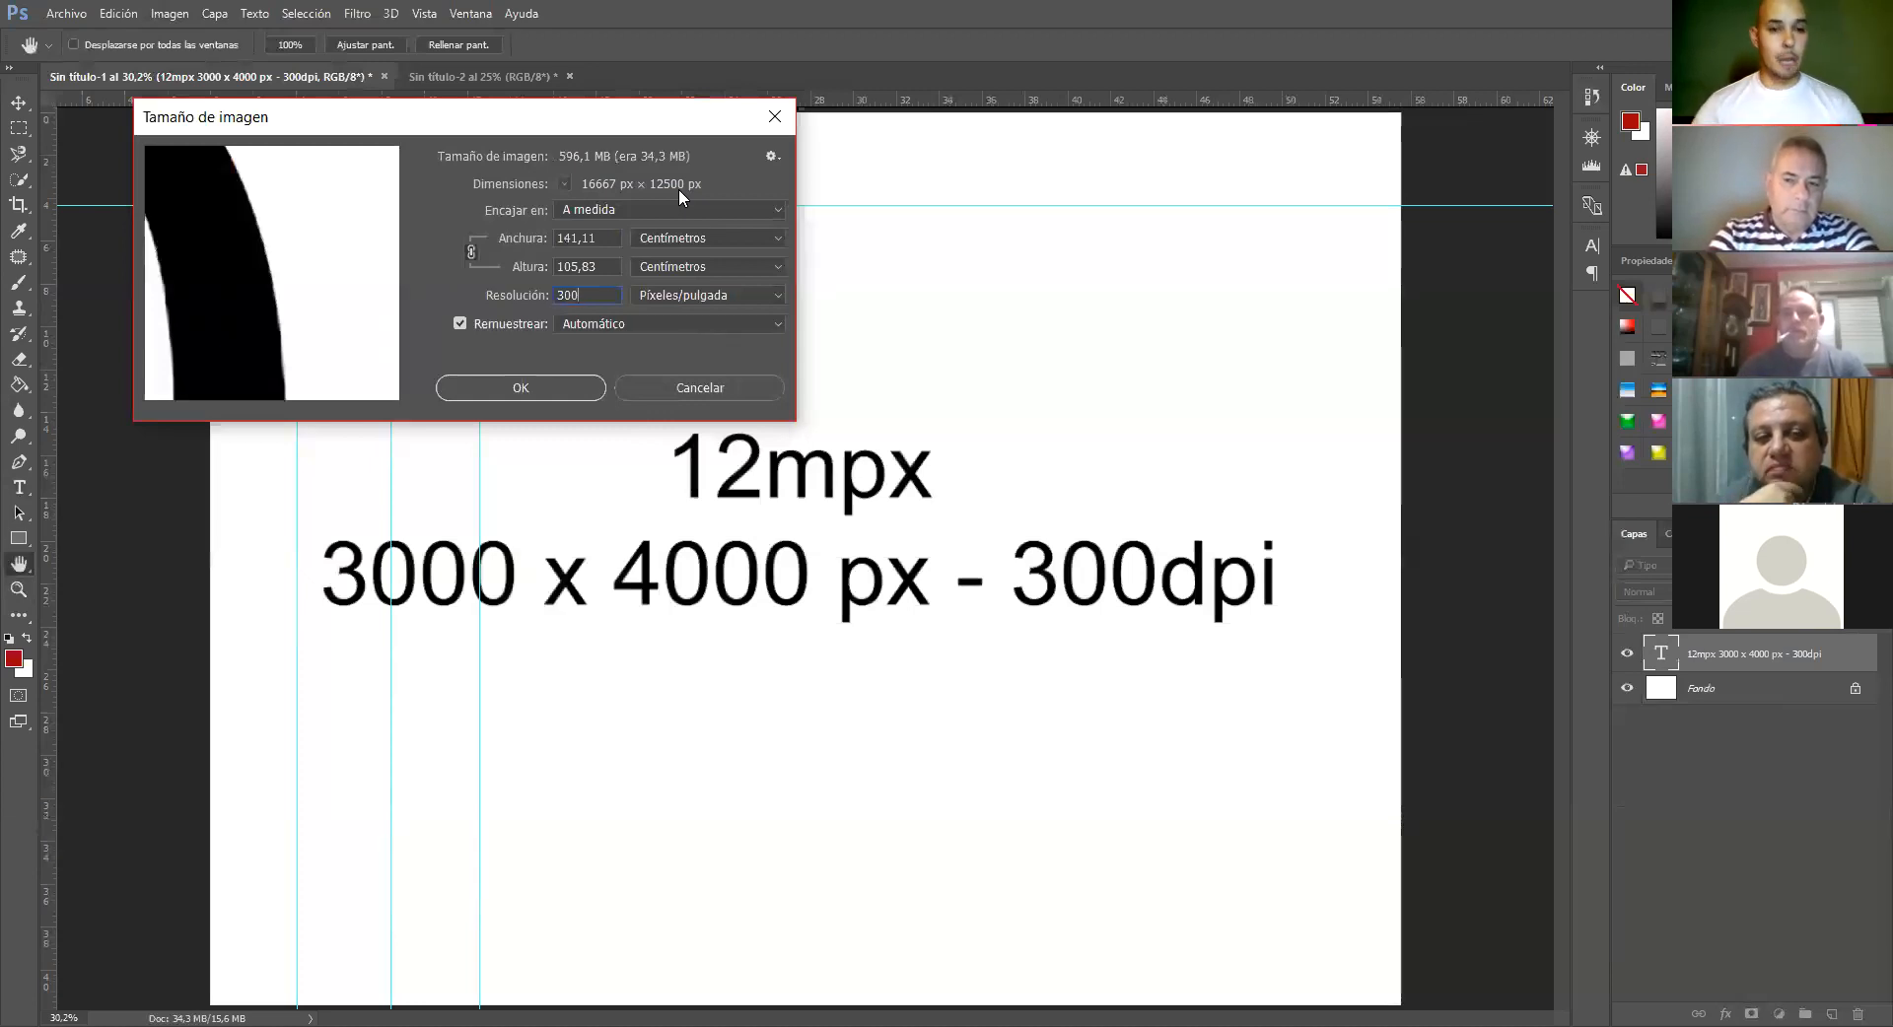
key(Escape)
key(z)
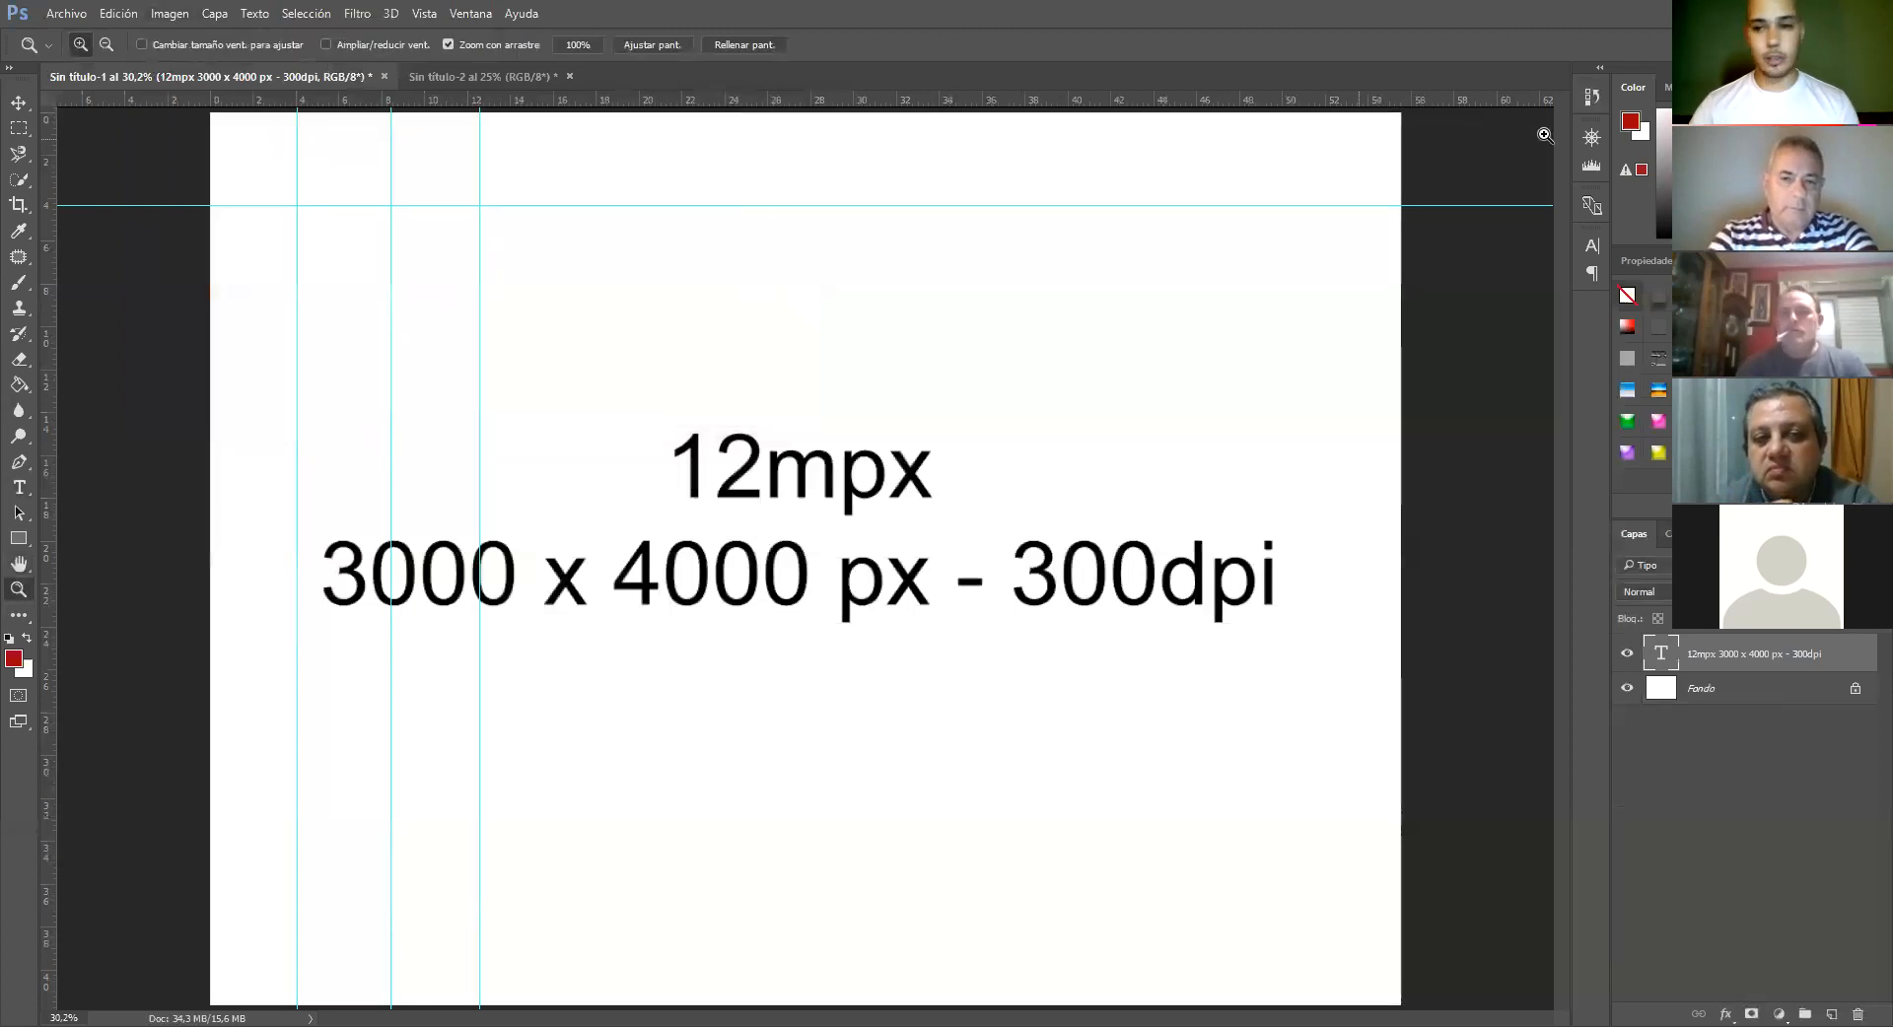
Revert the 12mpx document in its history to the last text layer edit, before the image size change
click(1591, 96)
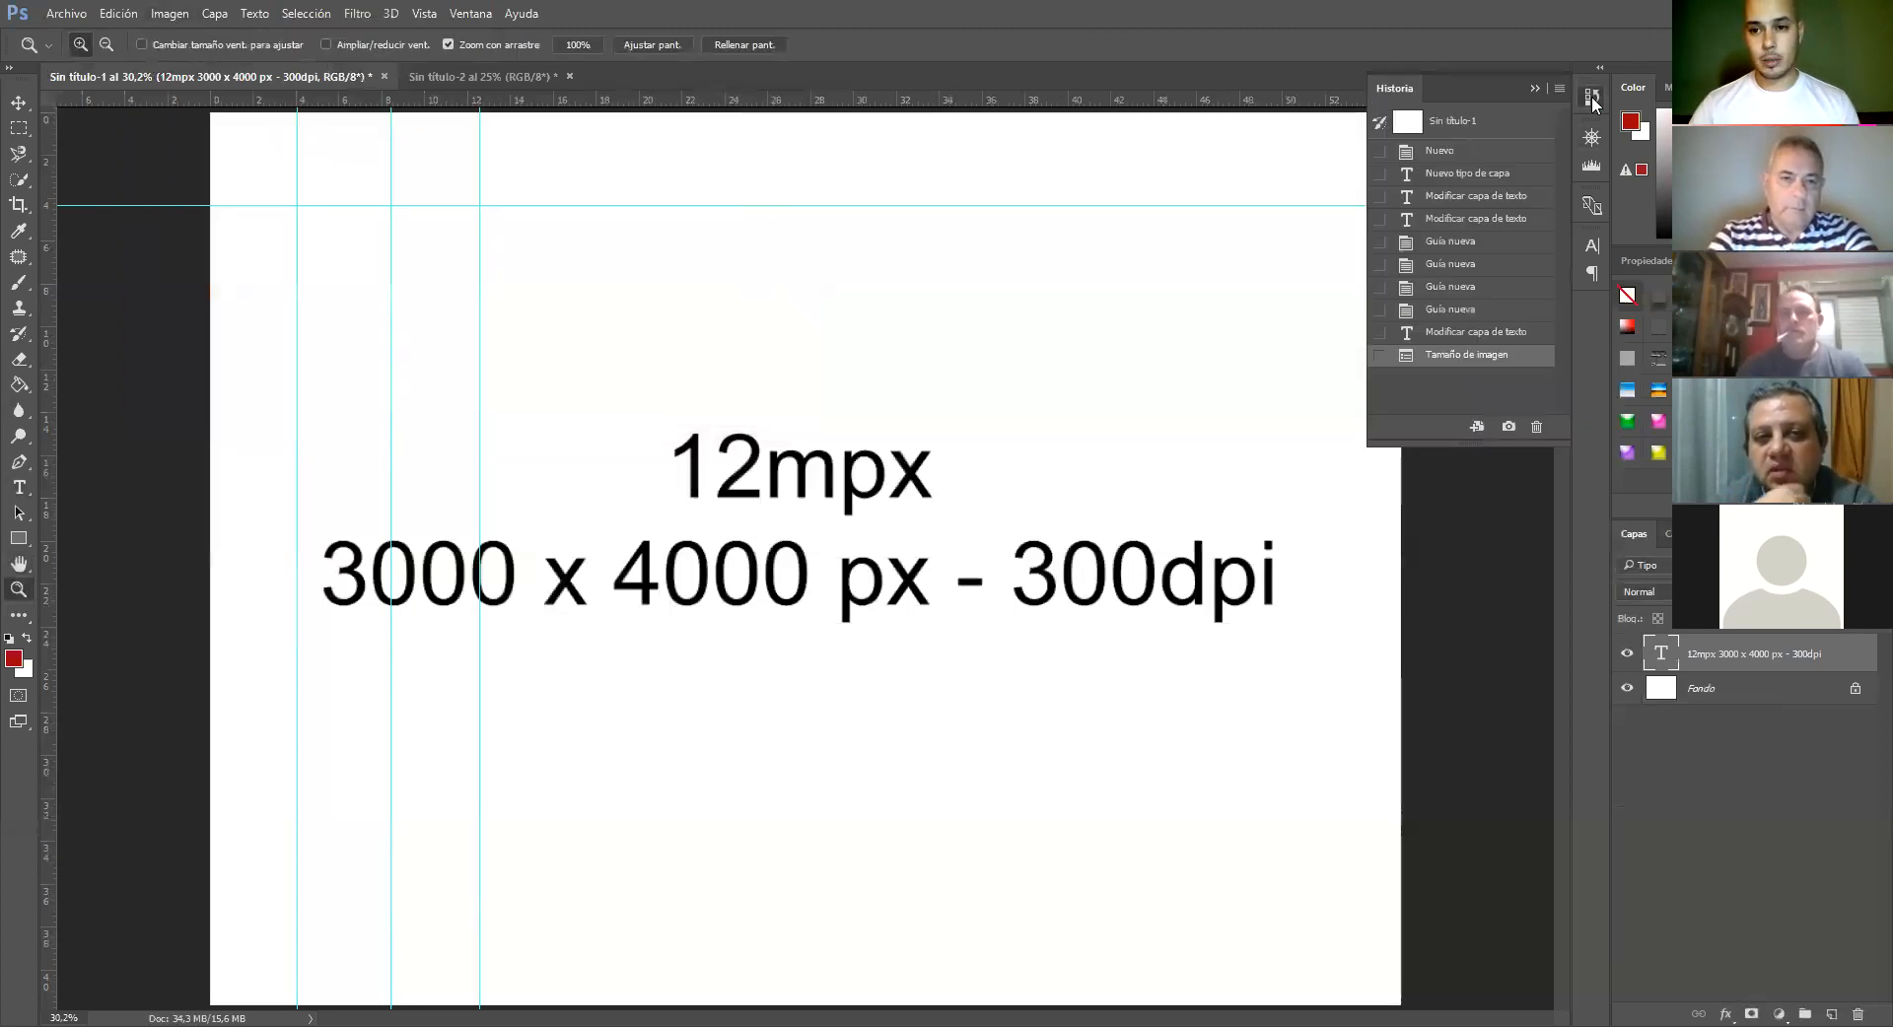
click(1457, 333)
click(1534, 83)
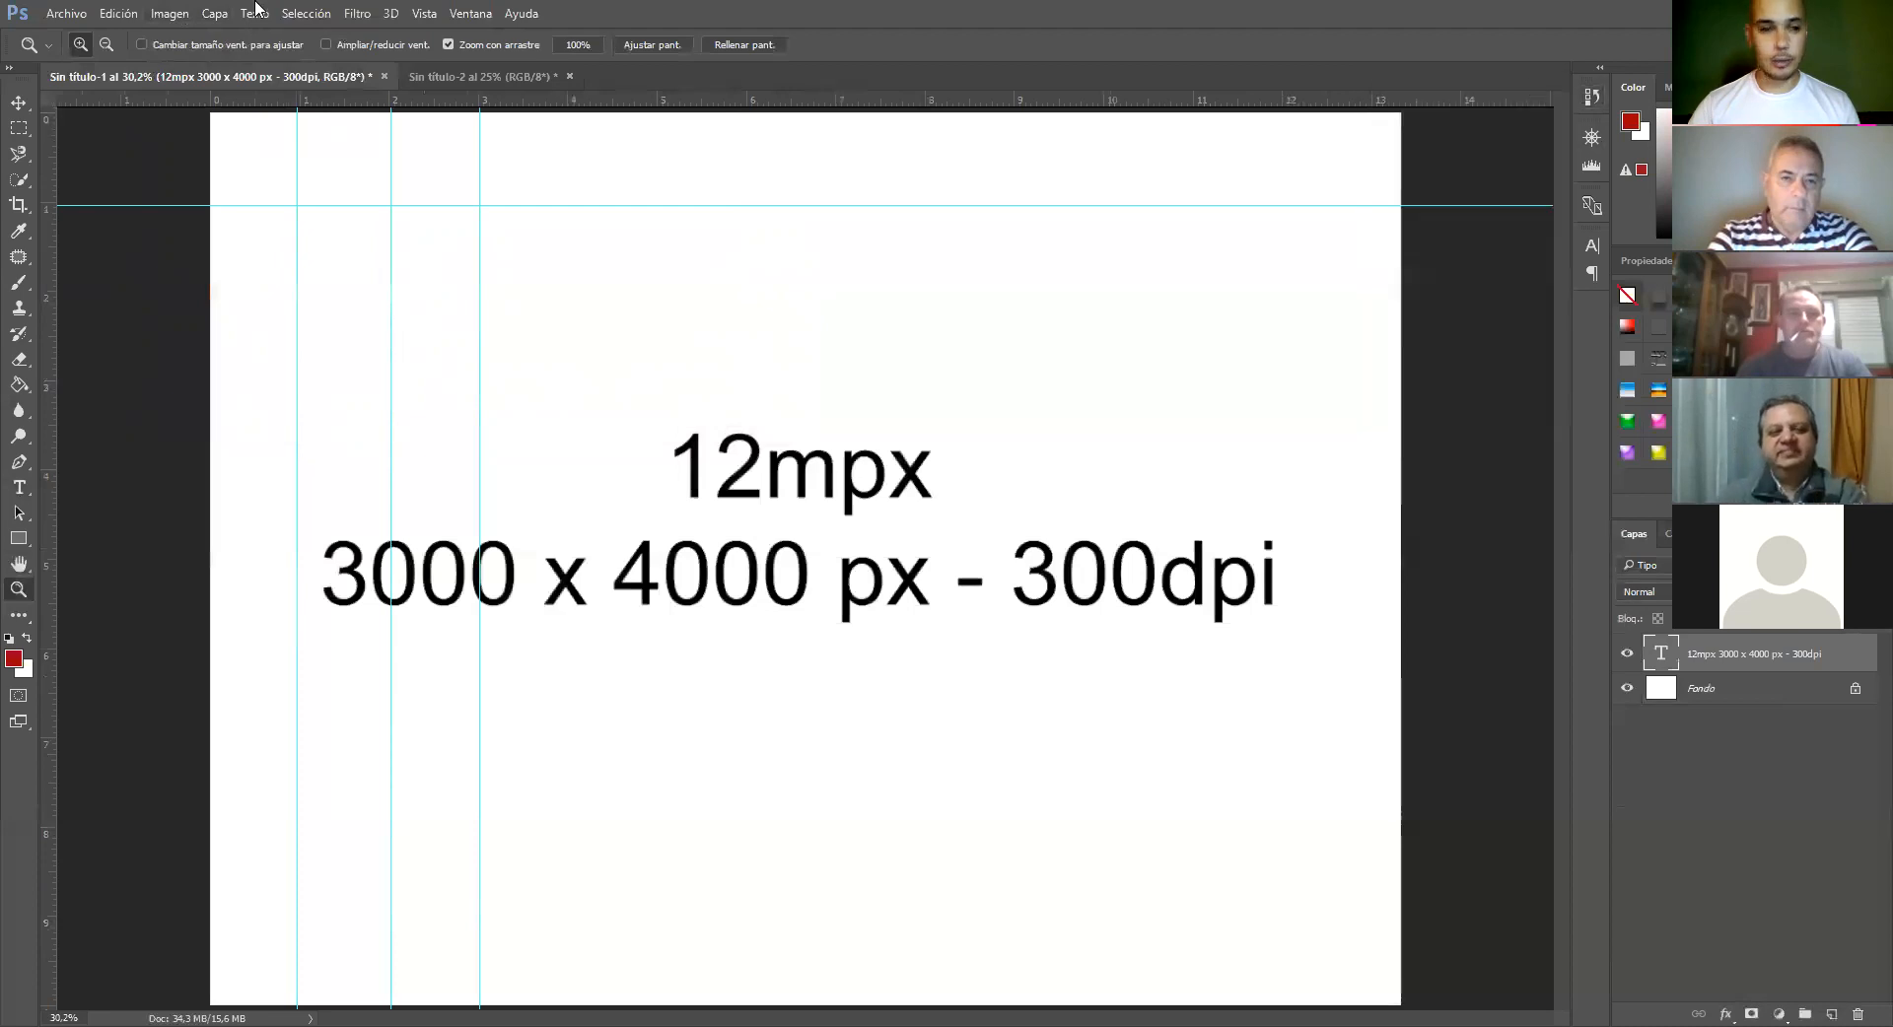
Try a resolution of 72 pixels/inch for the 12mpx document in Image Size with resampling on
click(169, 13)
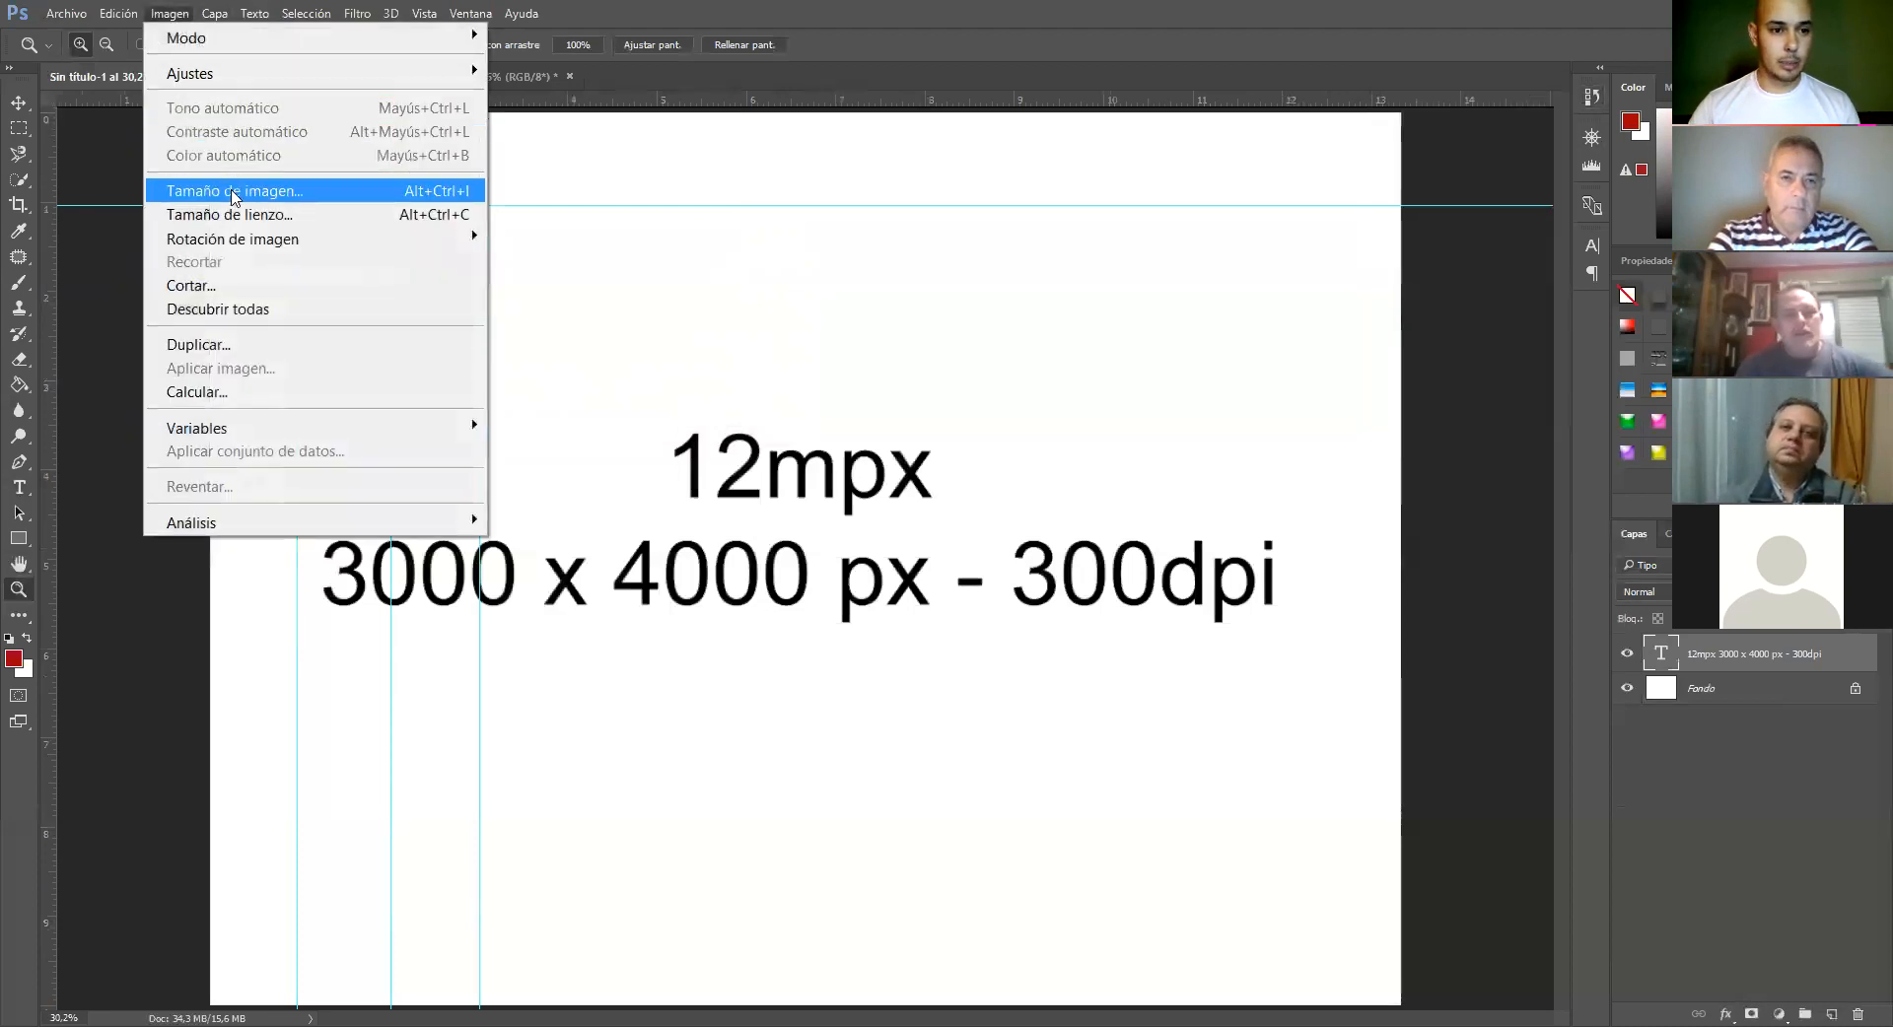
click(234, 191)
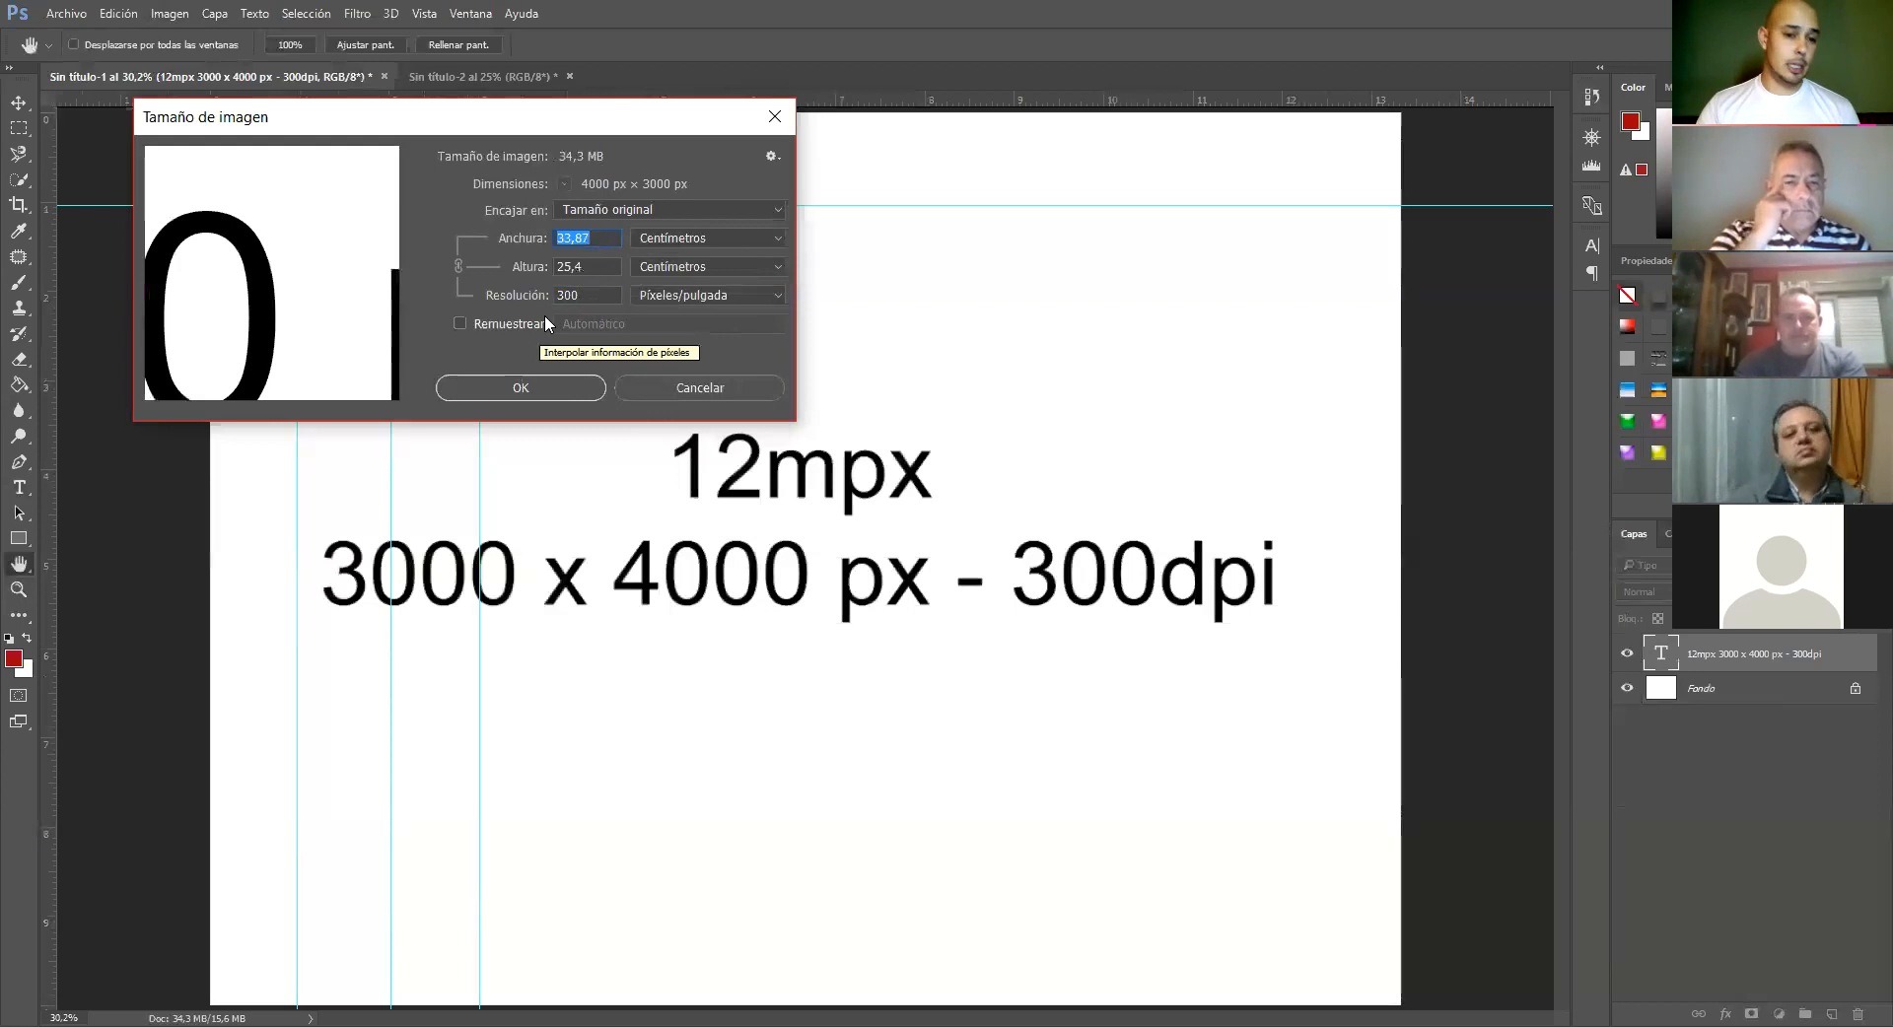
click(500, 323)
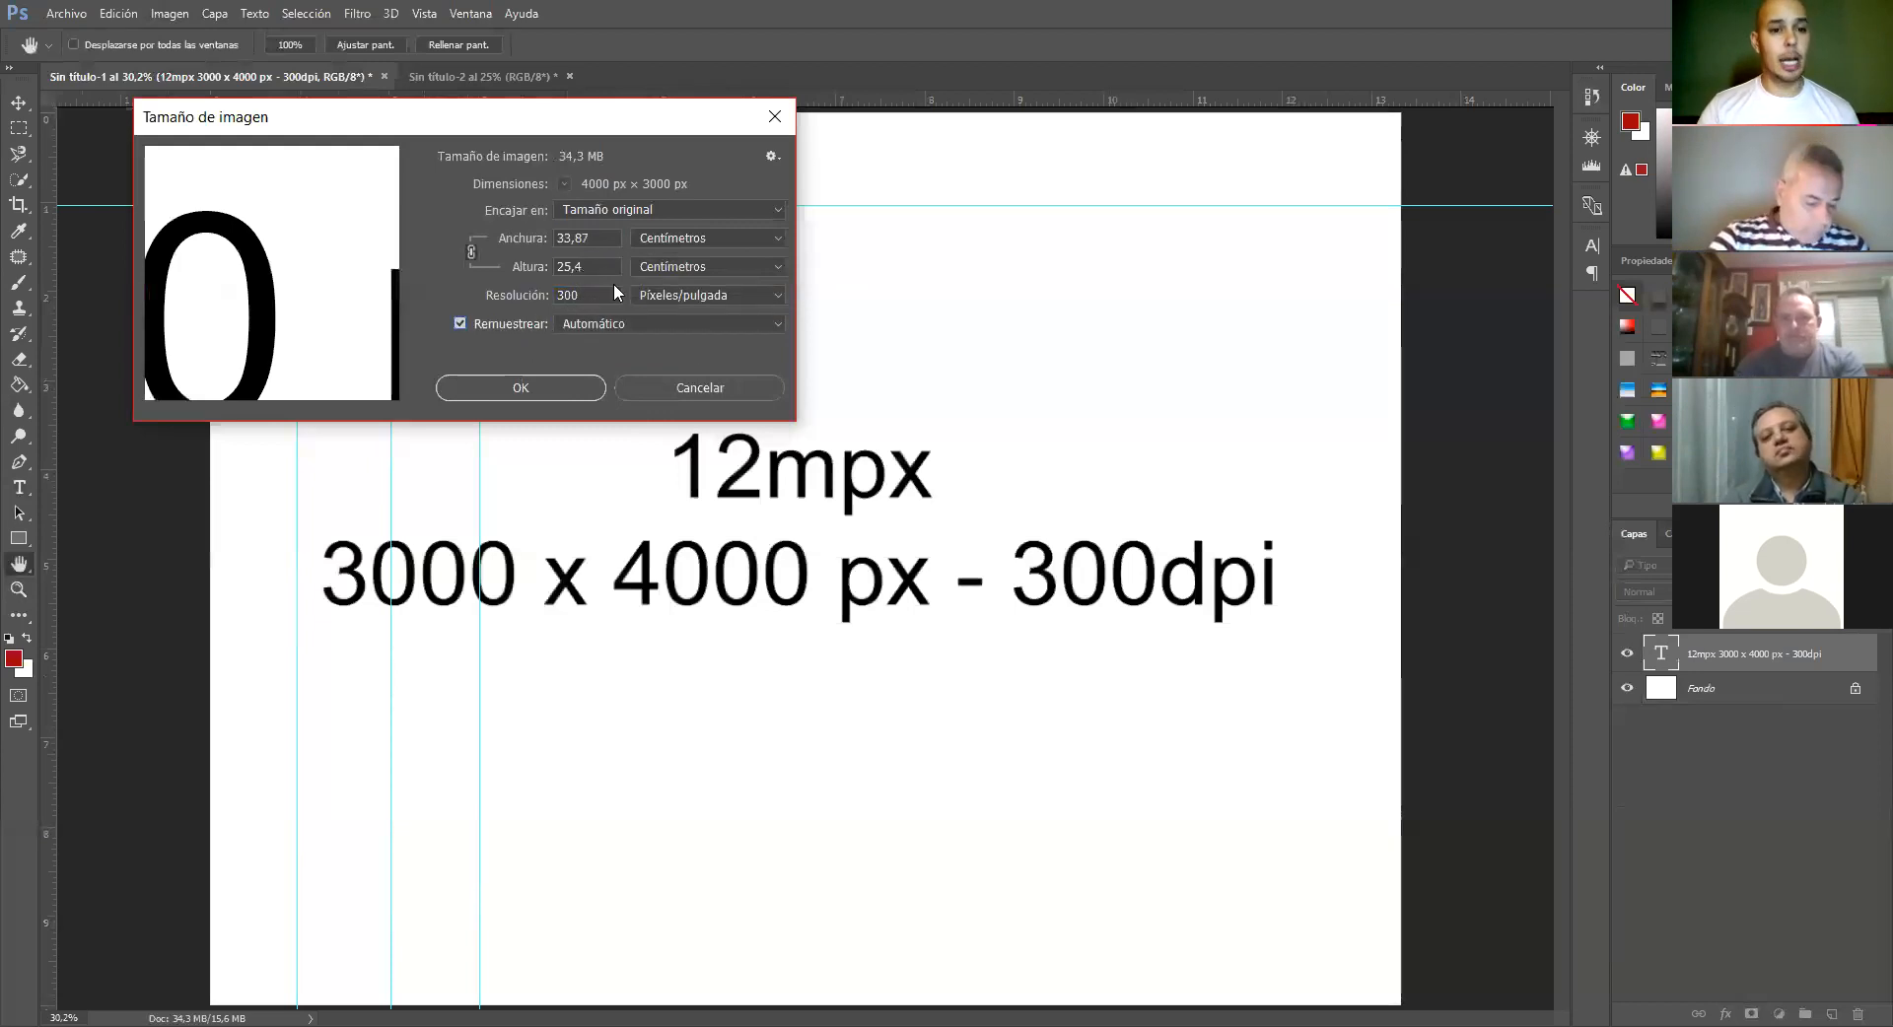
double_click(577, 295)
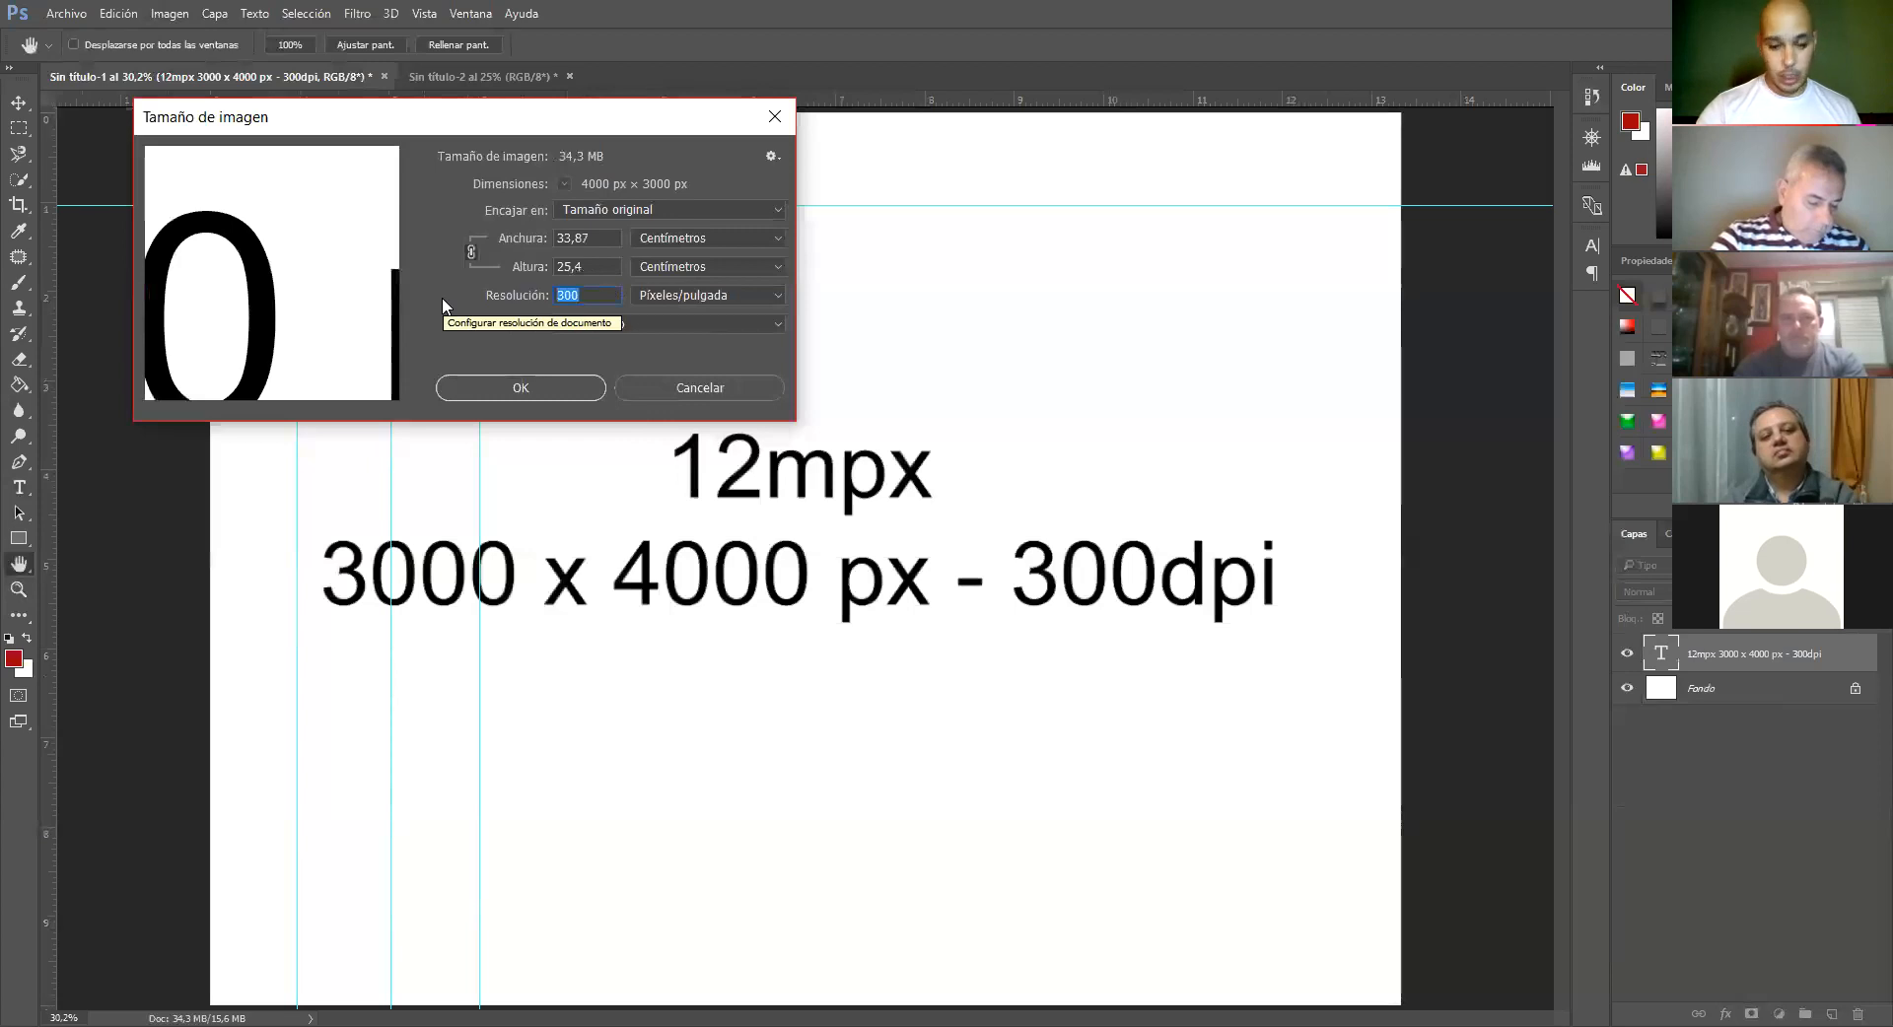
text(72)
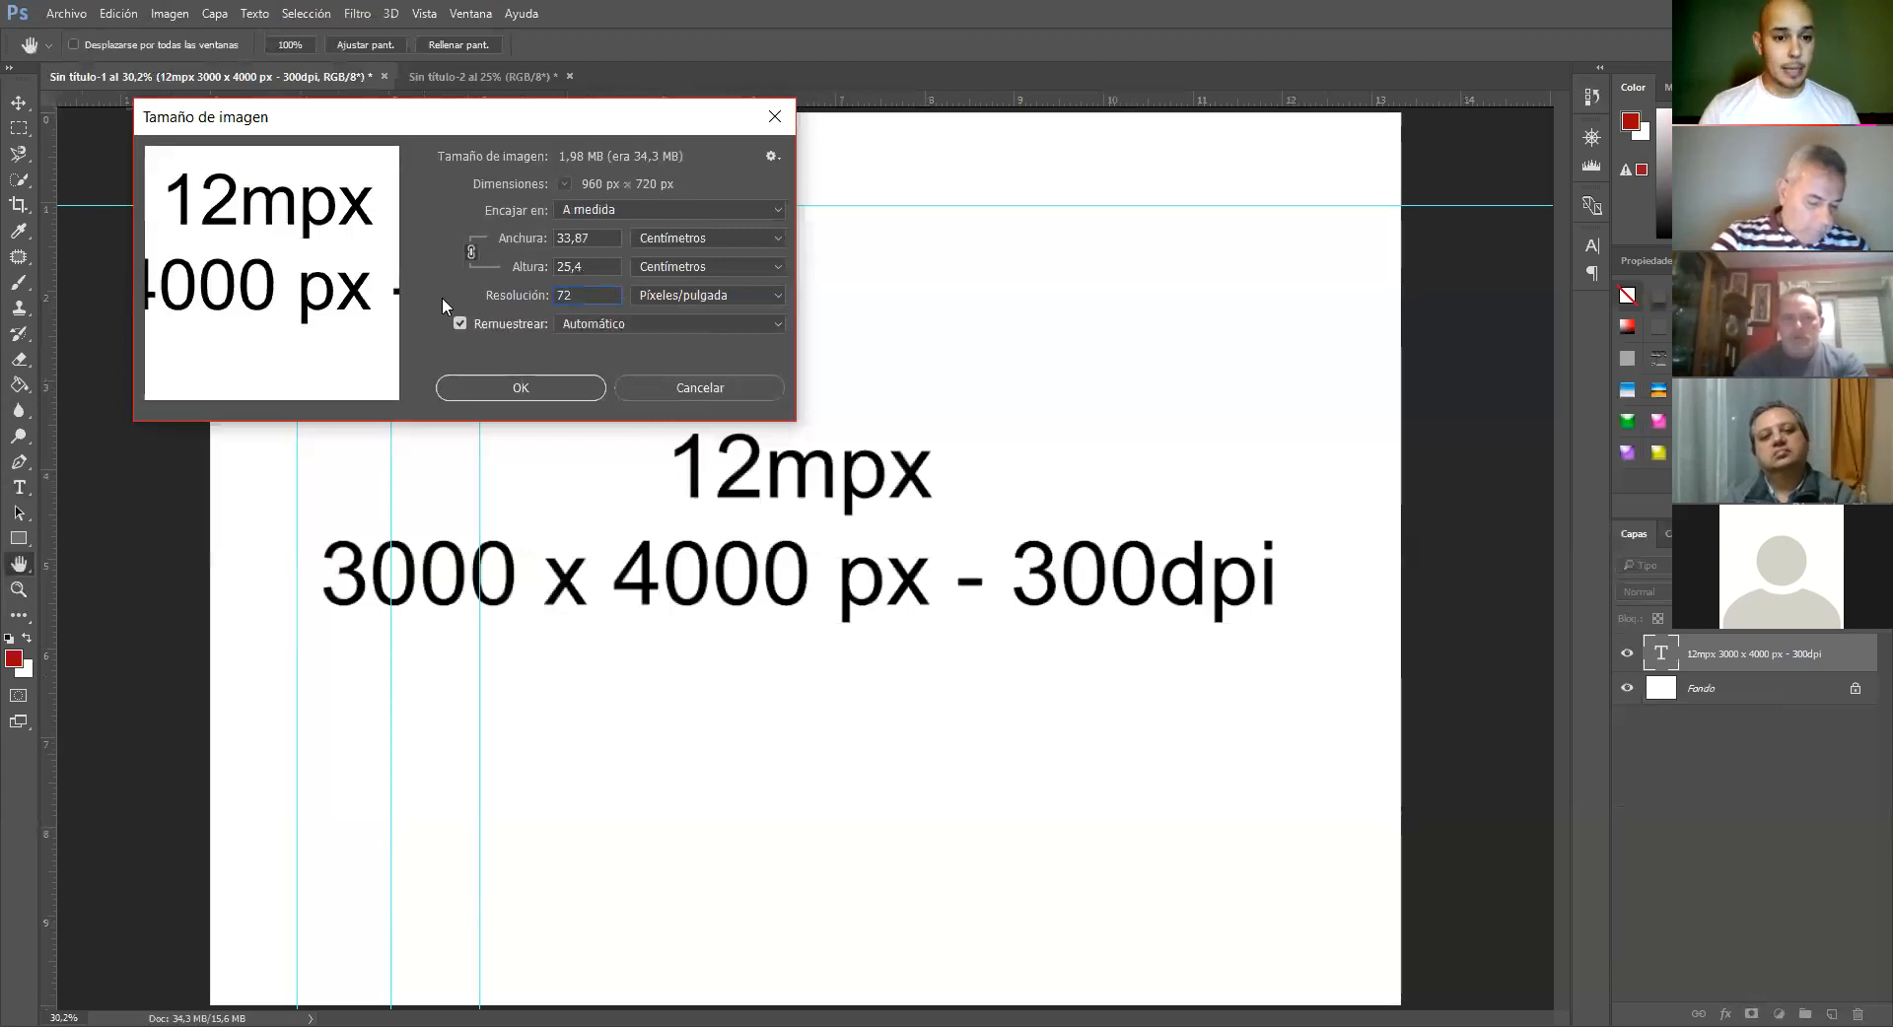
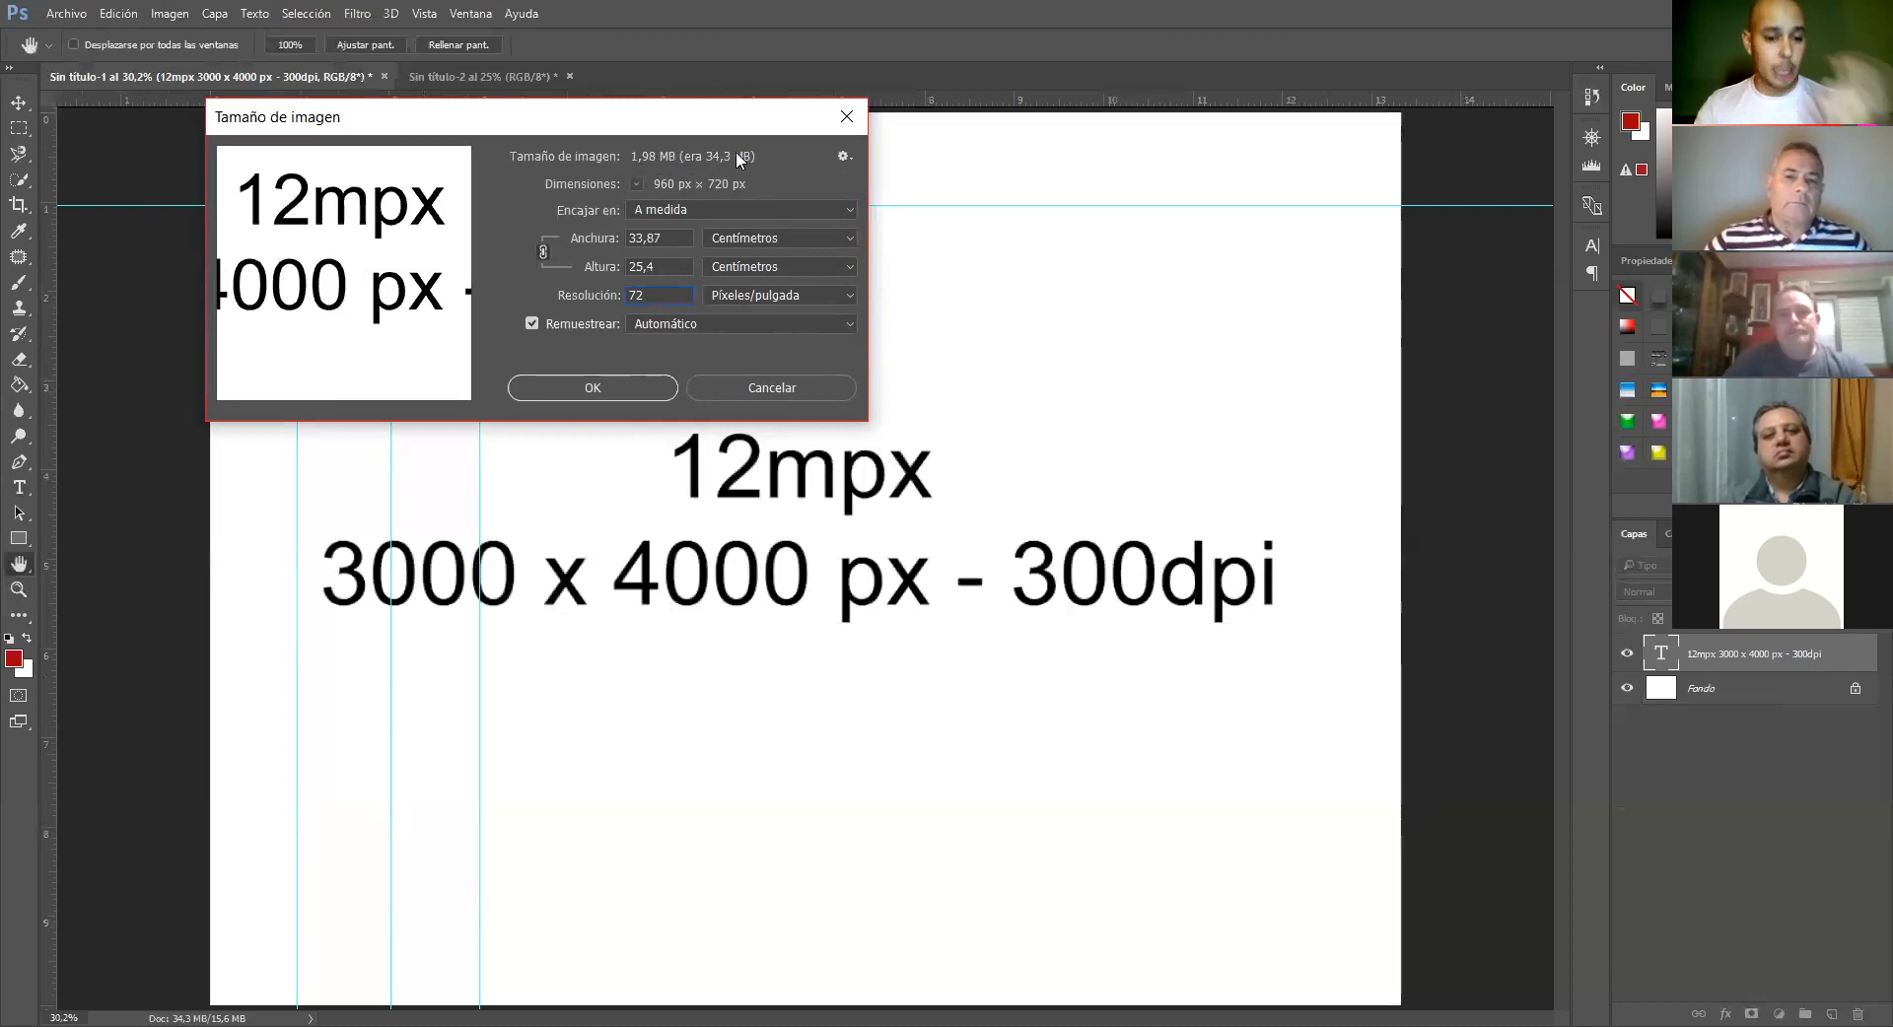
Try resolutions of 300 and 600 pixels/inch with resampling on, inspecting the text in the preview at each value
double_click(642, 296)
text(300)
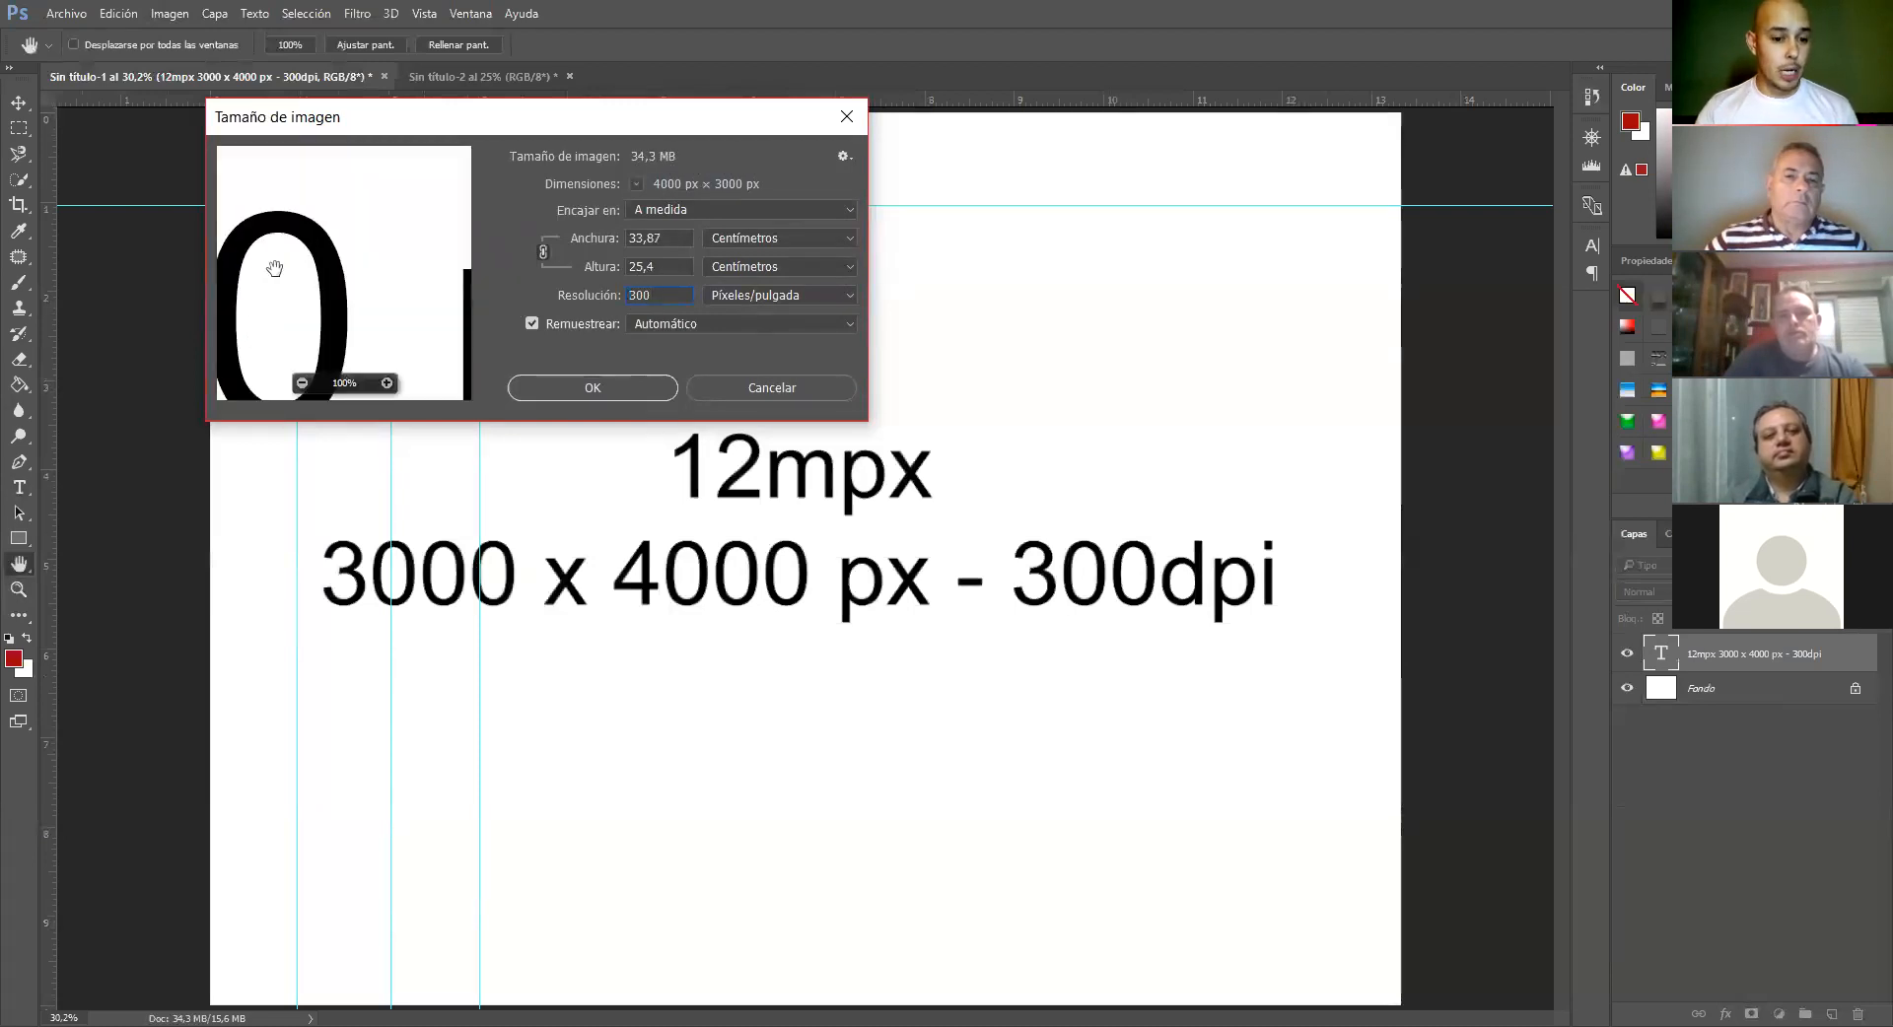
drag(263, 254, 444, 241)
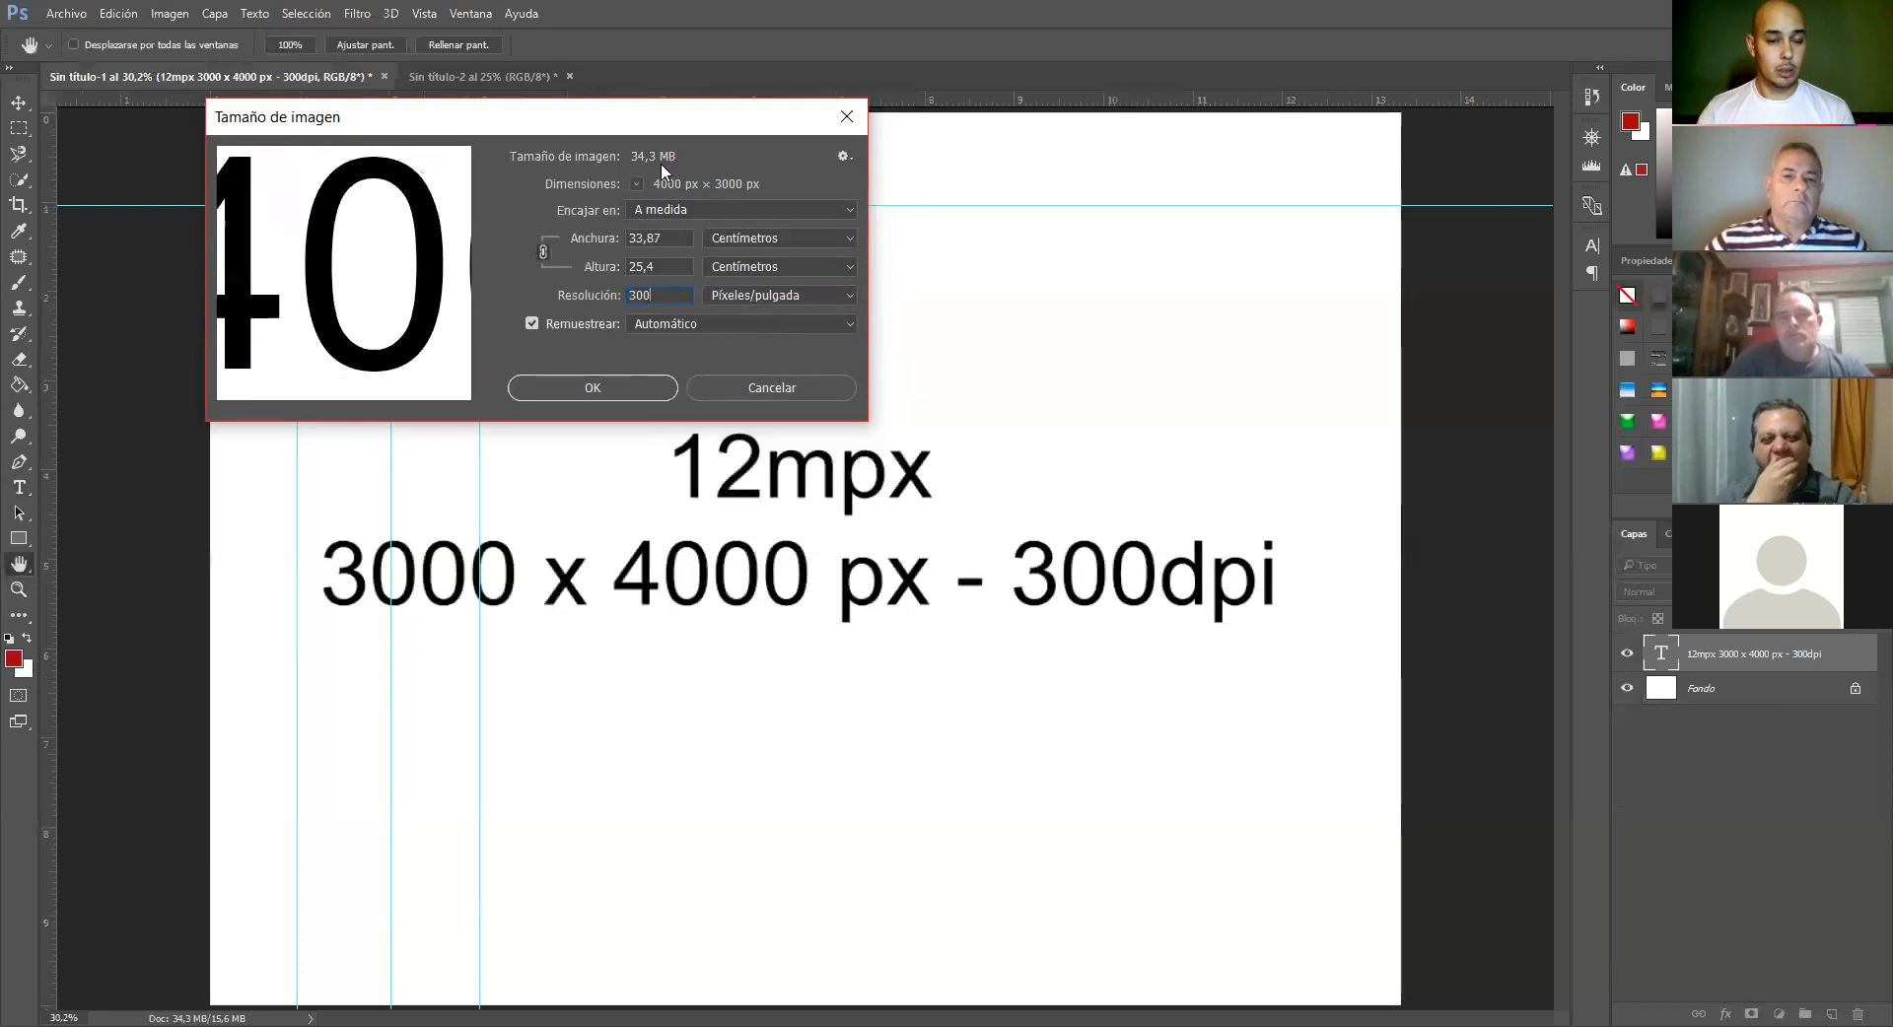
double_click(670, 292)
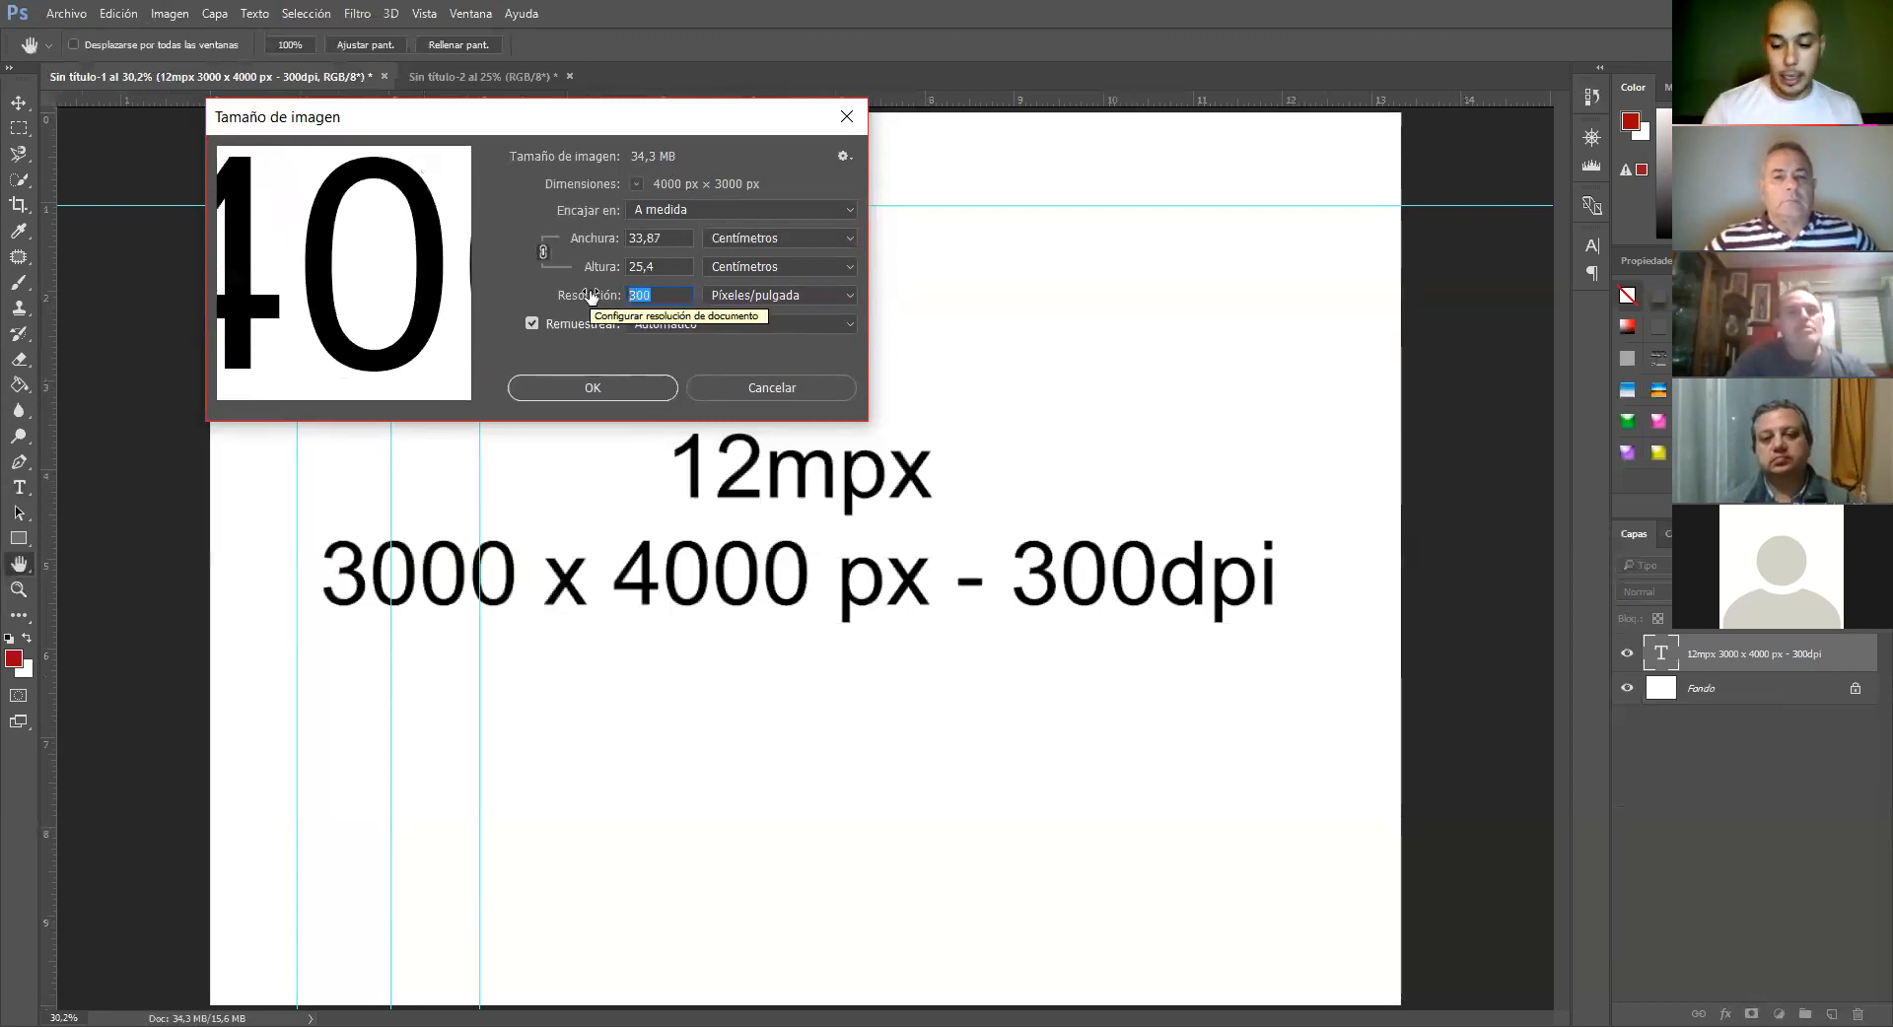
text(600)
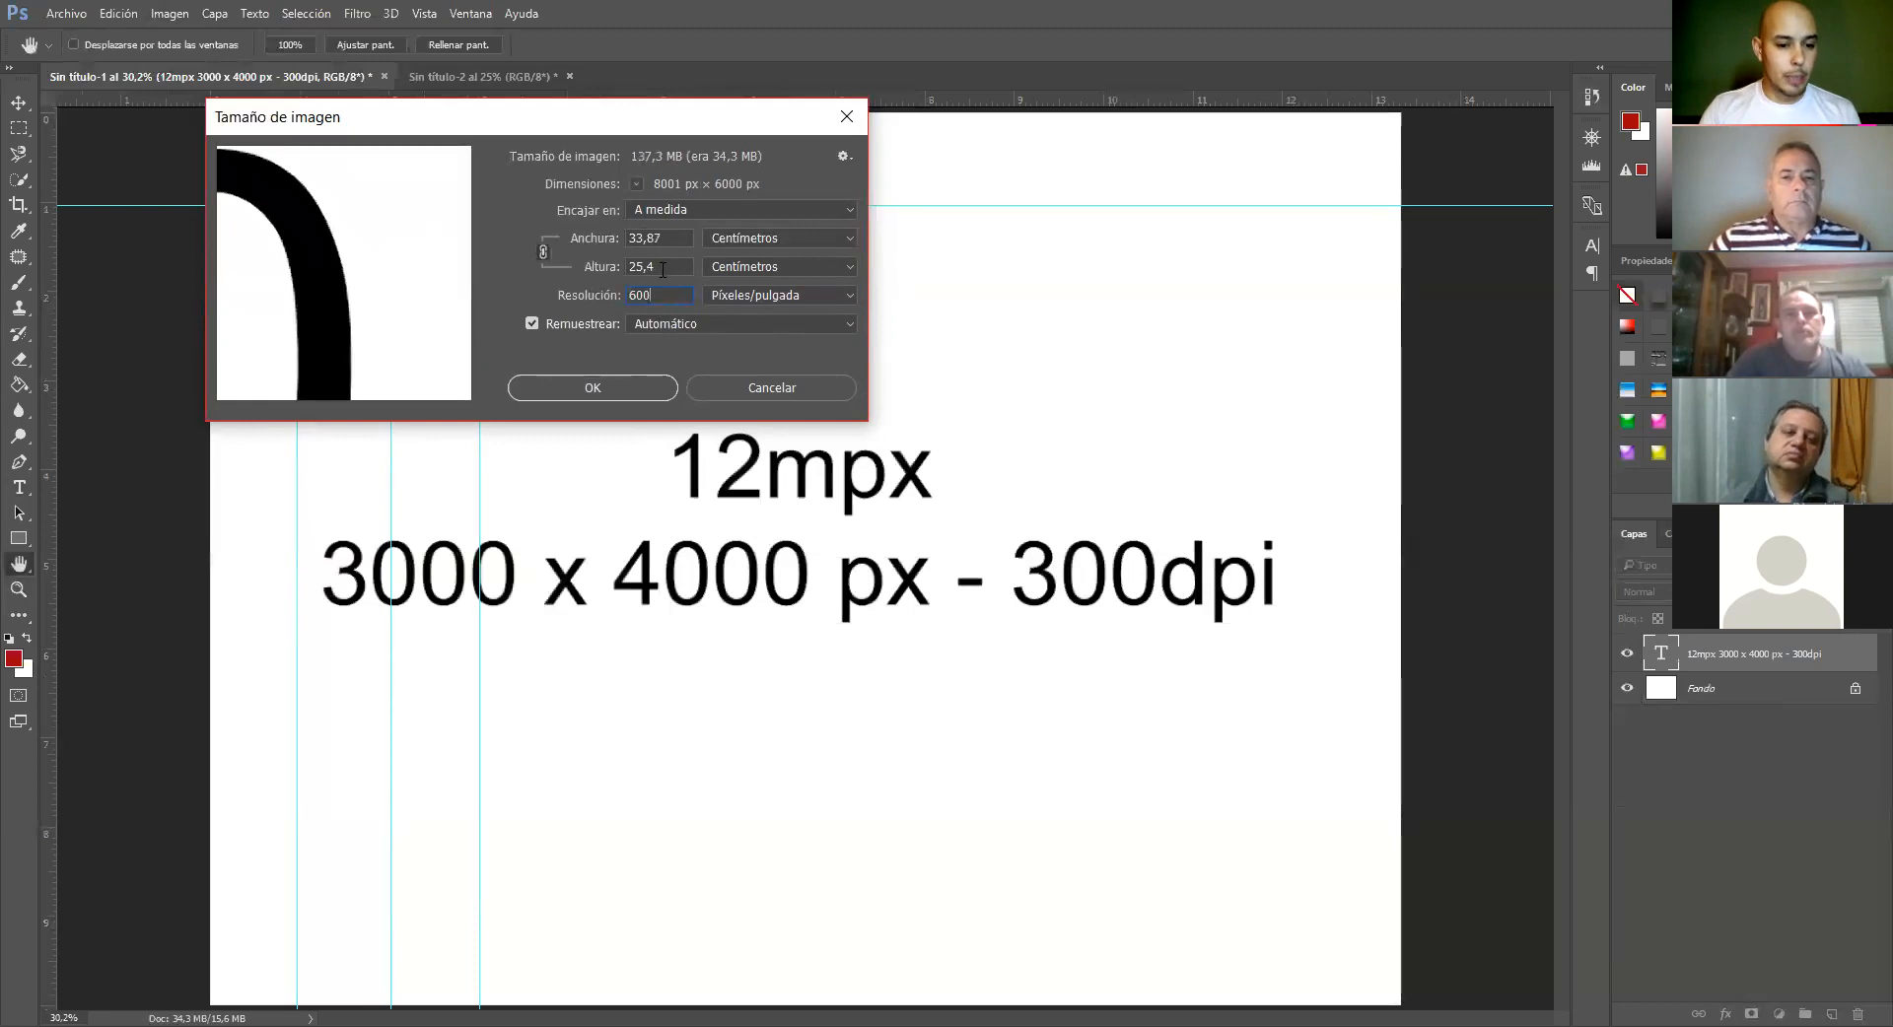
drag(384, 284, 382, 240)
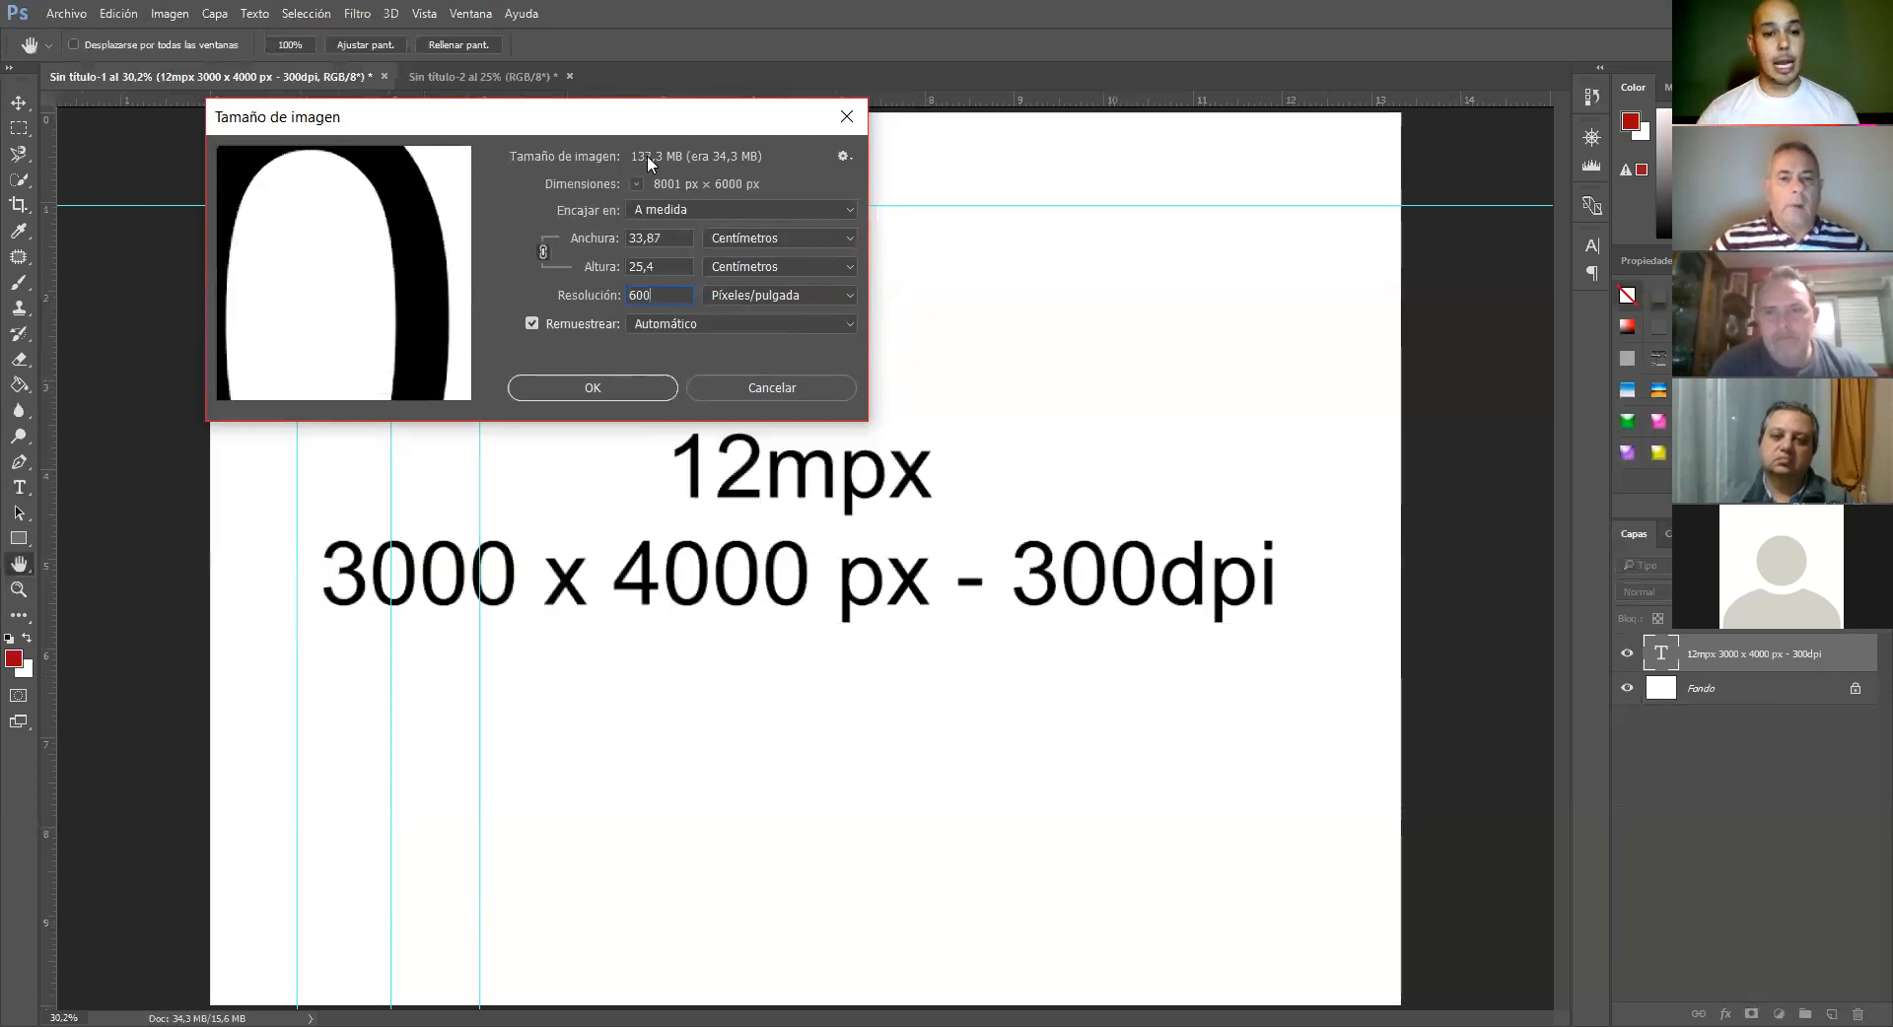
Try a resolution of 150 pixels/inch with resampling off, then cancel the image resize
click(576, 319)
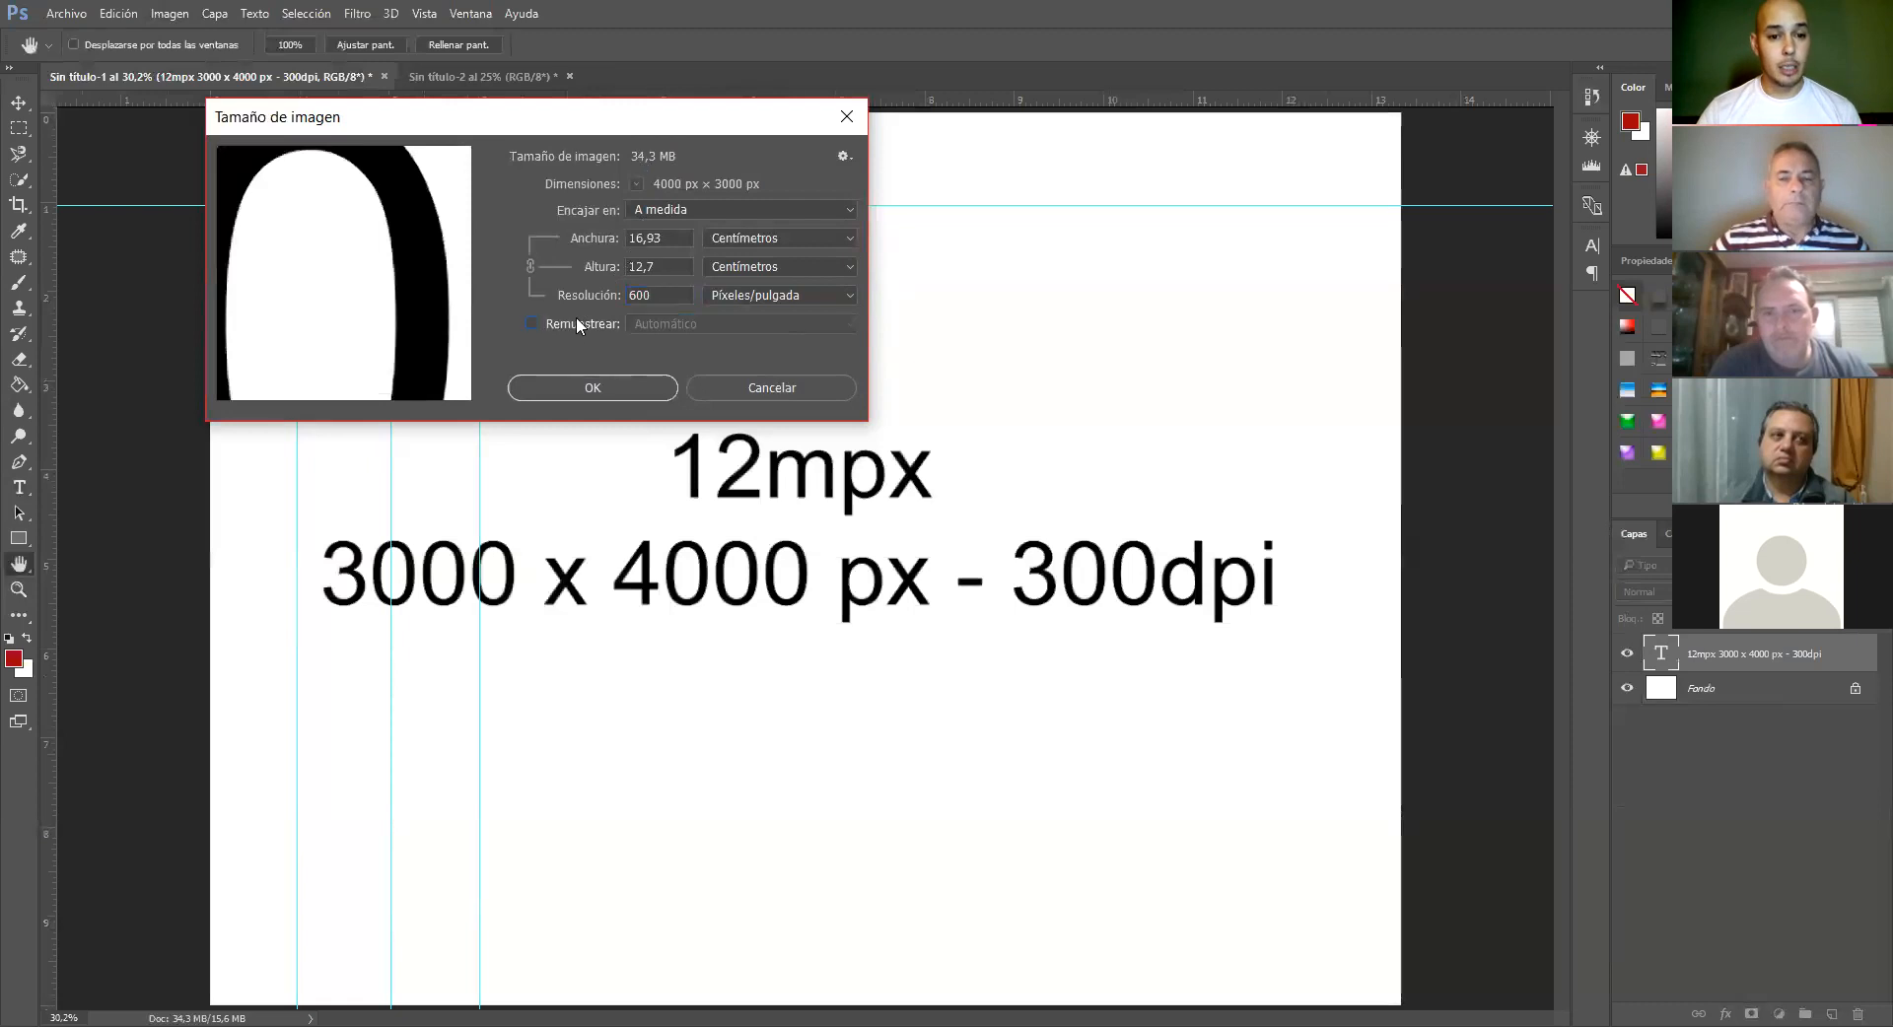
double_click(653, 294)
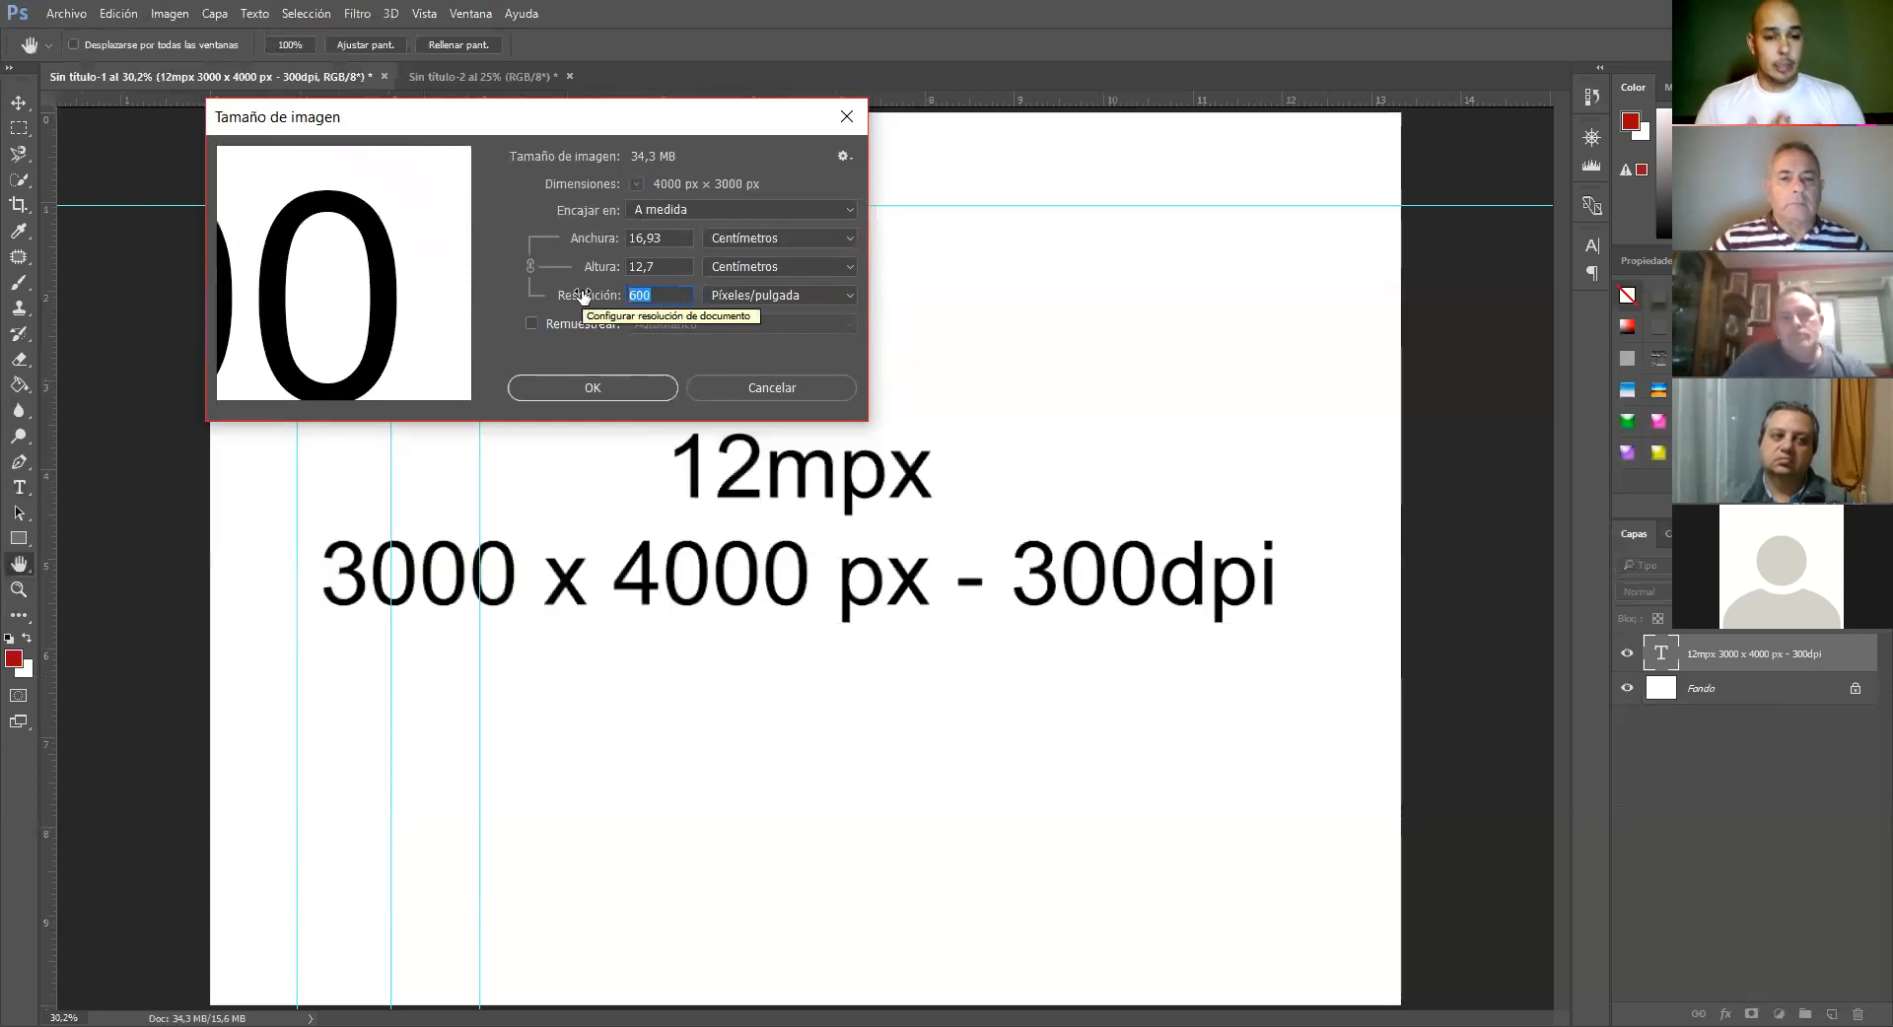
text(150)
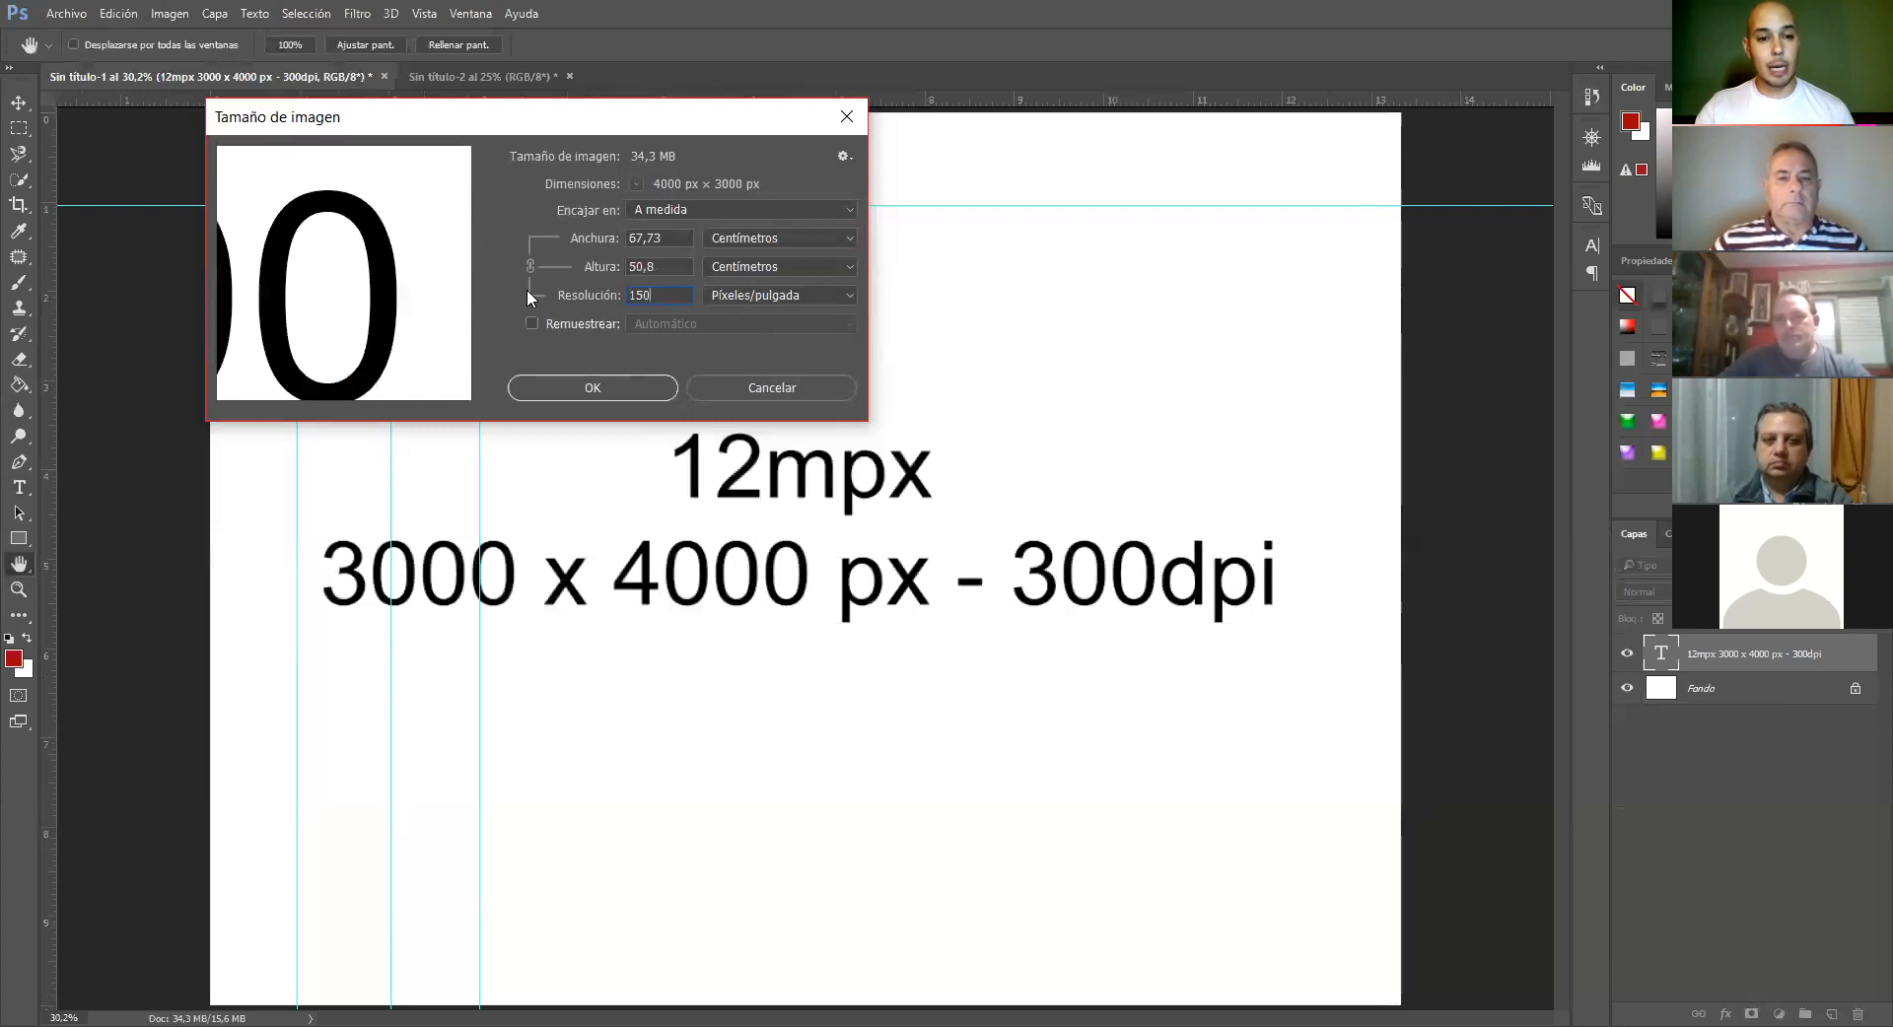
click(564, 322)
click(564, 323)
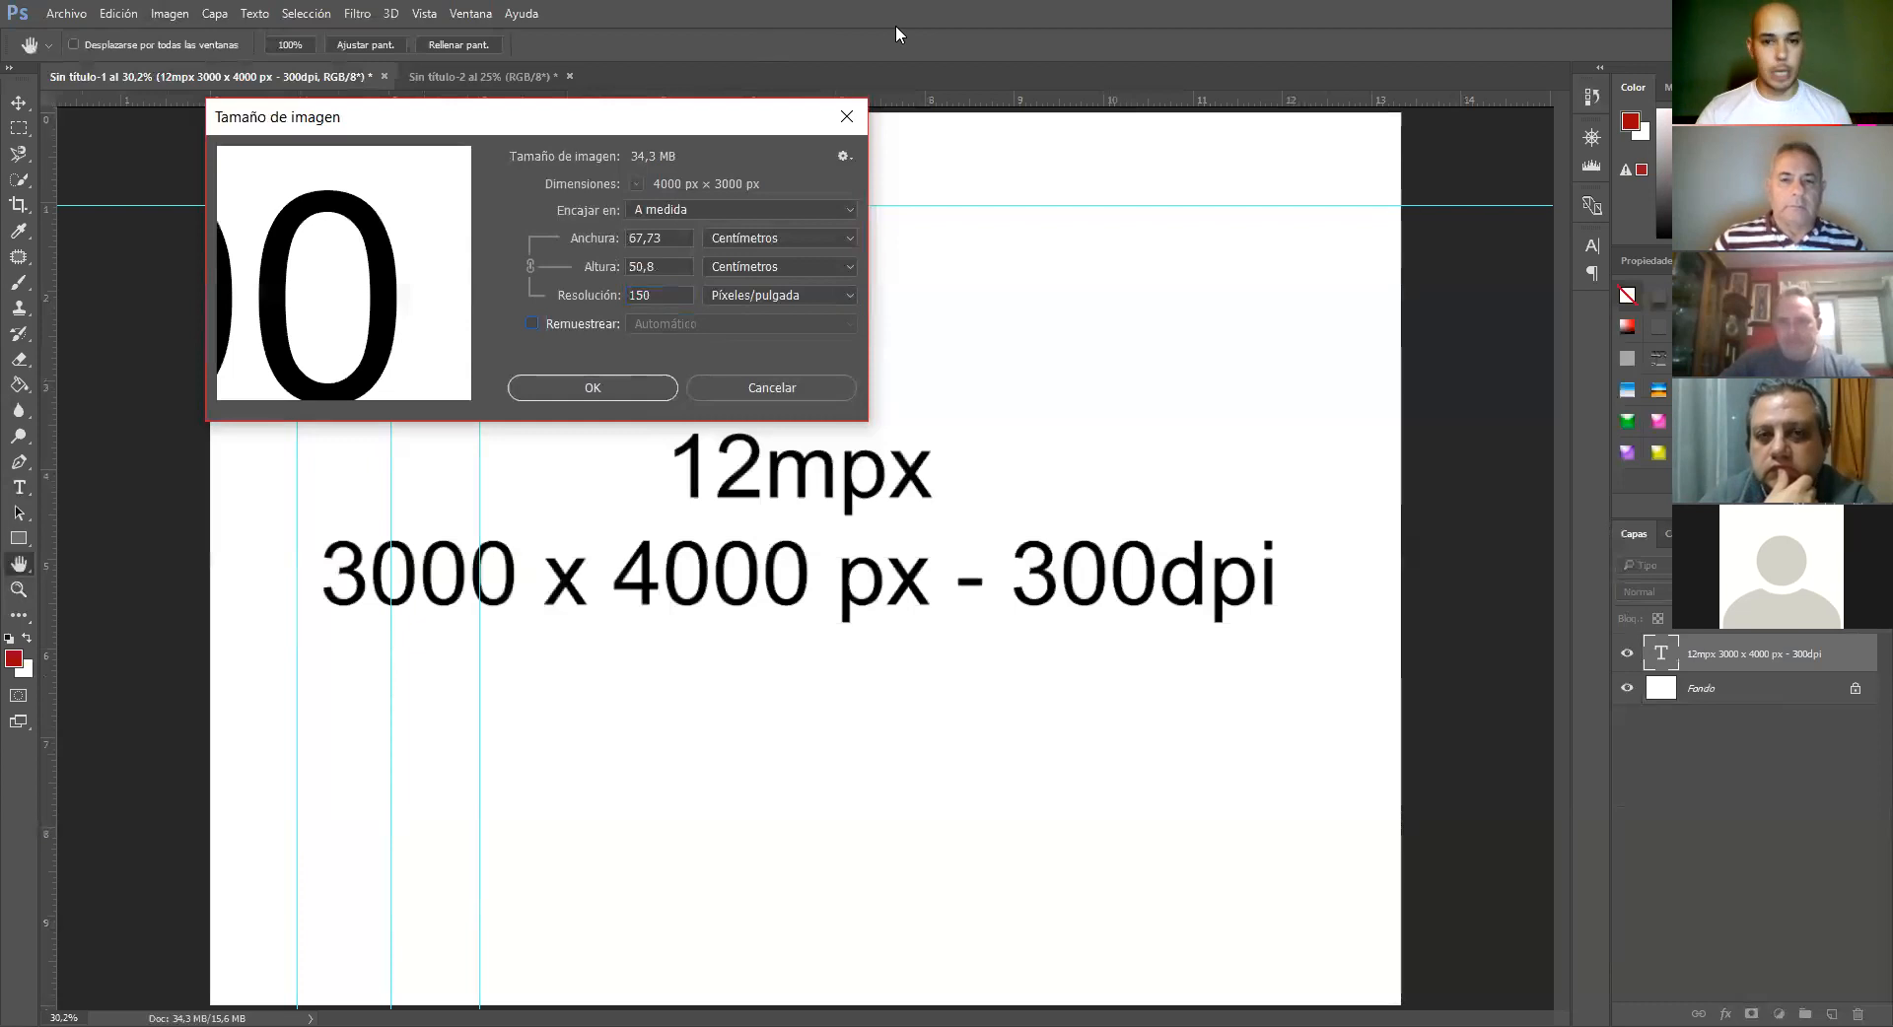
click(960, 75)
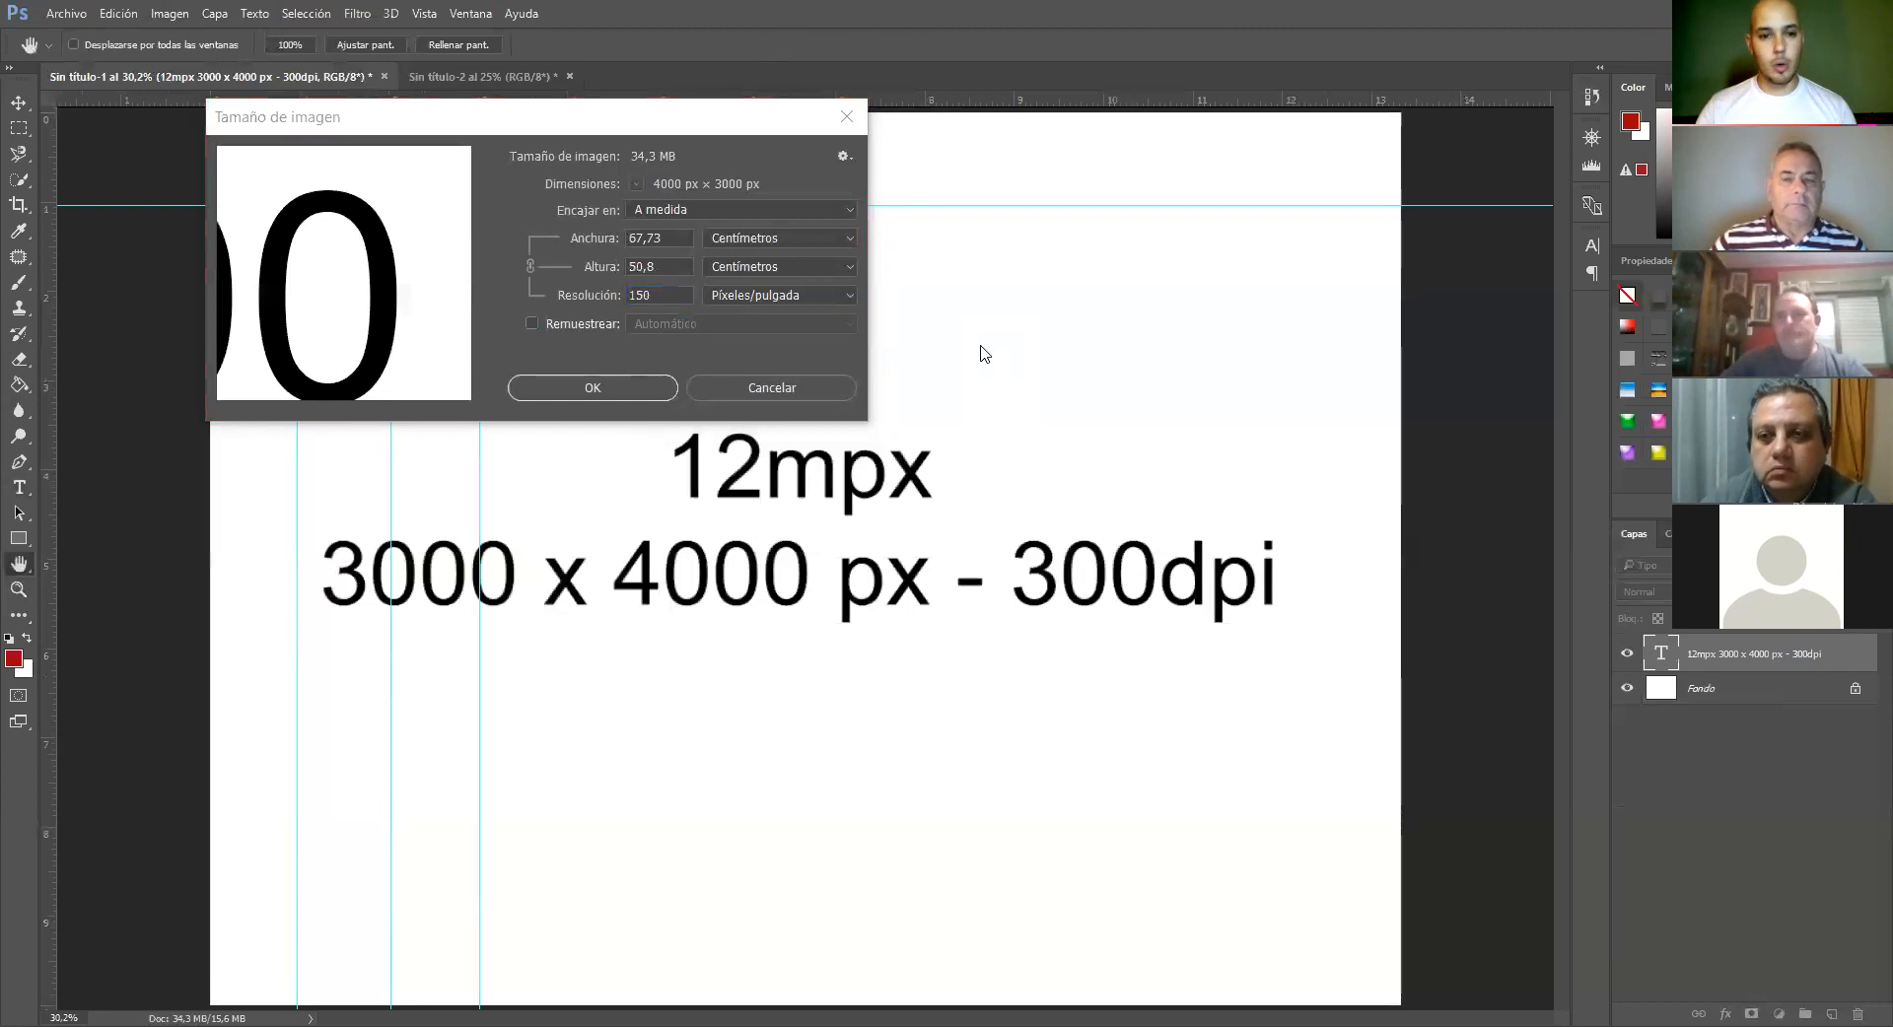
click(816, 388)
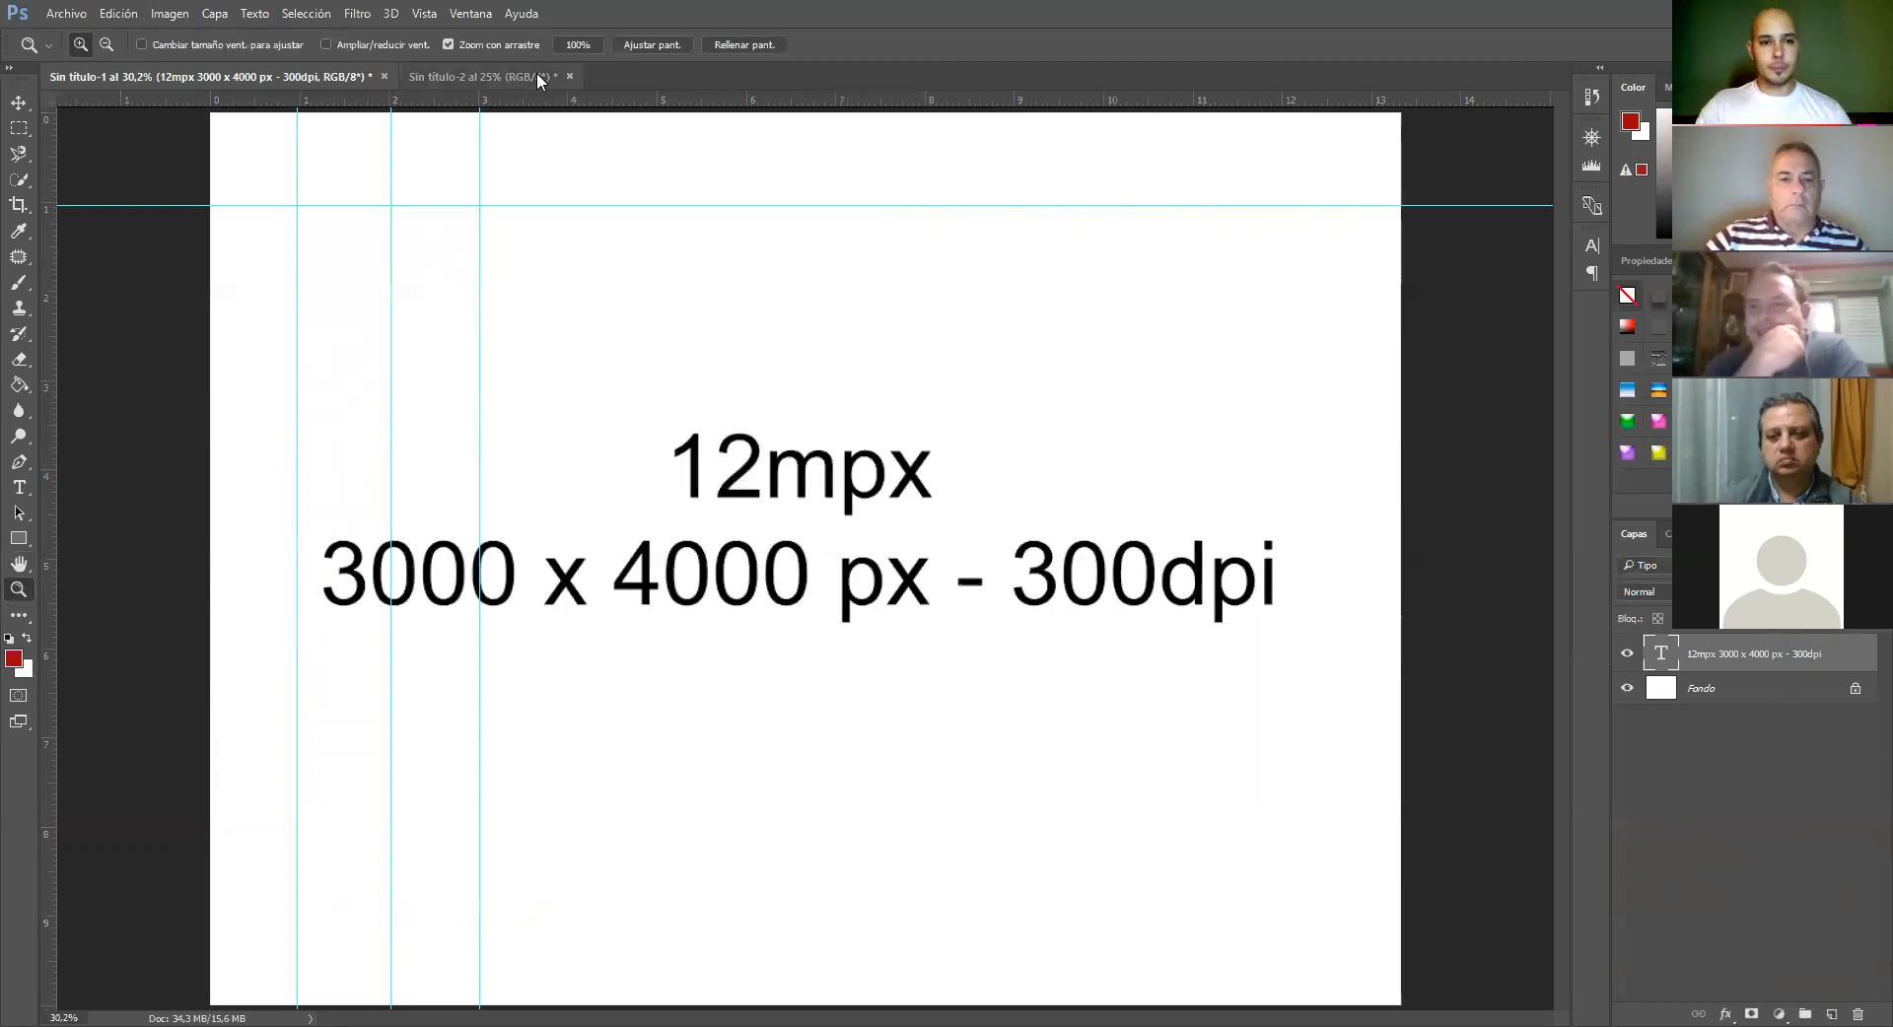
Close both untitled documents without saving their changes
click(569, 76)
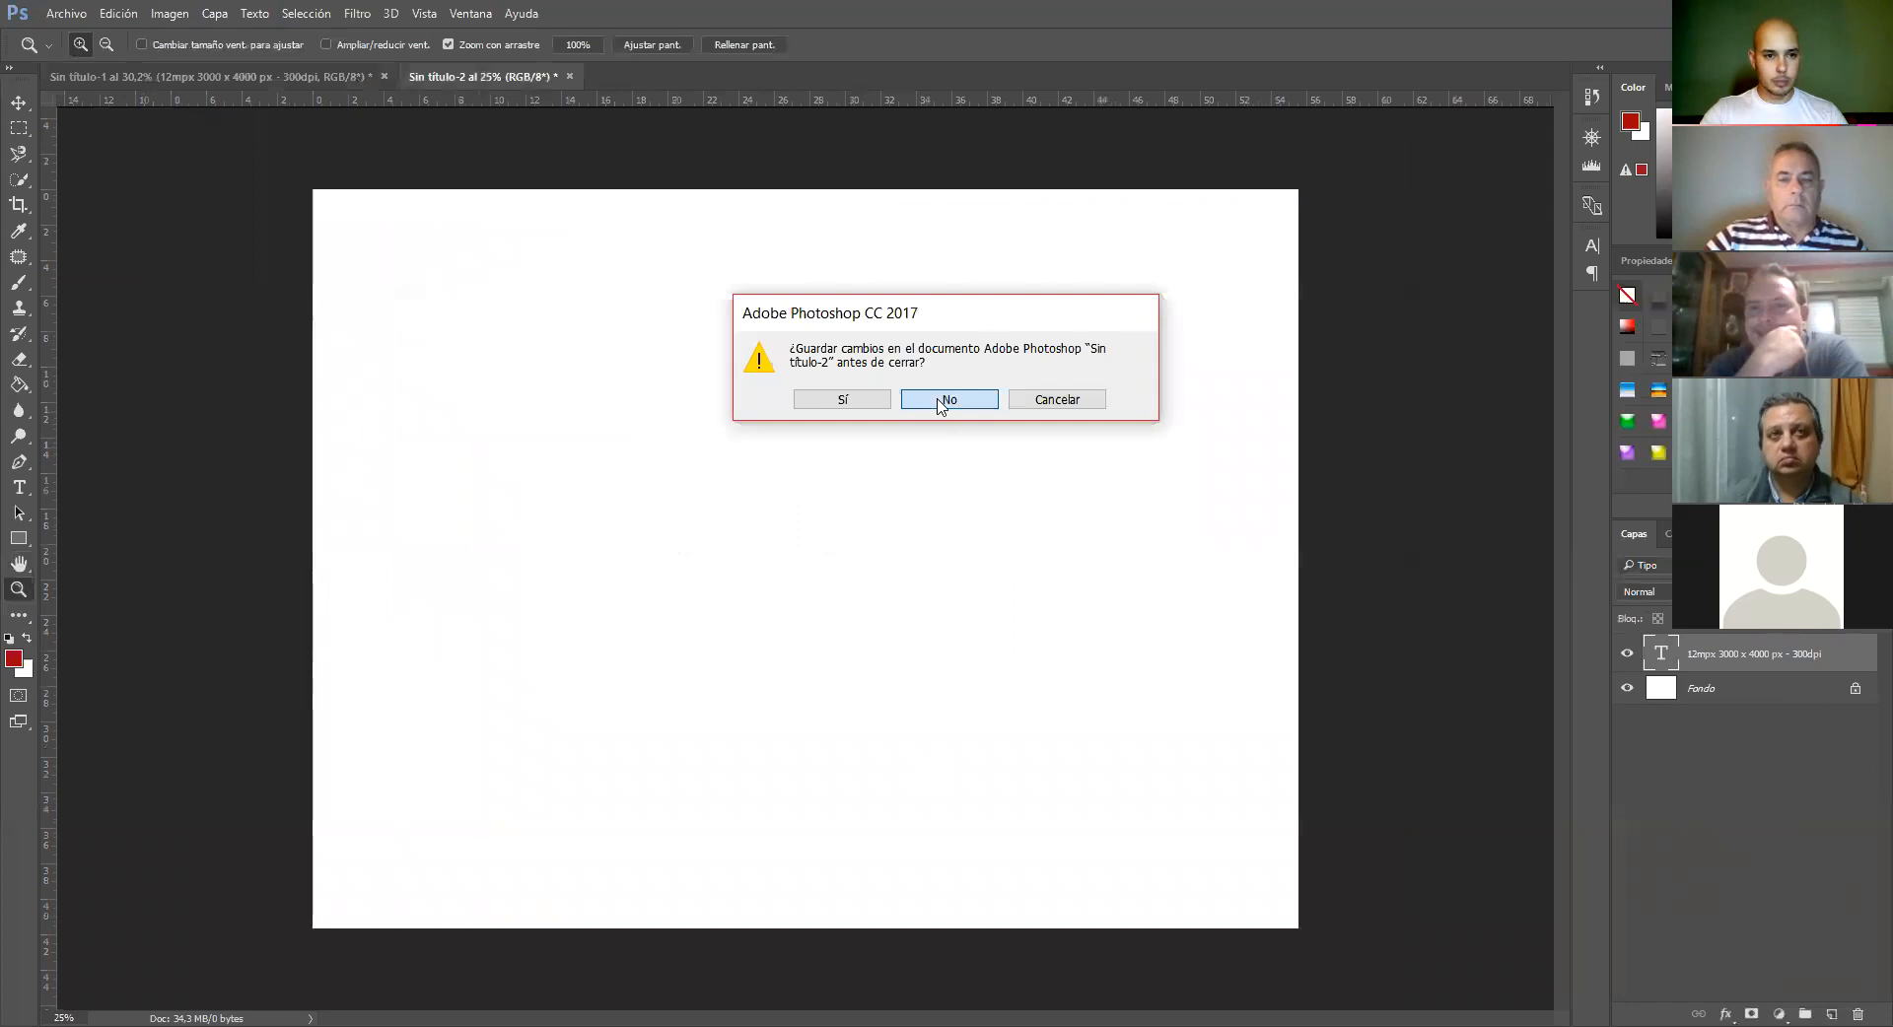
click(941, 401)
key(ctrl+w)
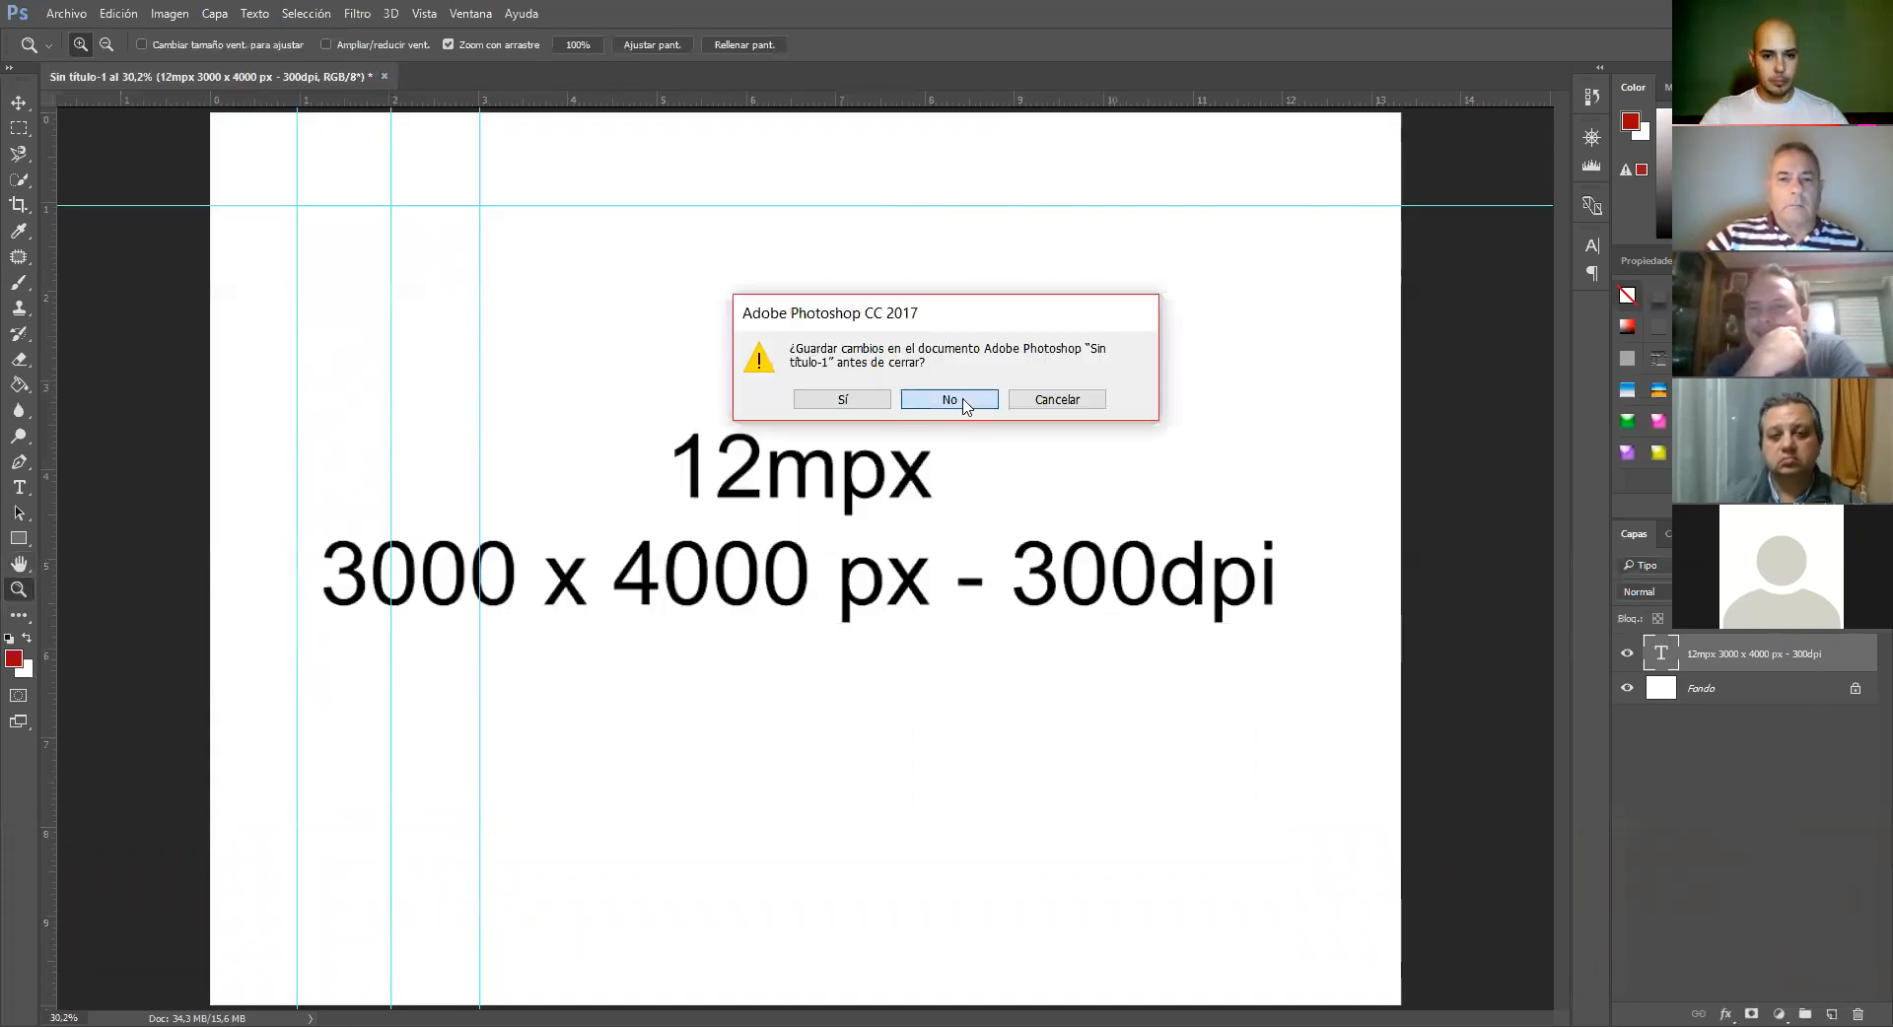
click(949, 399)
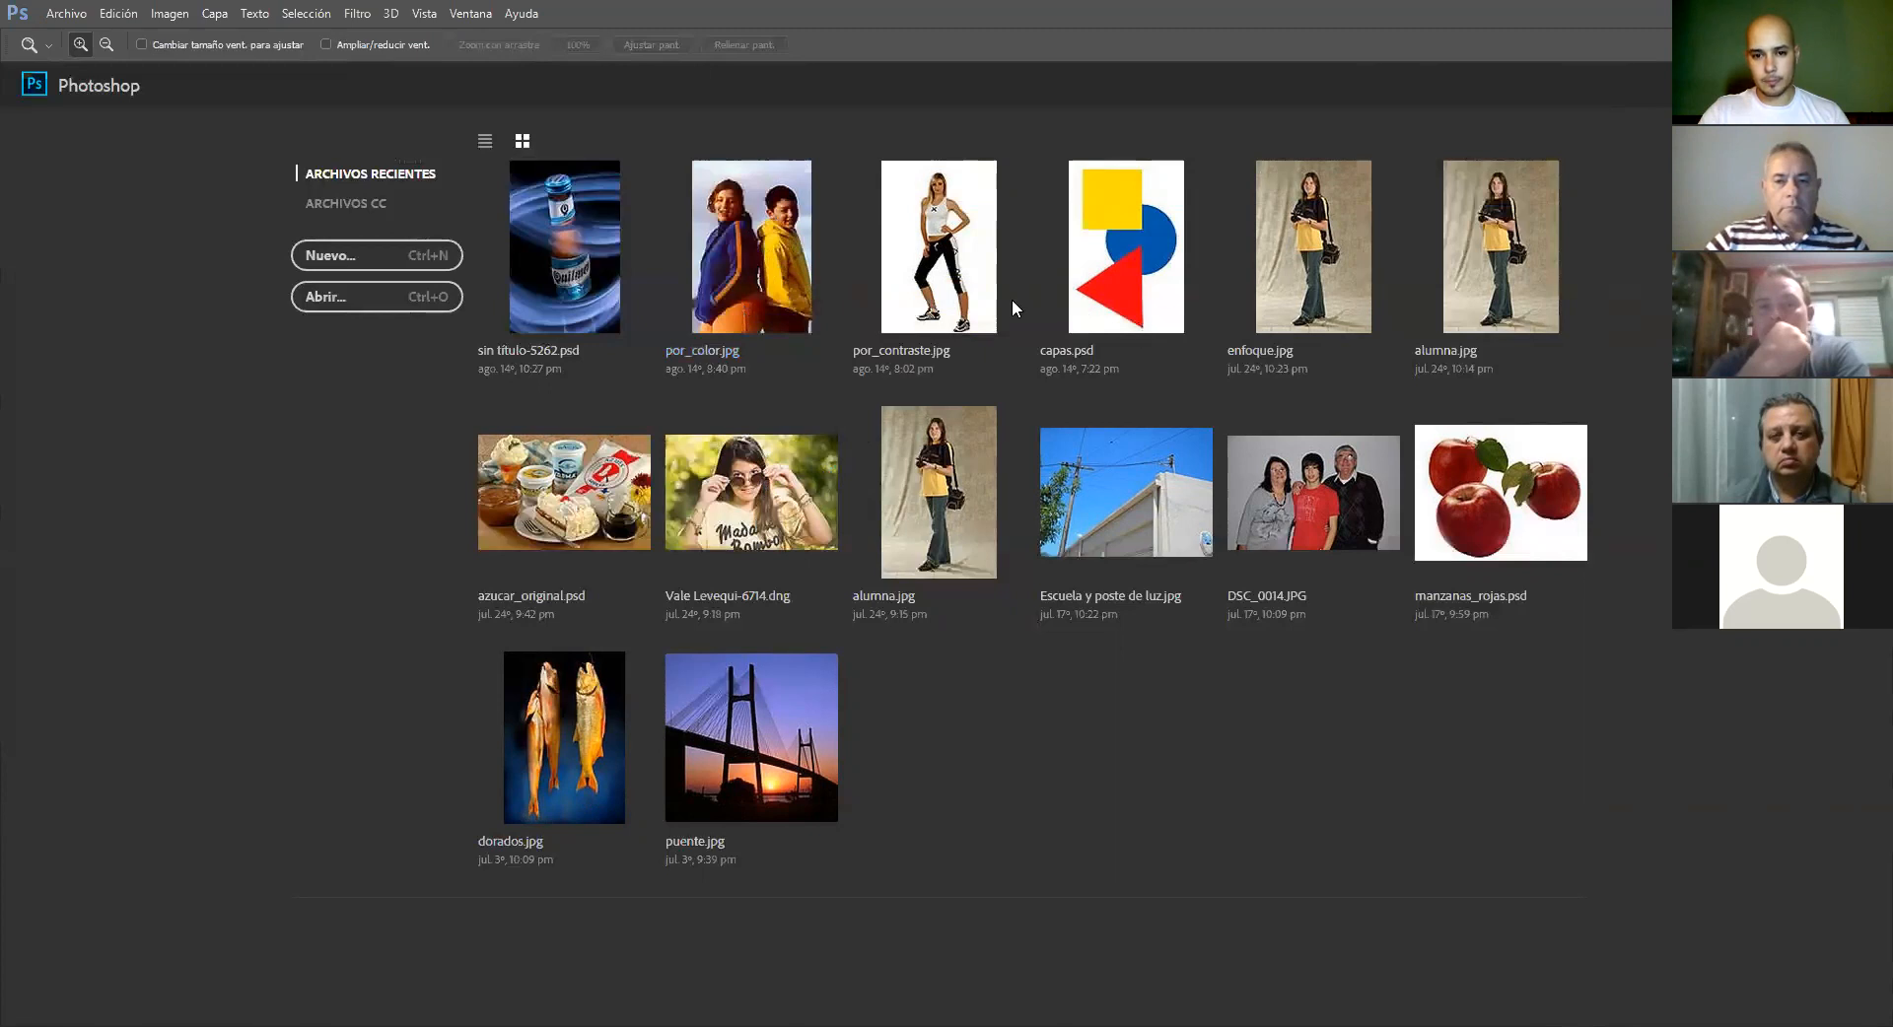
Open 200dpi.jpg, 50dpi.jpg and 100dpi.jpg, keeping the embedded colour profile
click(1119, 292)
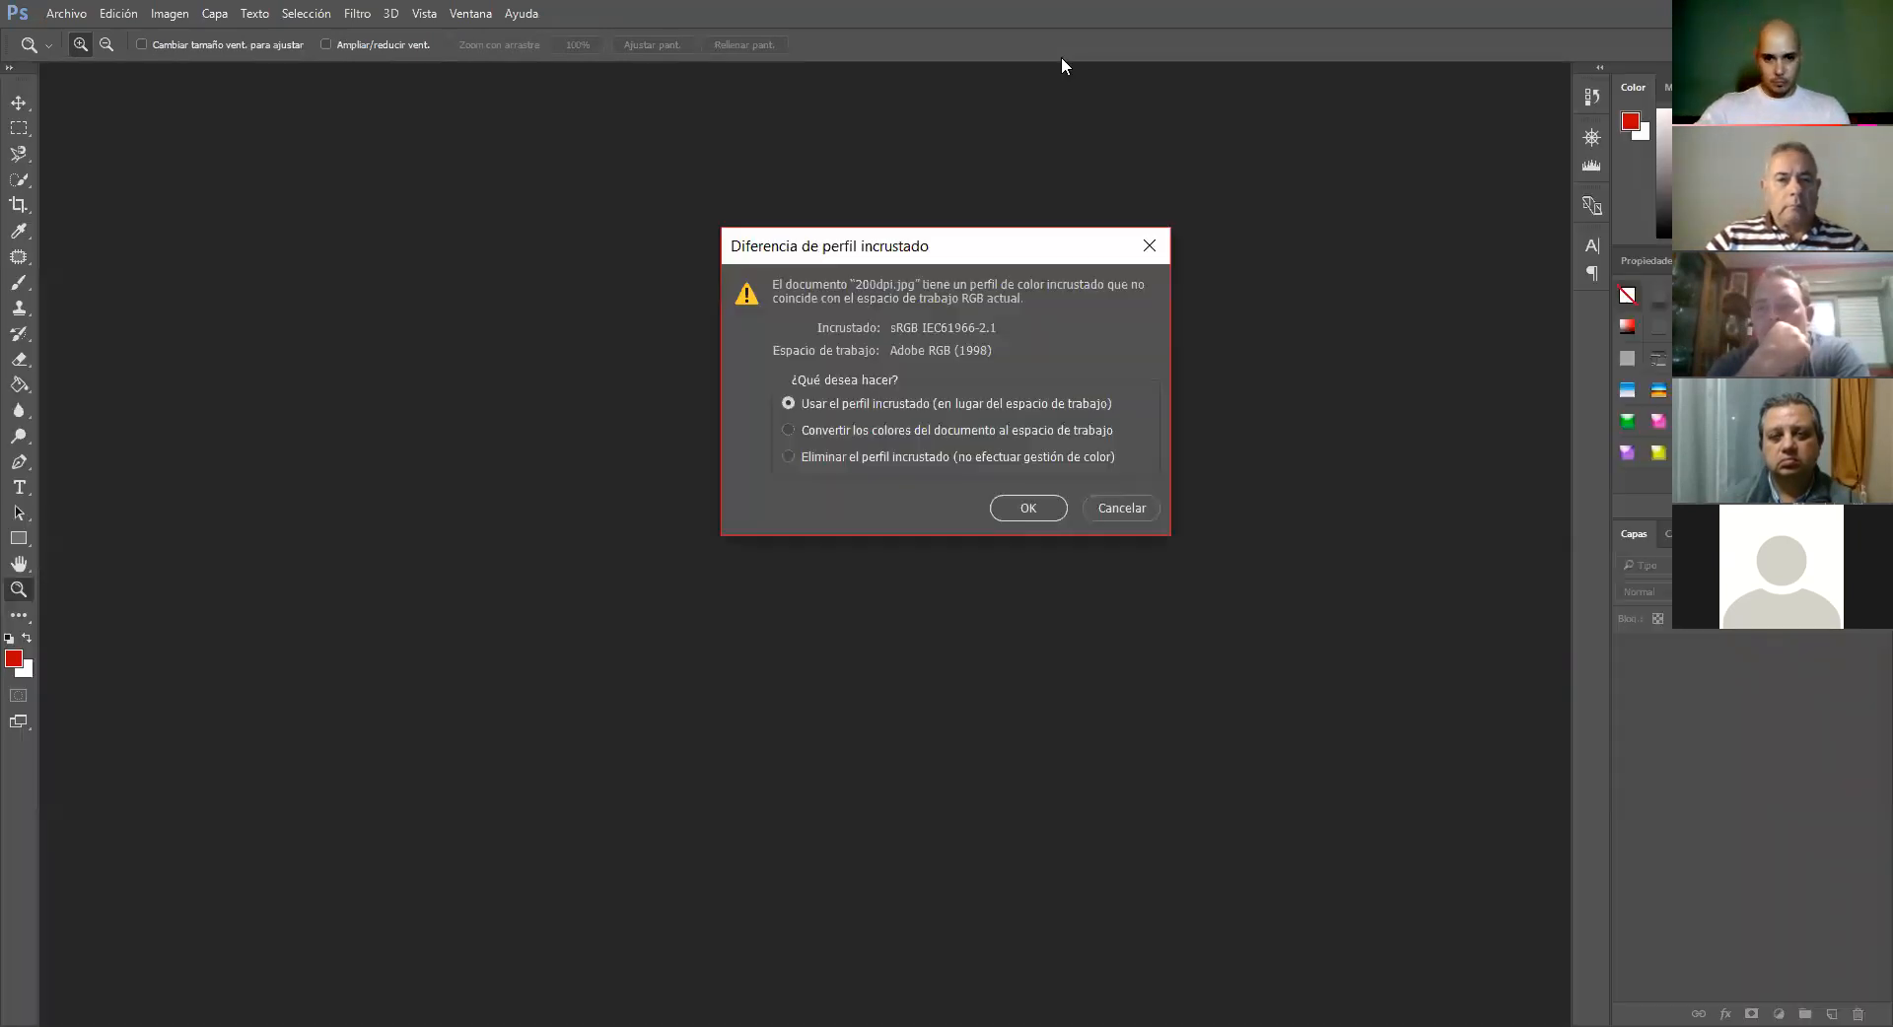
key(Return)
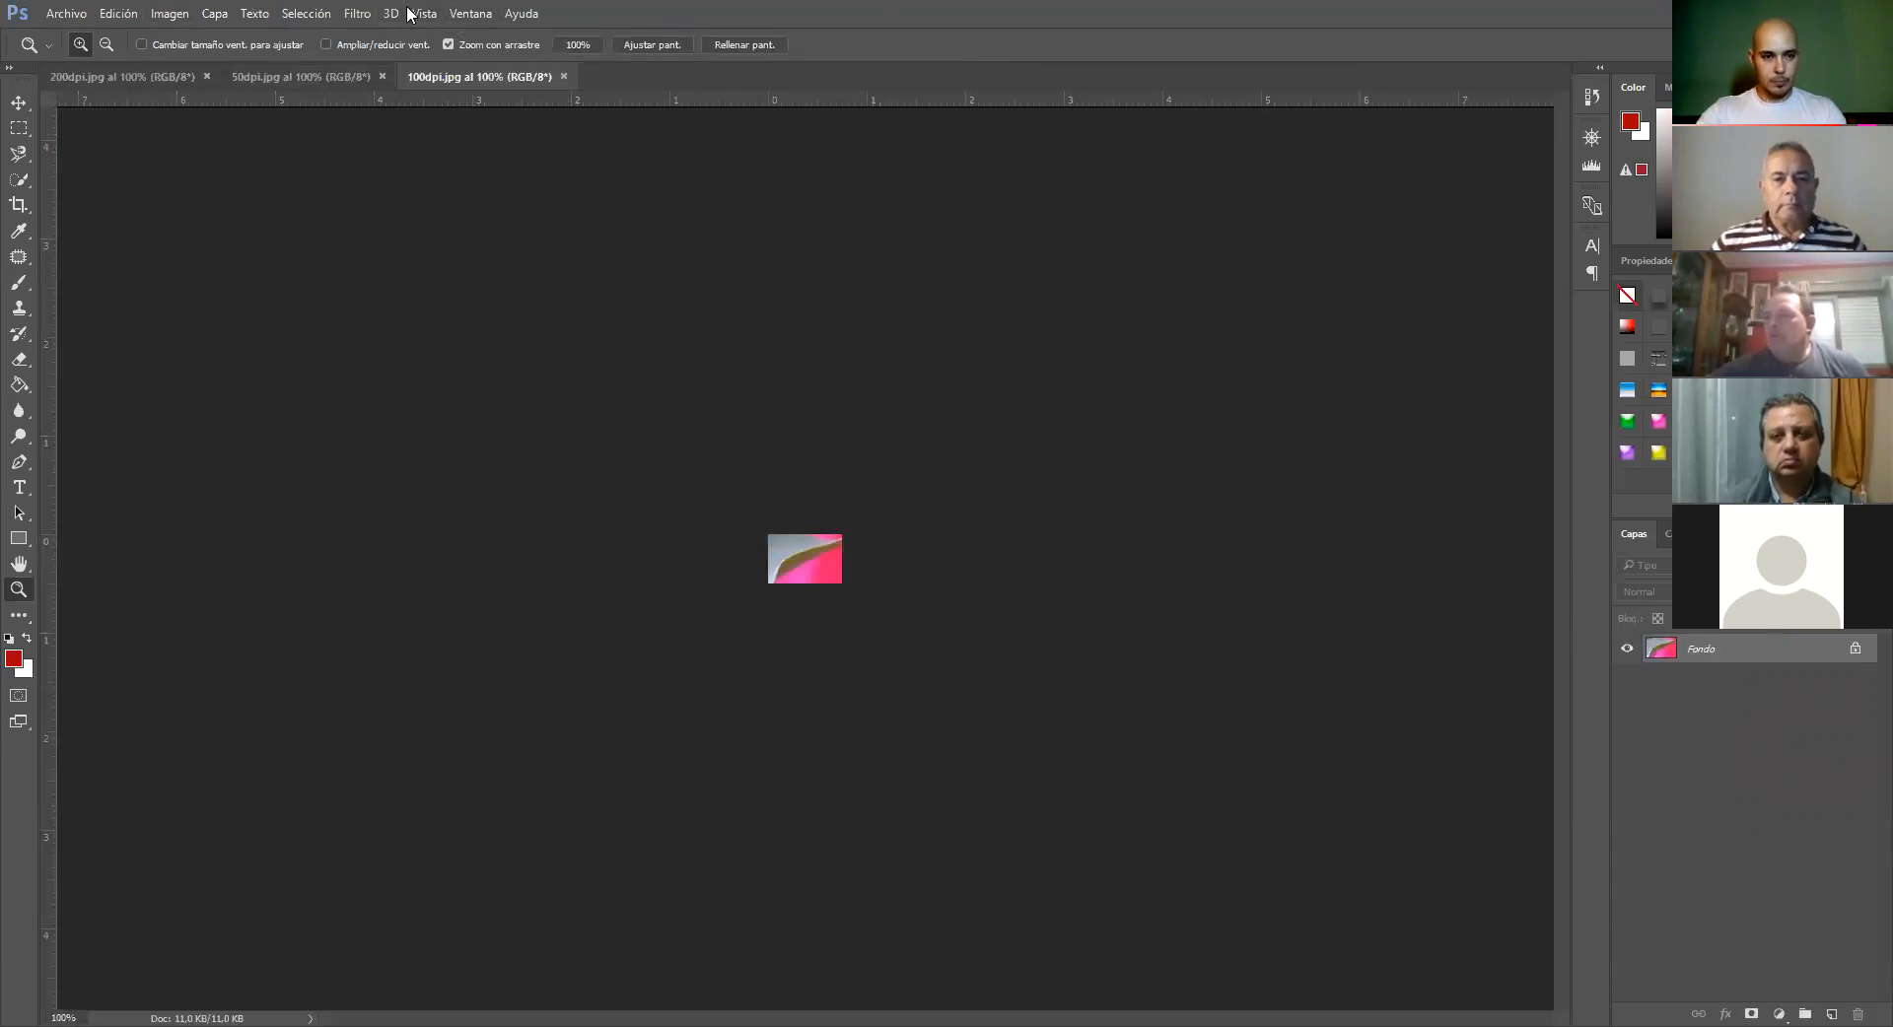
Arrange the three open images in a three-up vertical layout, ordered 50dpi.jpg, 100dpi.jpg, 200dpi.jpg
click(470, 13)
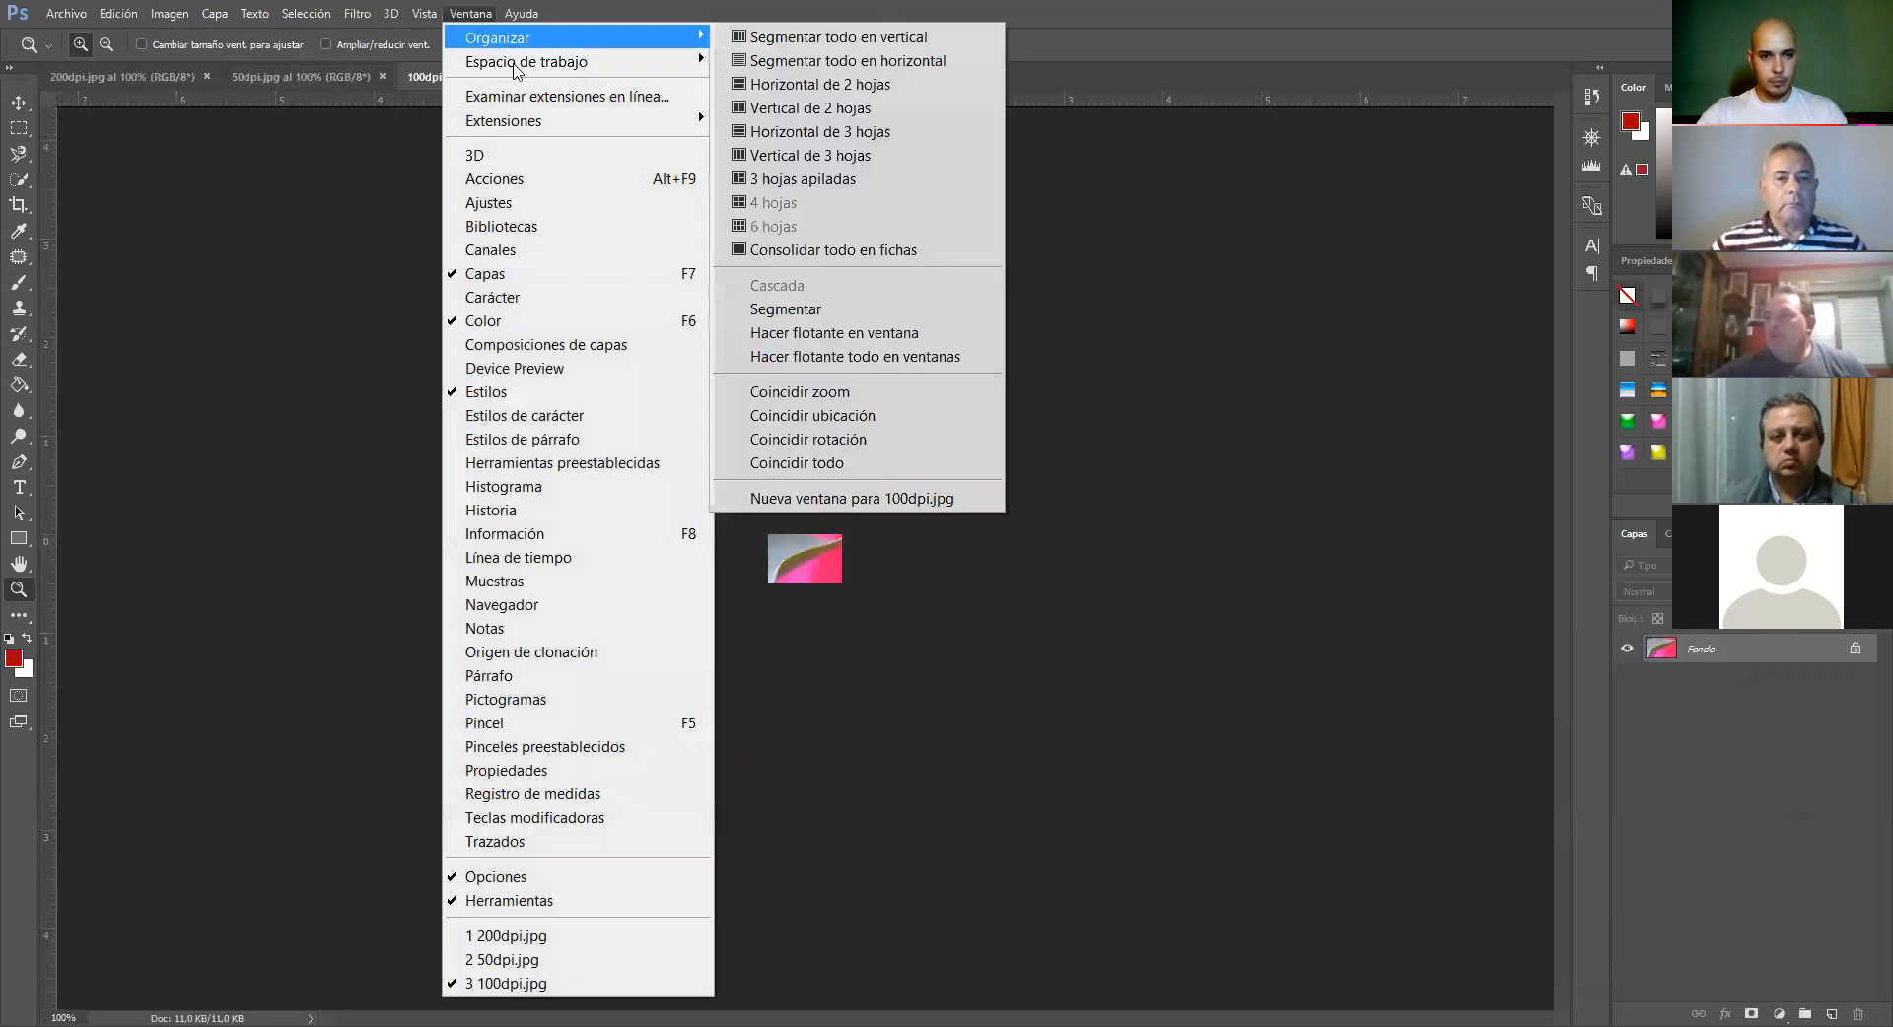
mouse_move(515, 63)
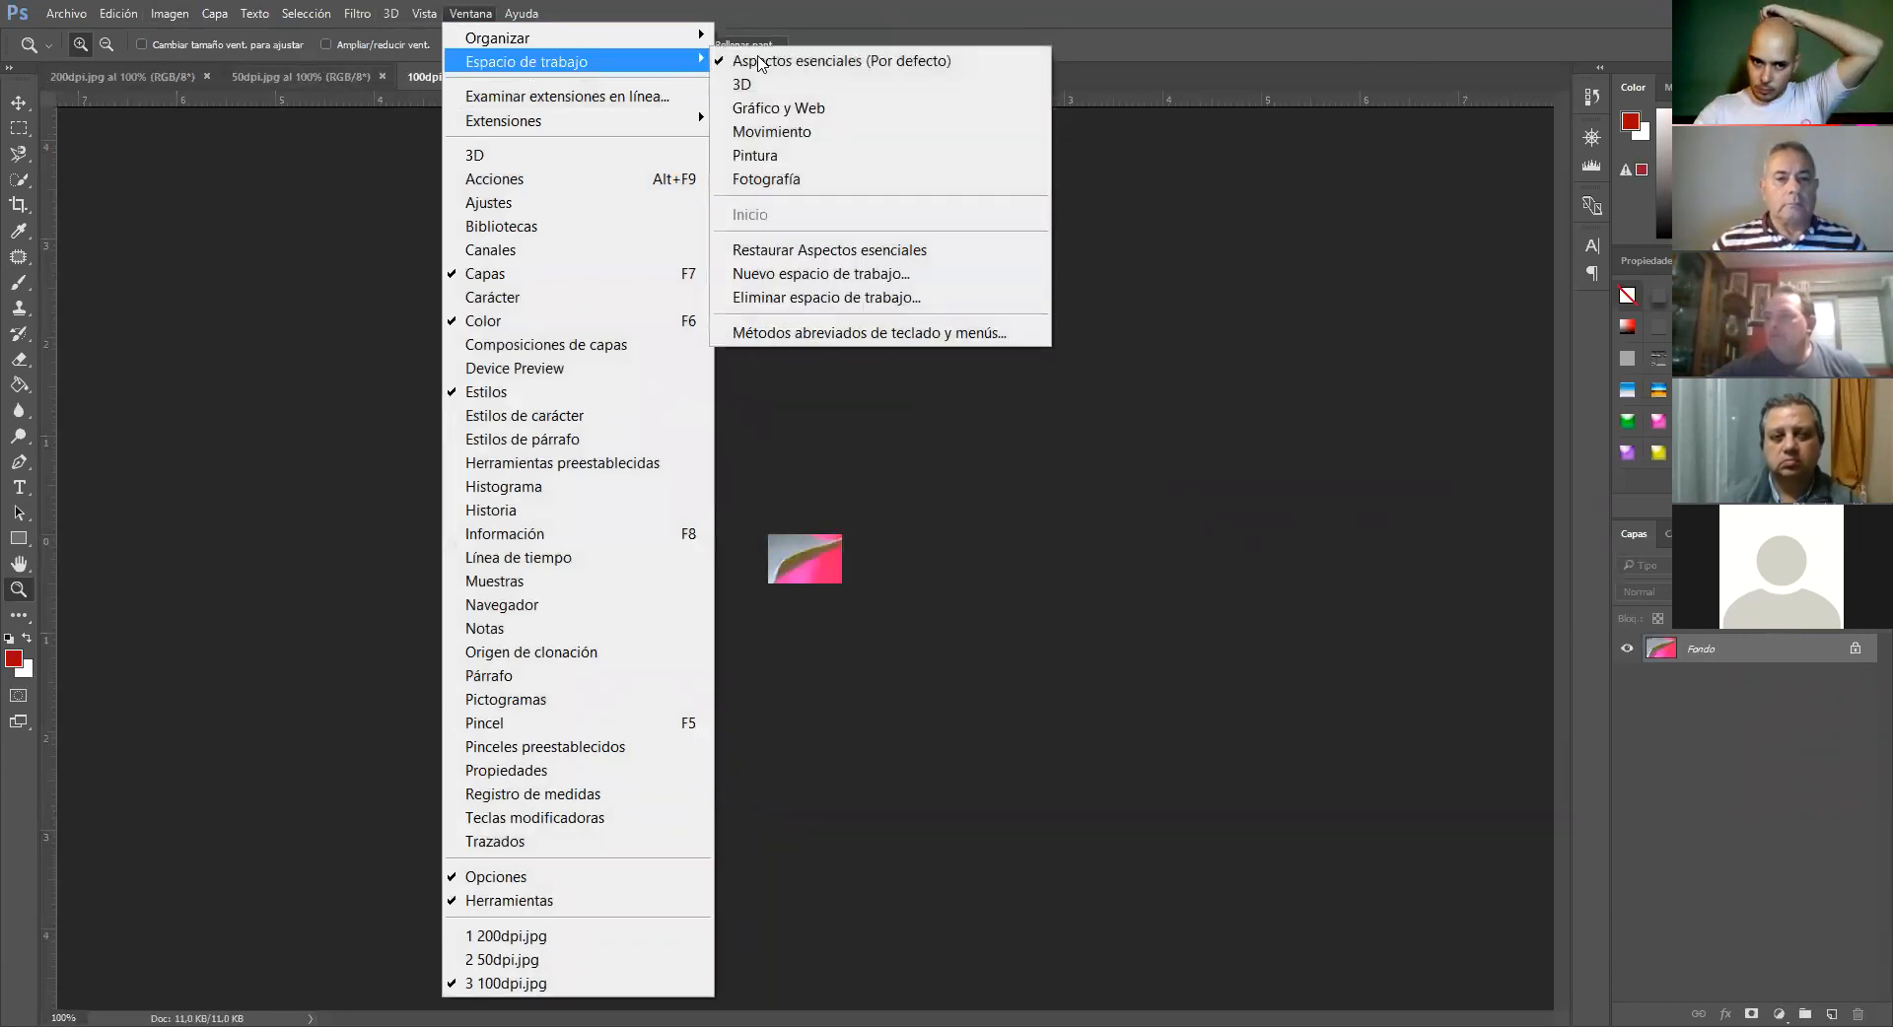
mouse_move(698, 39)
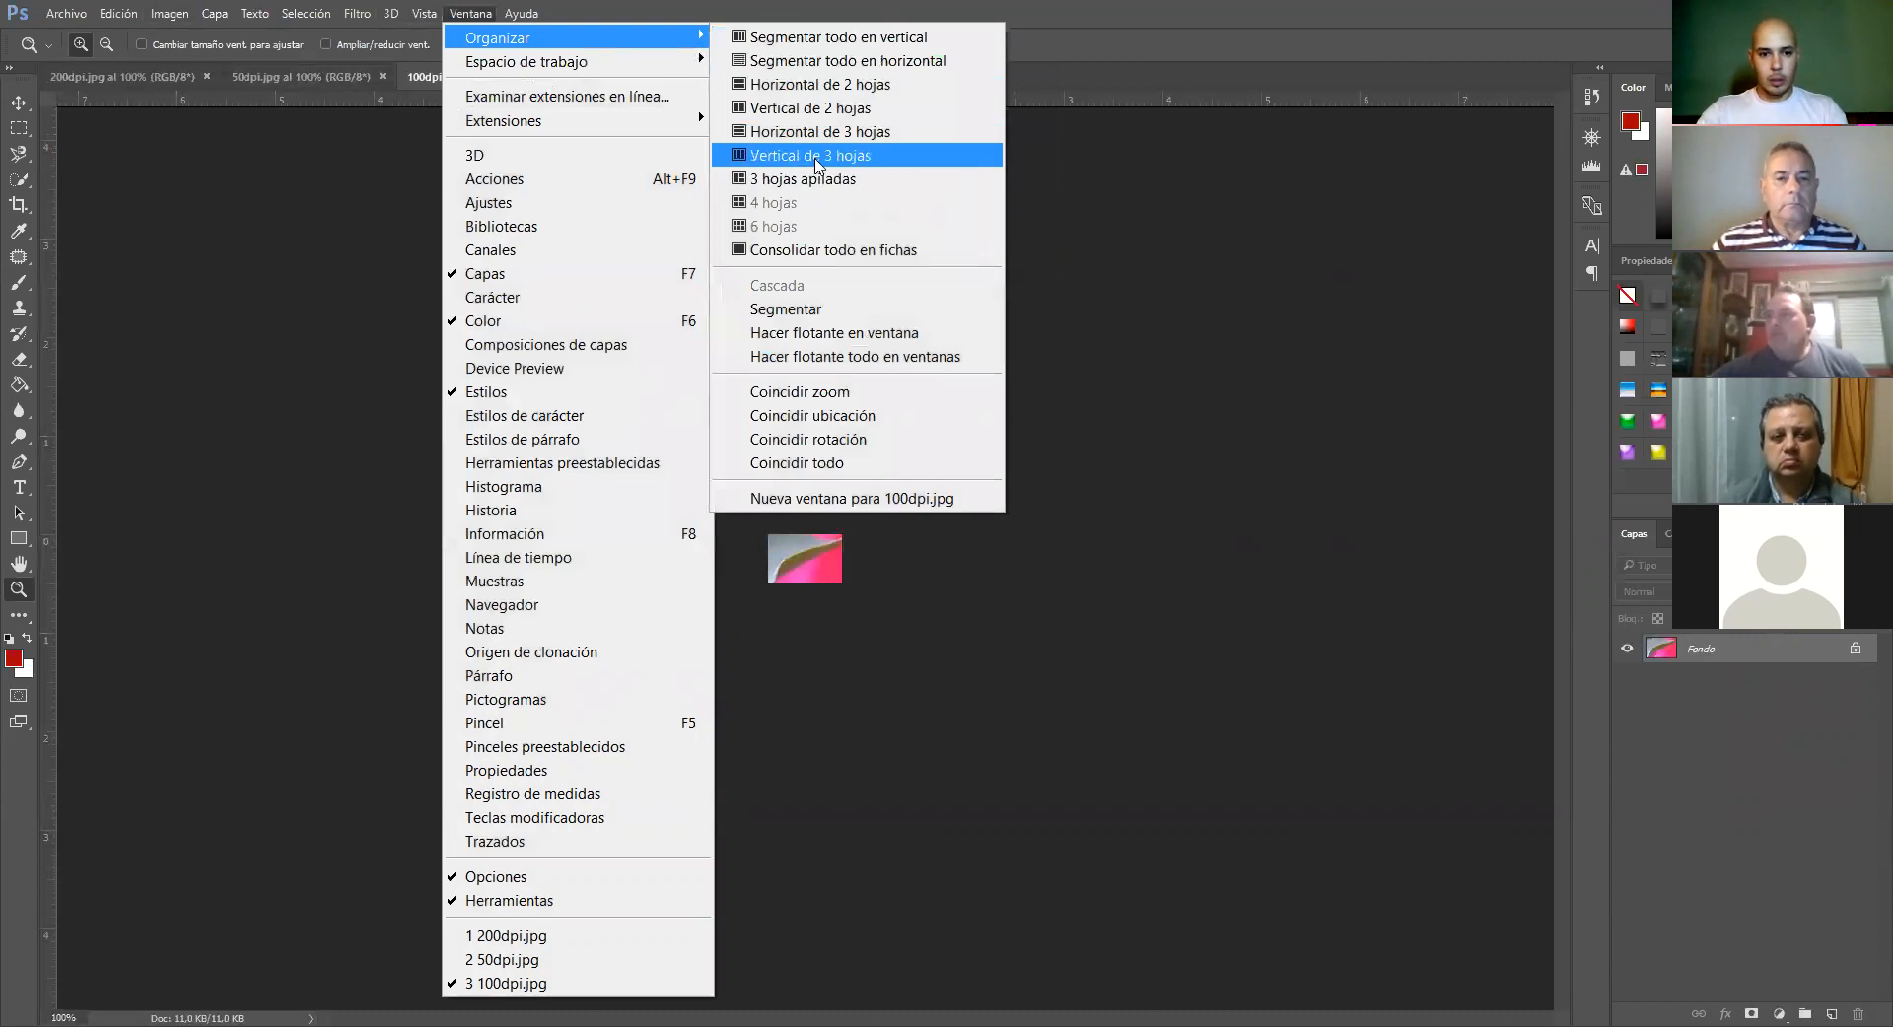
click(815, 156)
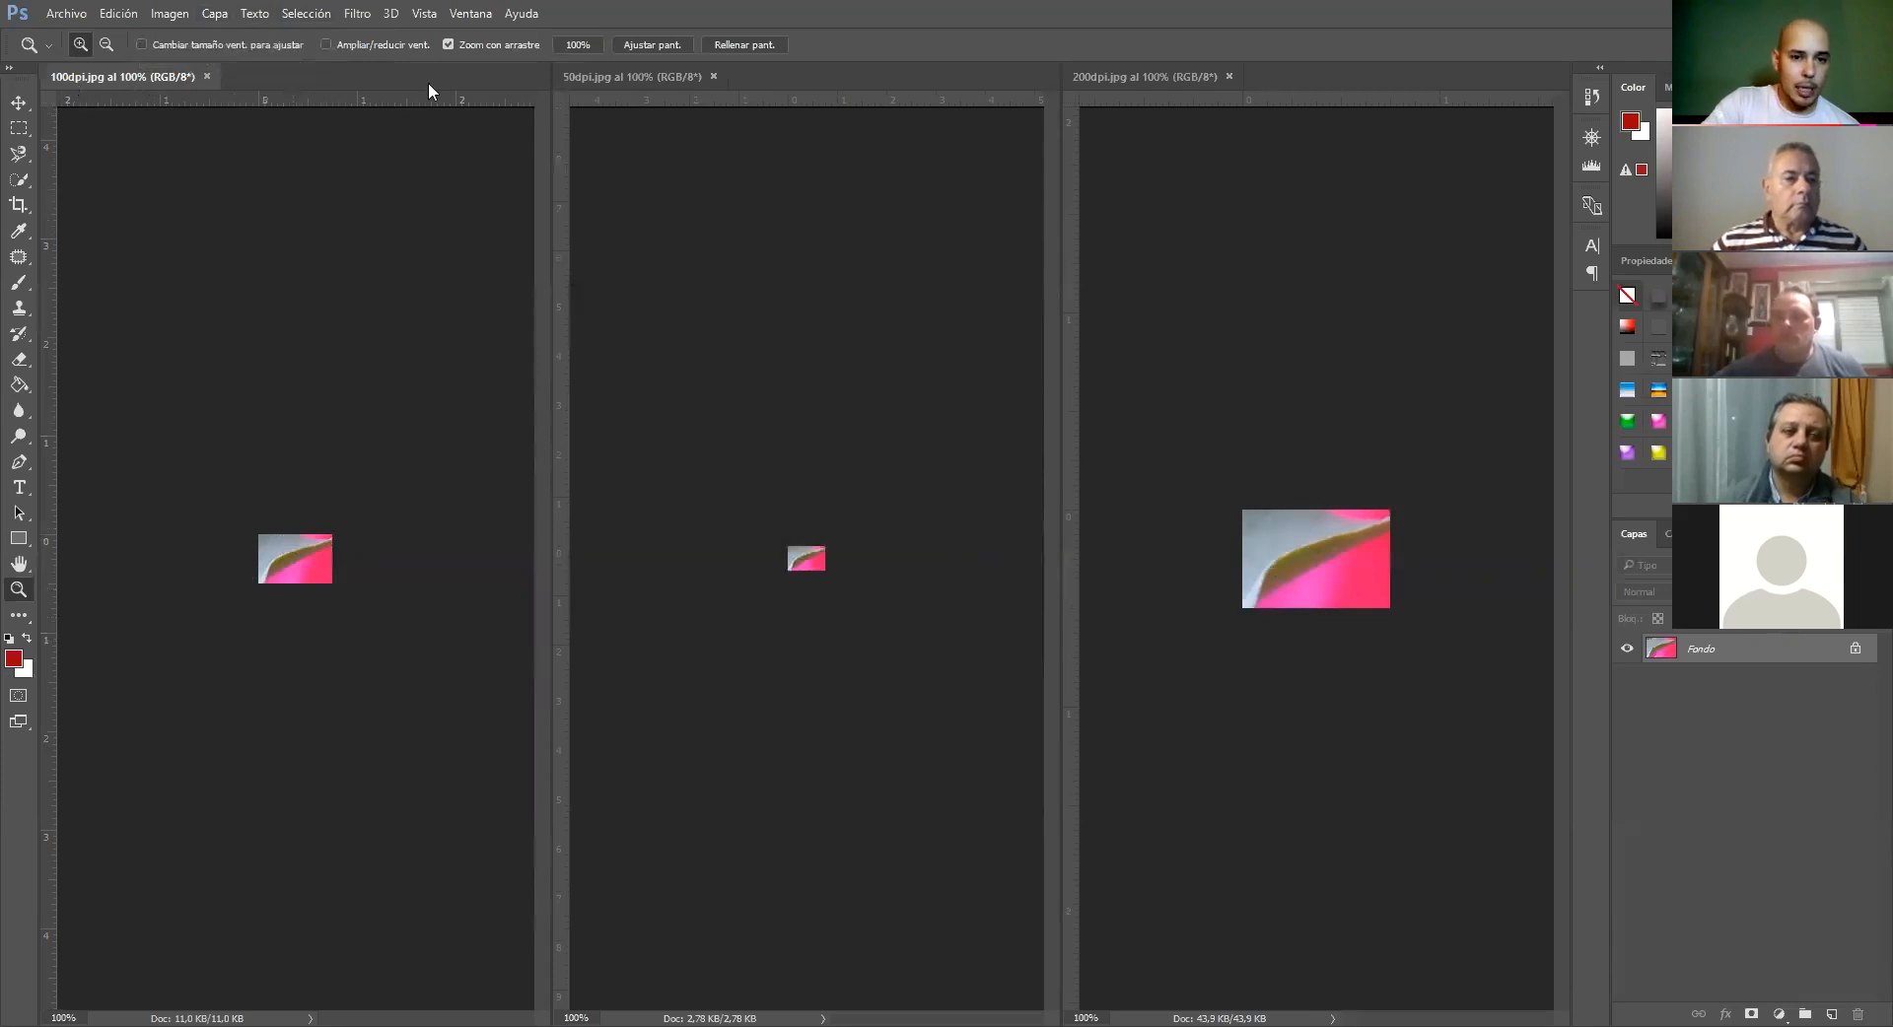
click(662, 78)
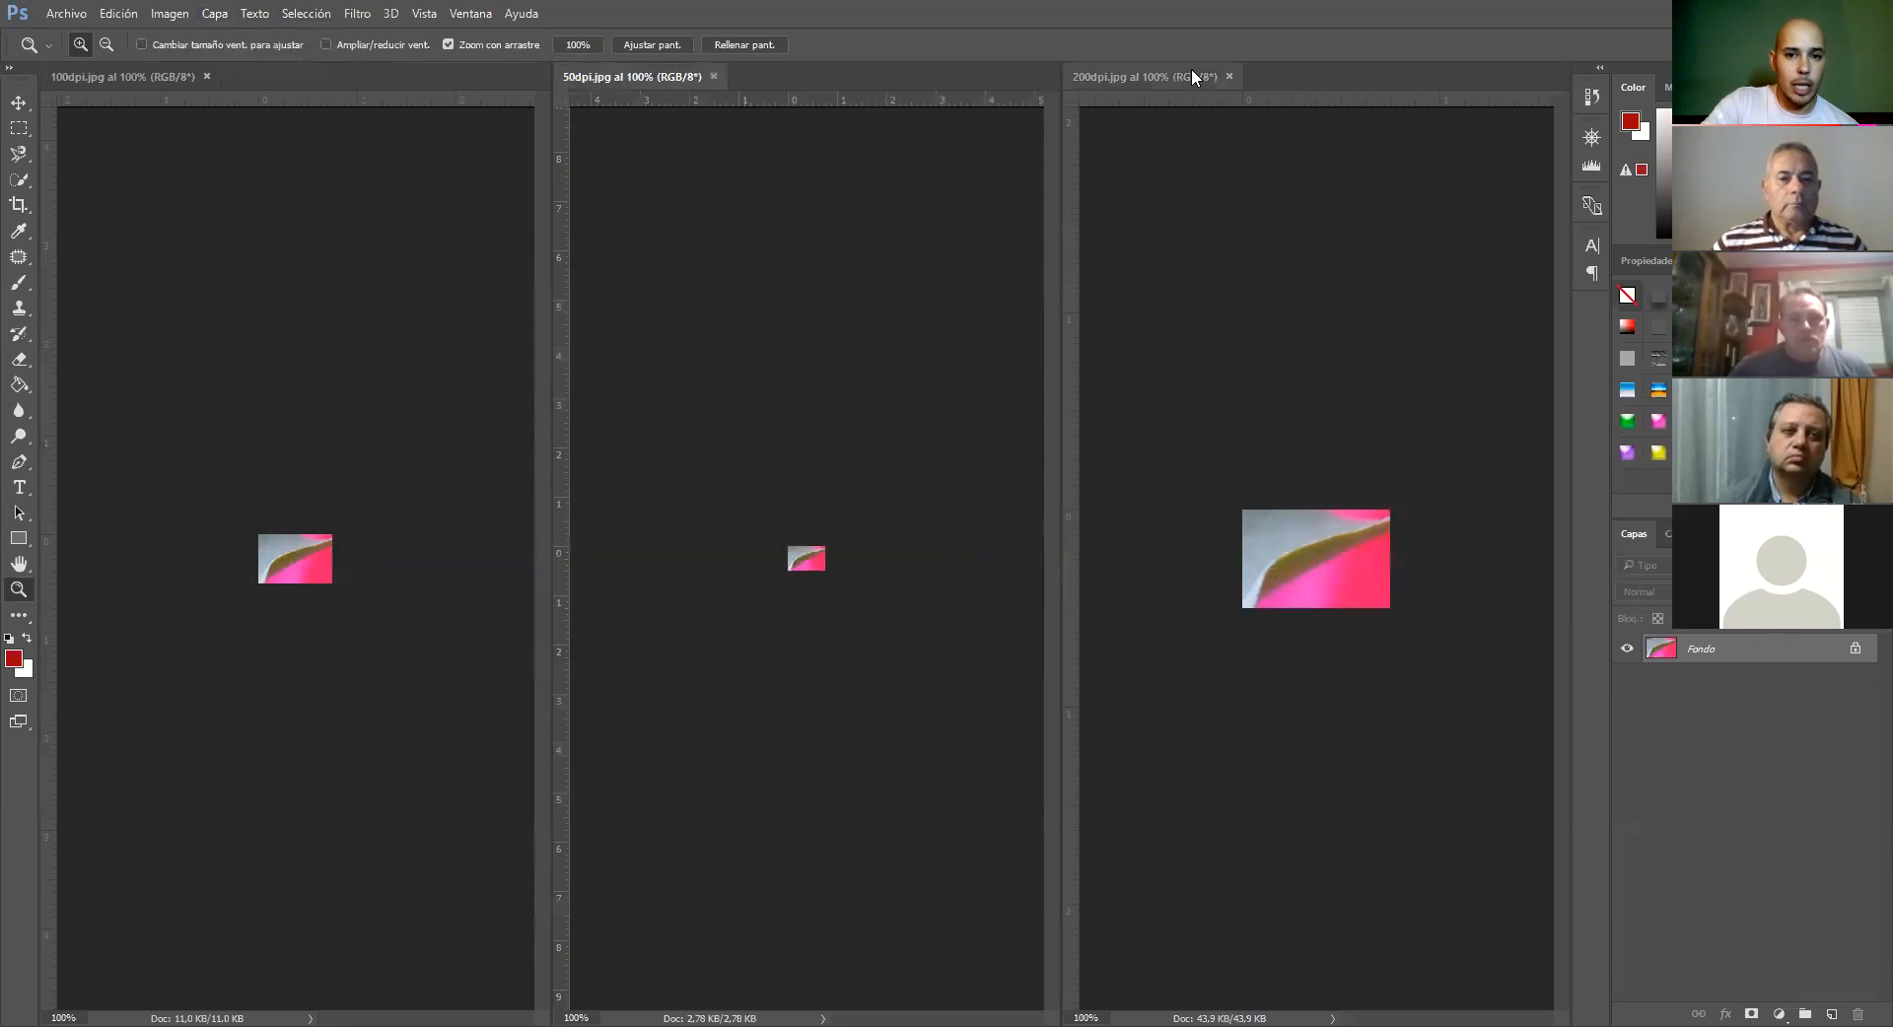
drag(97, 78, 1062, 69)
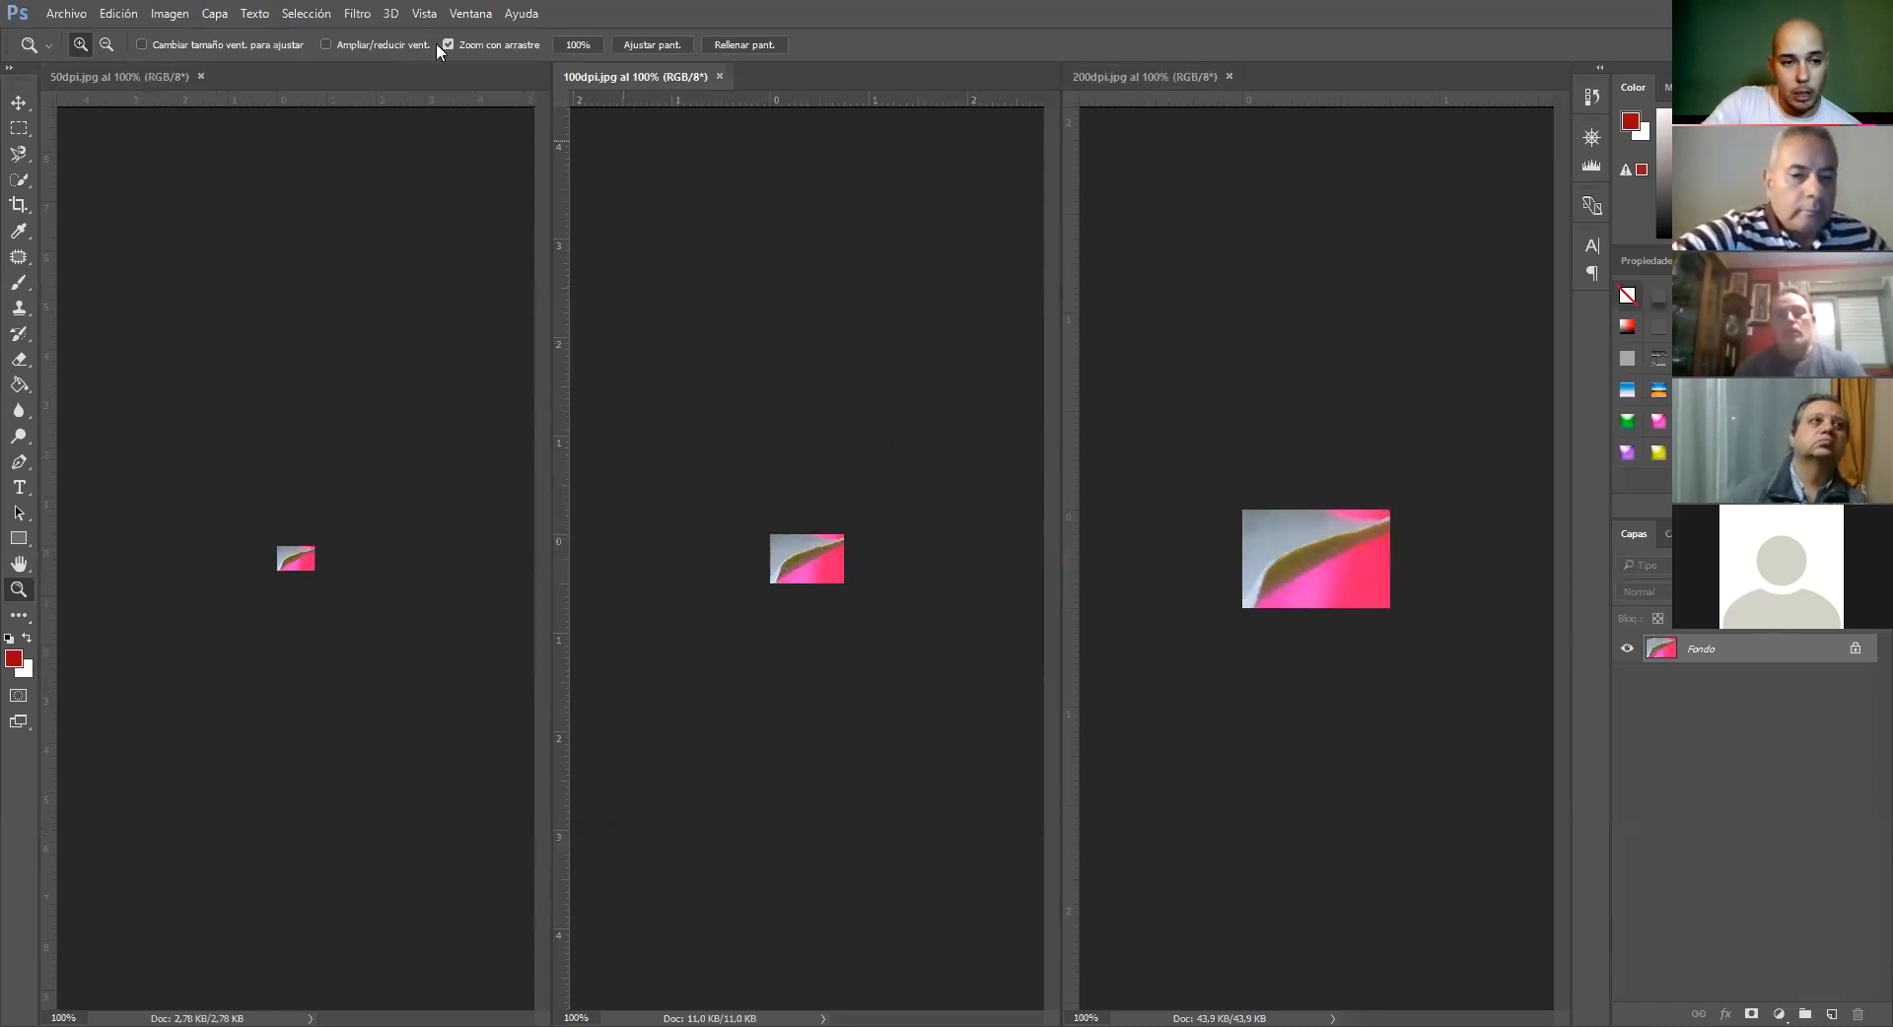
Check the pixel dimensions, print size and resolution of 50dpi.jpg in Image Size, then close it without changes
click(162, 76)
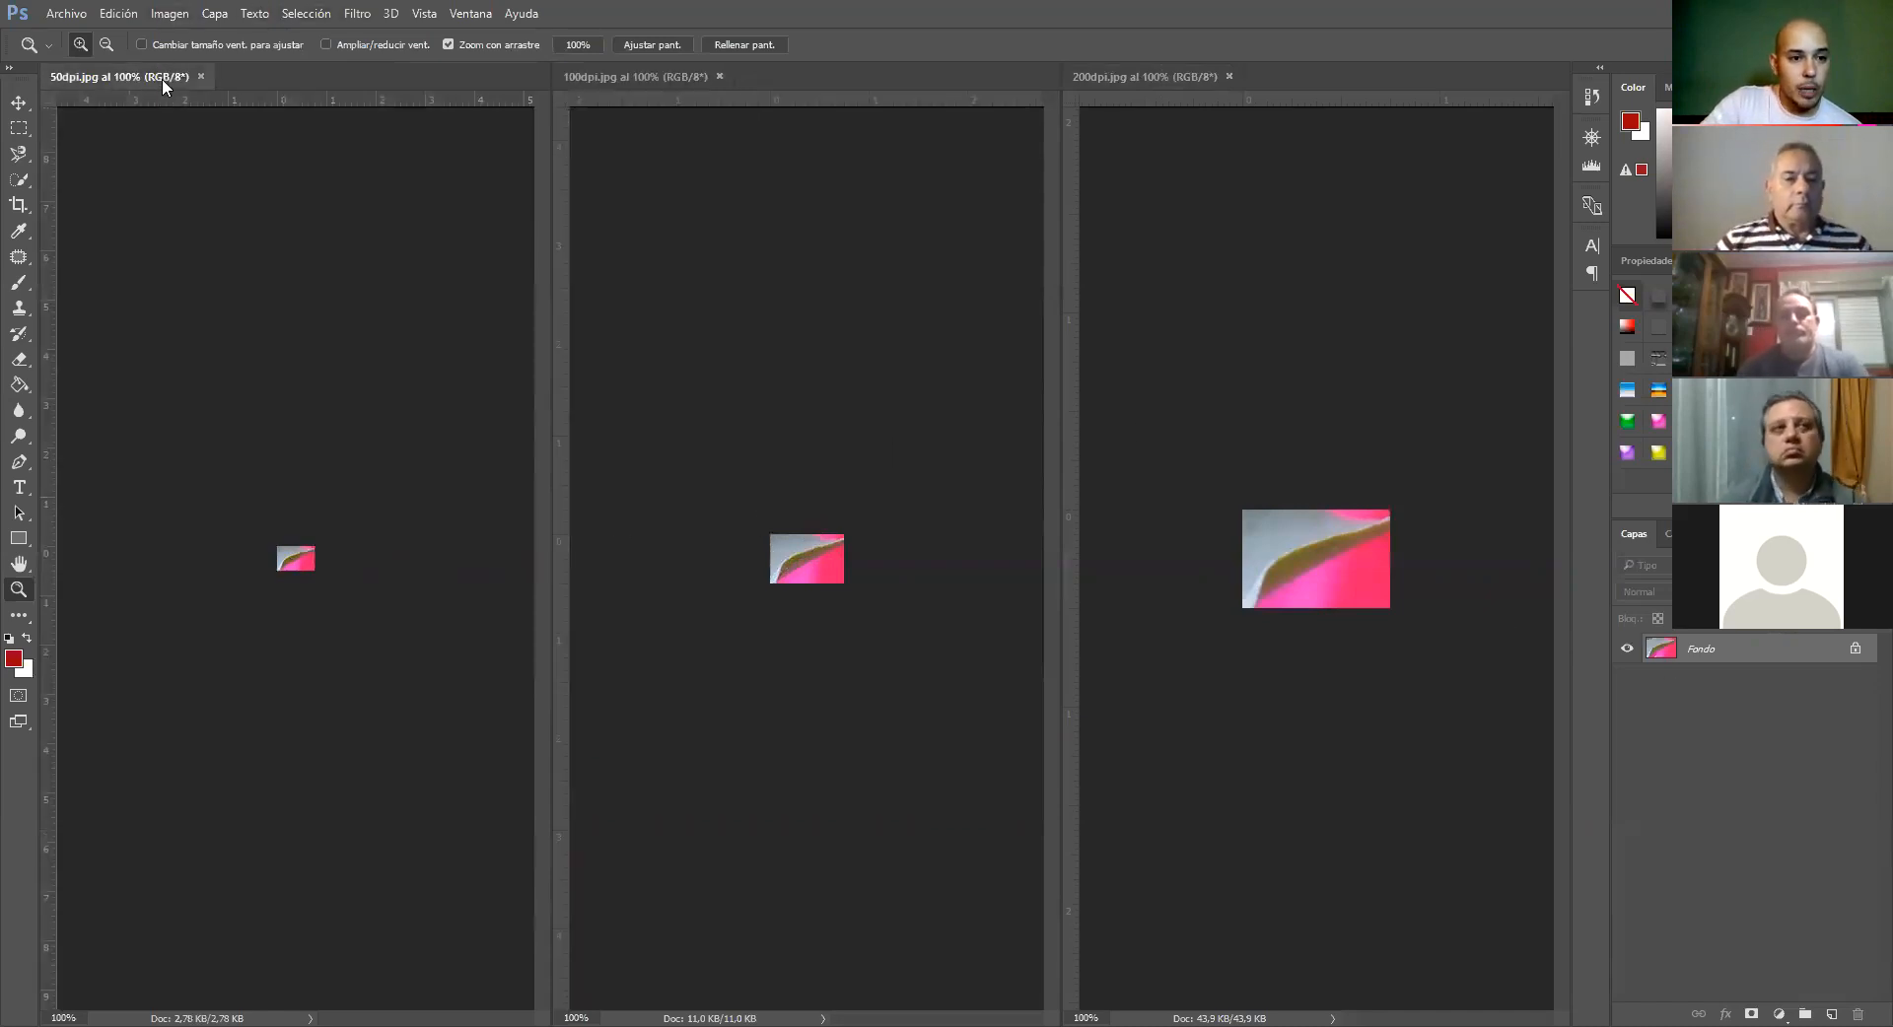
click(170, 14)
click(211, 191)
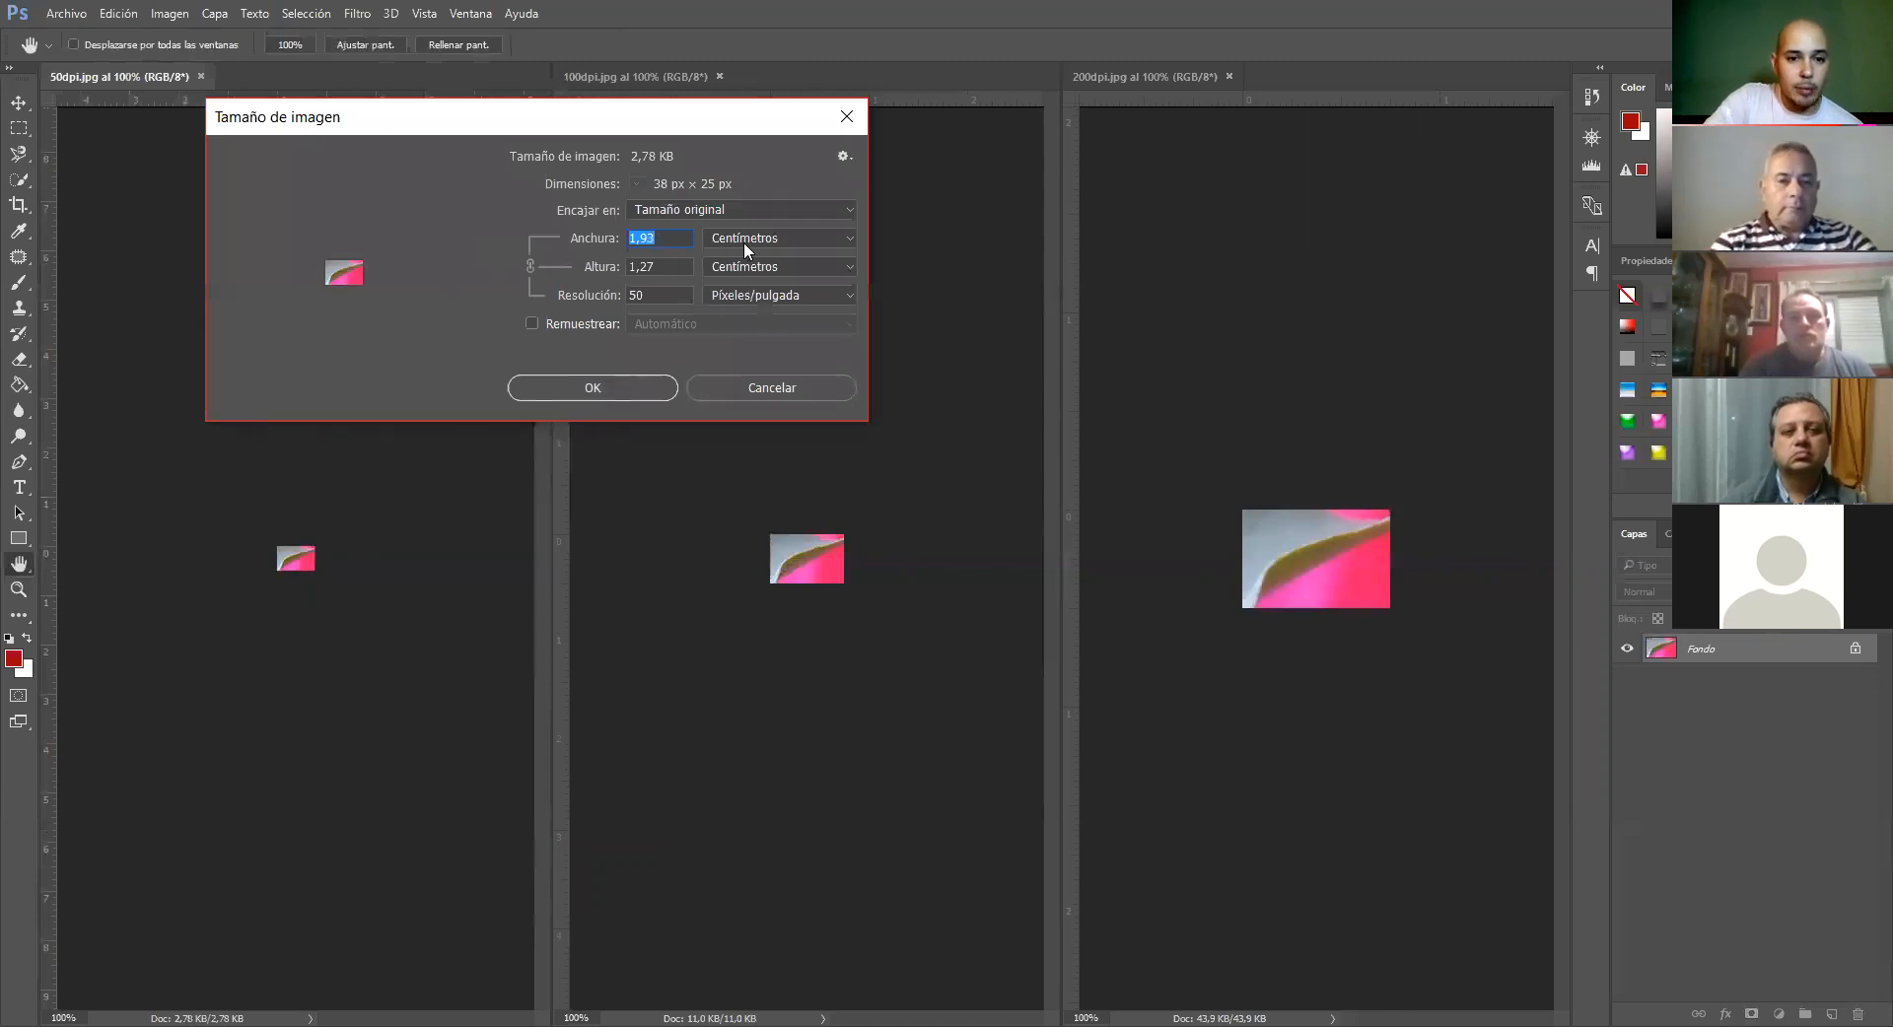
click(775, 388)
Check the pixel dimensions, print size and resolution of 100dpi.jpg in Image Size, then close it without changes
click(627, 81)
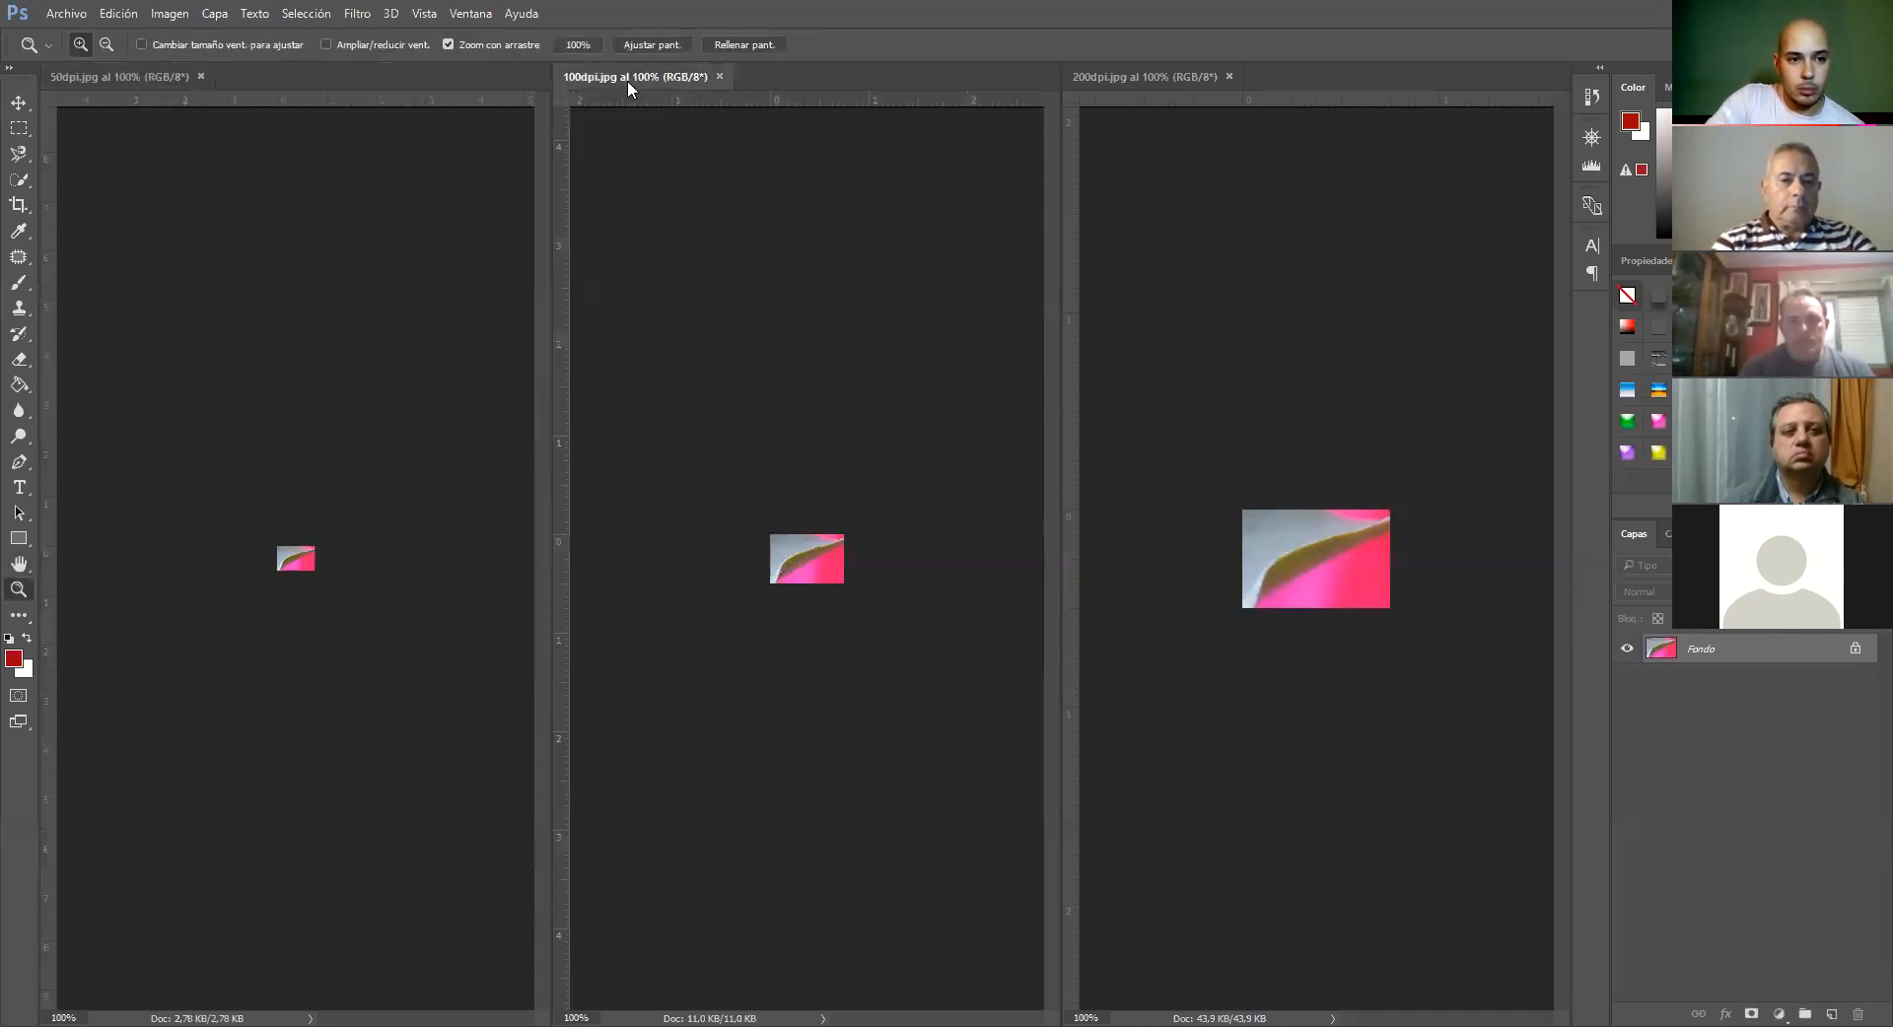
click(160, 14)
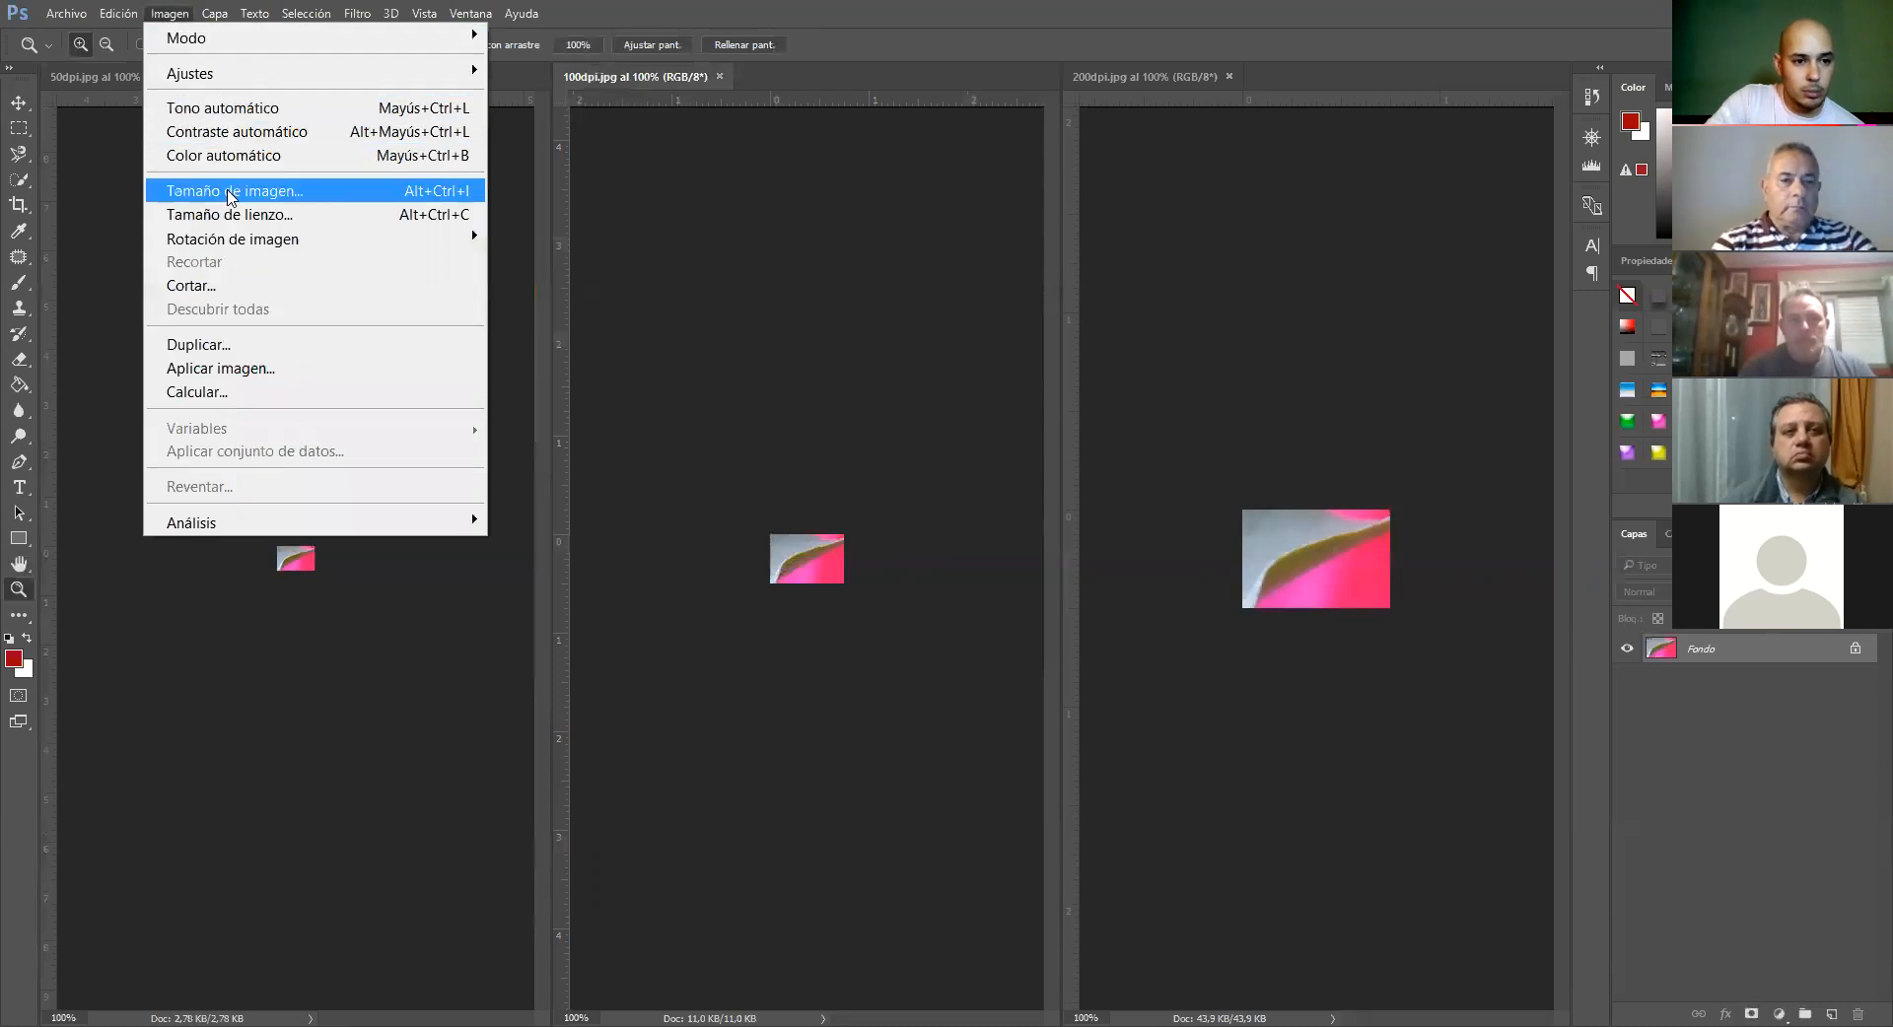
click(229, 191)
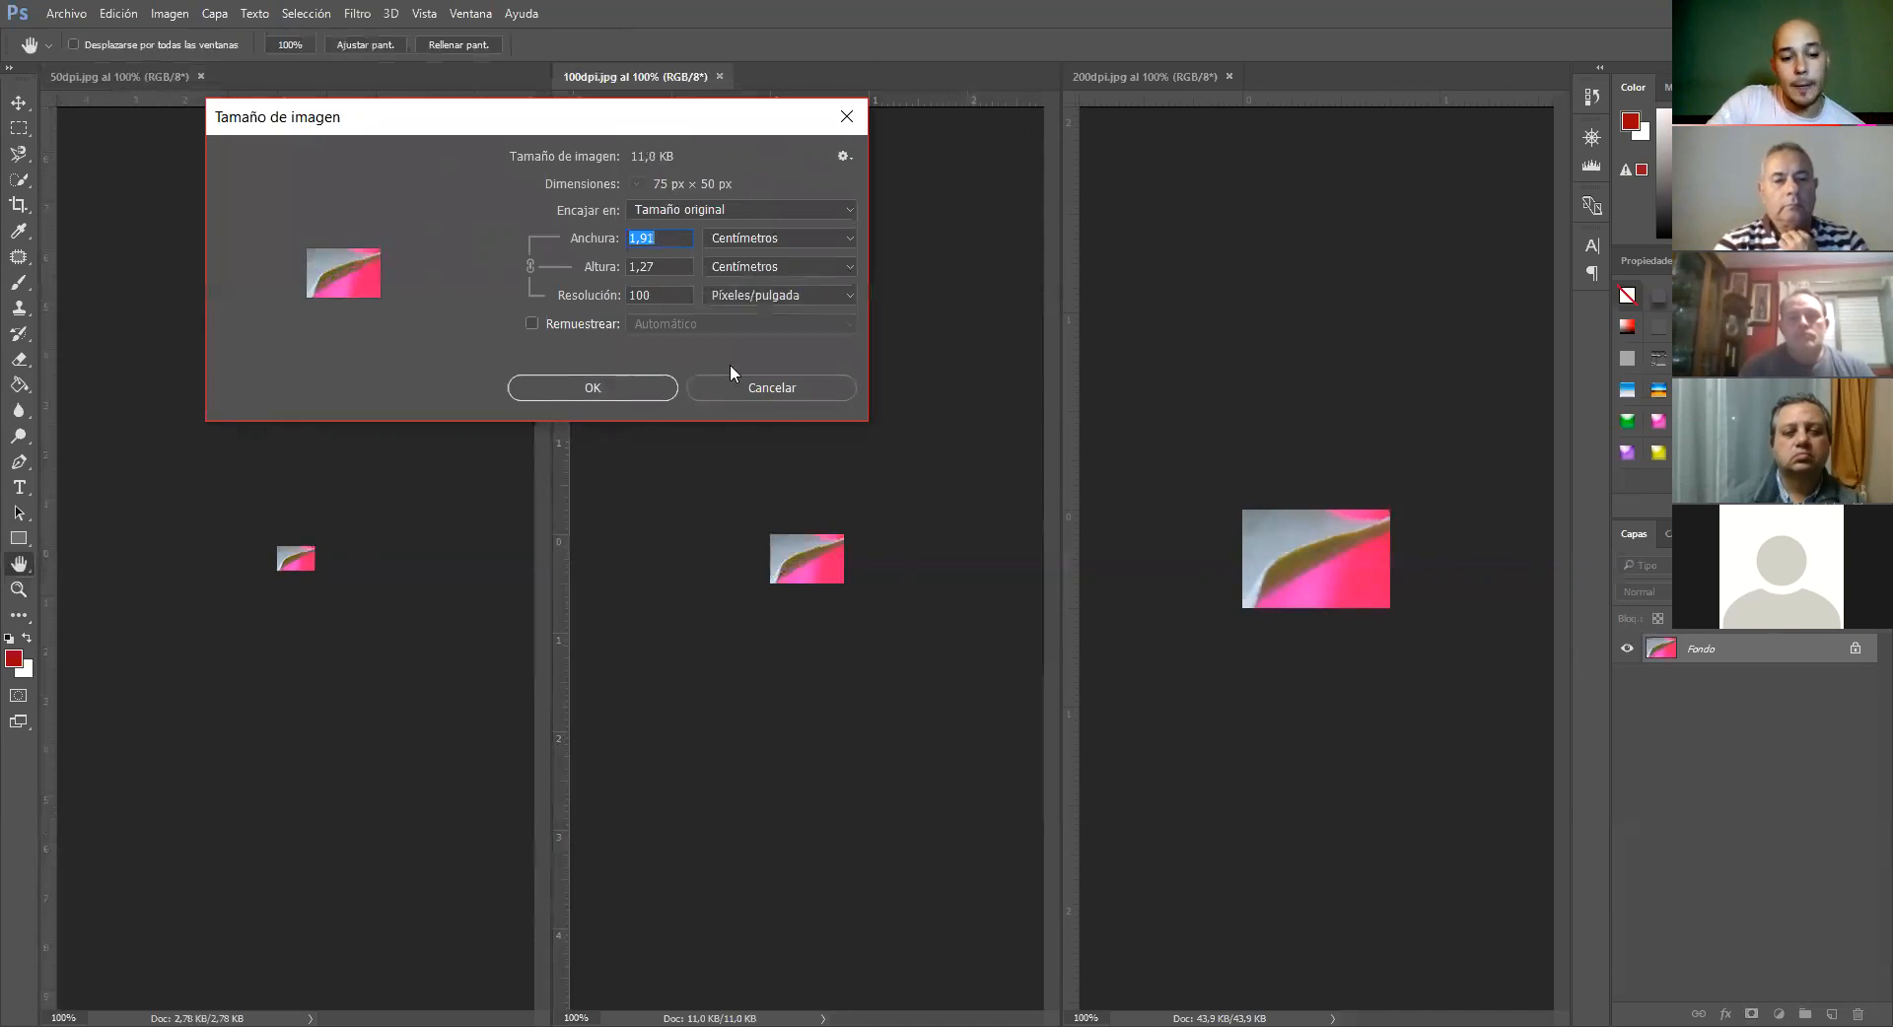
click(770, 387)
key(z)
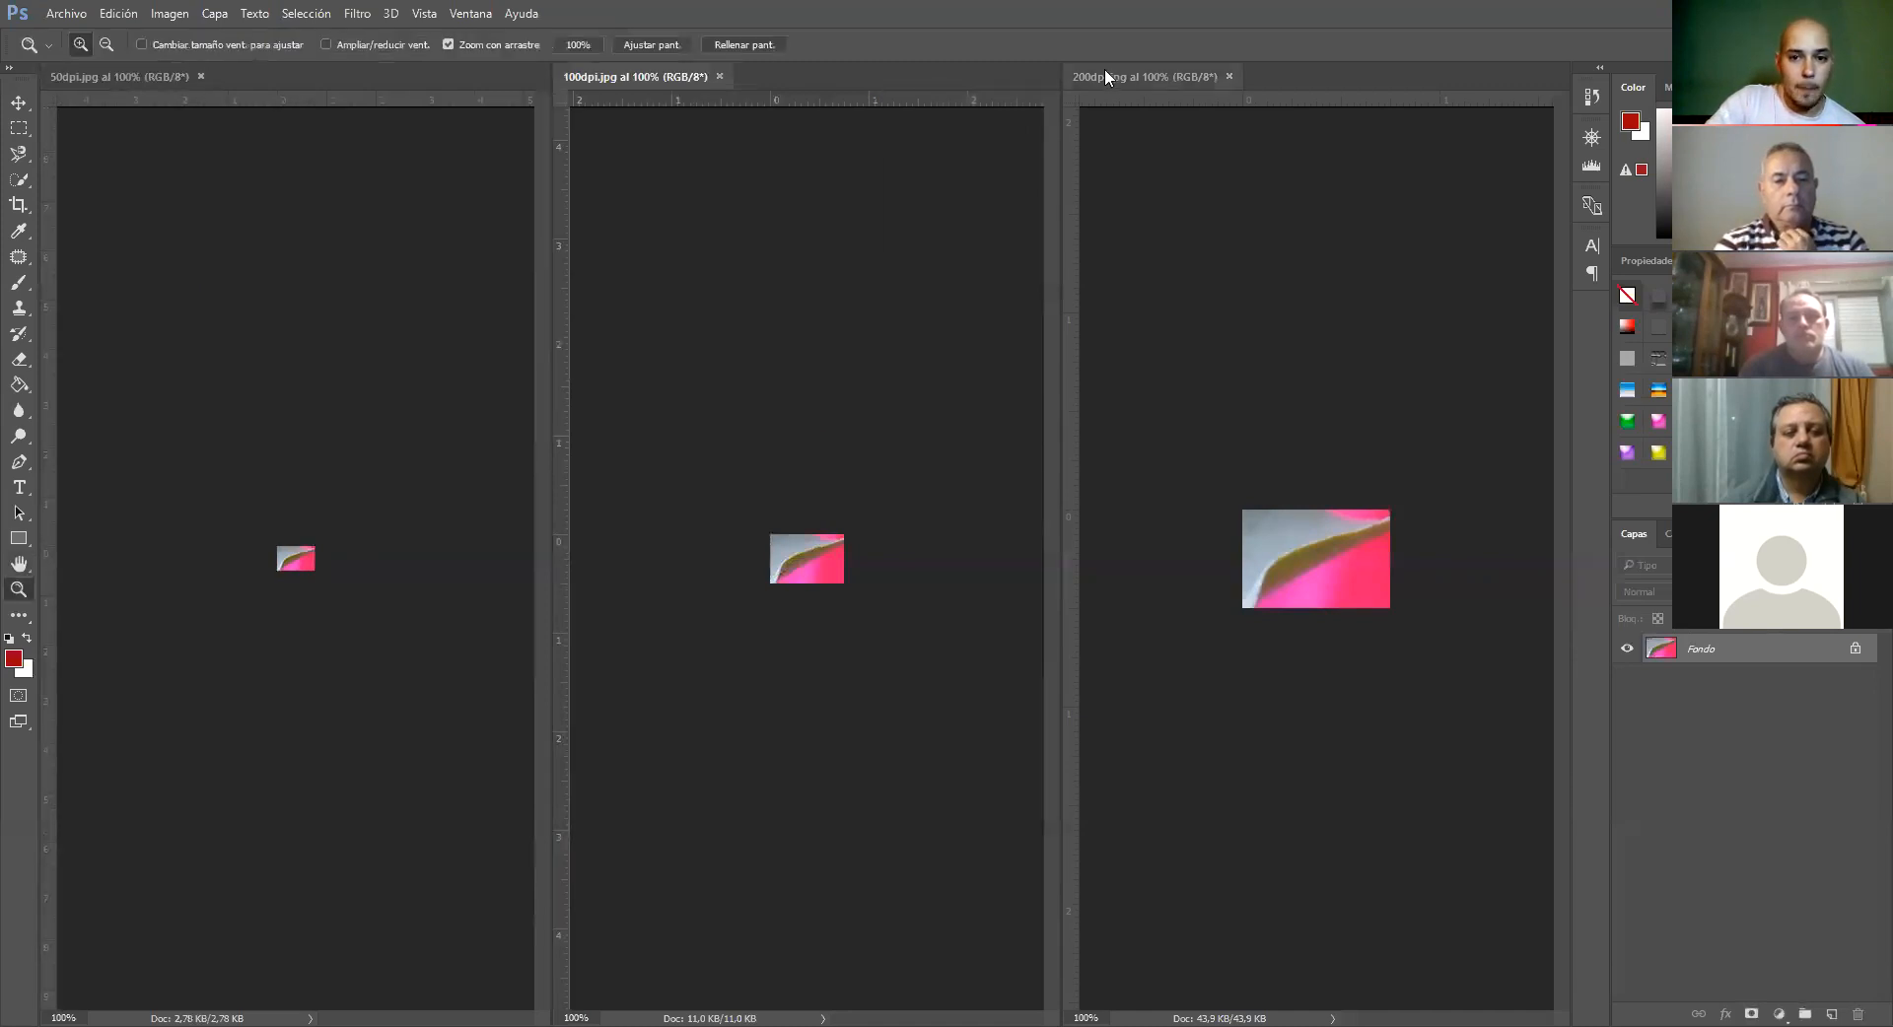
Check the pixel dimensions, print size and resolution of 200dpi.jpg in Image Size, then close it without changes
click(1104, 69)
click(176, 16)
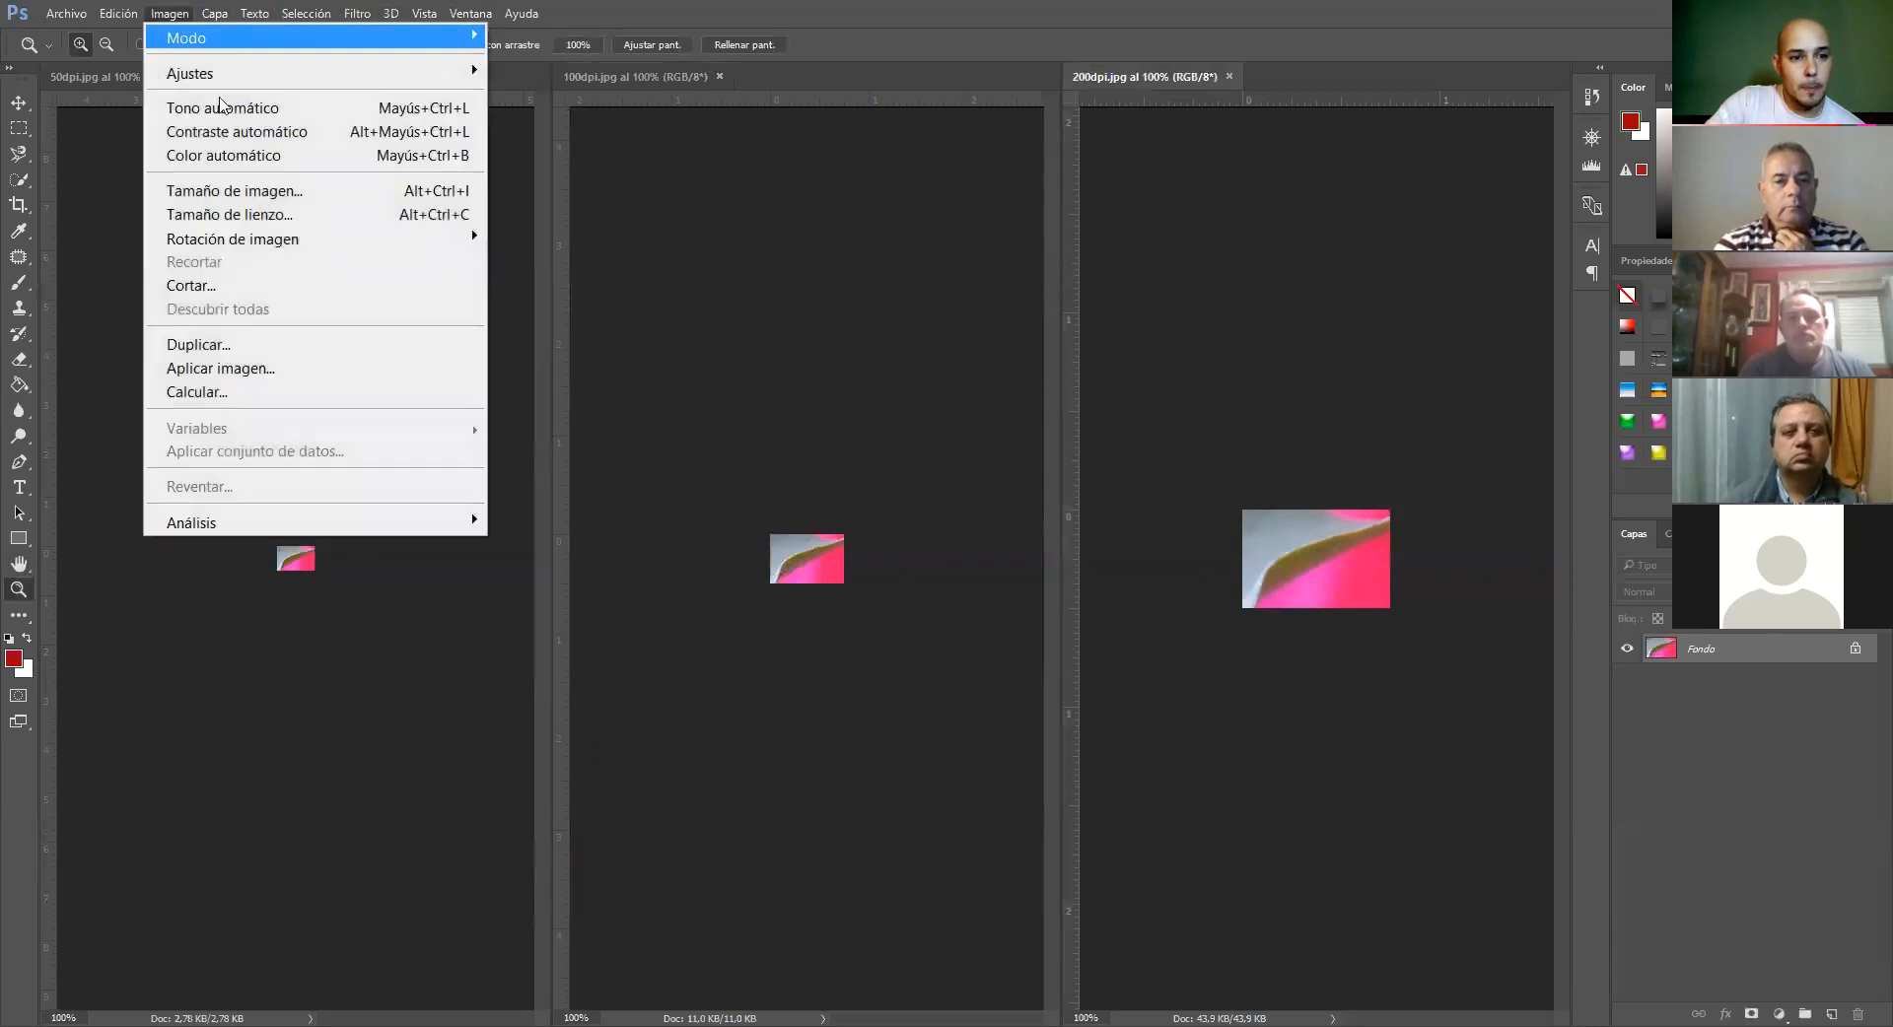
click(233, 192)
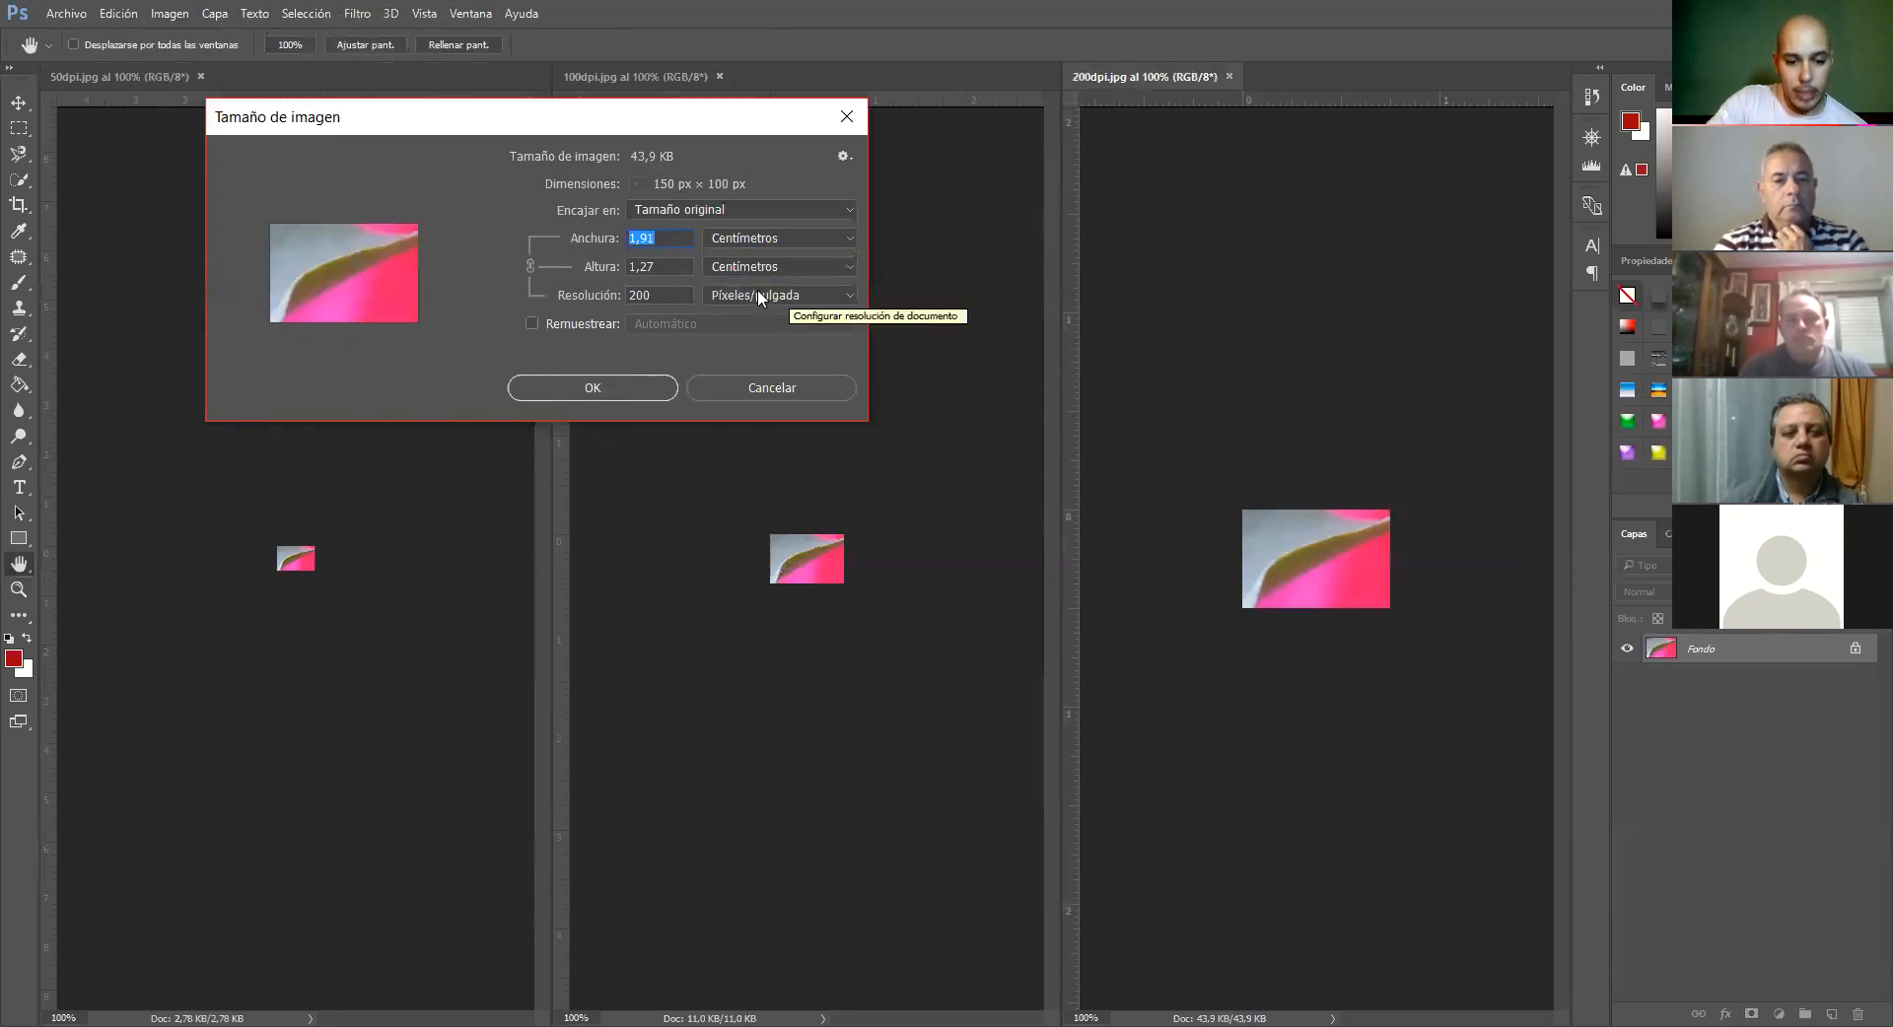
click(755, 388)
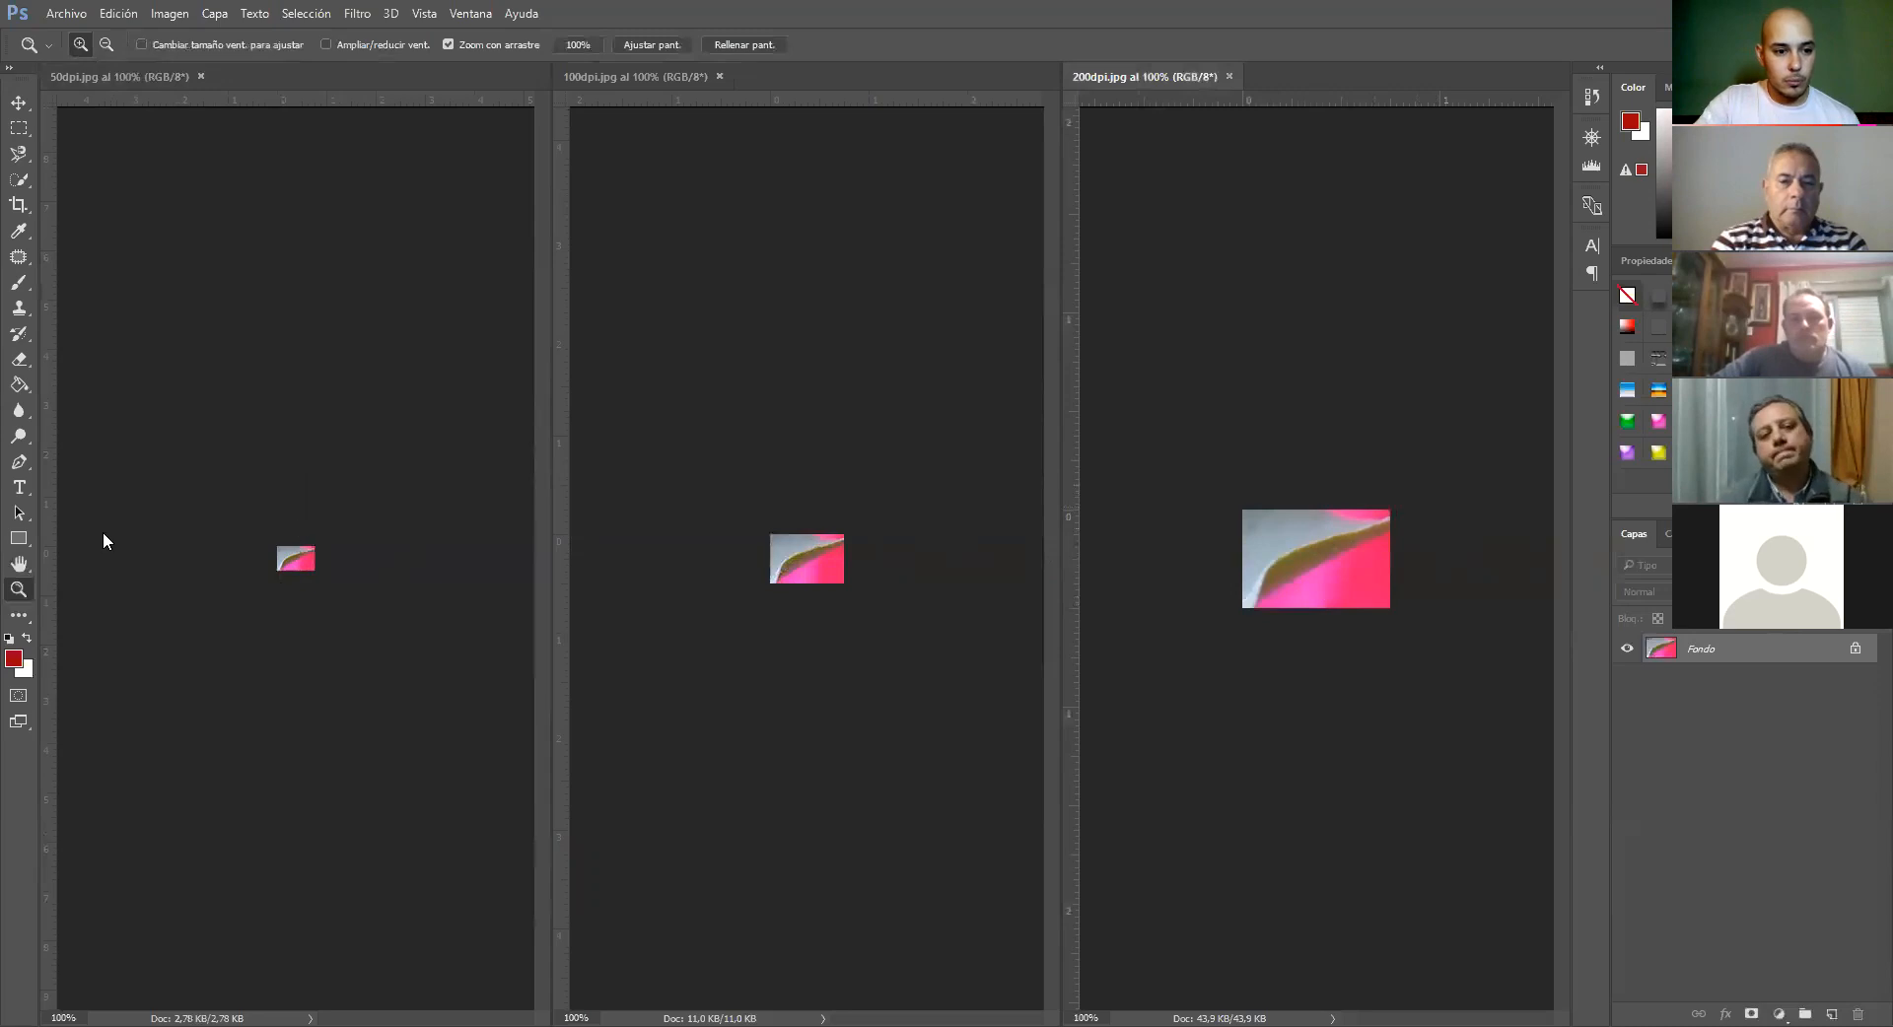
Display 50dpi.jpg, 100dpi.jpg and 200dpi.jpg at print size to compare them side by side
right_click(295, 541)
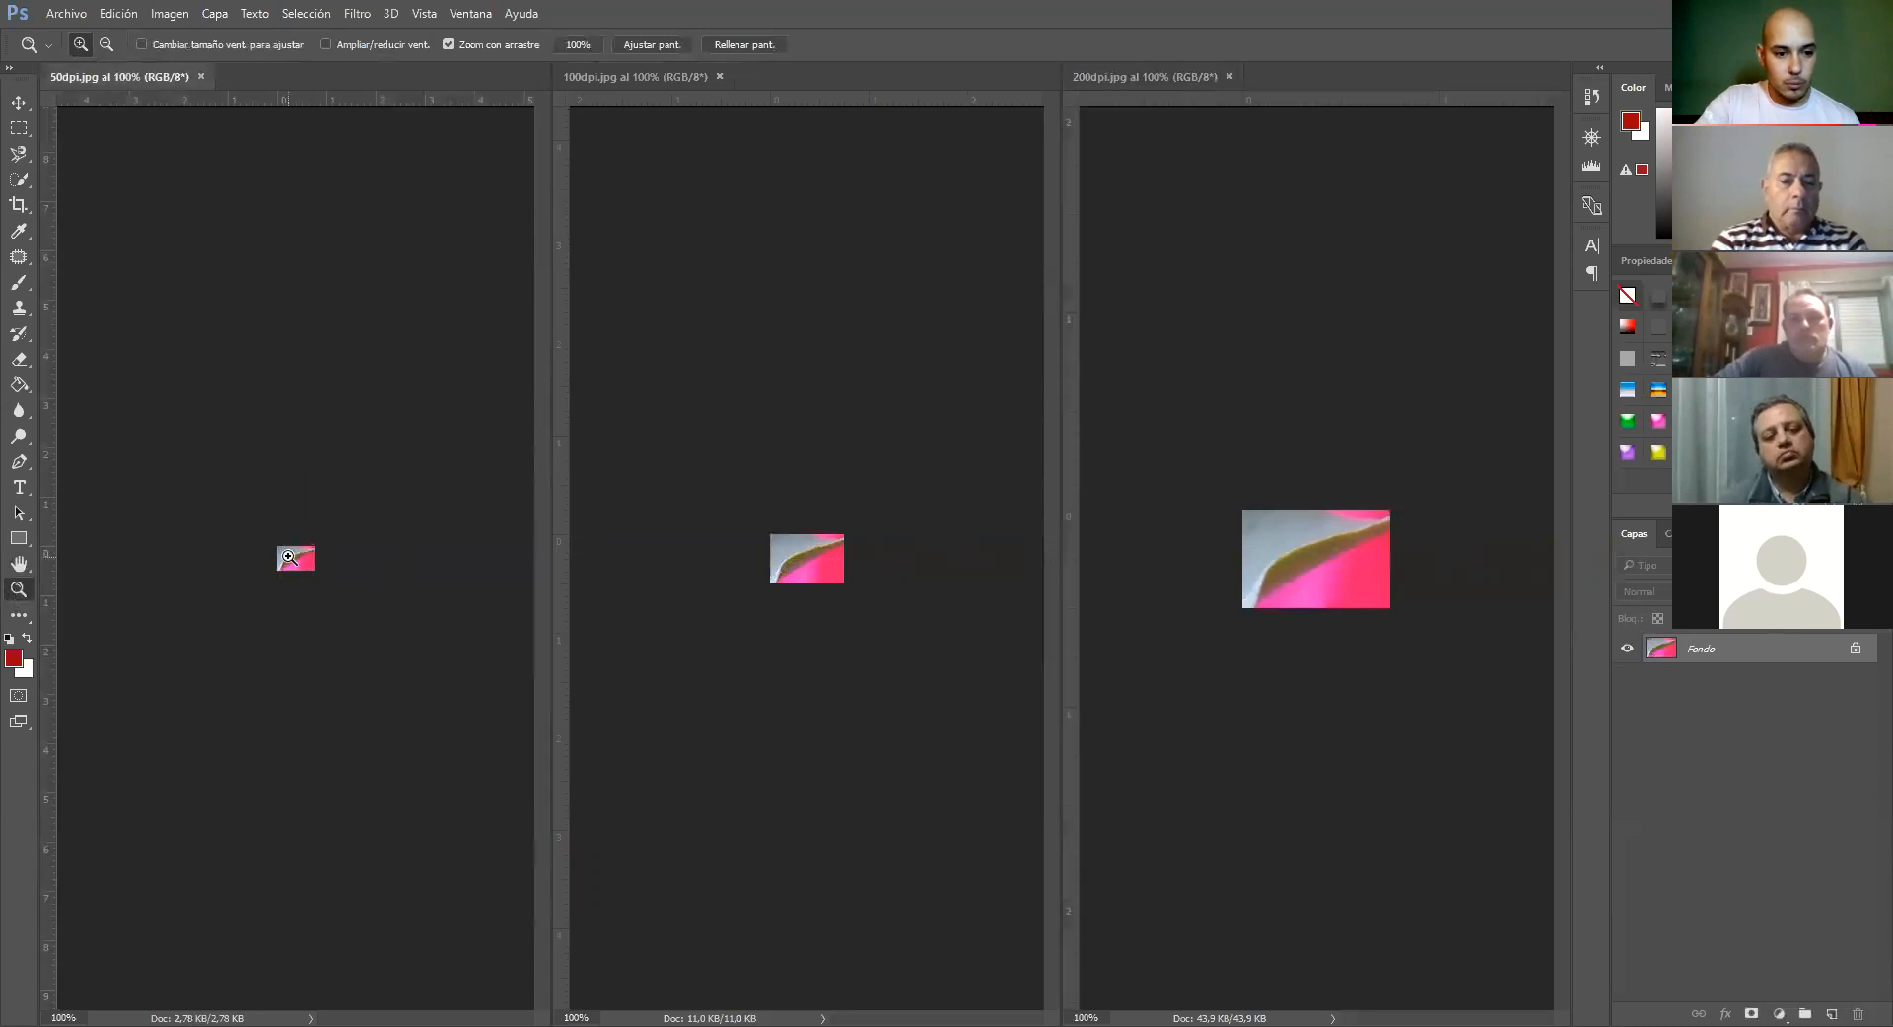
right_click(289, 557)
click(351, 644)
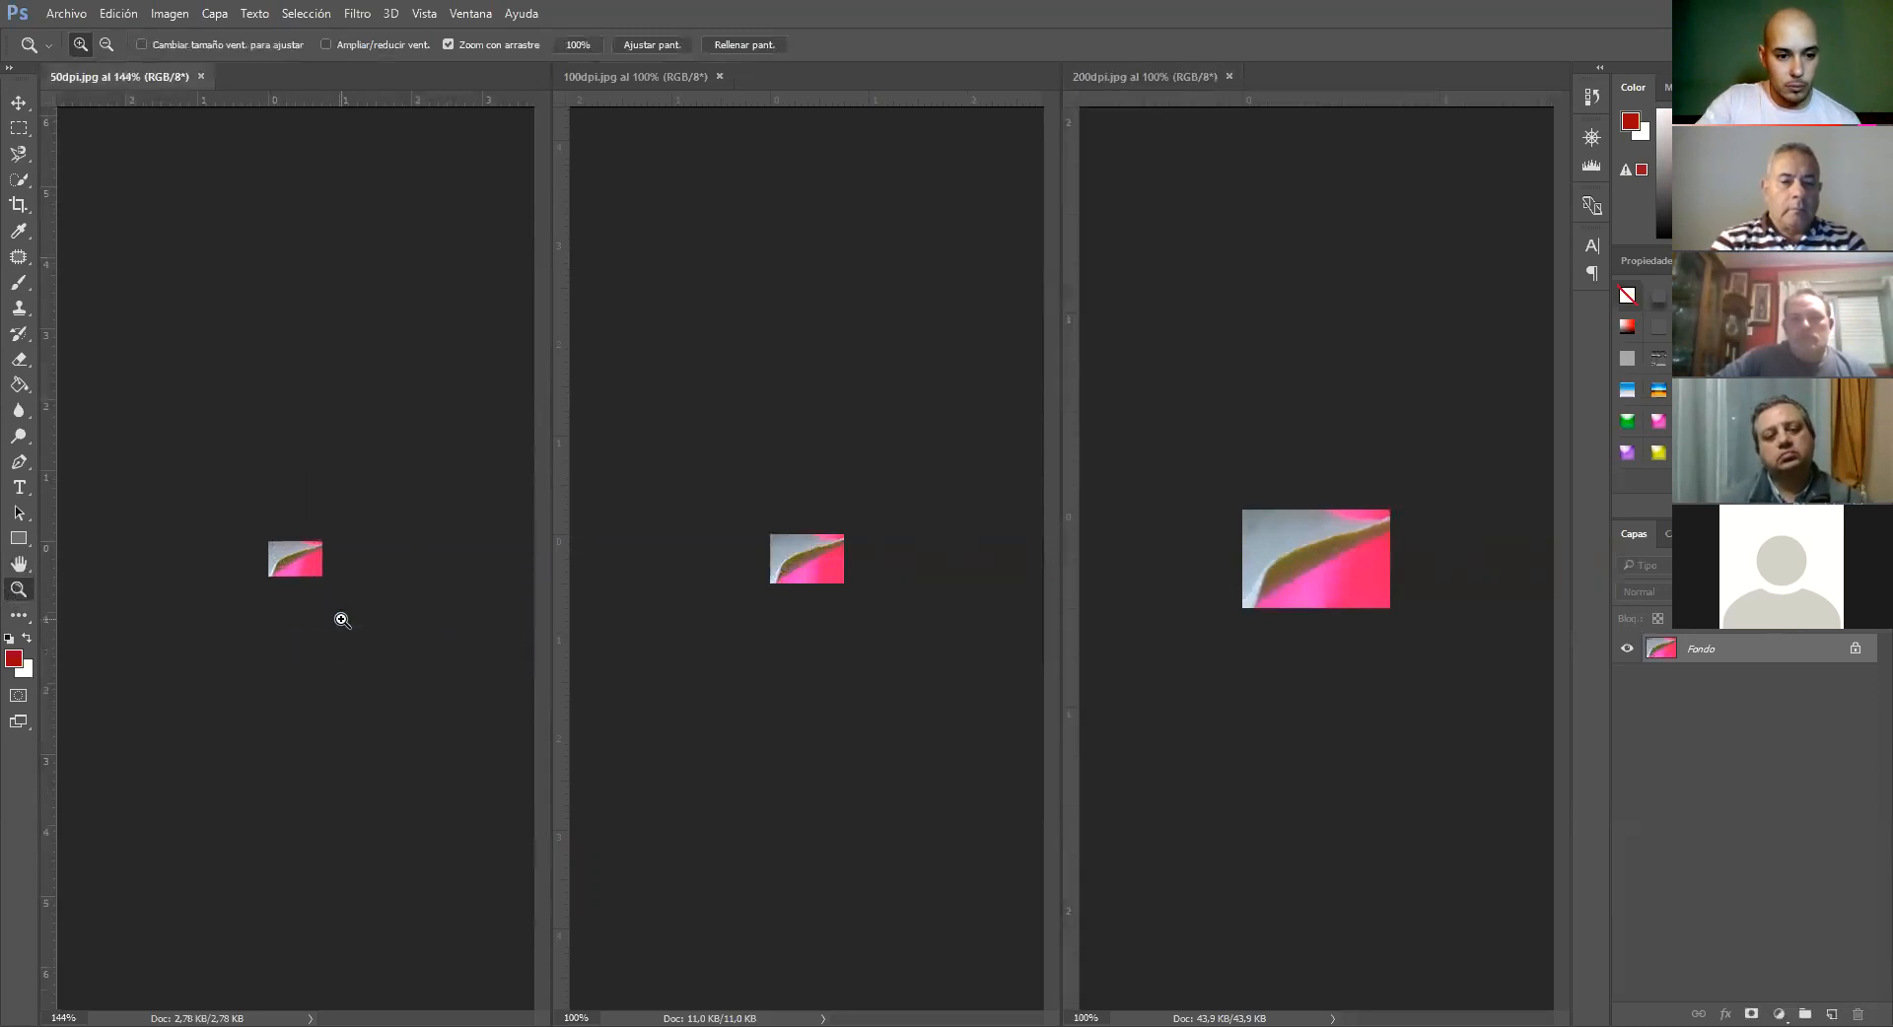
right_click(826, 555)
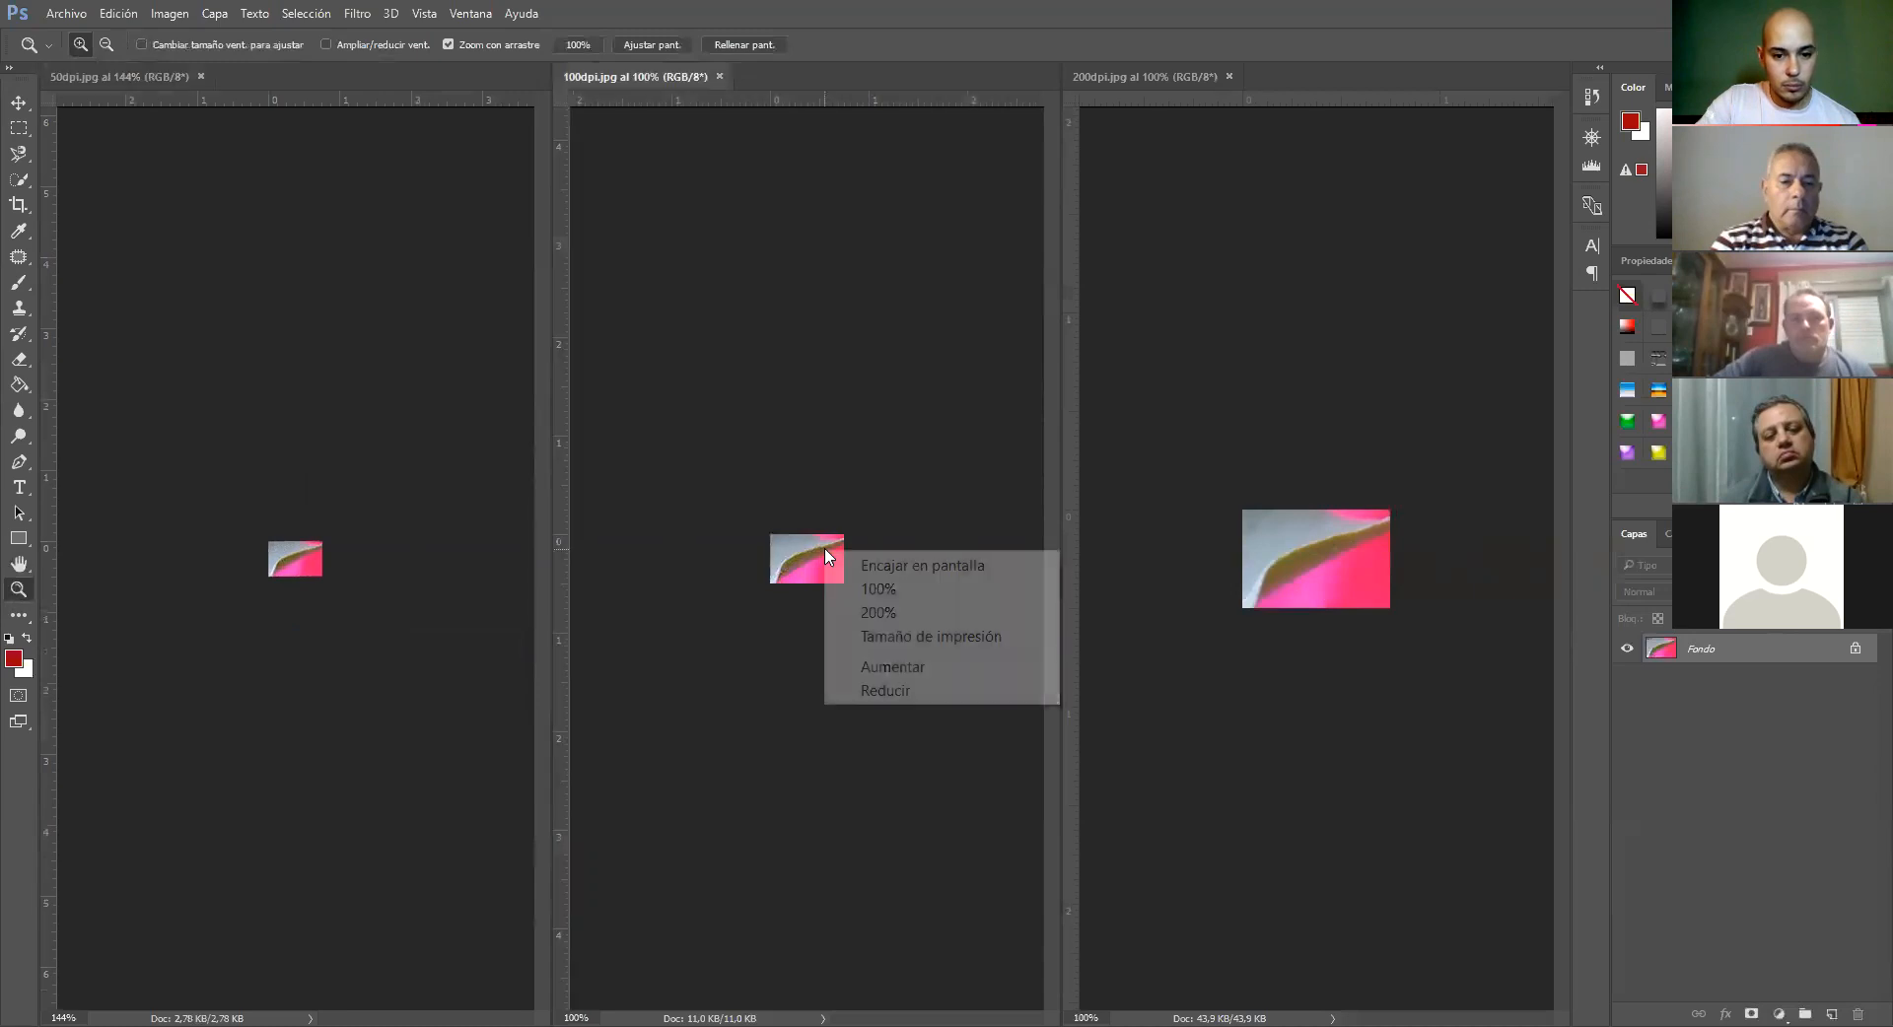
click(880, 638)
right_click(1321, 551)
click(1369, 641)
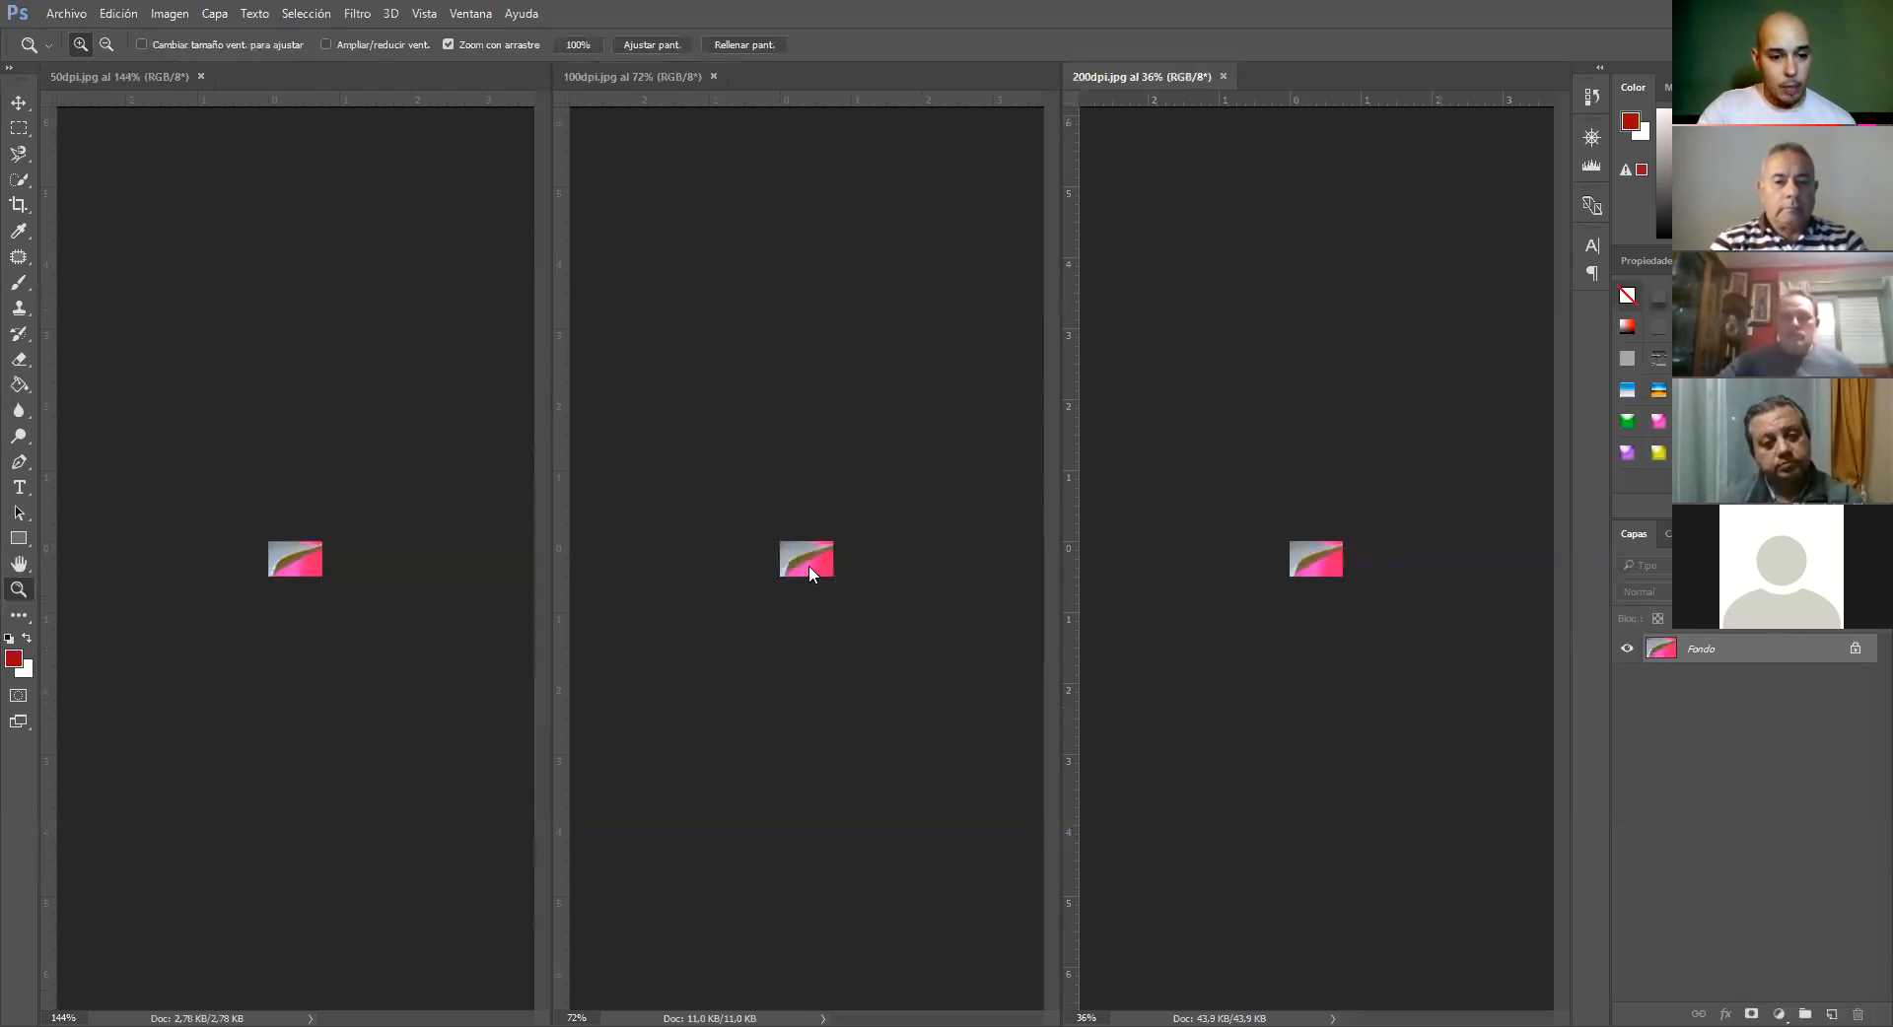
Return 200dpi.jpg, 100dpi.jpg and 50dpi.jpg to 100% view
right_click(1303, 564)
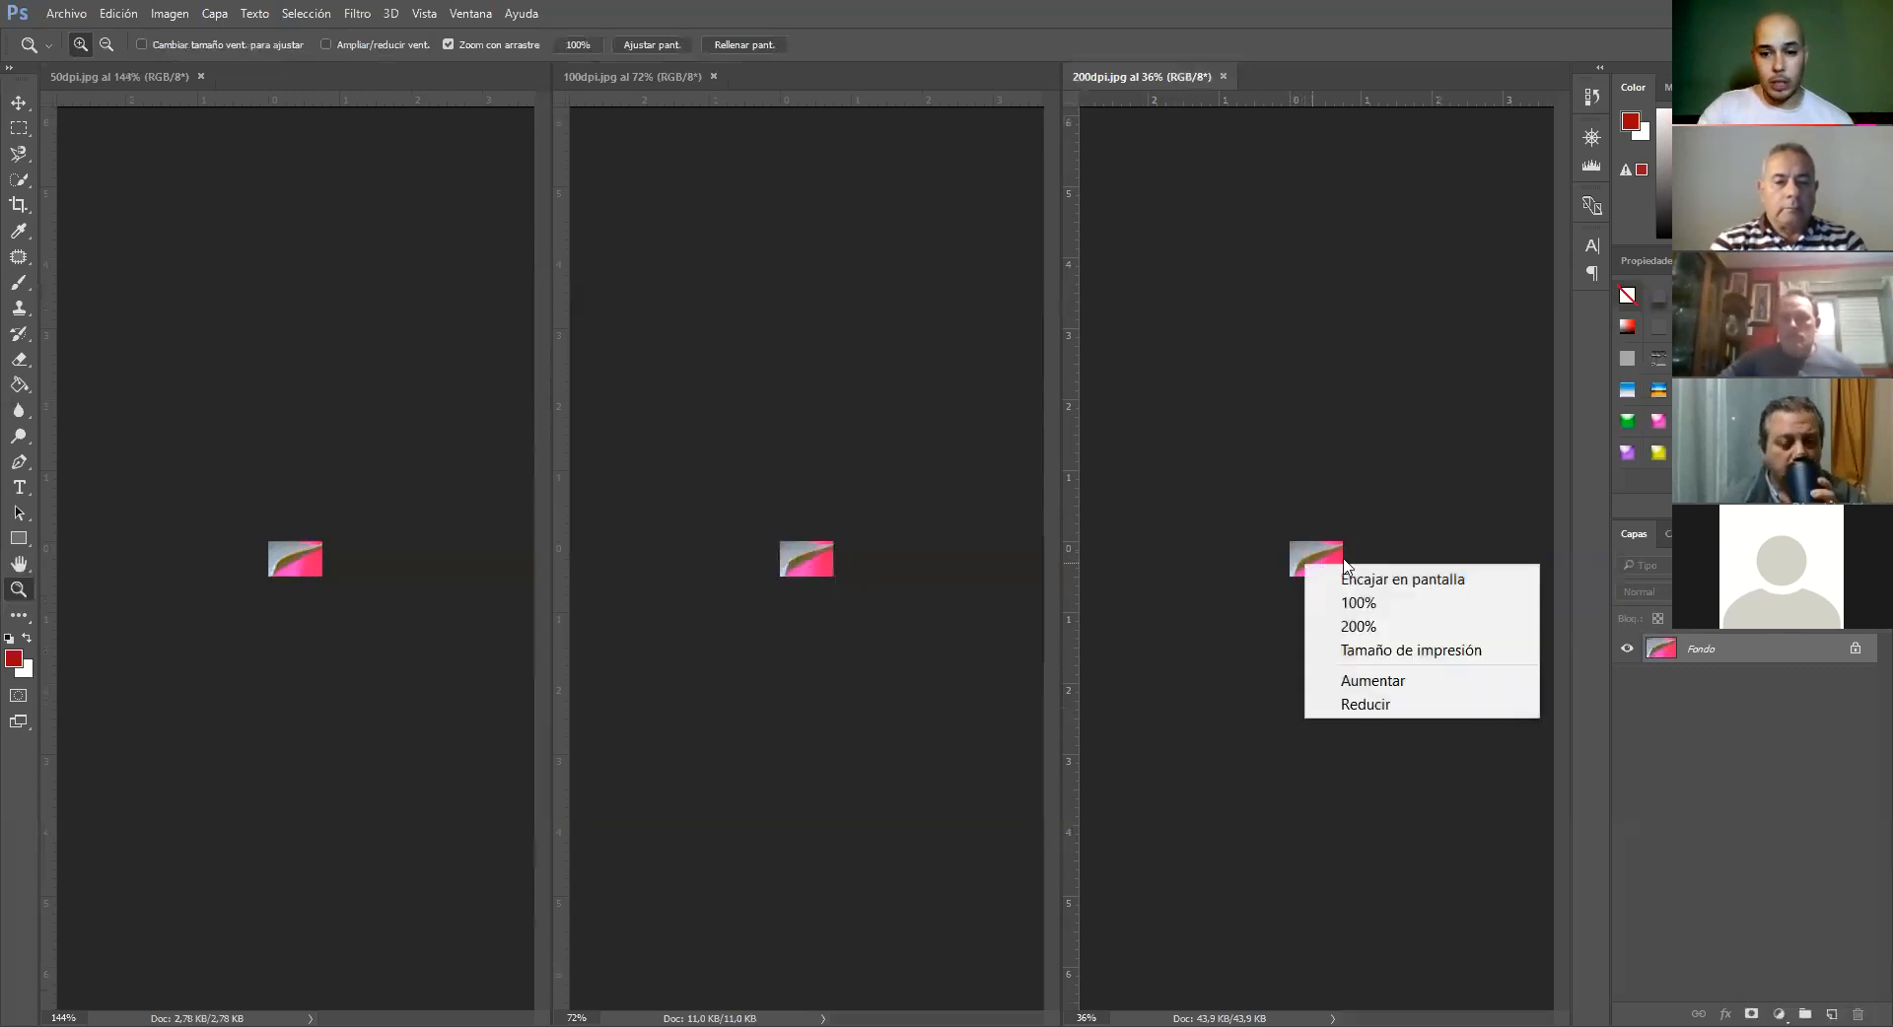
click(1391, 606)
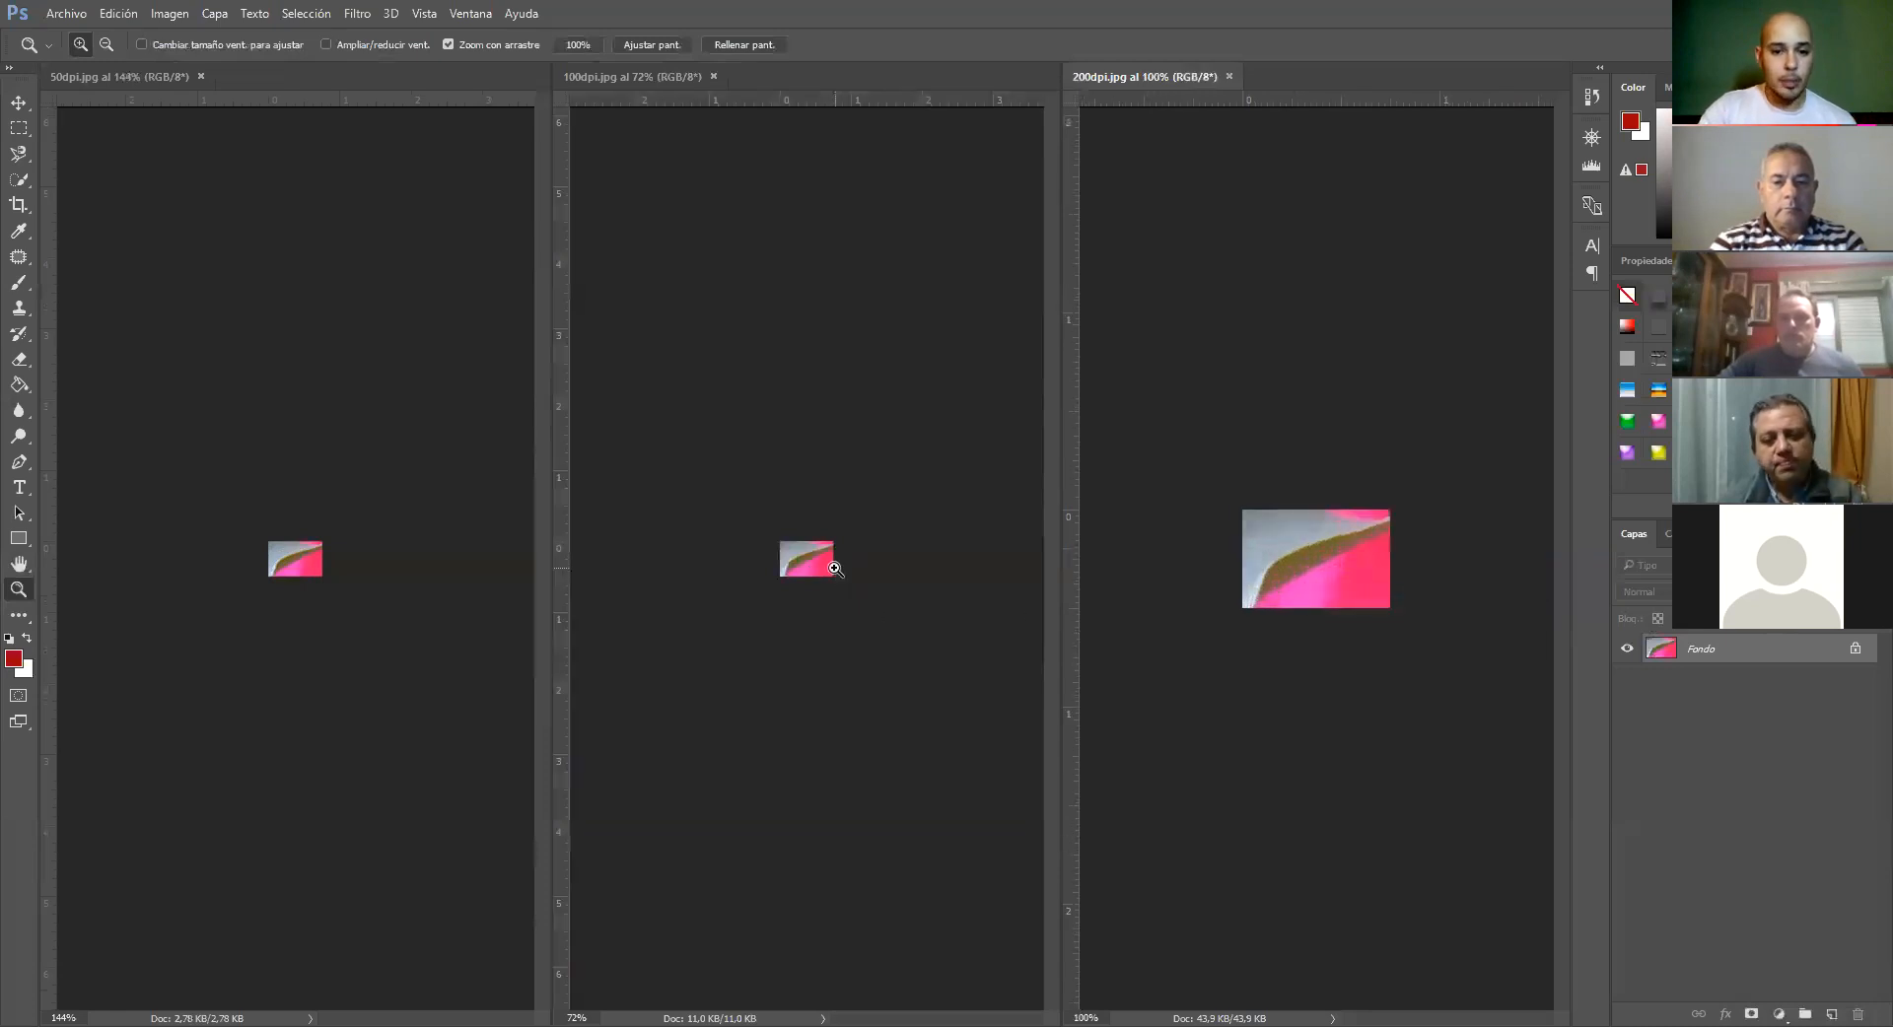
right_click(837, 578)
click(907, 608)
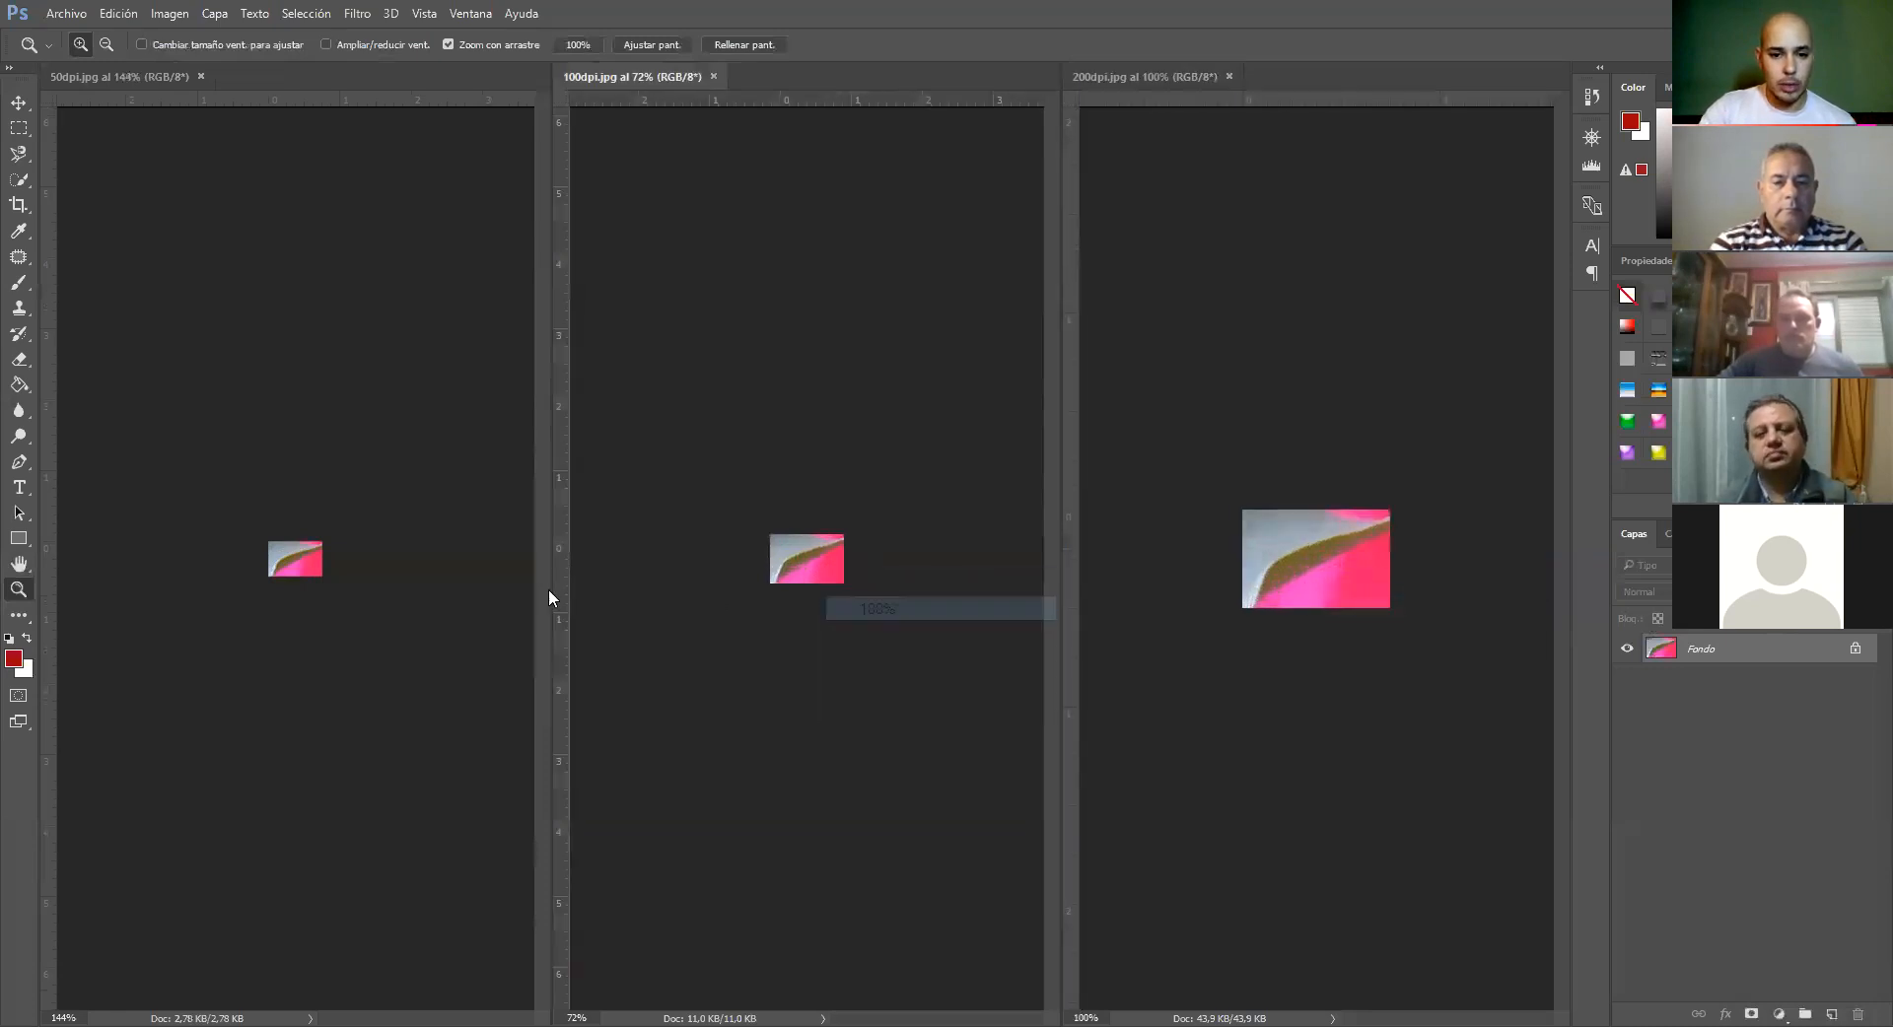
right_click(304, 576)
click(384, 612)
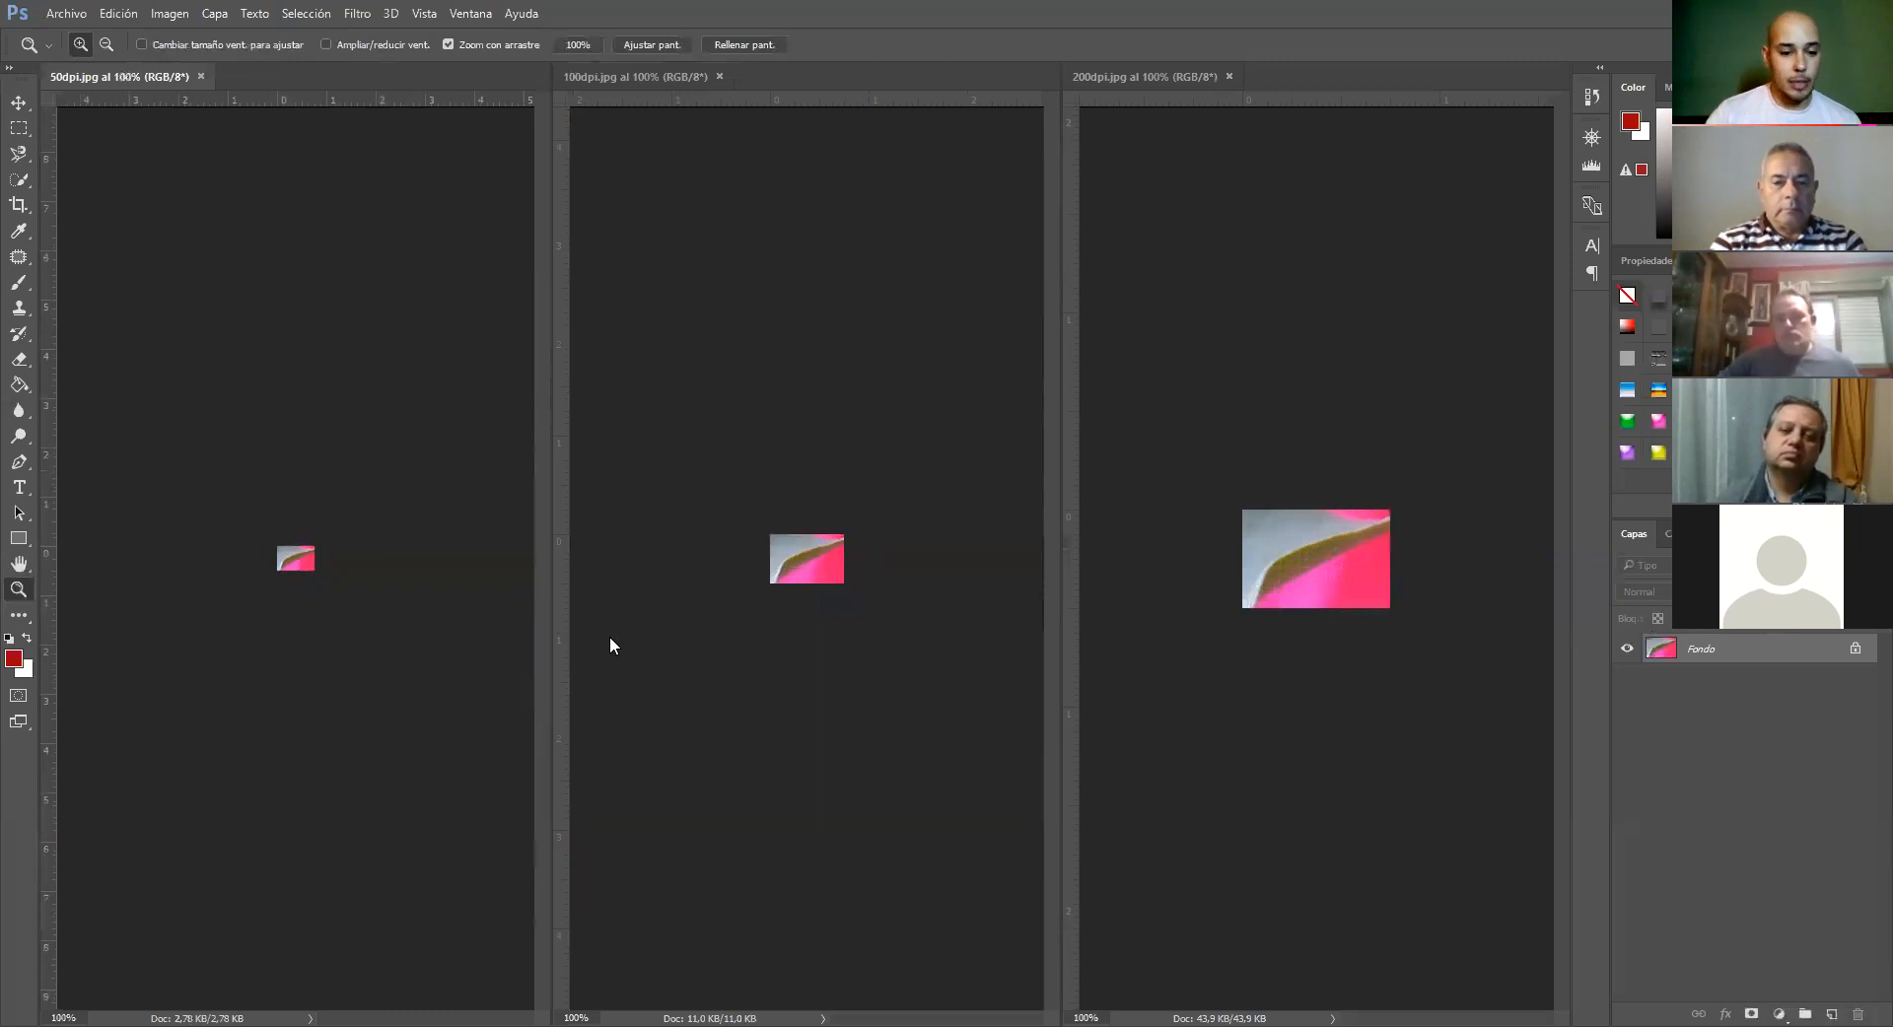
Magnify 50dpi.jpg to 500% to examine its pixelation
key(ctrl+plus)
key(ctrl+plus)
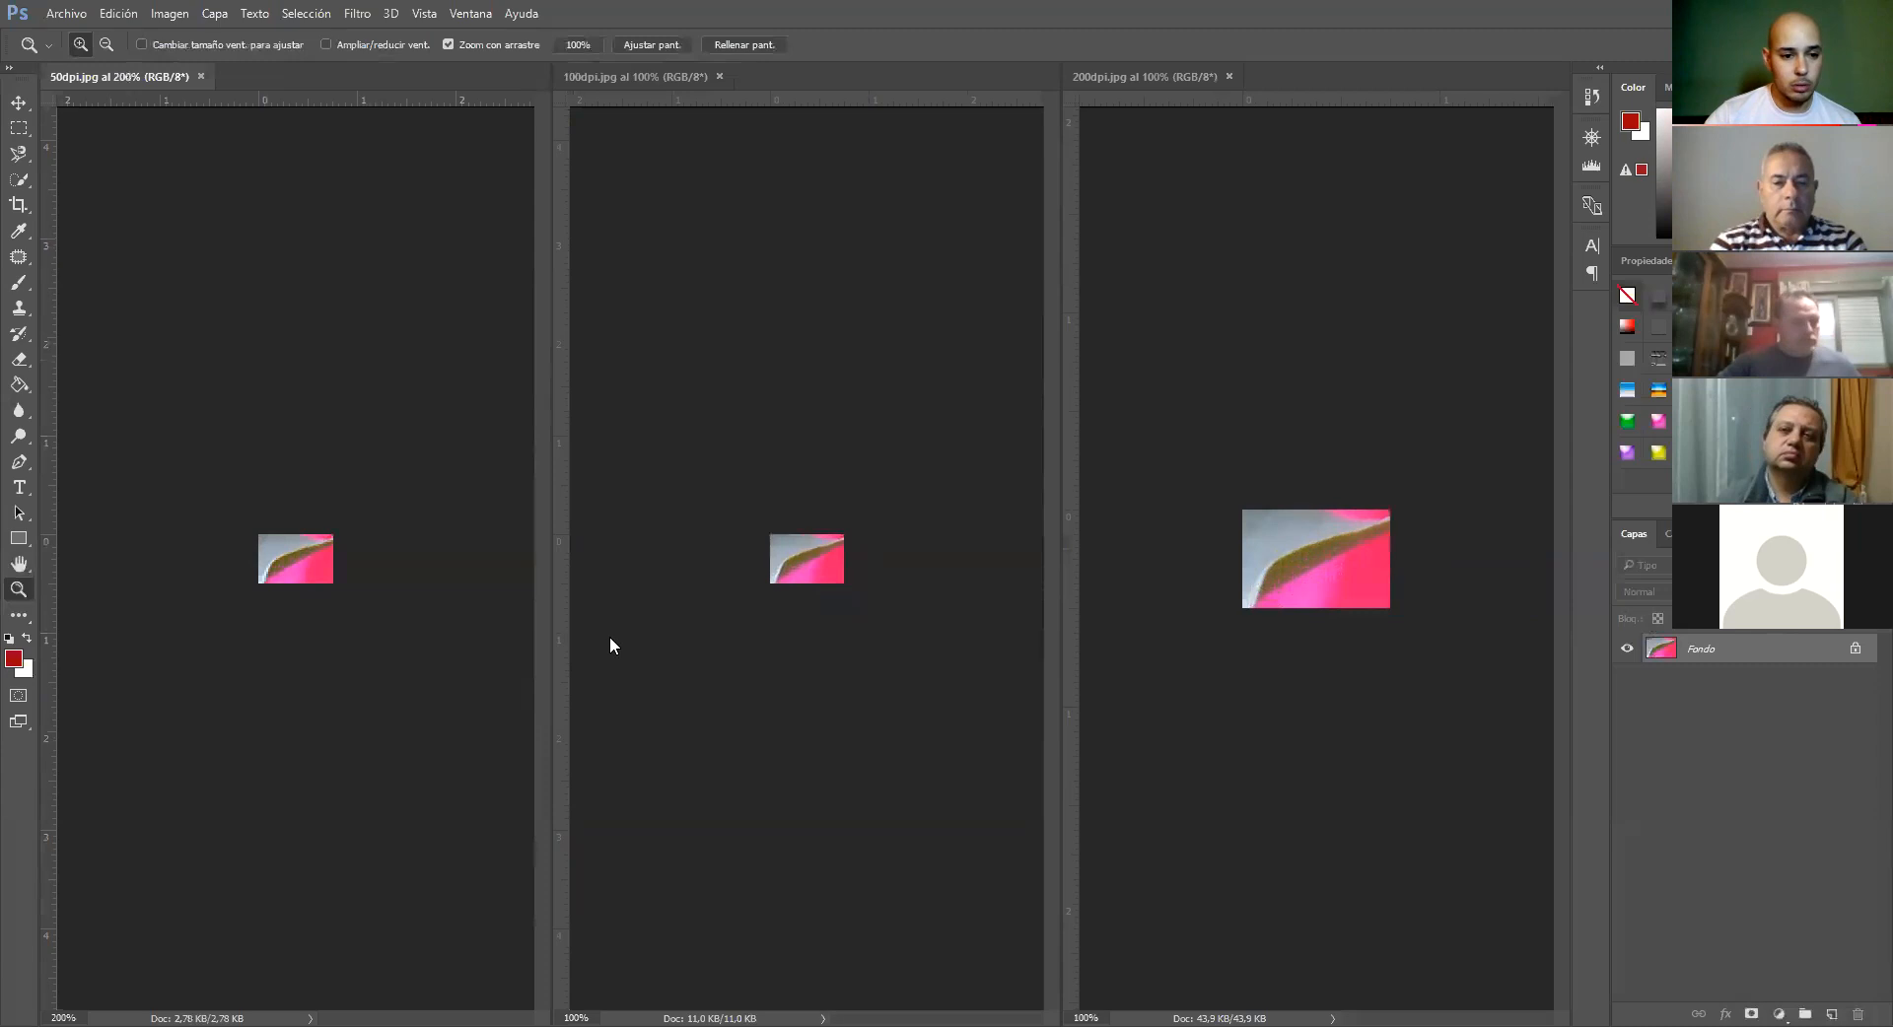
key(ctrl+plus)
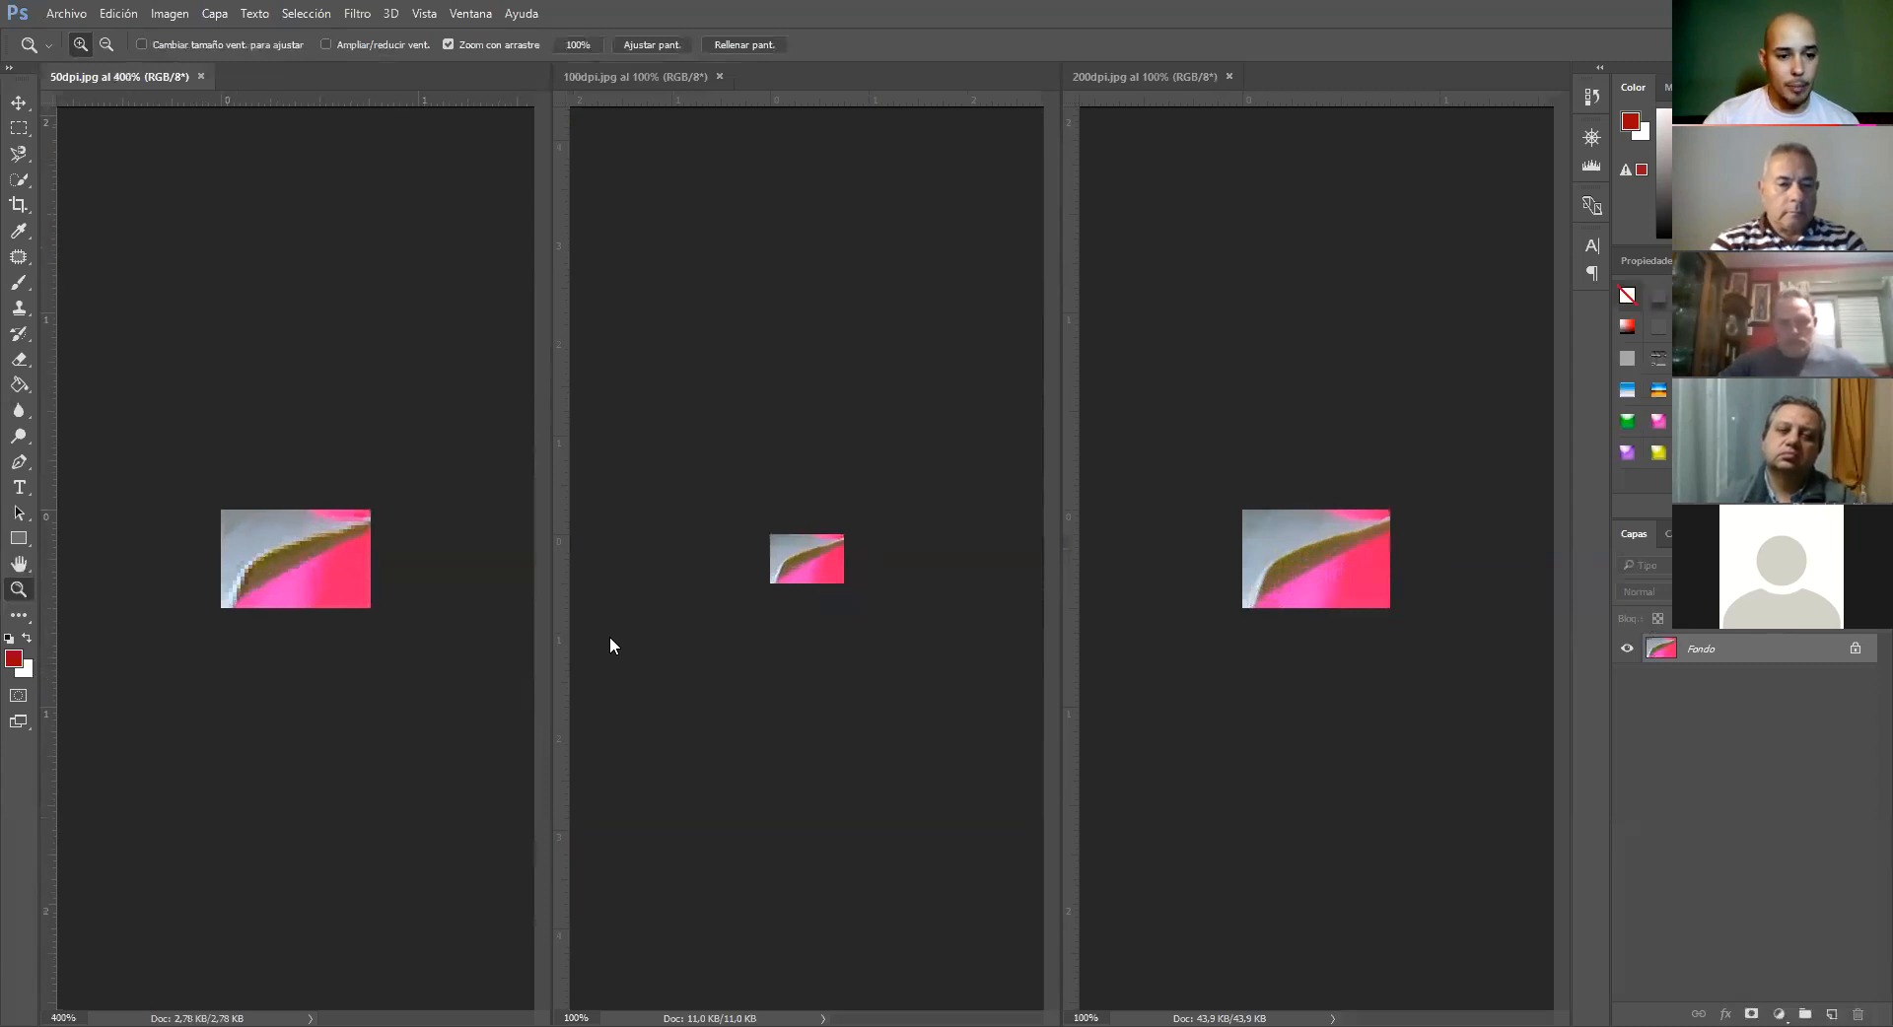
key(ctrl+plus)
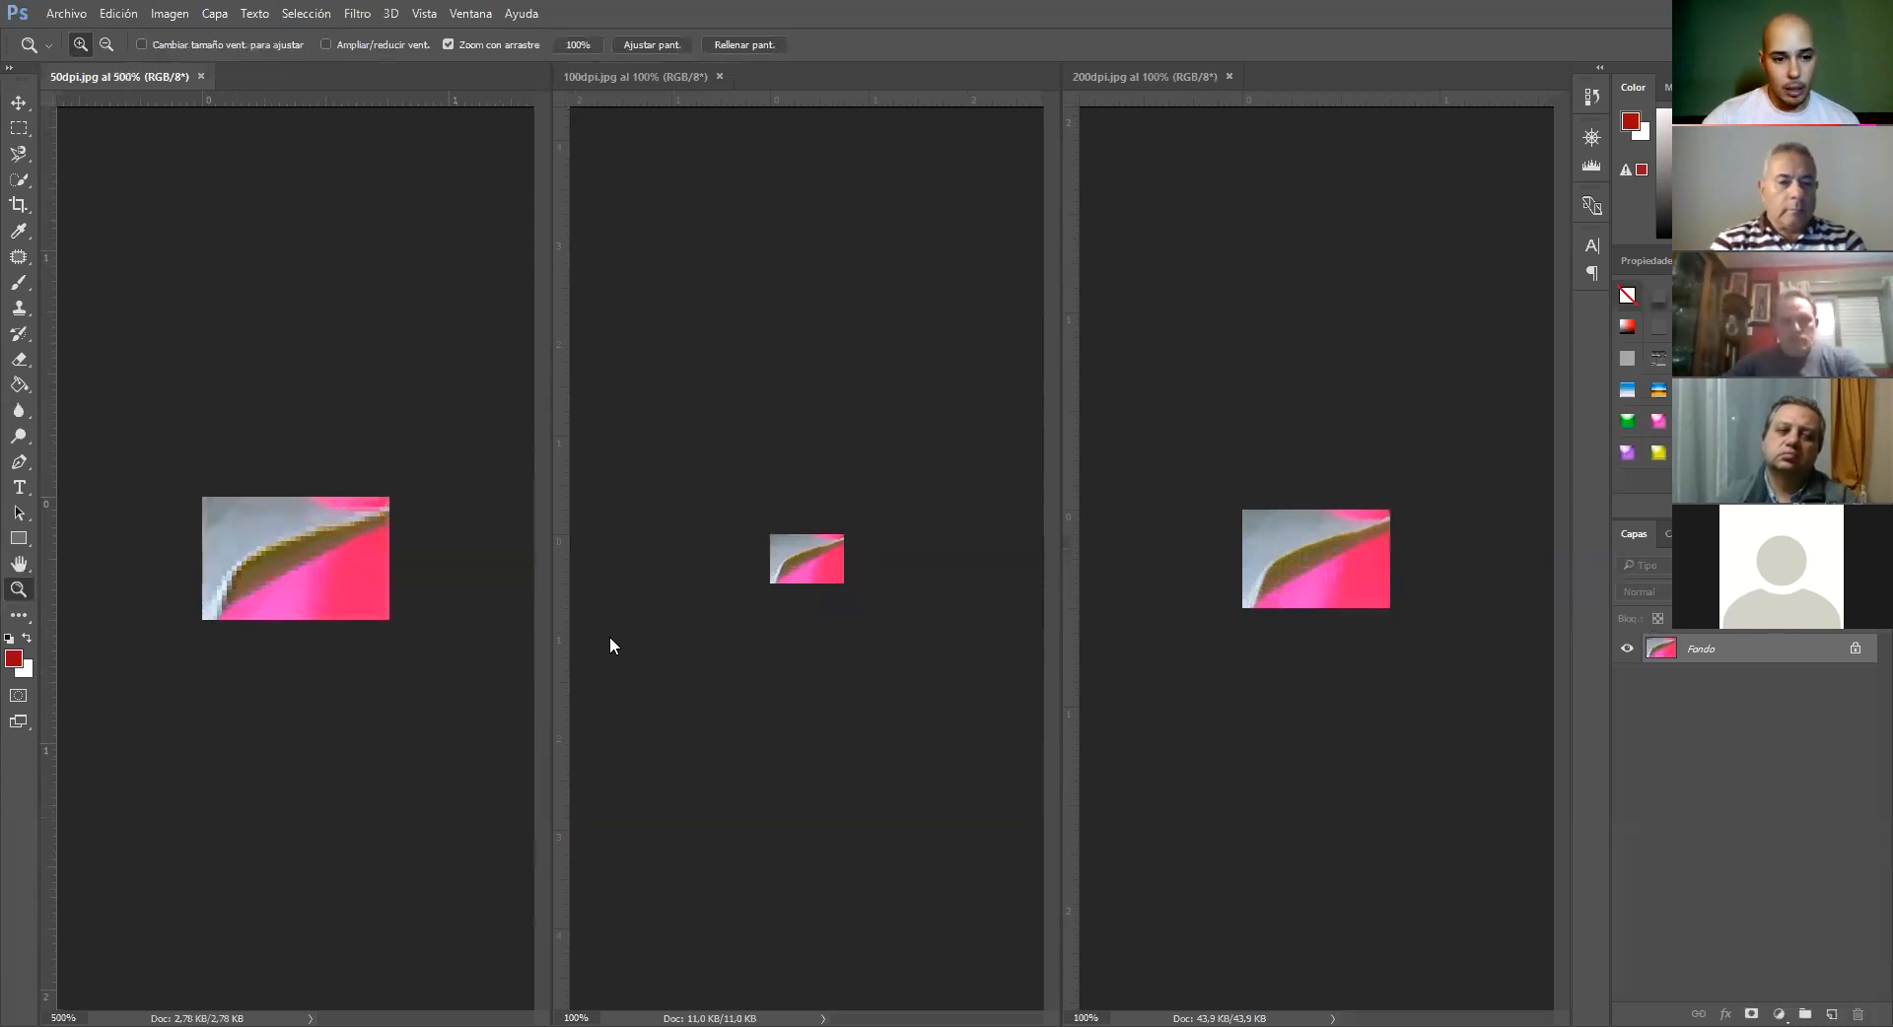
Magnify 100dpi.jpg to 500% and compare its pixelation with 50dpi.jpg
click(821, 585)
key(ctrl+plus)
key(ctrl+plus)
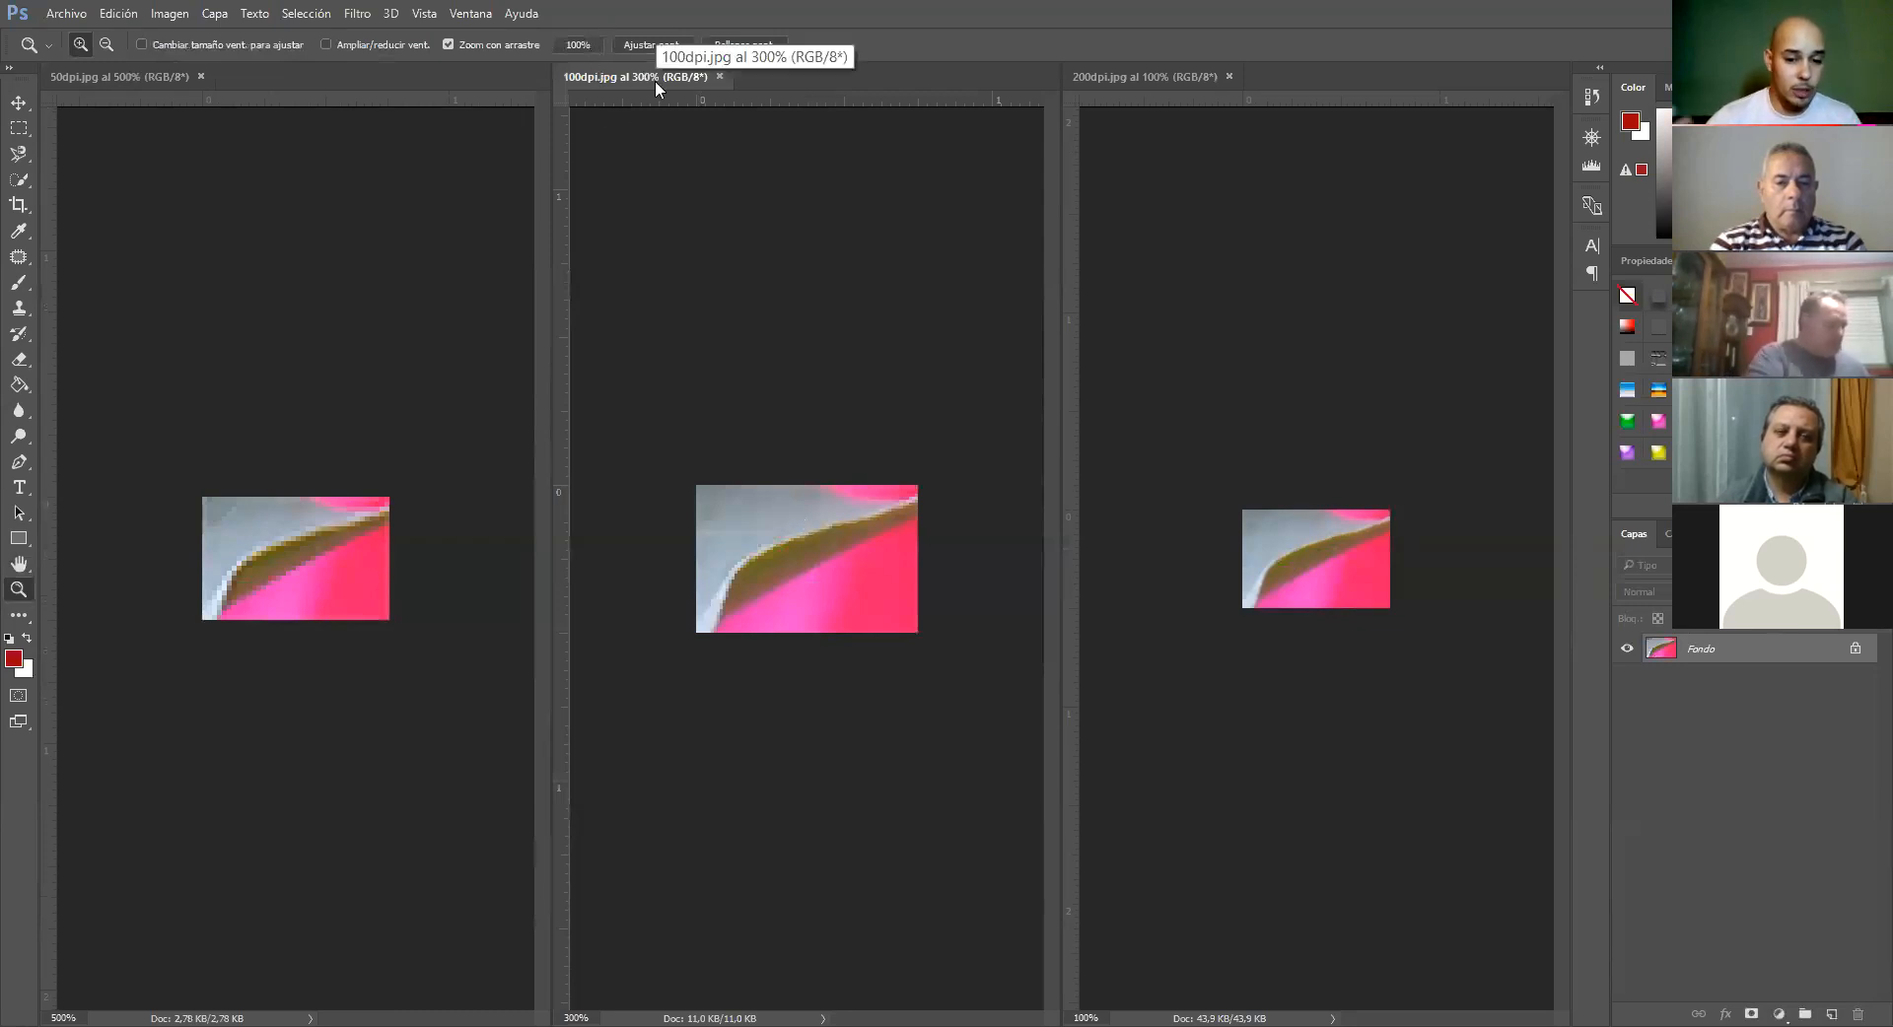
key(ctrl+plus)
key(ctrl+plus)
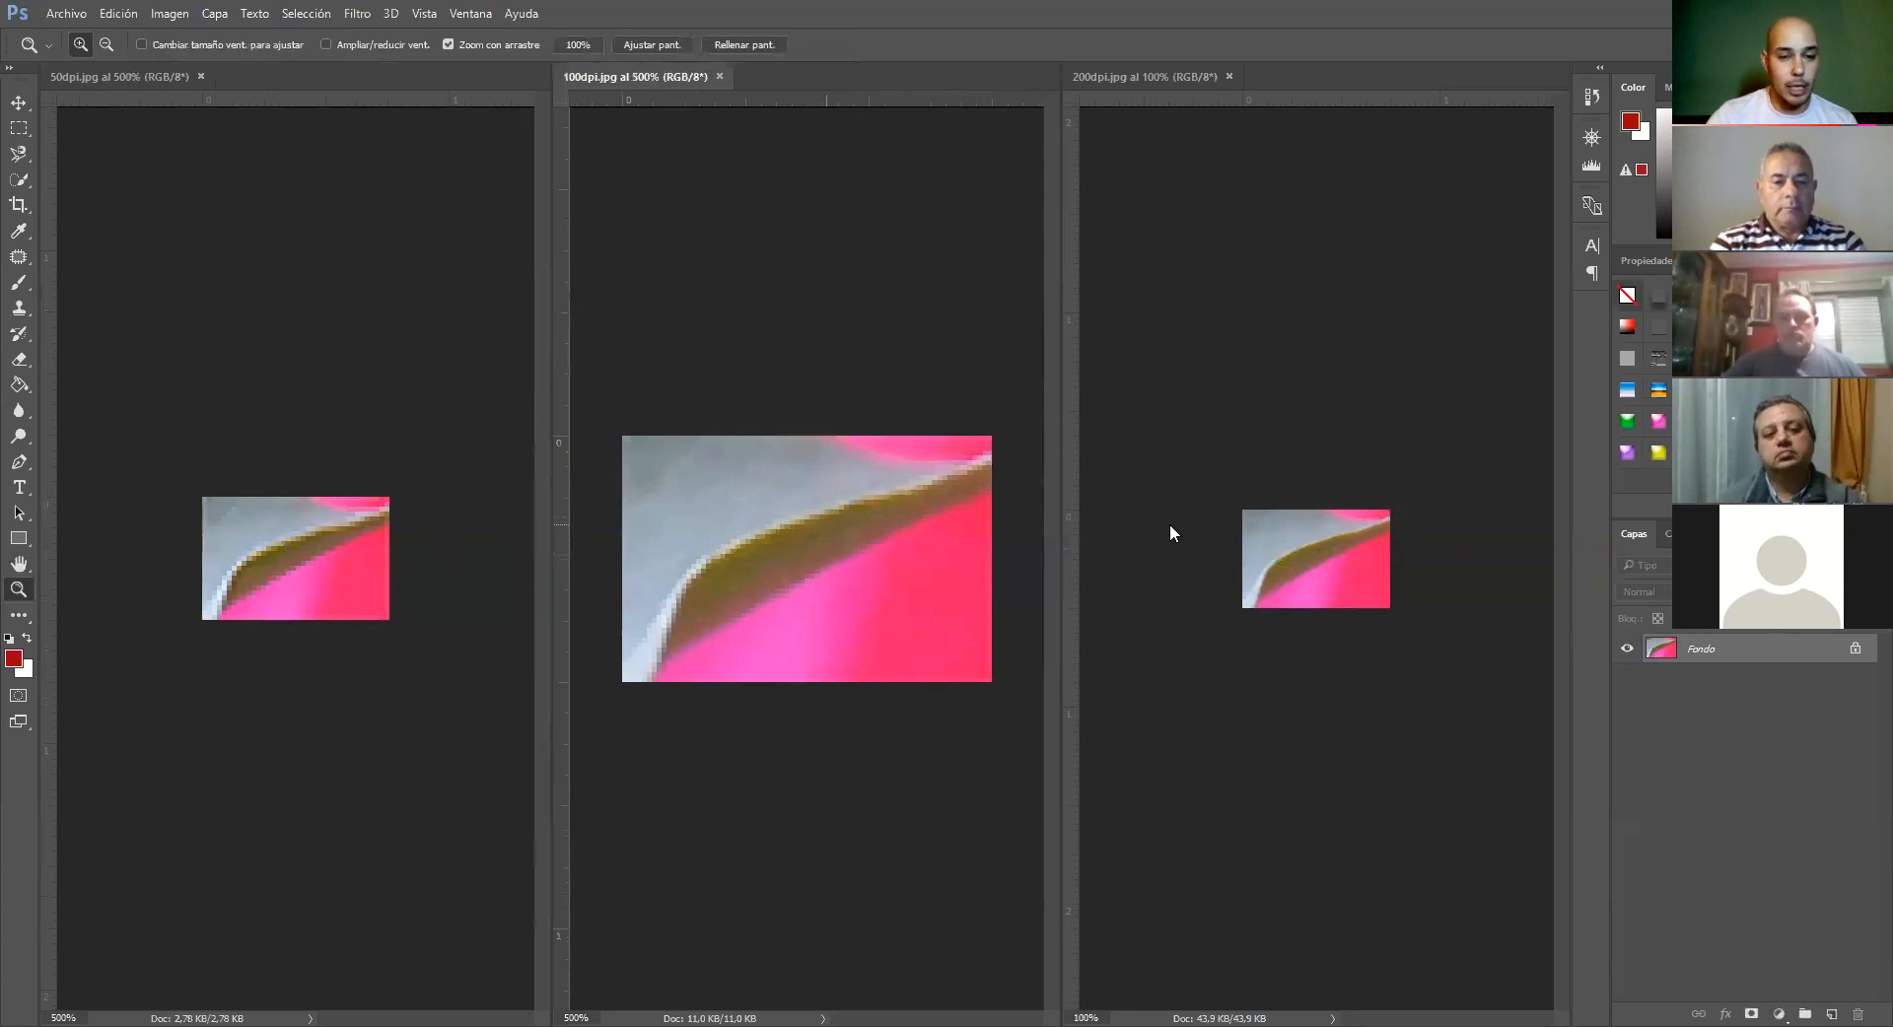
Magnify 200dpi.jpg to 300% and compare its detail with the two lower-resolution images
click(1293, 560)
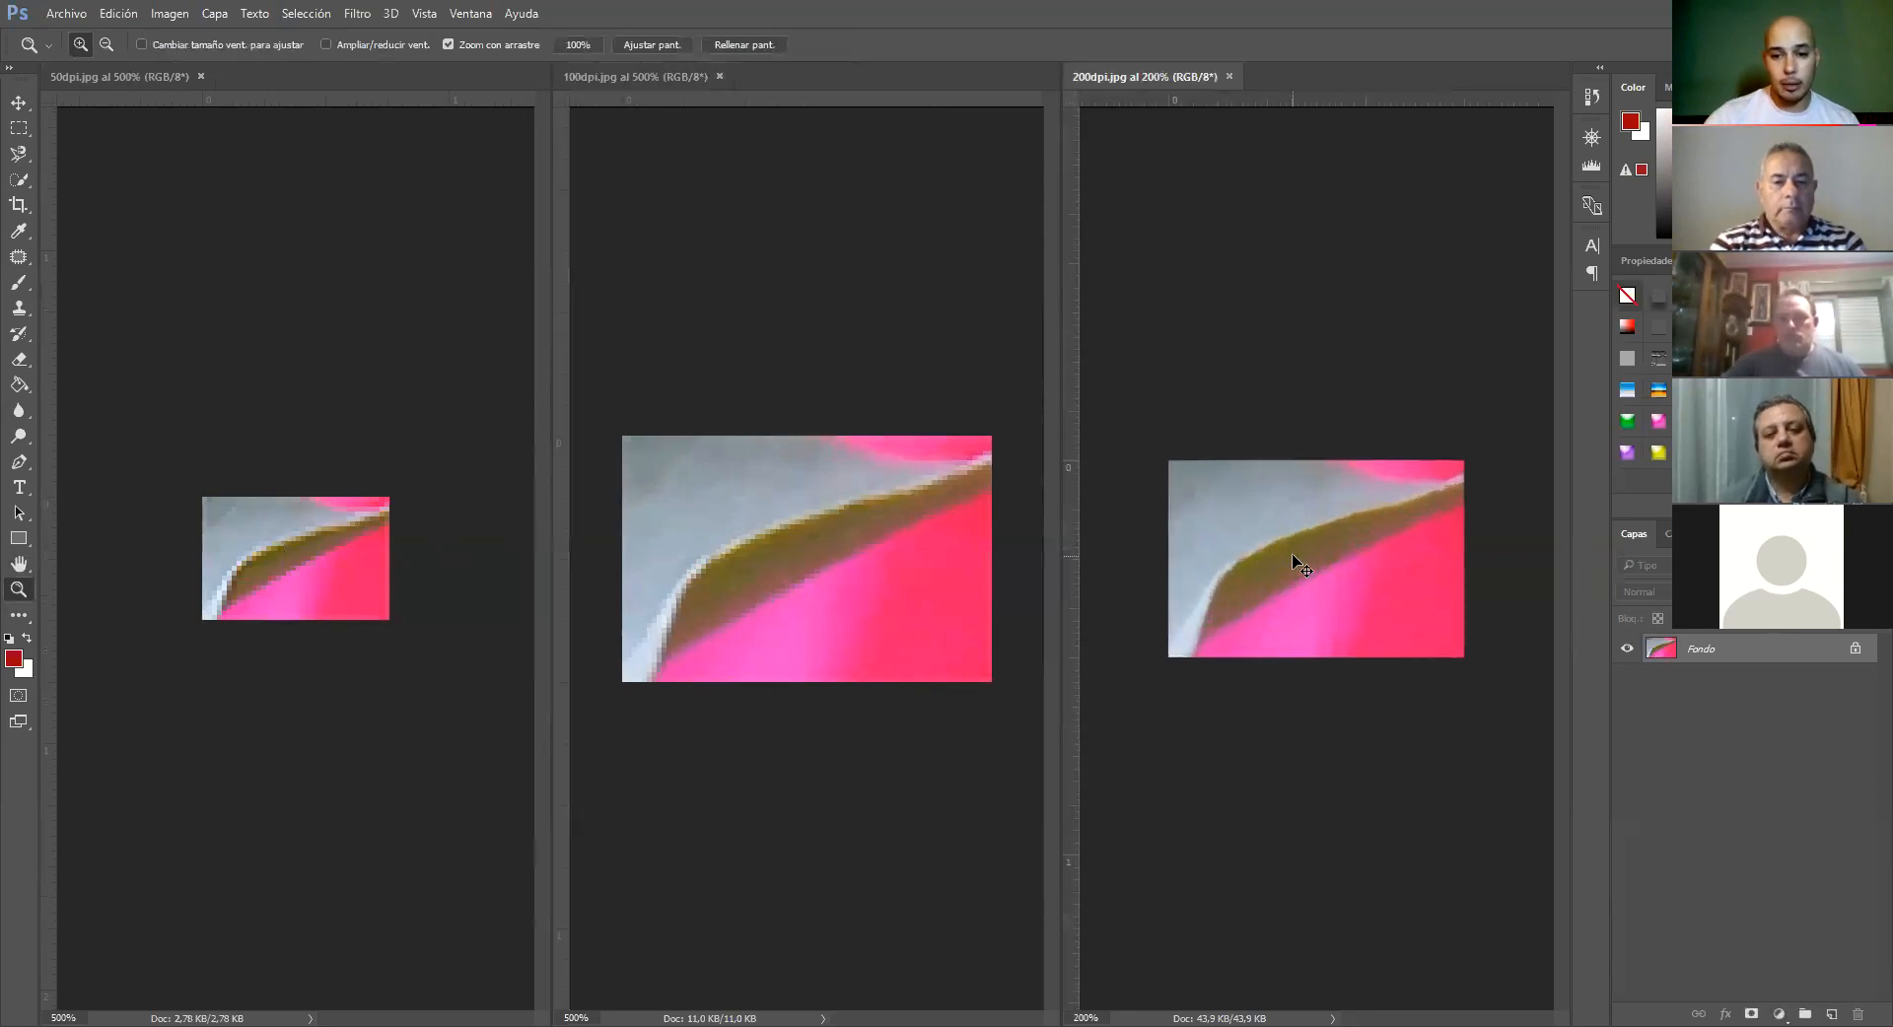
click(1292, 555)
click(1292, 555)
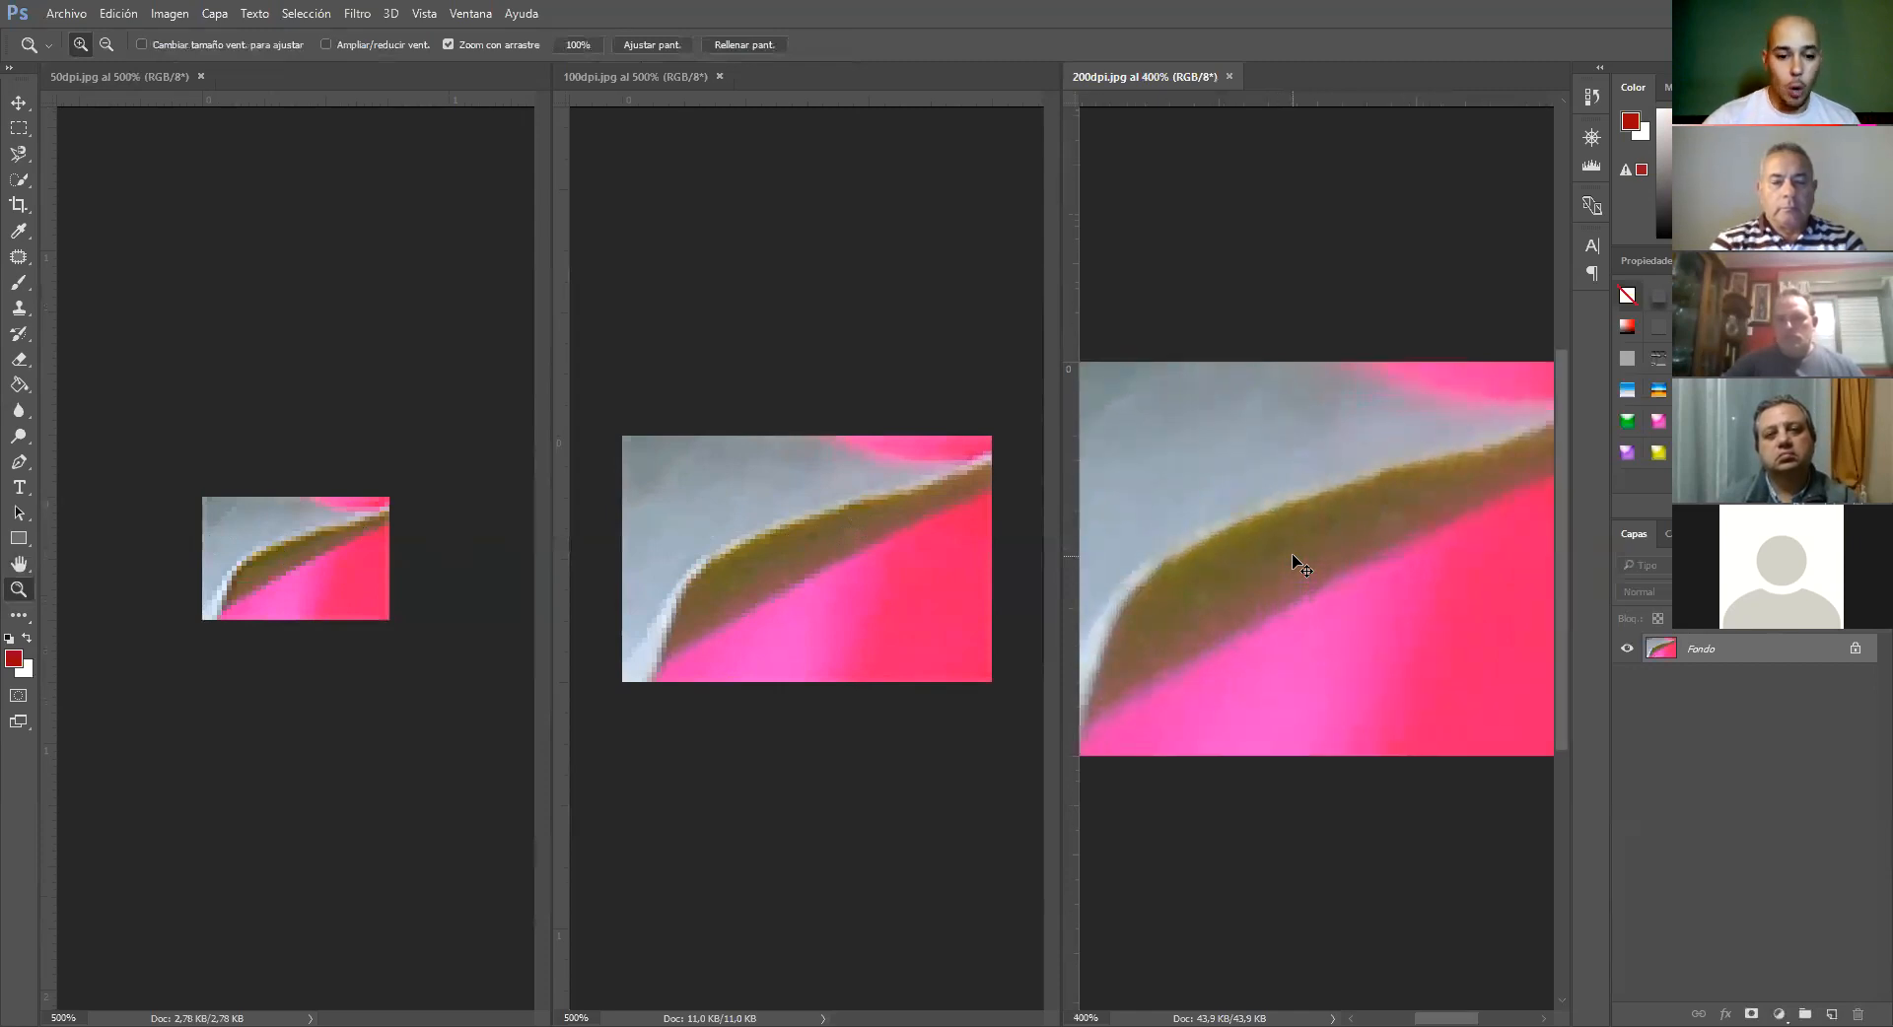
alt+click(1292, 552)
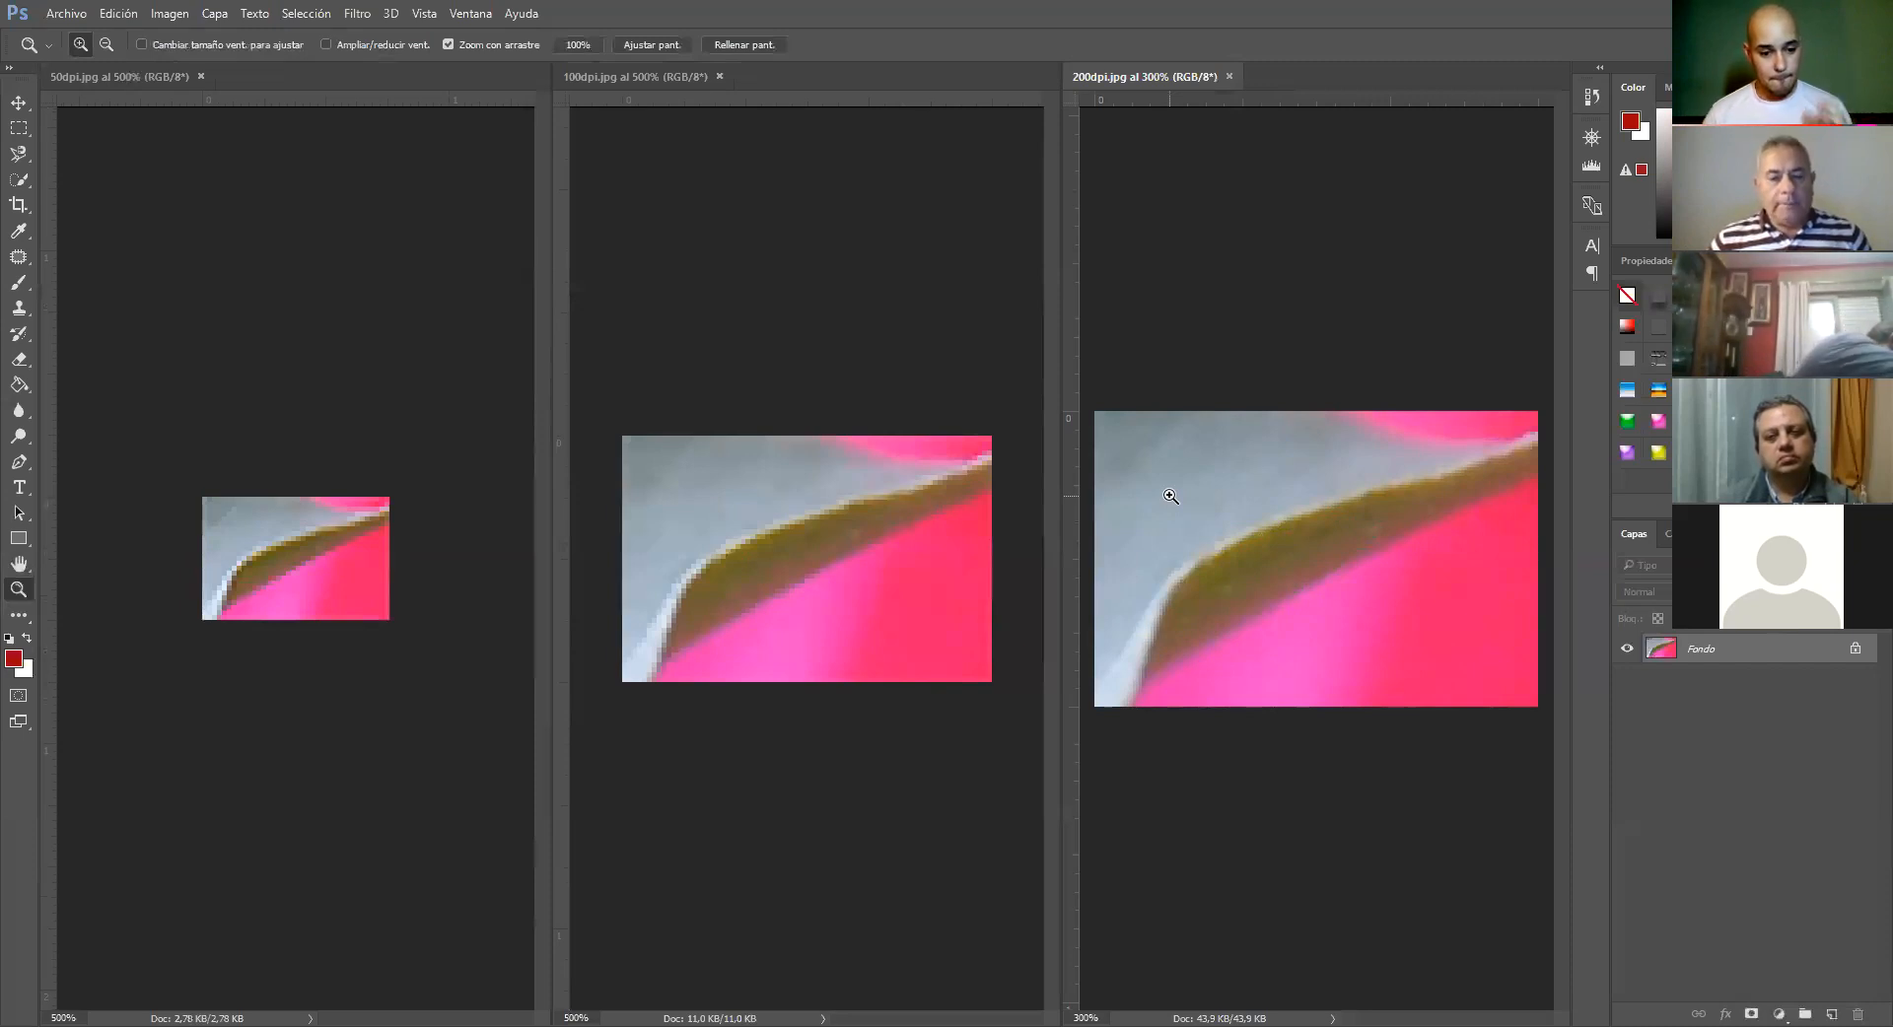
Close 200dpi.jpg, 100dpi.jpg and 50dpi.jpg
click(1228, 75)
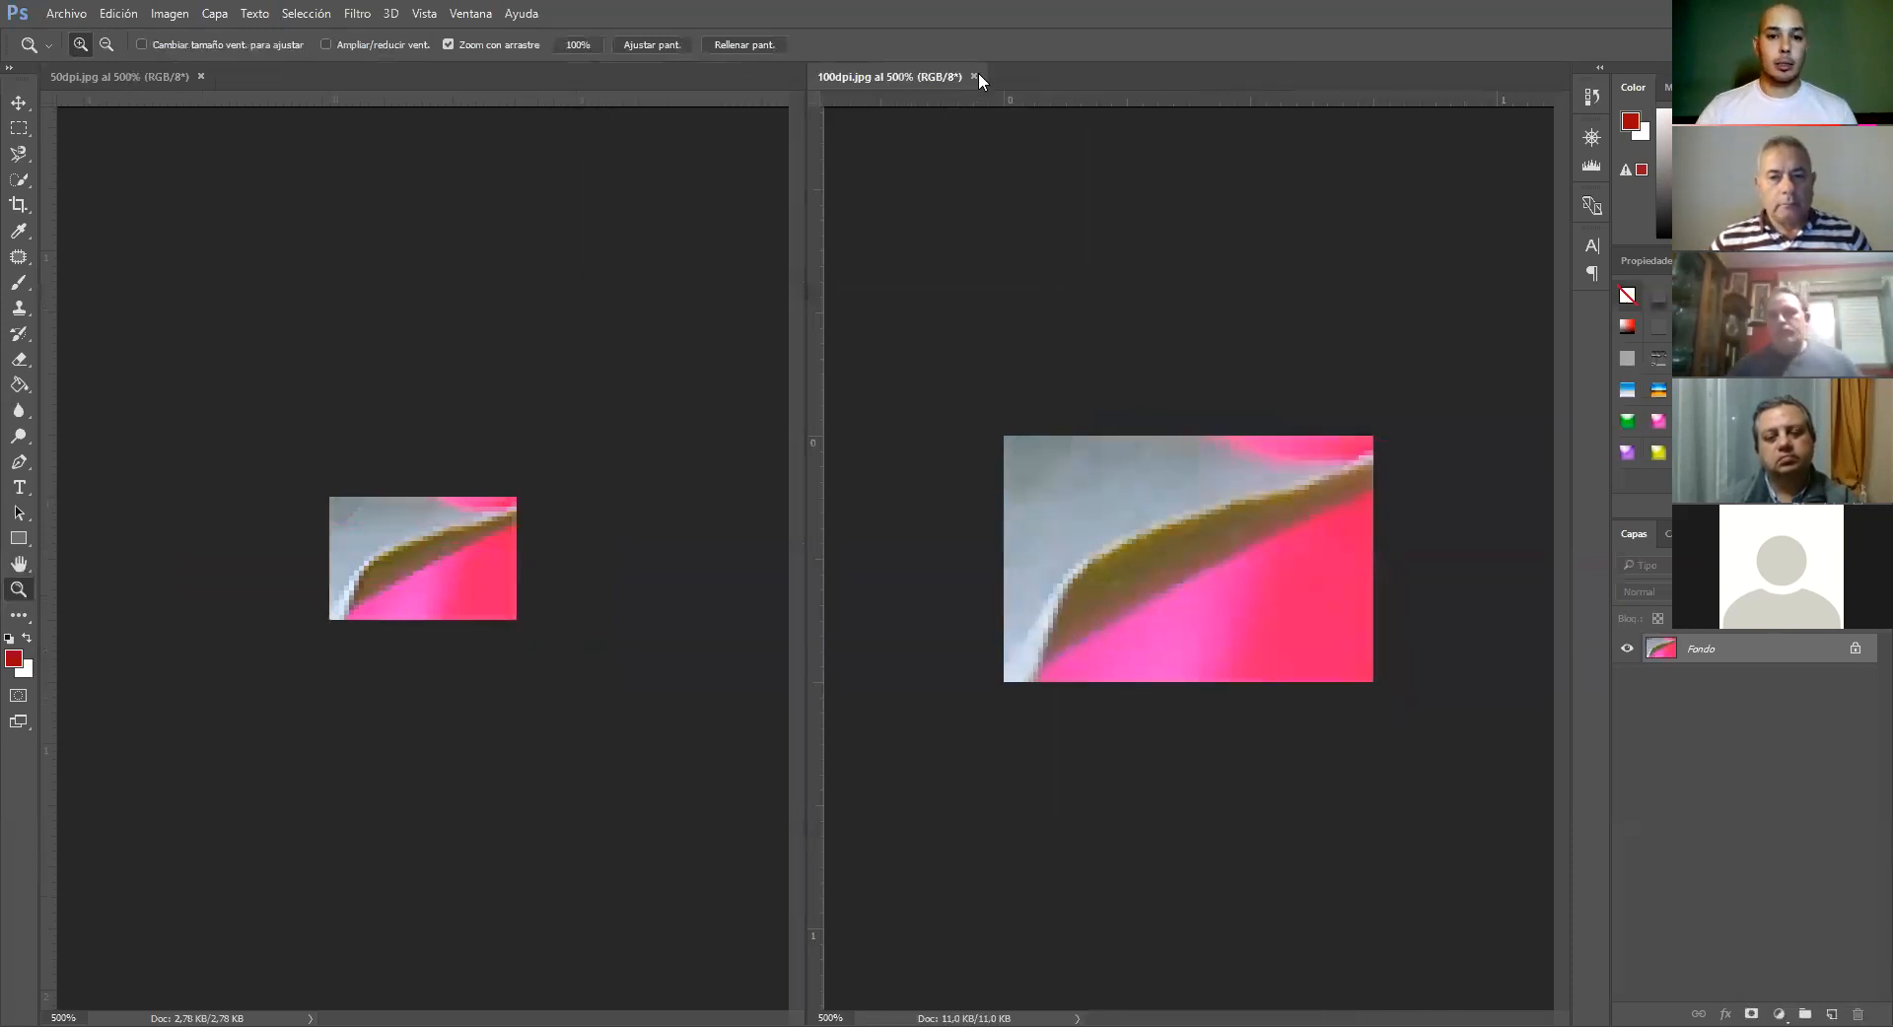
click(974, 76)
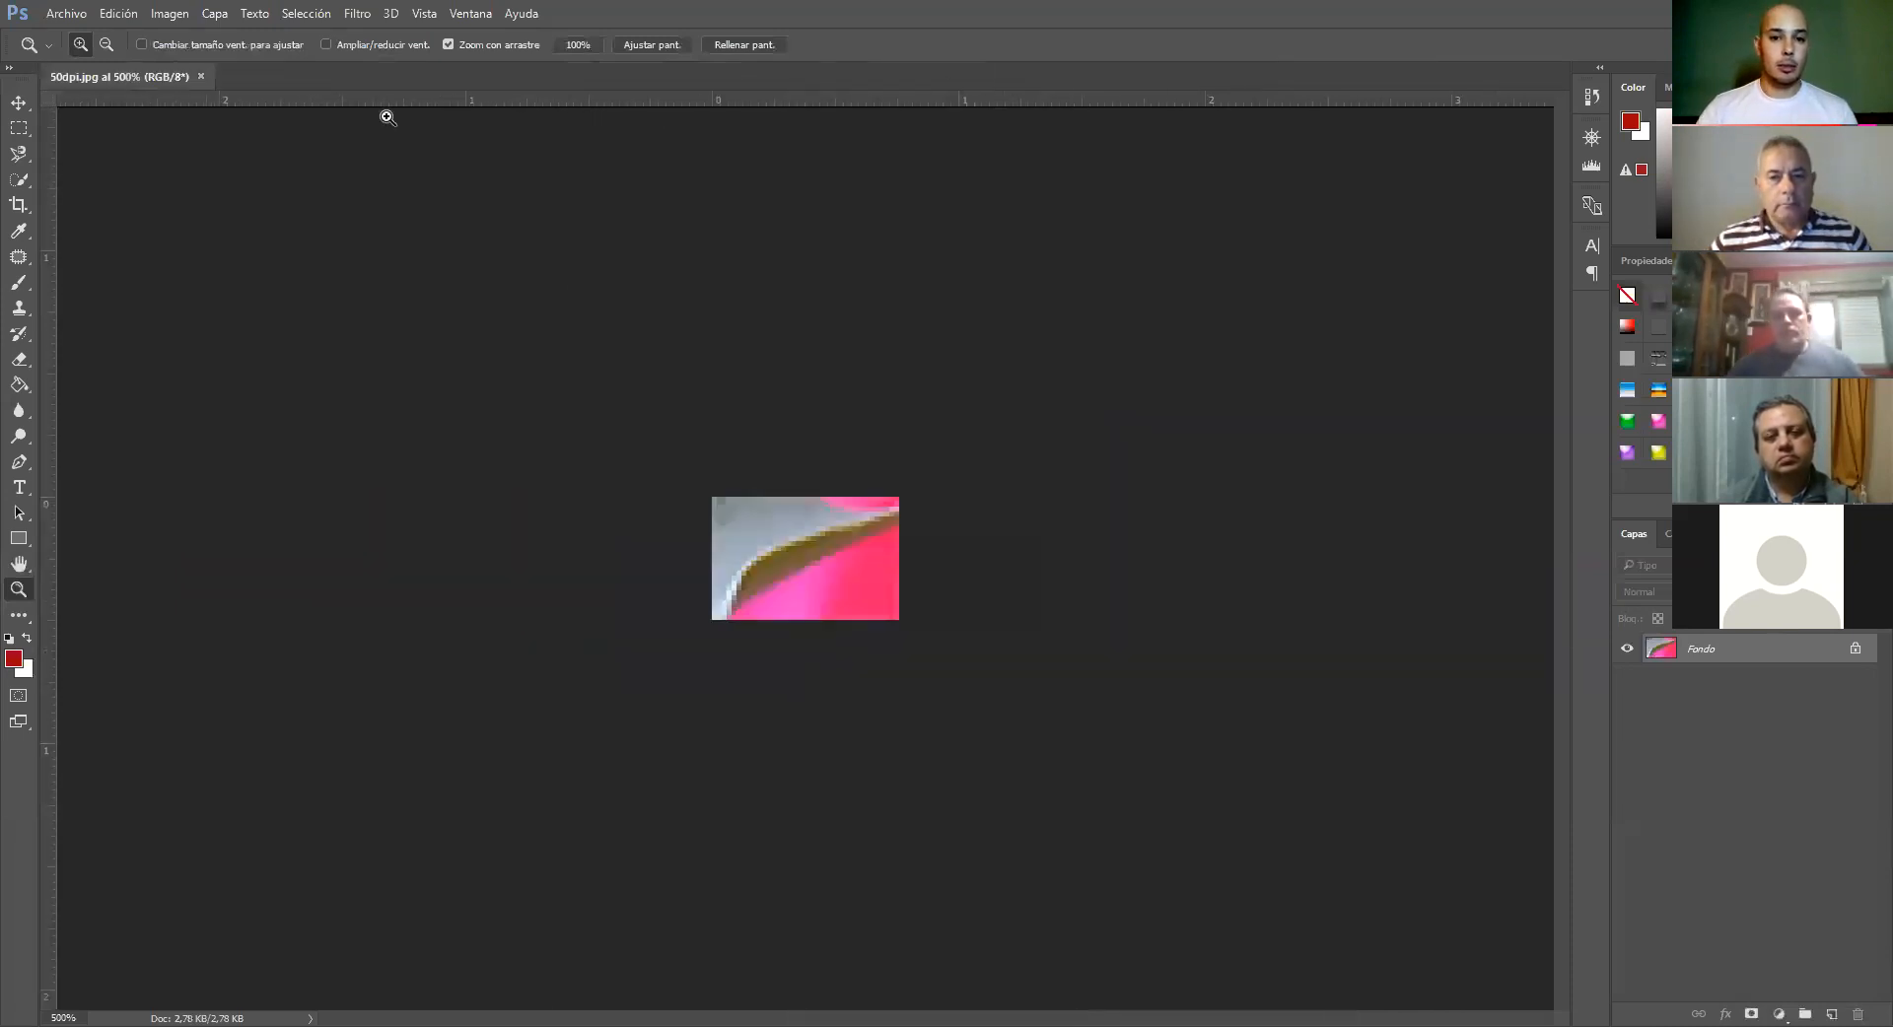
click(198, 77)
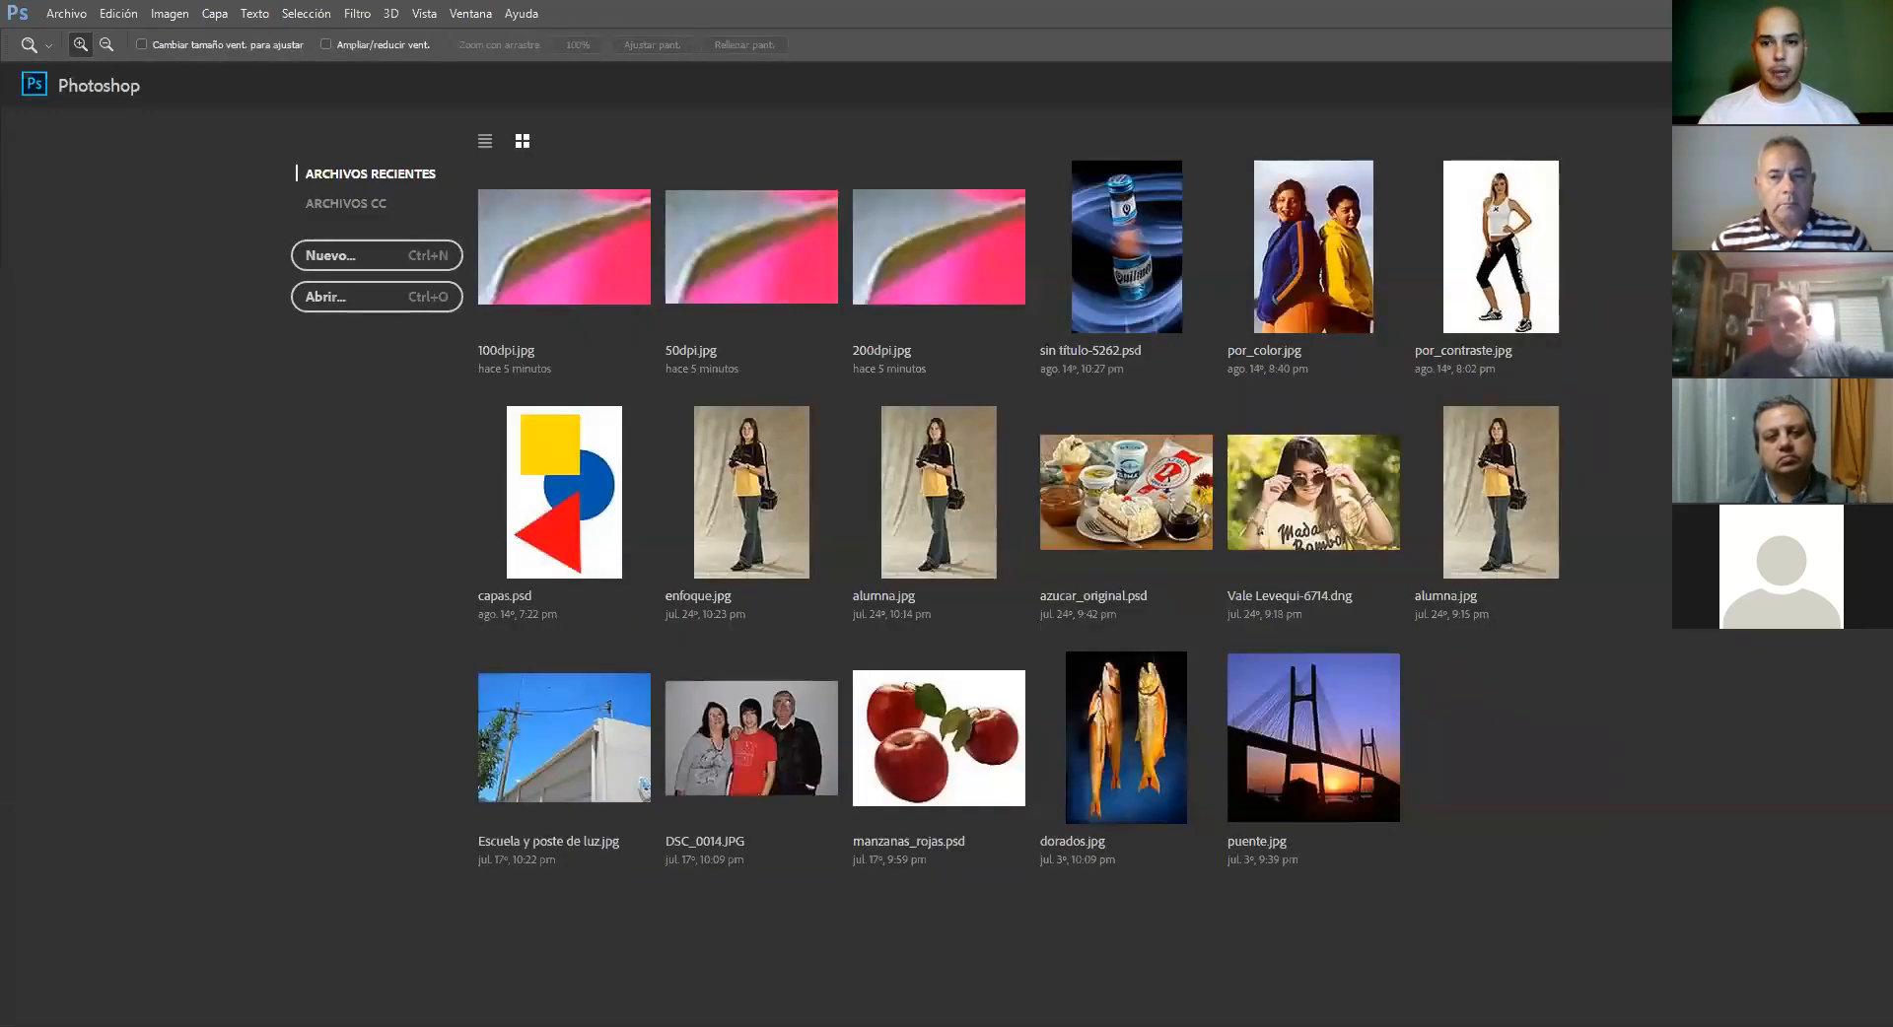
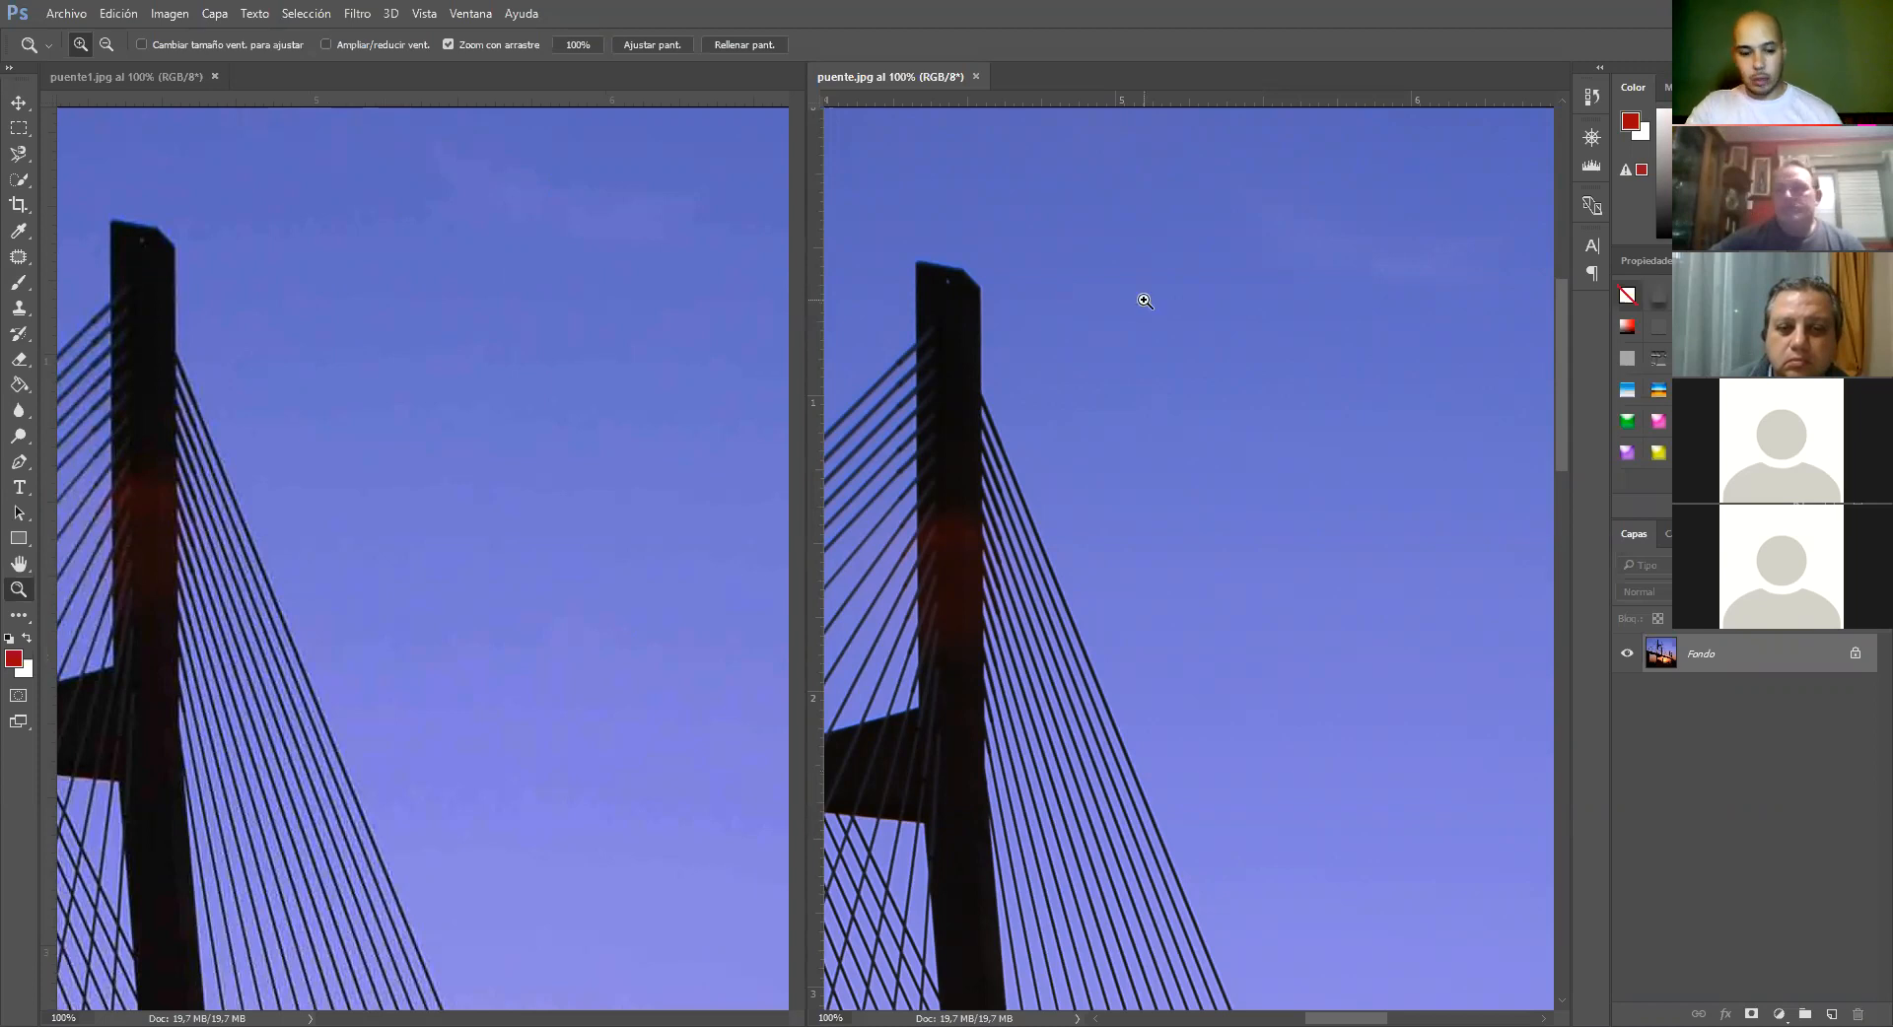
Fit puente.jpg and puente1.jpg to their windows to compare the full bridge photos side by side
key(ctrl+0)
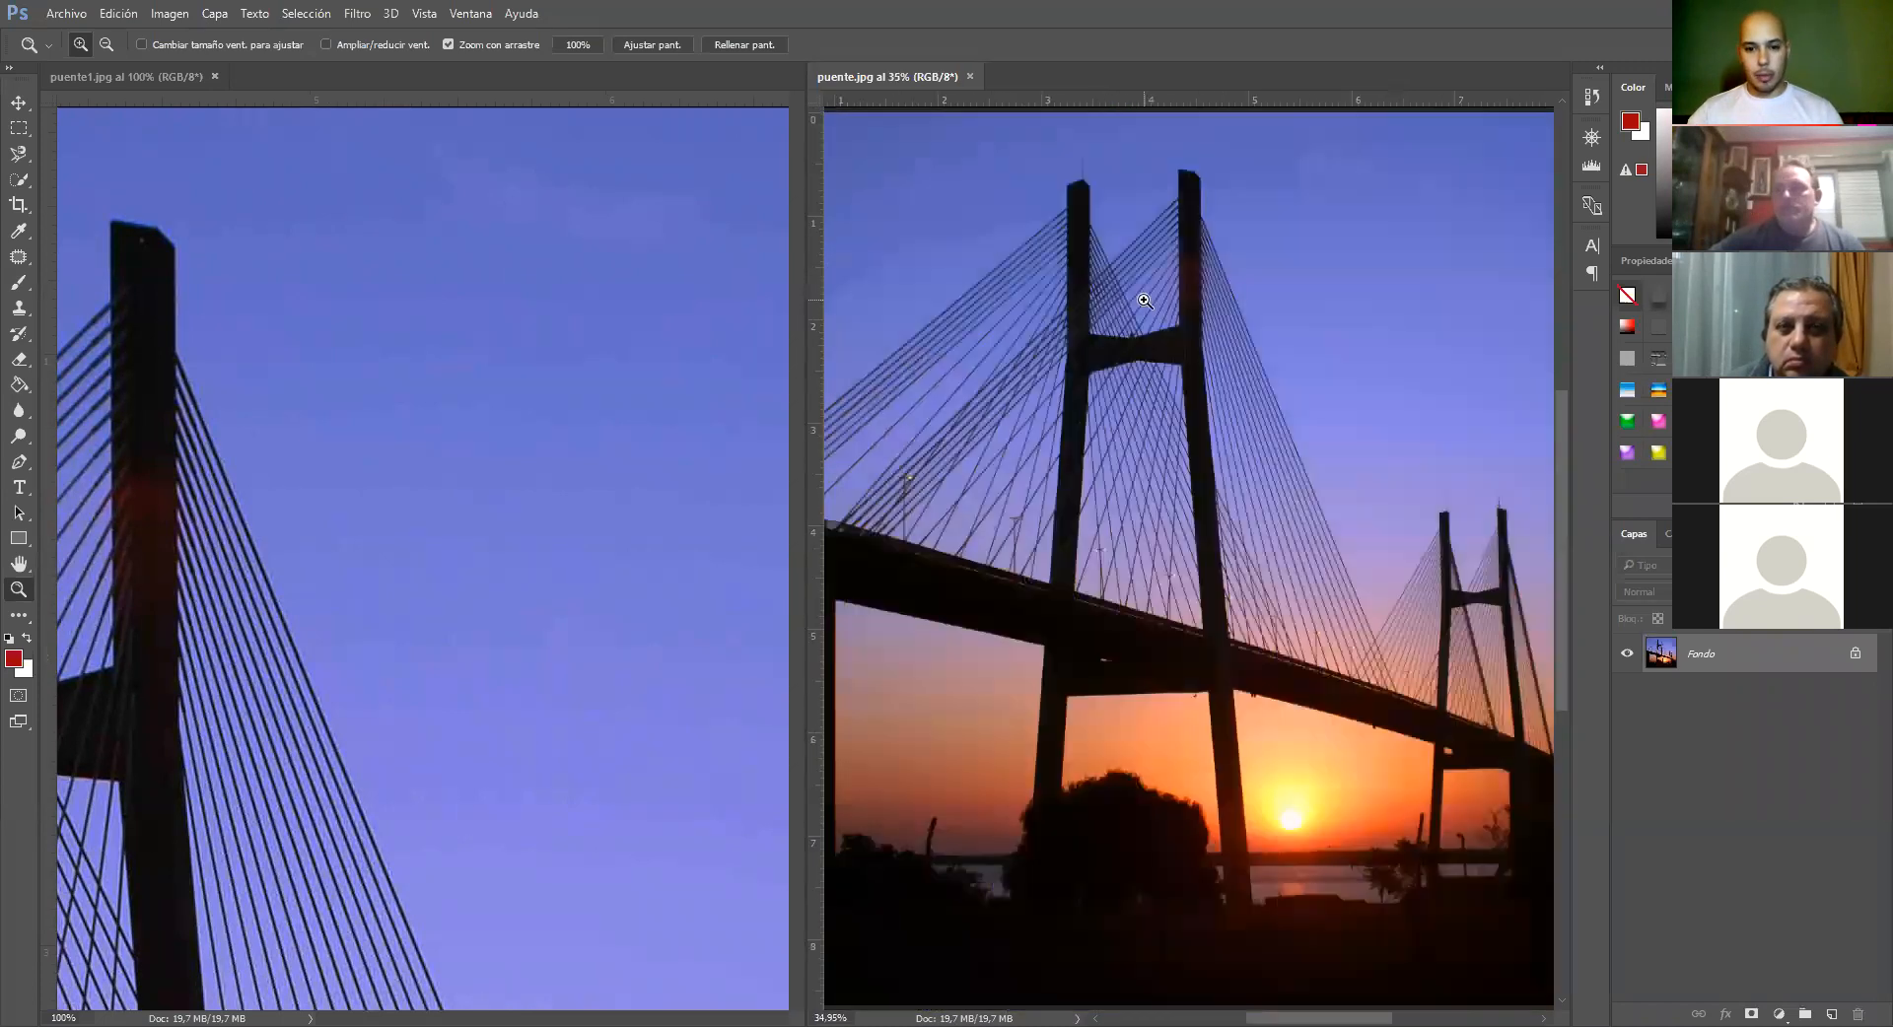
click(519, 339)
key(ctrl+0)
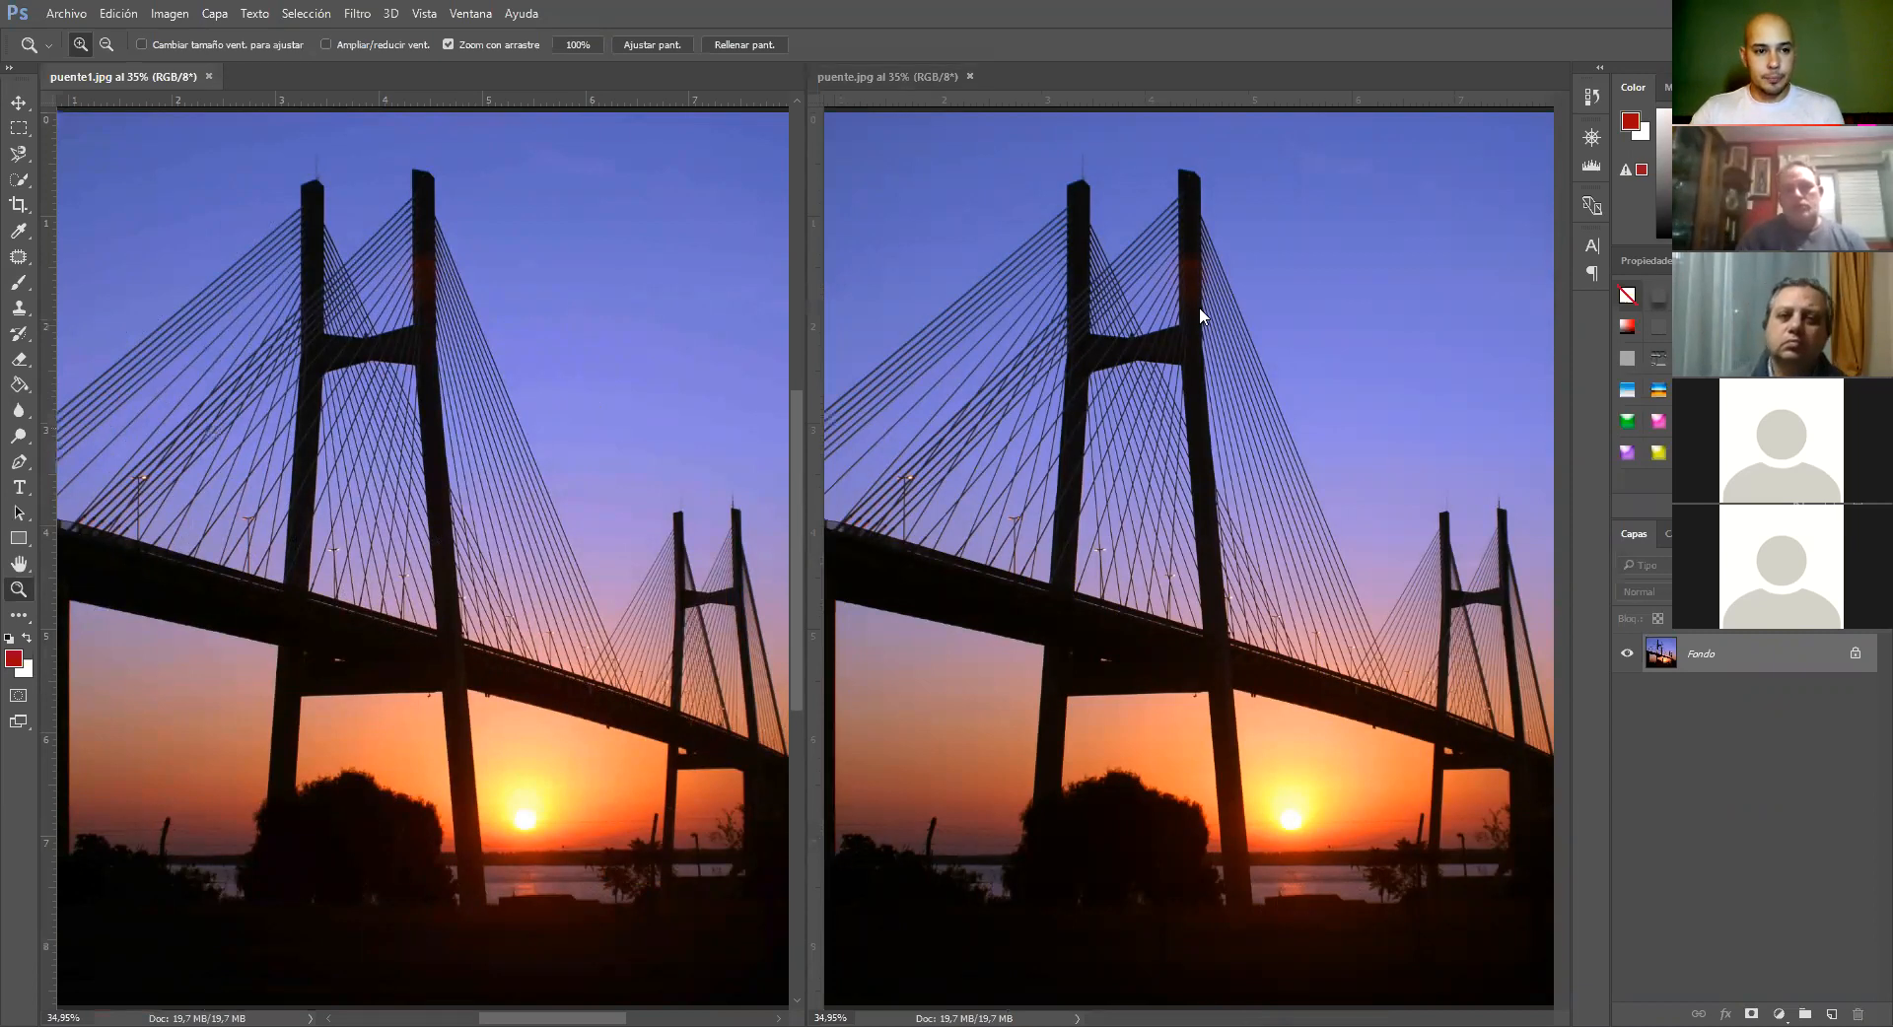
Check the pixel dimensions, print size and resolution of puente.jpg in Image Size, then close it without changes
click(824, 81)
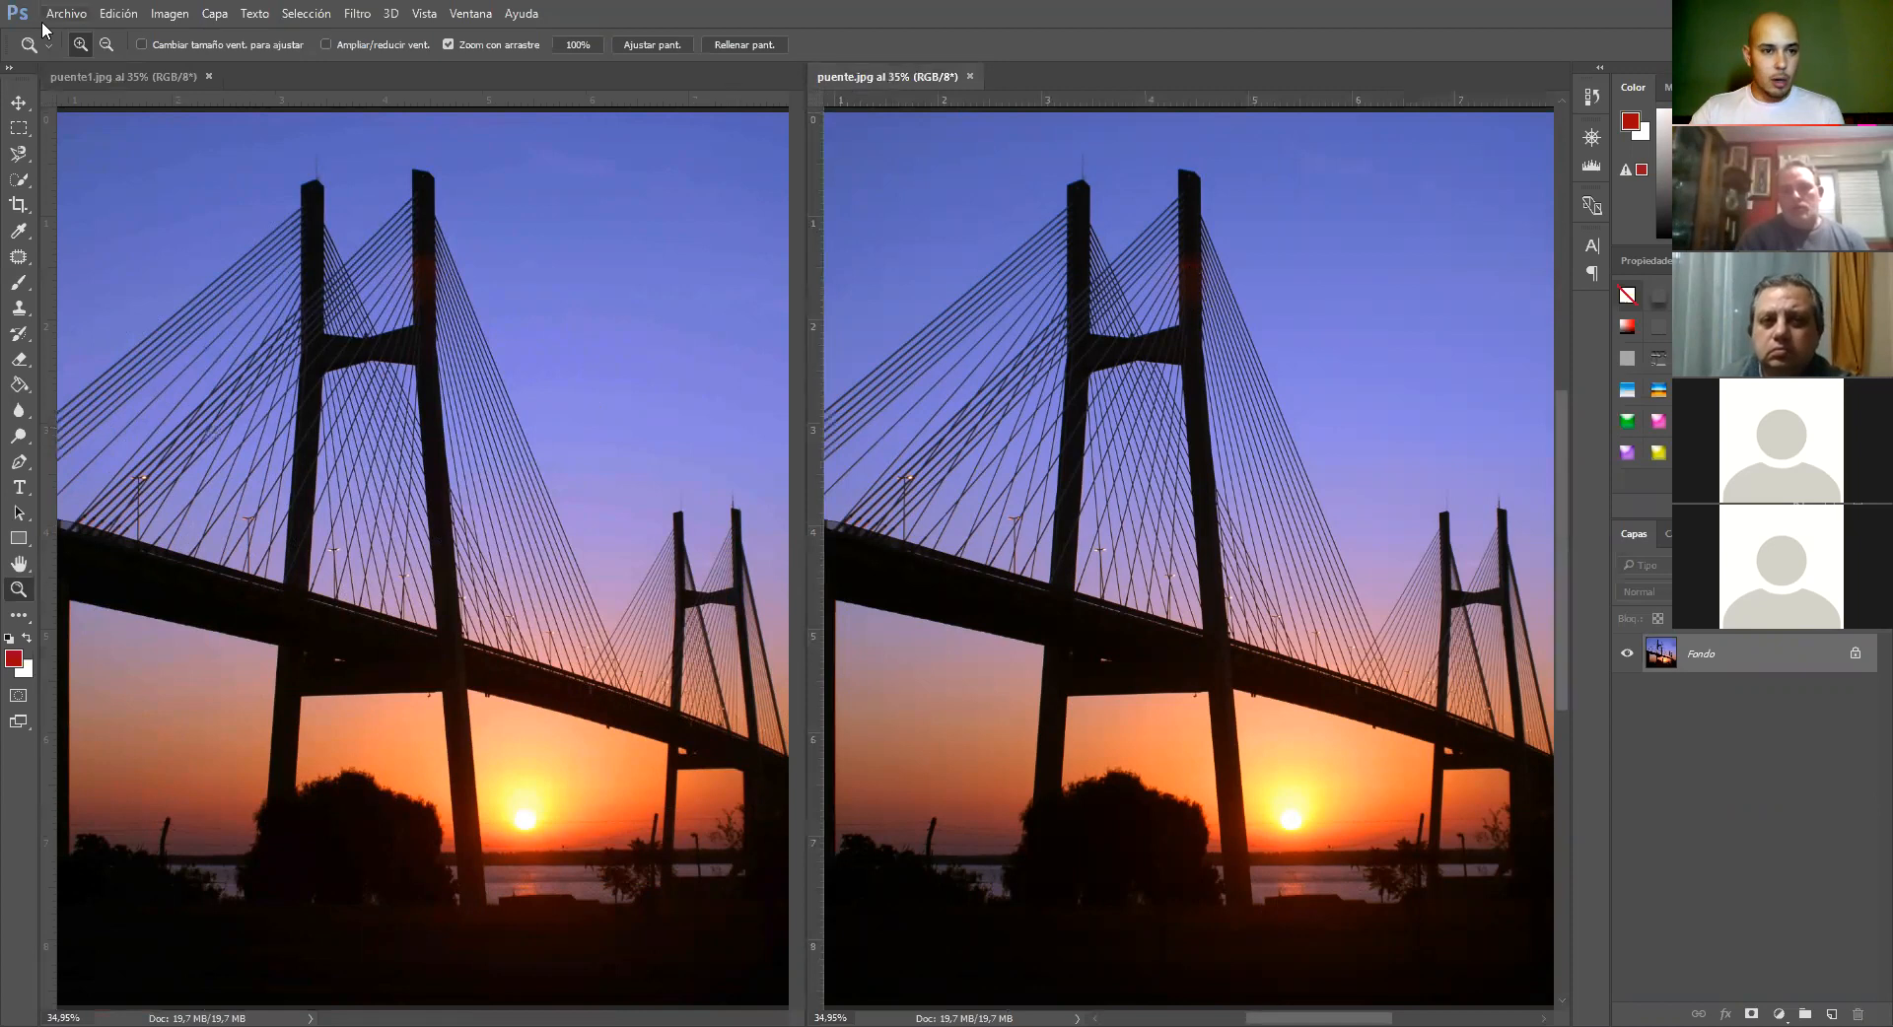
click(169, 14)
click(232, 190)
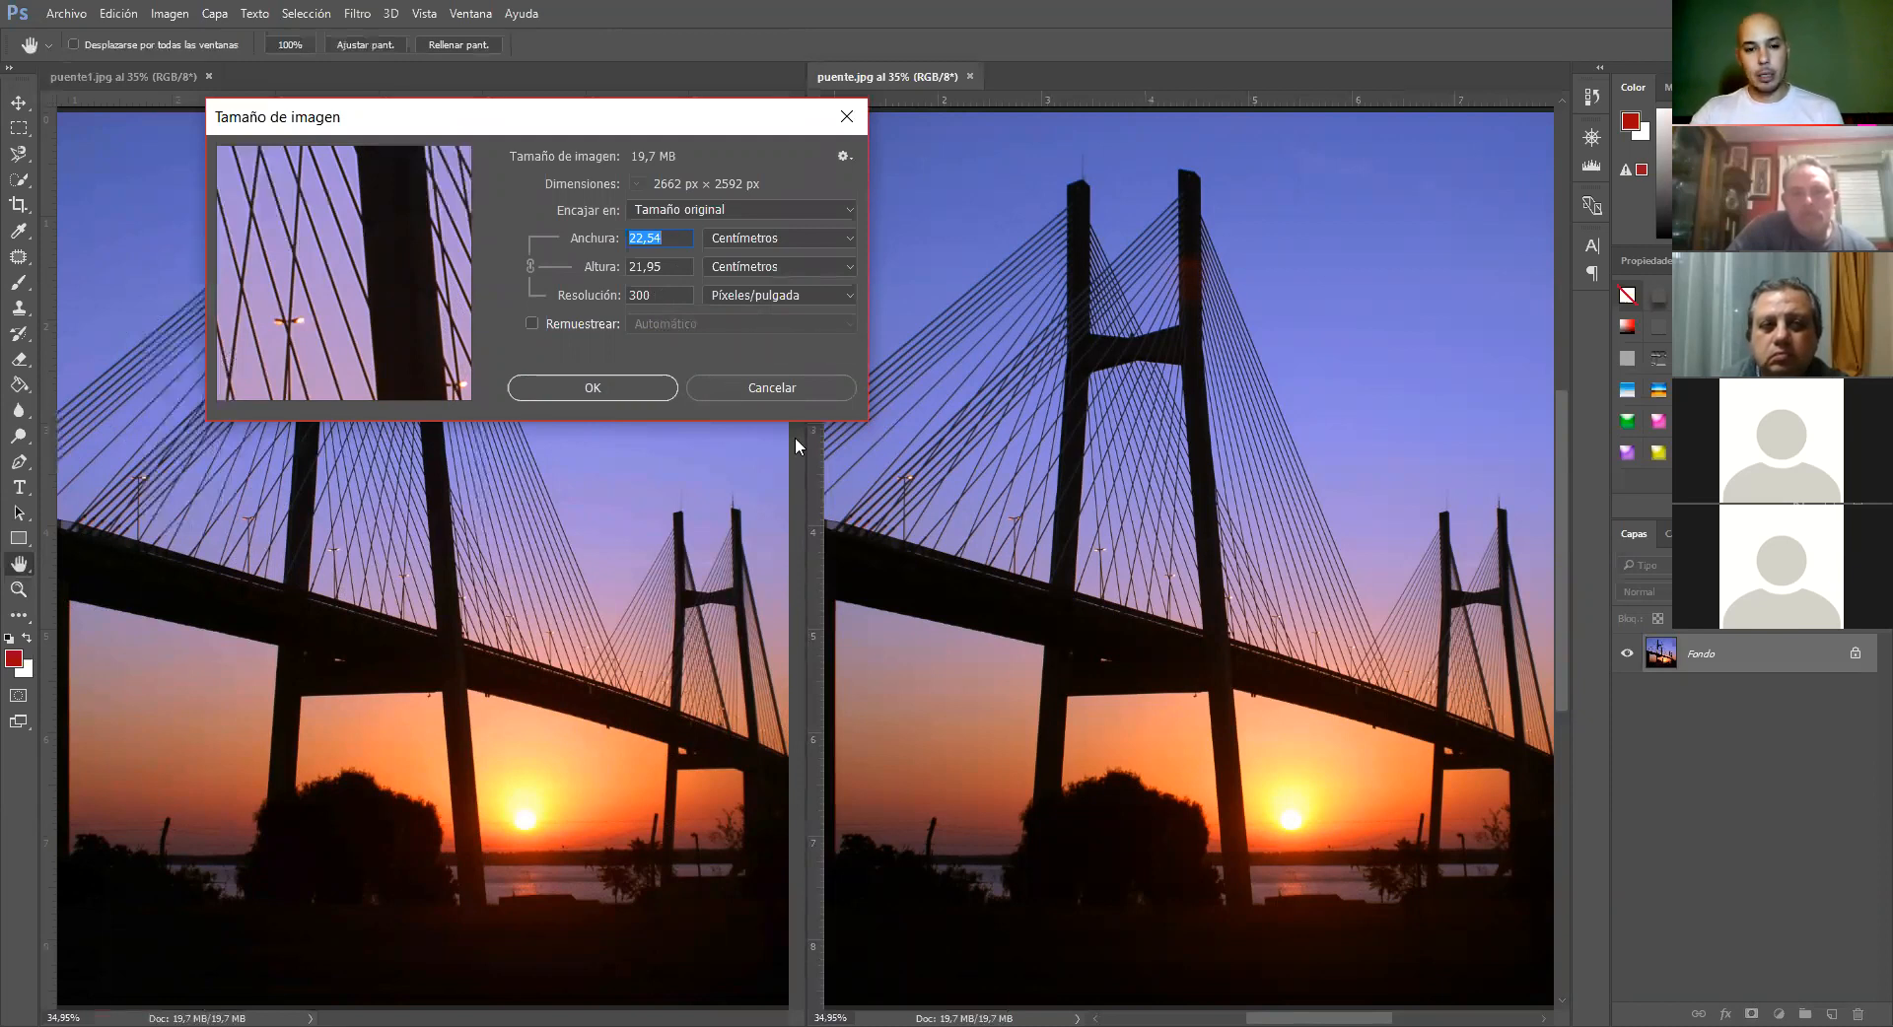
click(804, 387)
key(z)
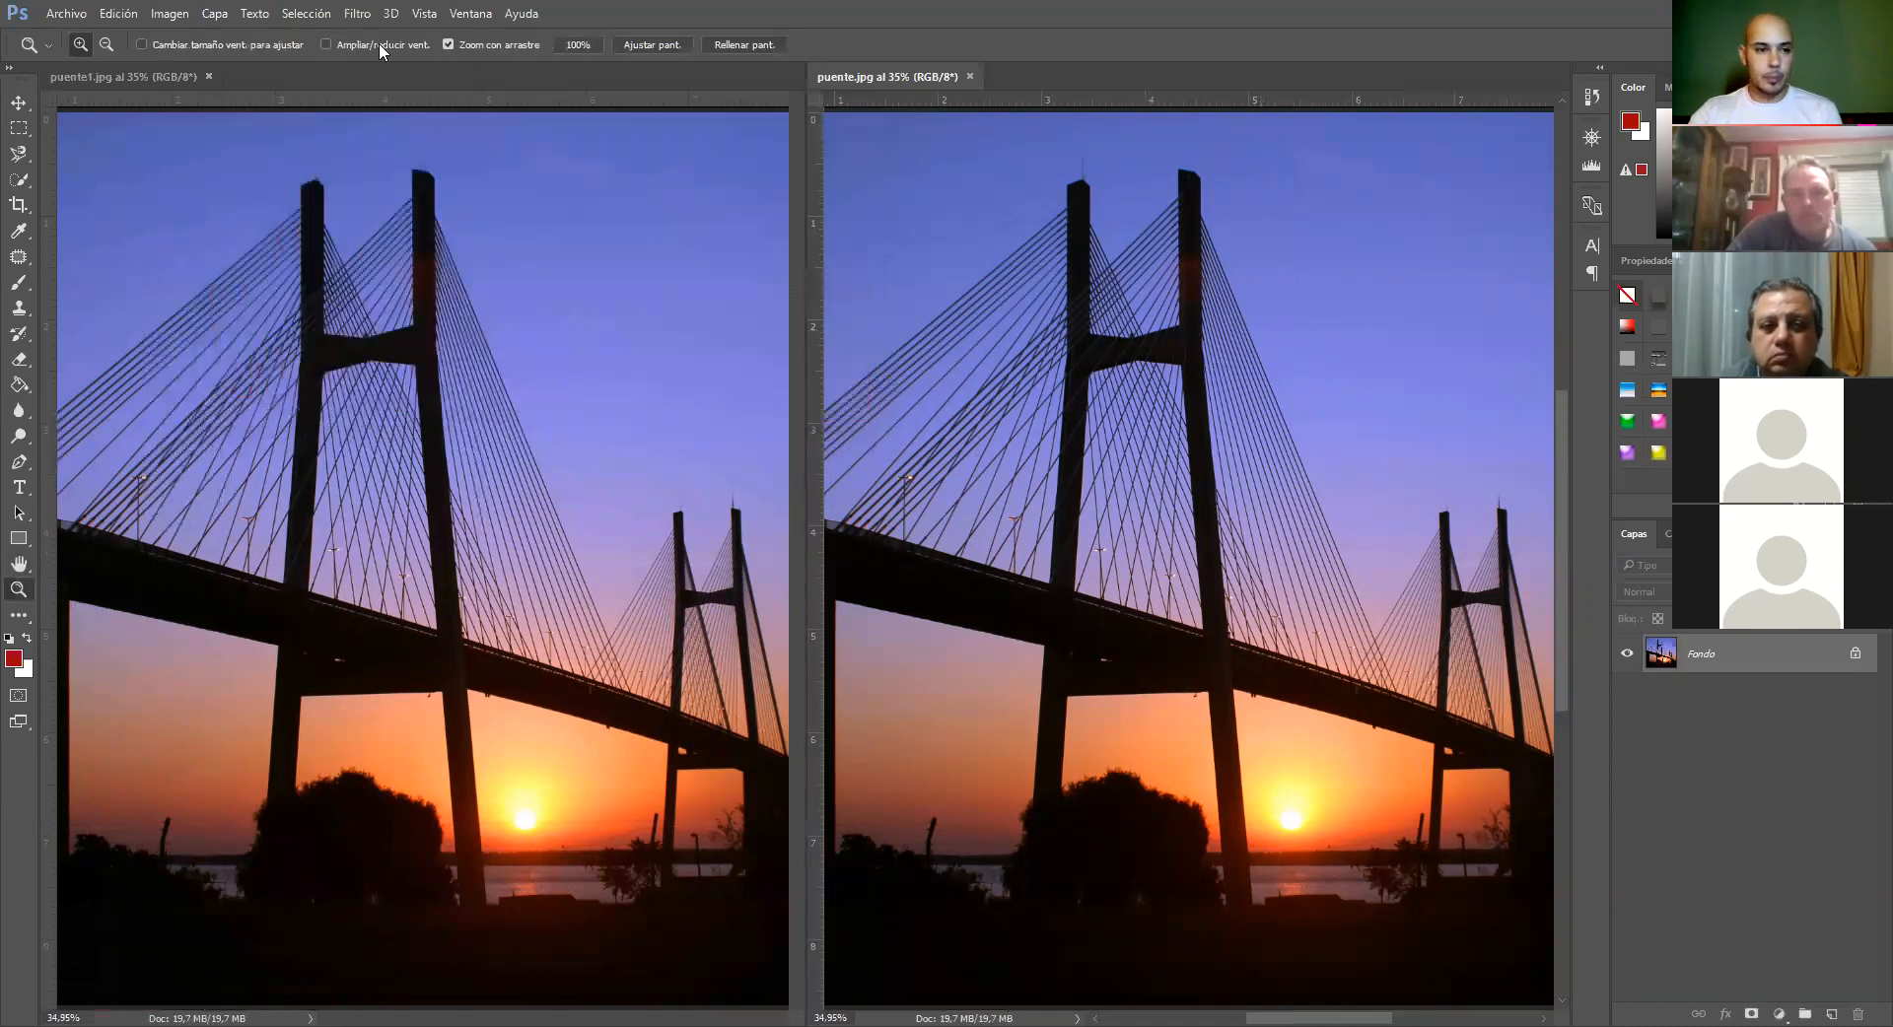
Check the pixel dimensions, print size and resolution of puente1.jpg in Image Size, then close it without changes
click(174, 74)
click(170, 13)
click(237, 192)
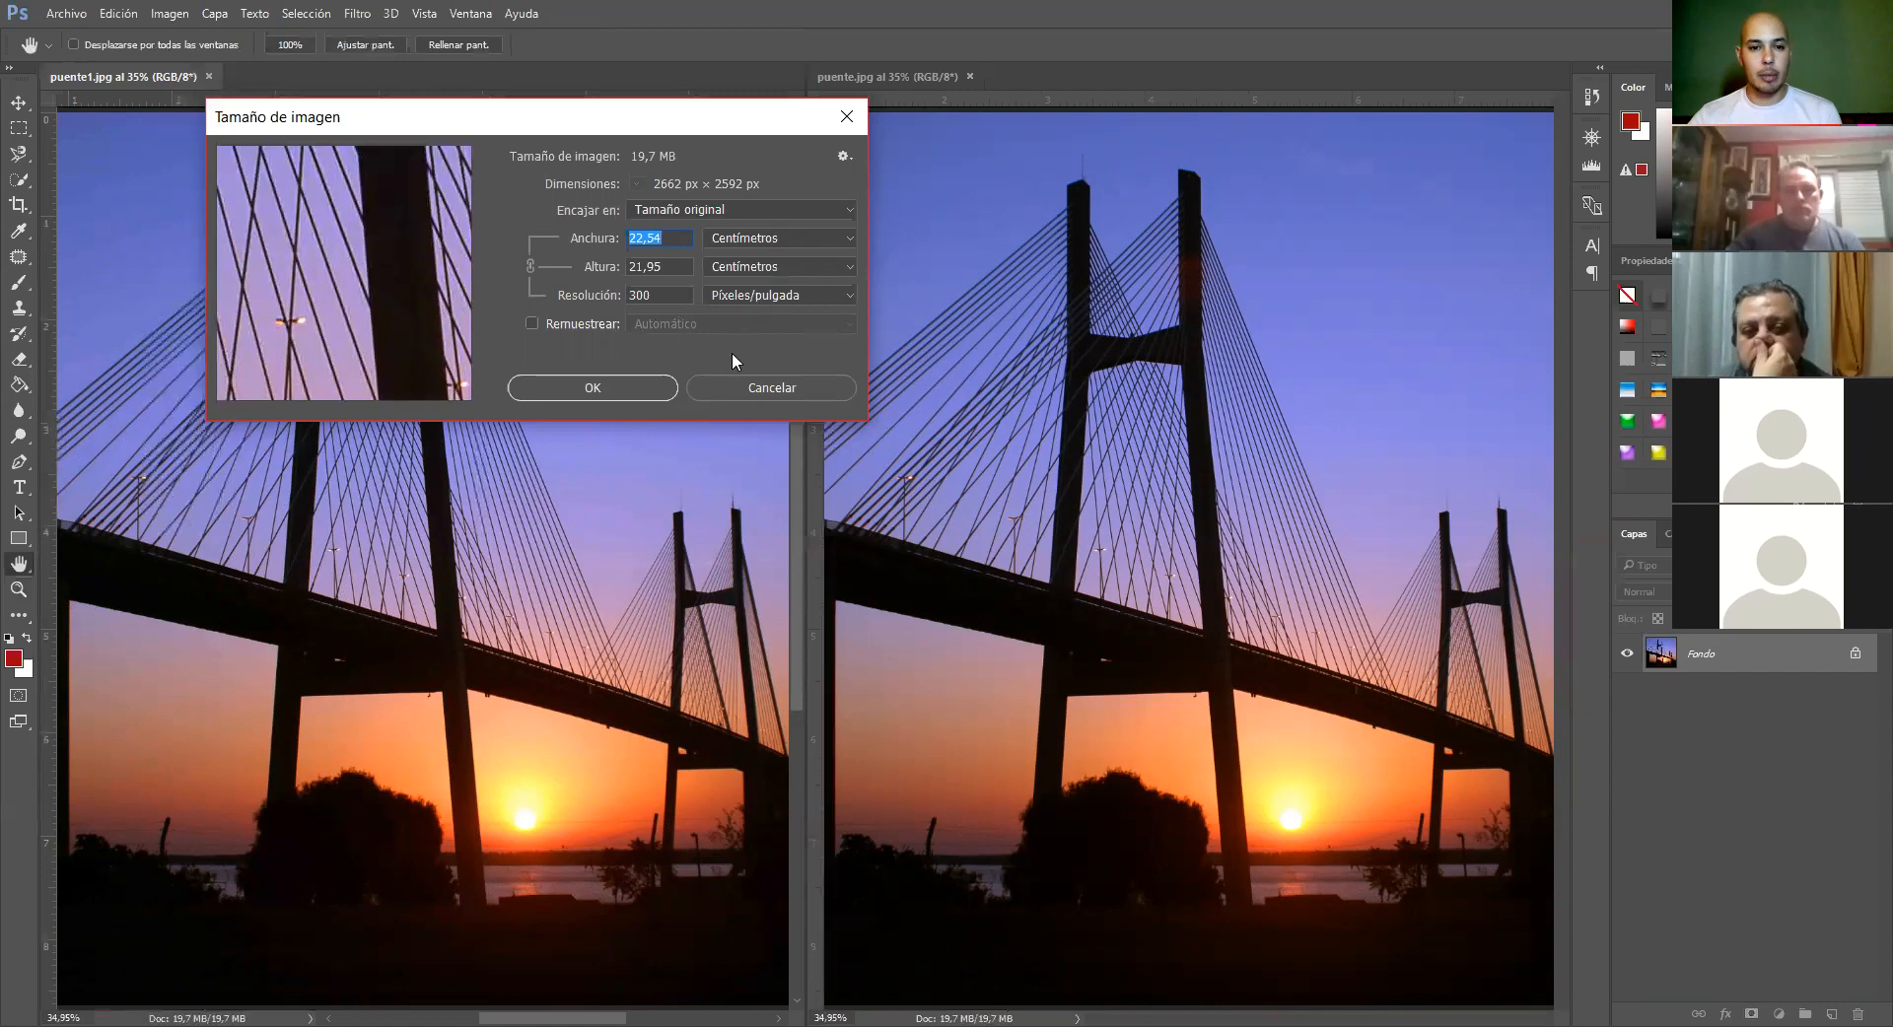
click(747, 389)
key(z)
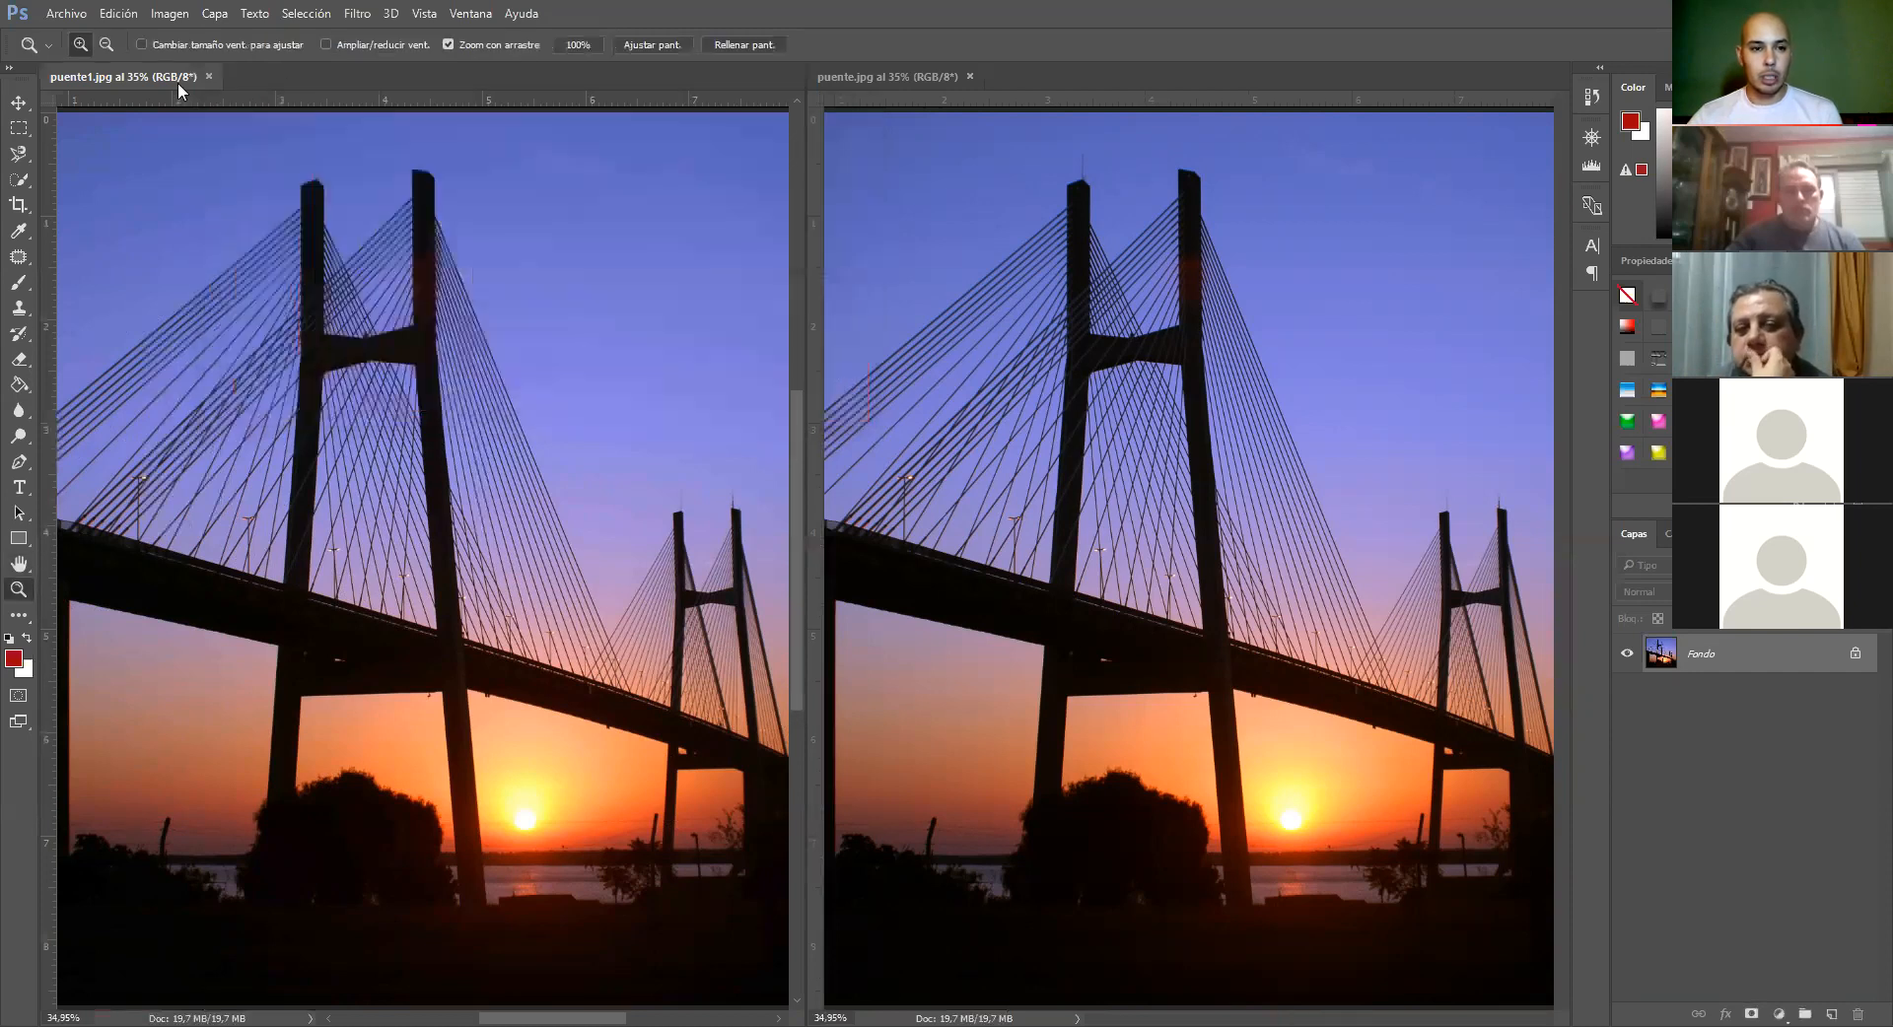
Compare the Image Size values of puente1.jpg and puente.jpg once more, leaving both images unchanged
click(170, 13)
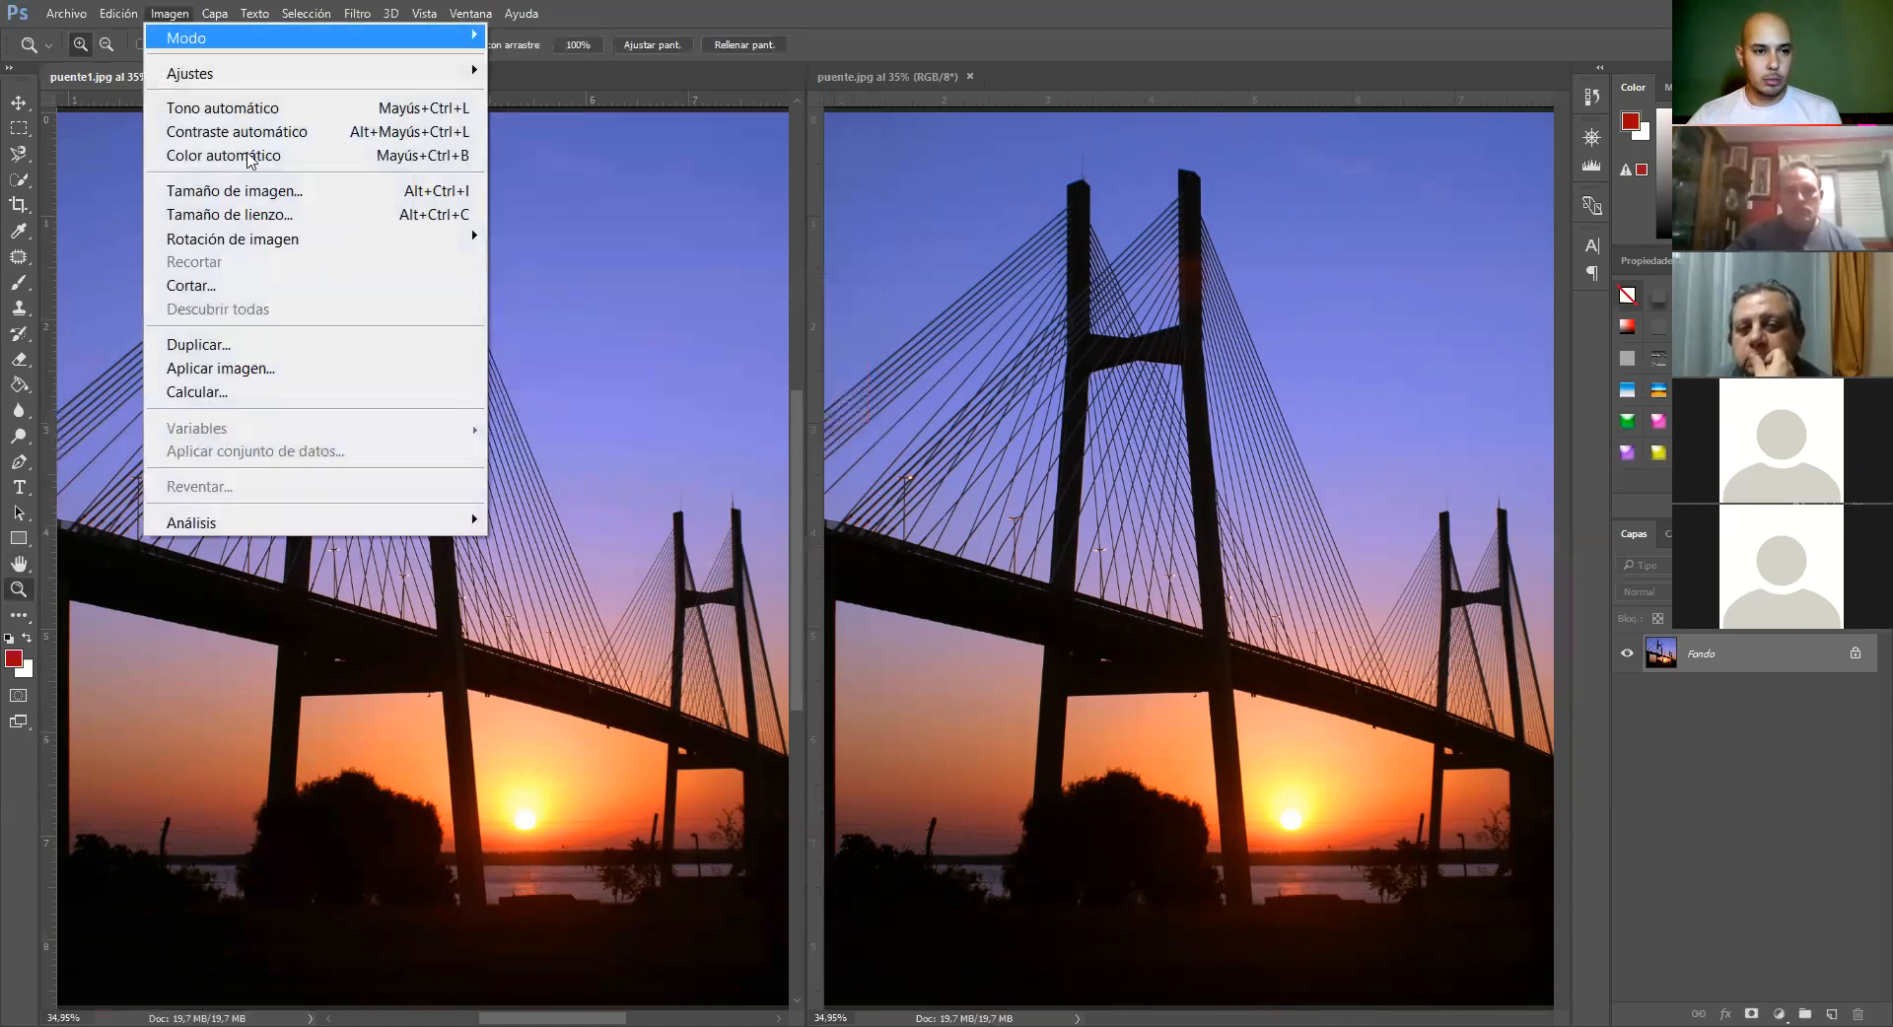
click(247, 193)
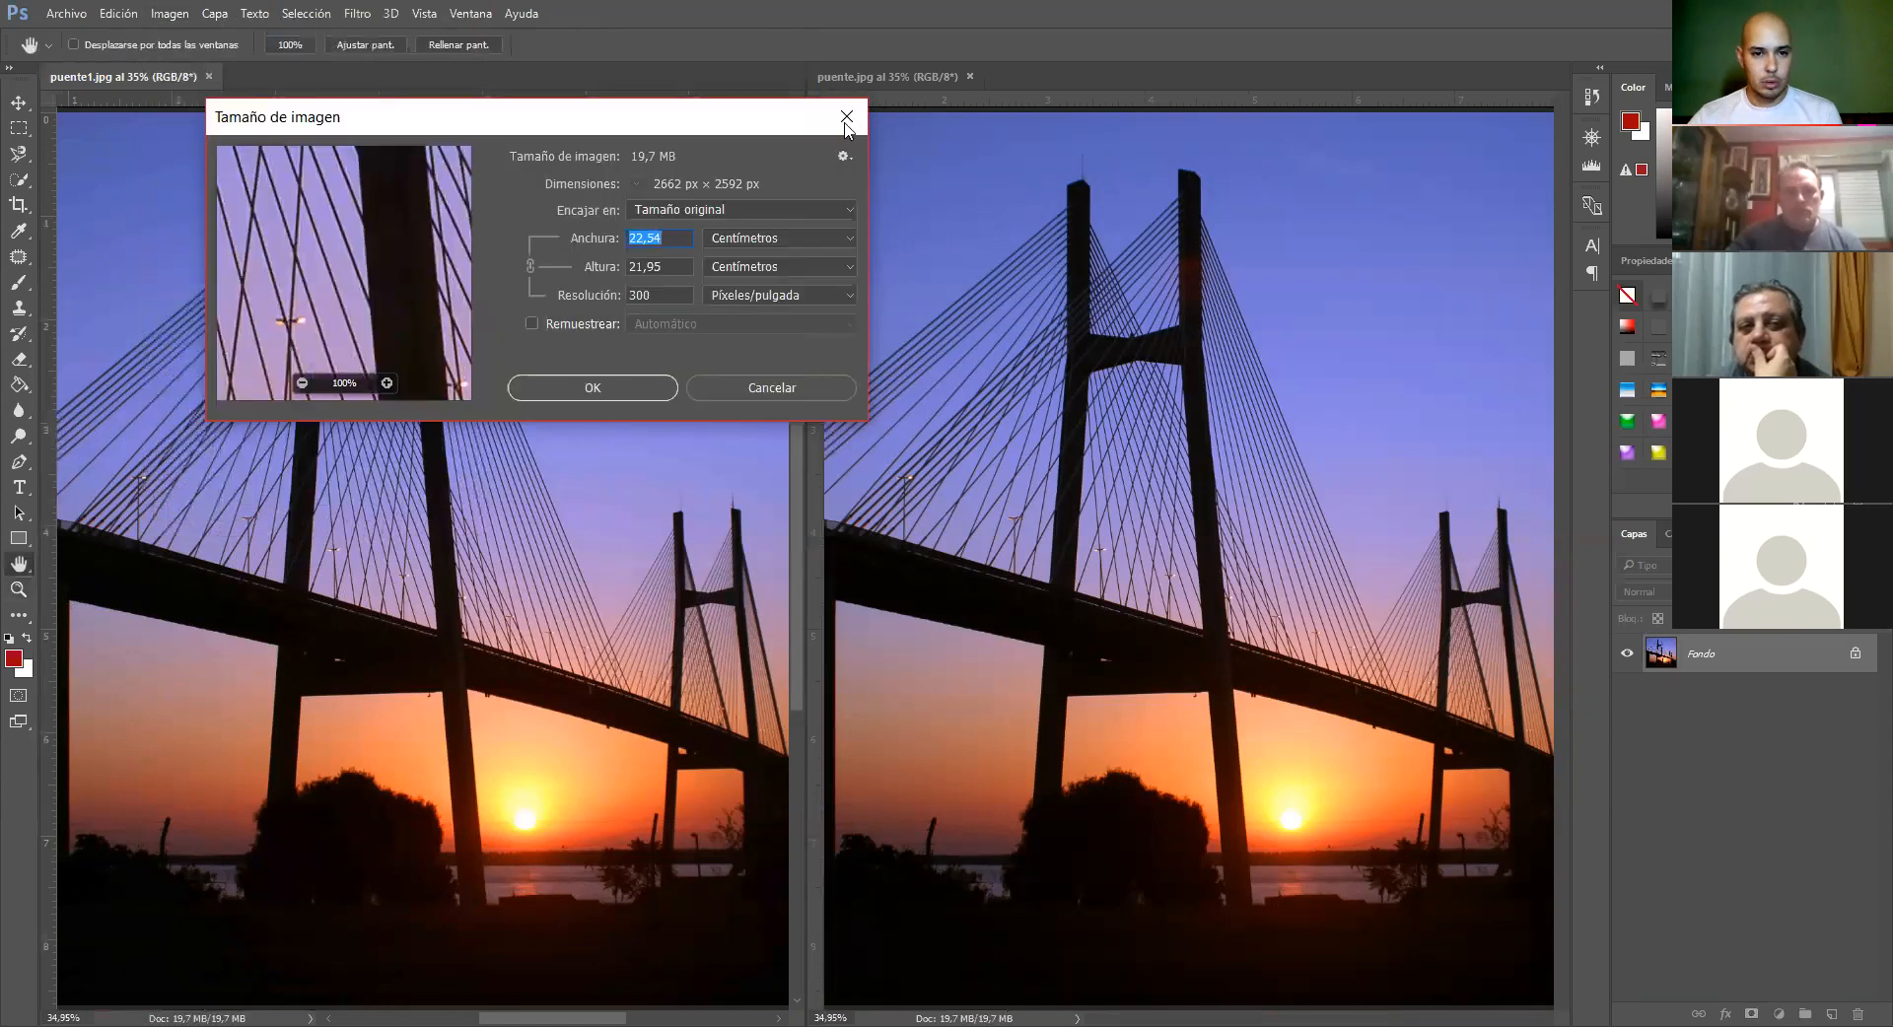
click(843, 122)
click(893, 75)
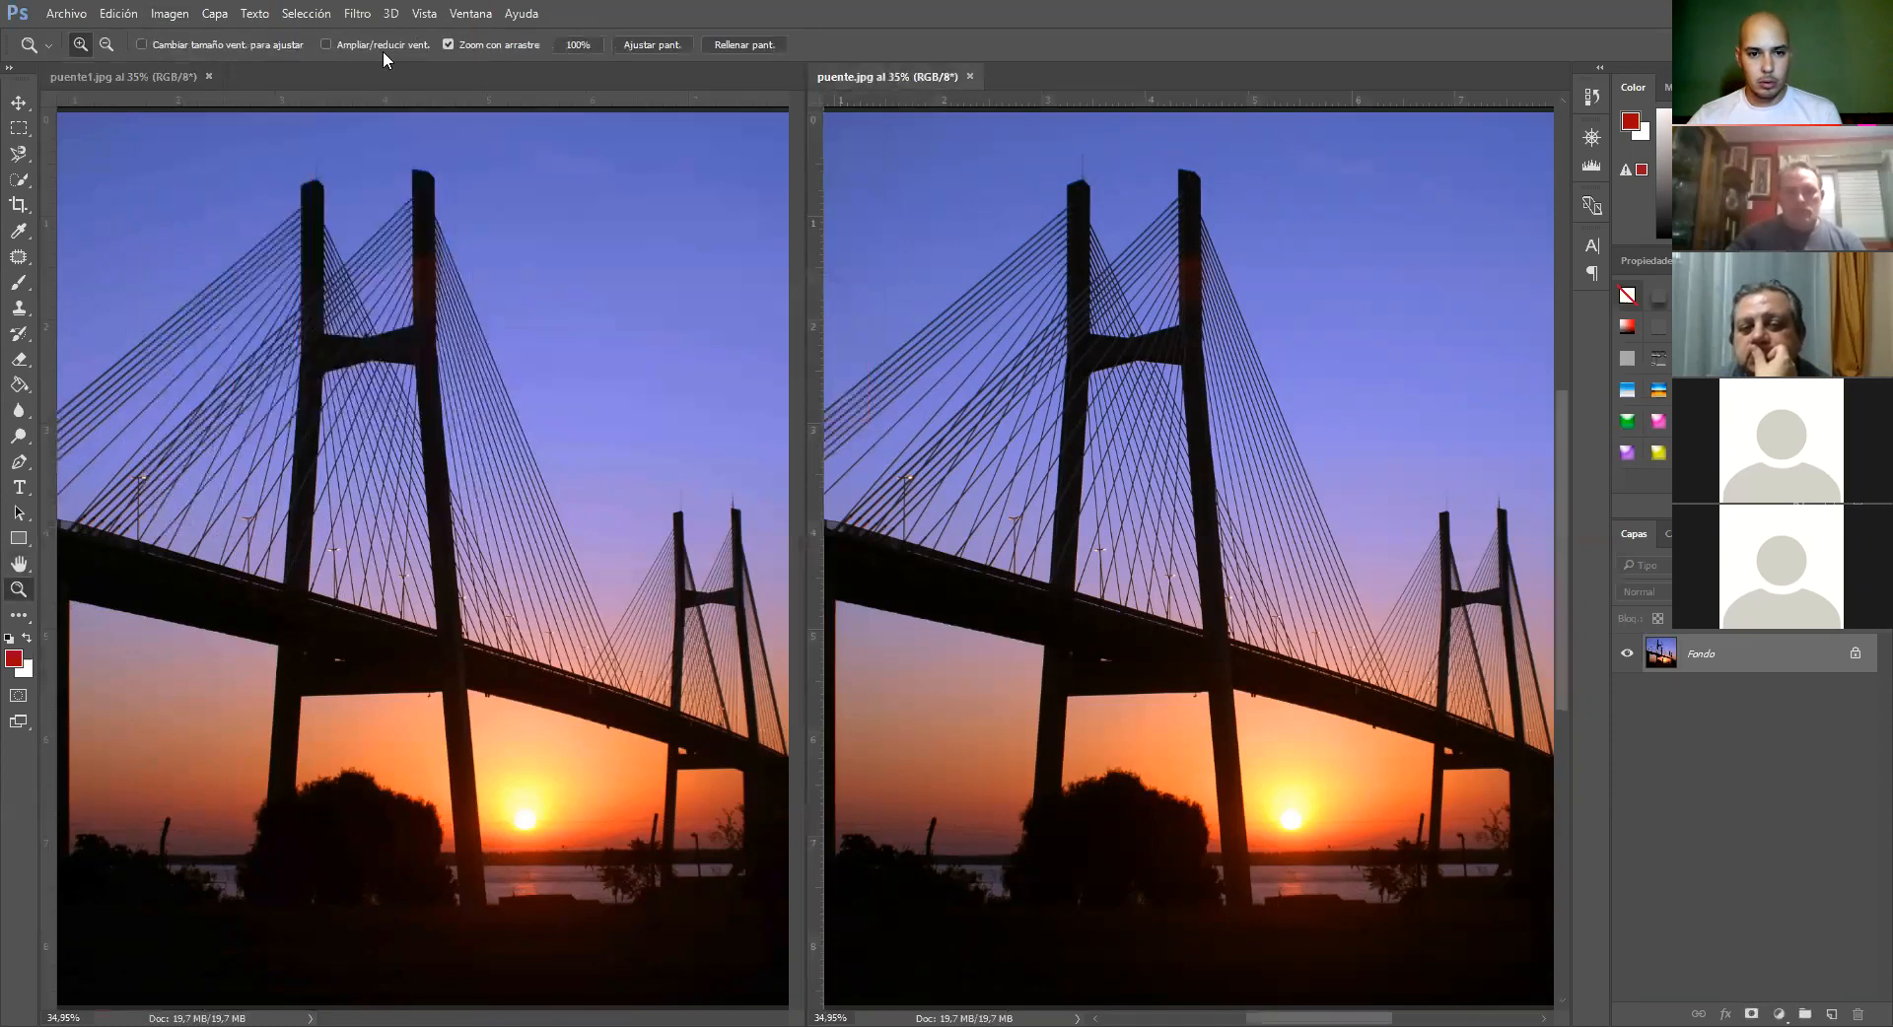
click(164, 16)
click(266, 193)
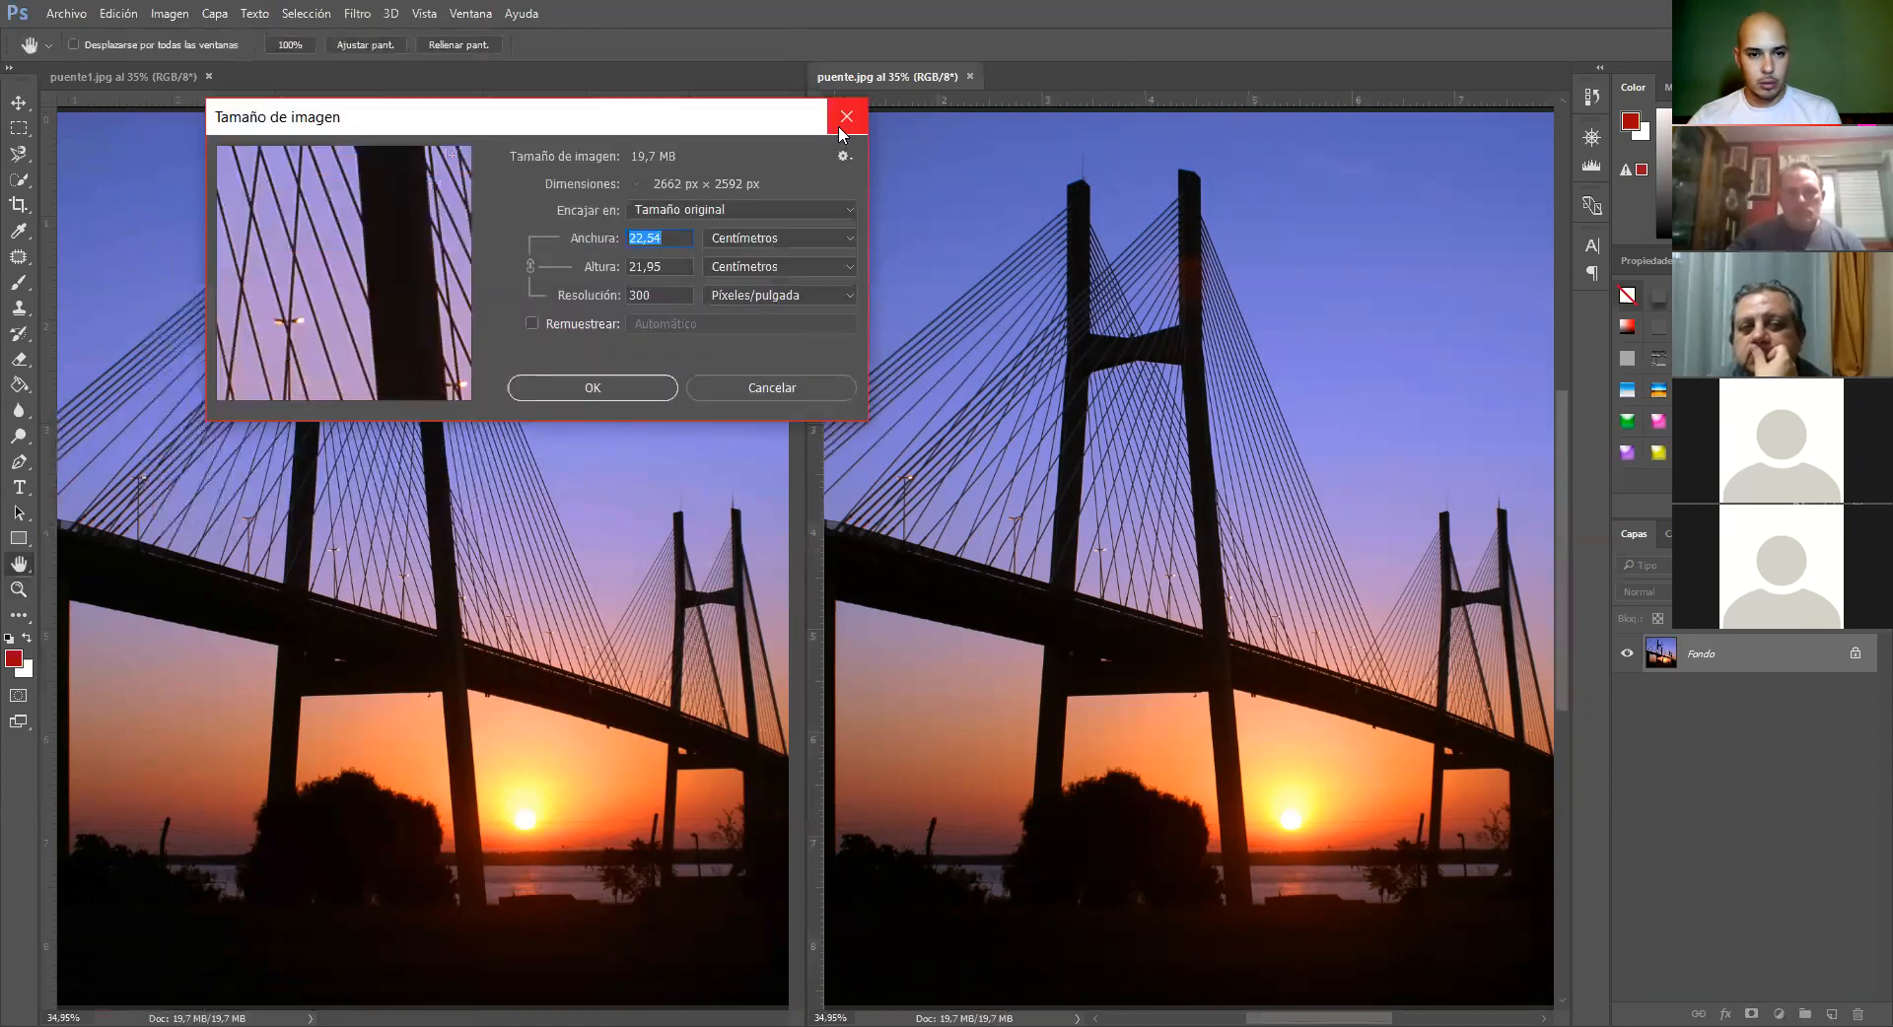
click(845, 116)
key(z)
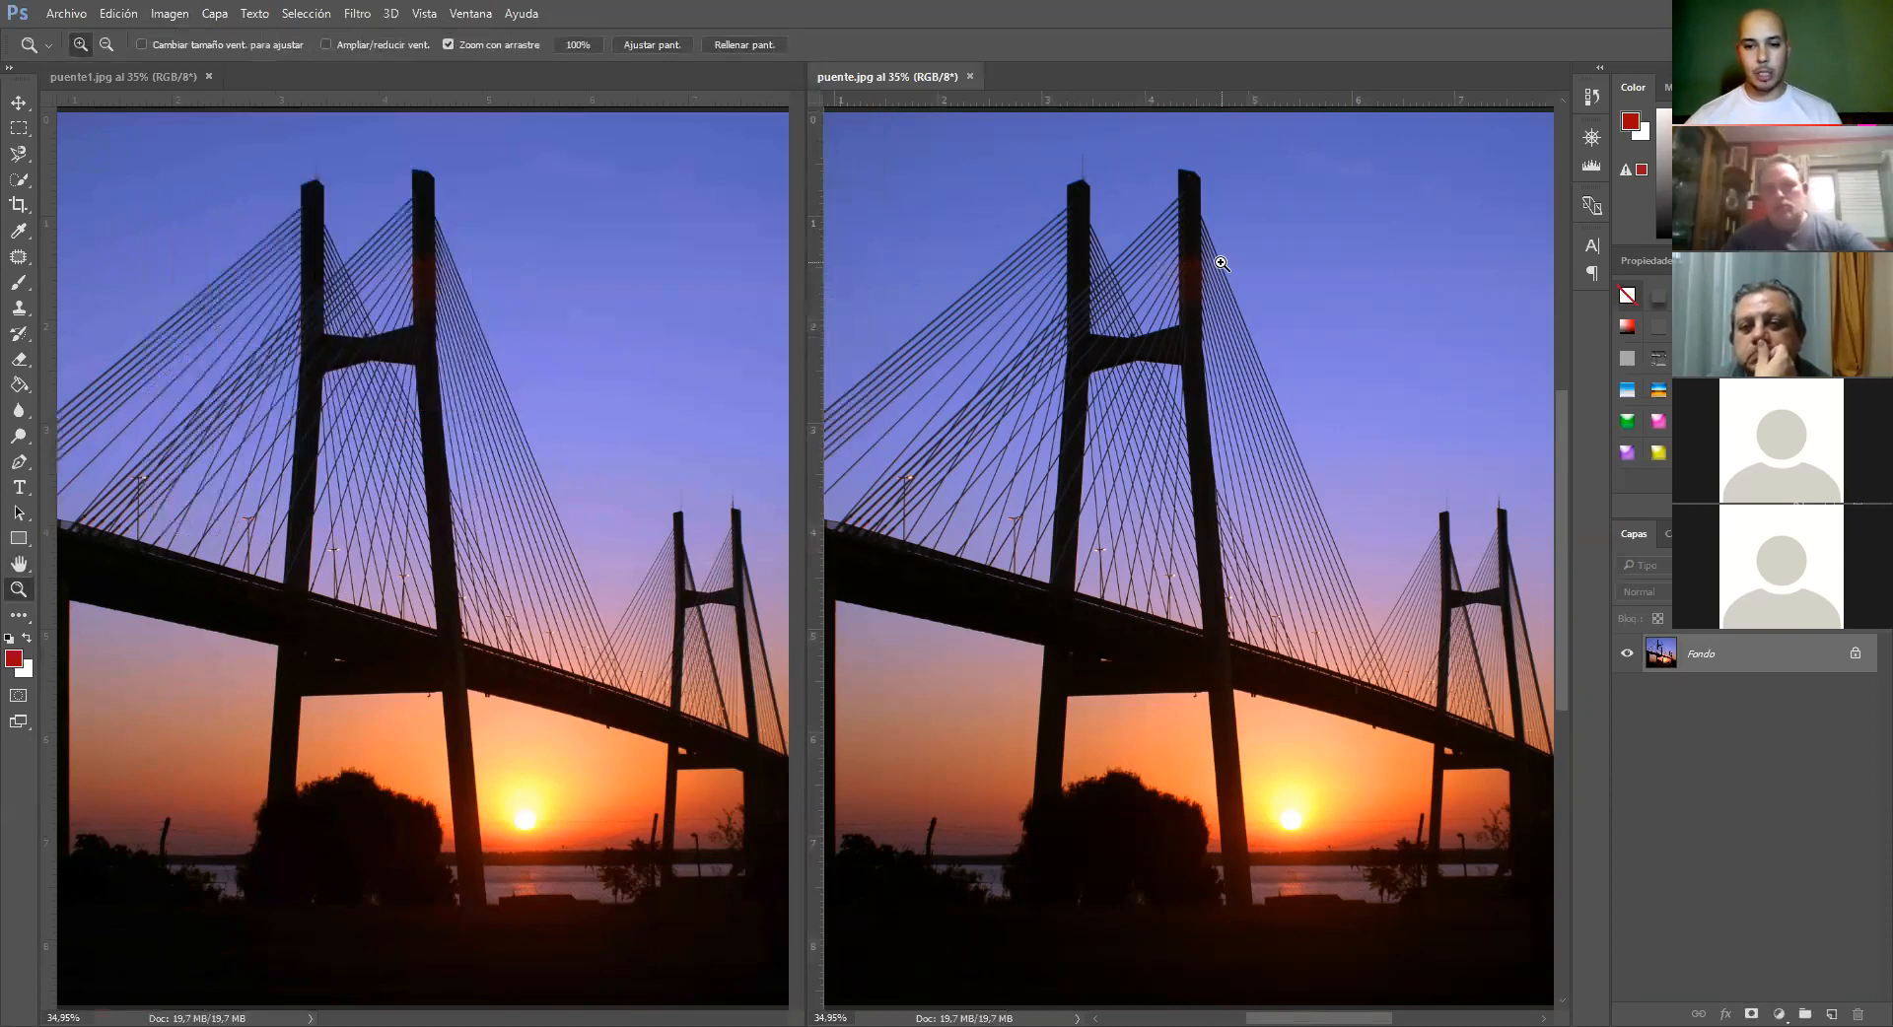
Apply Auto Tone to puente1.jpg and check the edit in its history
click(154, 78)
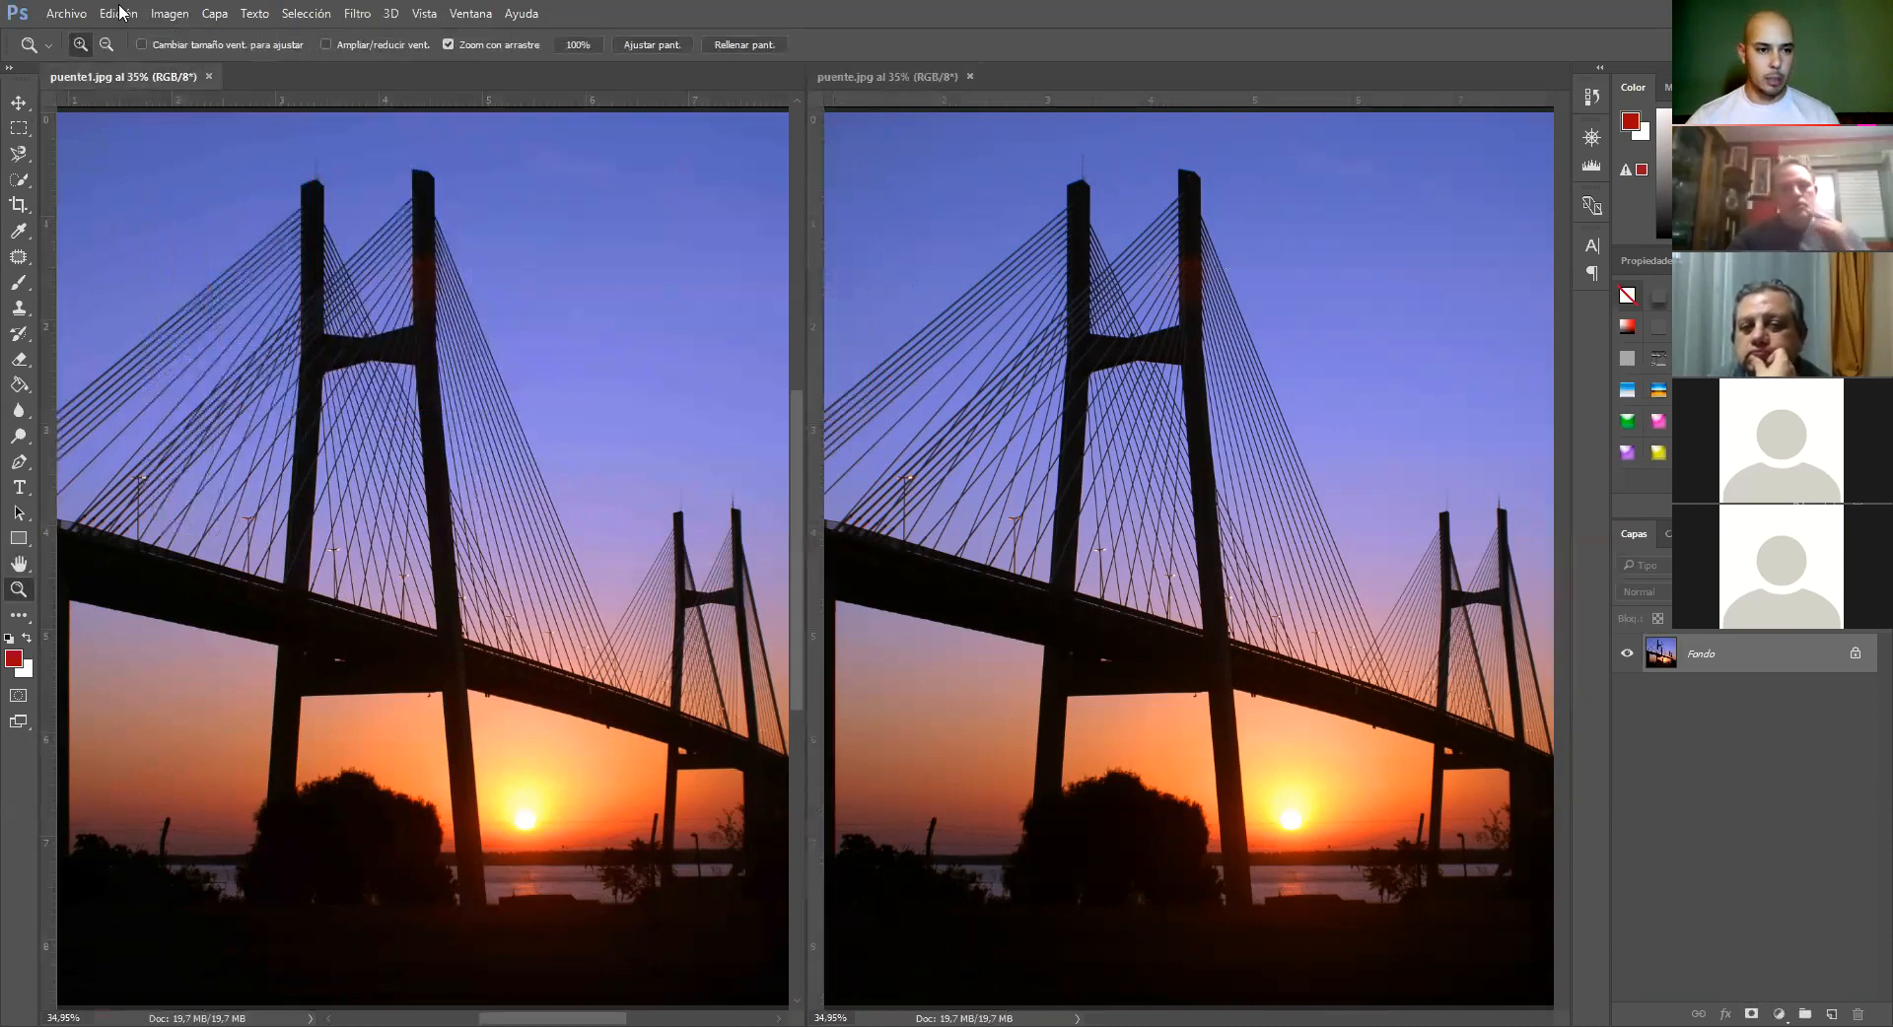
click(169, 13)
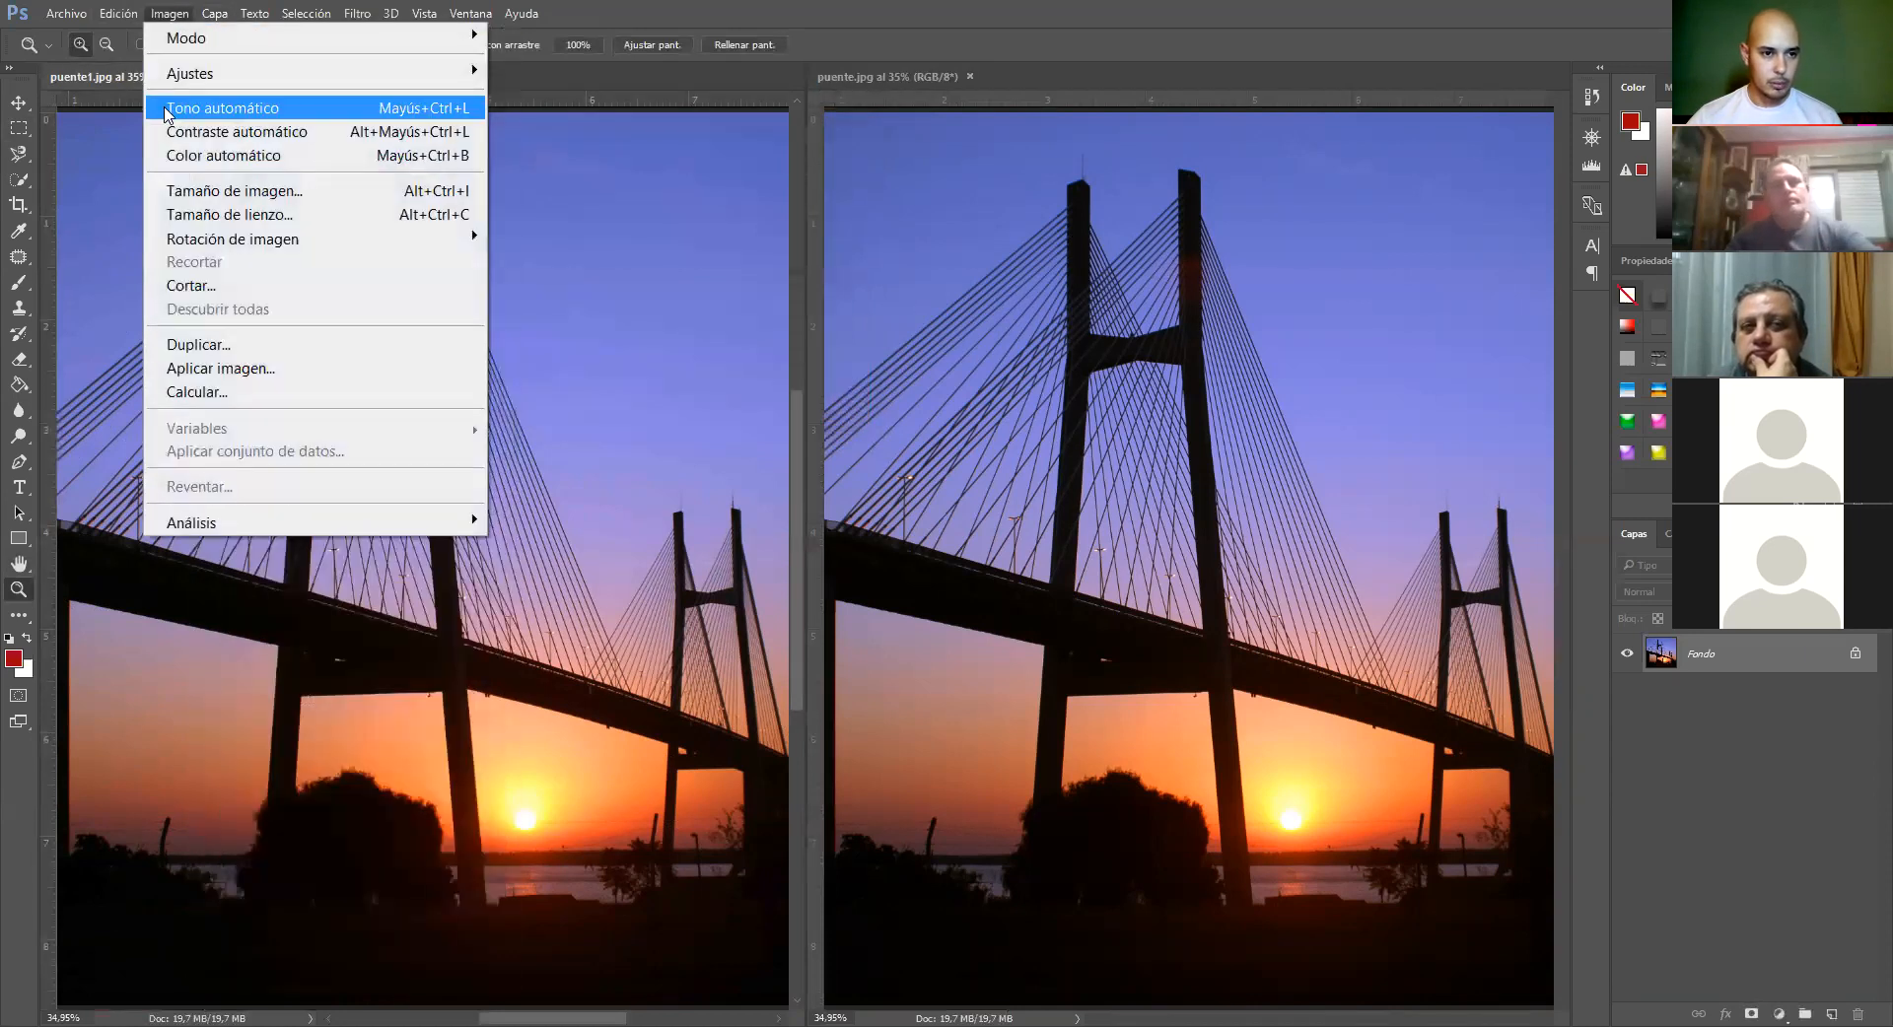
click(222, 107)
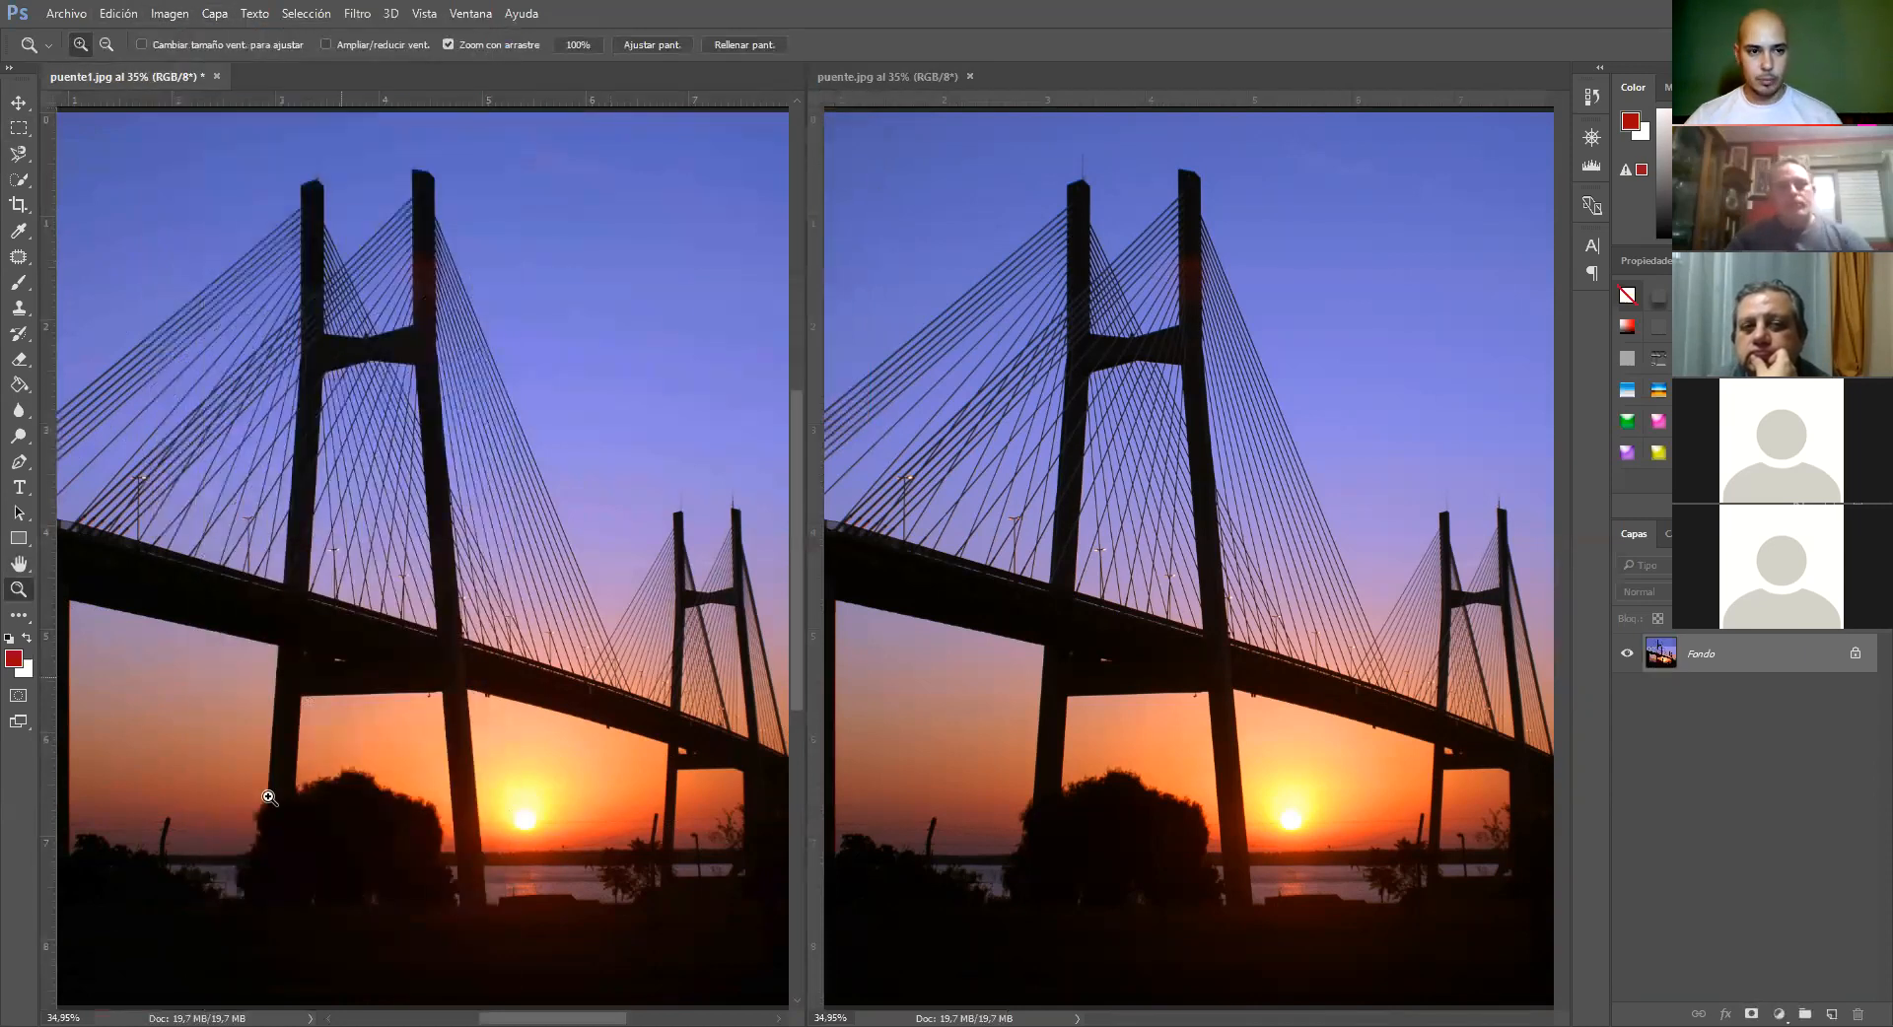
click(1592, 96)
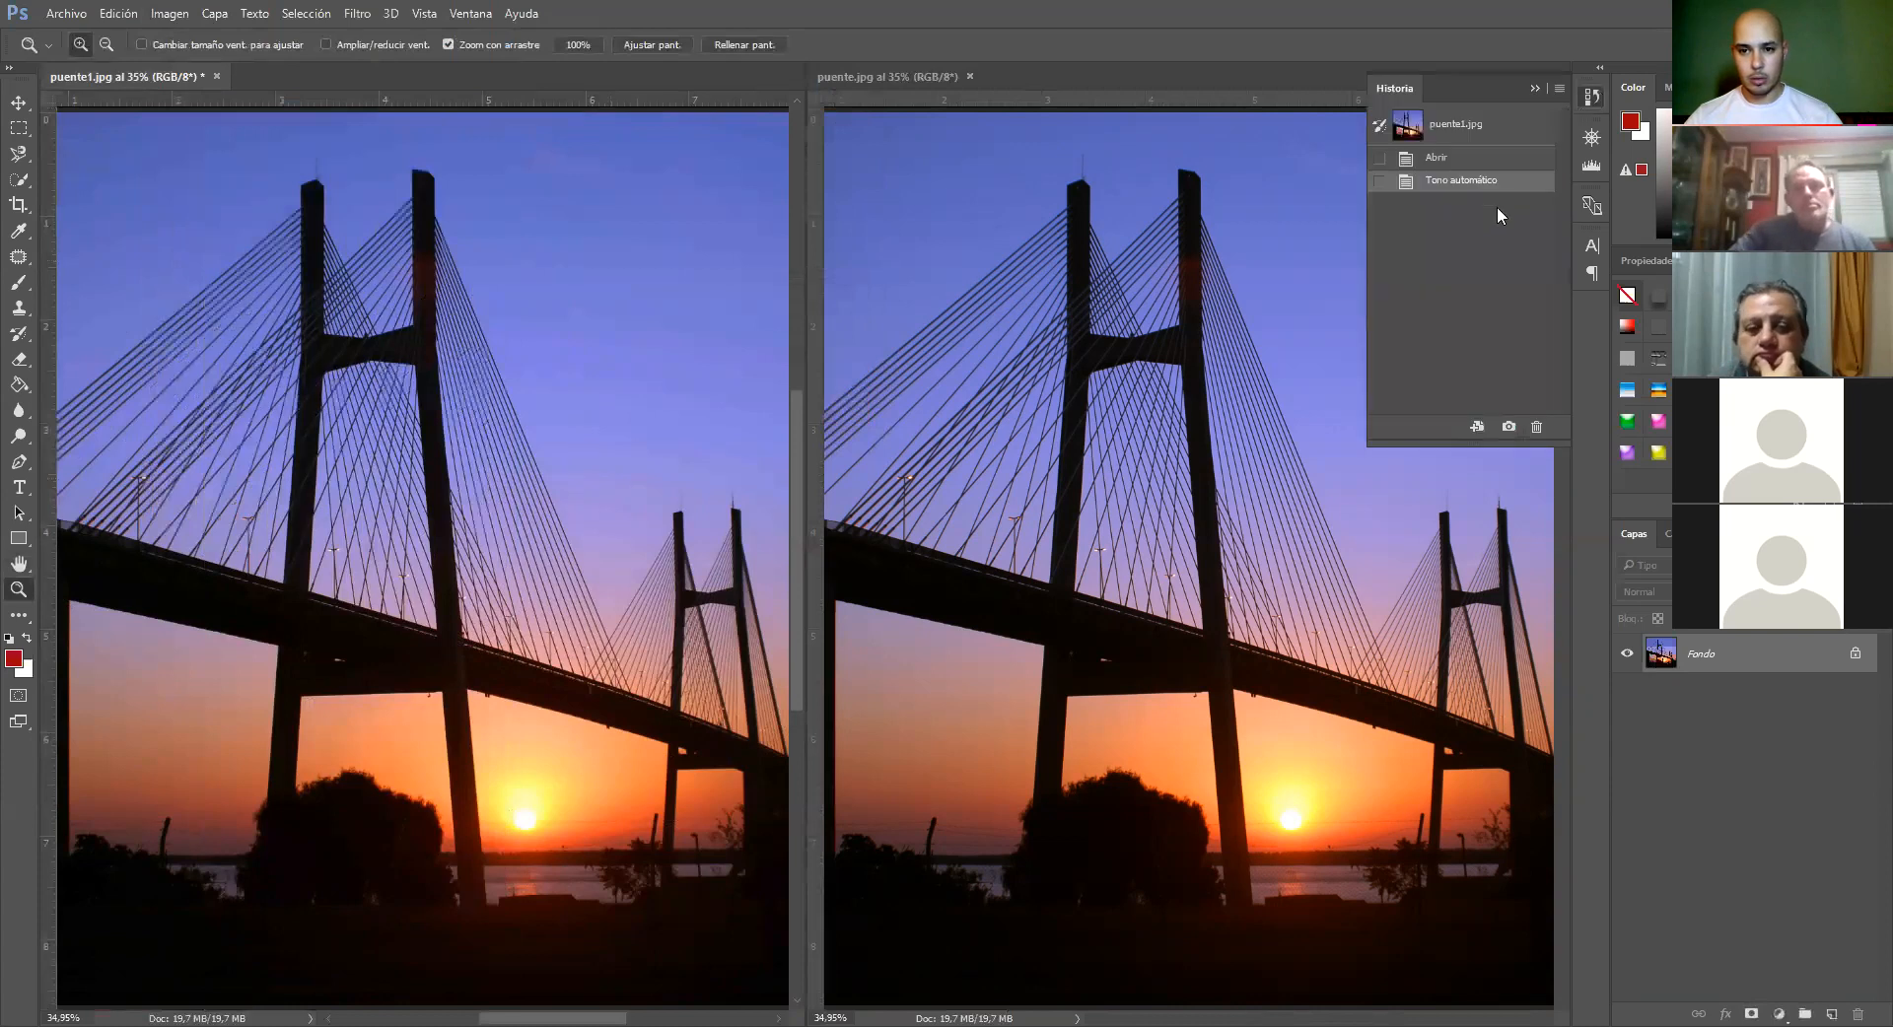
click(1535, 88)
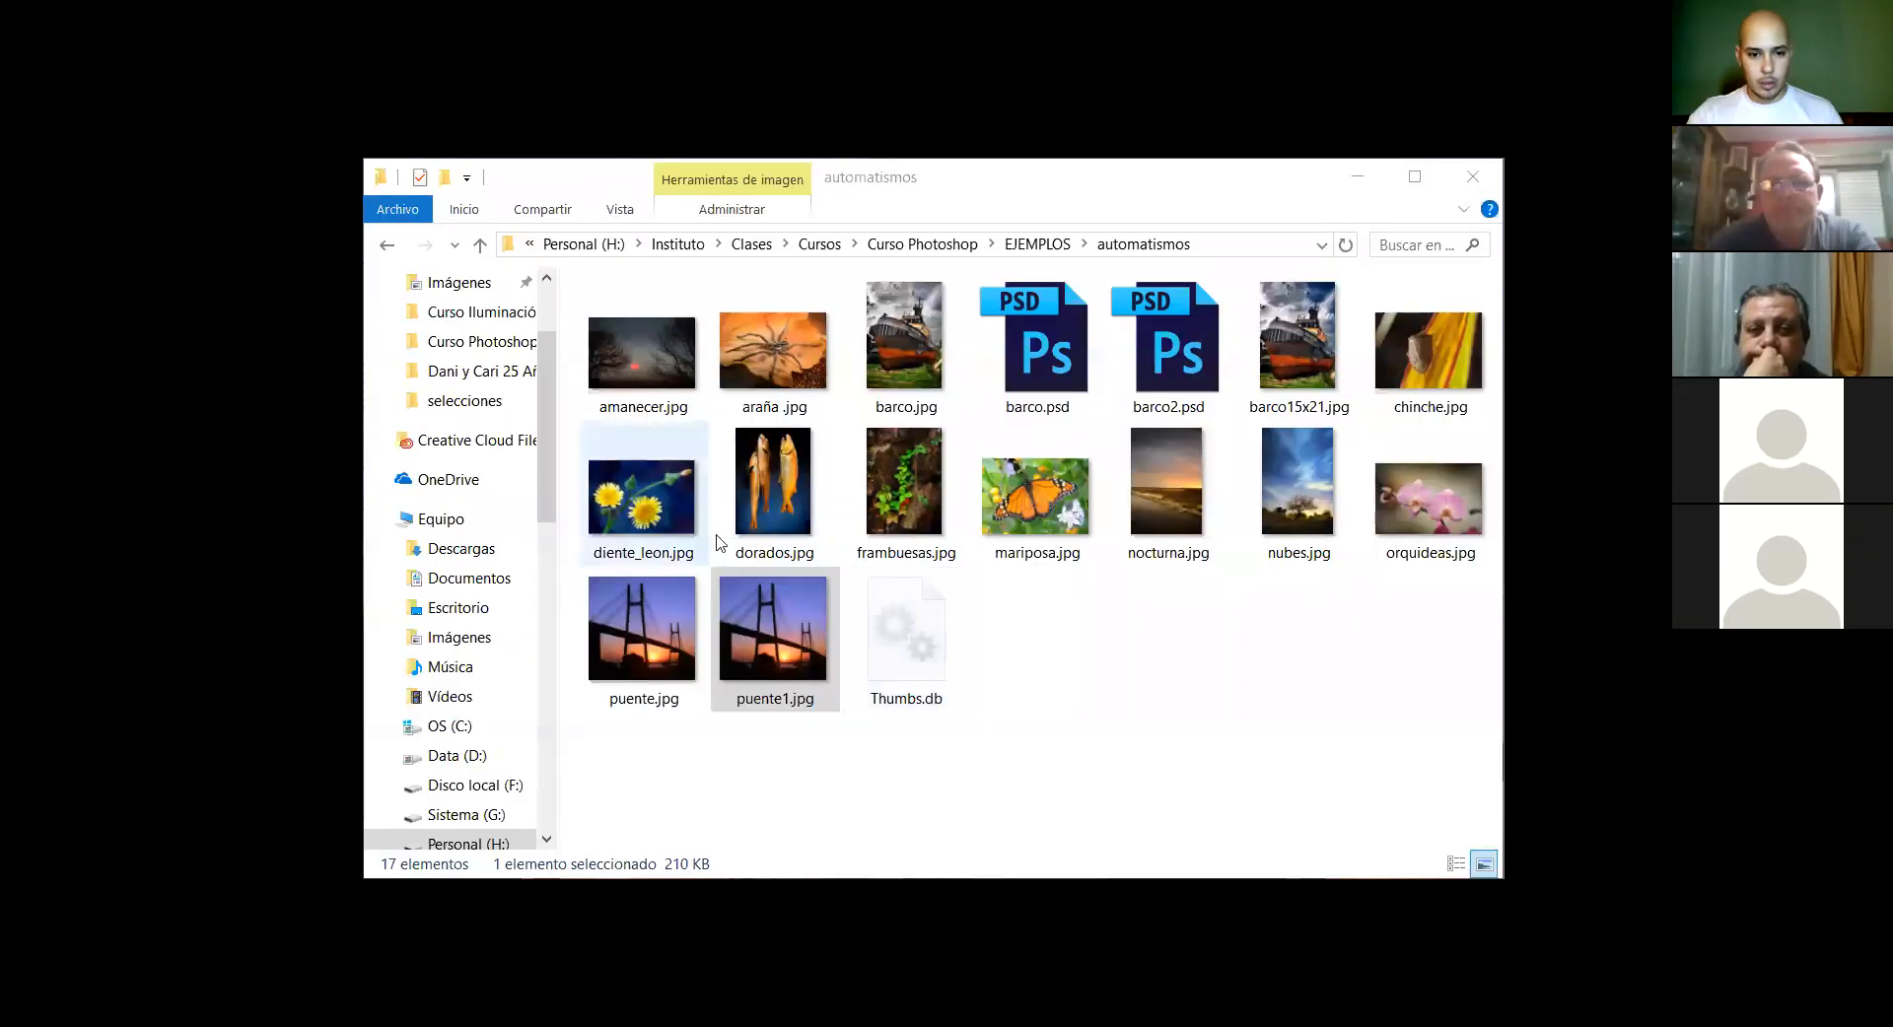
Switch to File Explorer and compare the file sizes of puente1.jpg and puente.jpg in the automatismos folder
click(1018, 183)
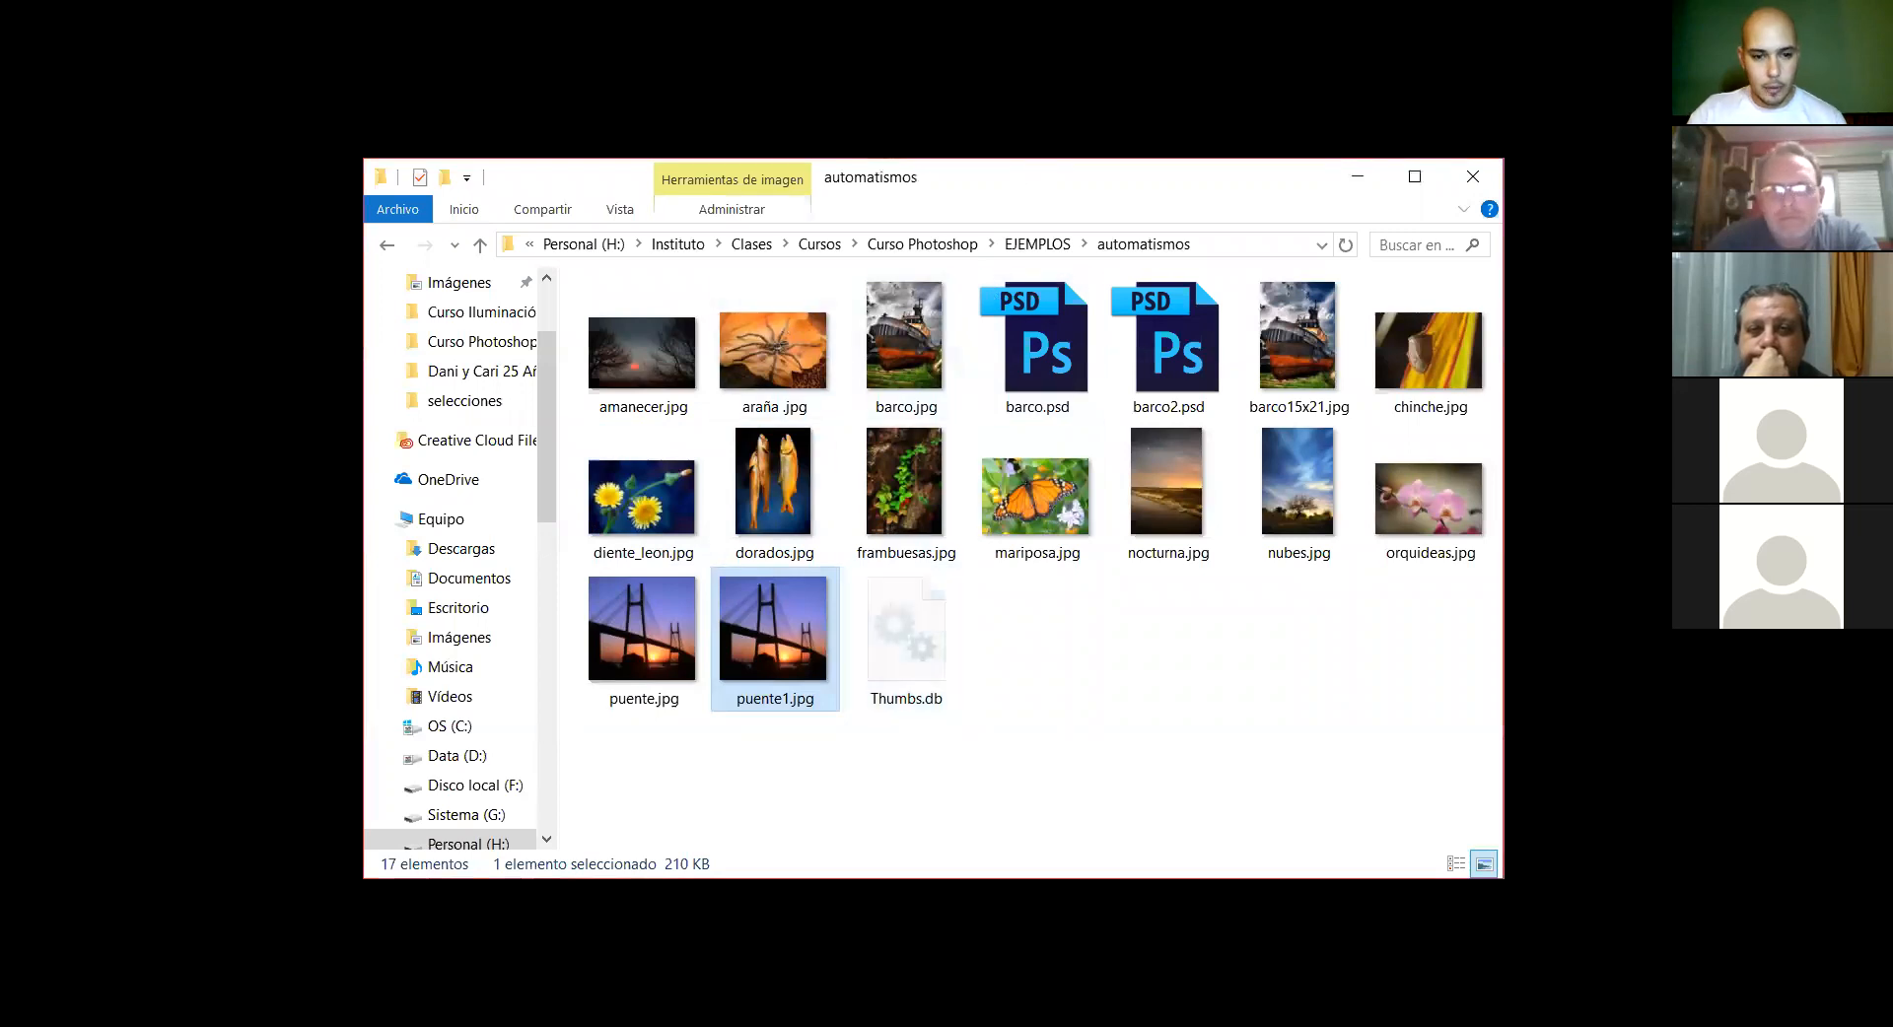
mouse_move(778, 710)
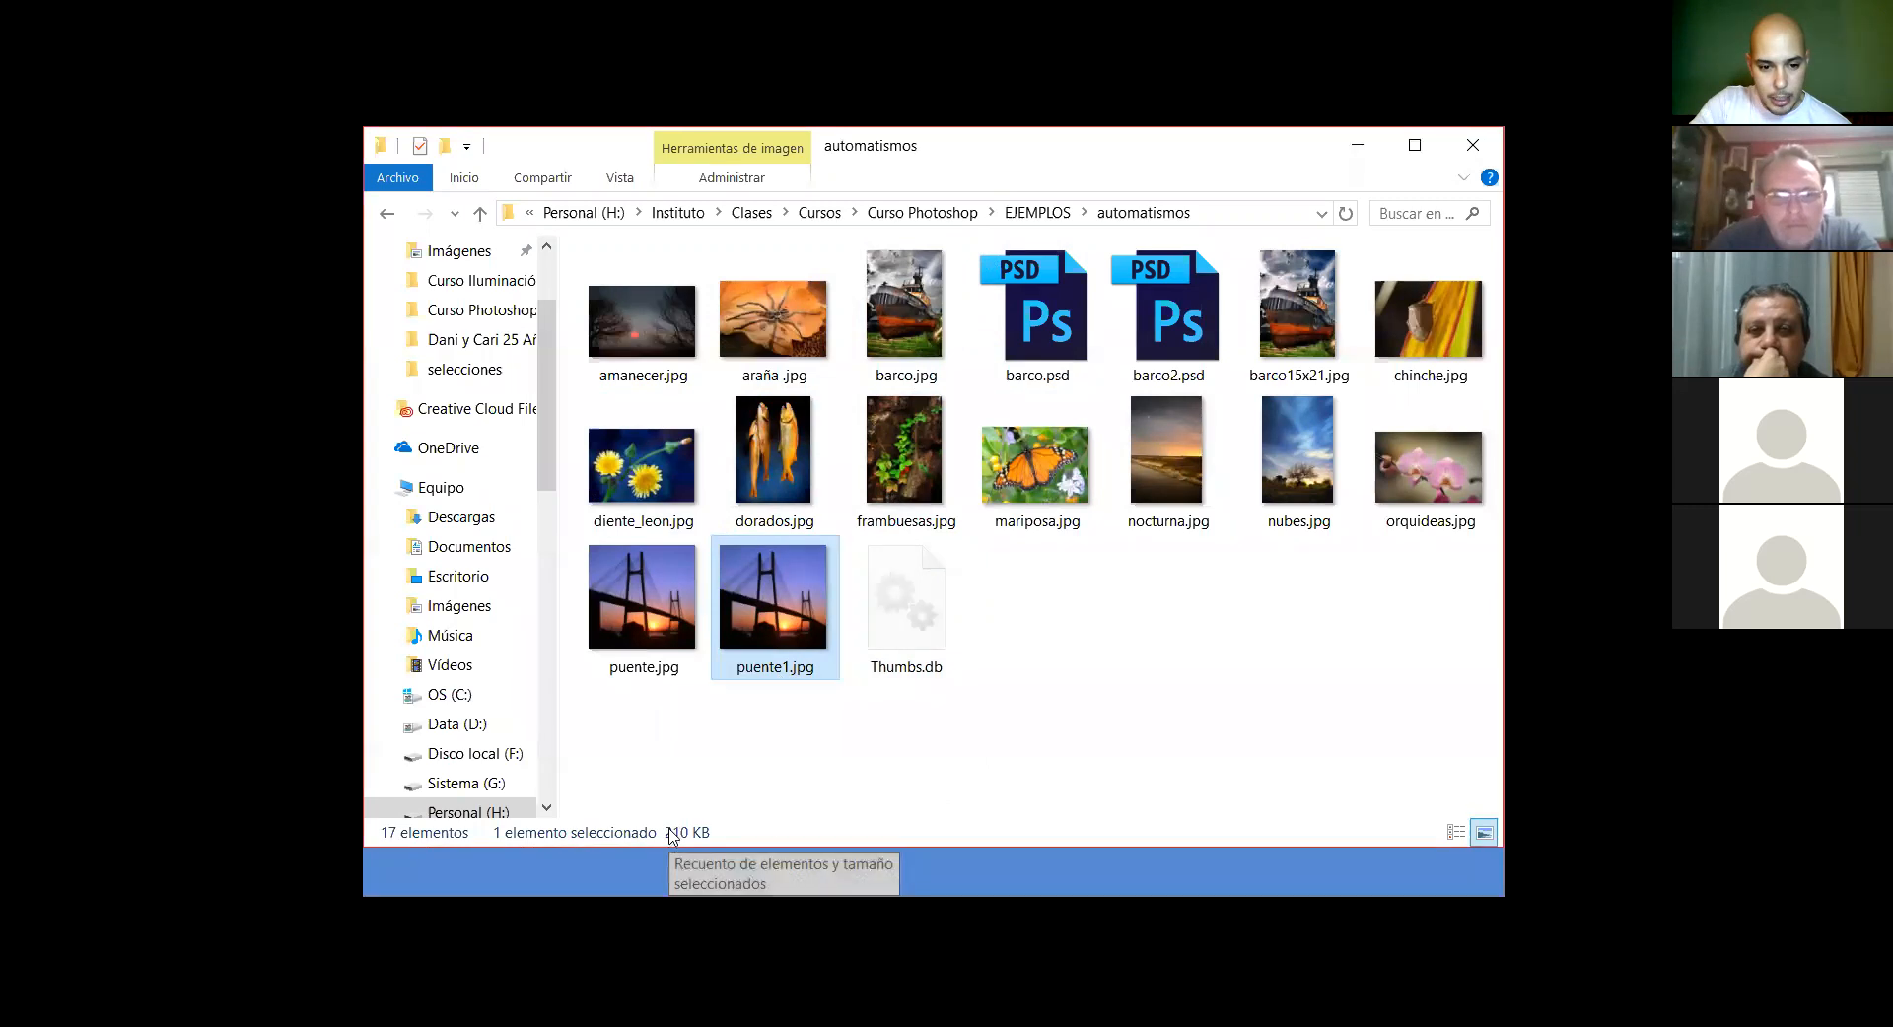
click(625, 648)
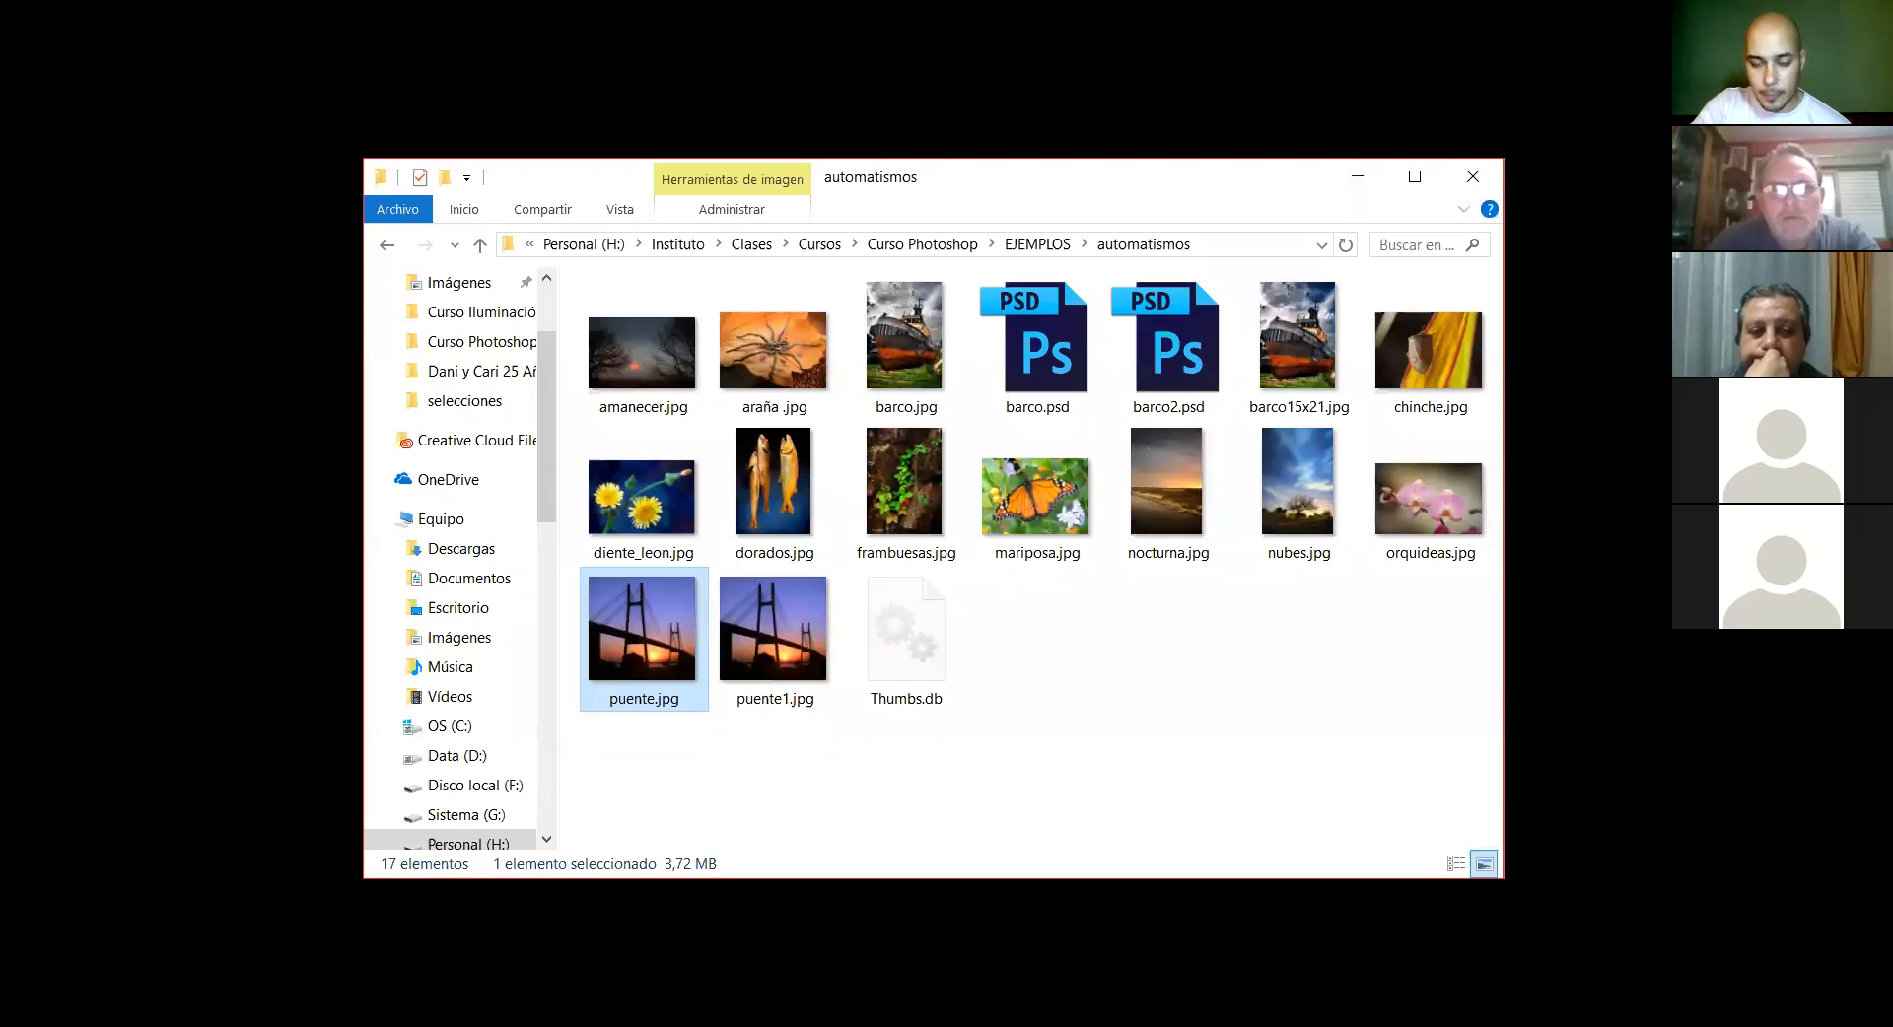
click(759, 617)
click(678, 618)
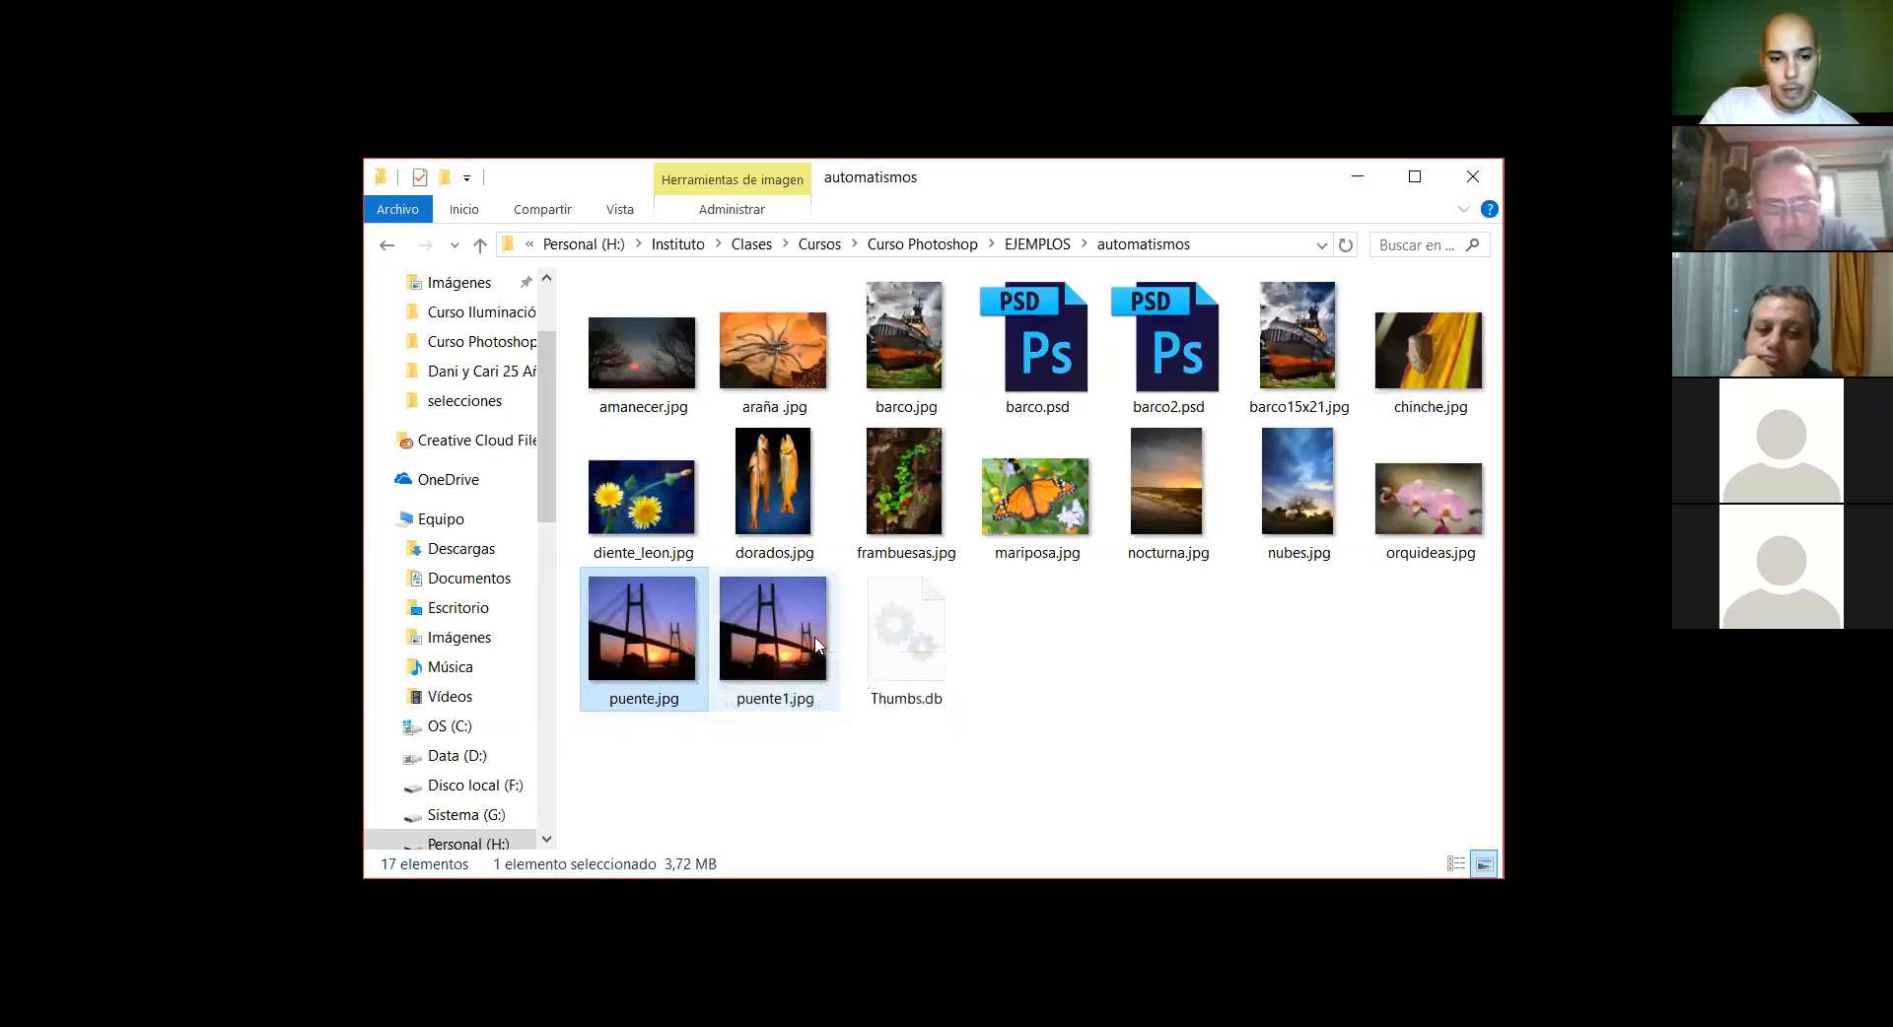
click(815, 654)
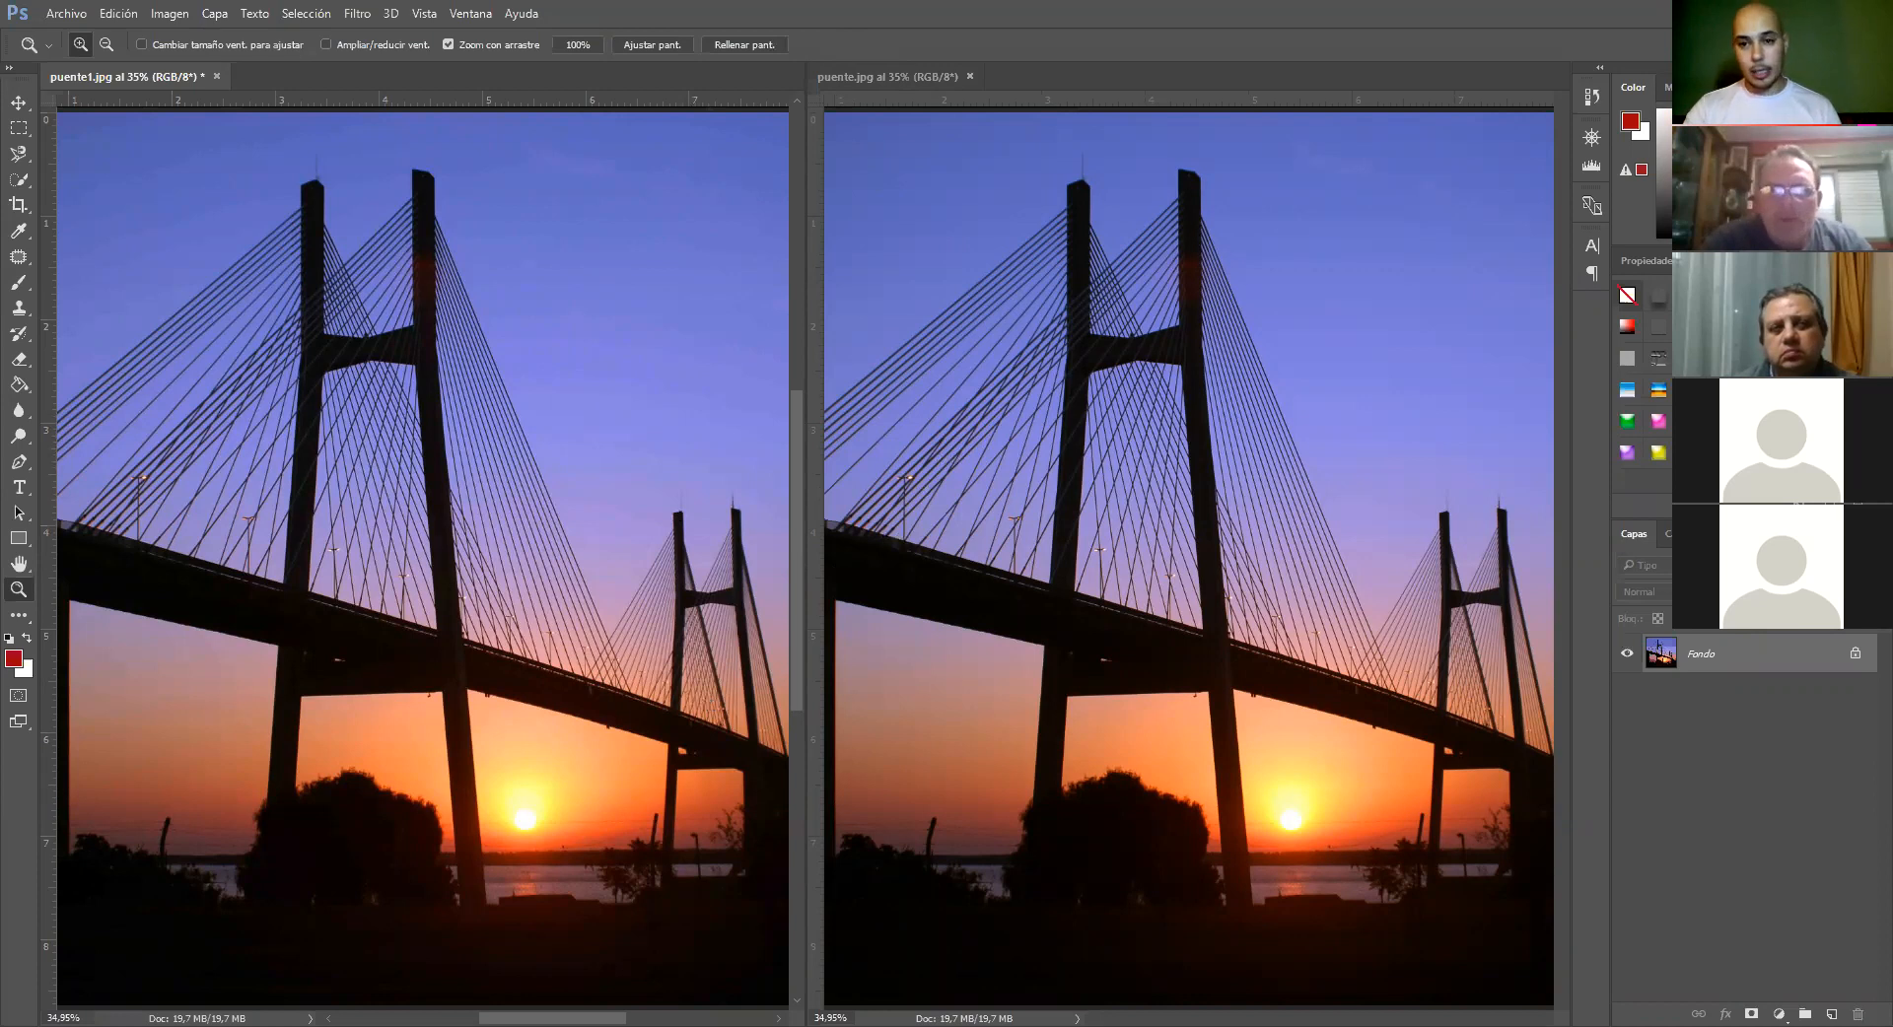
View puente.jpg and puente1.jpg at 100% and compare the sky beside the bridge towers
click(1419, 795)
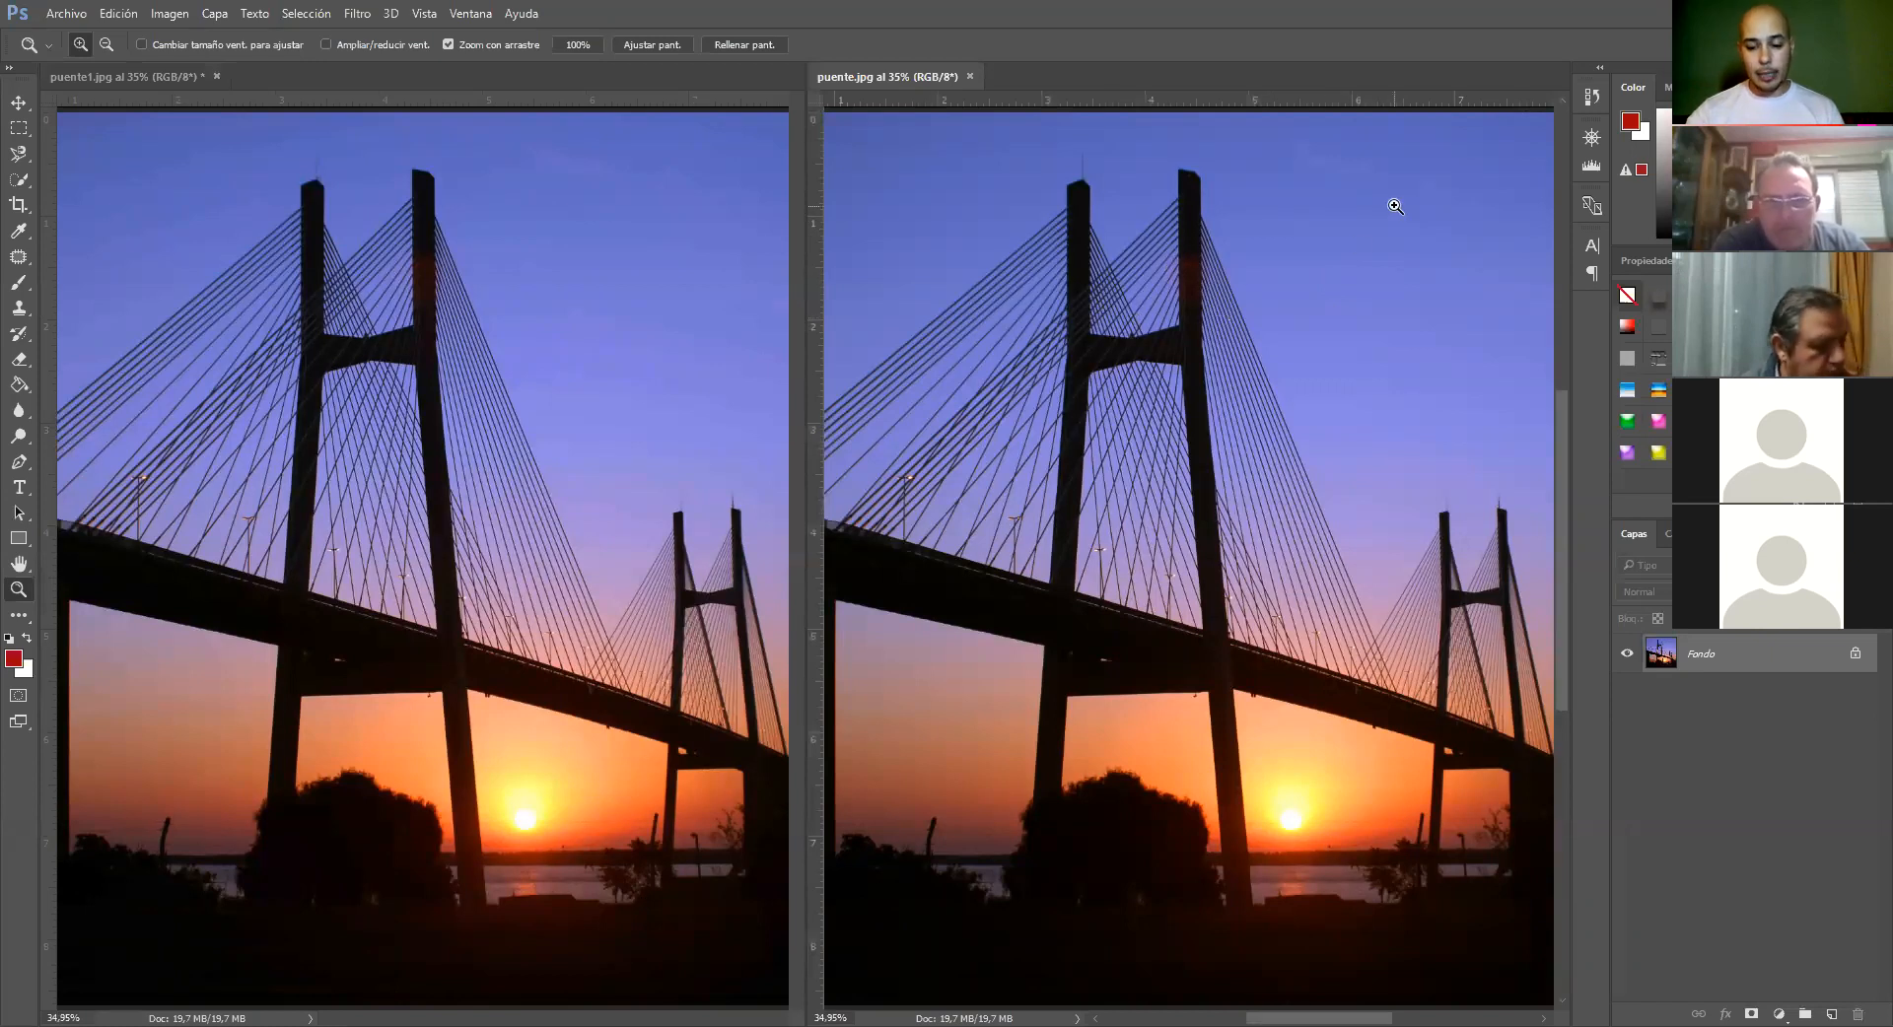
key(ctrl+1)
drag(1362, 191, 1061, 989)
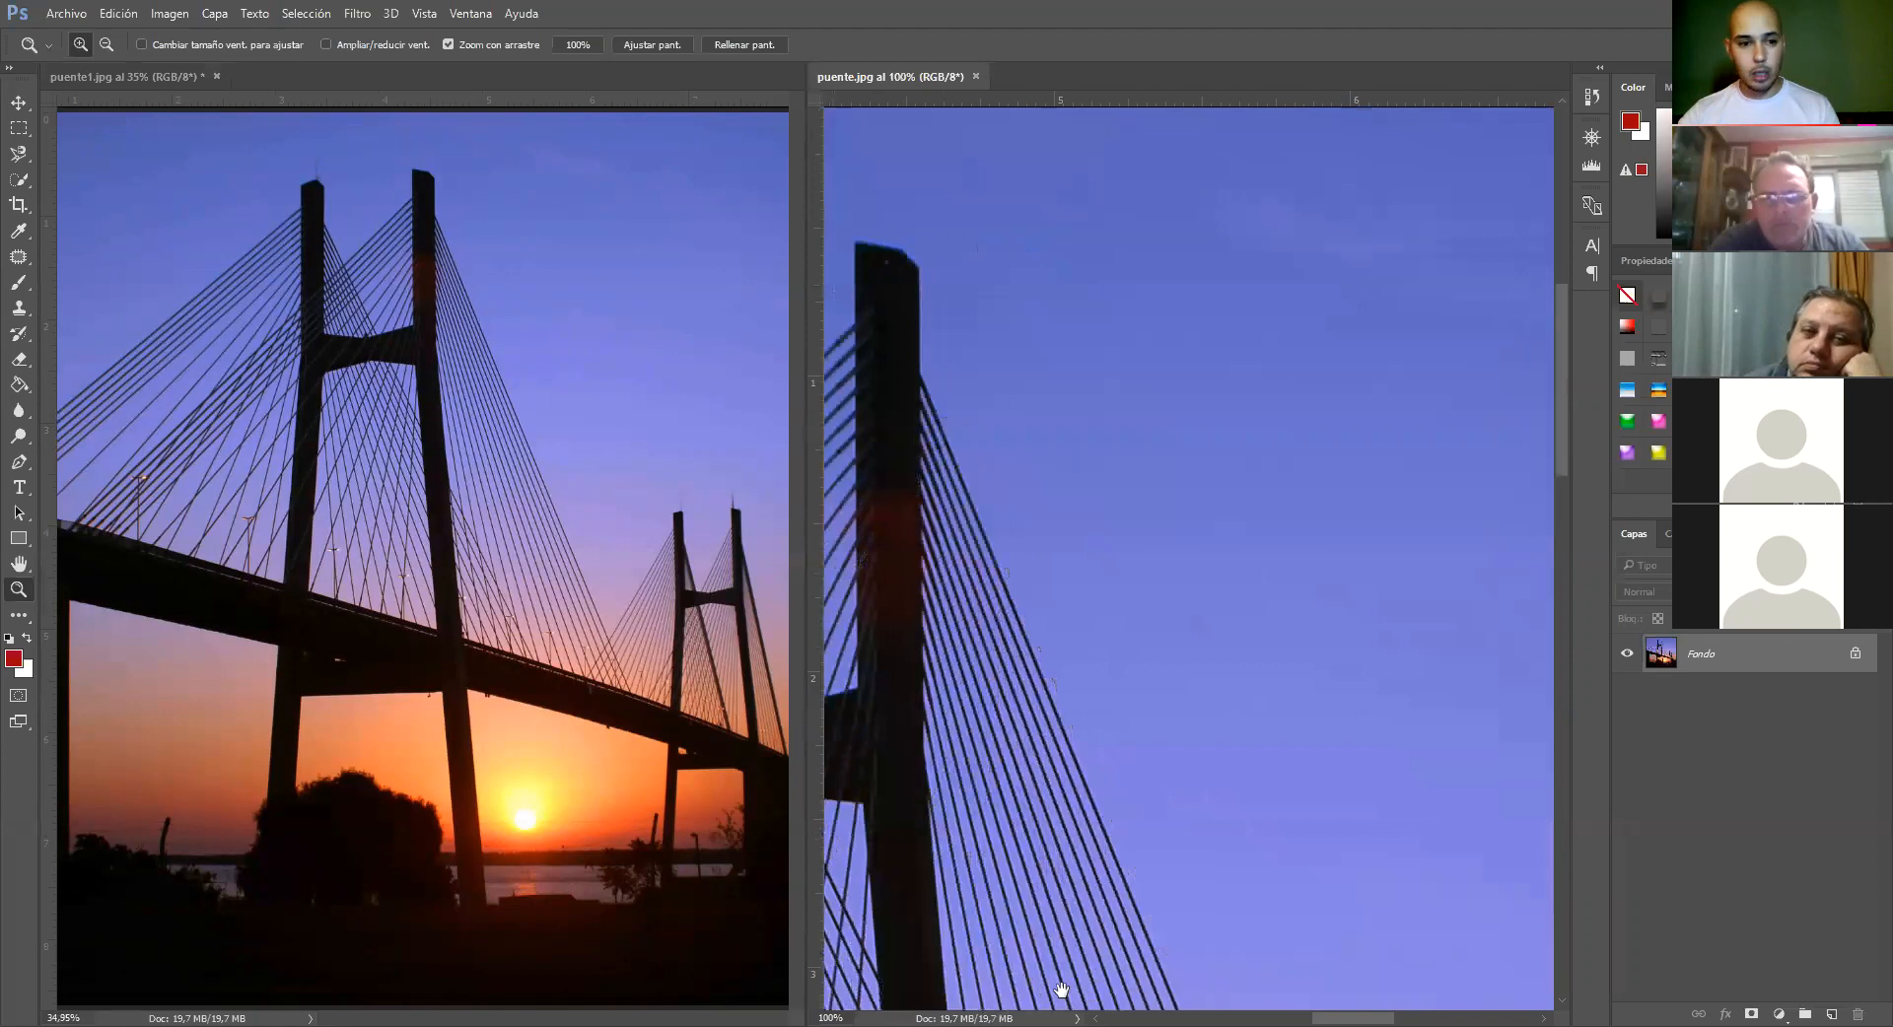
click(393, 355)
key(ctrl+1)
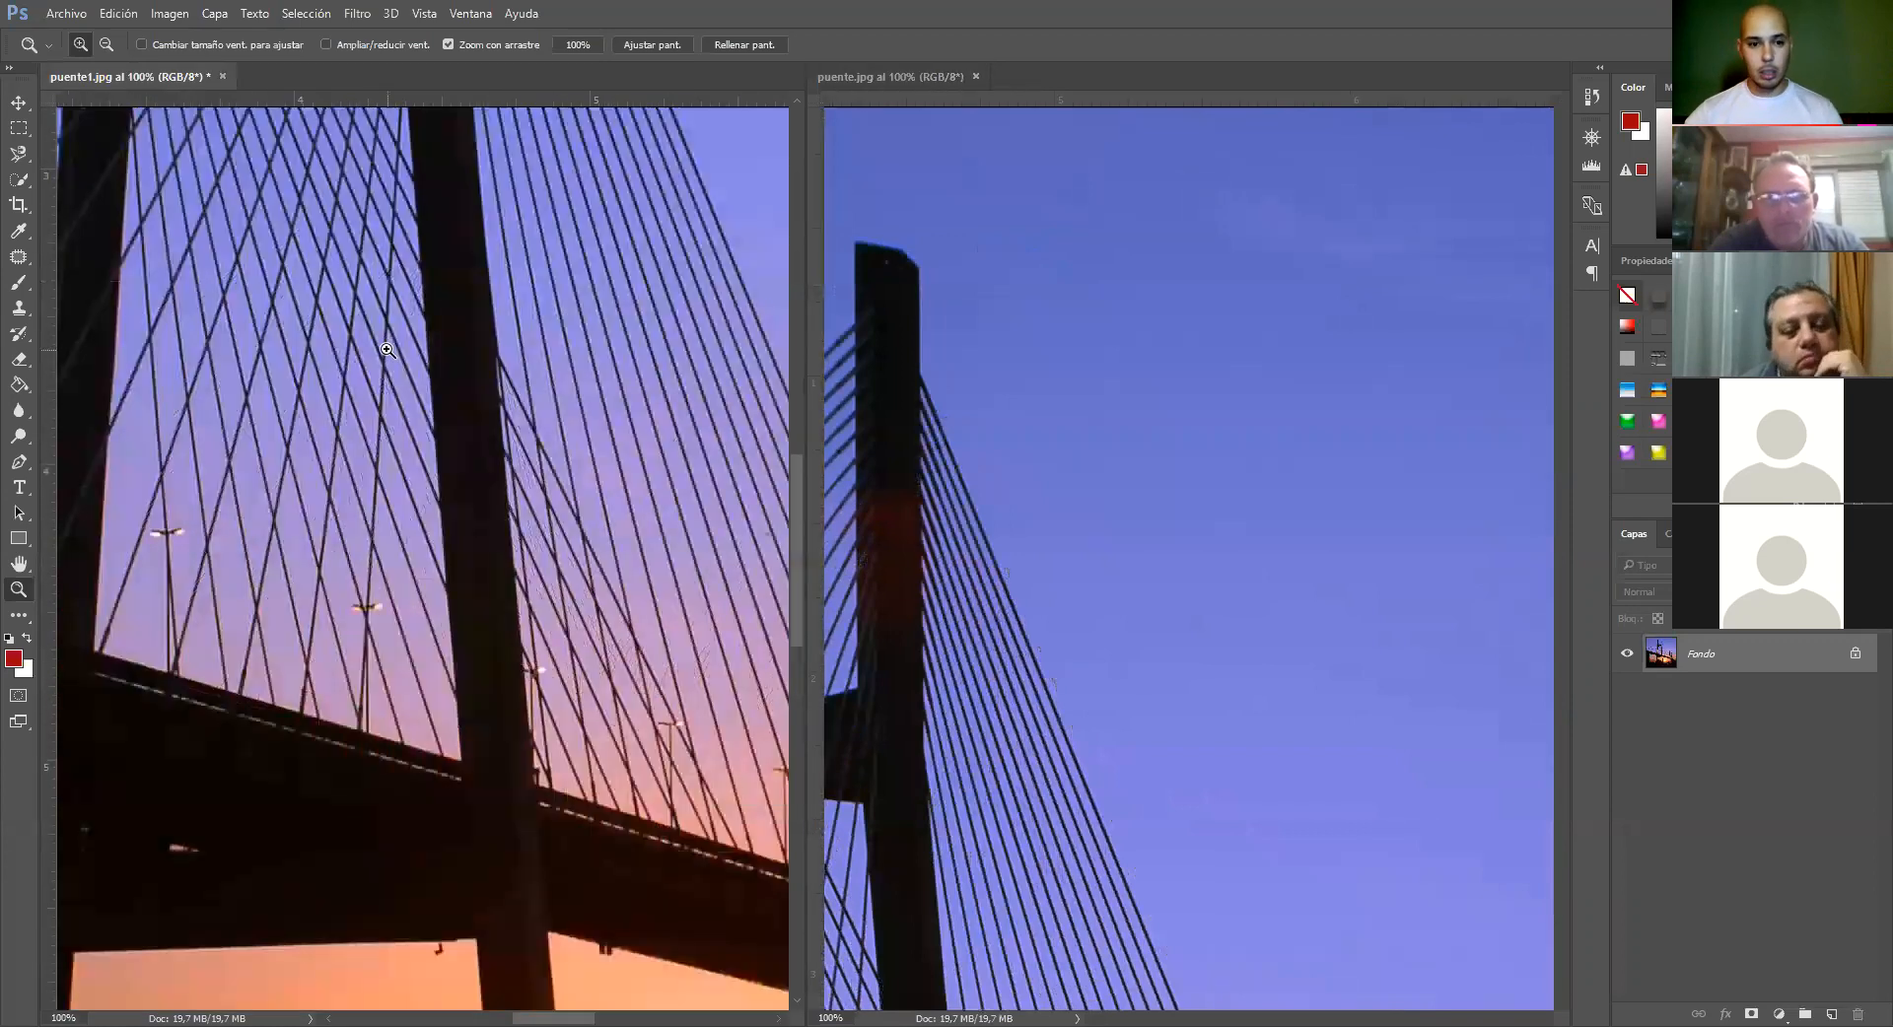
drag(490, 266, 334, 436)
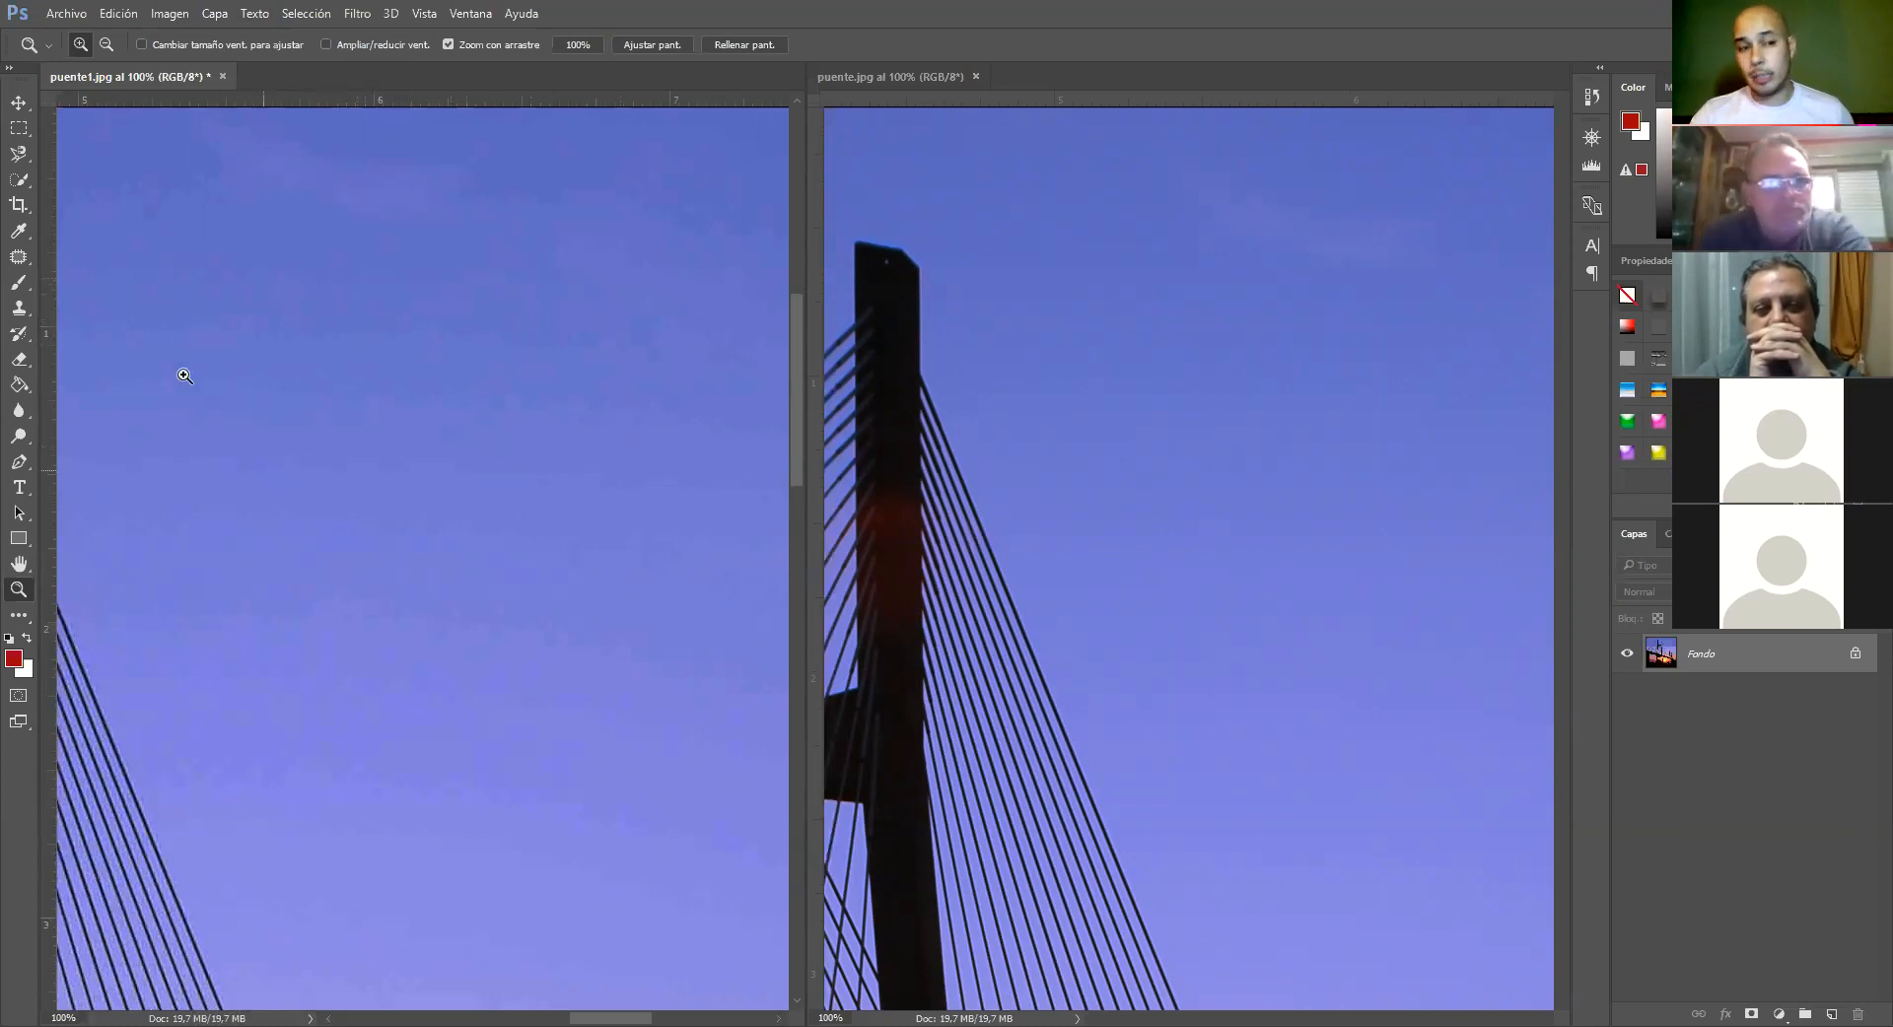
Inspect the sky in puente1.jpg up close, and compare the towers and cables of both photos at 66.7%
drag(246, 366, 275, 410)
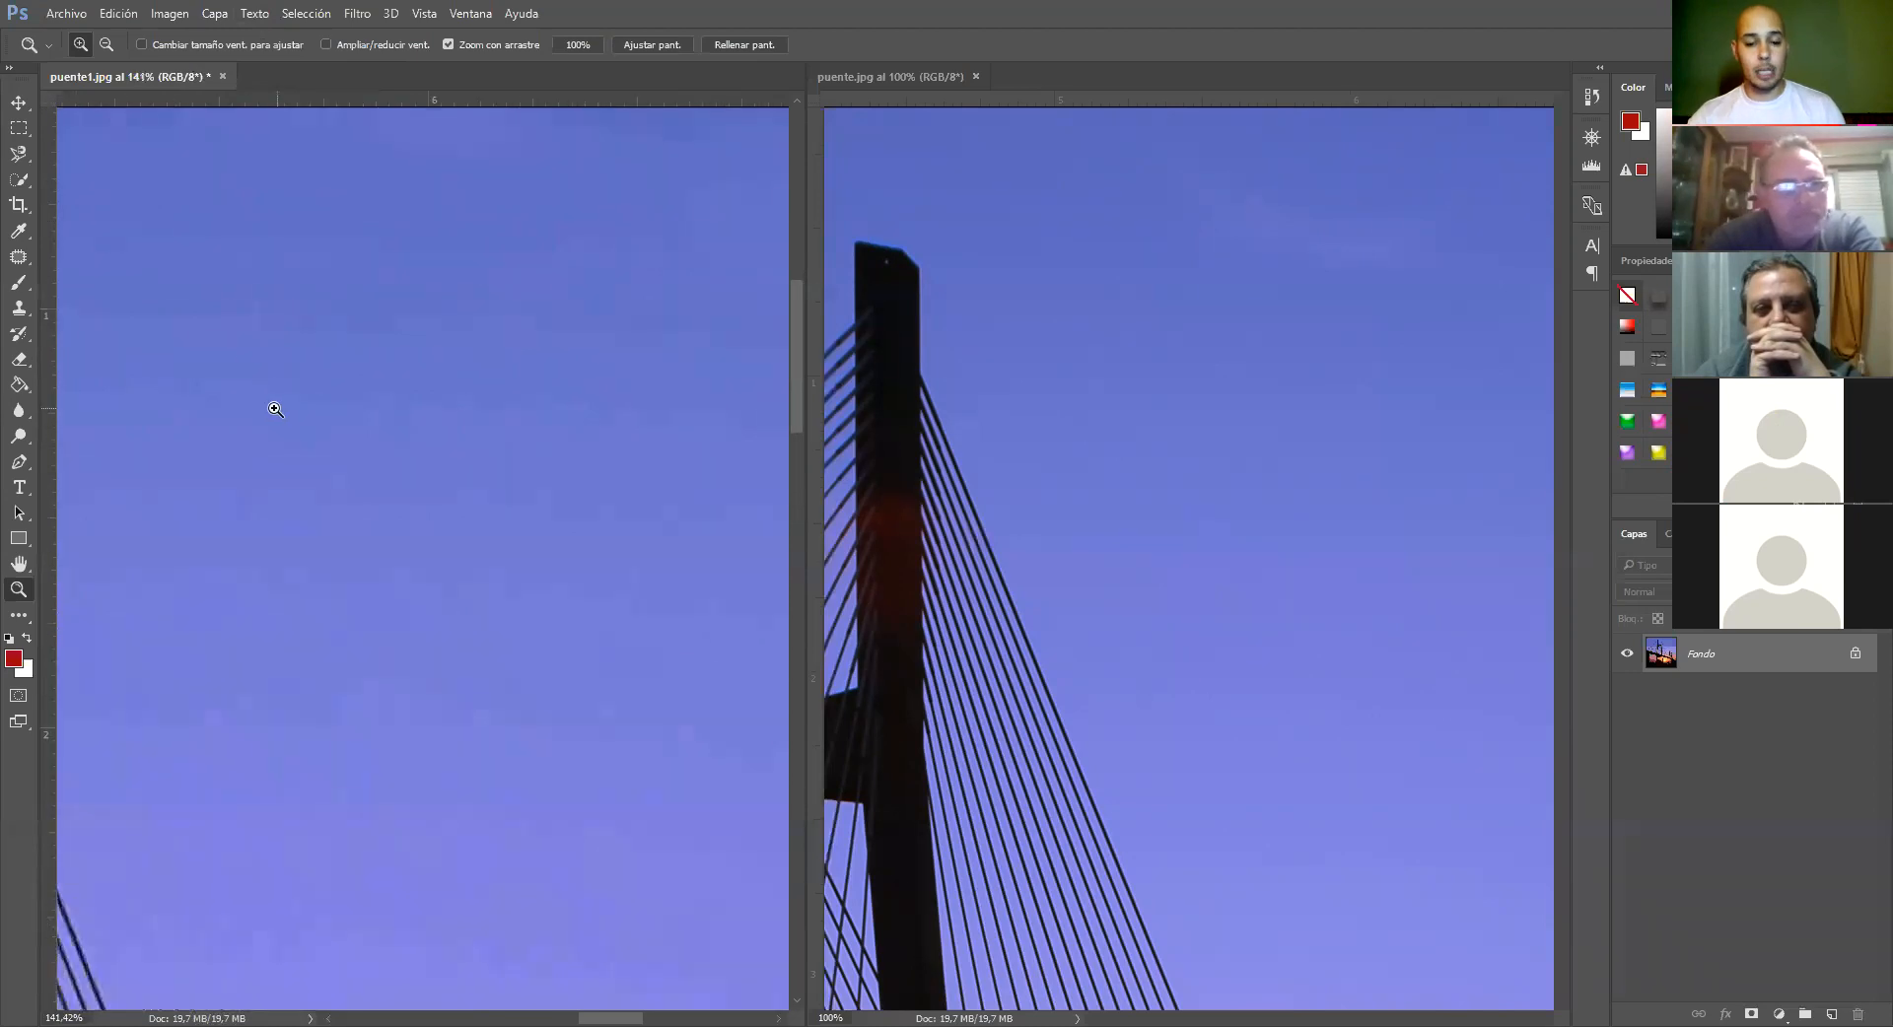
key(ctrl+minus)
key(ctrl+minus)
drag(257, 438, 689, 287)
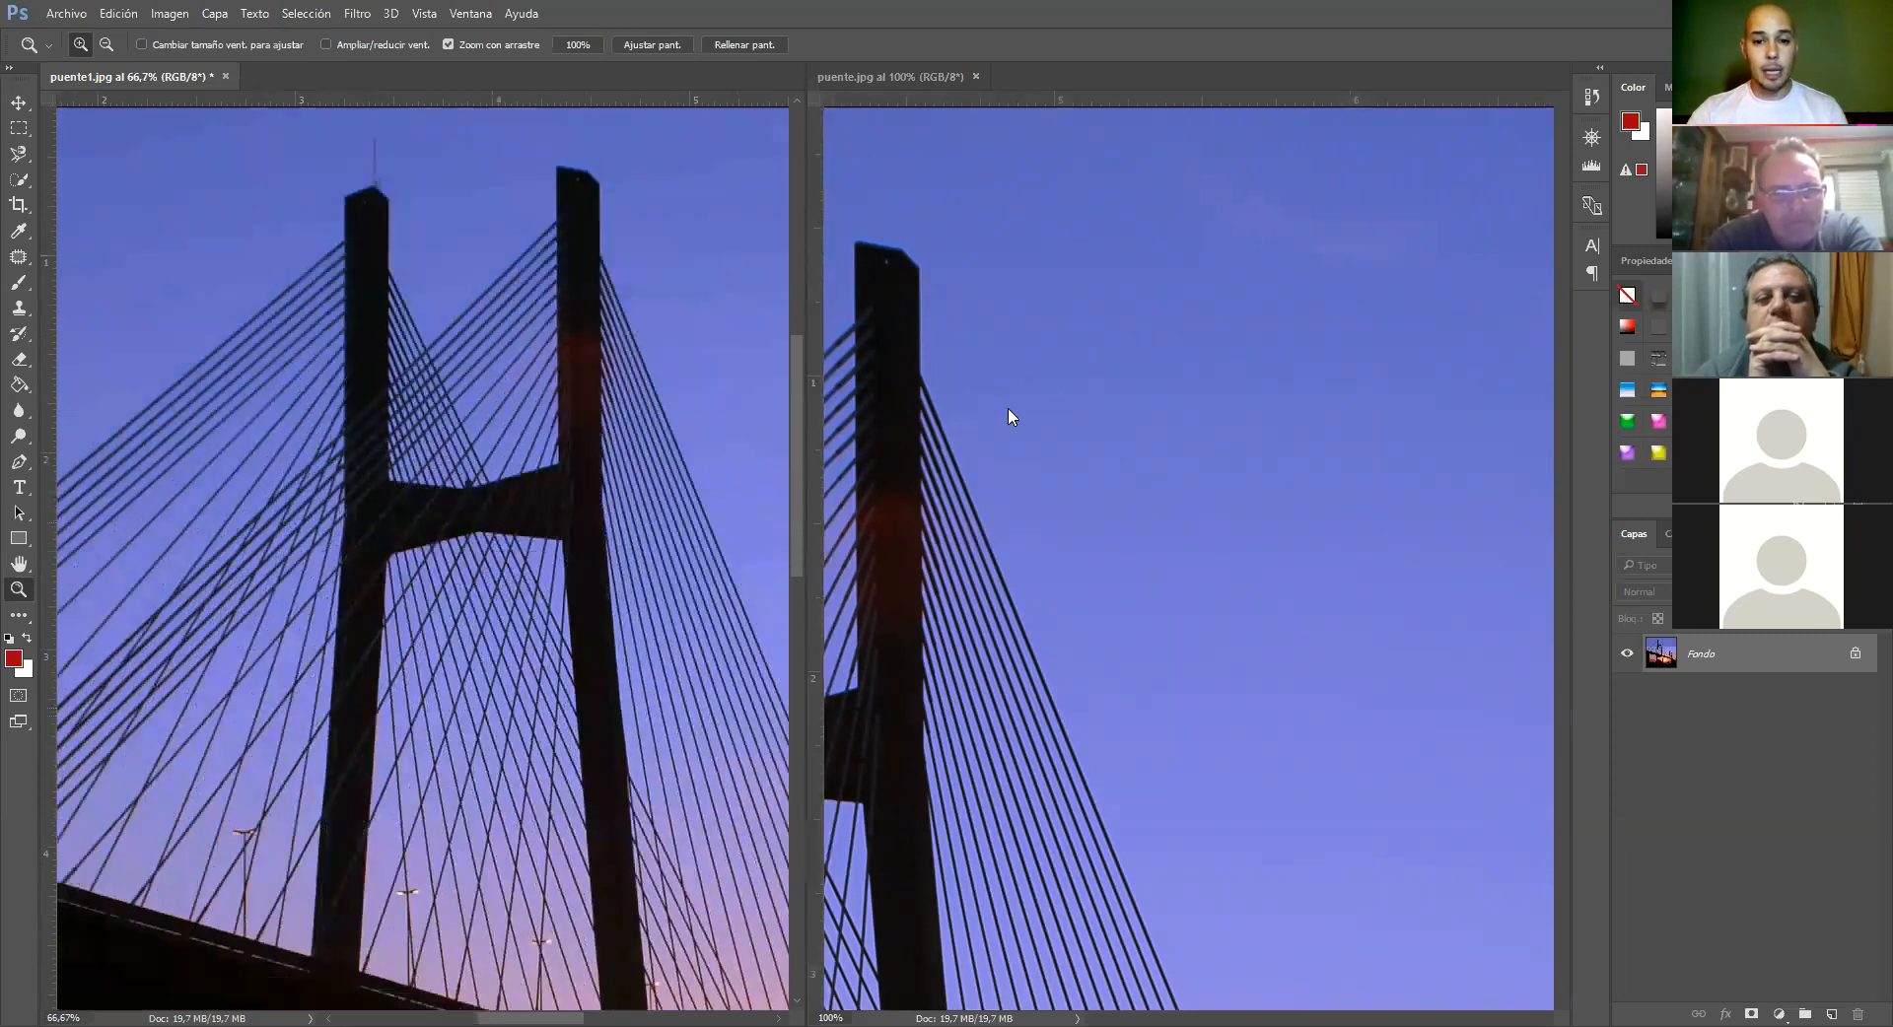
click(1144, 366)
drag(1022, 379, 1499, 203)
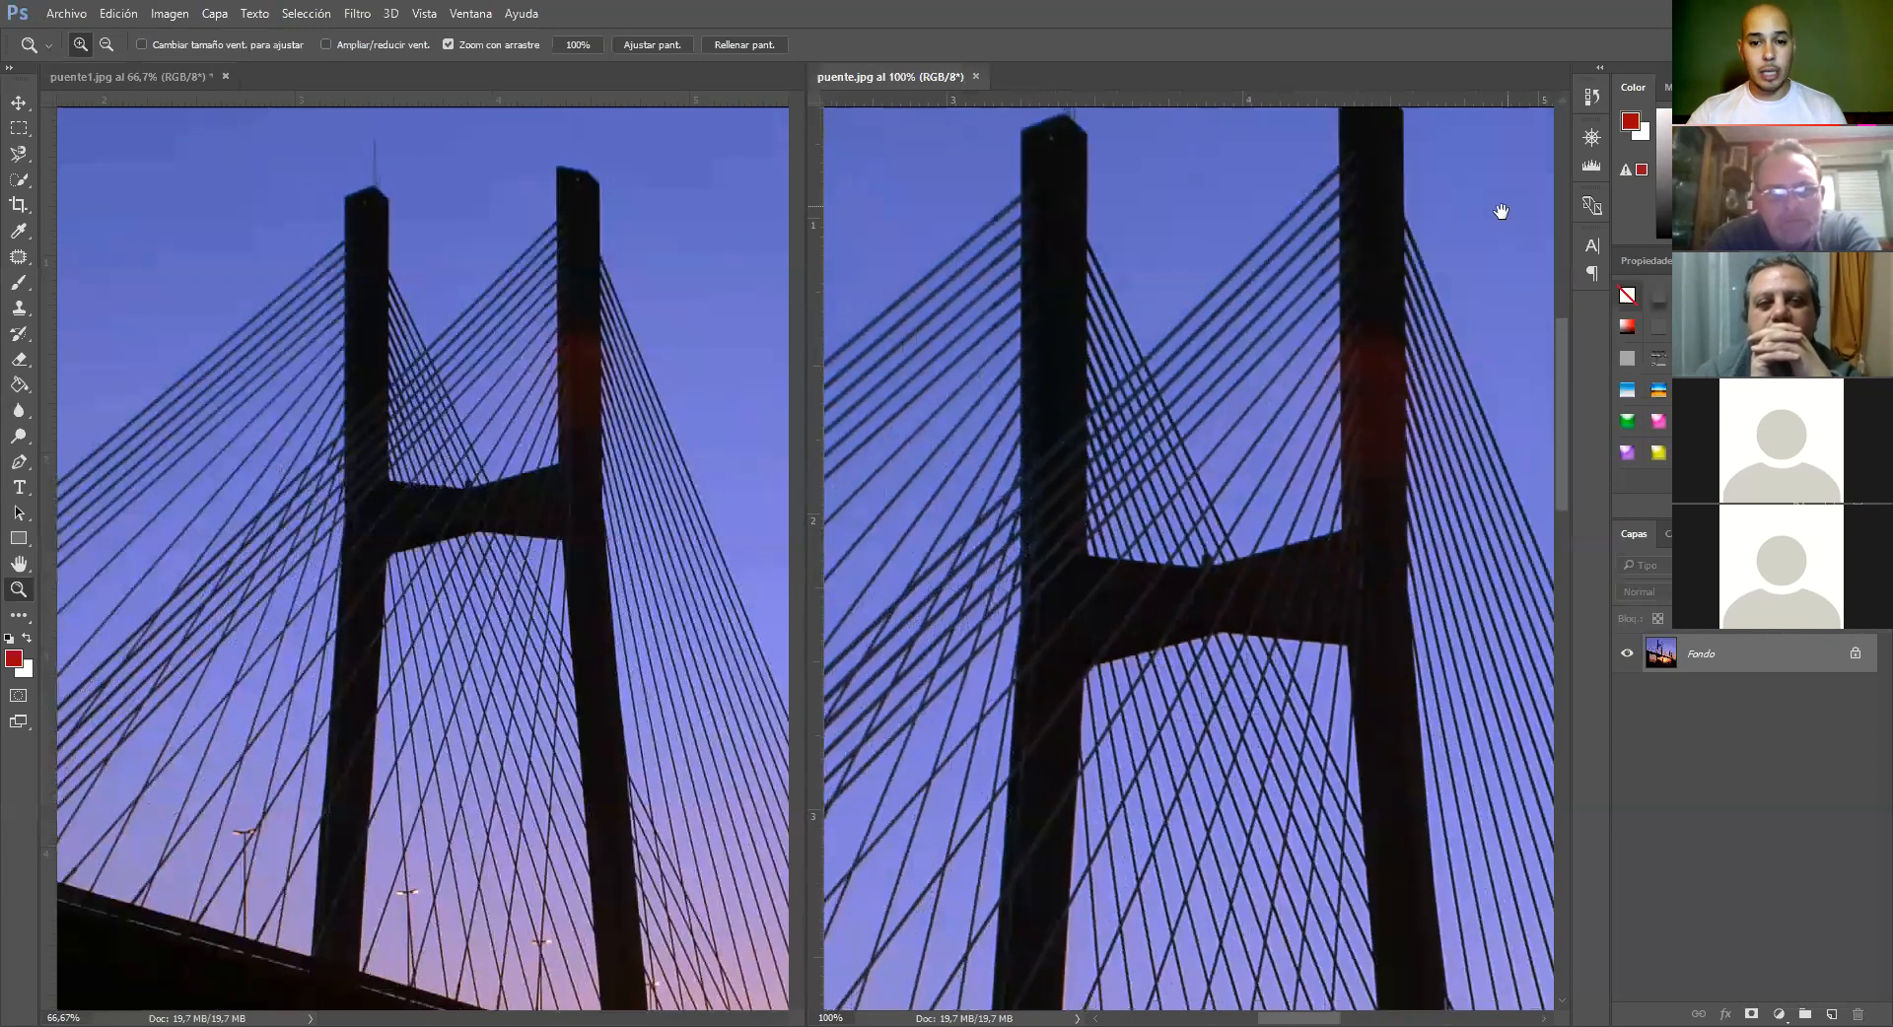
key(ctrl+minus)
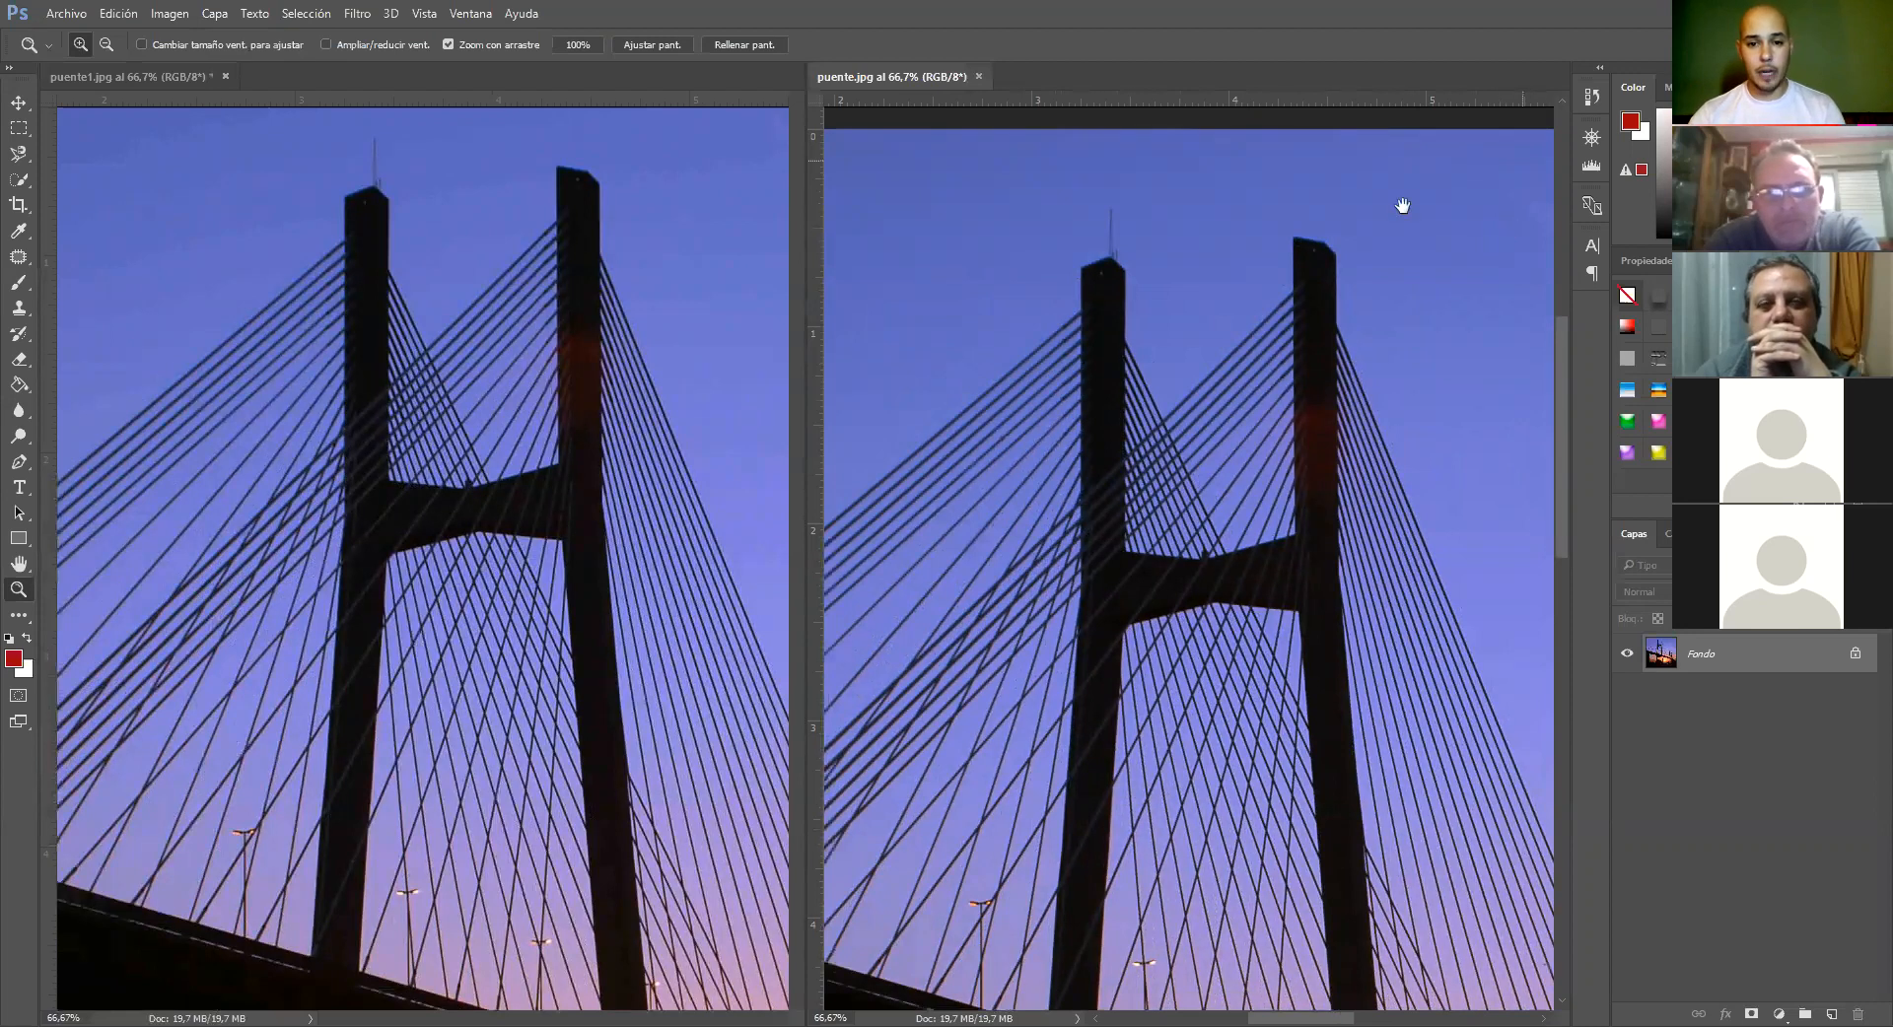
drag(1077, 435, 1204, 202)
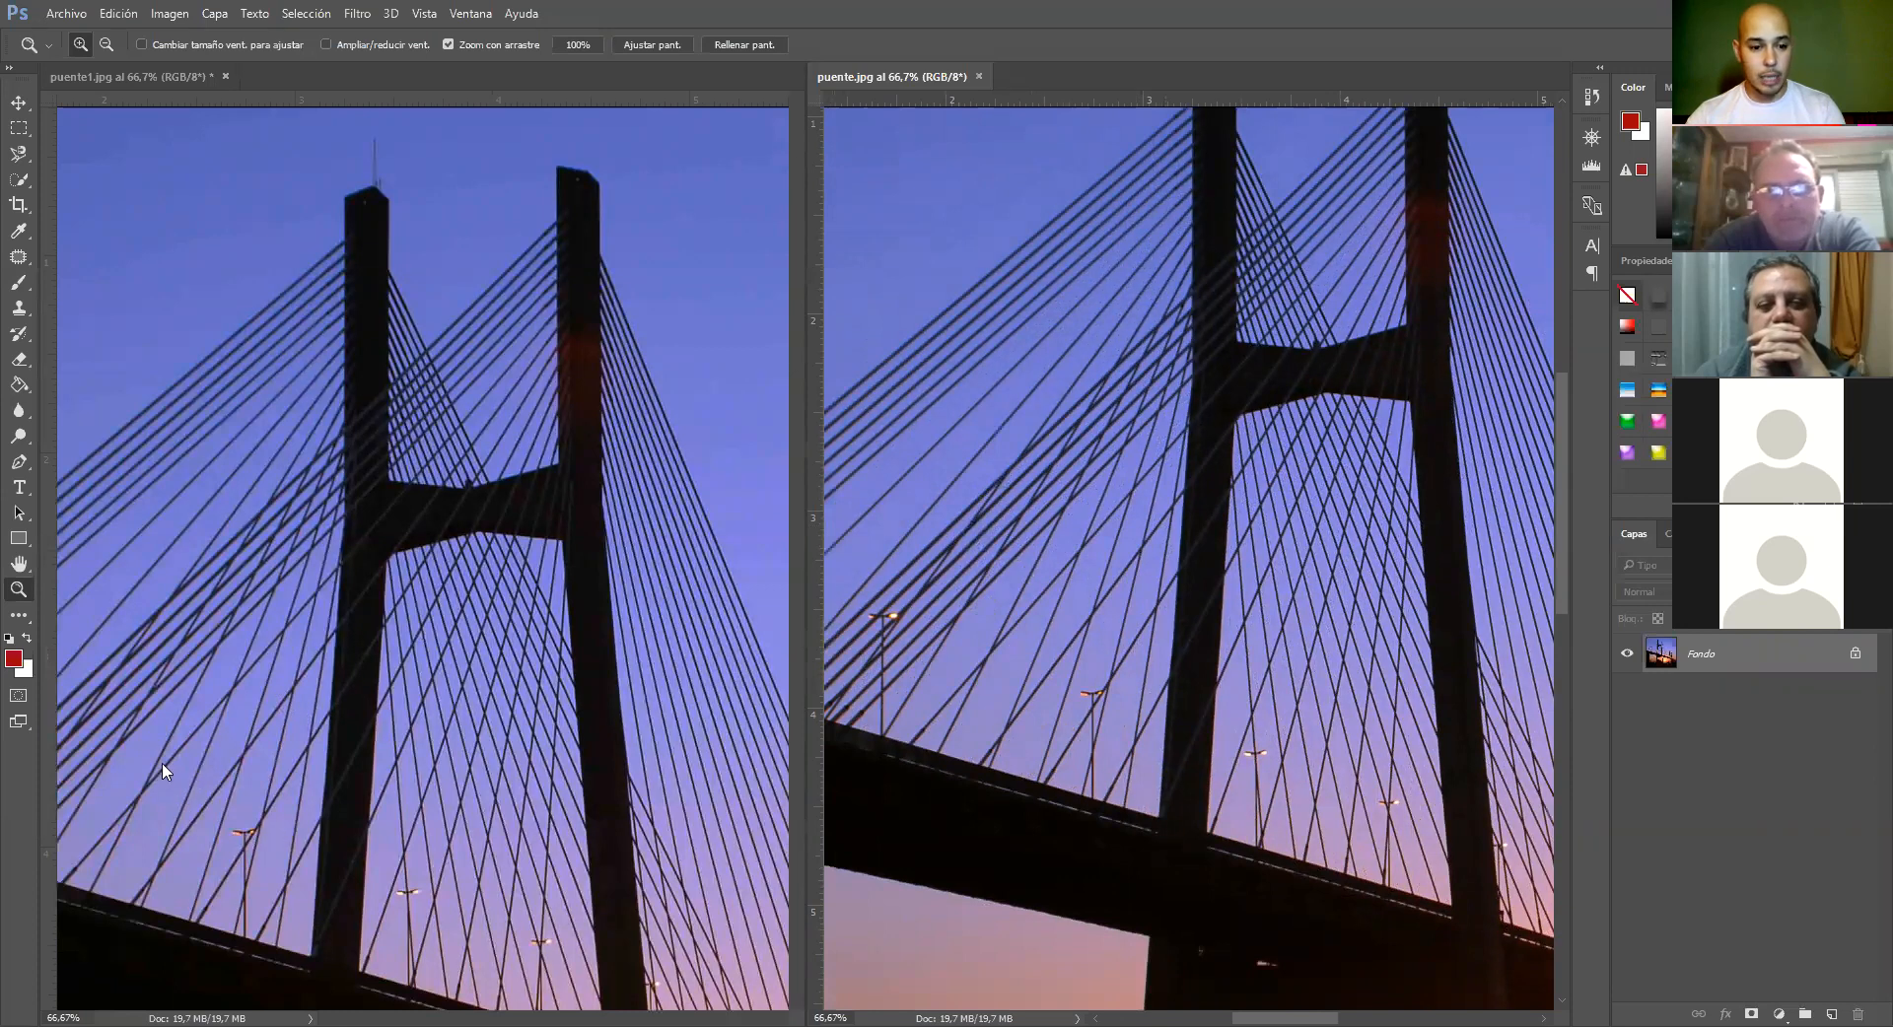
Examine the cables, deck and dark shoreline of puente1.jpg at 66.7%, removing the guide placed by accident
drag(339, 655, 569, 363)
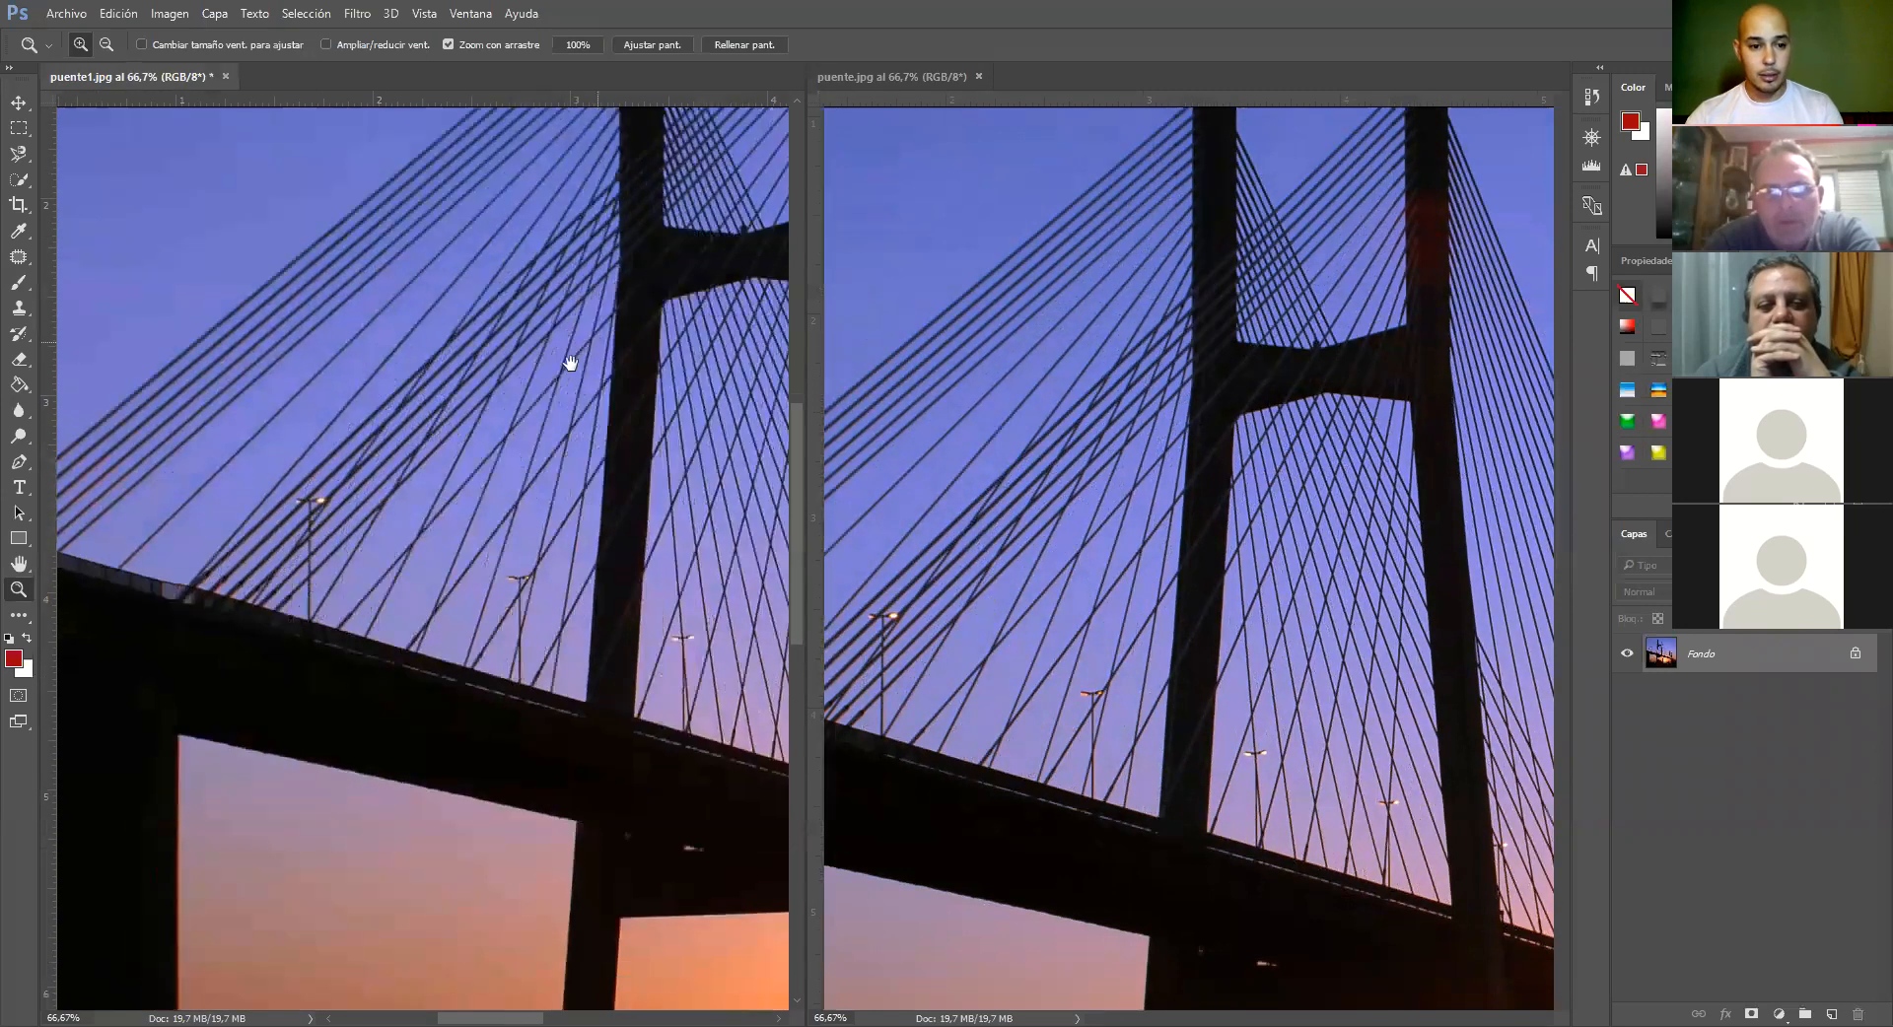
drag(487, 527, 486, 262)
drag(478, 99, 452, 456)
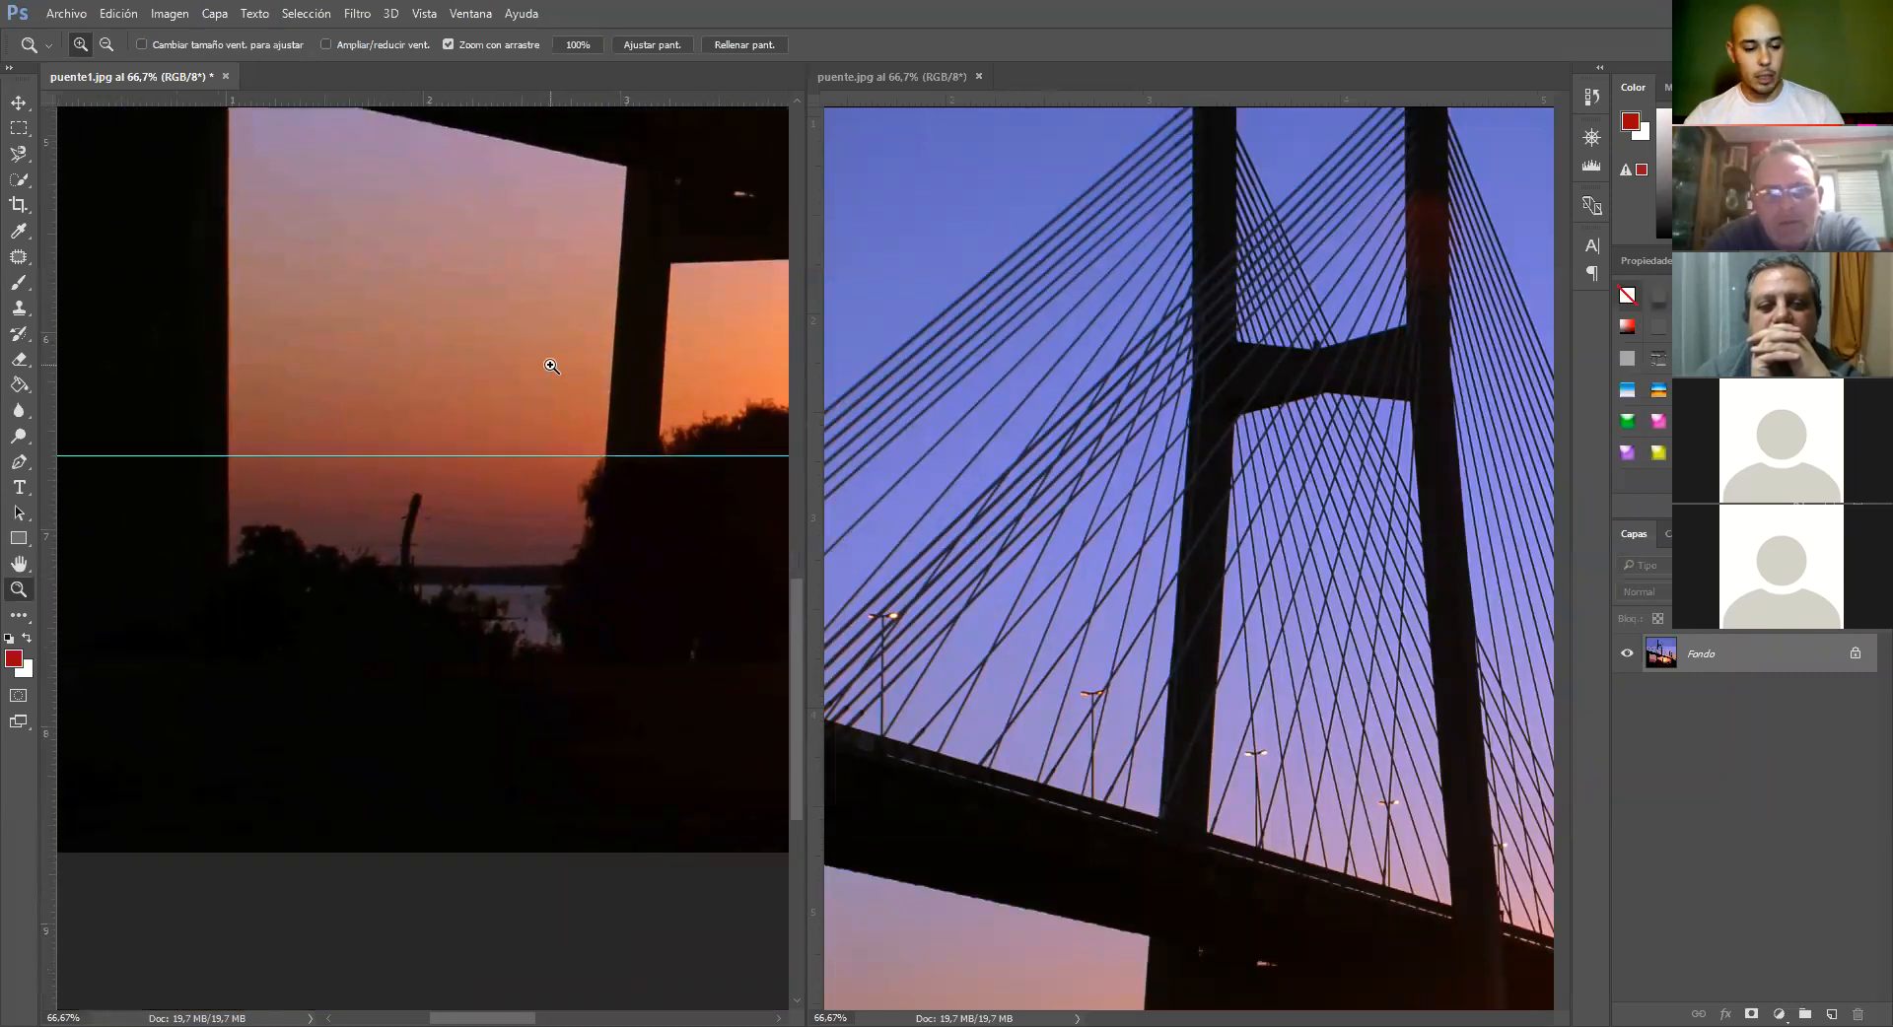
key(ctrl+z)
drag(550, 241, 420, 868)
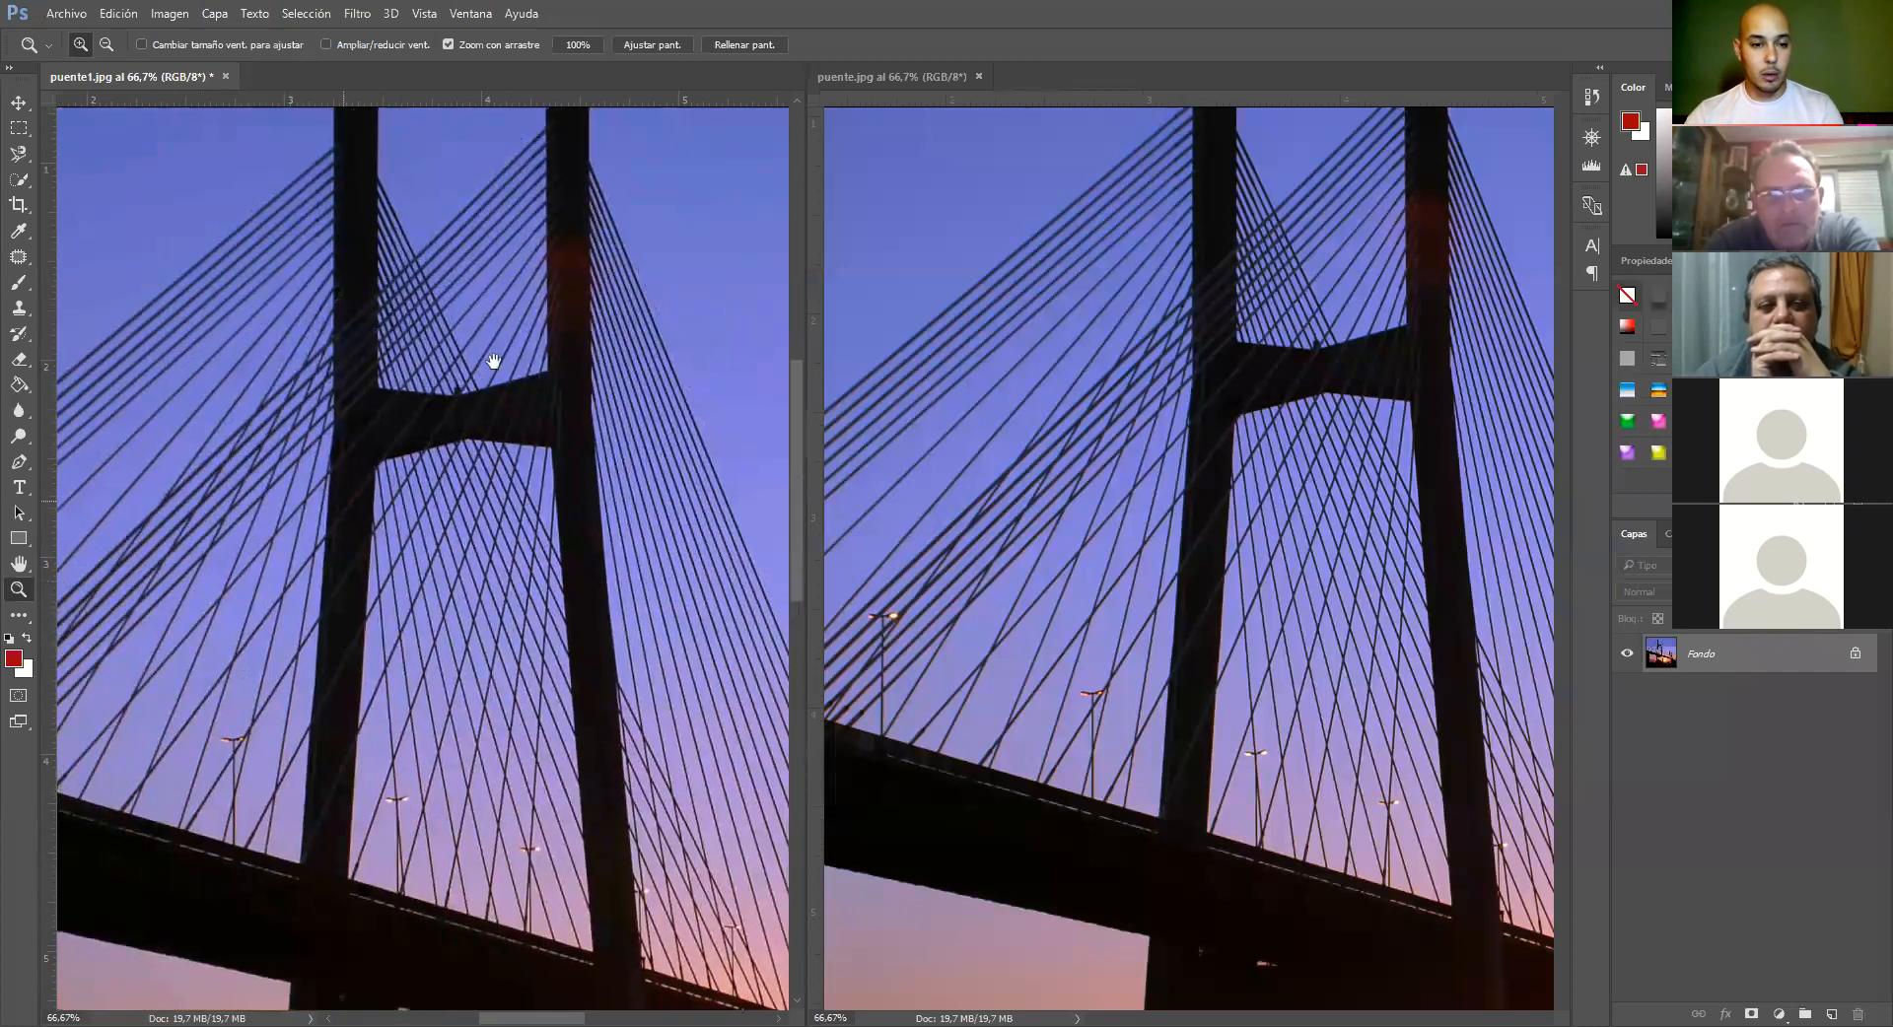
drag(324, 500, 435, 350)
drag(380, 511, 241, 398)
drag(490, 774, 499, 516)
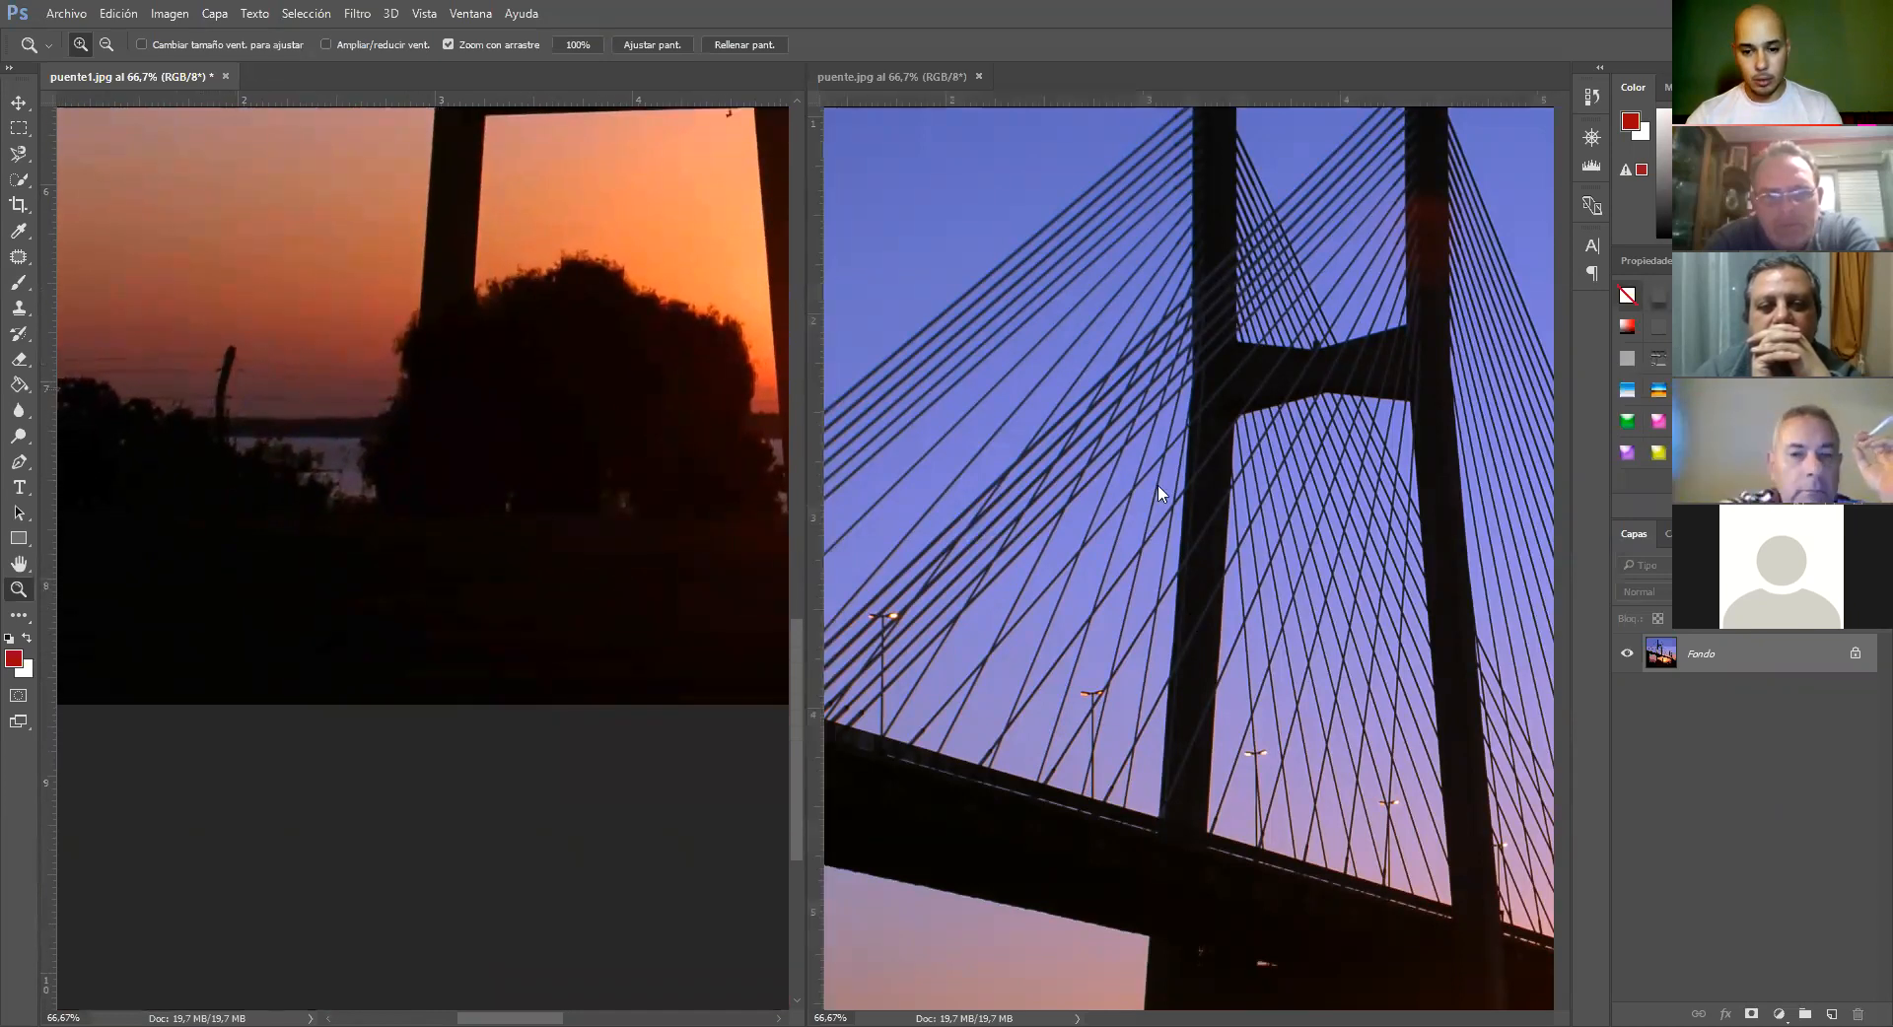
Line up the tree and setting sun in both bridge photos at 66.7% to compare their detail
click(1106, 597)
drag(1106, 598, 1246, 296)
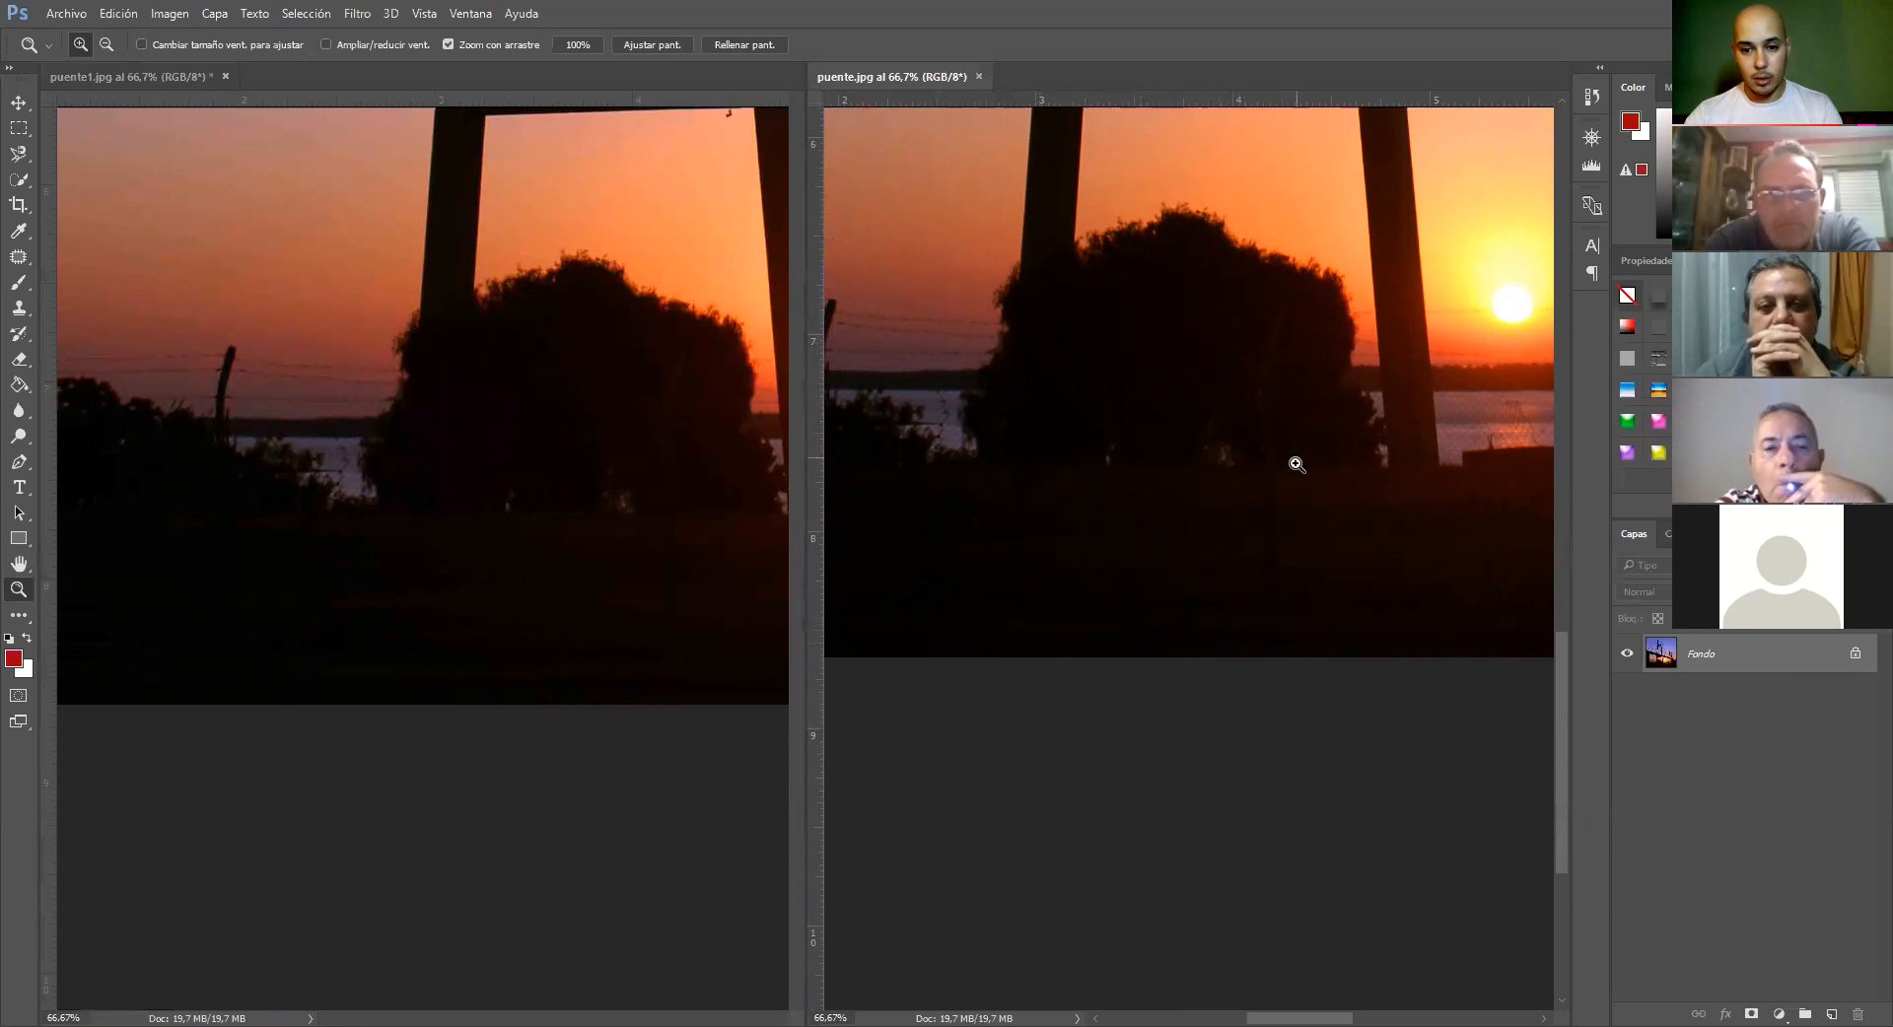
drag(1244, 482, 1065, 566)
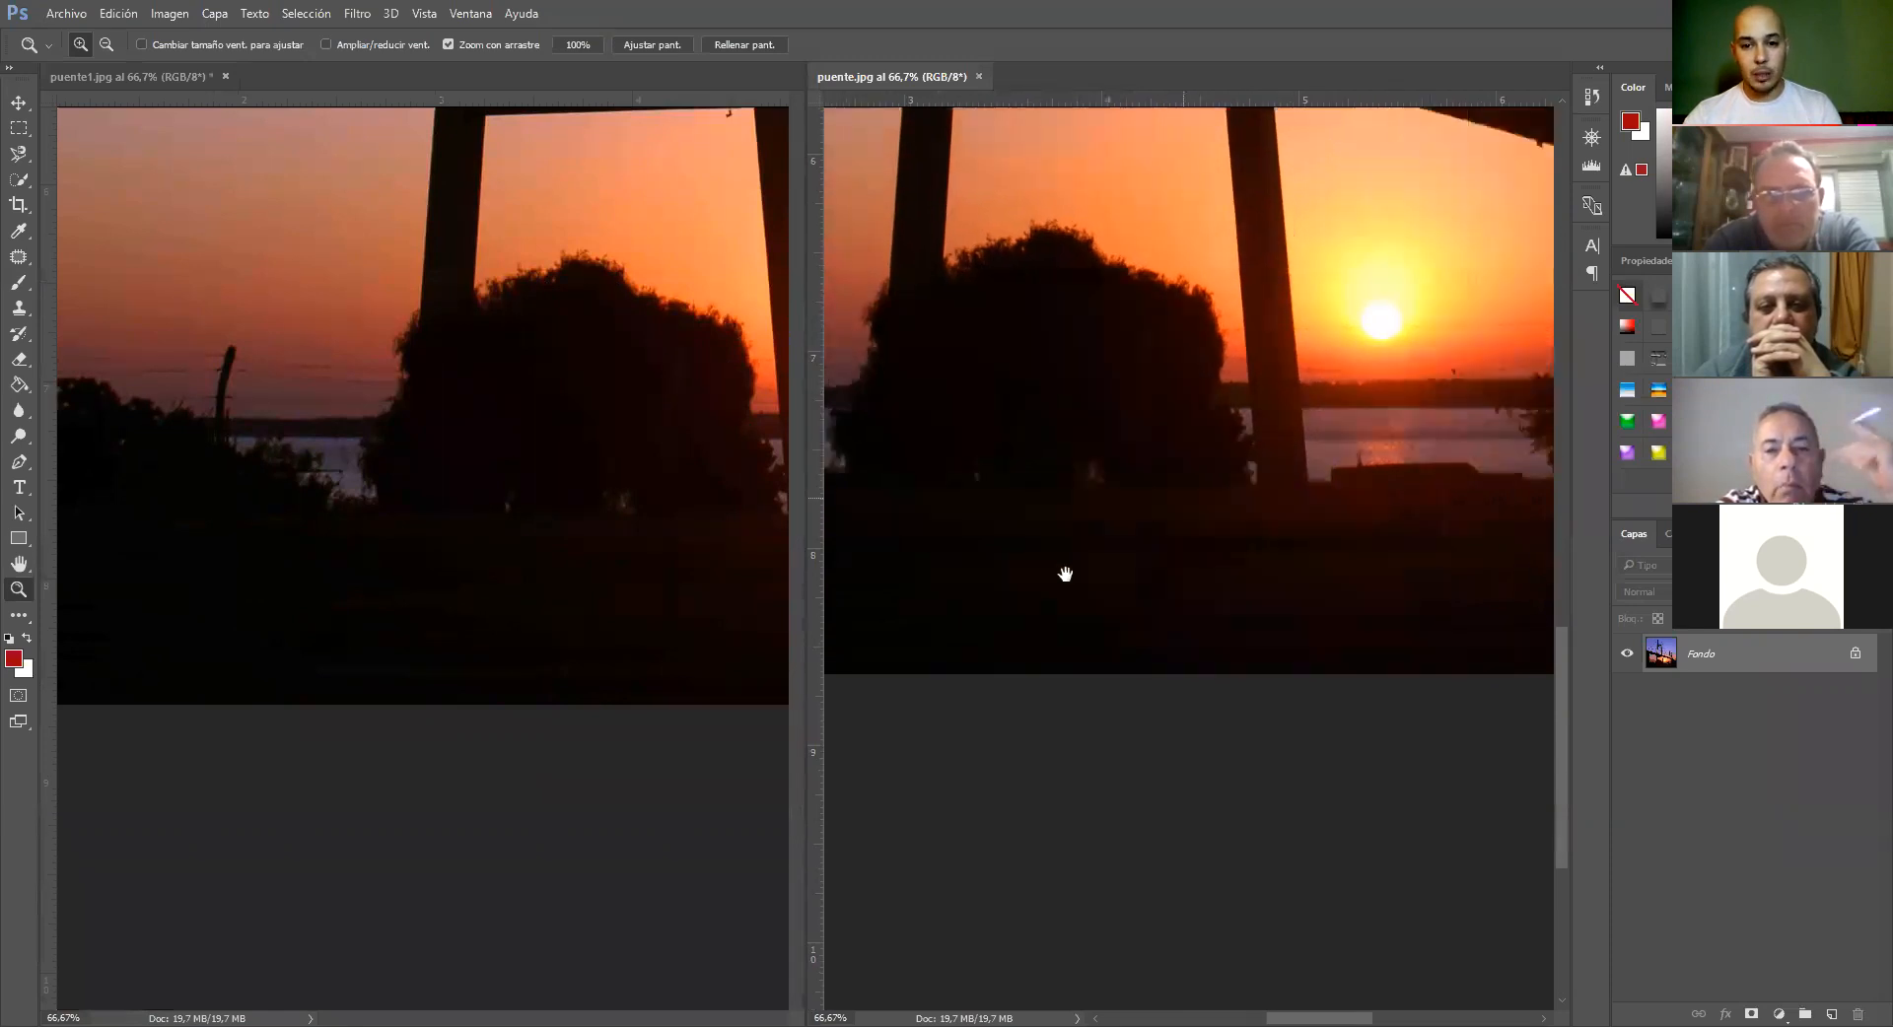
drag(533, 338, 215, 451)
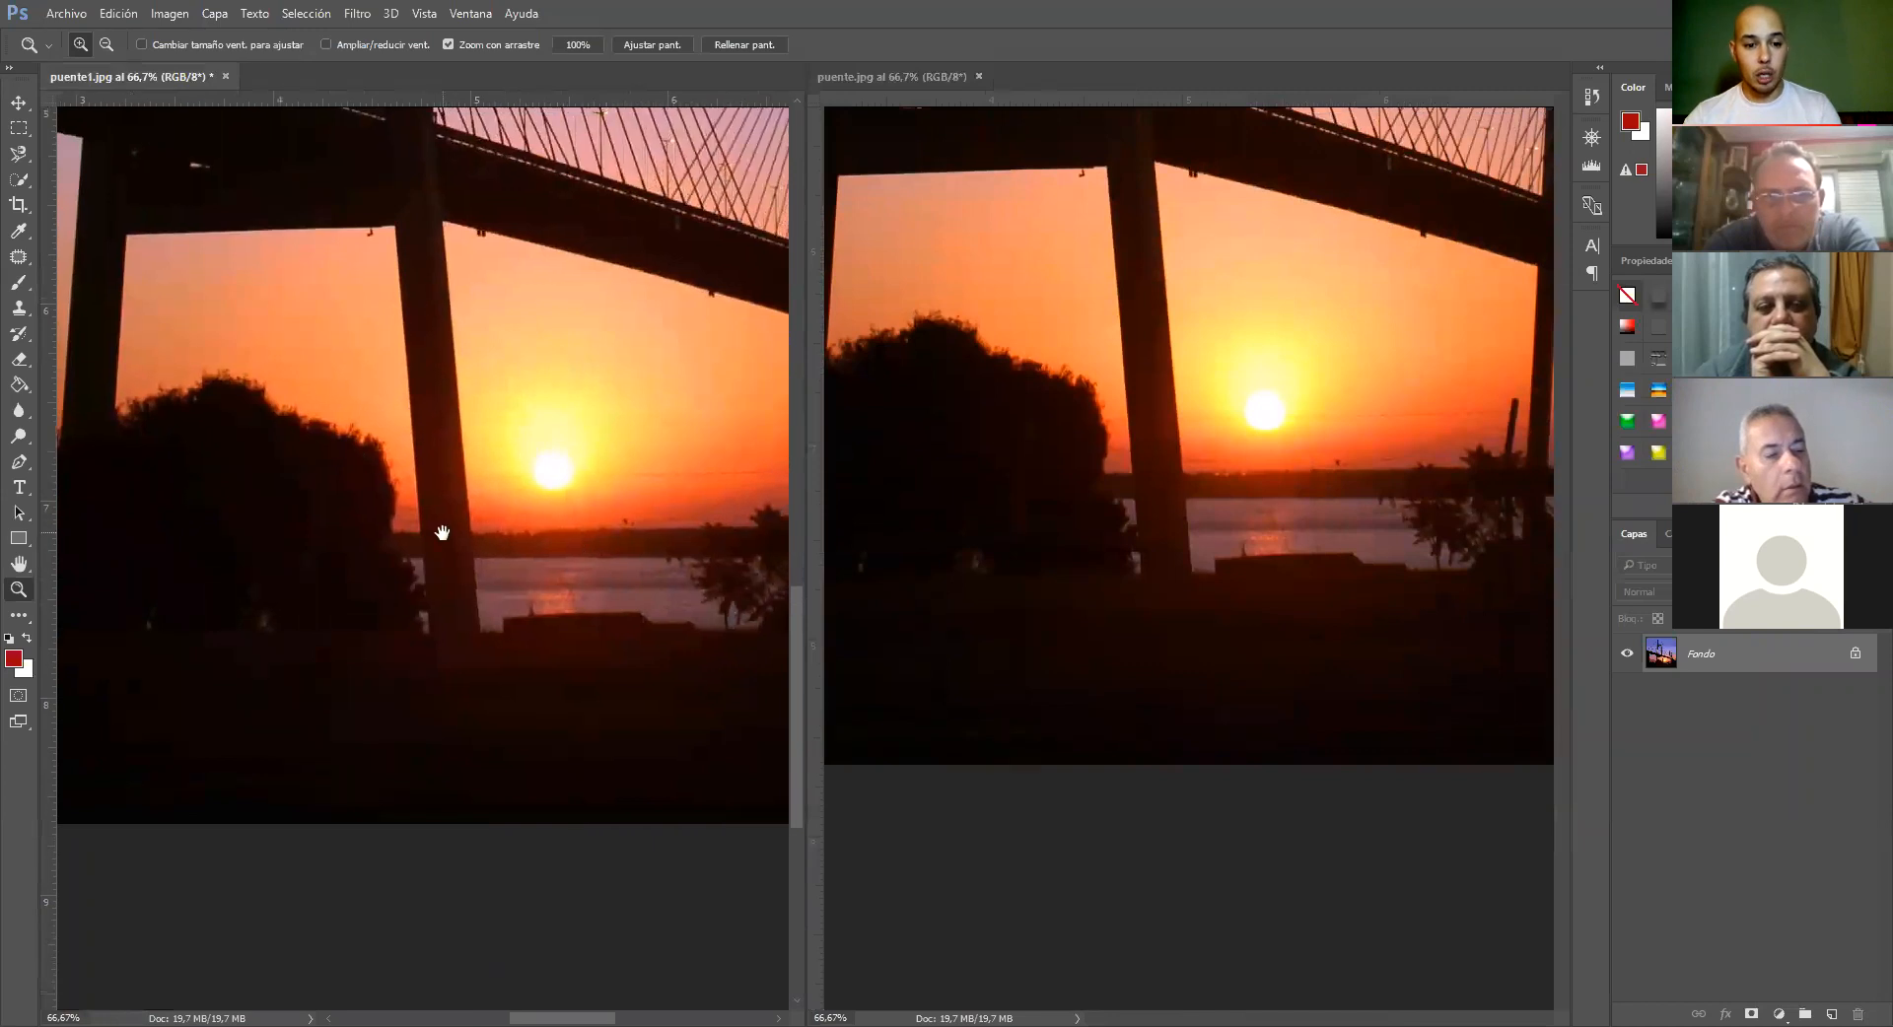
drag(453, 507, 612, 553)
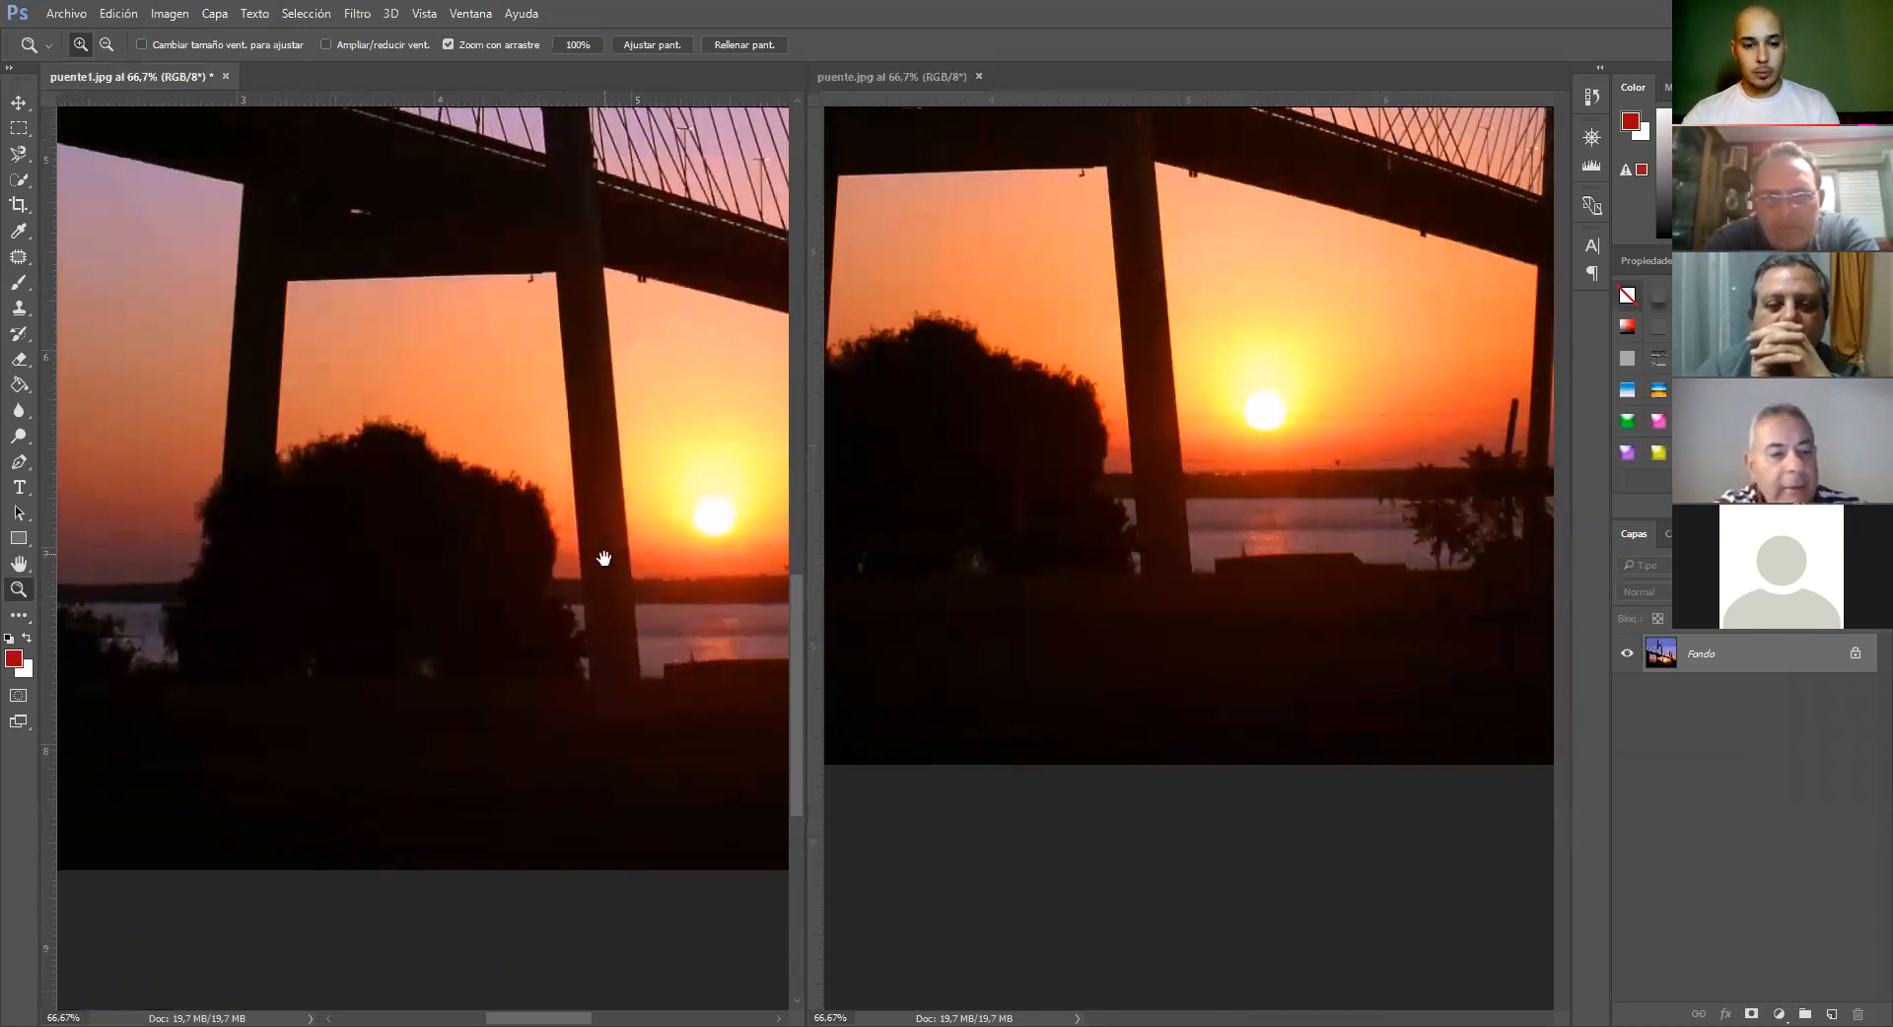
click(1318, 509)
drag(1316, 474, 1348, 540)
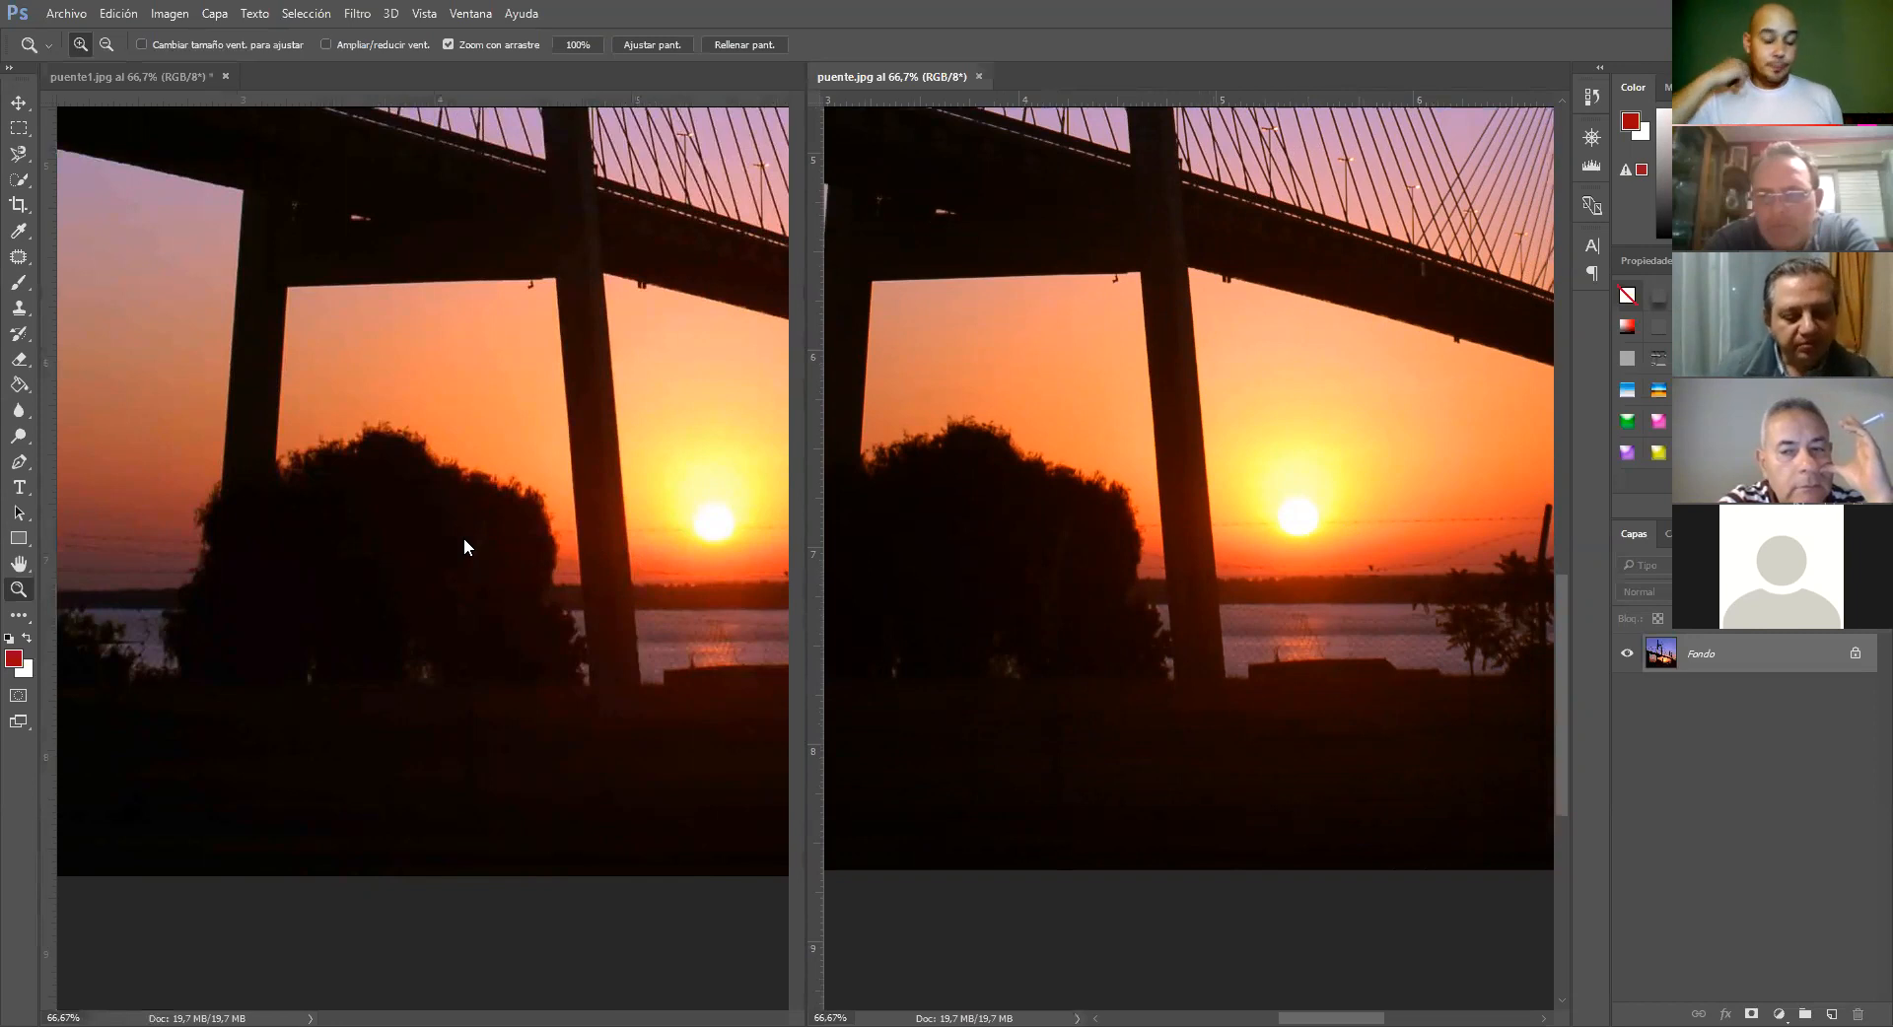
Close puente1.jpg without saving its changes and fit puente.jpg to the window
click(224, 76)
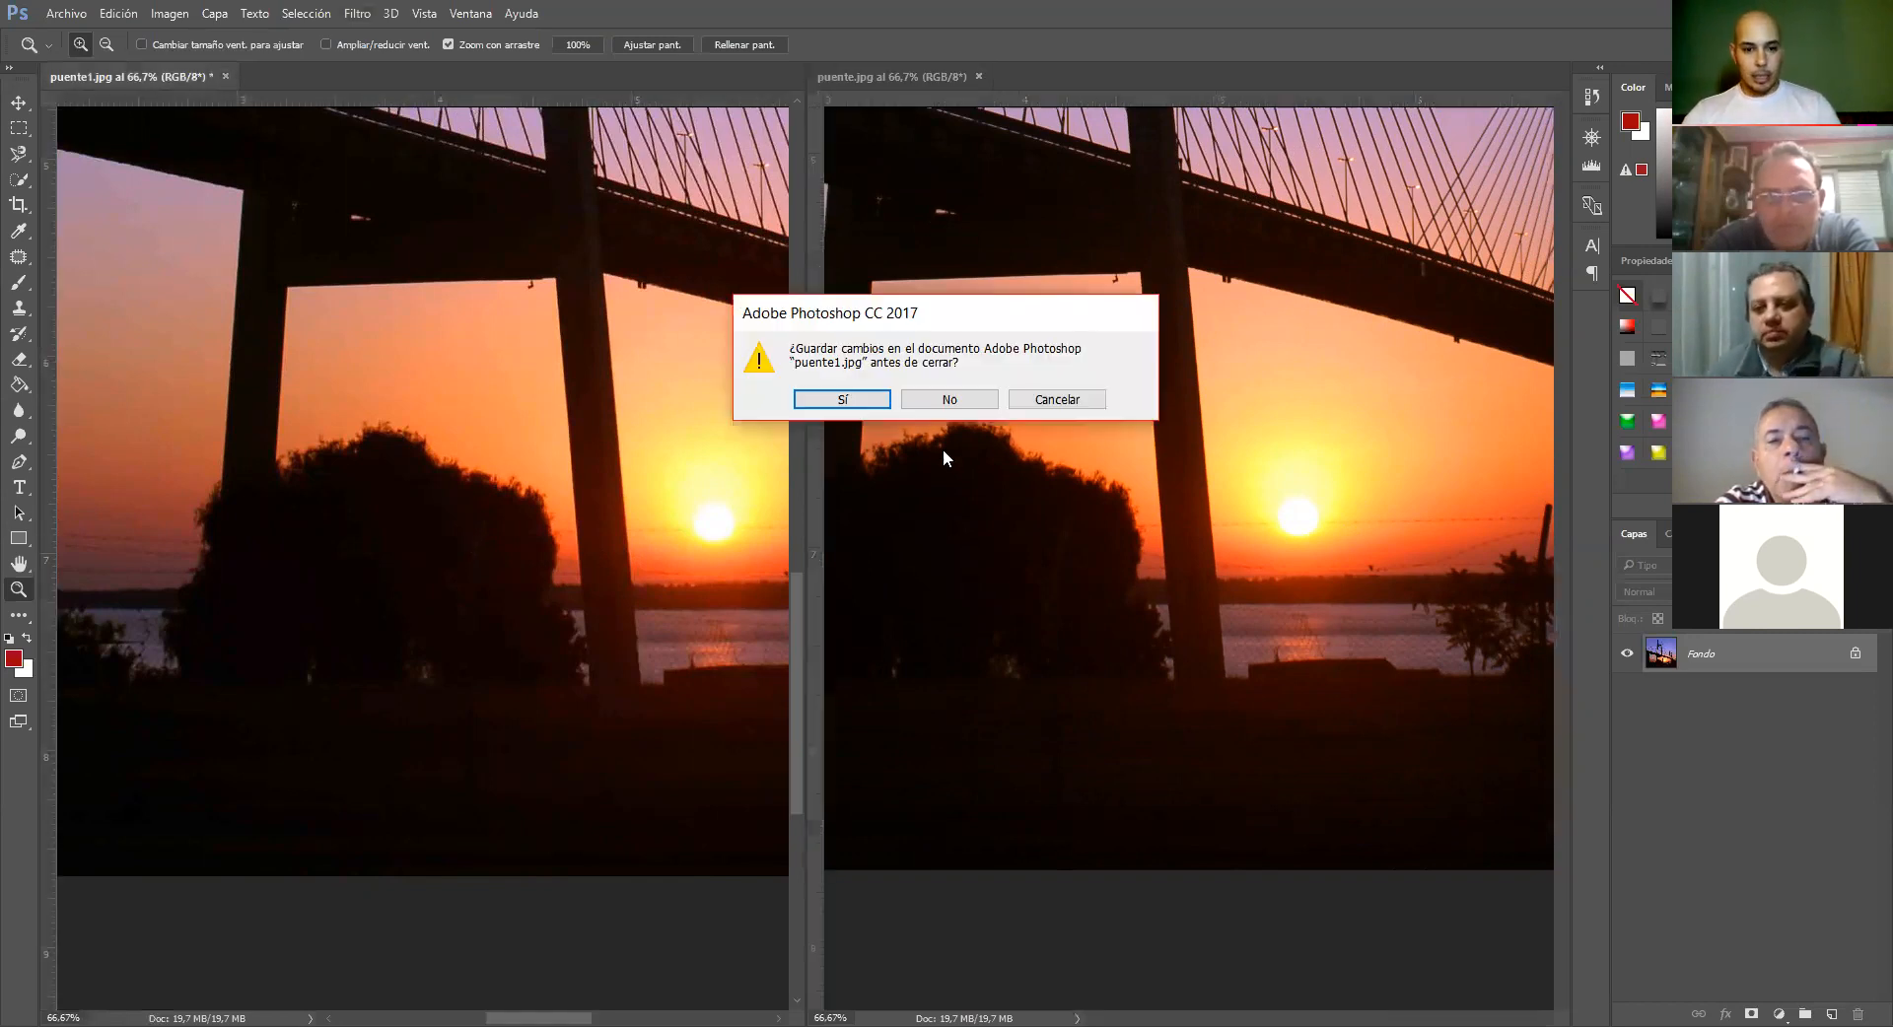
click(963, 399)
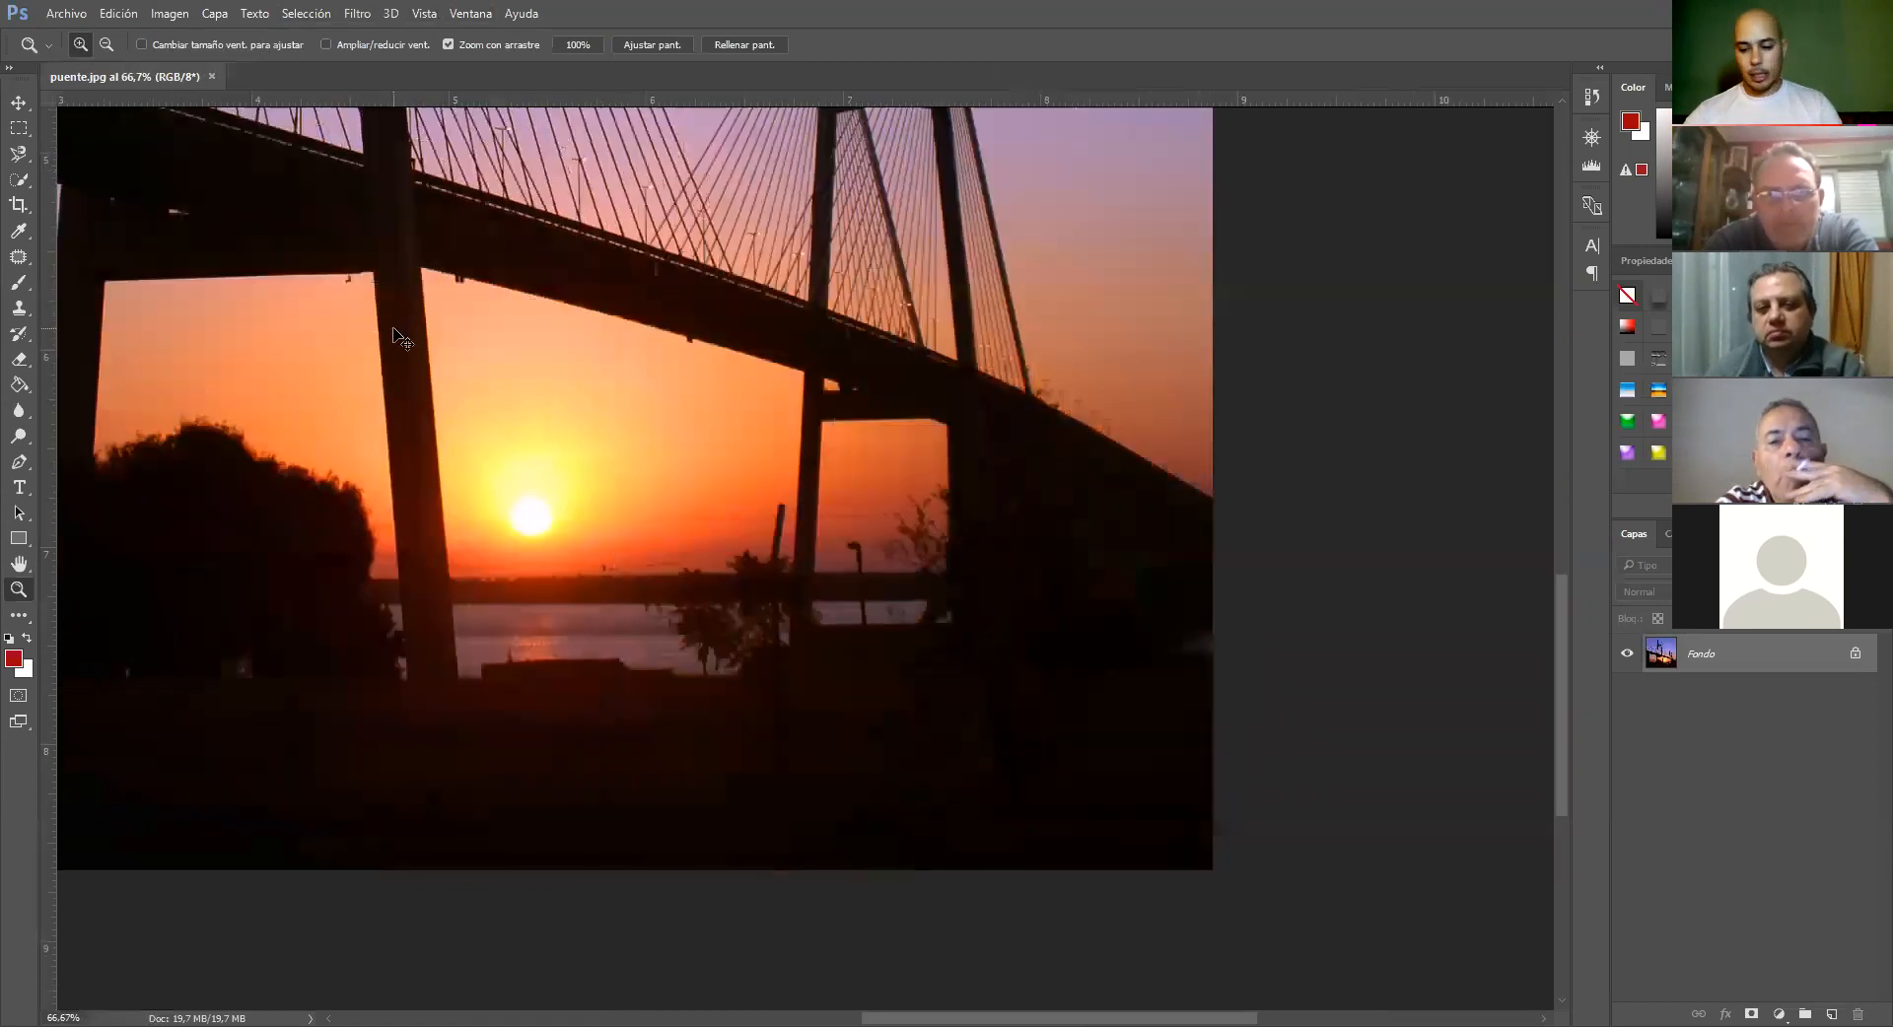
key(ctrl+0)
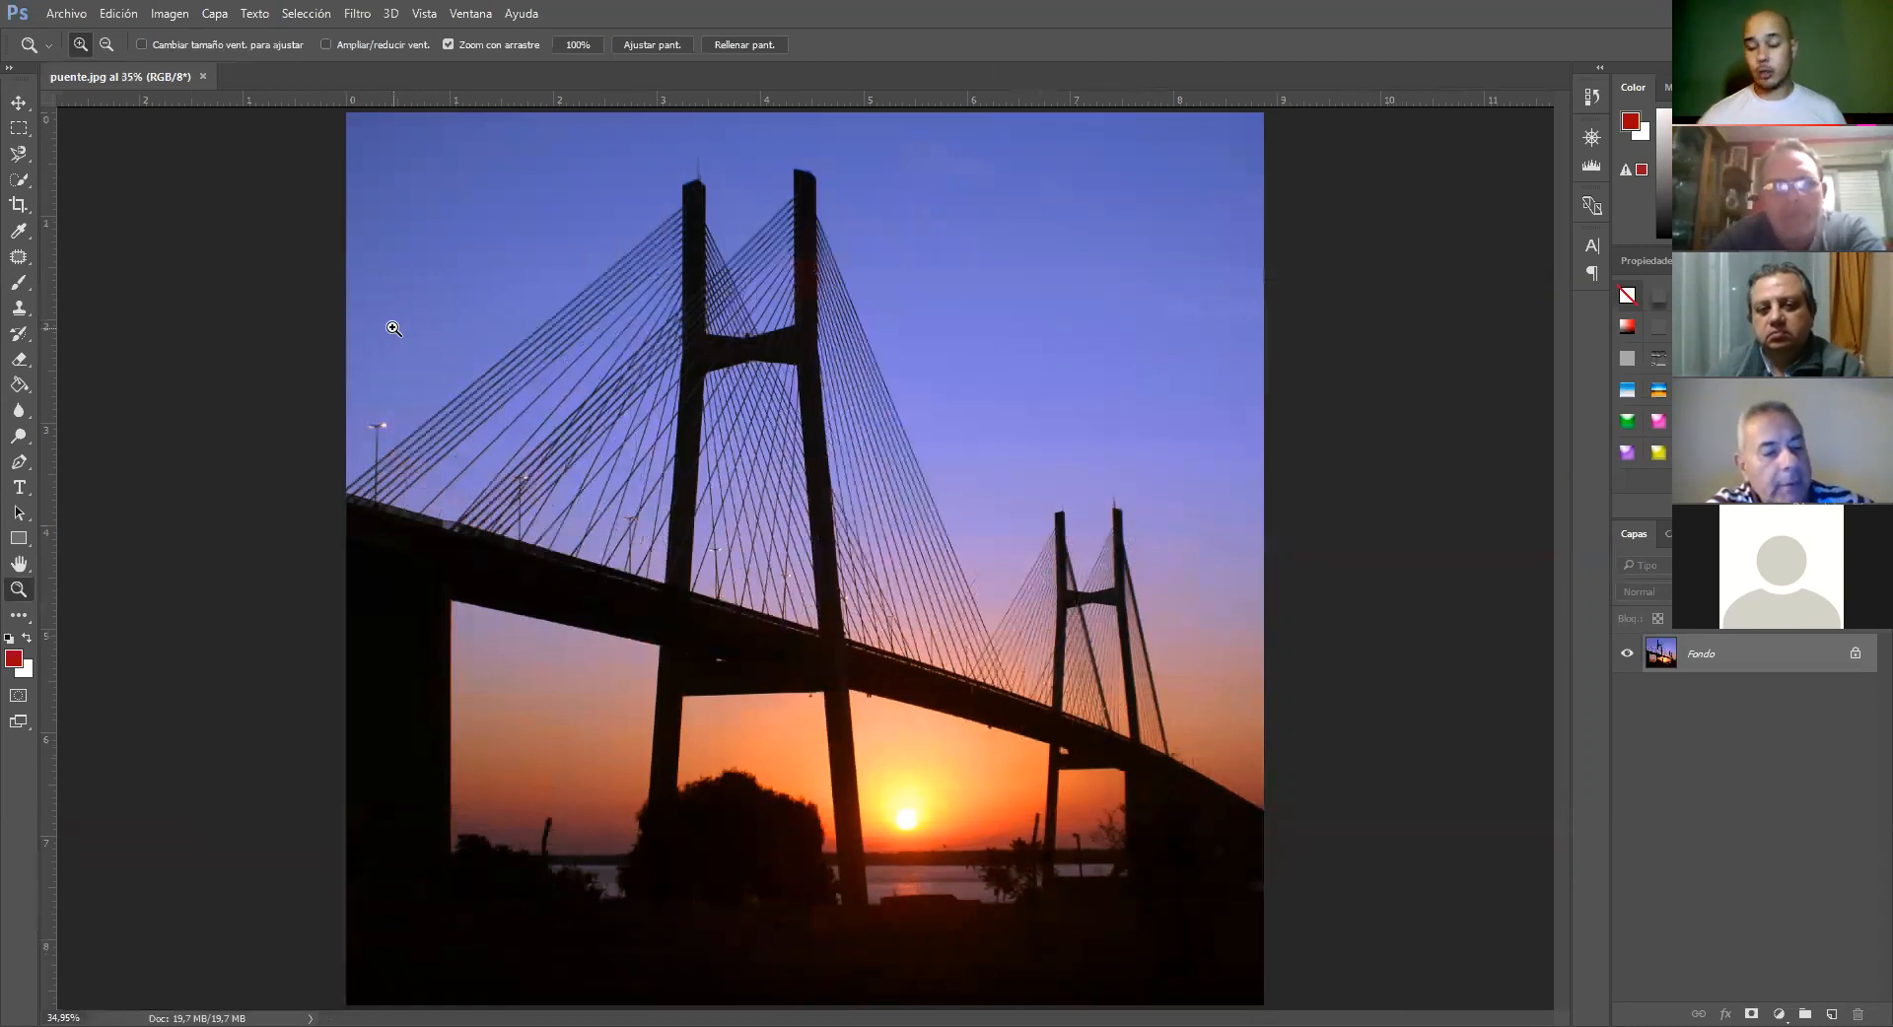
Check the dimensions and resolution of puente.jpg in Image Size, then cancel without changes
click(184, 13)
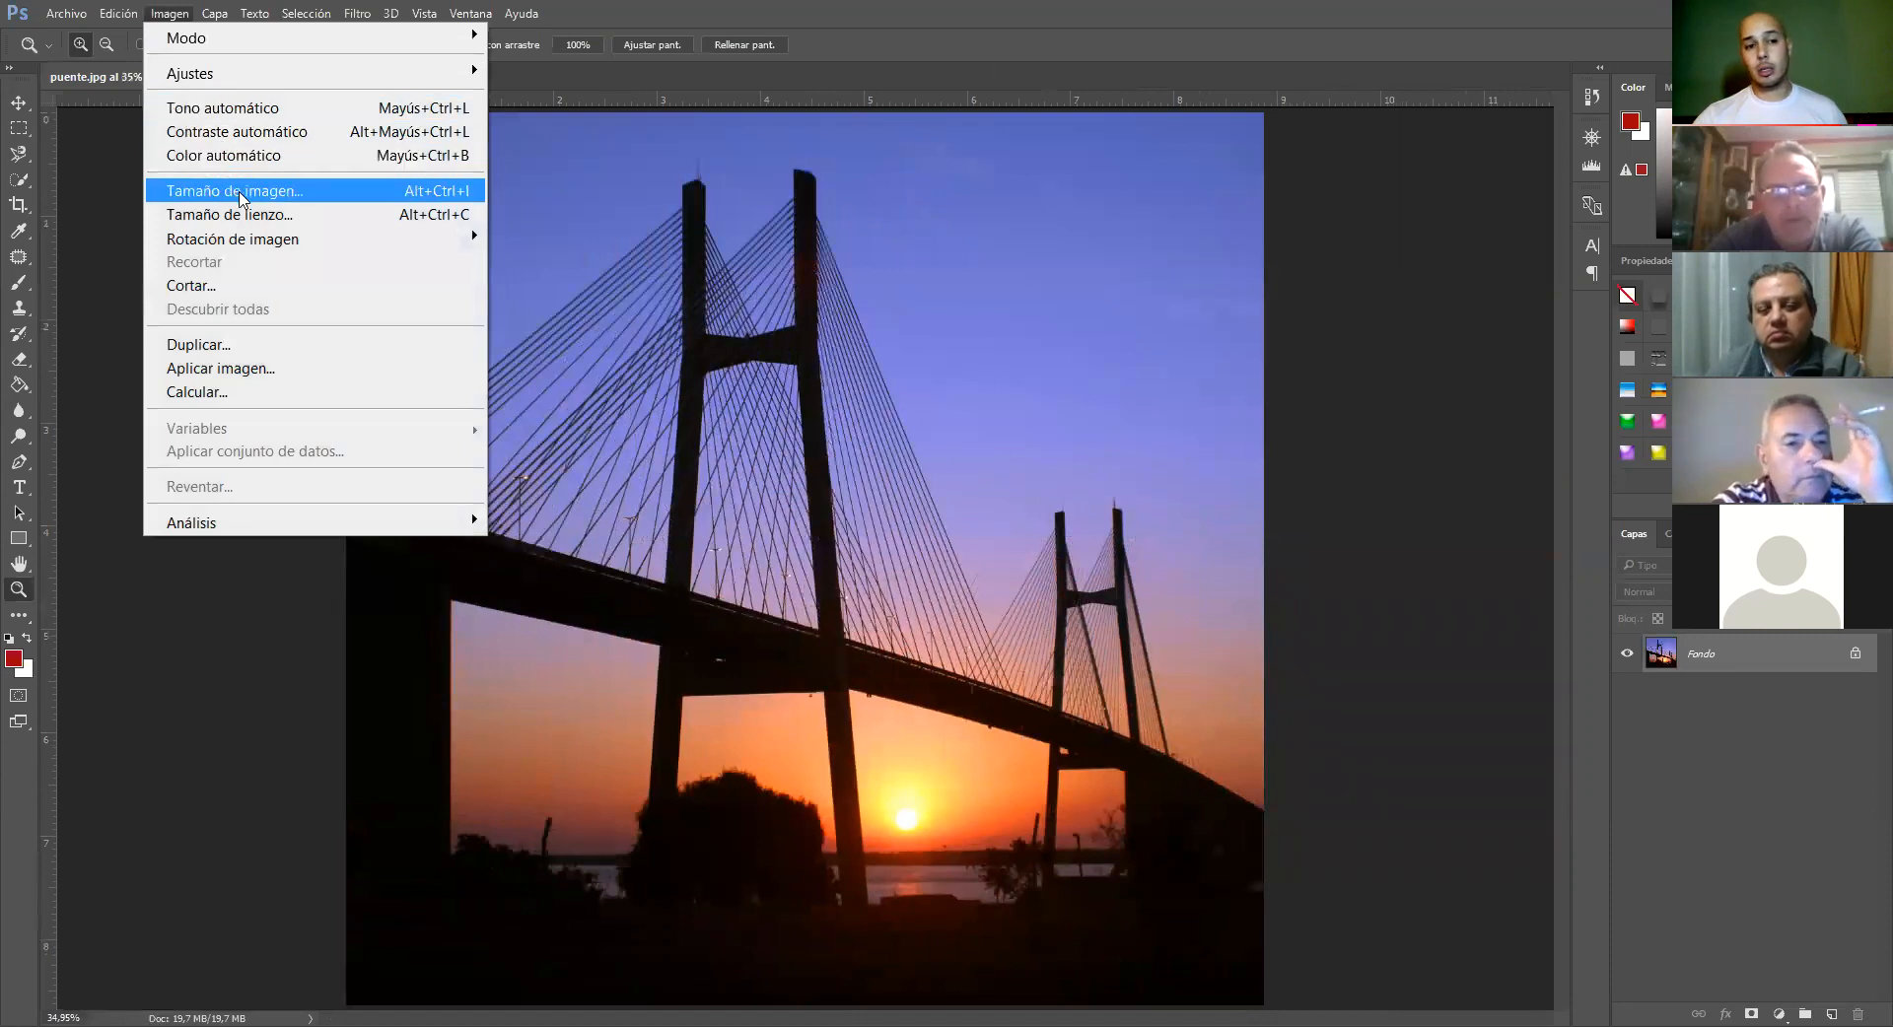
click(237, 190)
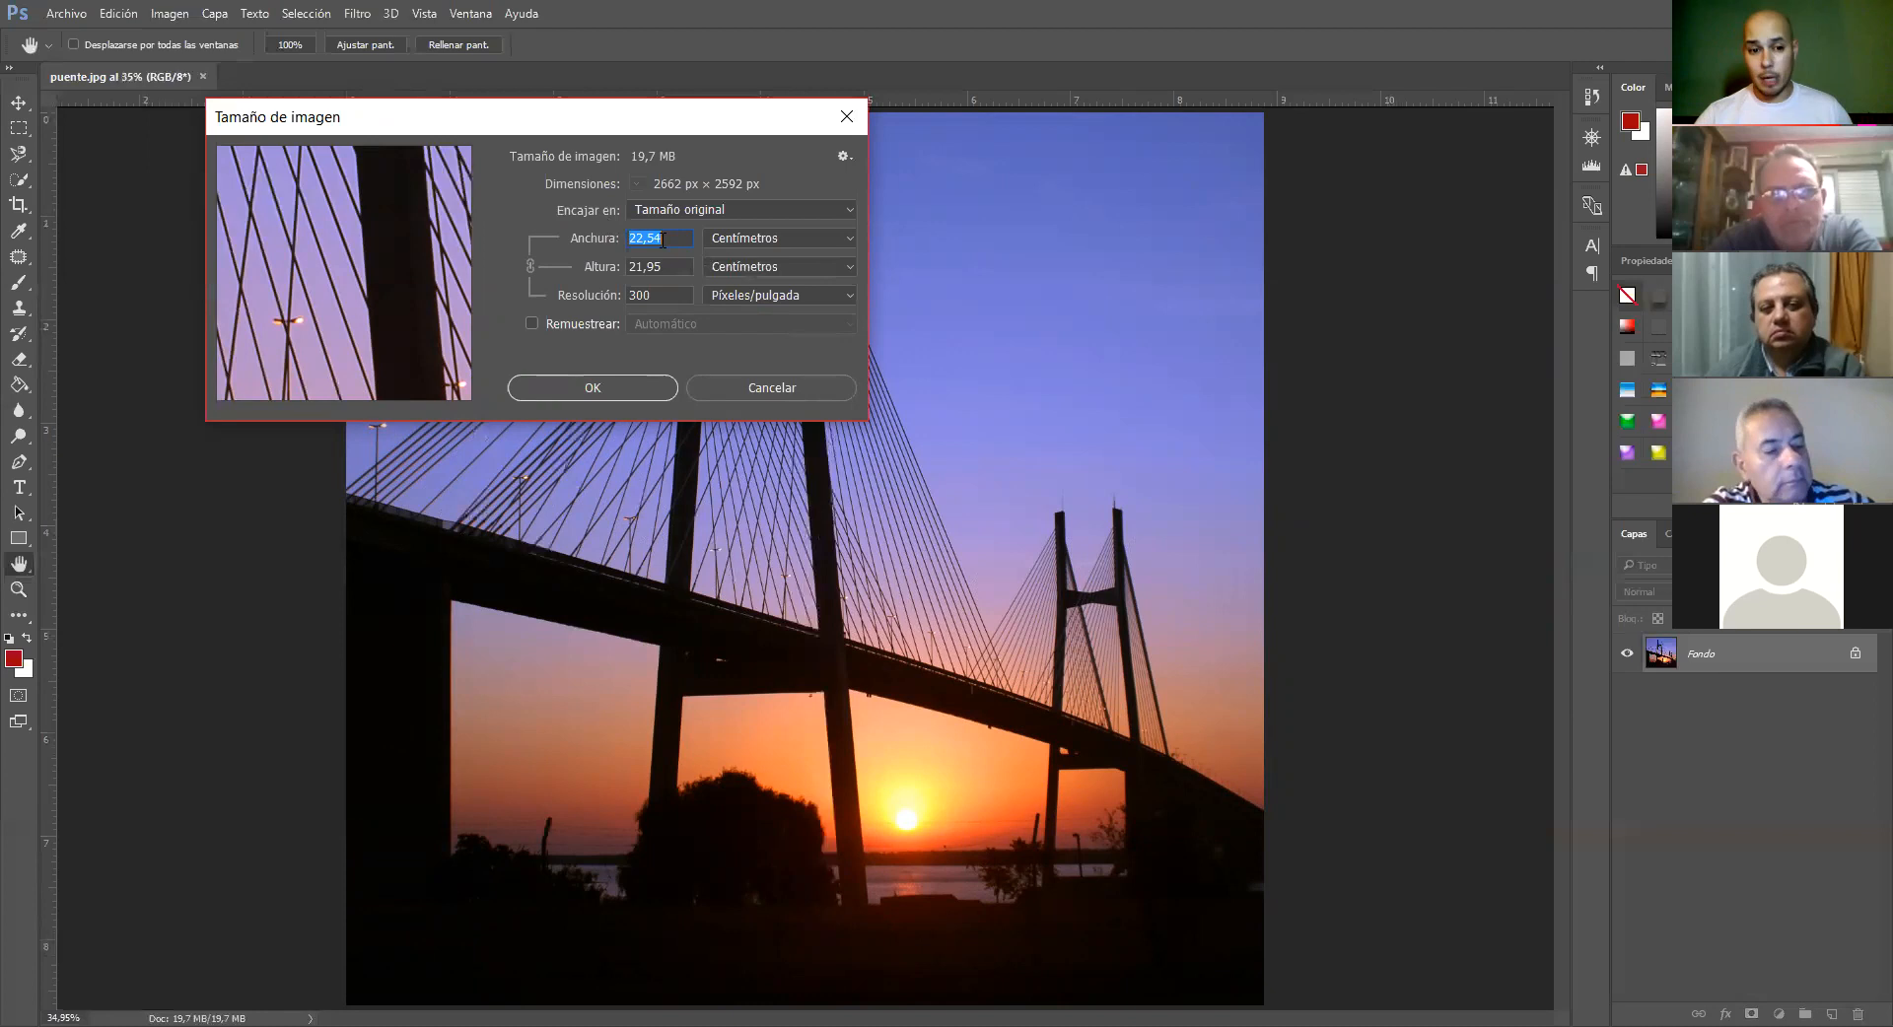
click(747, 390)
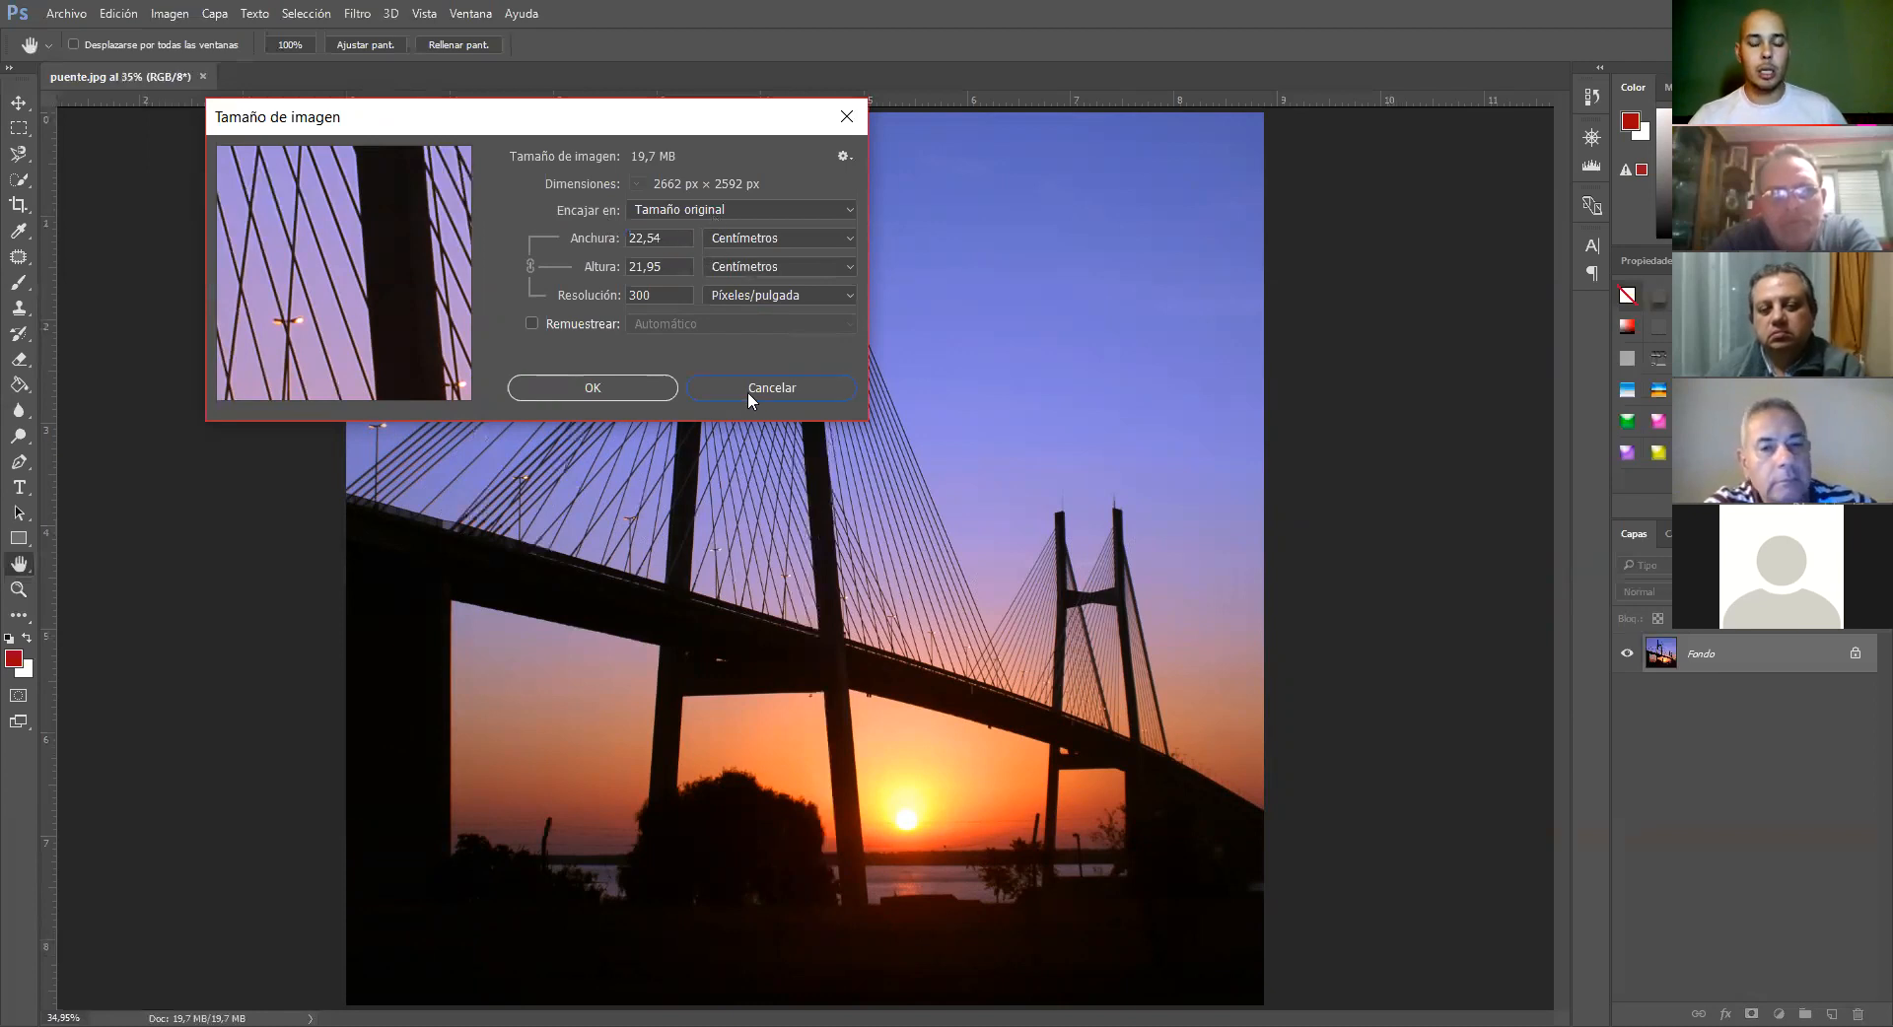
Check the colour mode and bit depth settings for a new document, then close the dialog without creating one
click(66, 15)
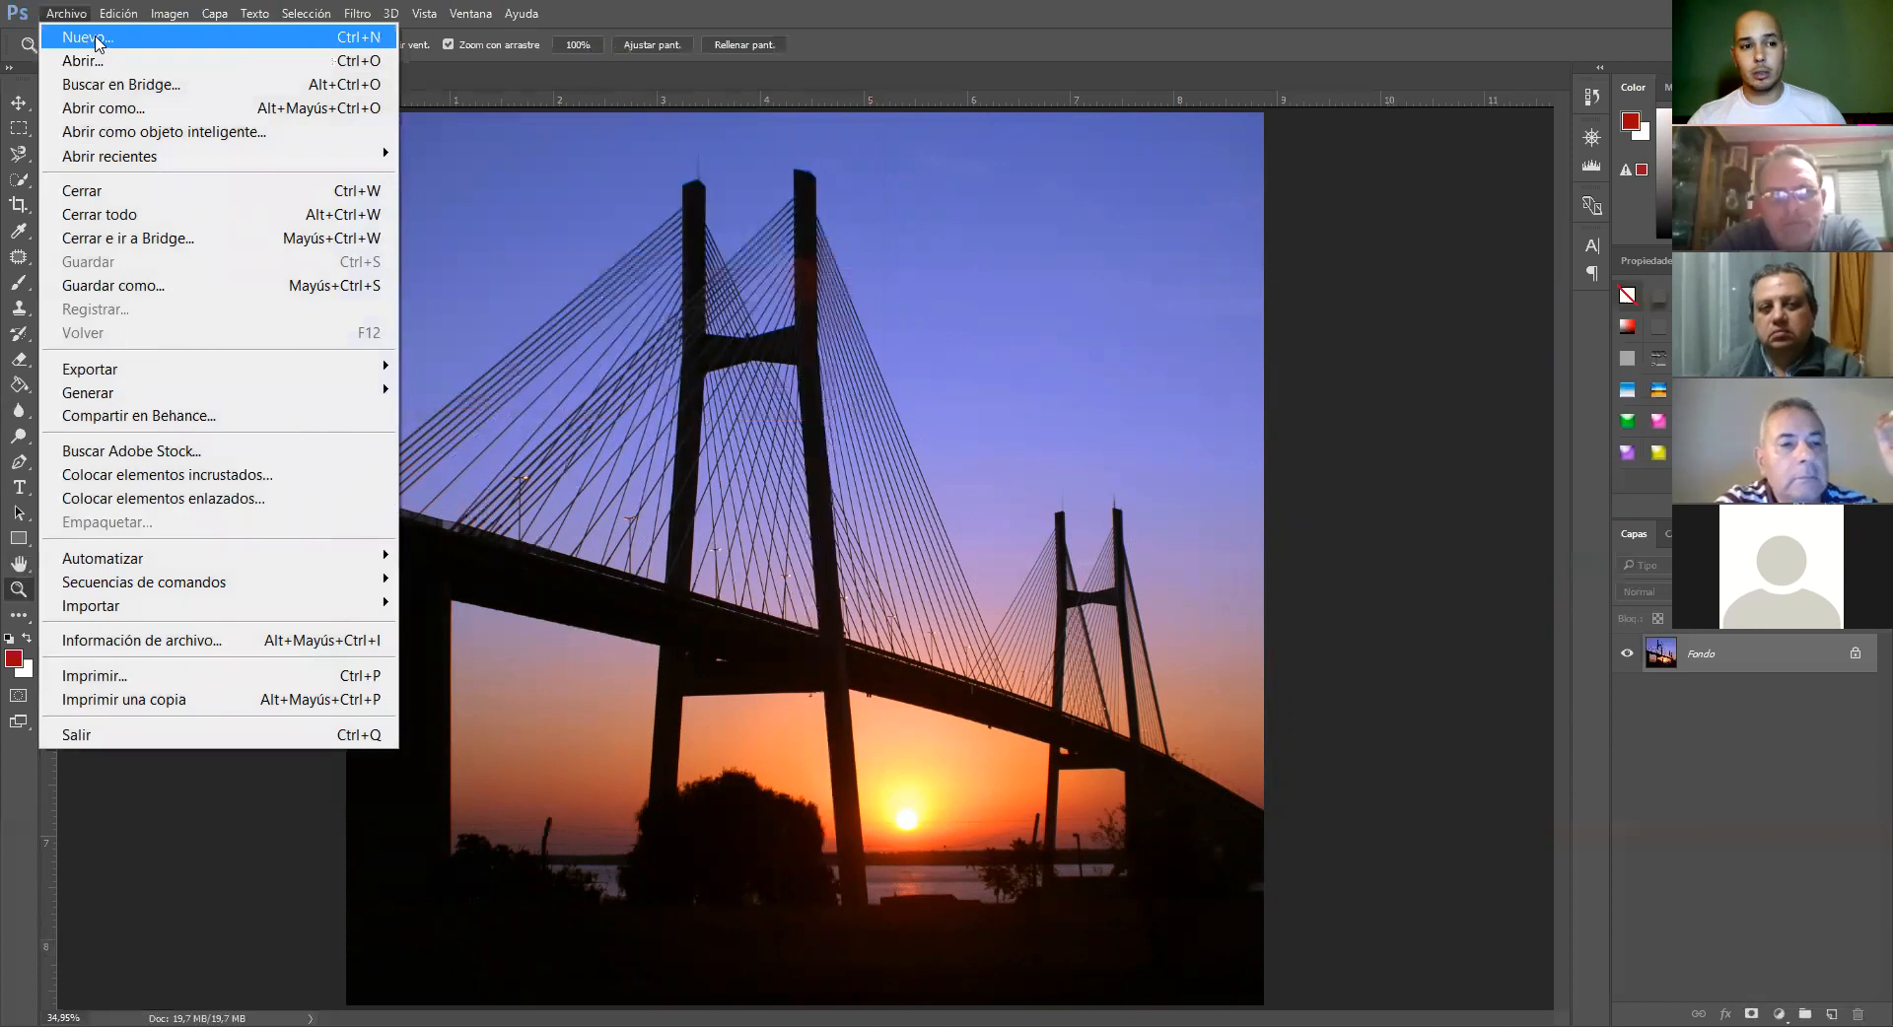
click(420, 103)
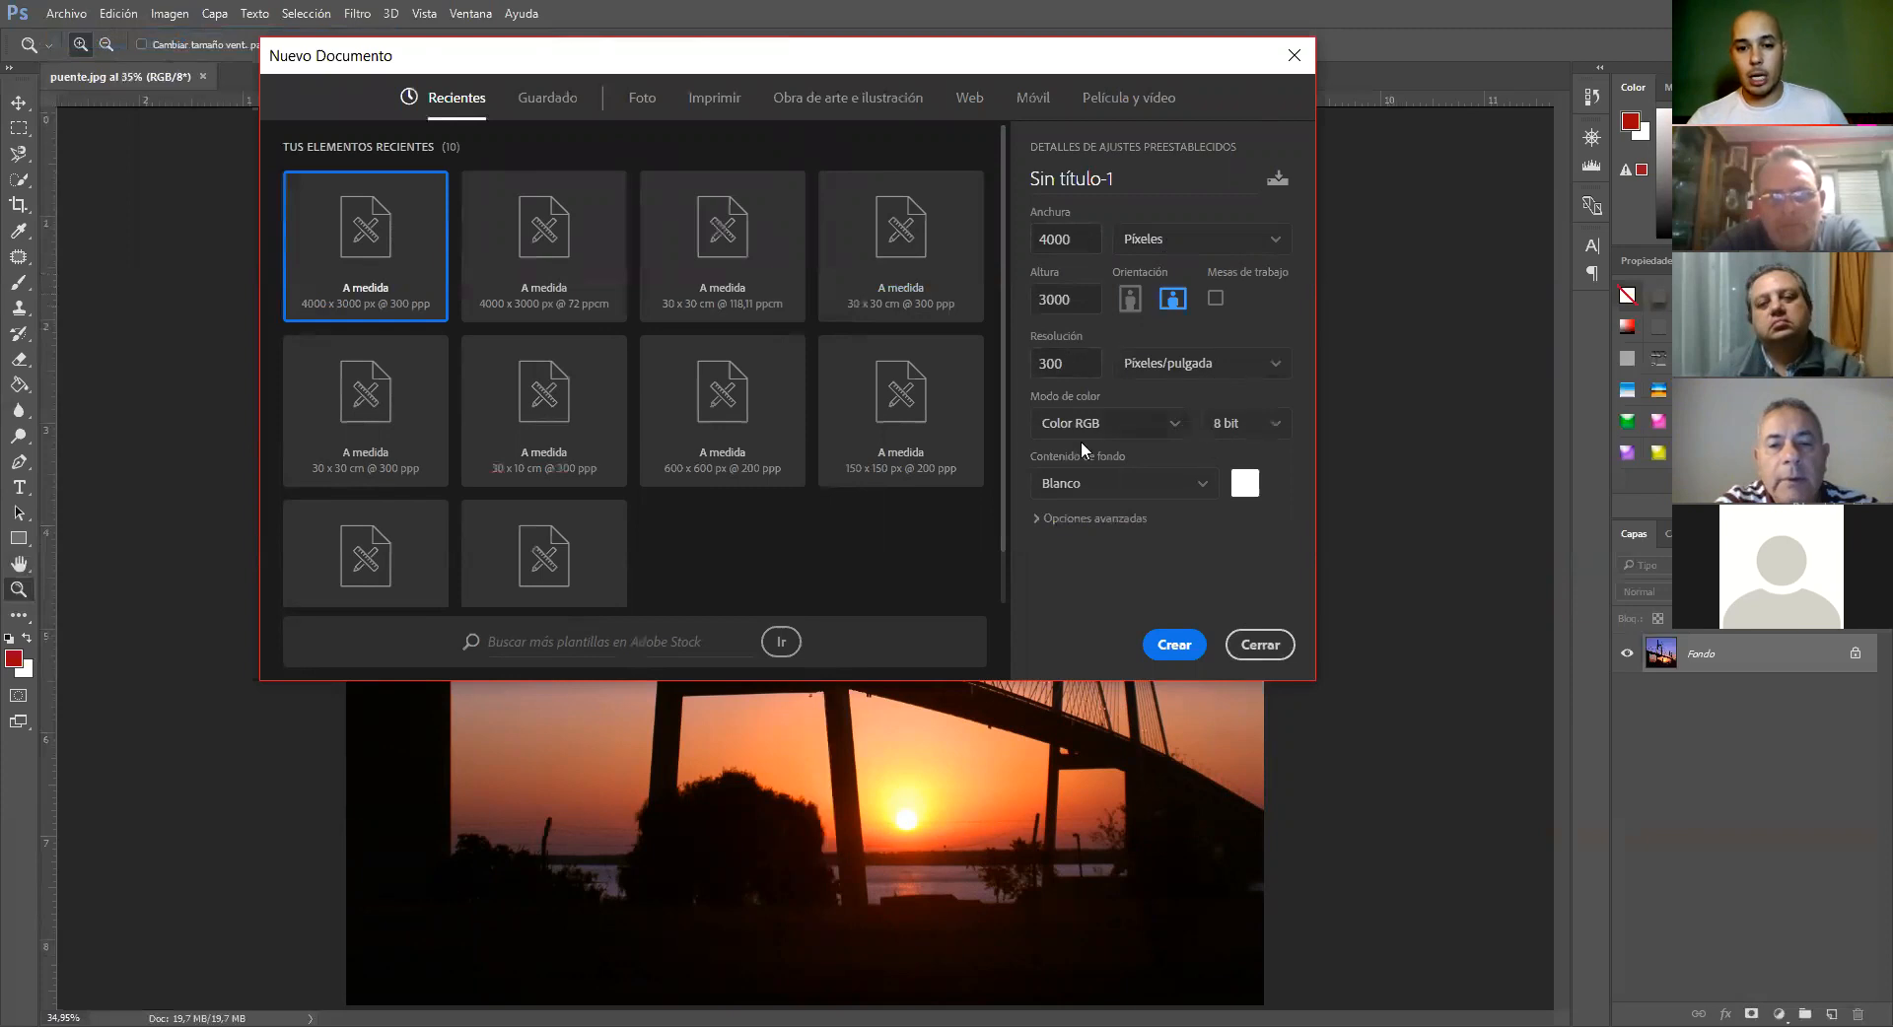
click(1269, 431)
click(1269, 431)
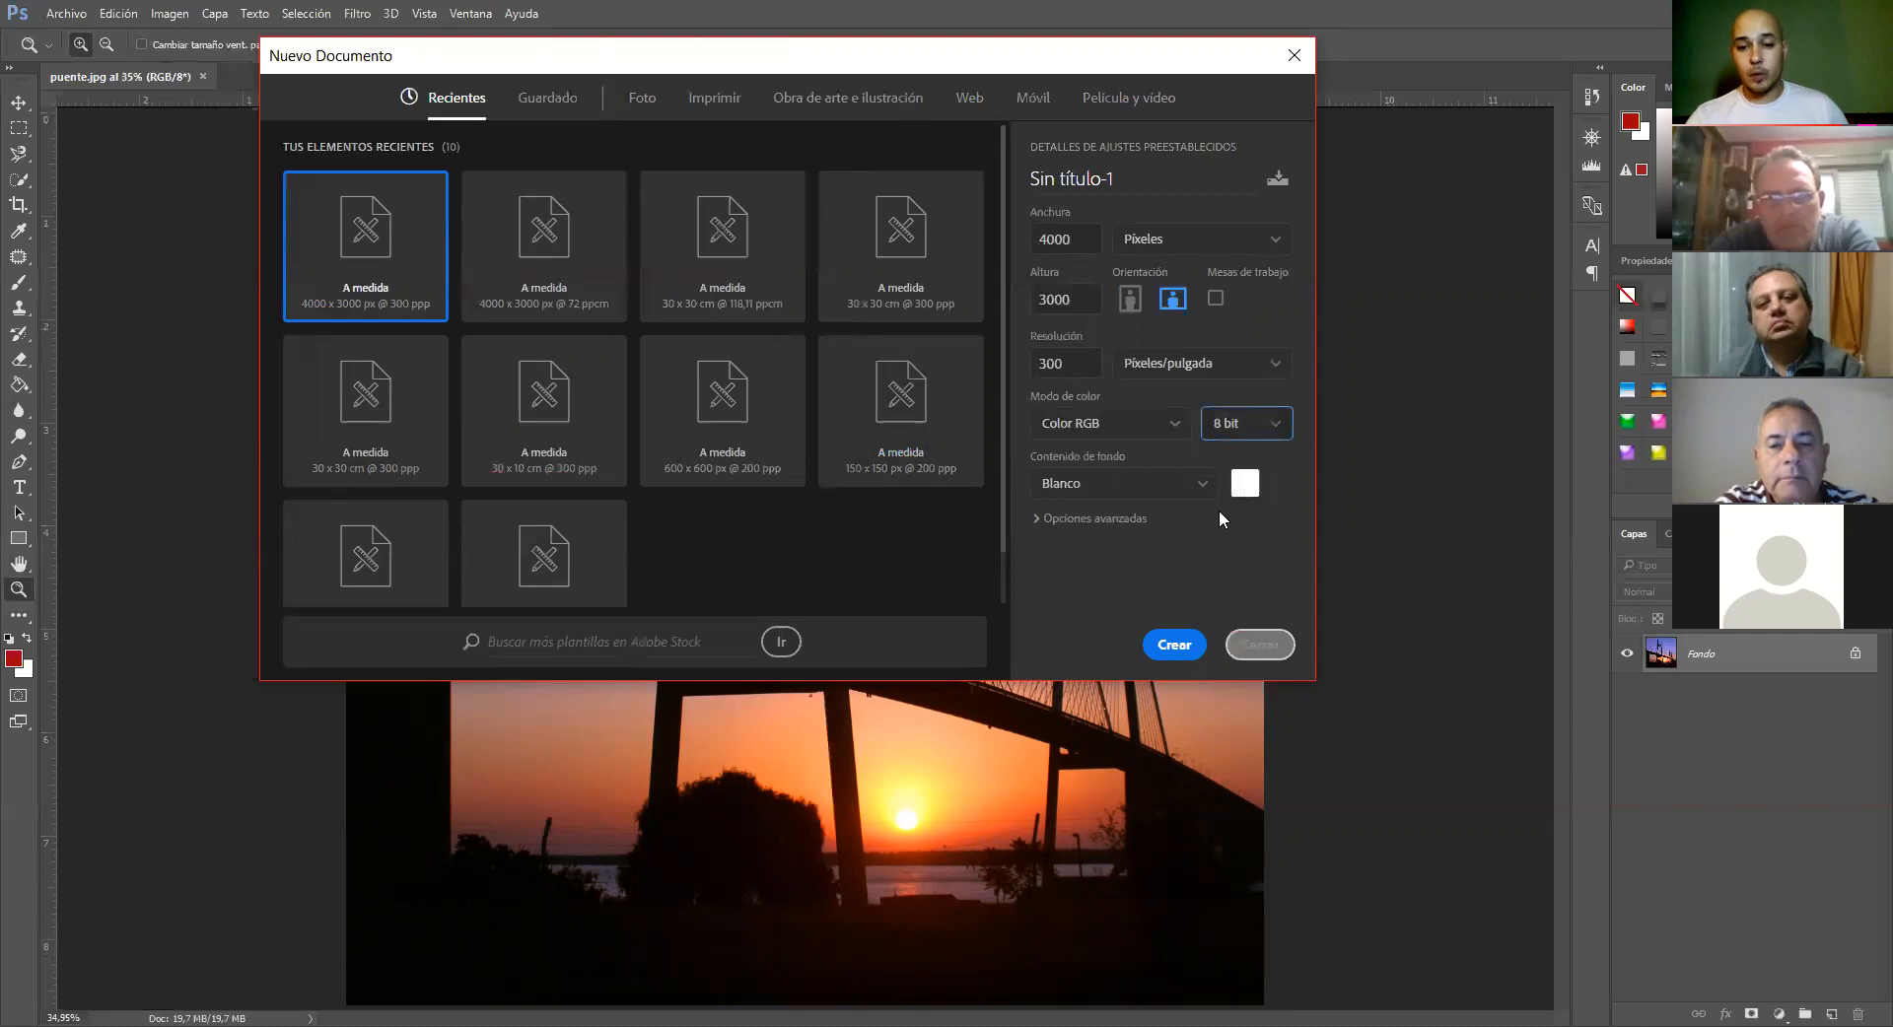
click(1260, 644)
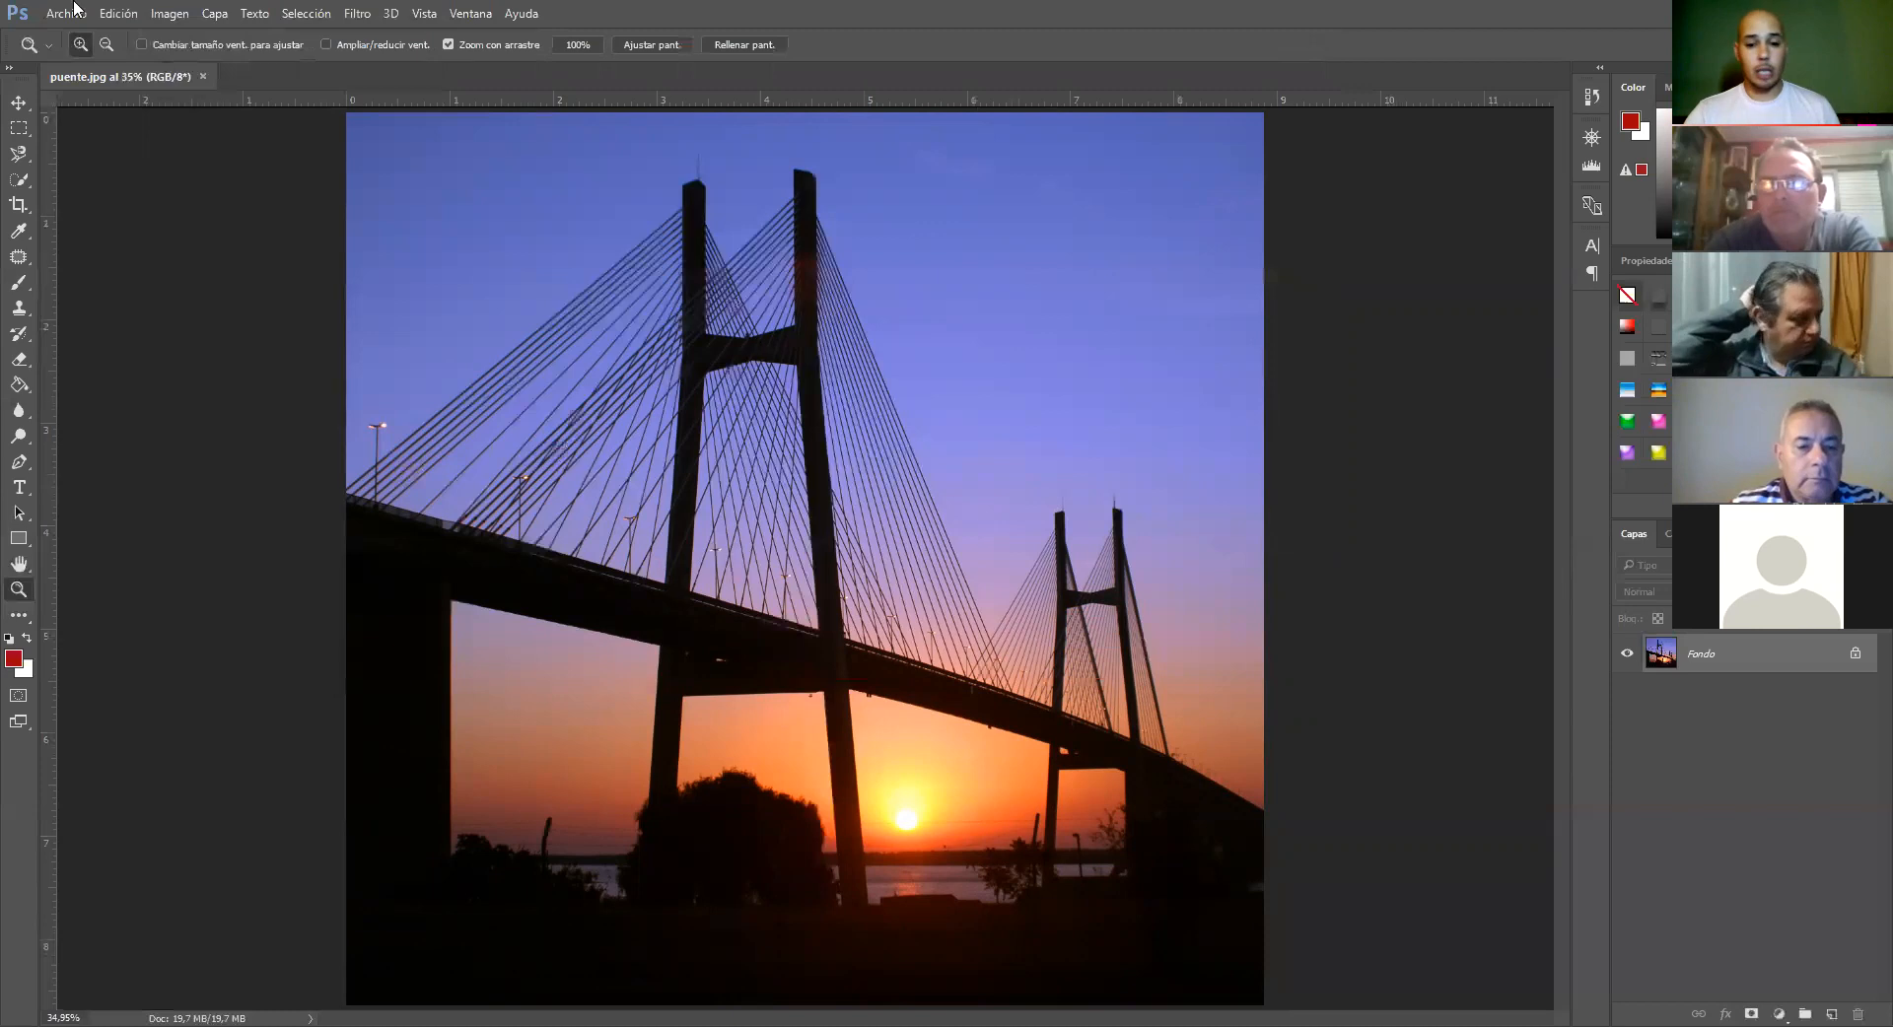
Review the colour mode and bits-per-channel options for puente.jpg without changing them
click(174, 14)
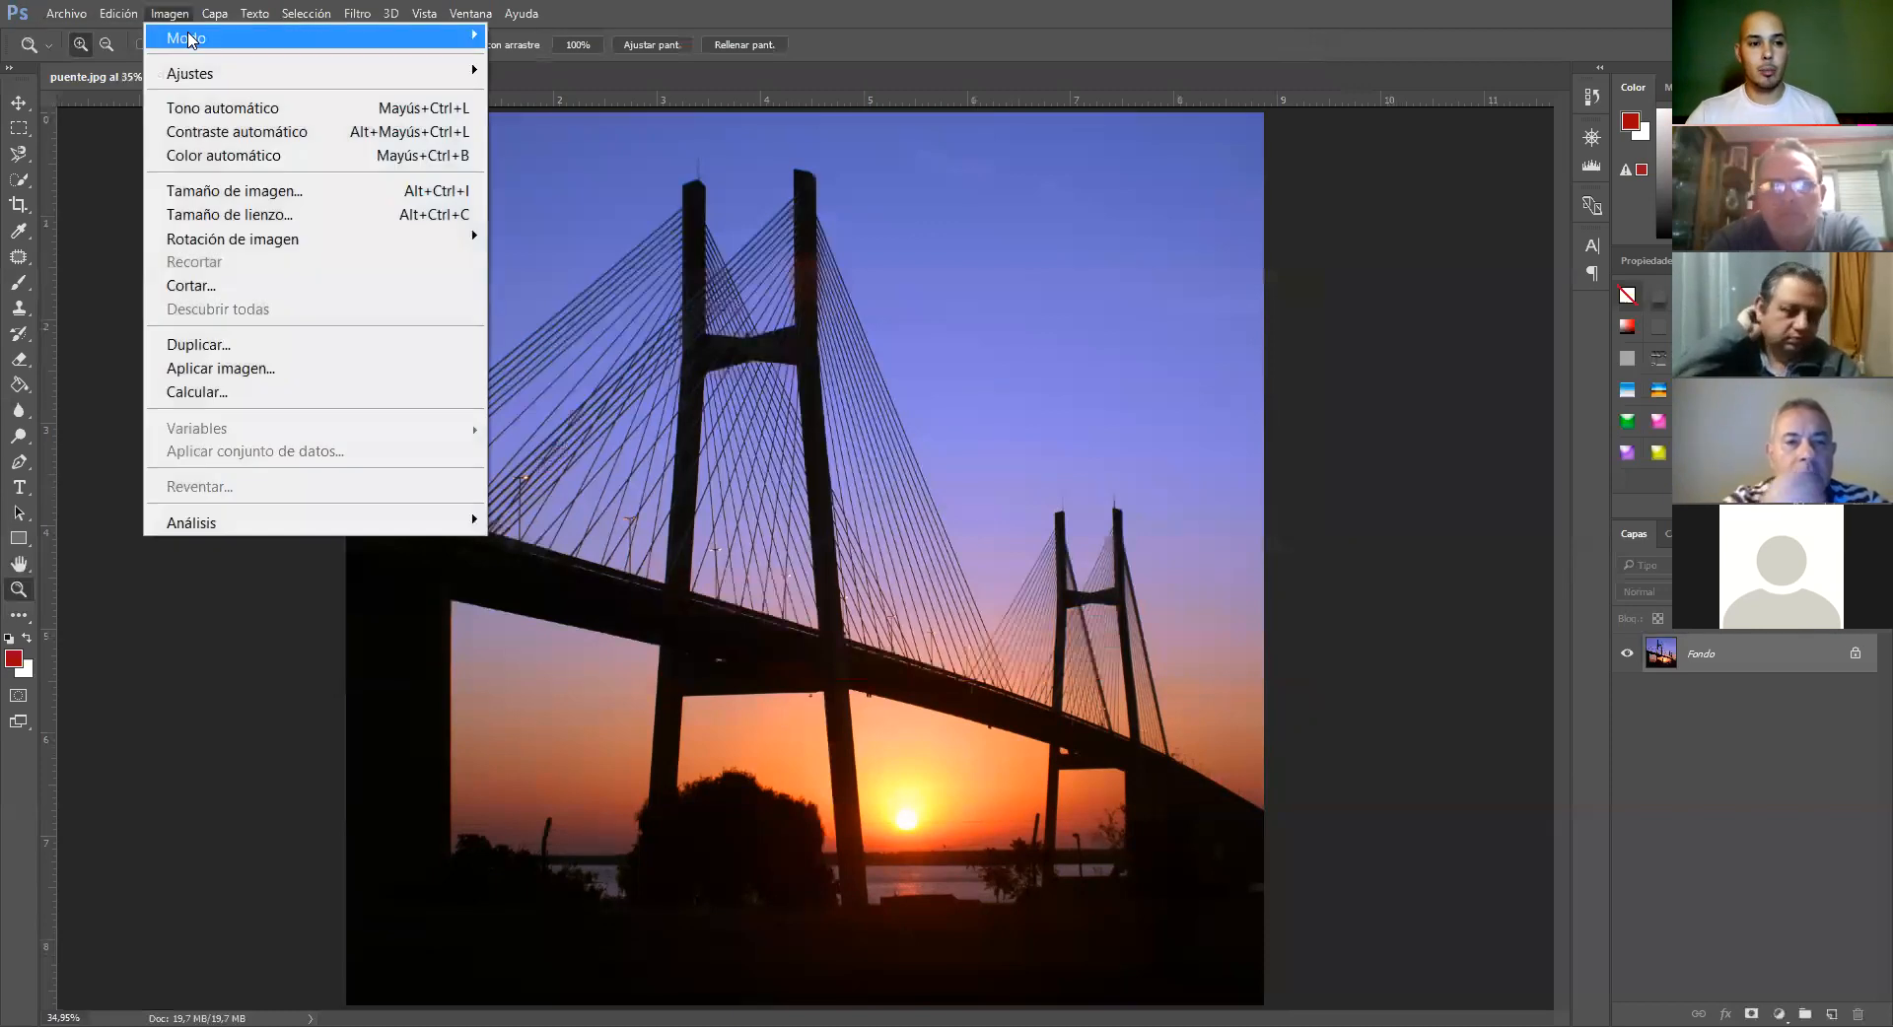
mouse_move(256, 37)
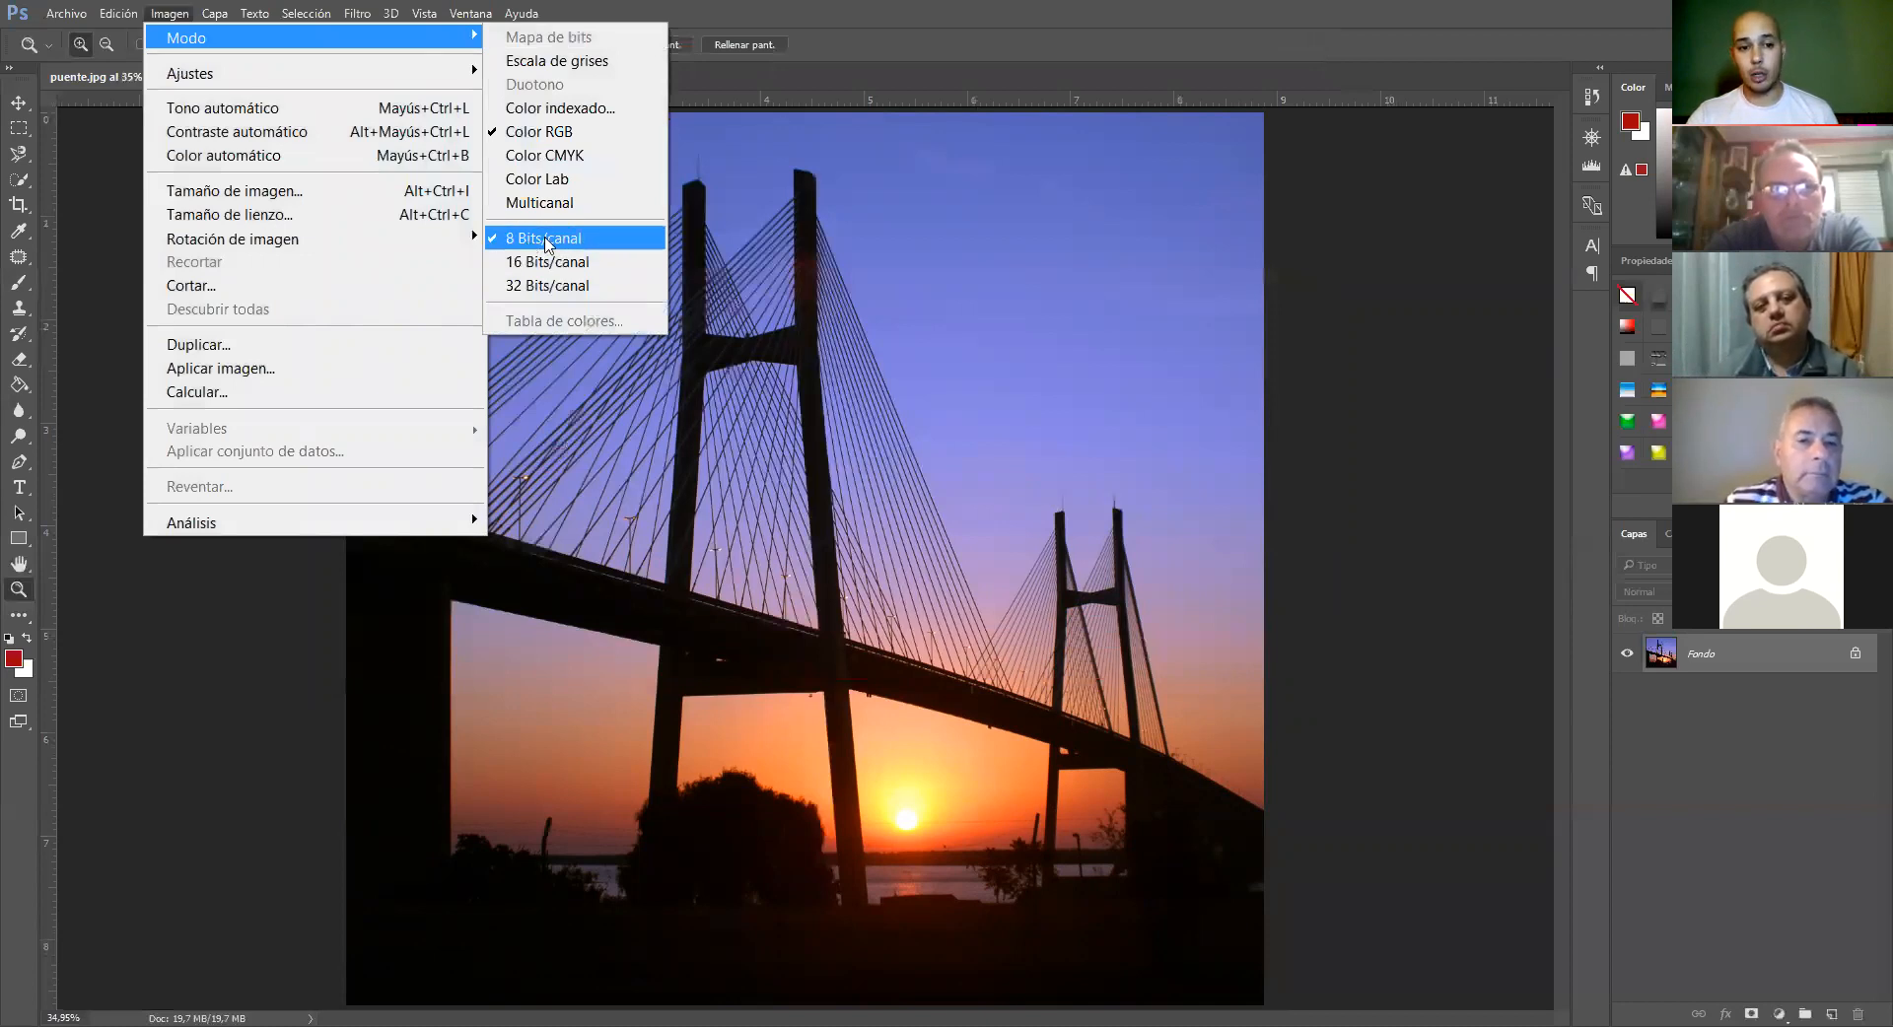
click(867, 75)
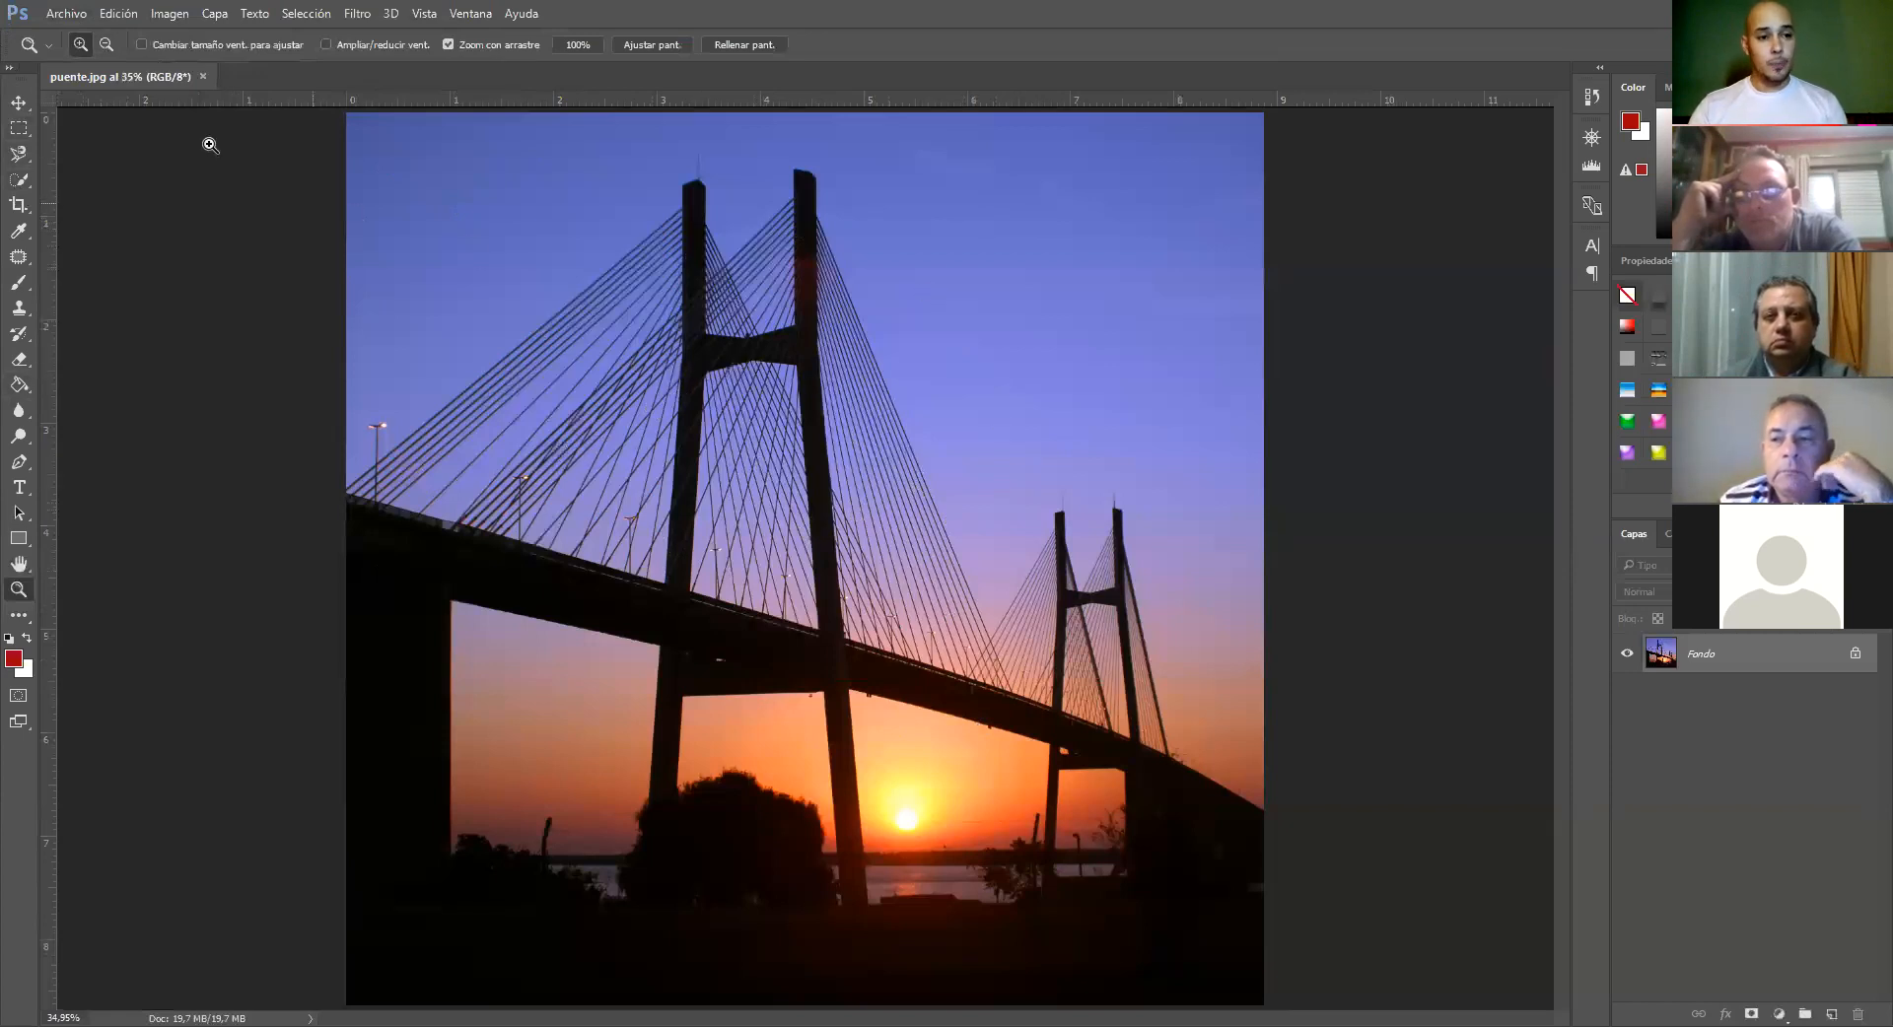
Review the save formats for puente.jpg, keep JPEG and accept replacing the existing file to reach the JPEG options
click(76, 14)
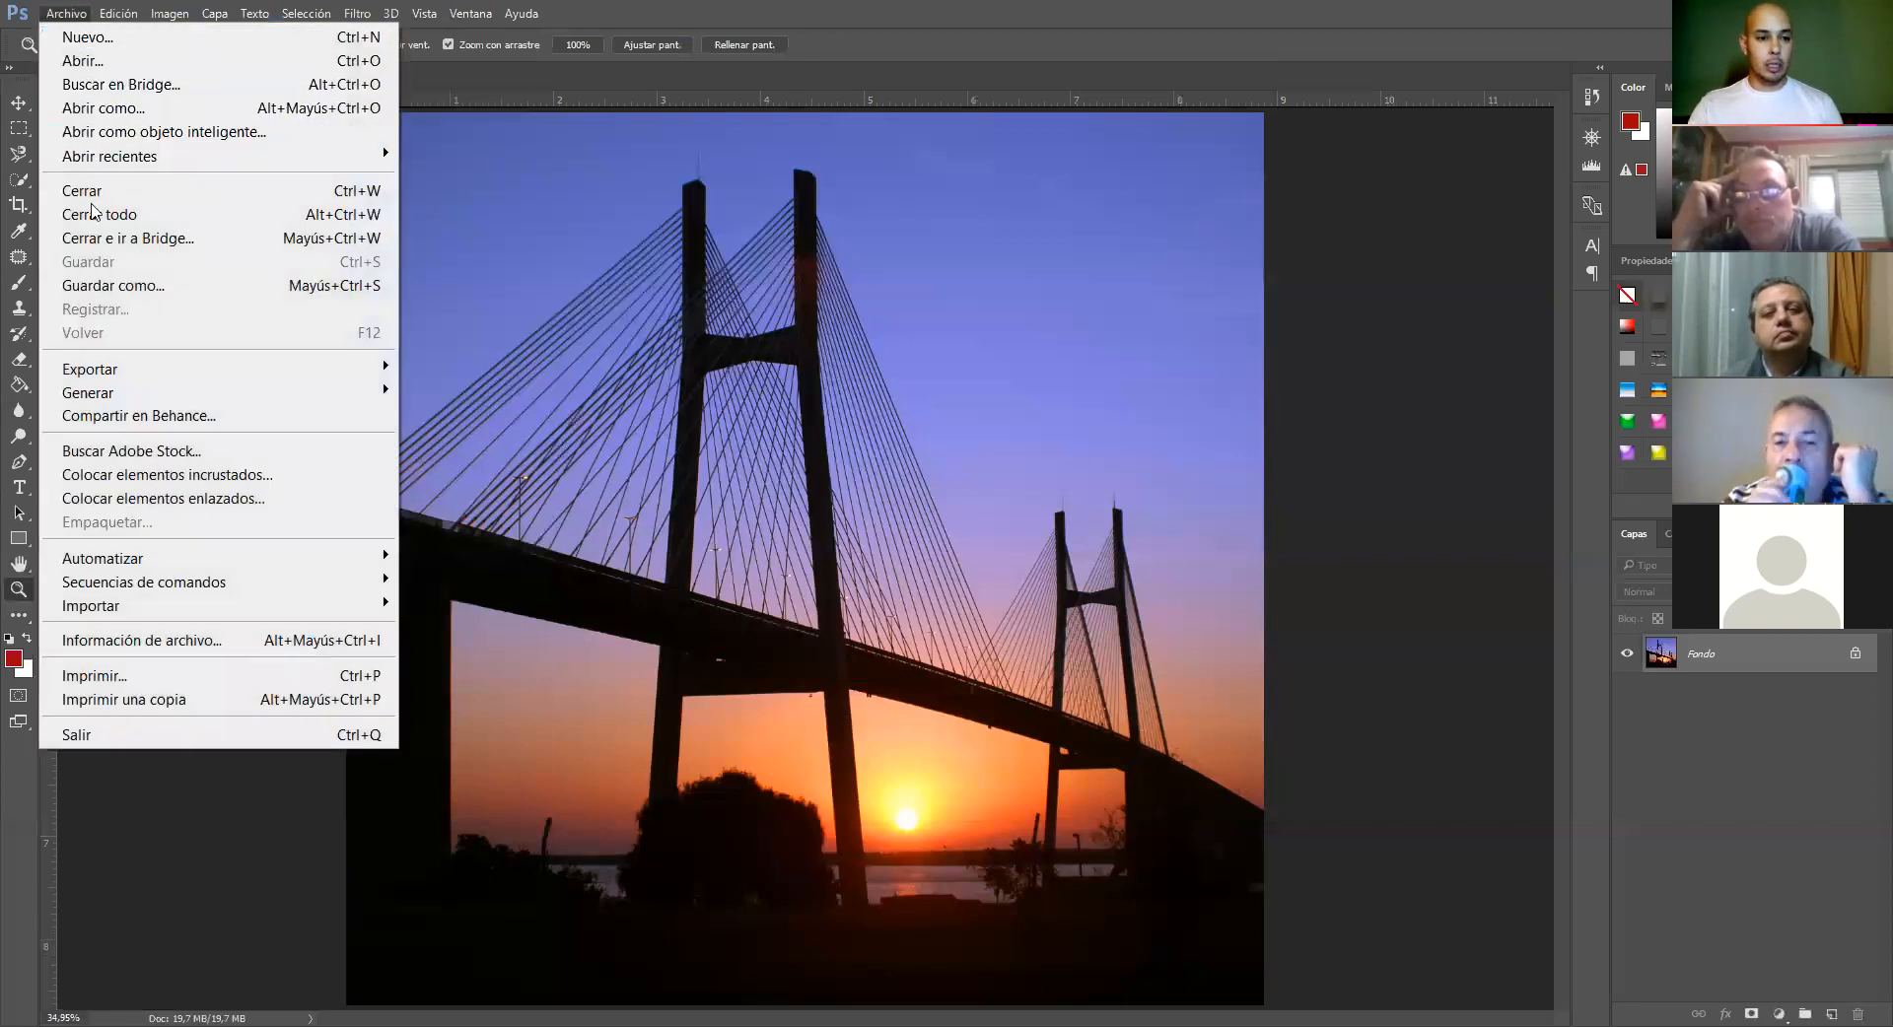
click(143, 291)
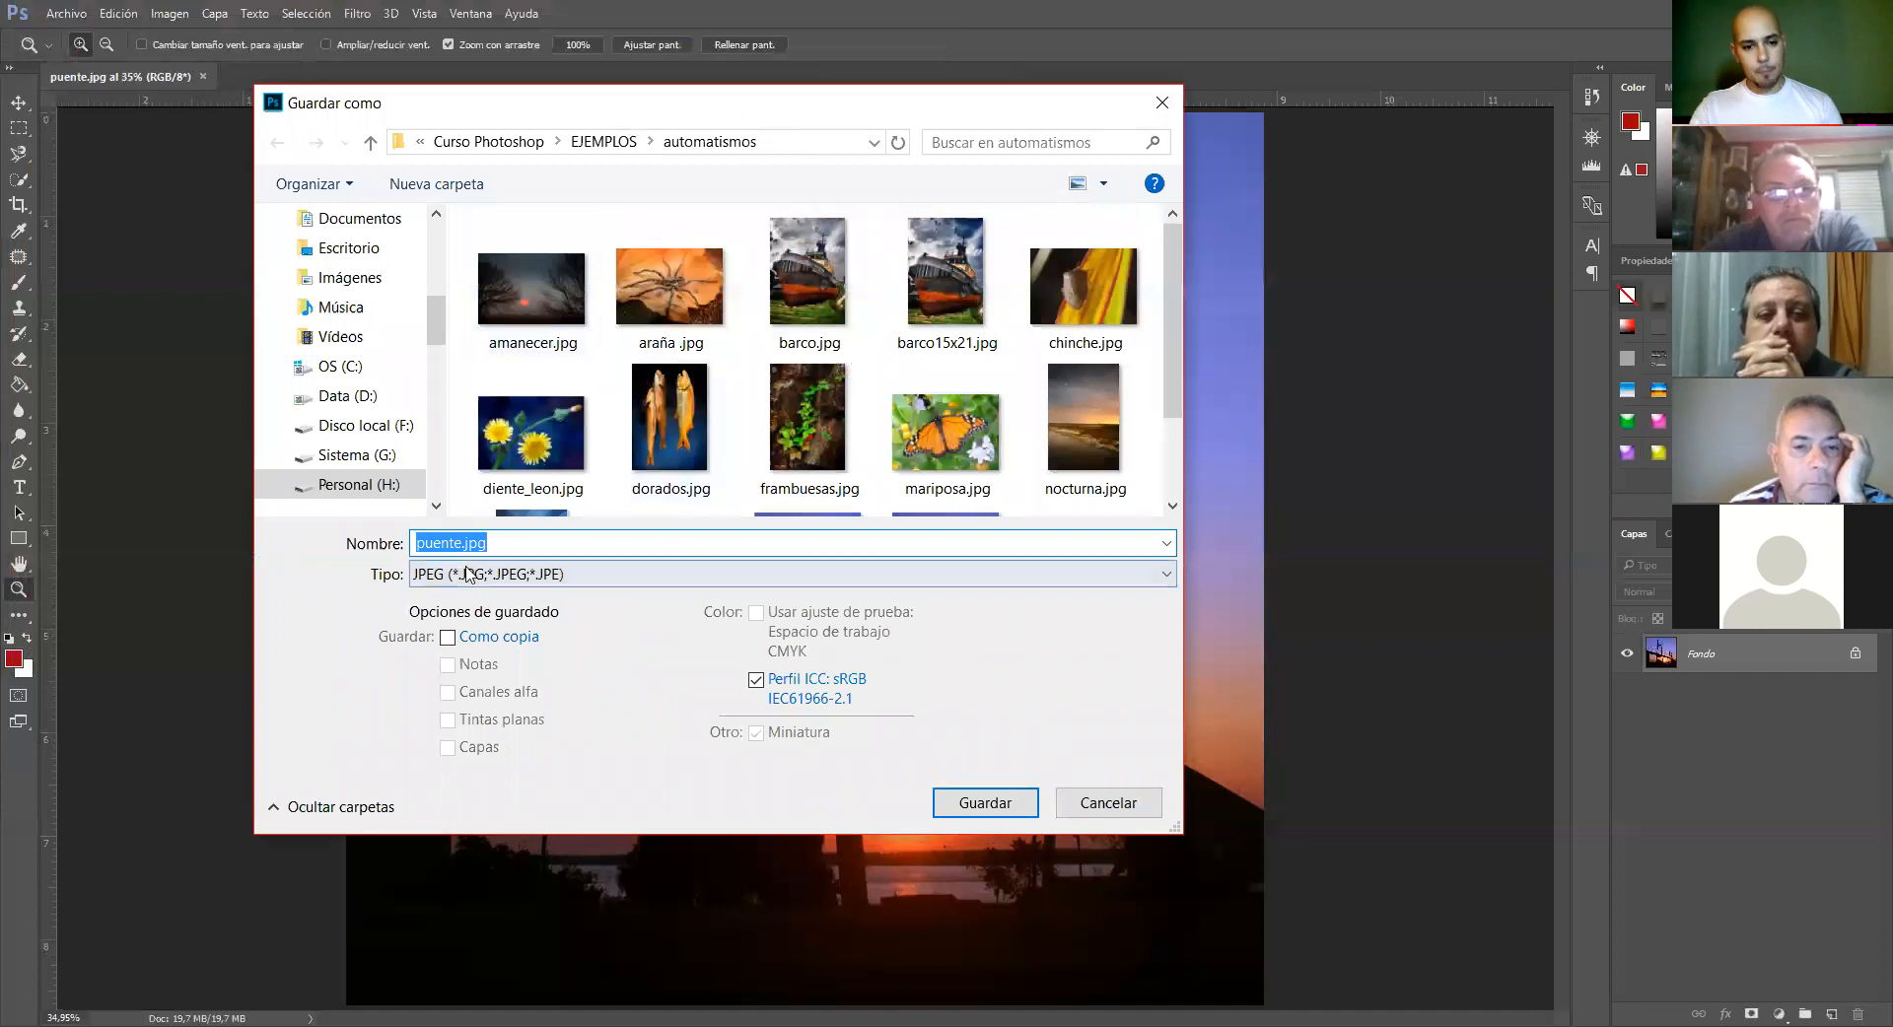
click(520, 578)
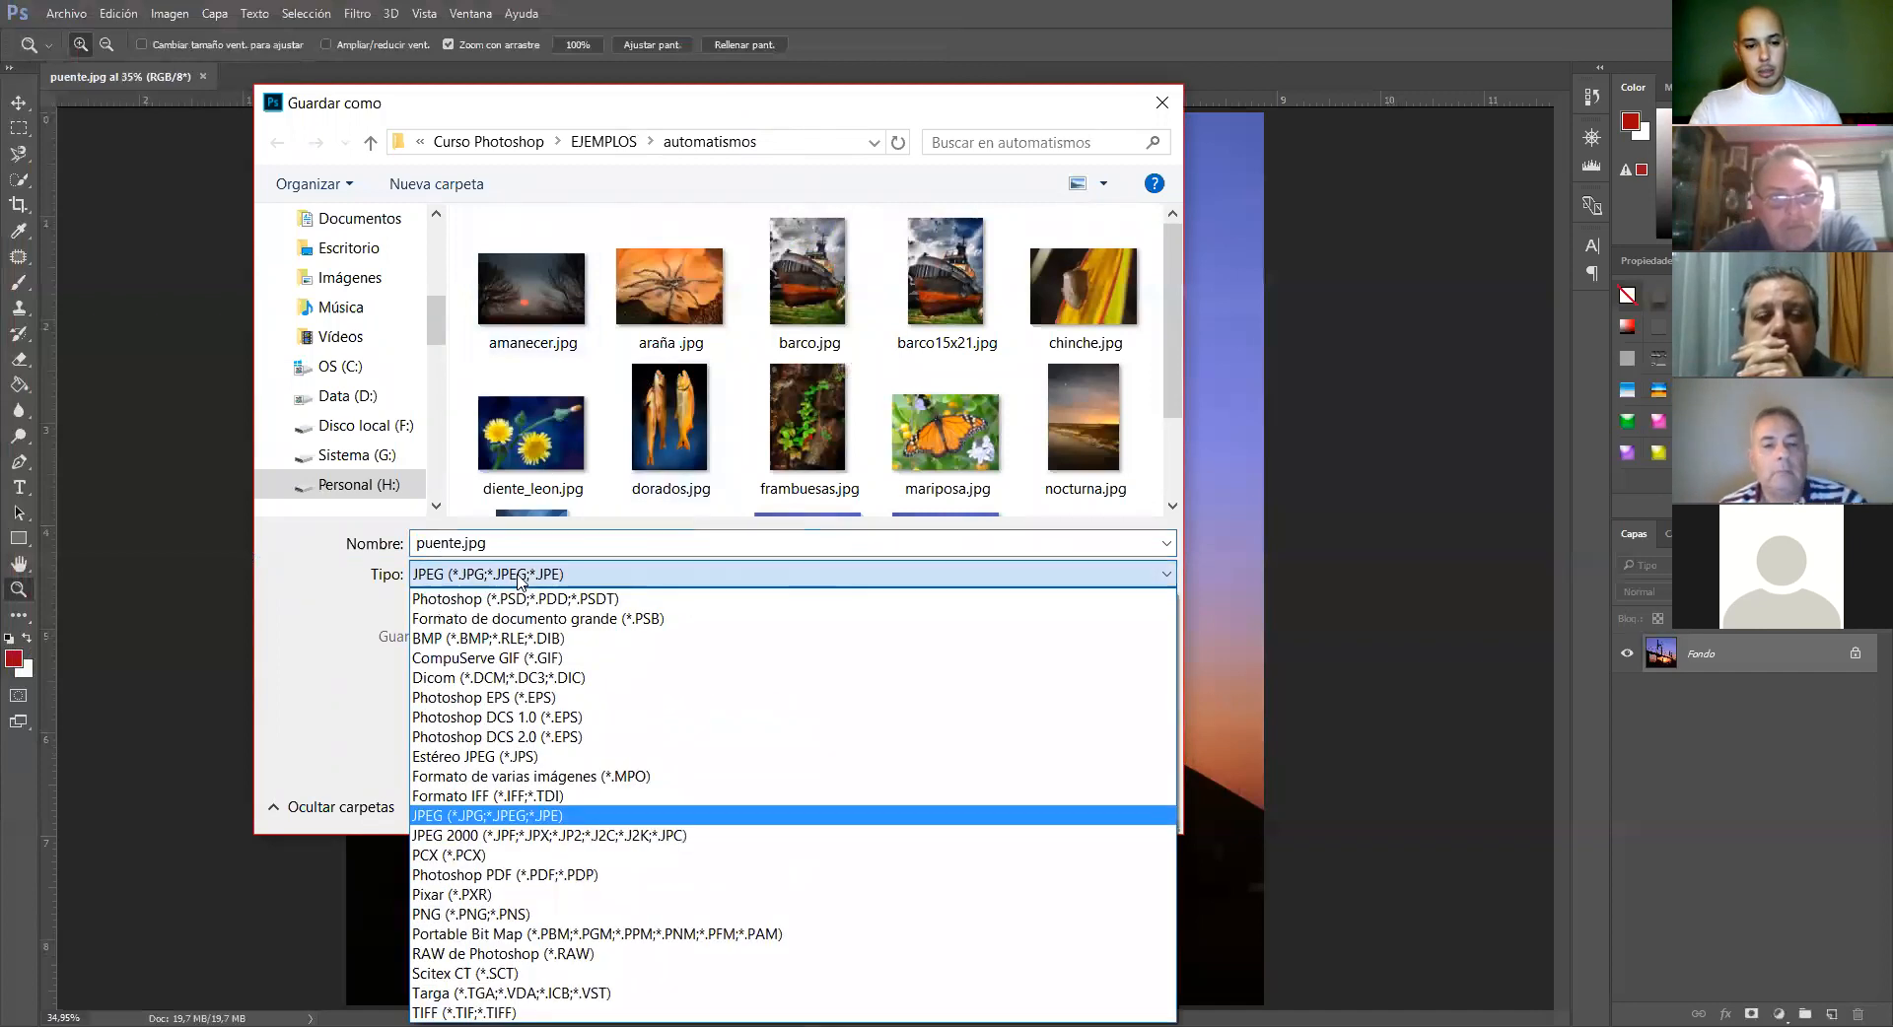
key(End)
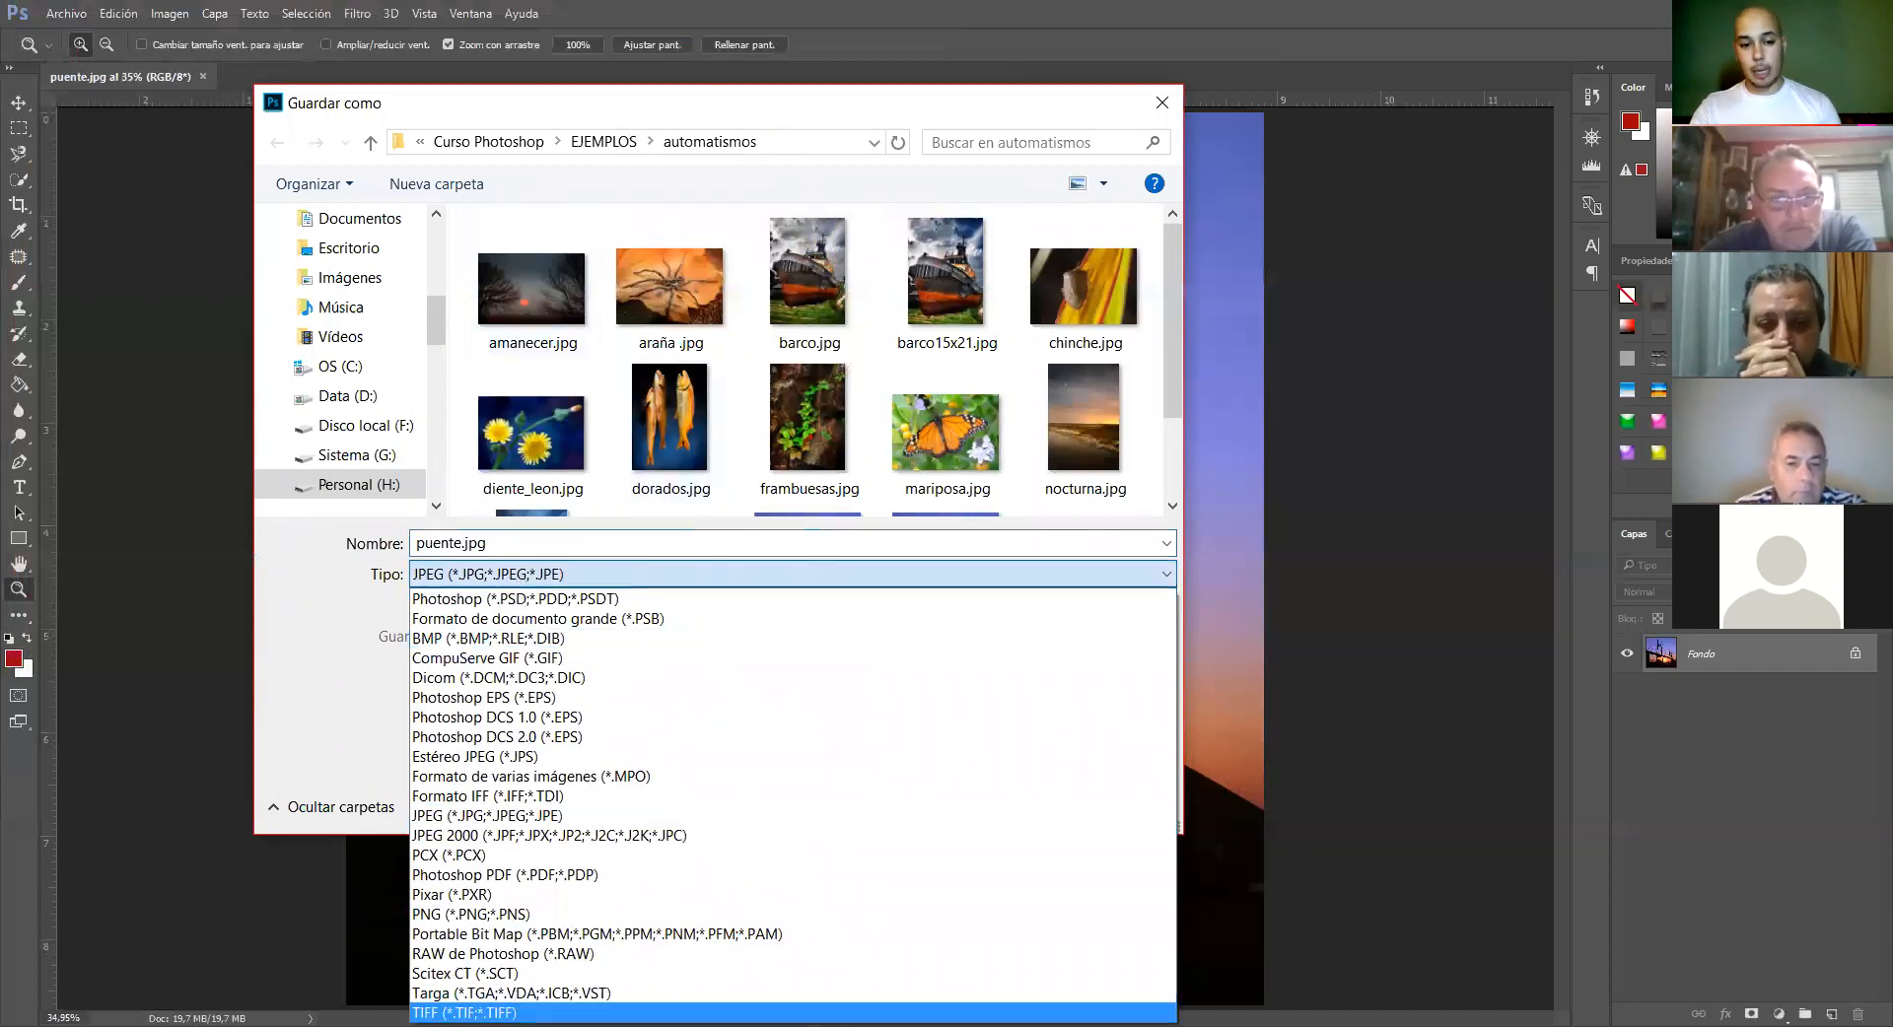
click(642, 818)
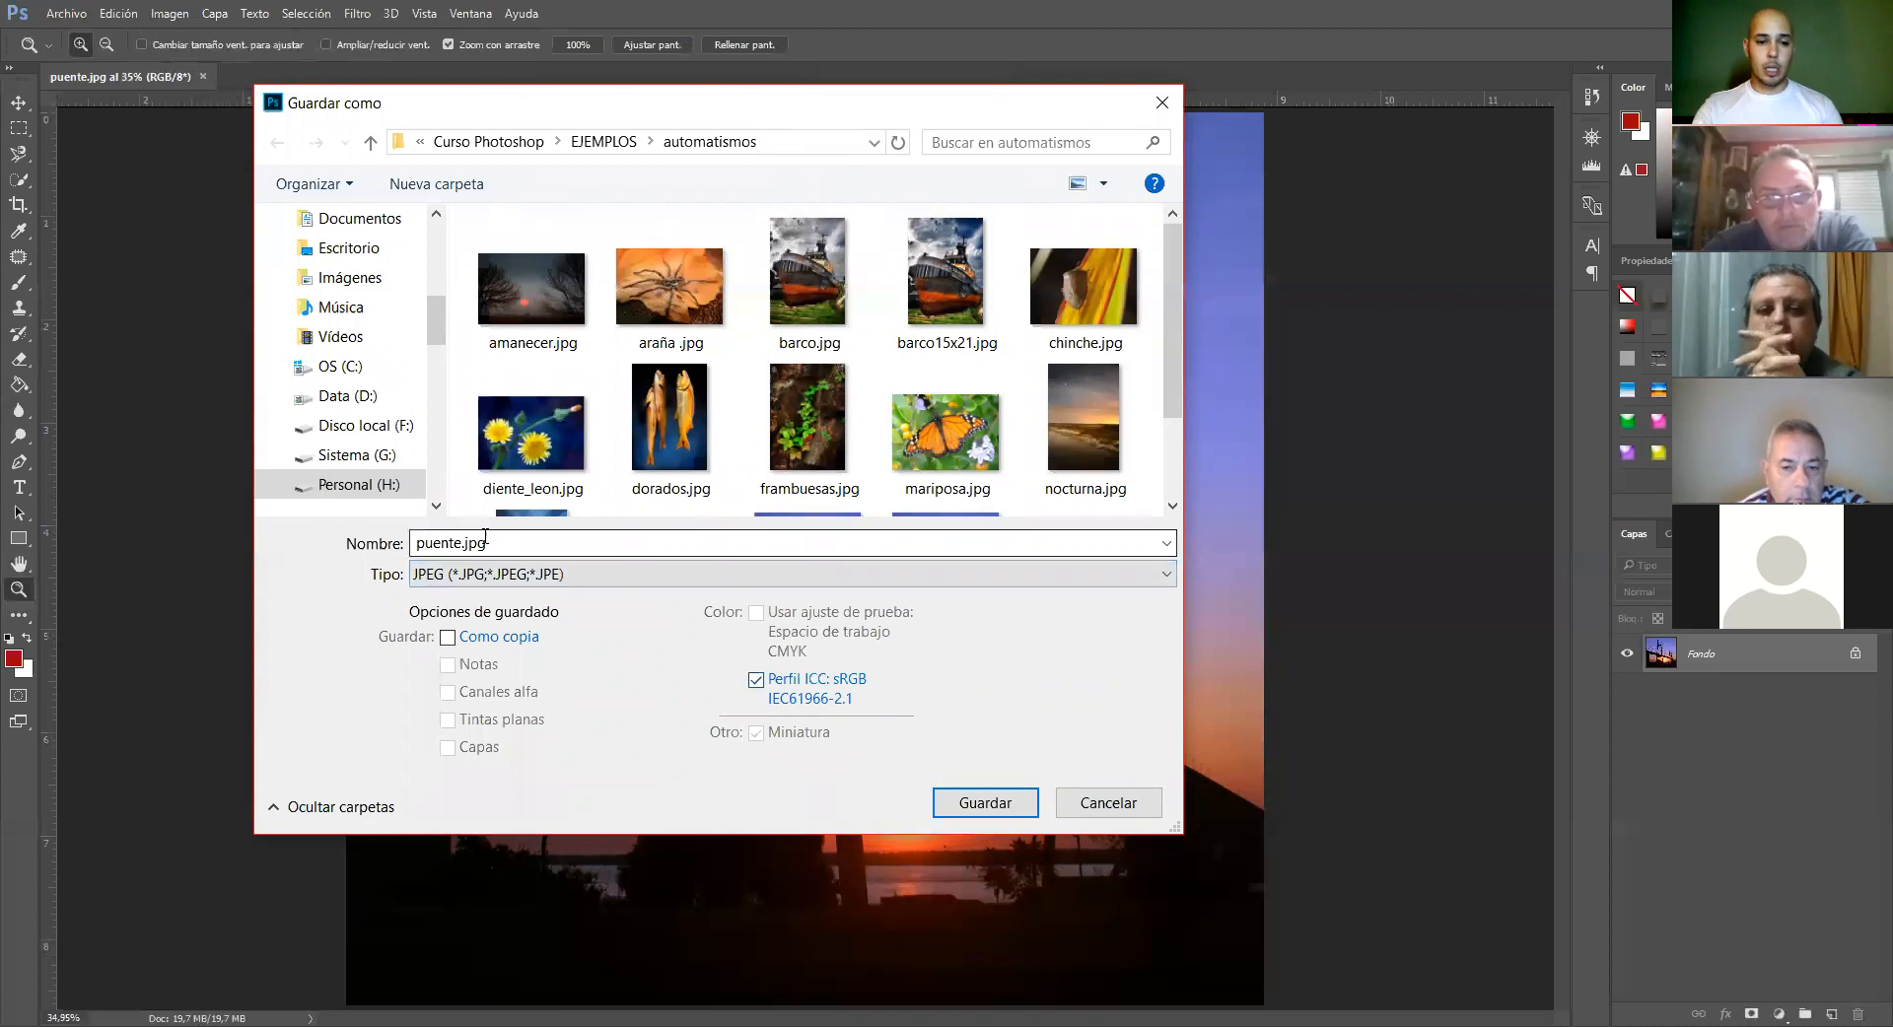
click(970, 800)
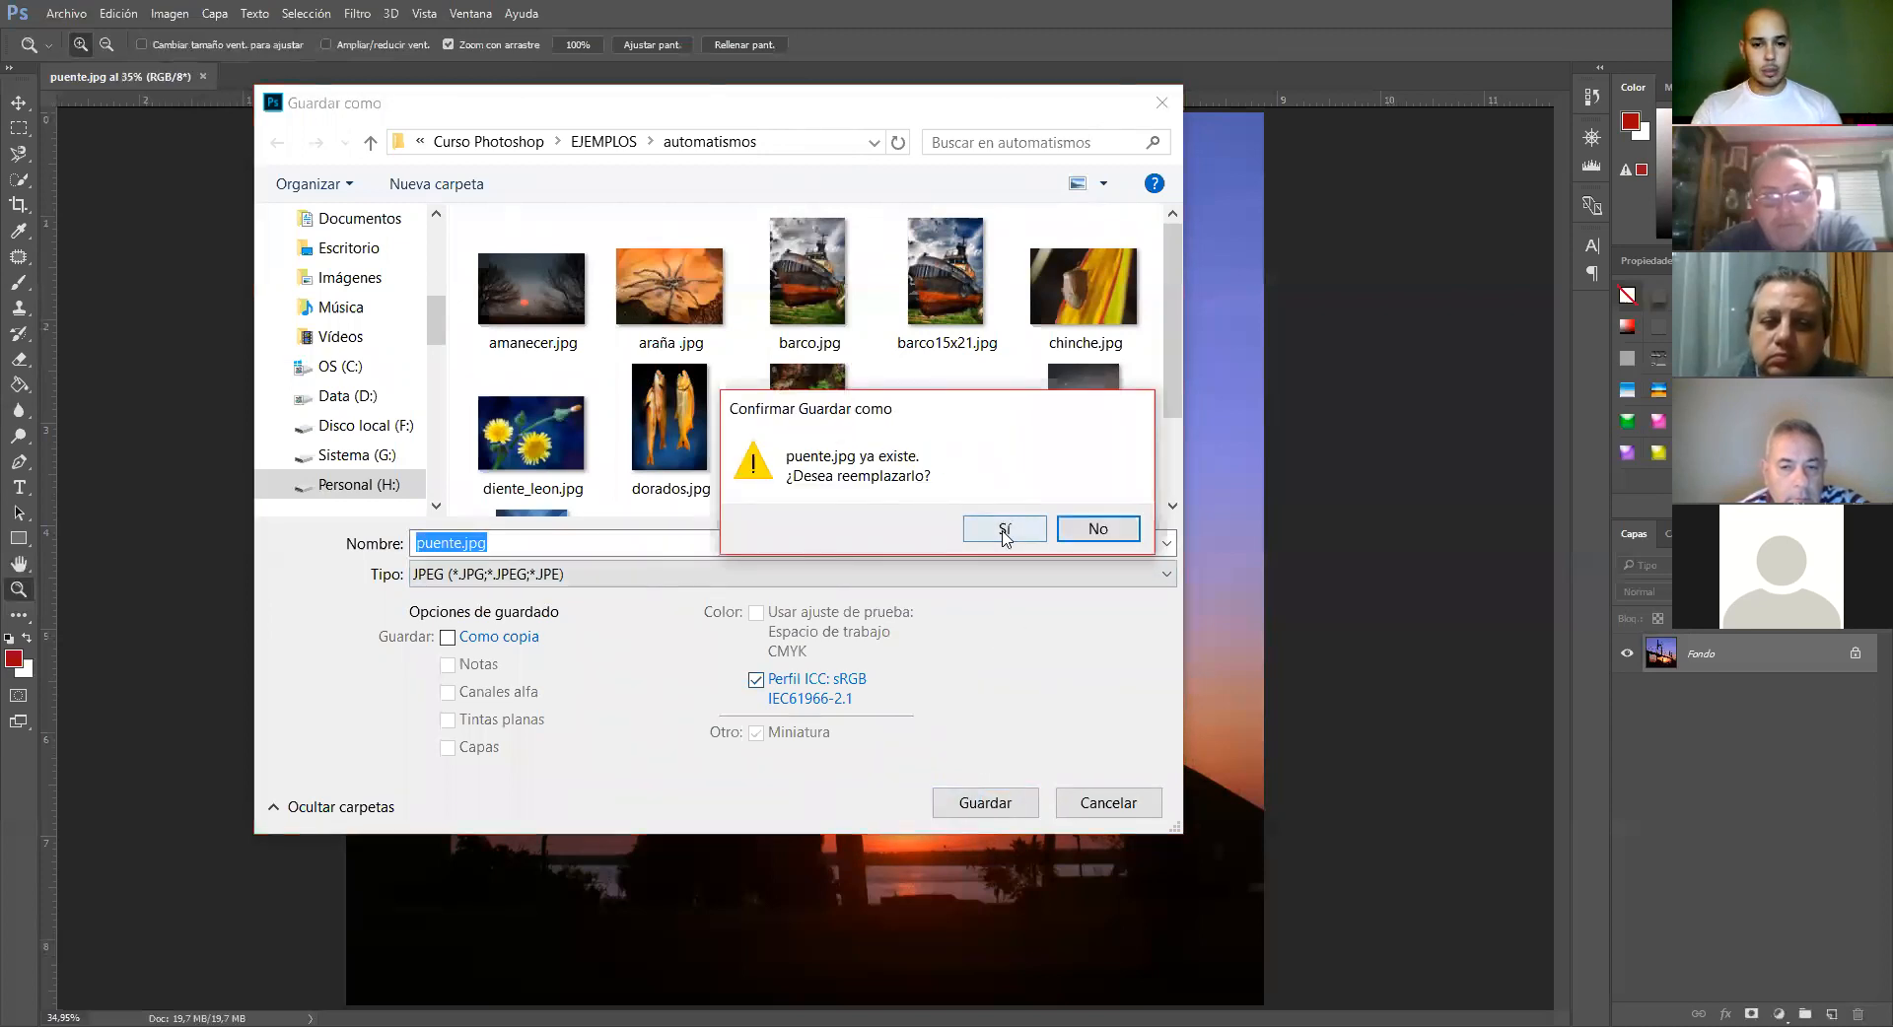
click(1004, 533)
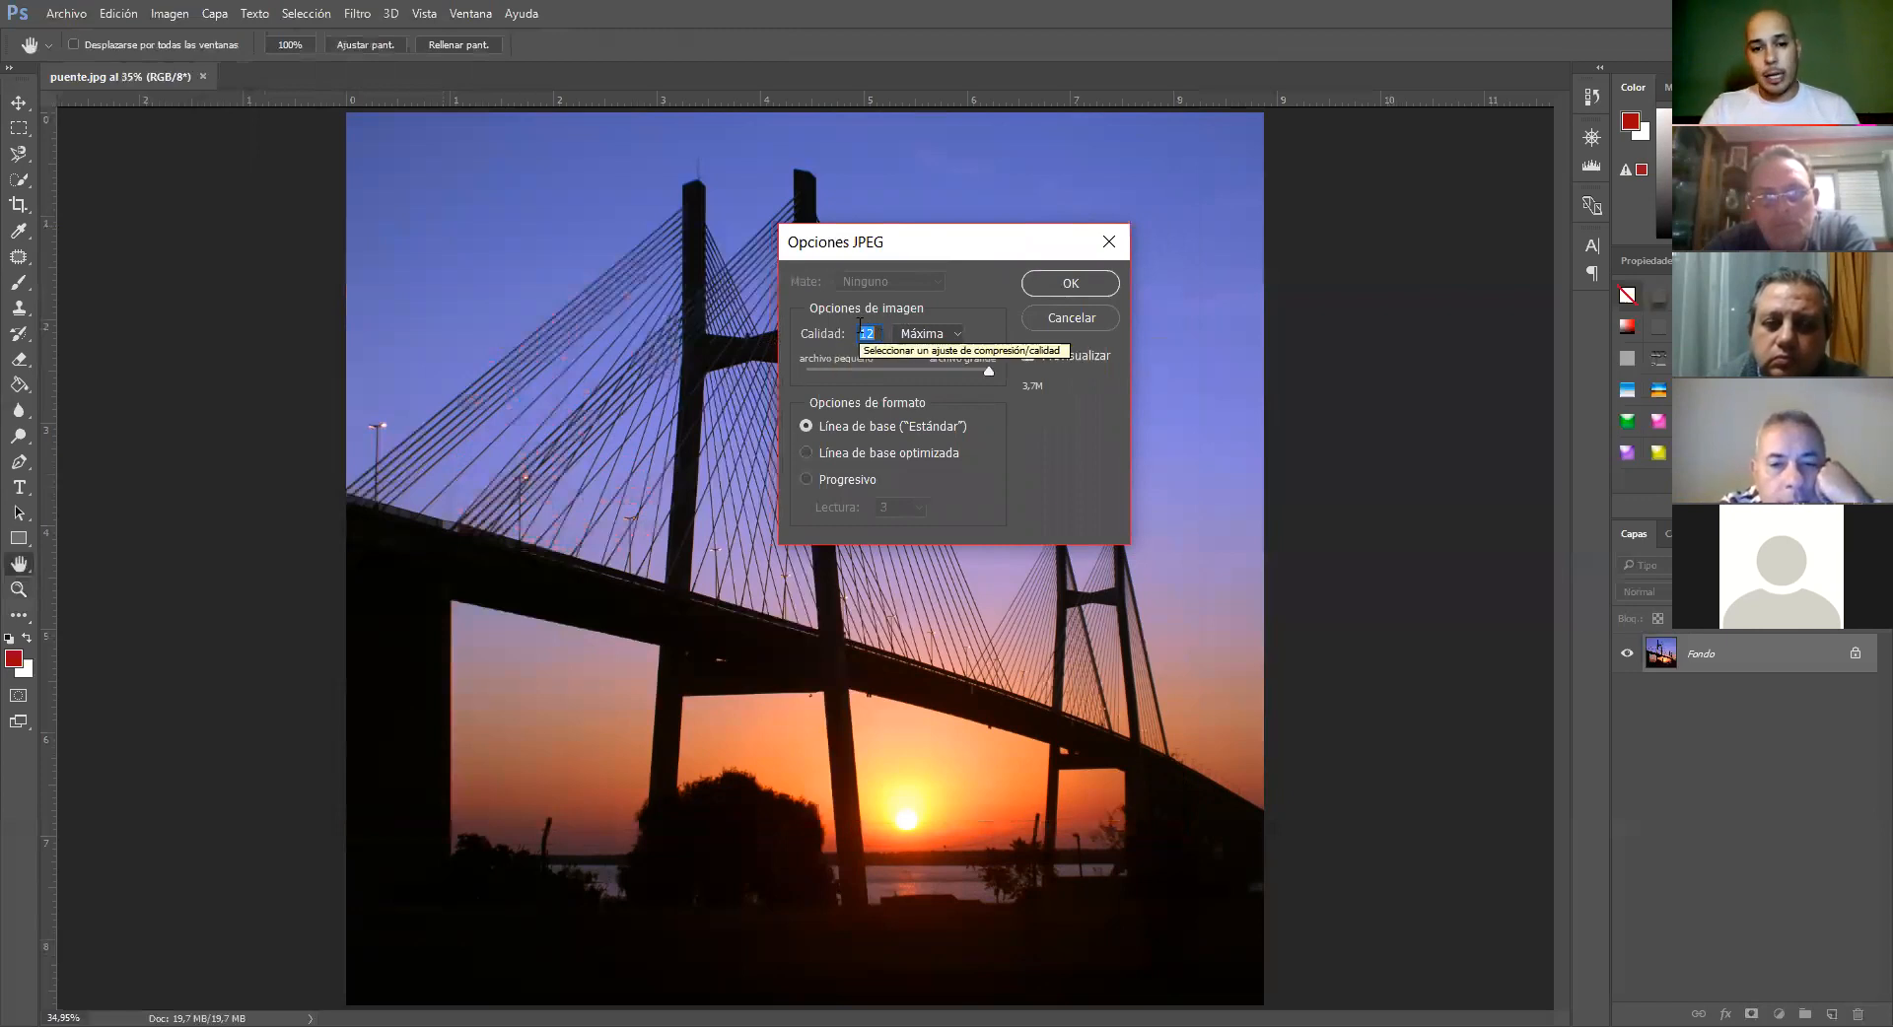
Compare the estimated JPEG file size of puente.jpg at quality 12, 10 and 4
click(954, 335)
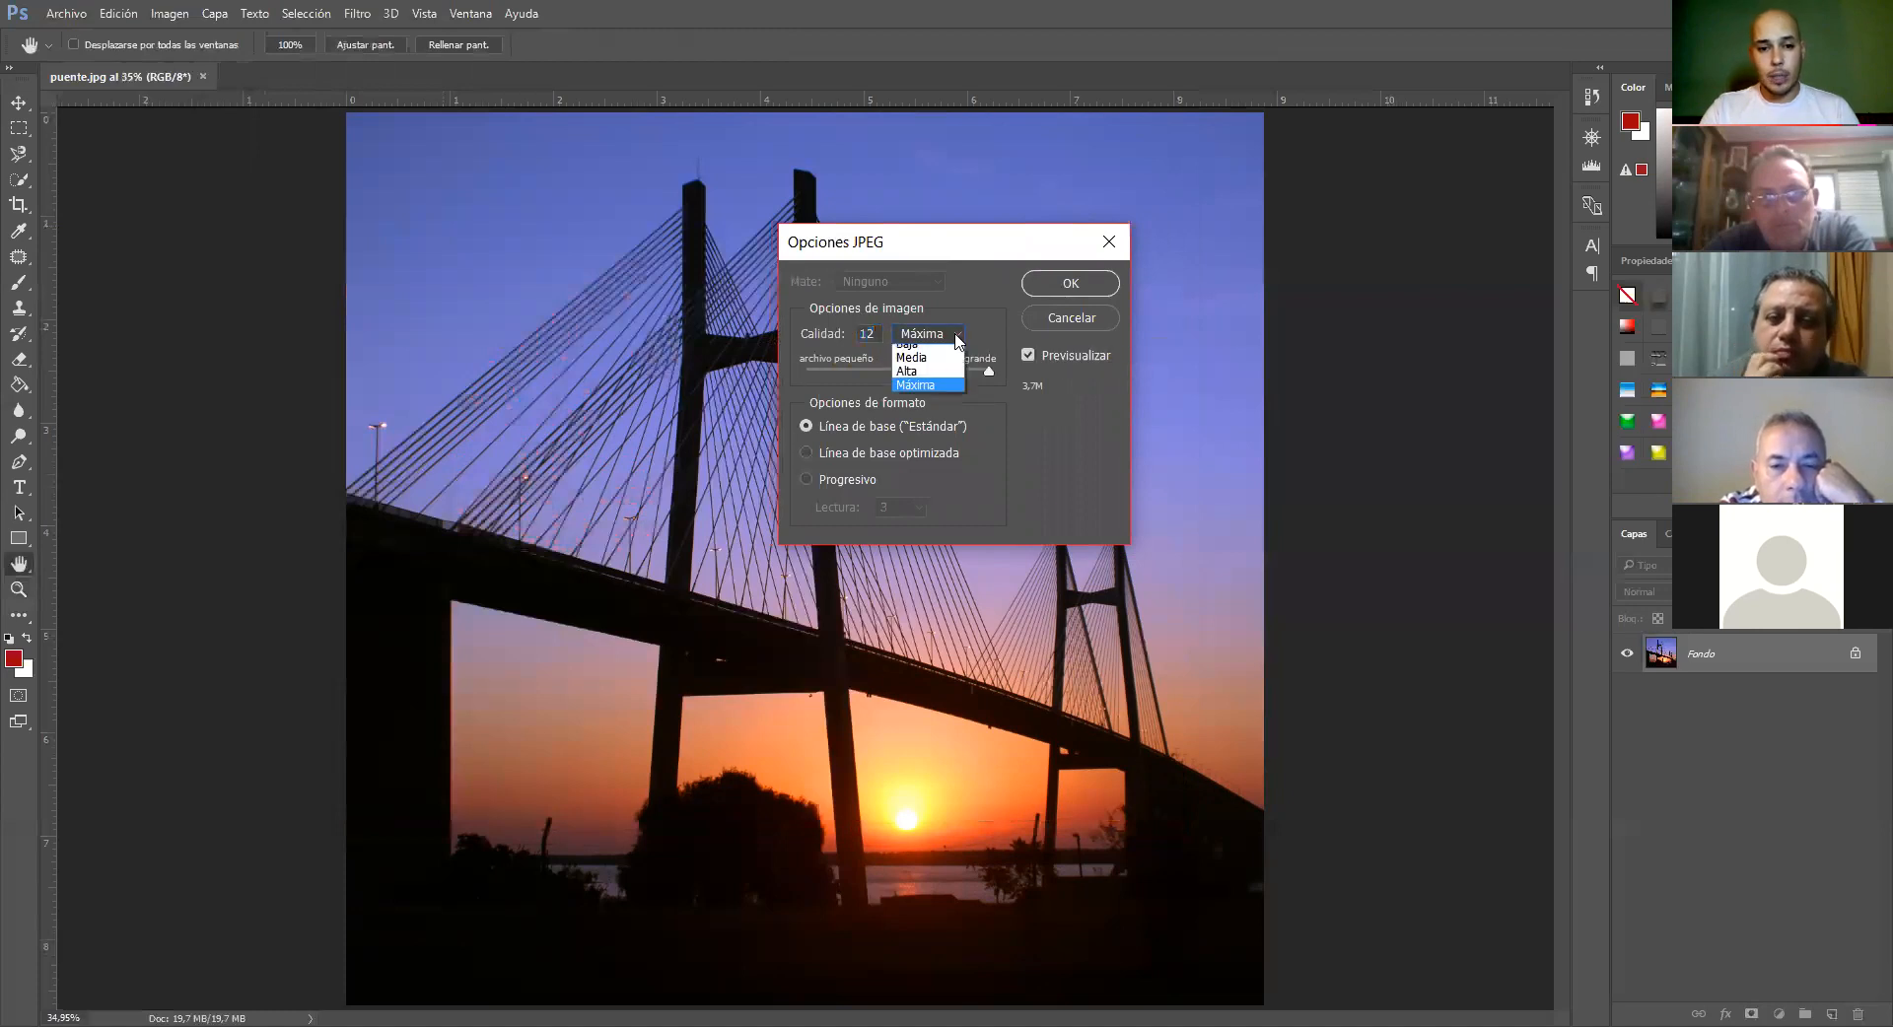
click(986, 375)
mouse_move(988, 366)
mouse_down()
mouse_move(788, 371)
mouse_move(997, 359)
mouse_up()
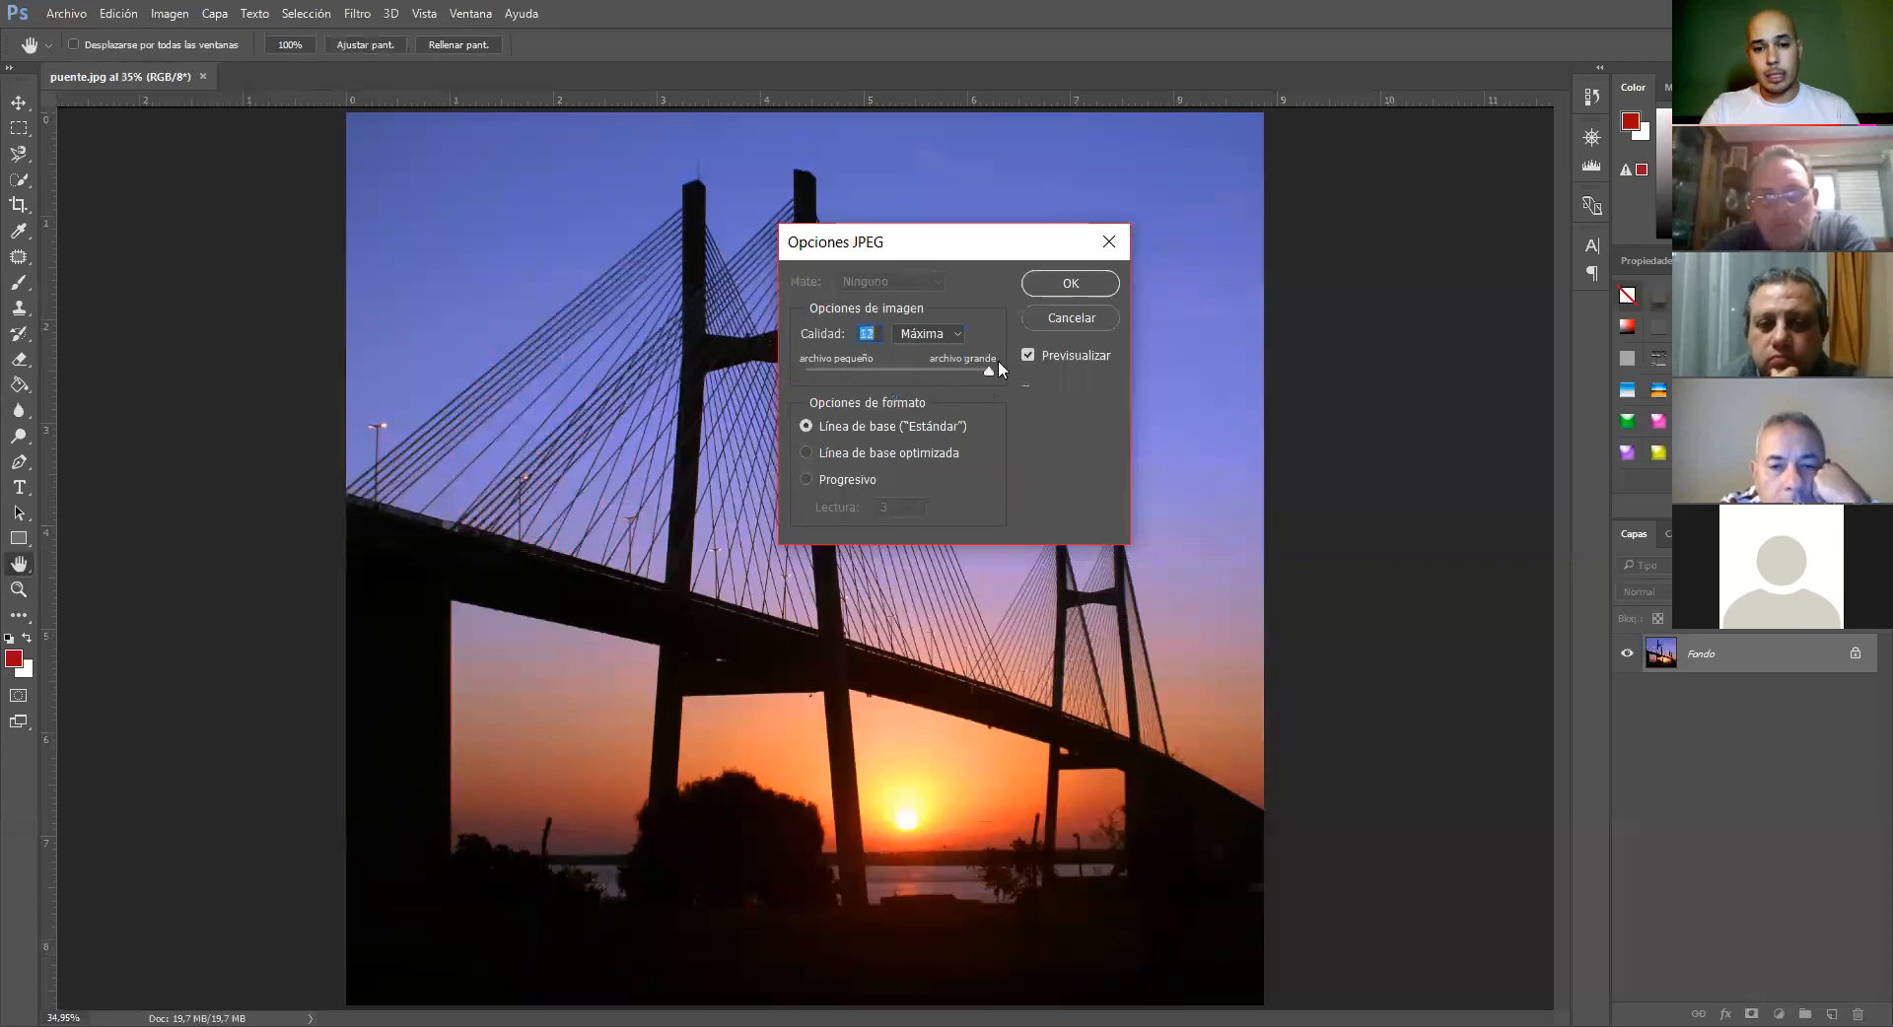
click(940, 335)
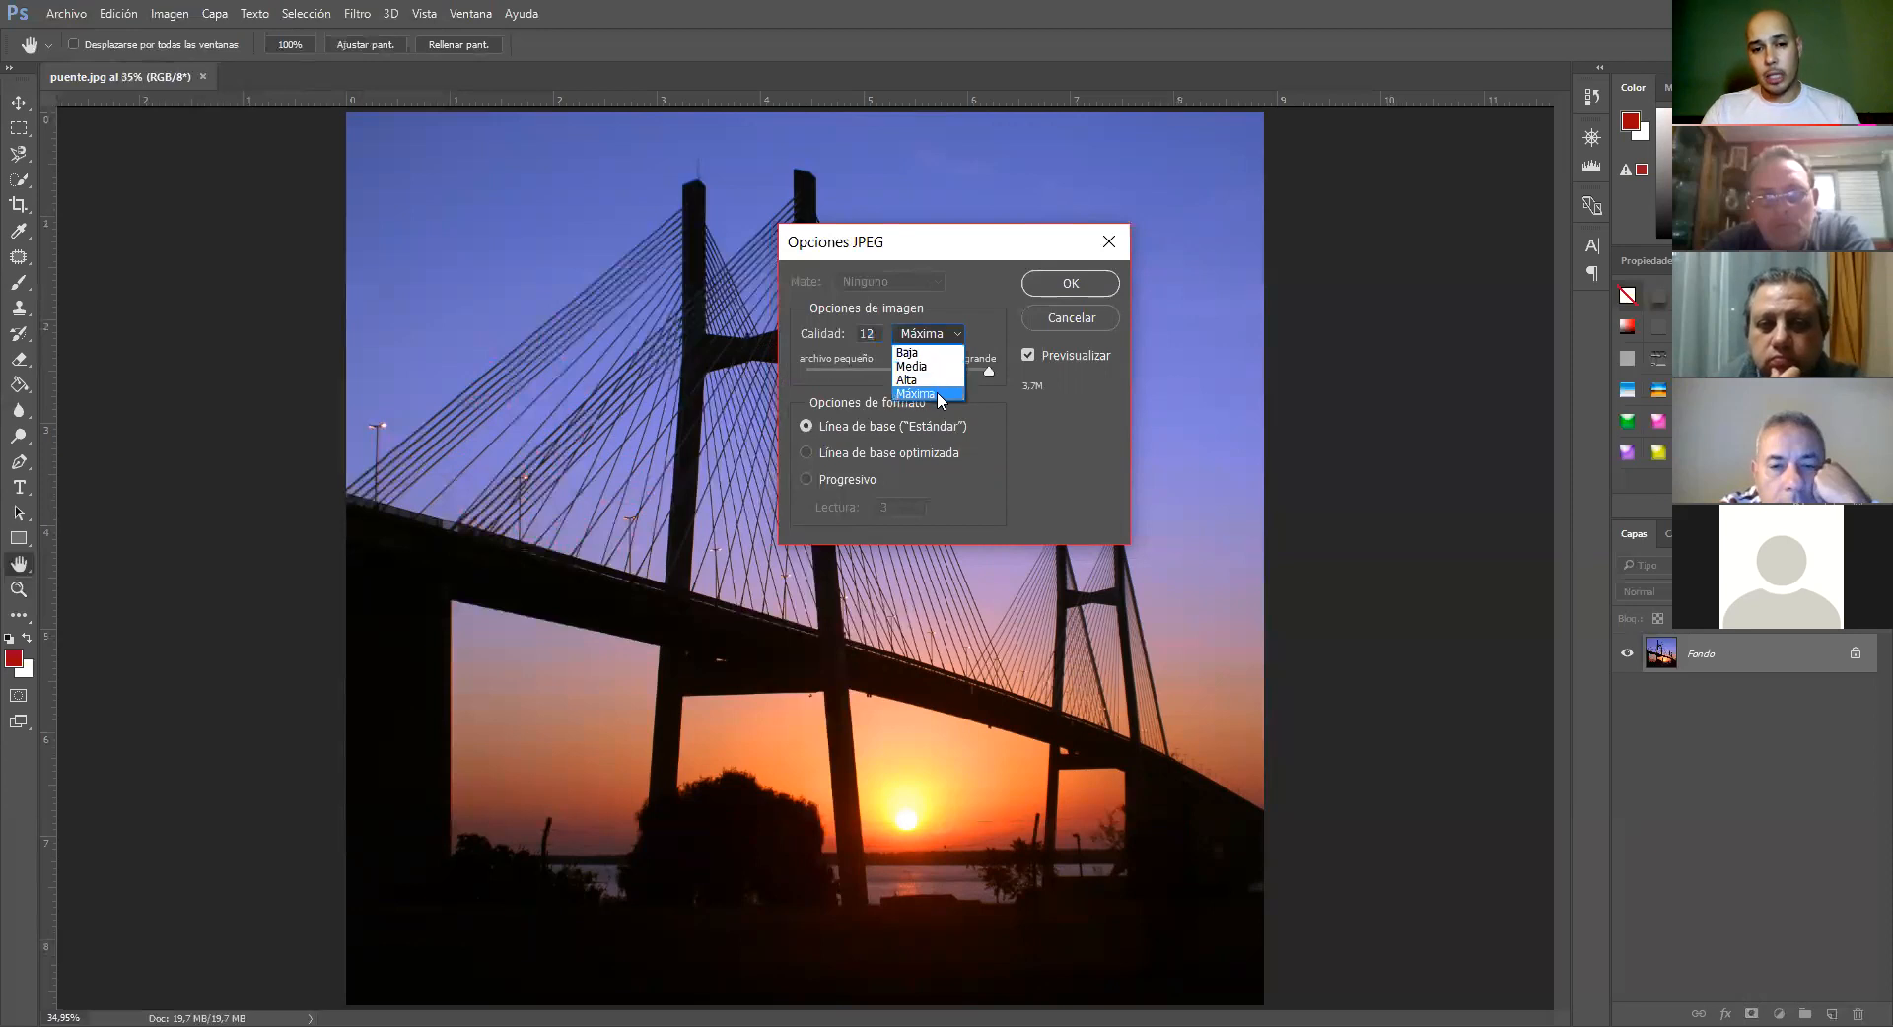
click(956, 335)
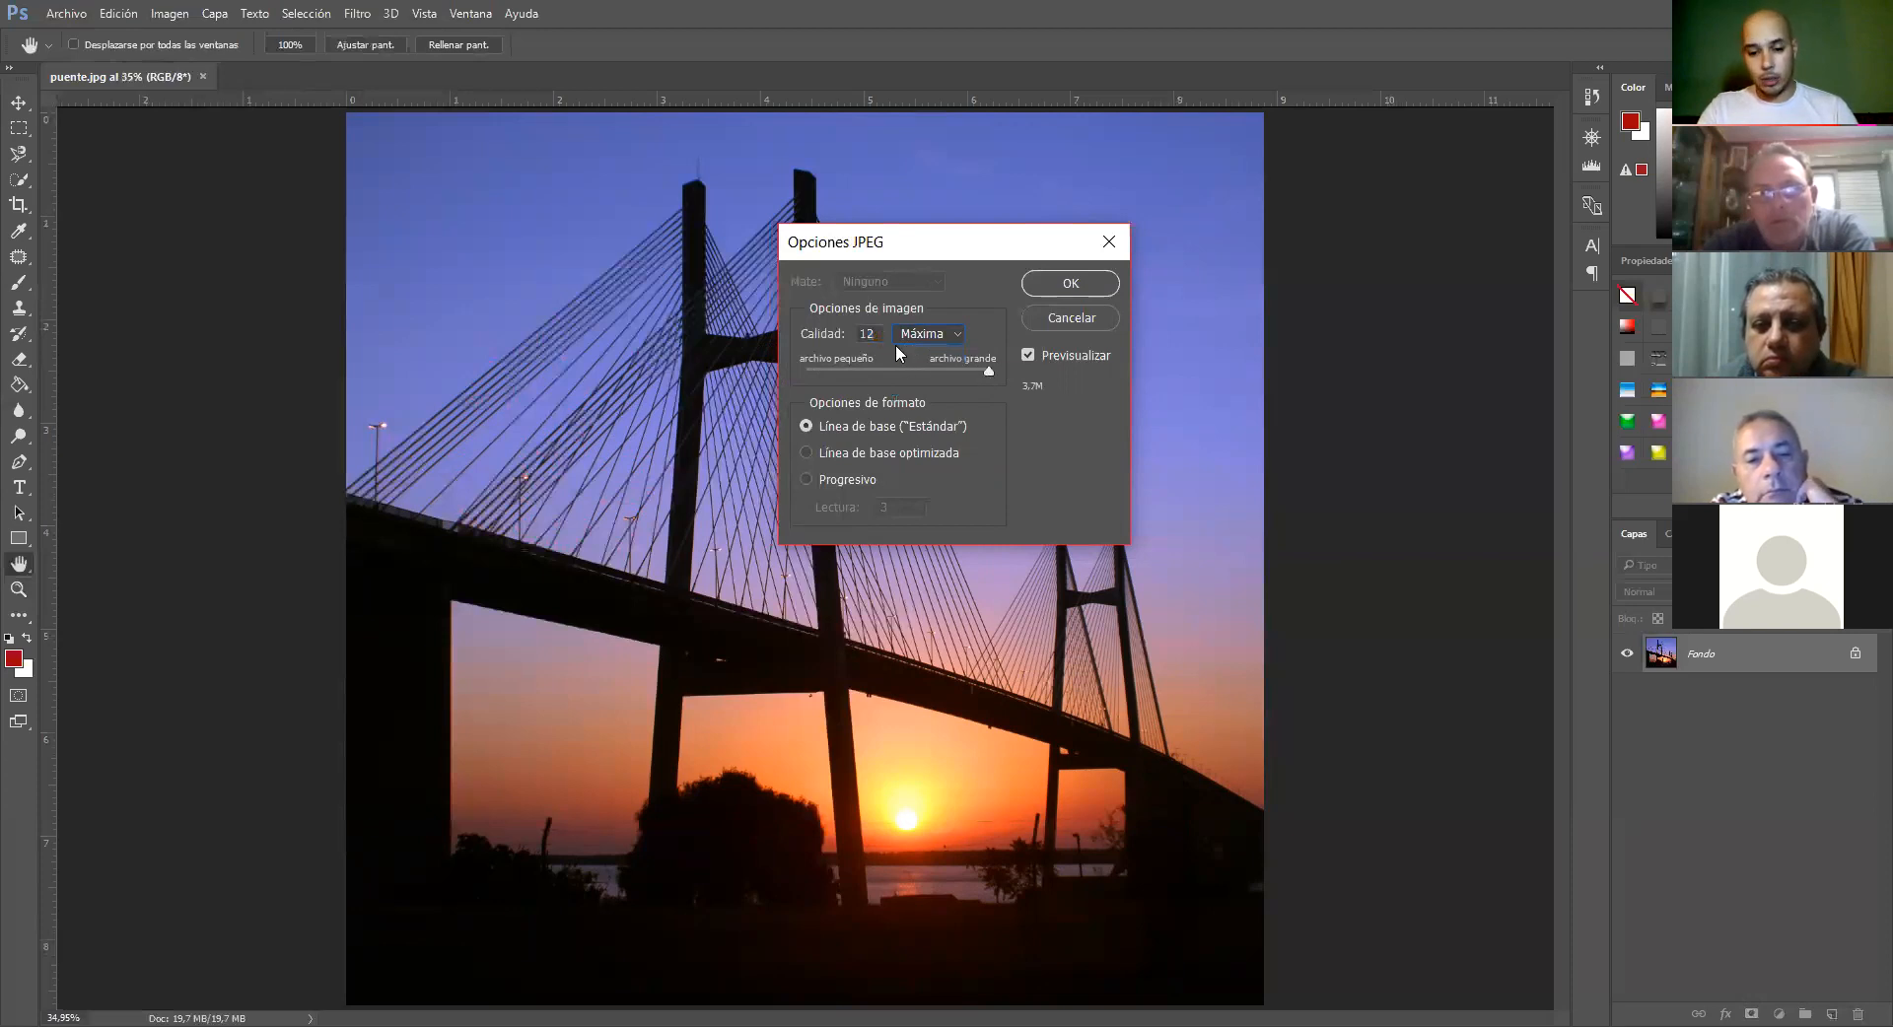
click(981, 371)
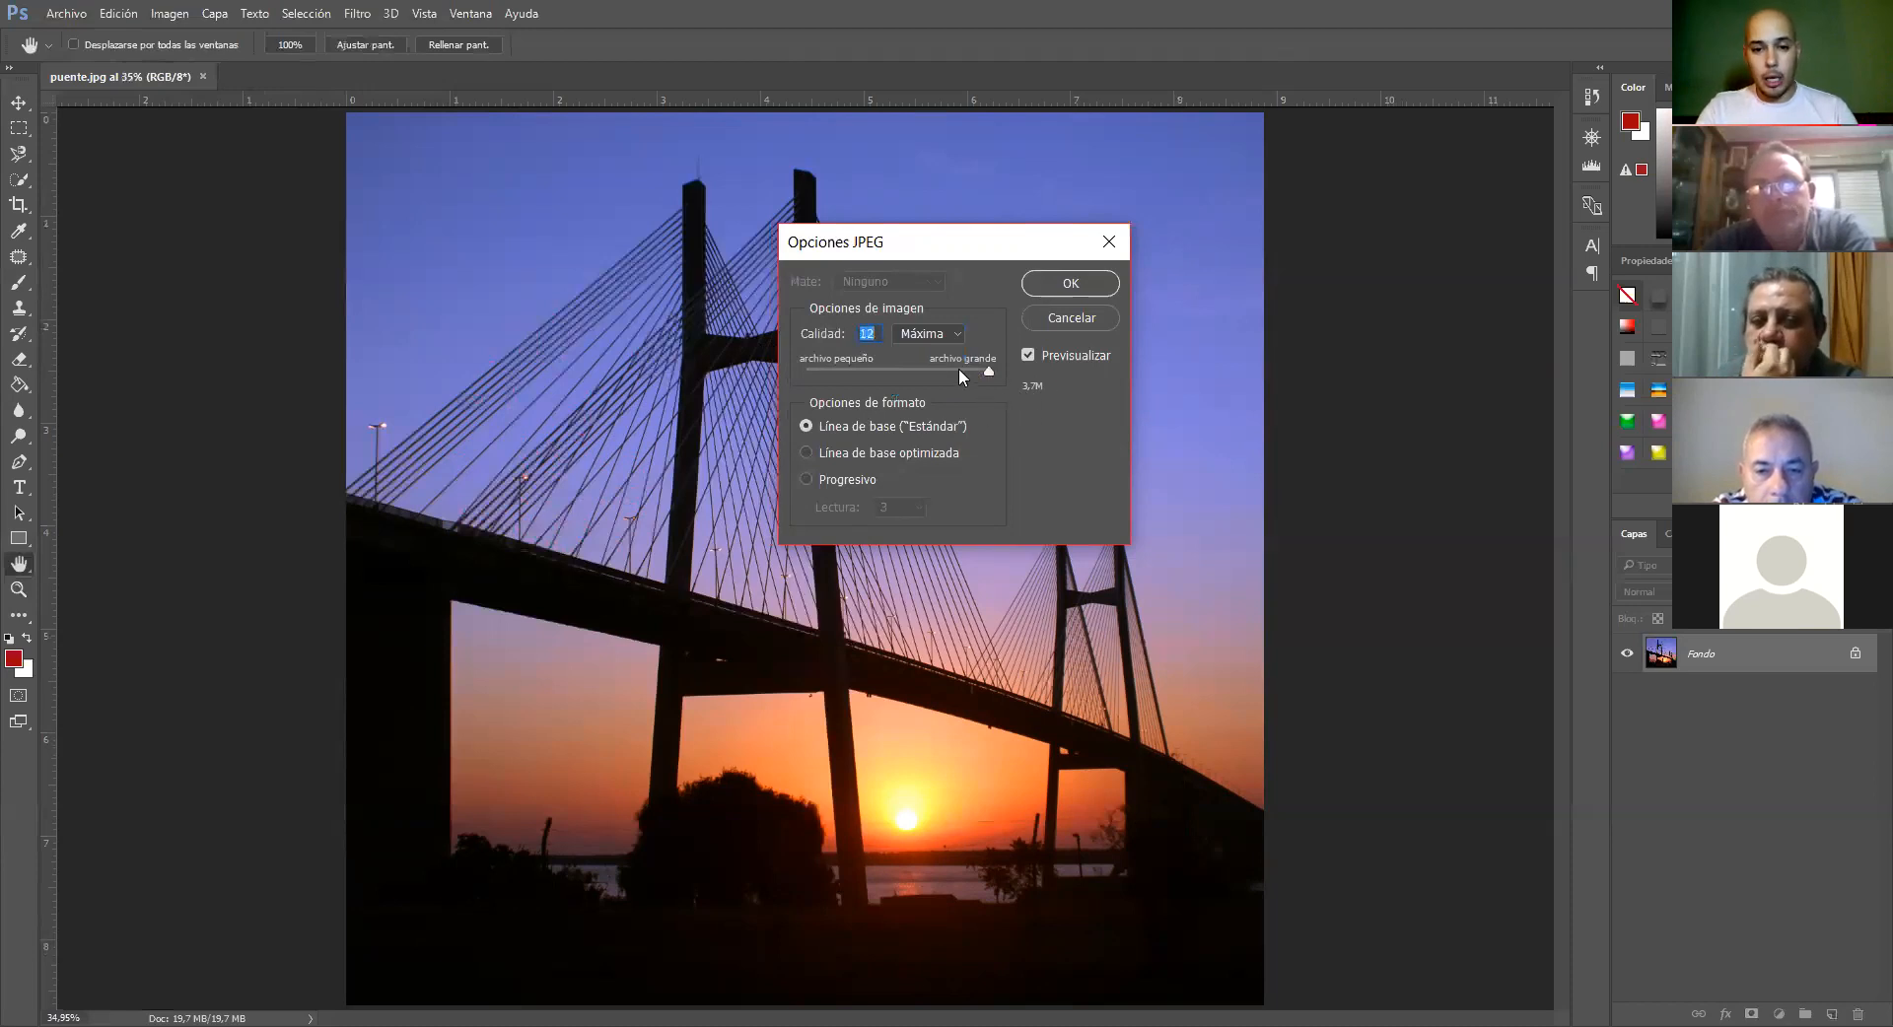
drag(964, 371, 948, 369)
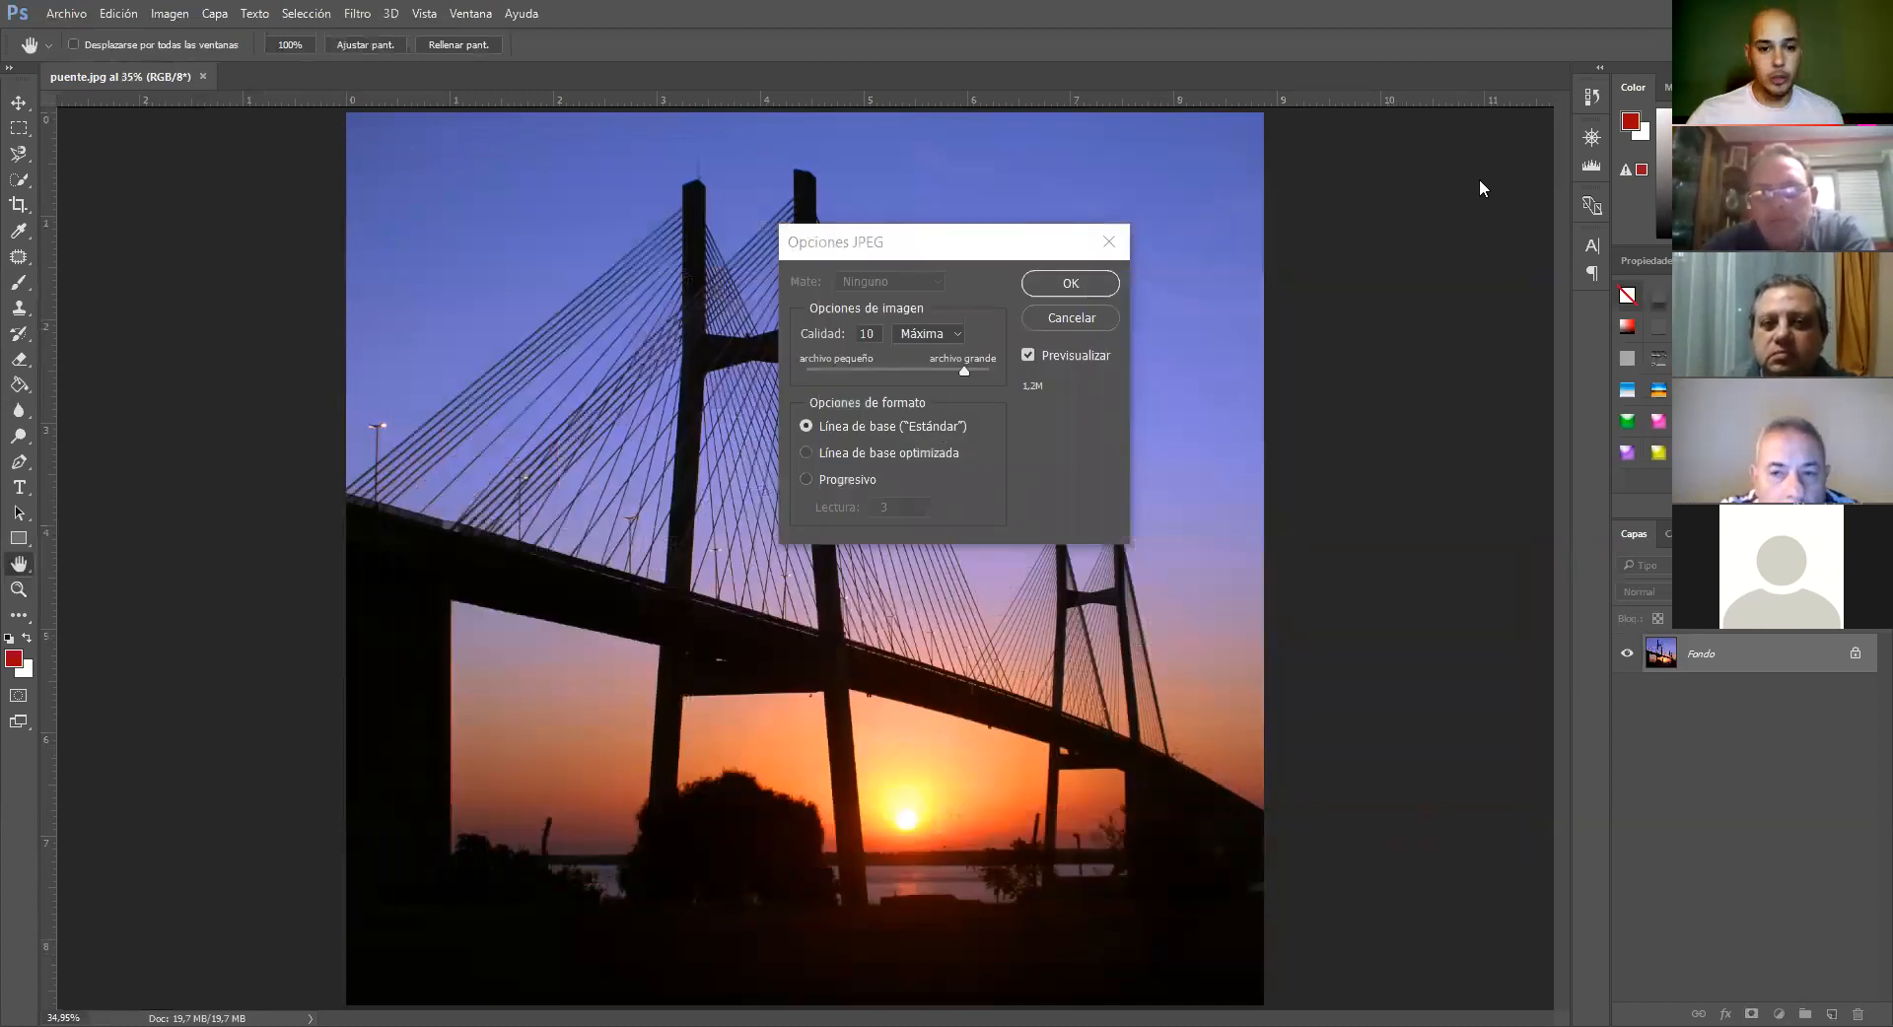
click(883, 333)
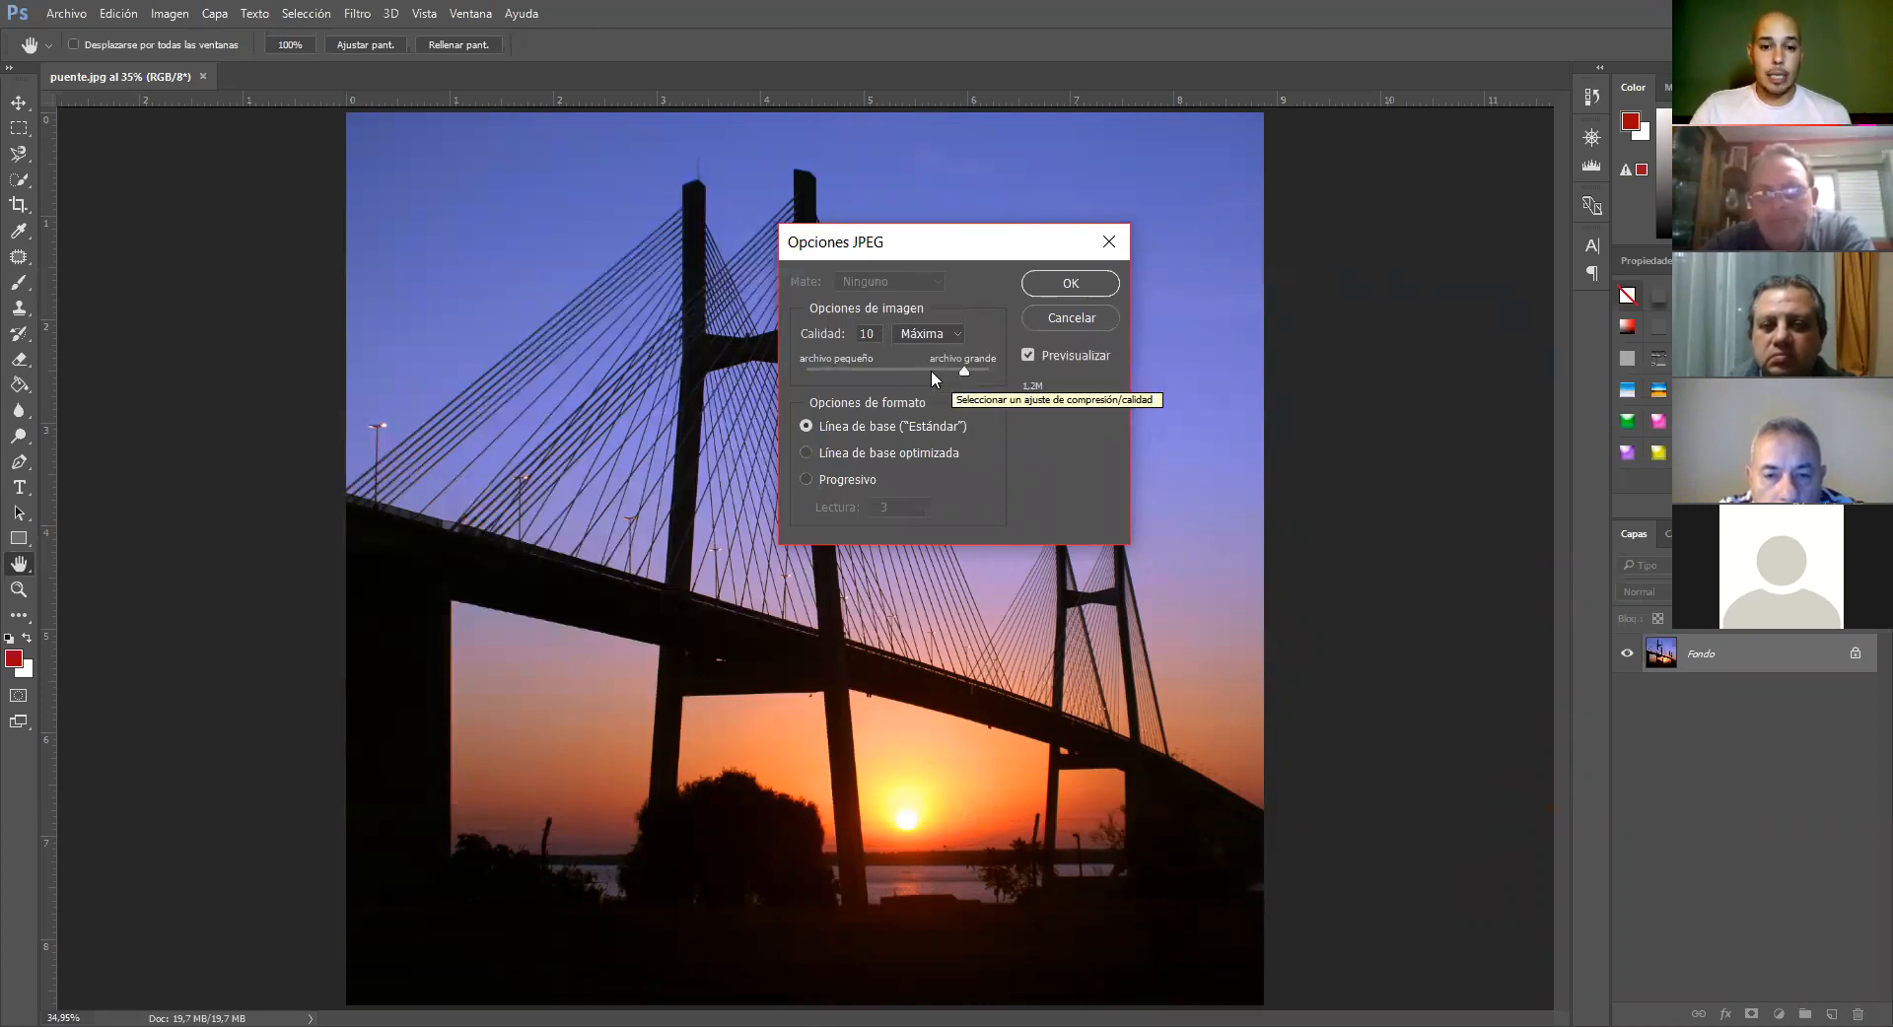
drag(919, 369, 872, 370)
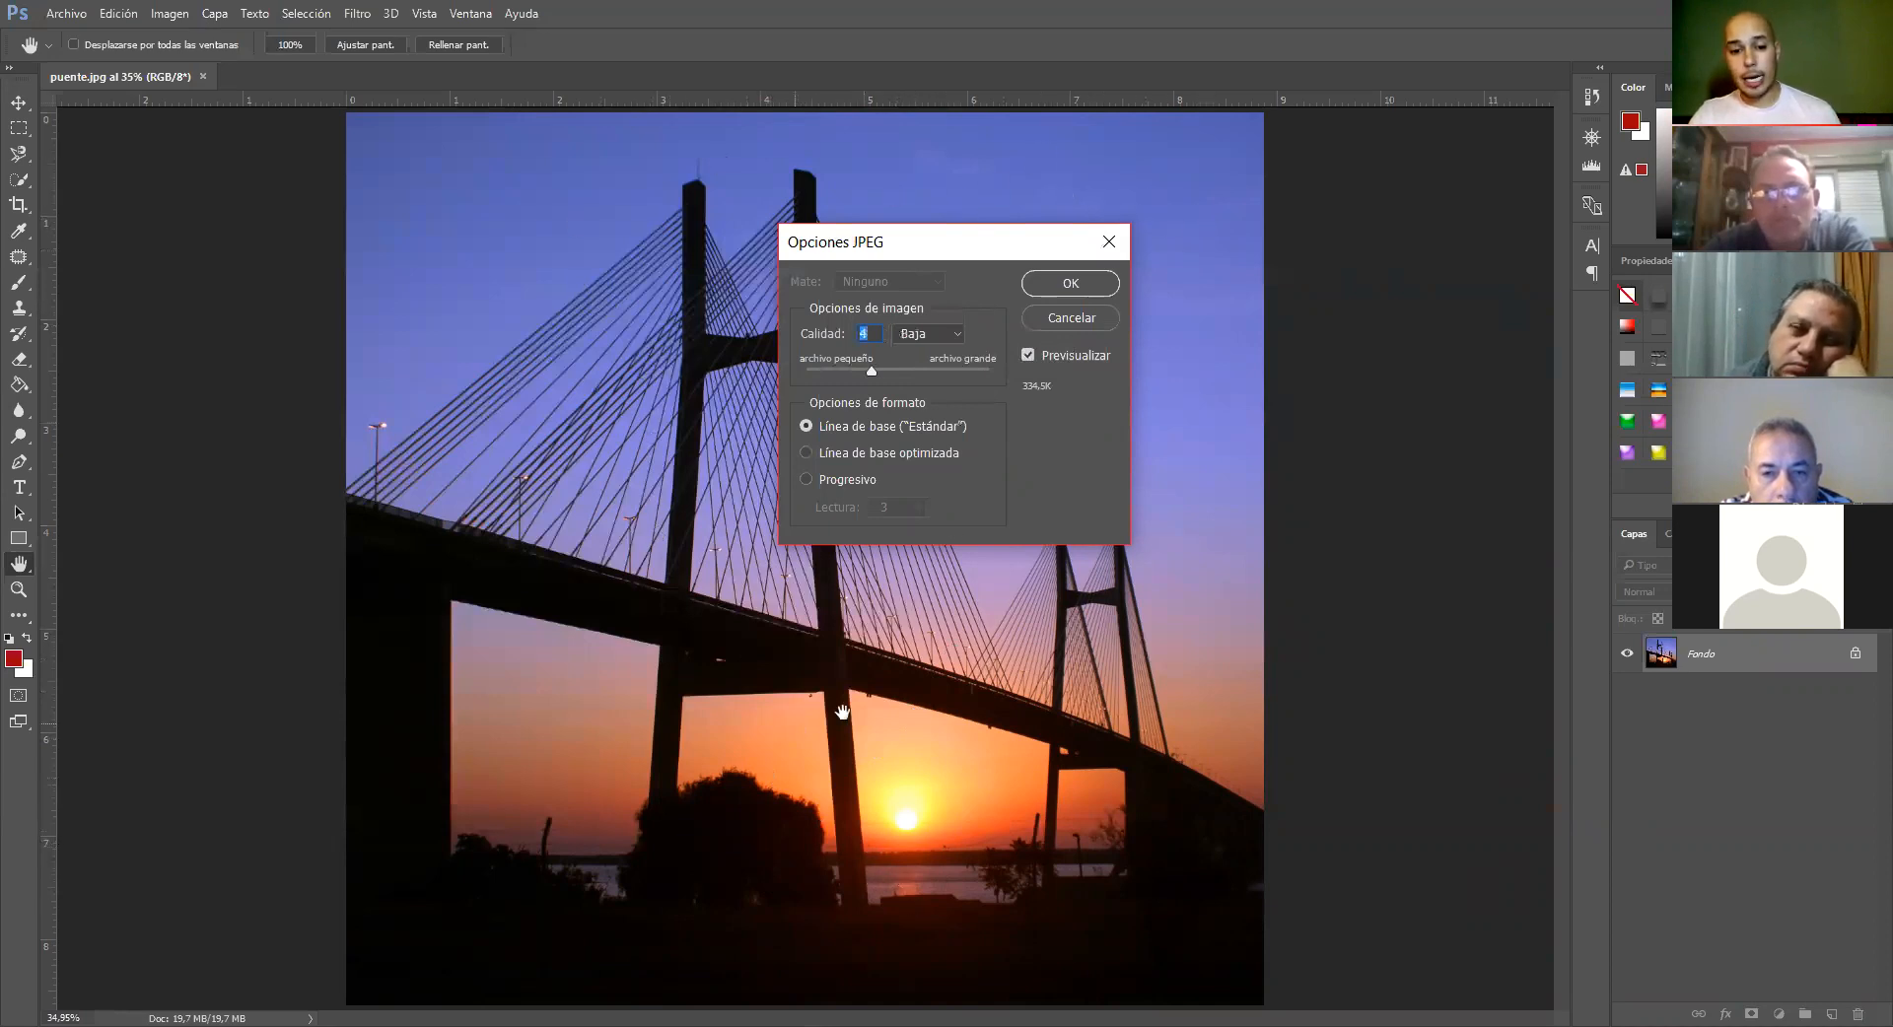
Cancel the JPEG save and close puente.jpg
click(1089, 316)
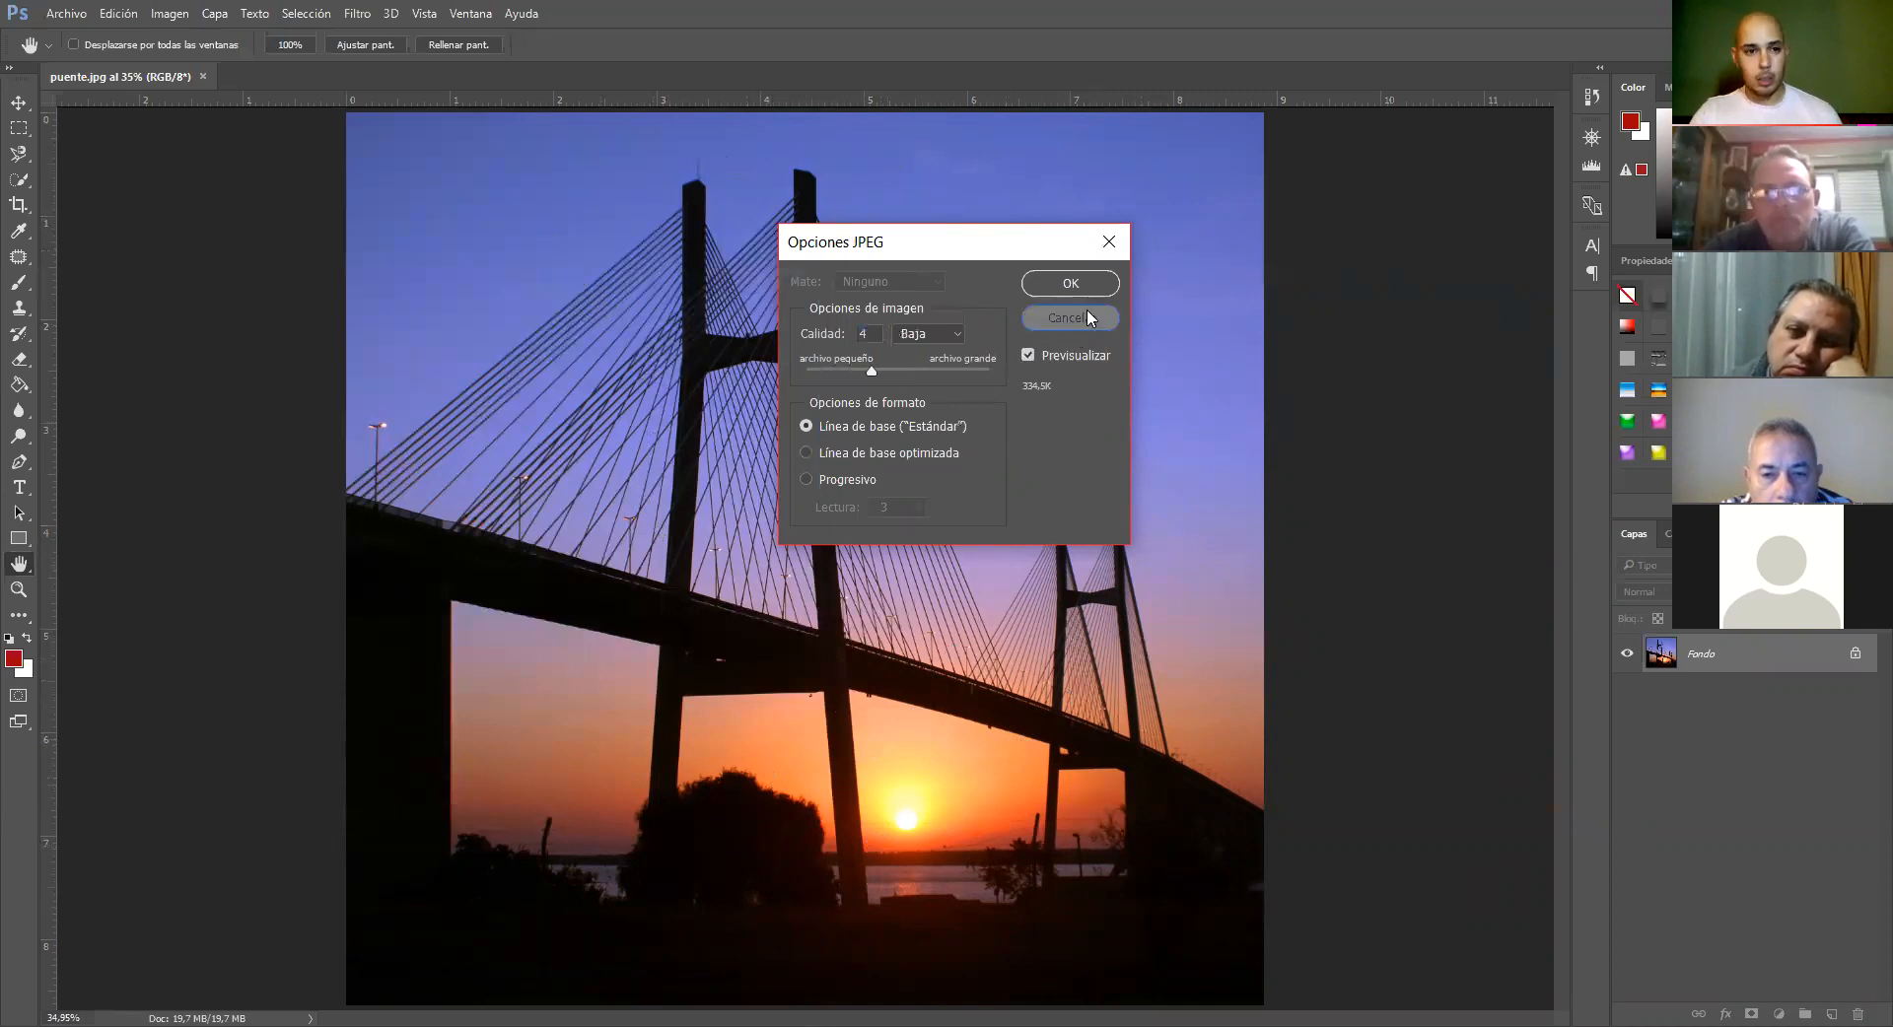
key(z)
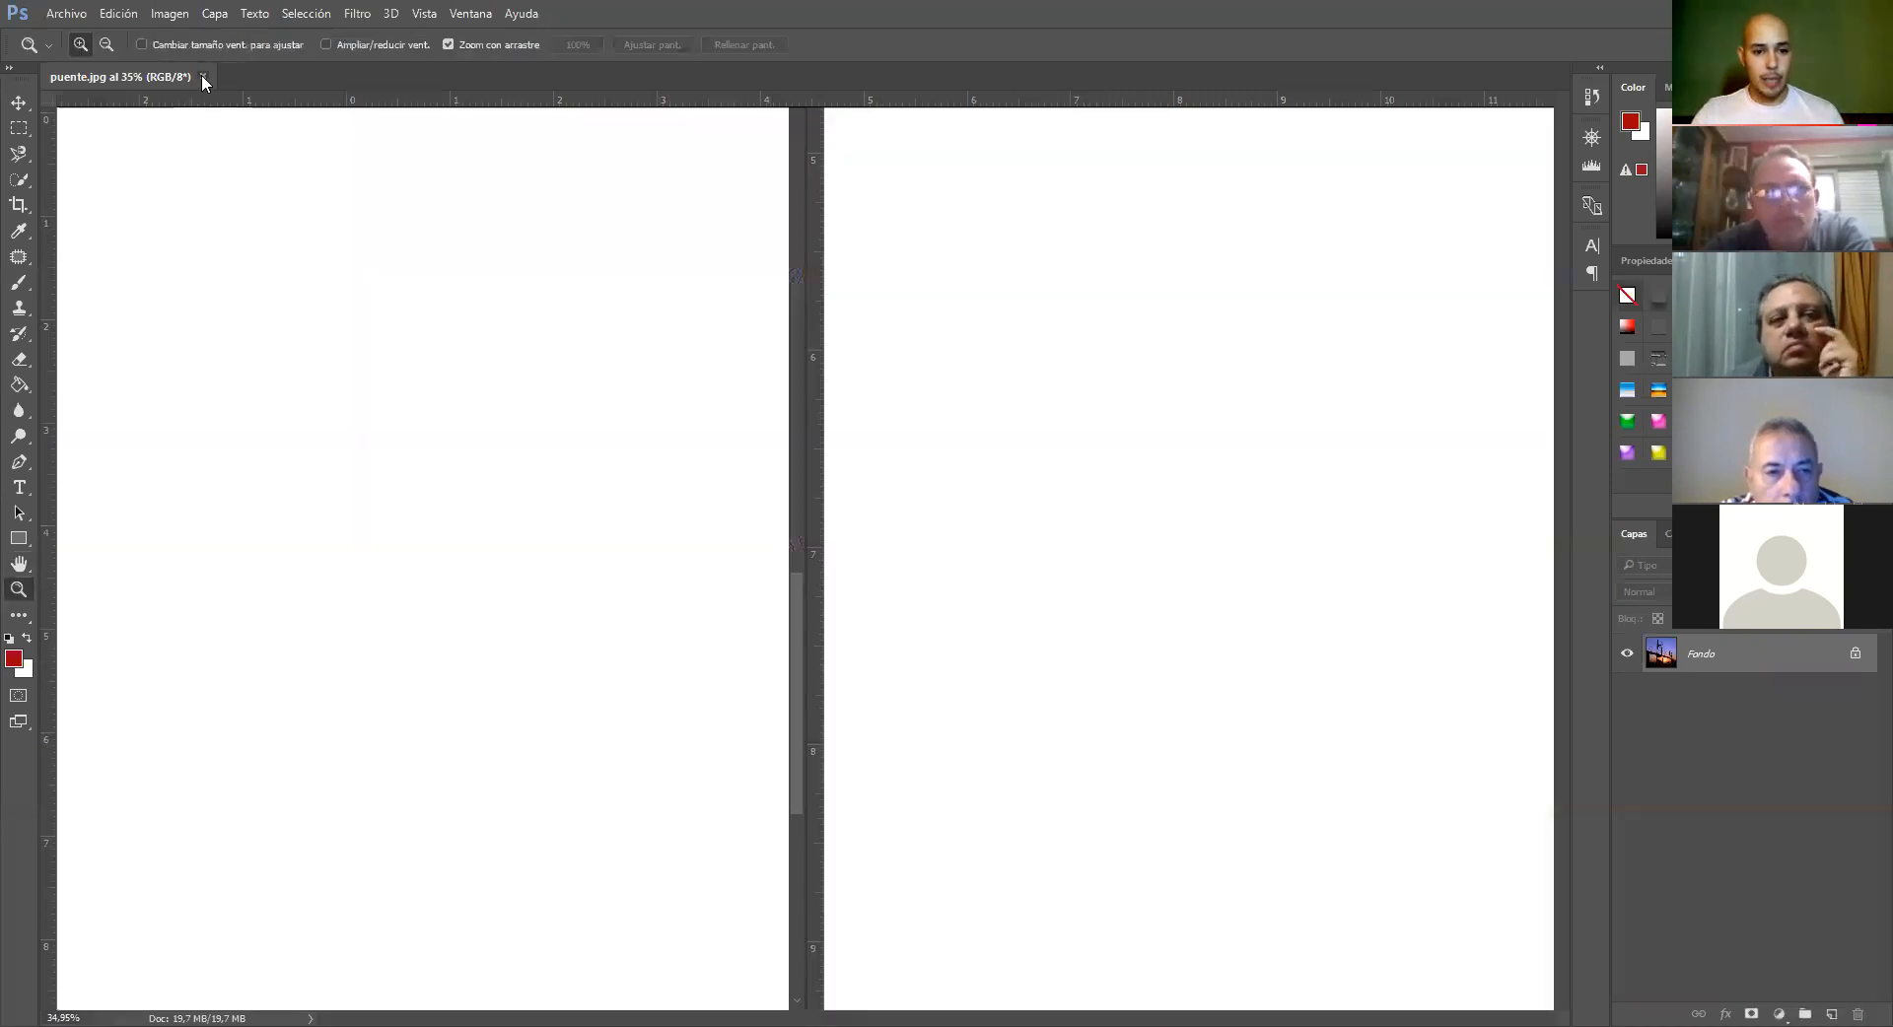
click(202, 76)
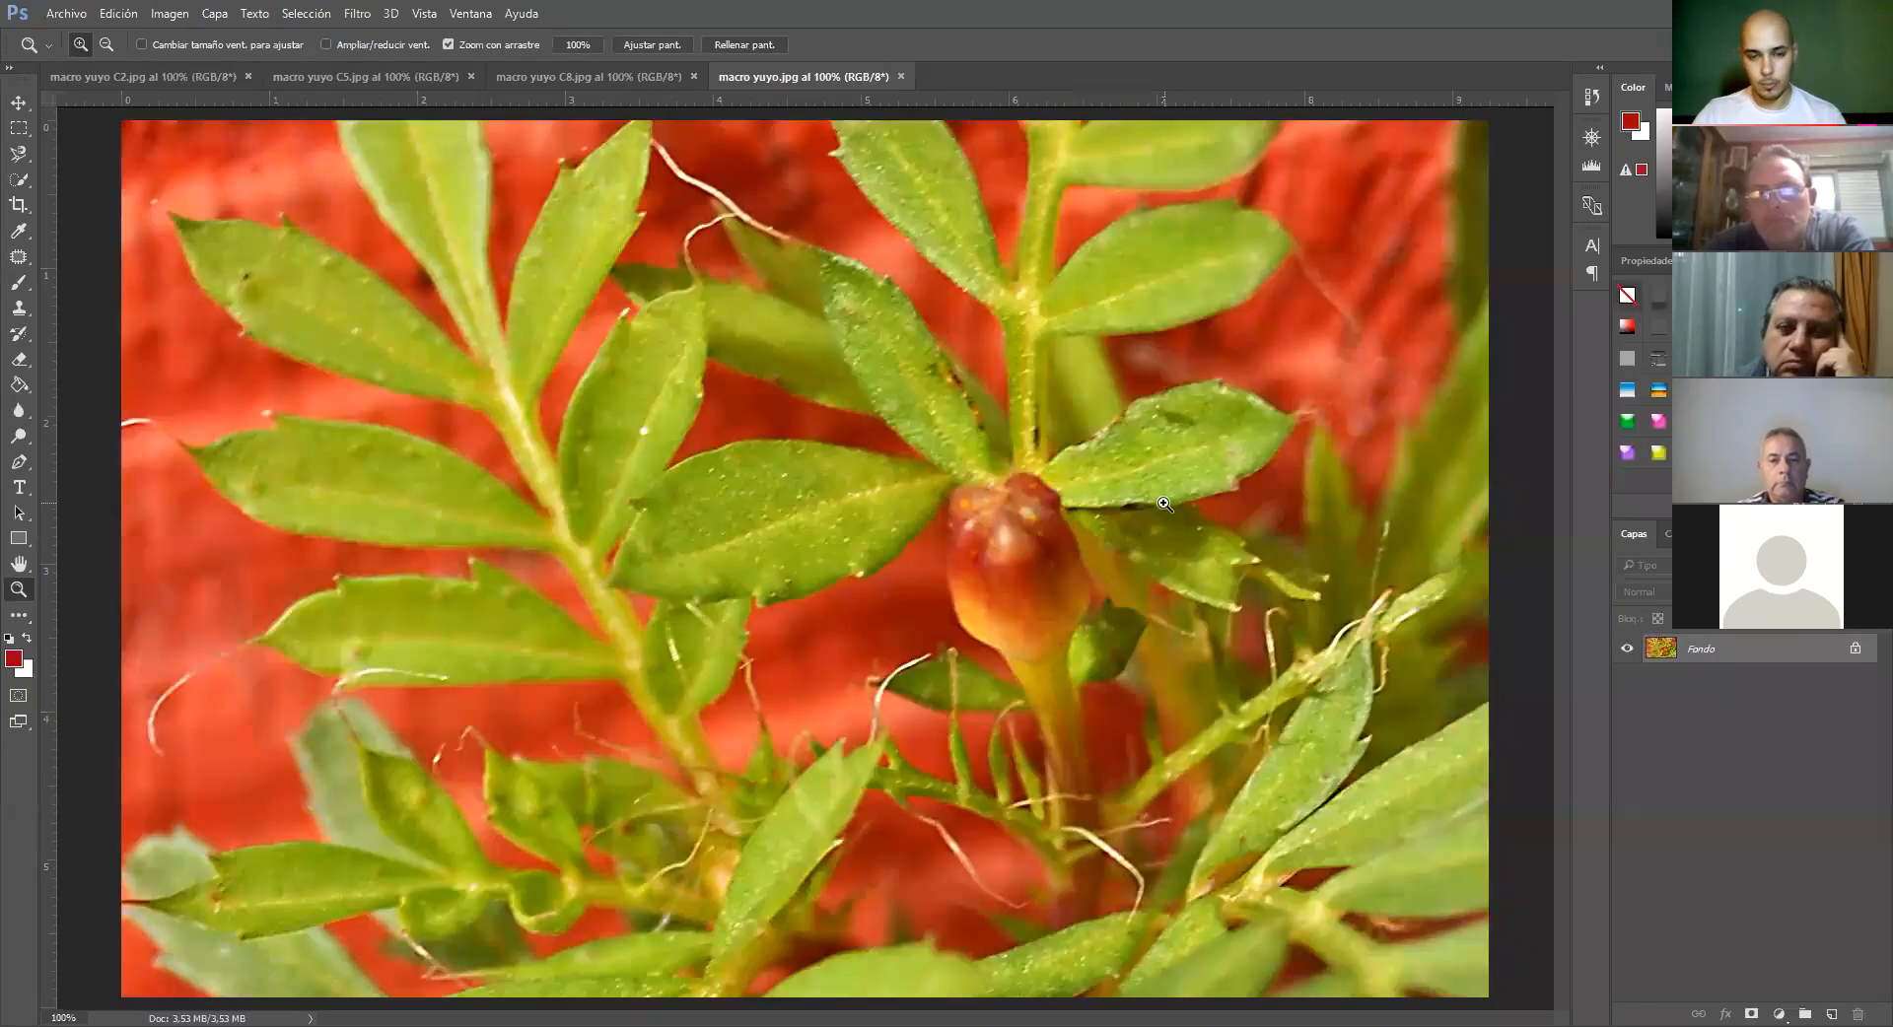
Arrange the four open macro yuyo images in a four-up layout
click(470, 14)
mouse_move(497, 40)
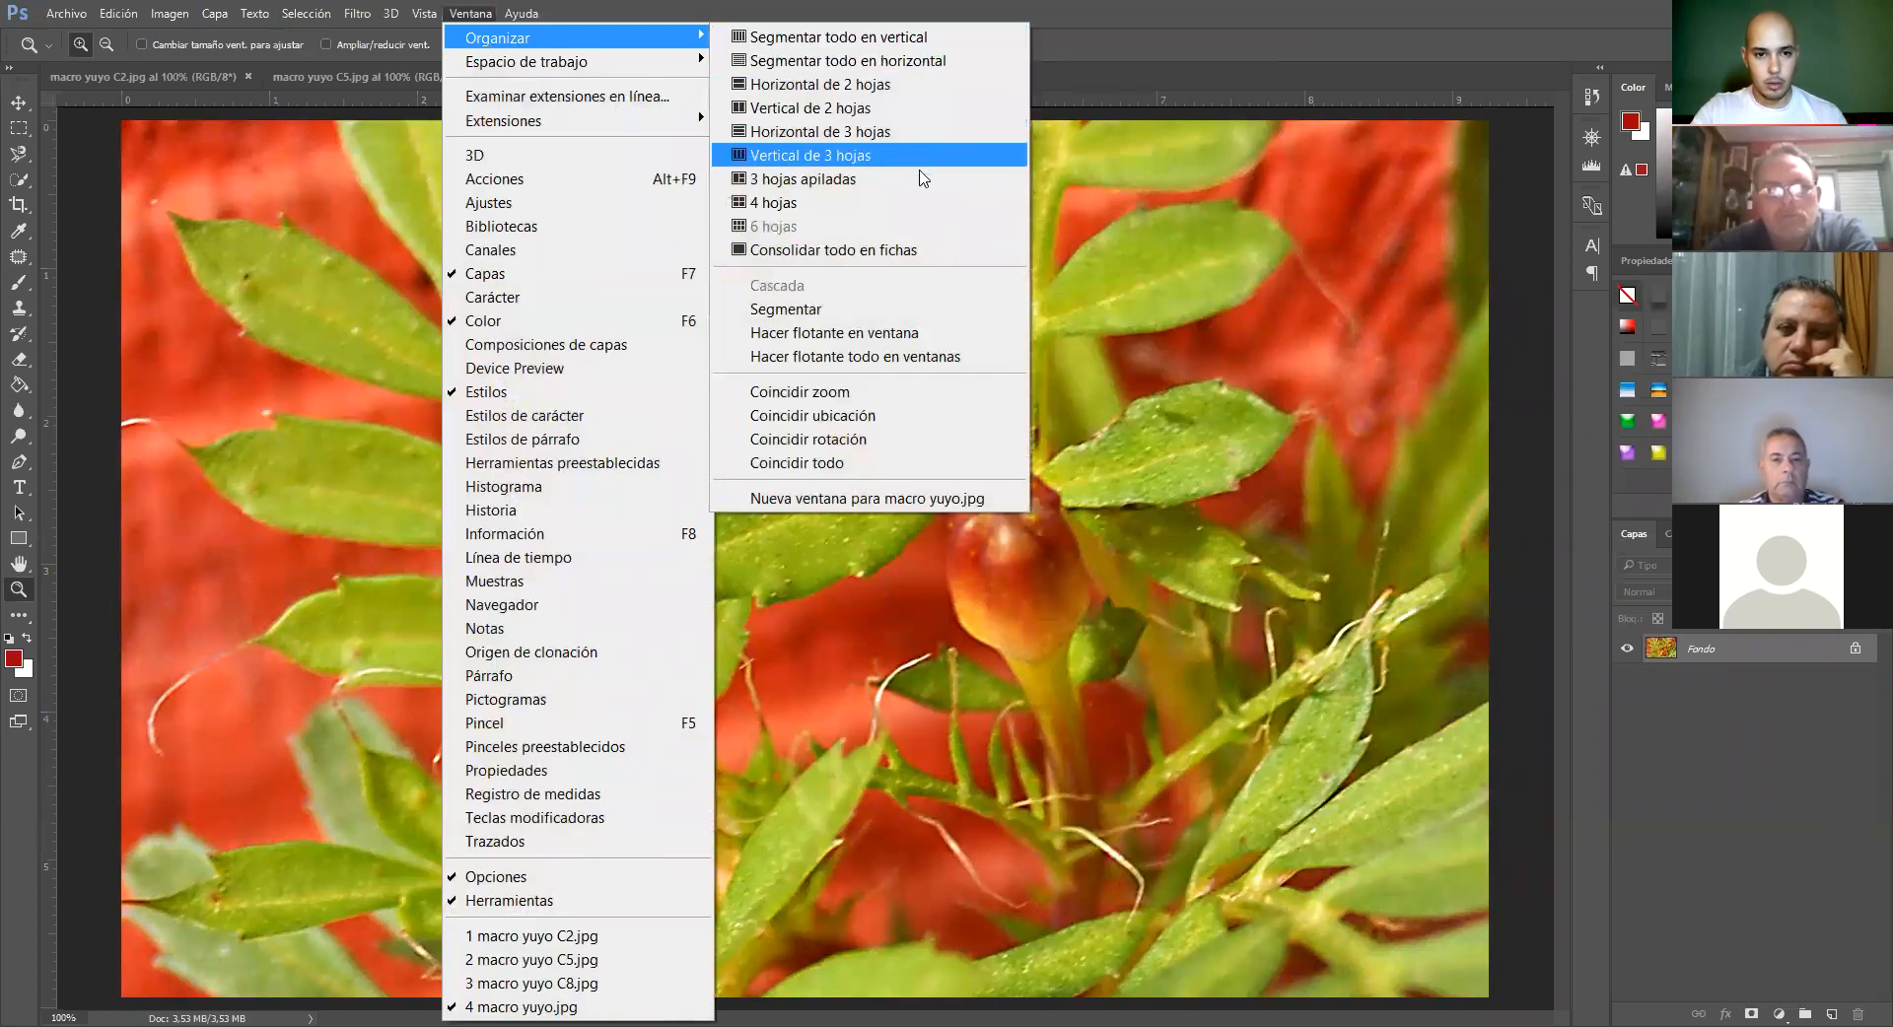
click(905, 219)
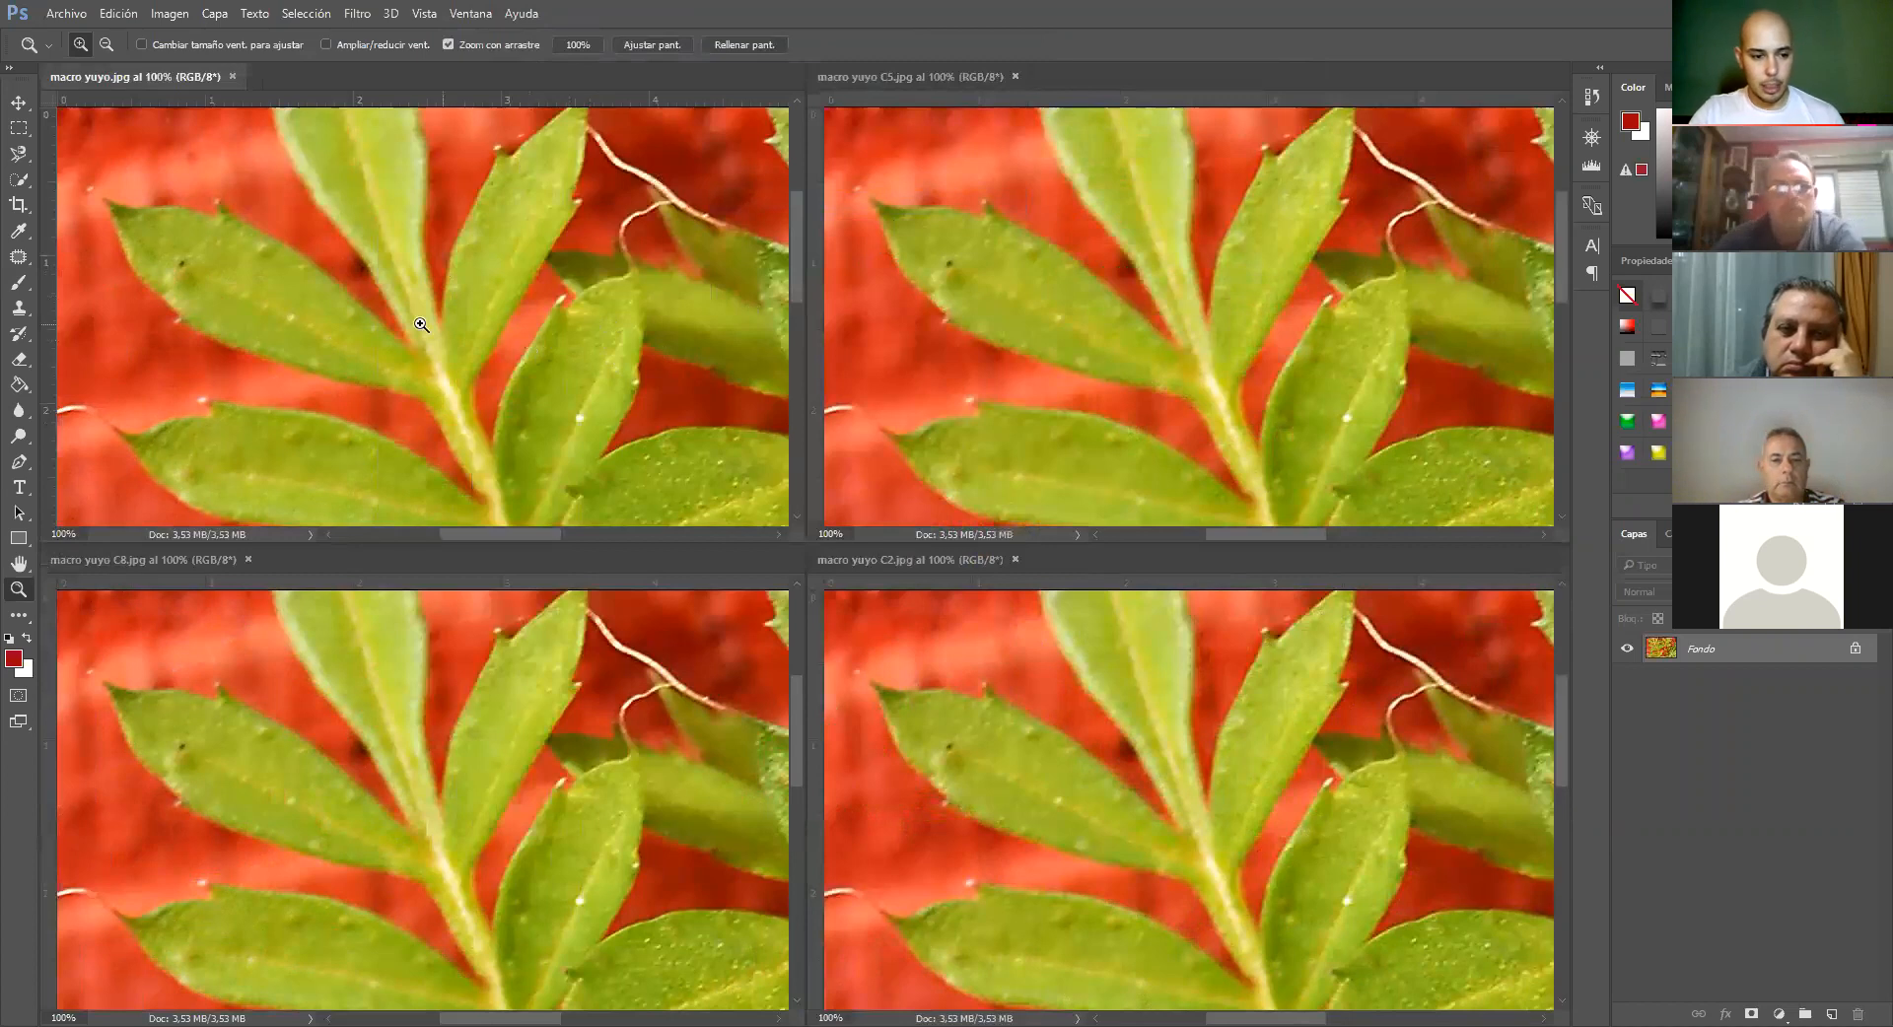
Magnify macro yuyo.jpg and macro yuyo C5.jpg to 200% and centre both on the leaf tip and red bud
drag(579, 309, 687, 161)
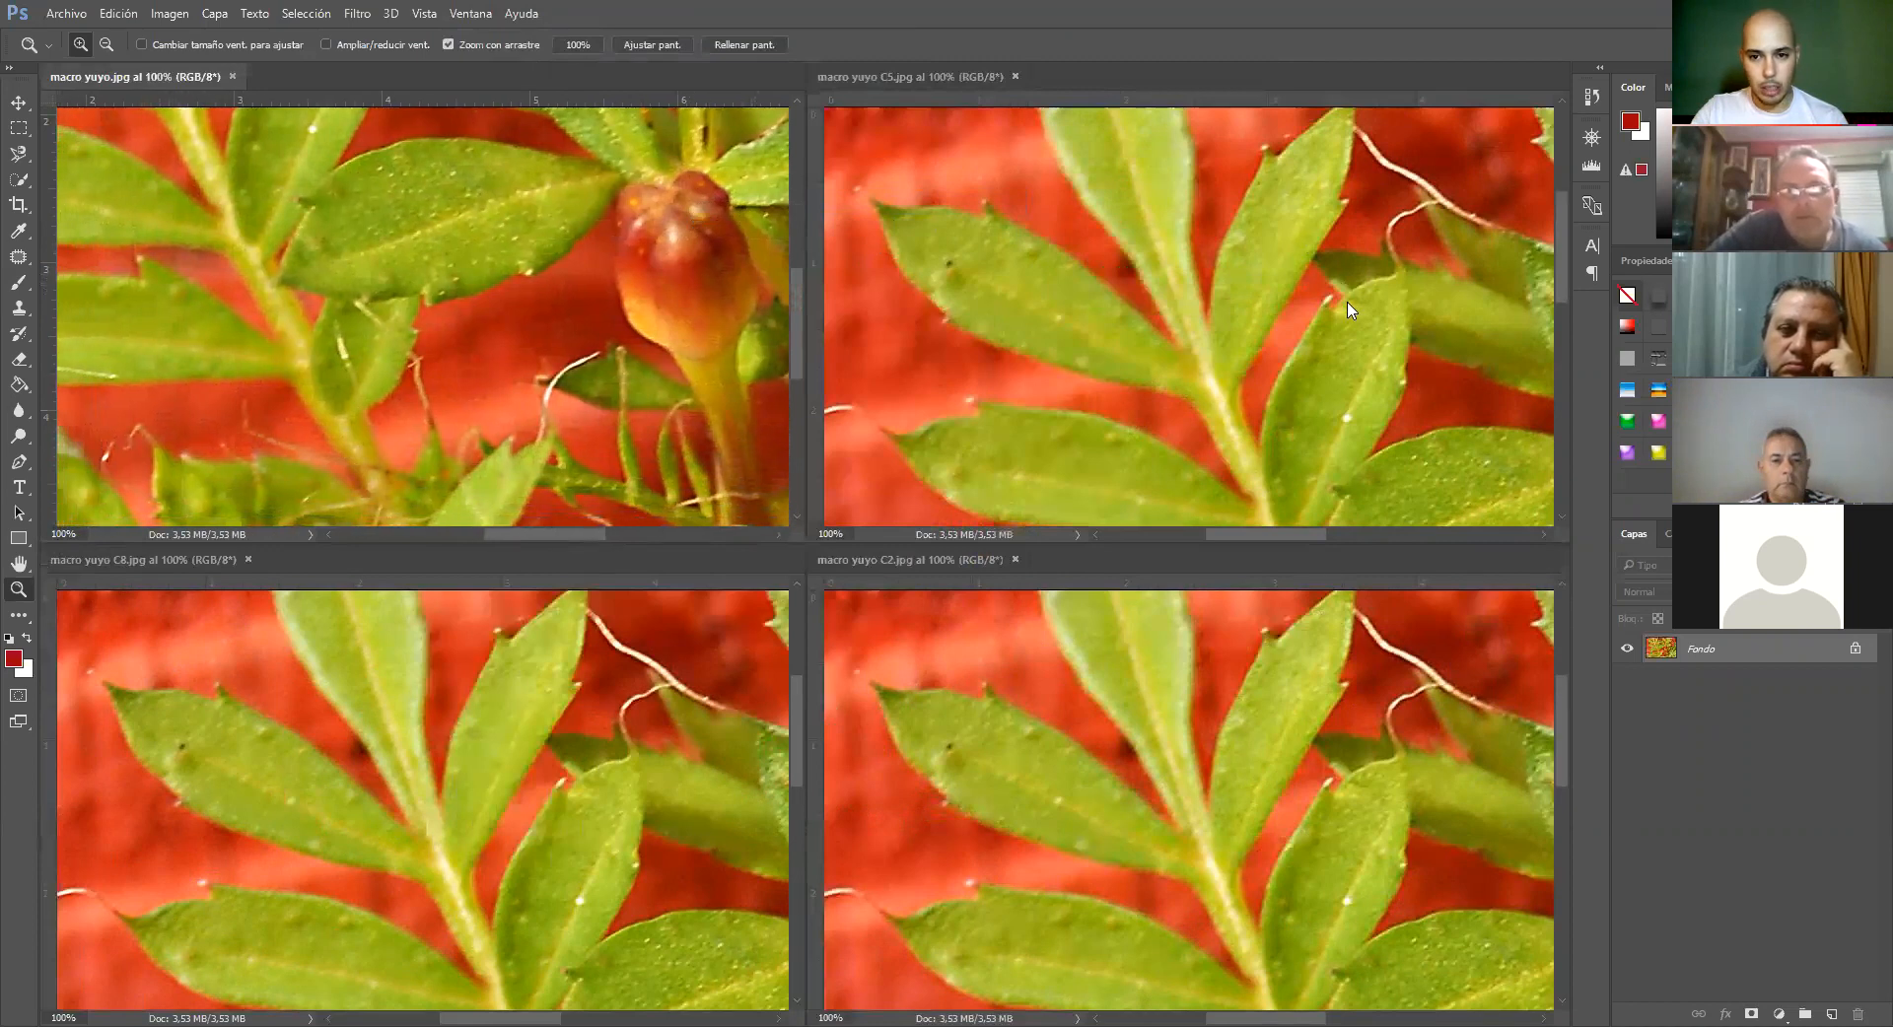
click(605, 299)
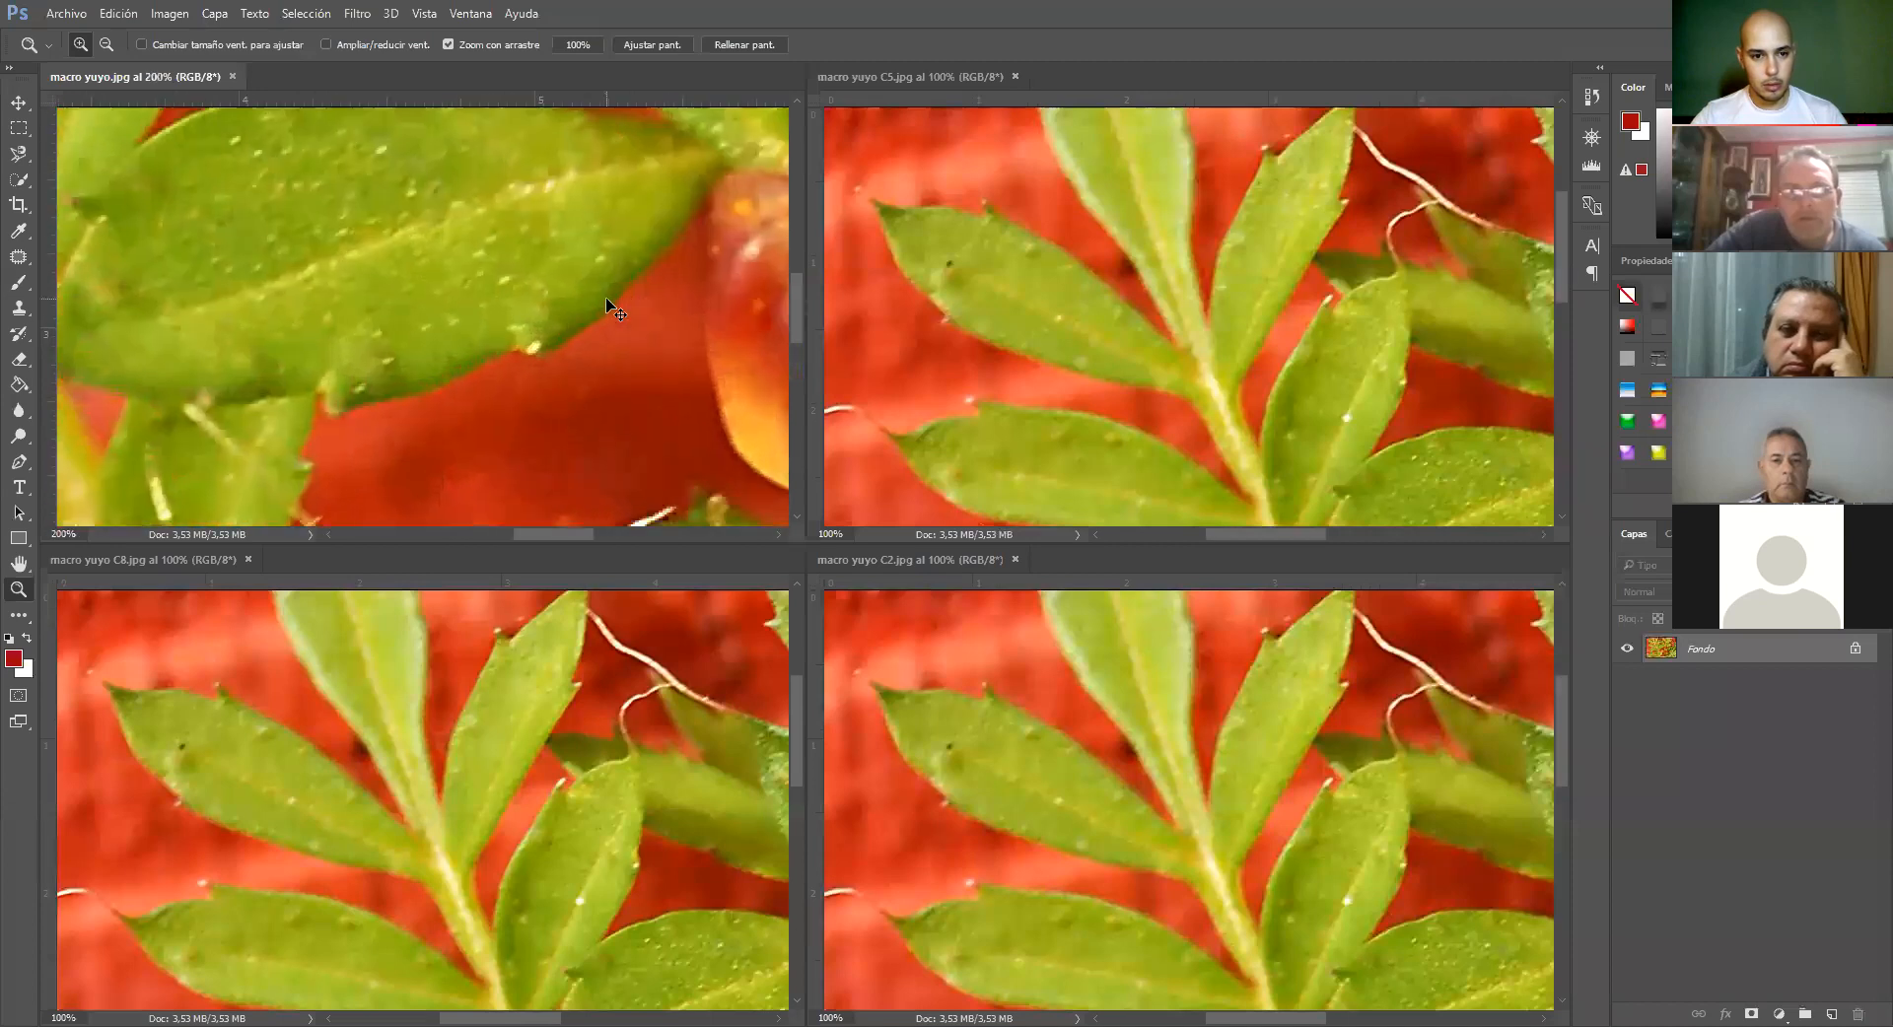
drag(604, 232, 420, 309)
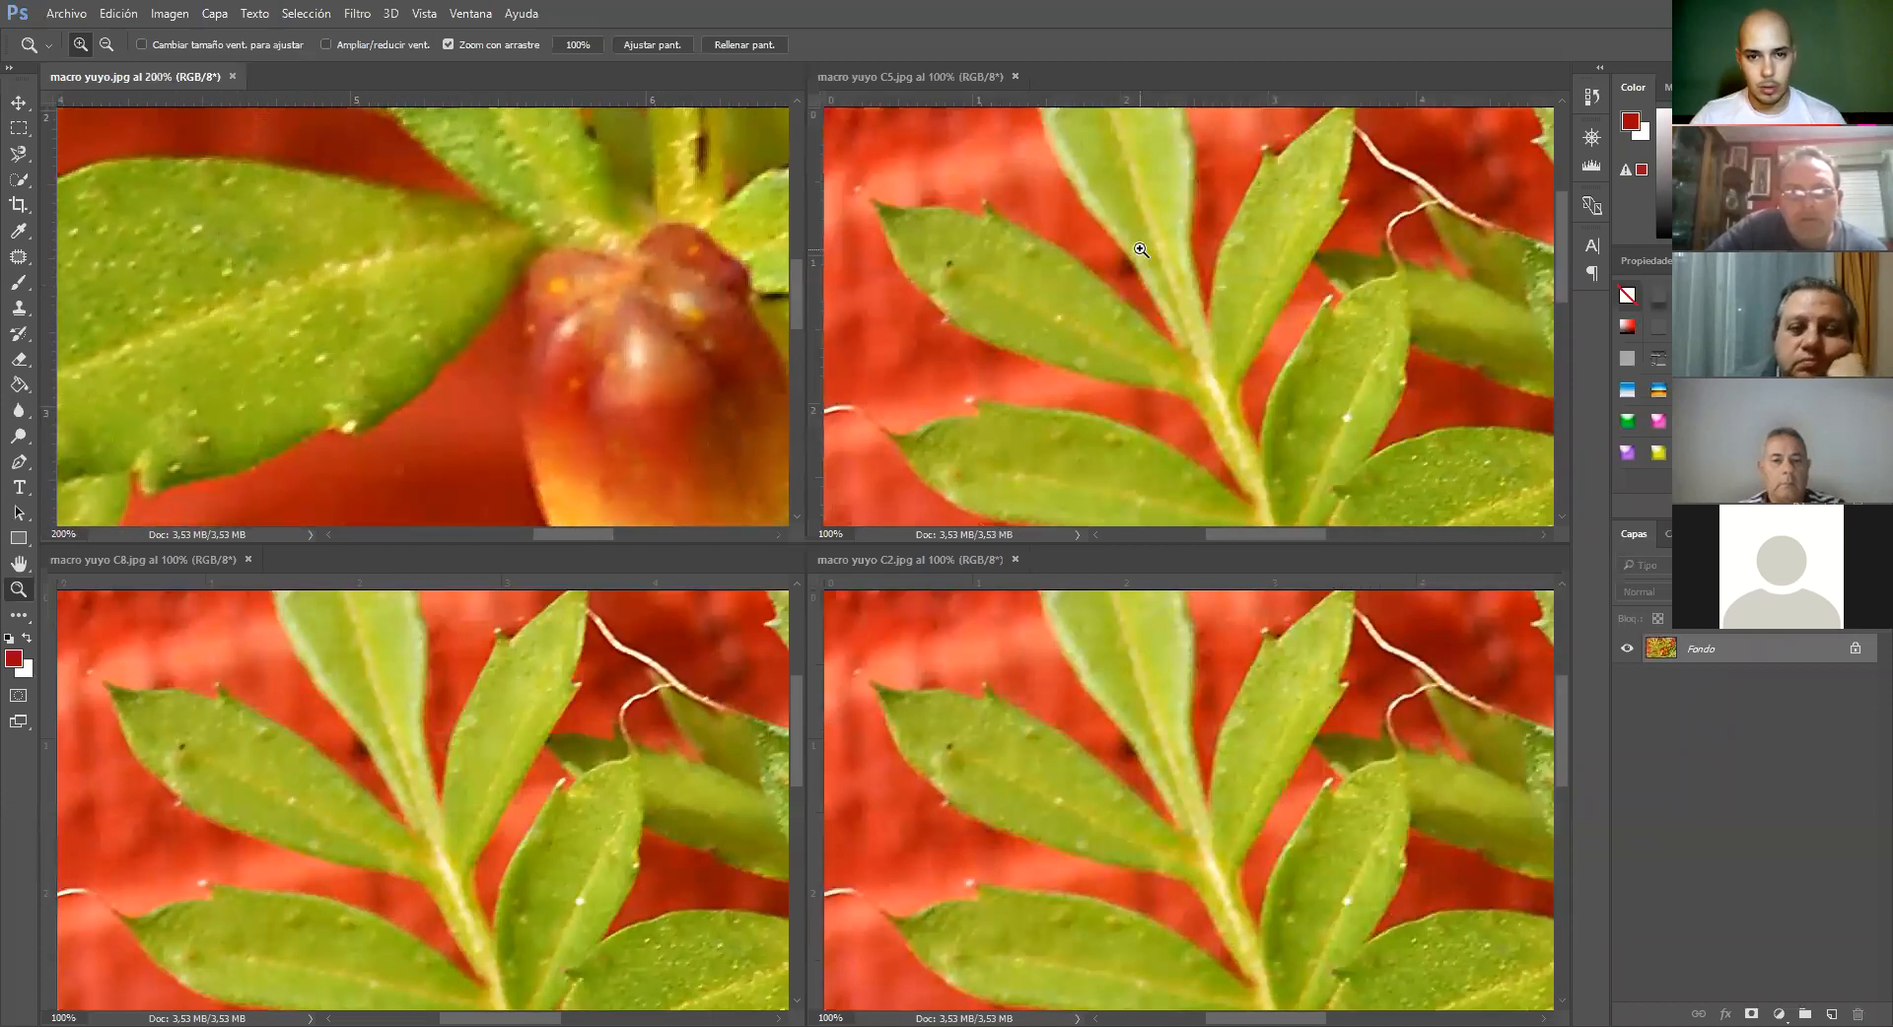
click(1189, 318)
drag(1132, 253, 1309, 185)
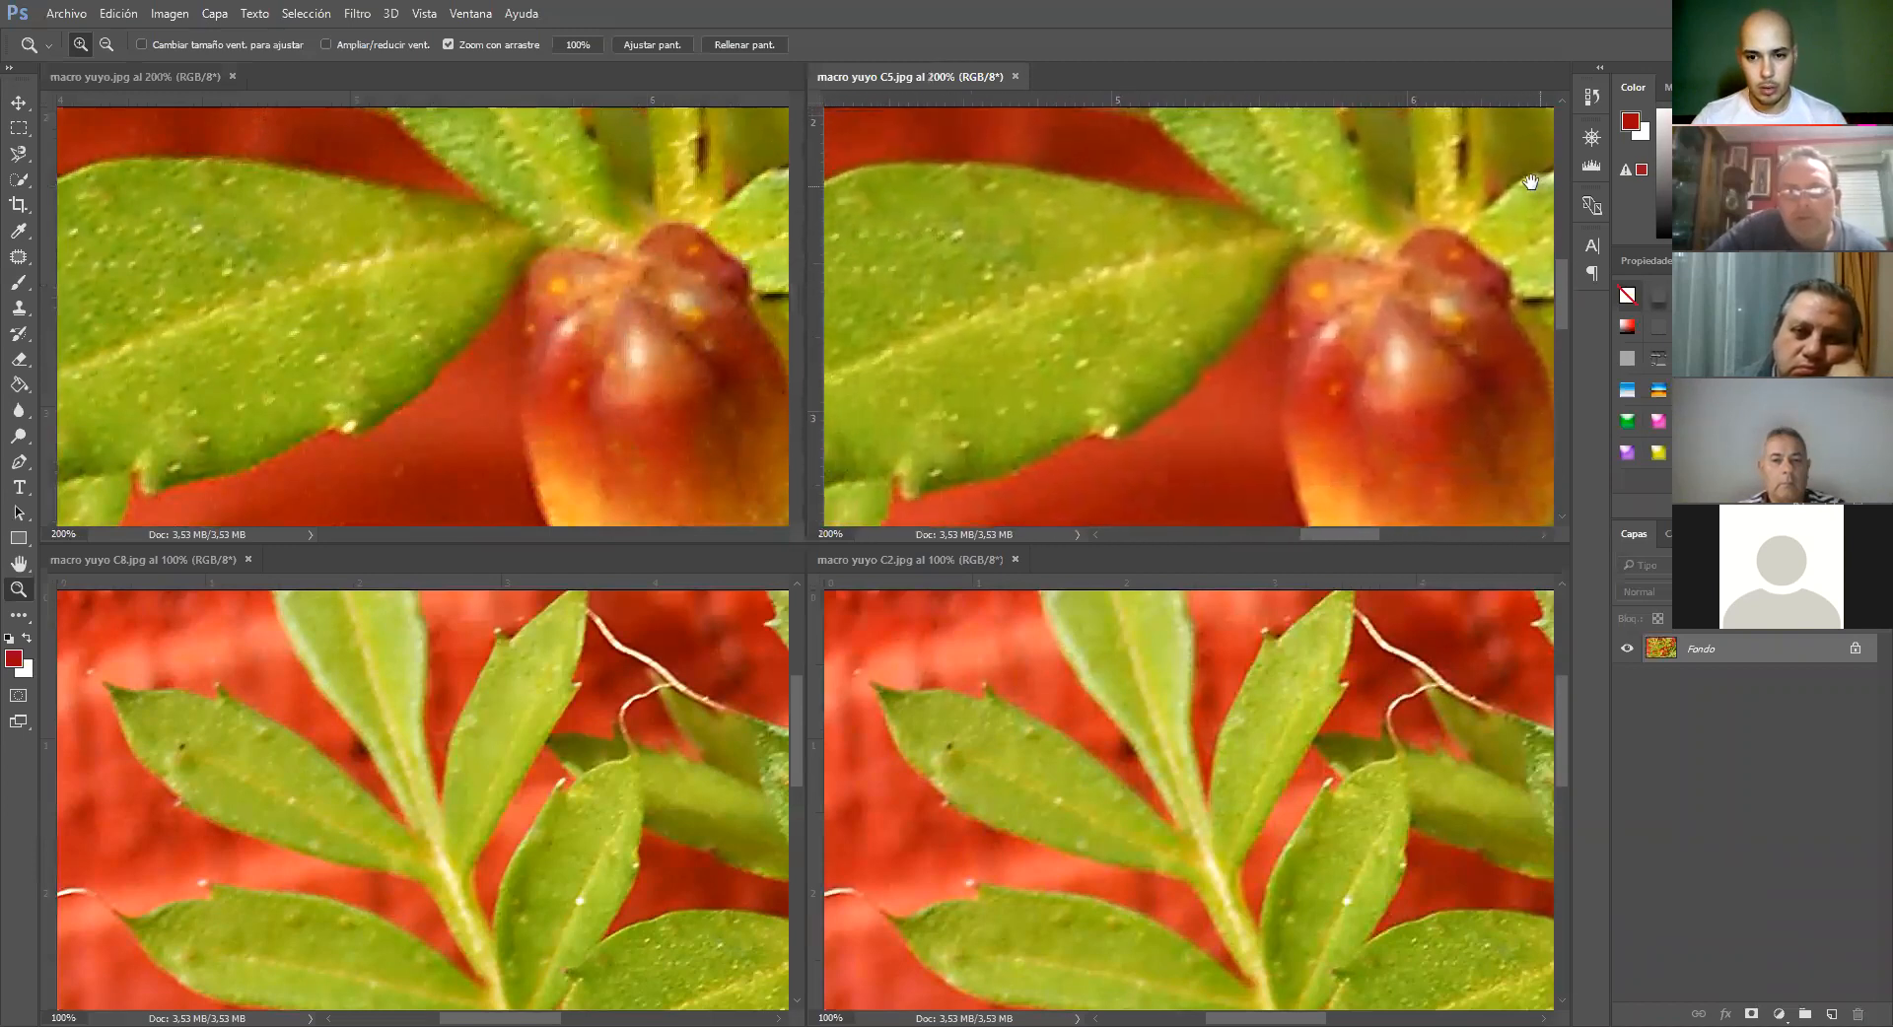
Magnify macro yuyo C8.jpg to 200% and line it up on the same leaf tip and red bud
click(545, 739)
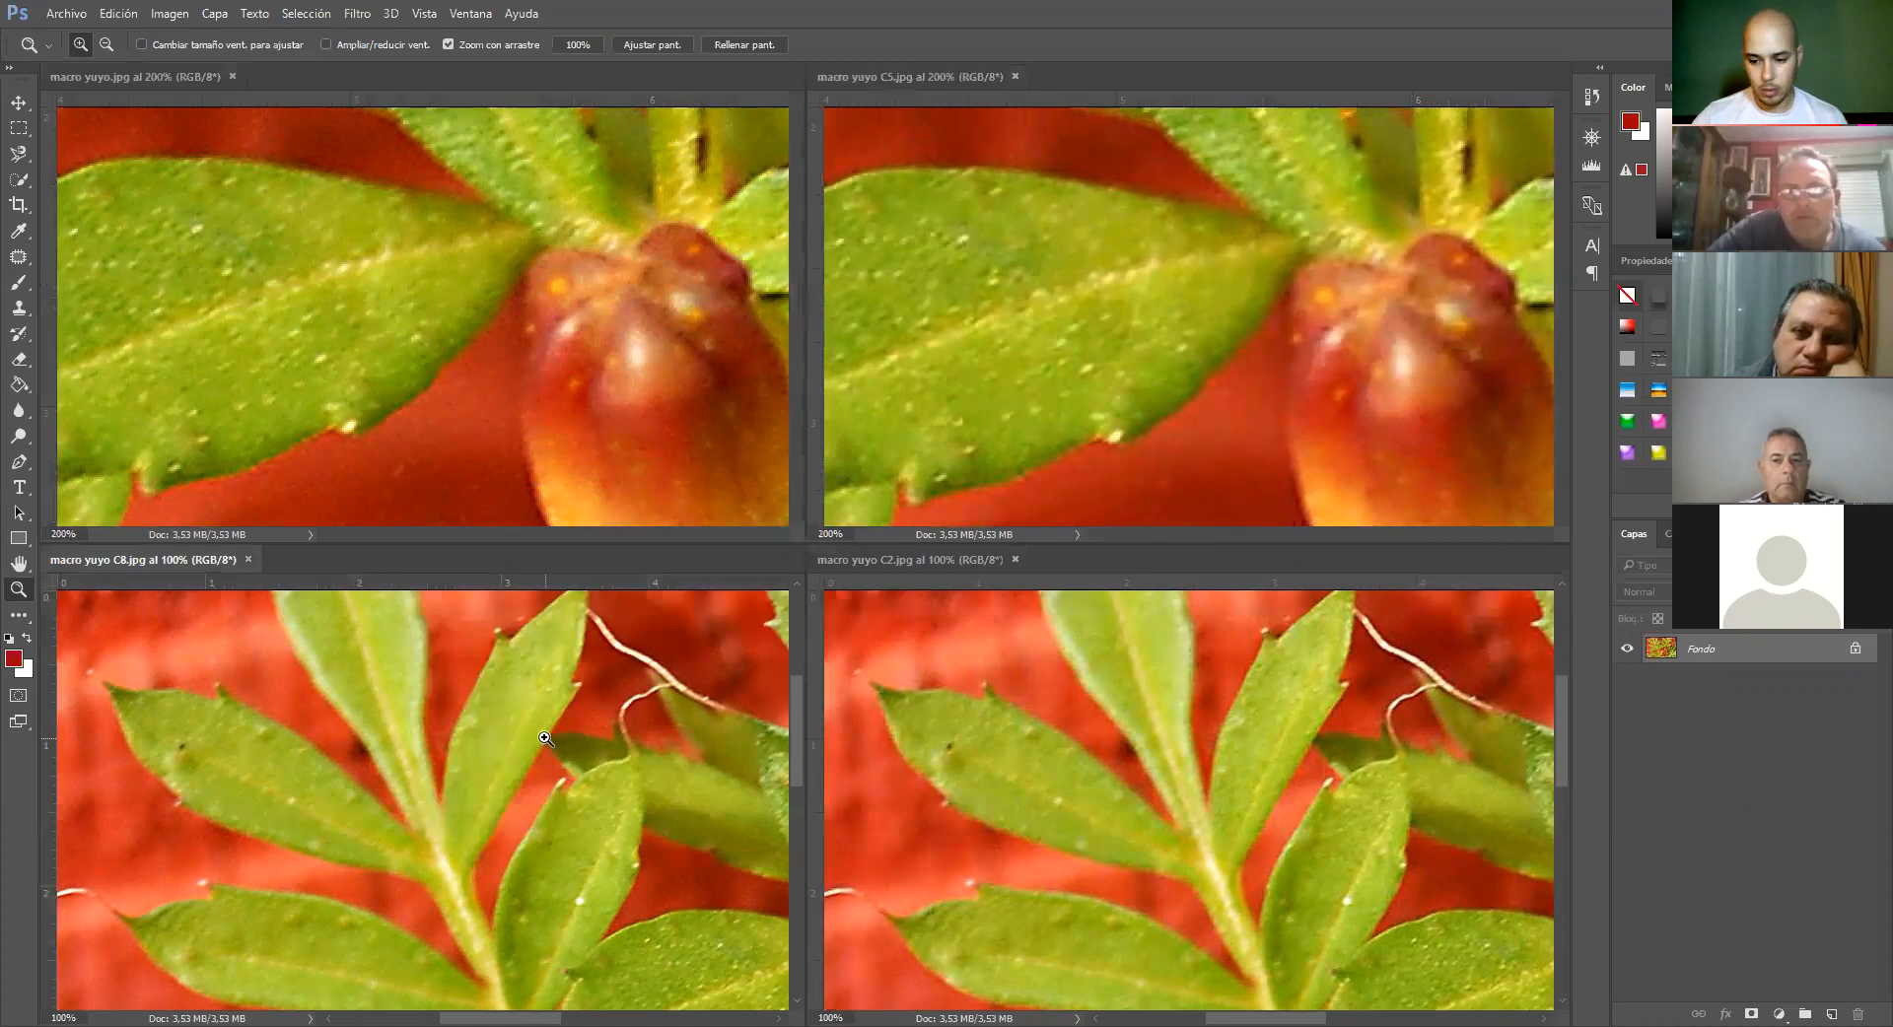
drag(588, 819, 571, 605)
drag(794, 918, 650, 778)
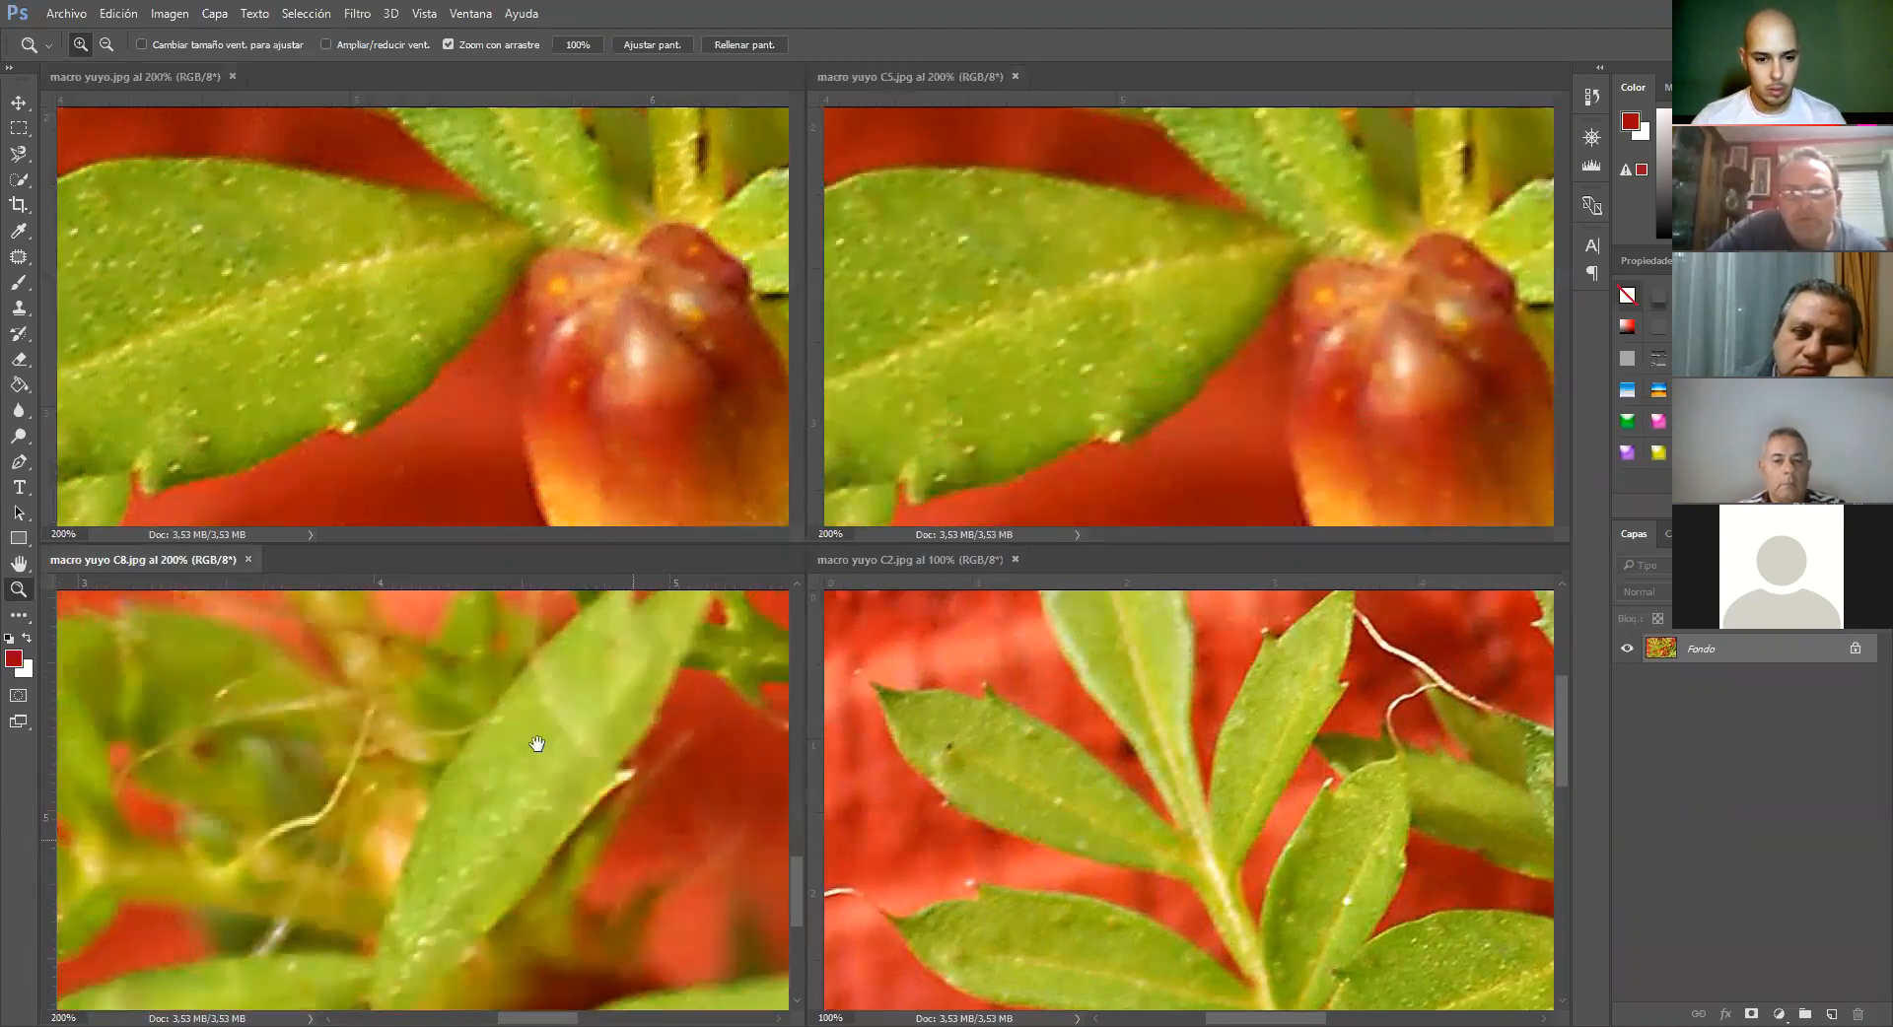
drag(646, 872, 789, 996)
drag(625, 996, 533, 974)
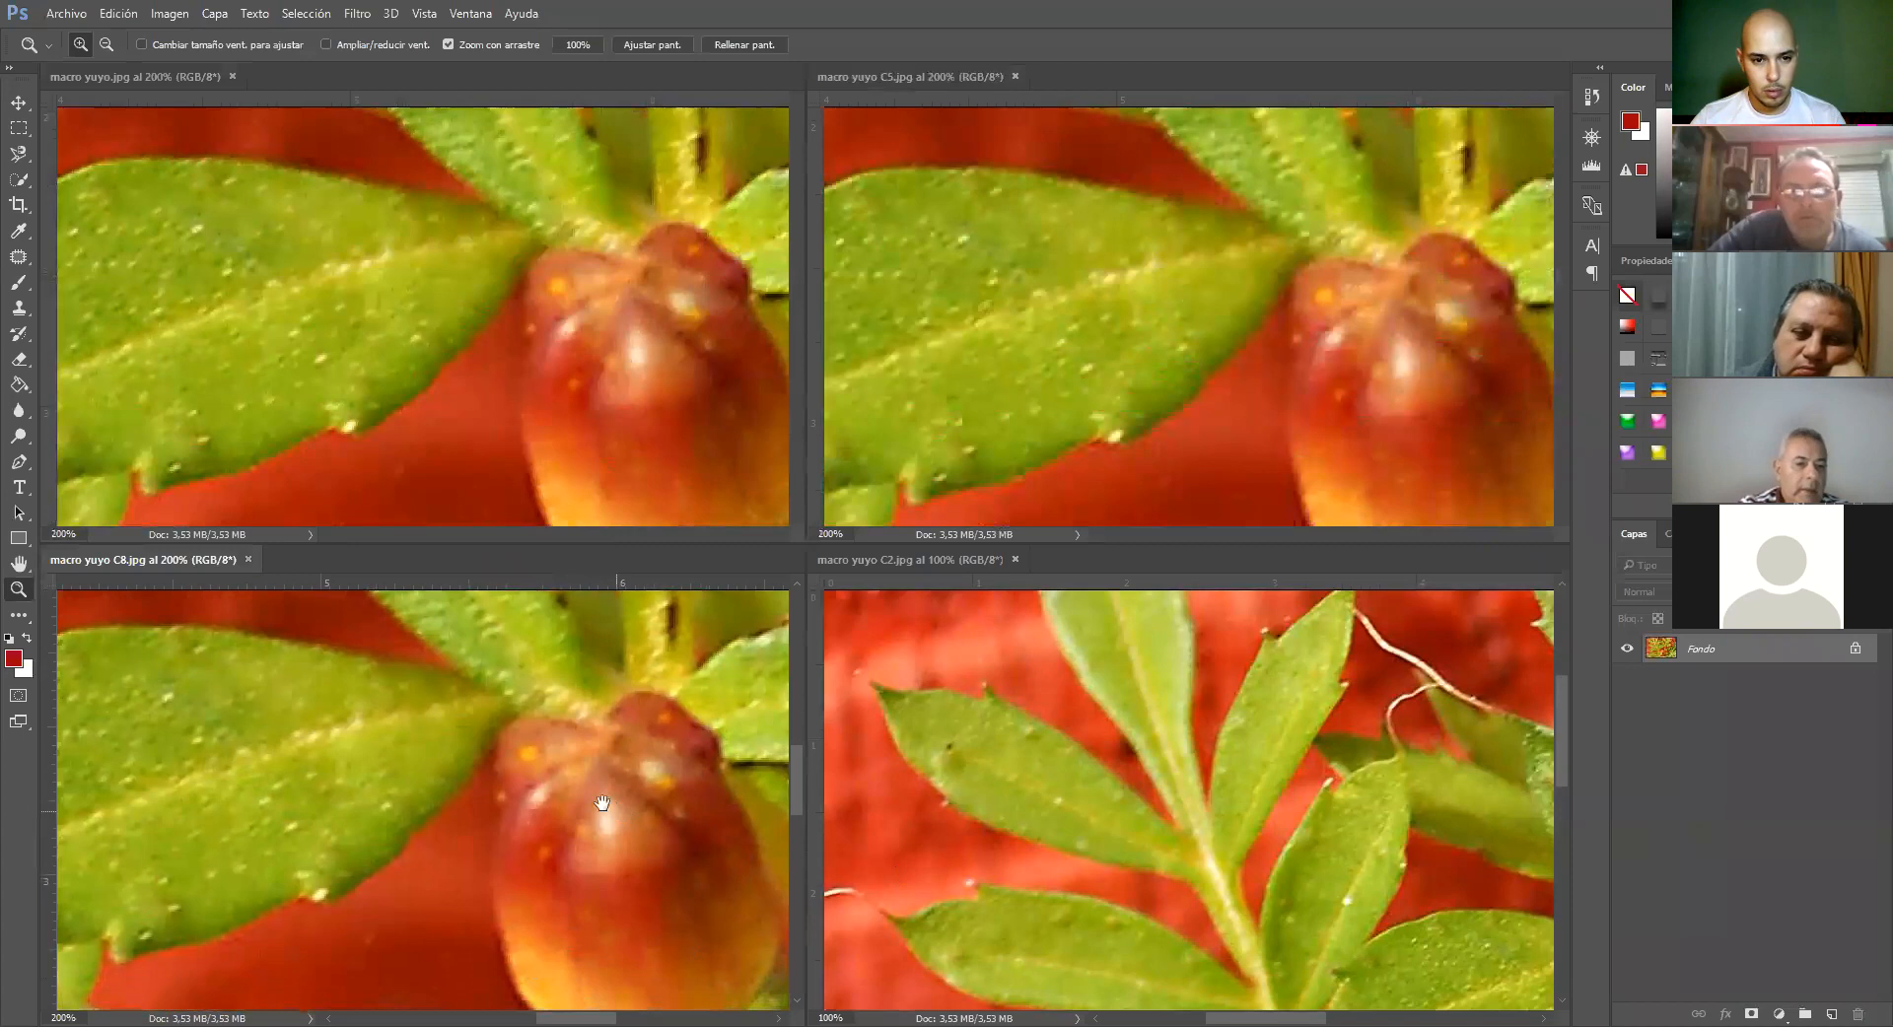
Magnify macro yuyo C2.jpg to 200% and centre it on the same leaf tip and red bud
click(934, 764)
click(936, 759)
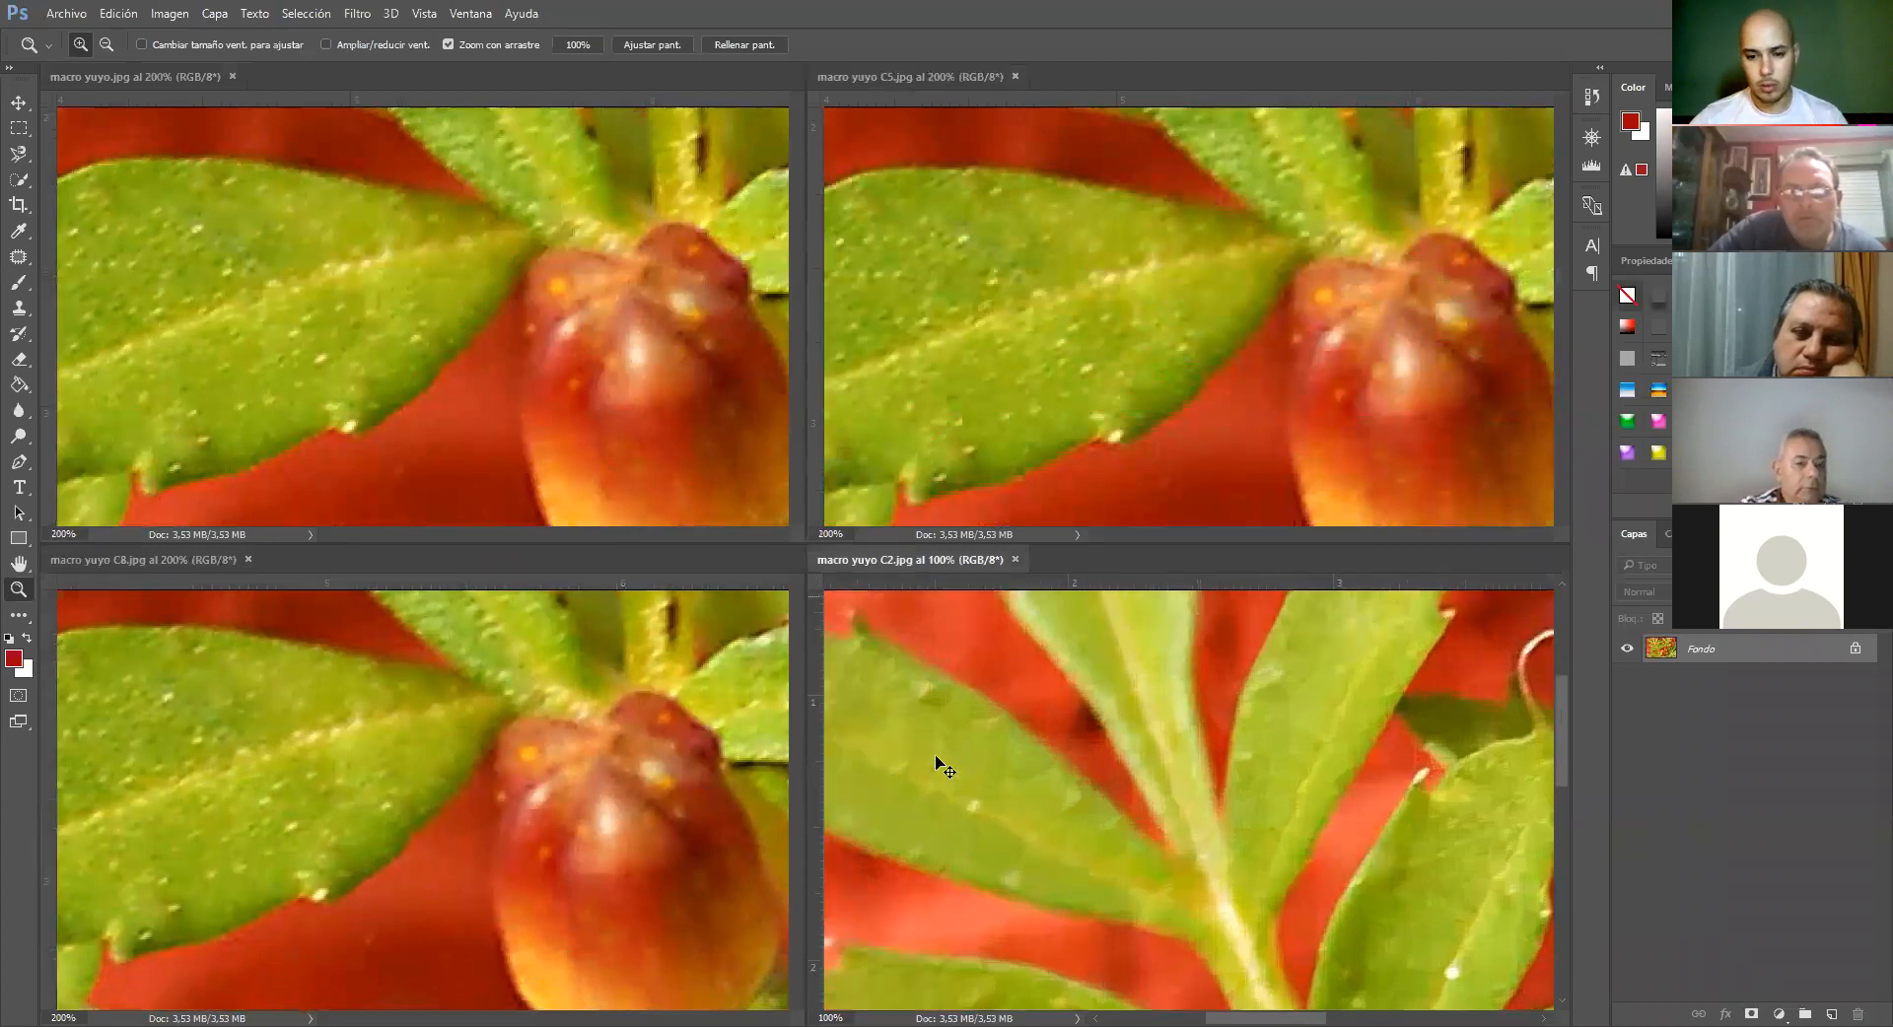
drag(1226, 773, 1118, 569)
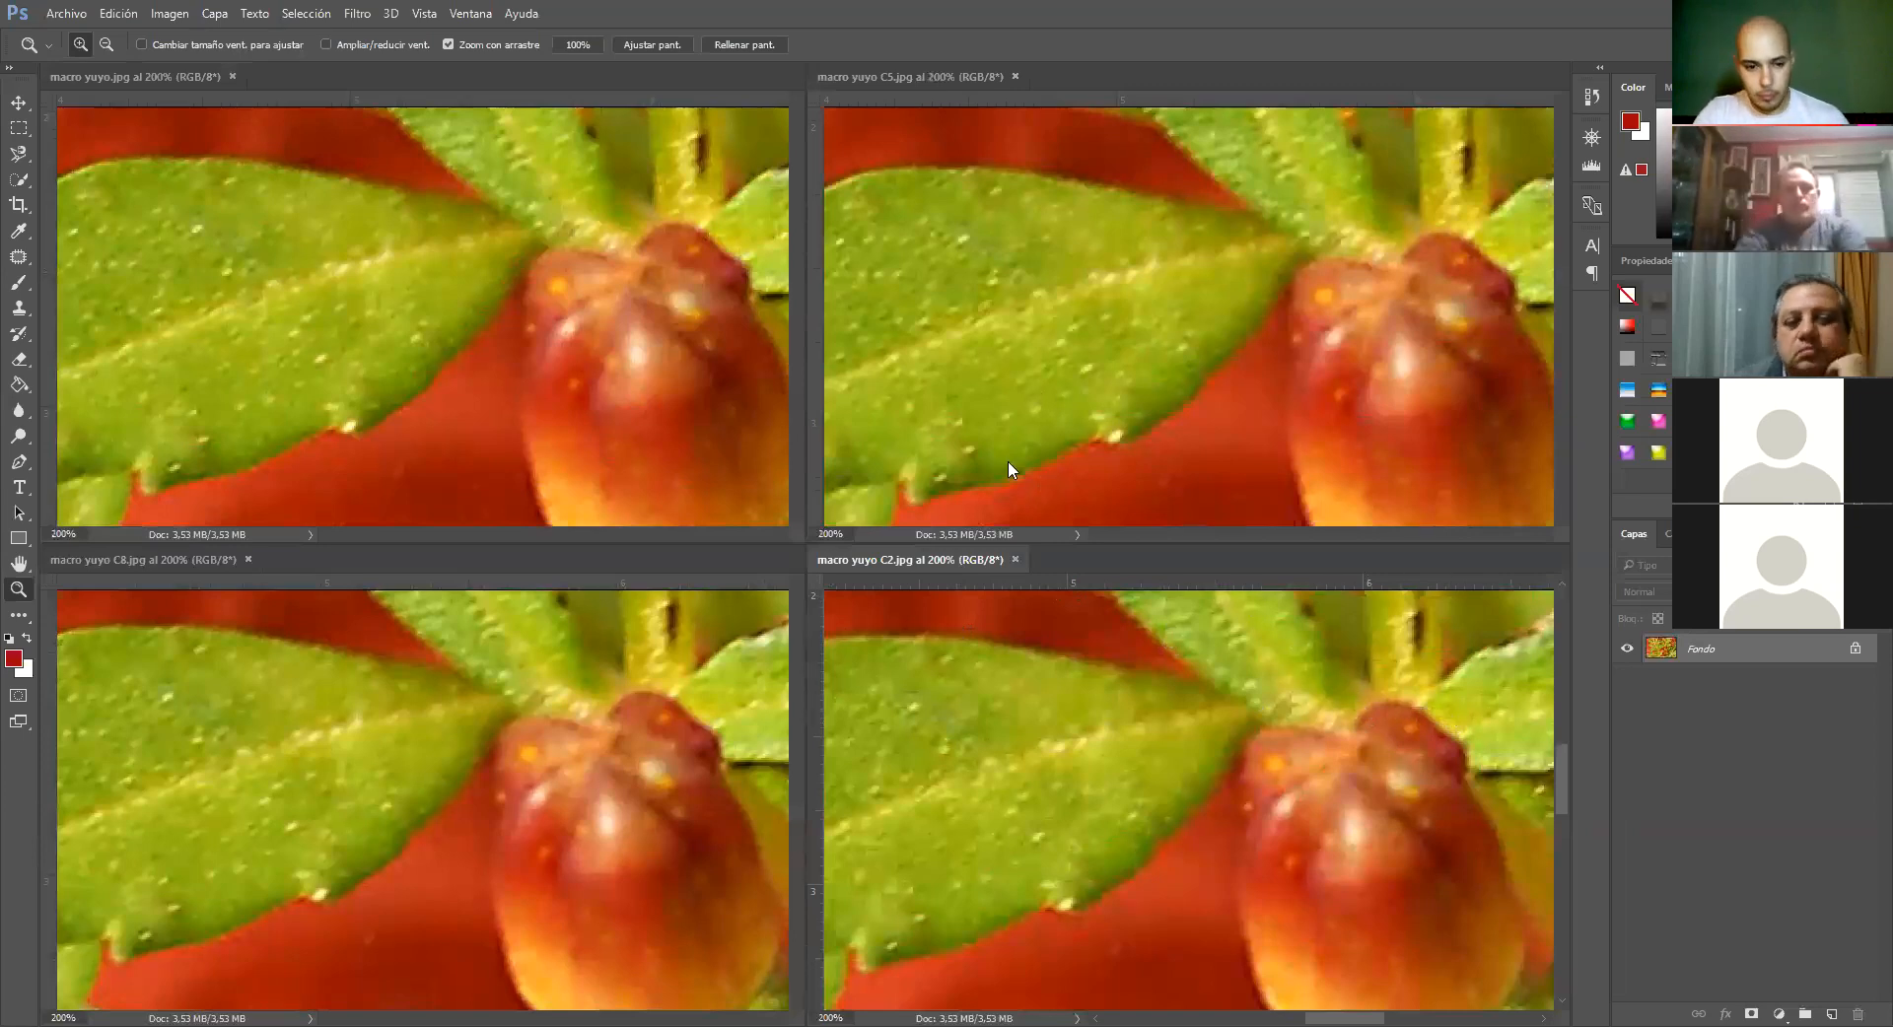
Magnify macro yuyo C2.jpg and macro yuyo C5.jpg to 300% around the leaf tip beside the red bud
click(997, 665)
drag(1240, 739, 1283, 838)
click(1234, 225)
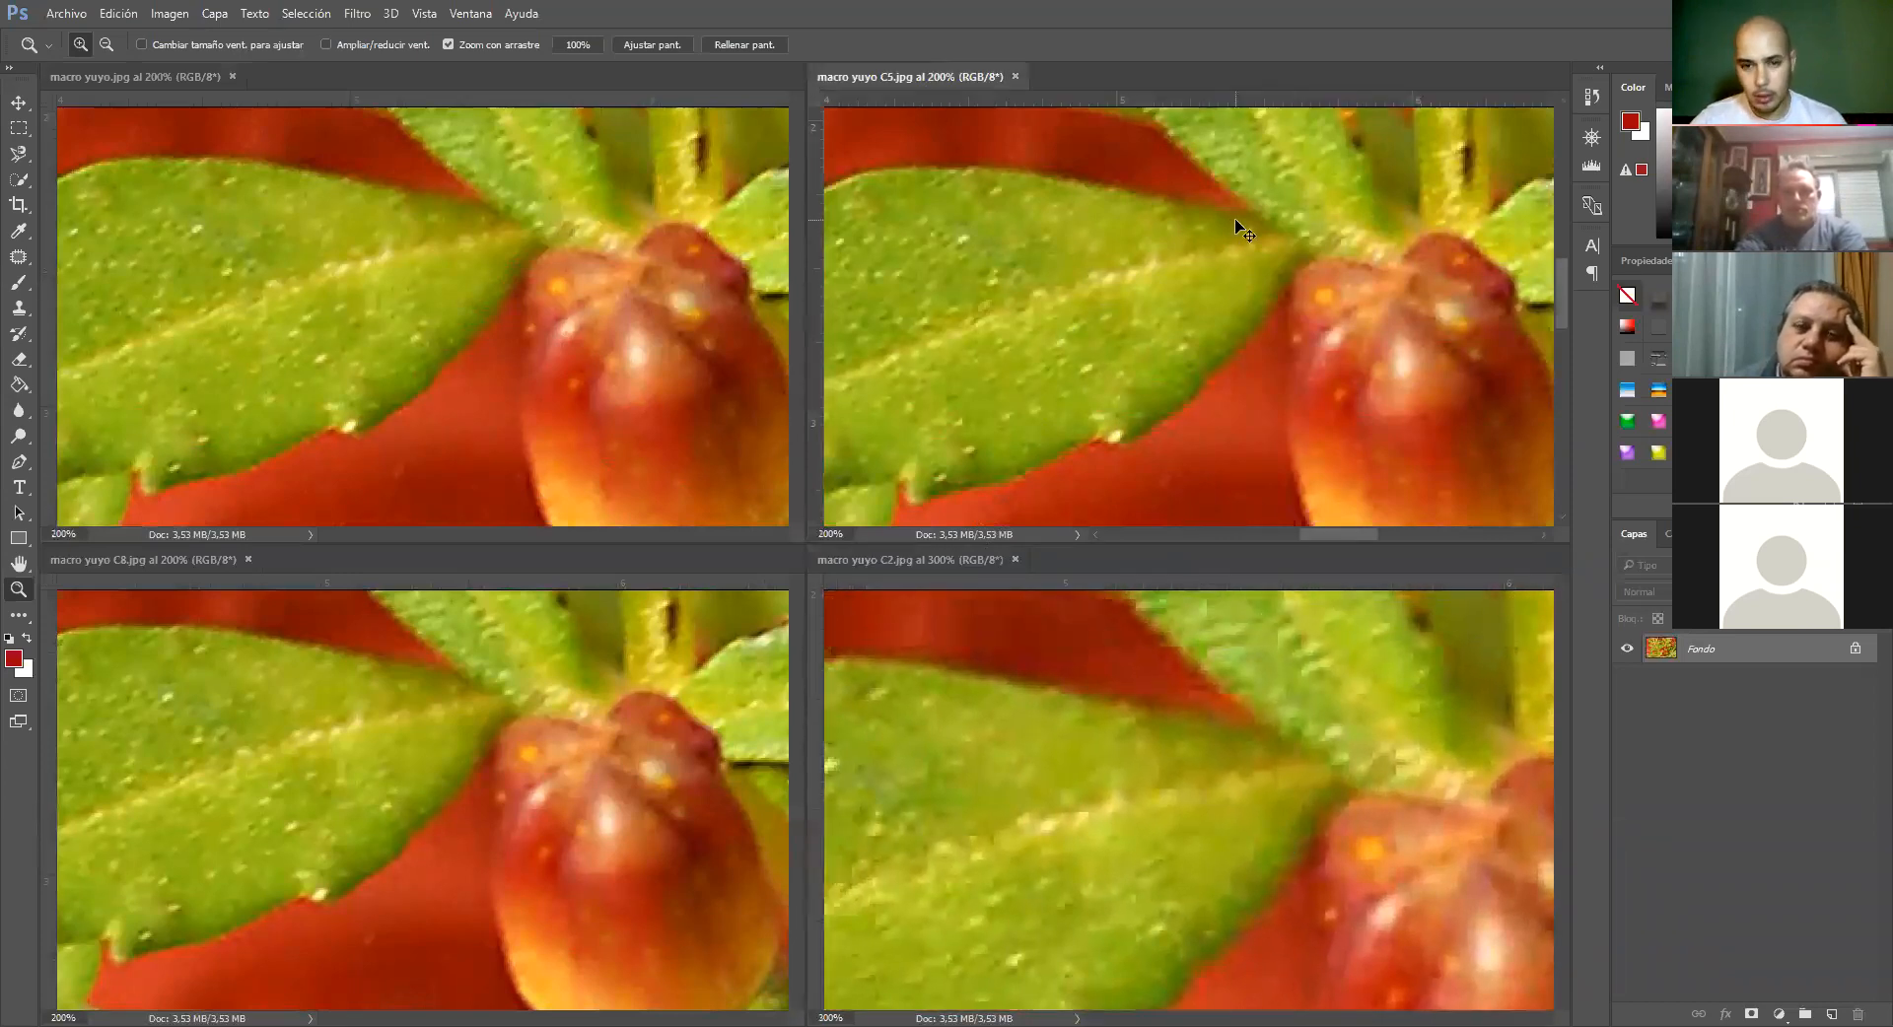
click(1235, 220)
drag(1240, 232, 1179, 309)
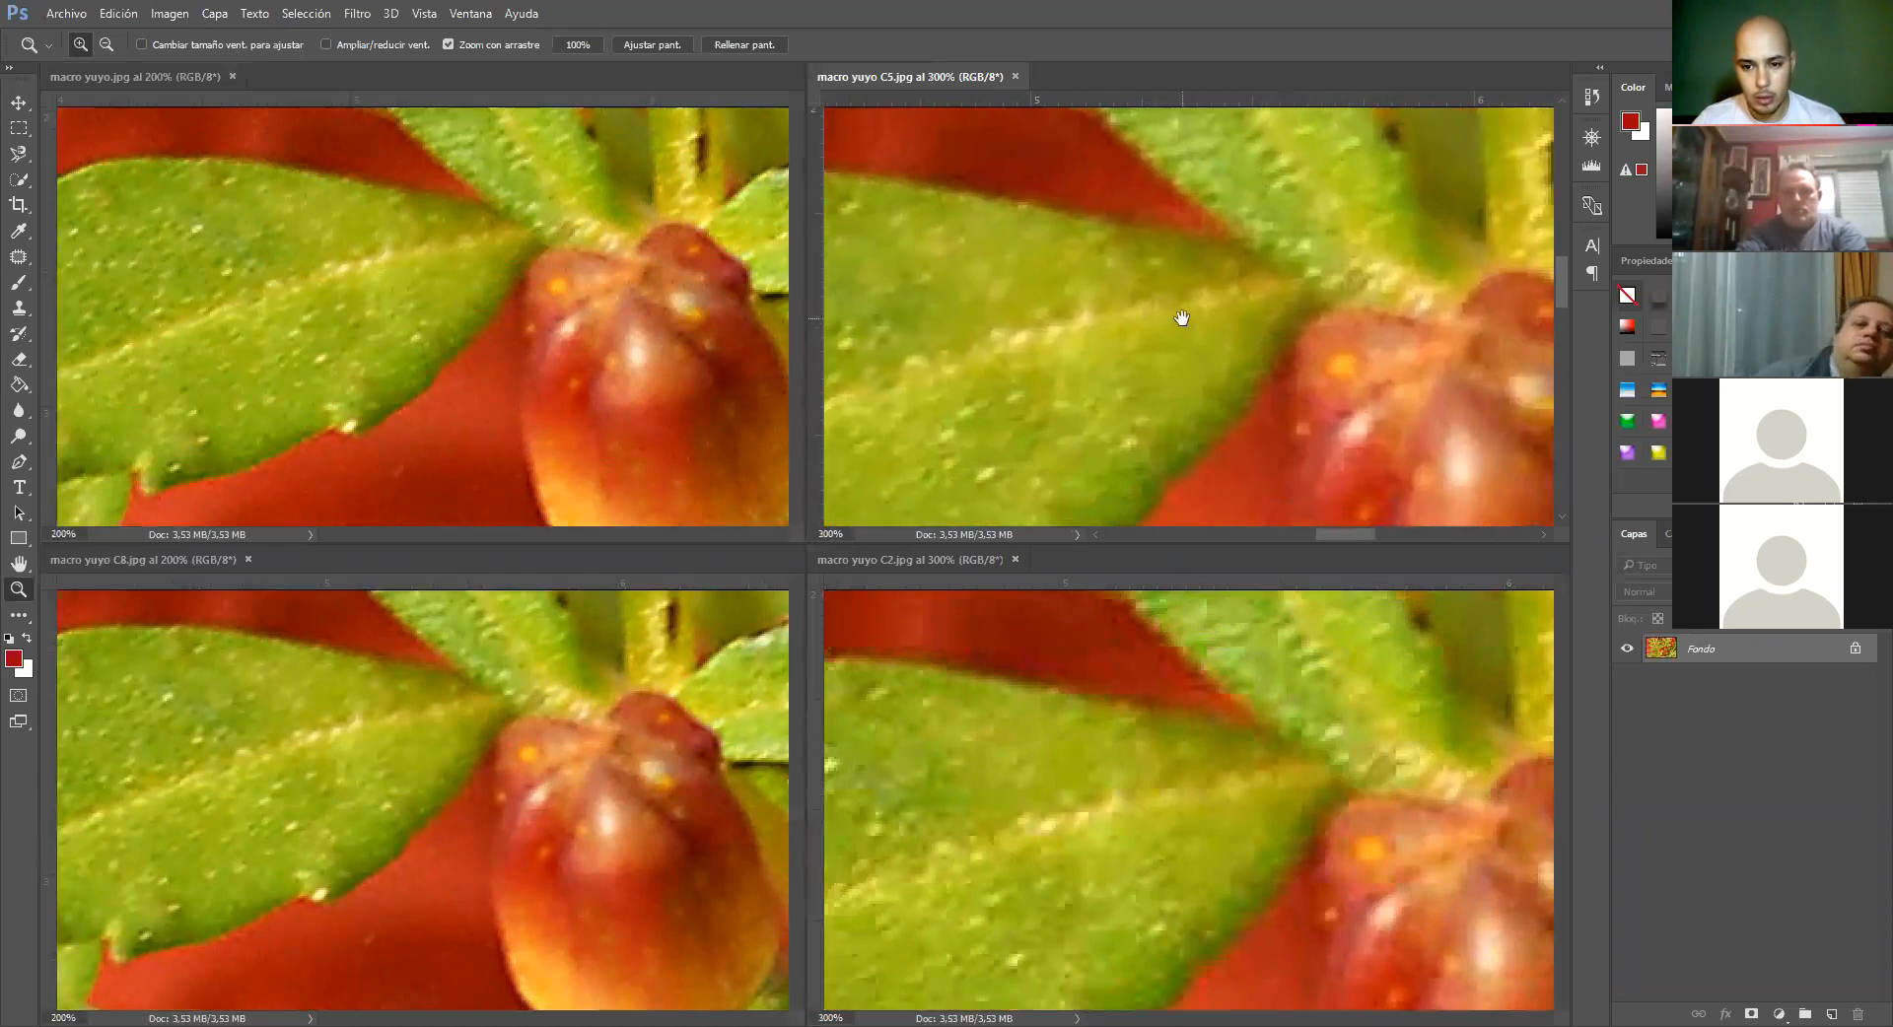
Magnify macro yuyo C8.jpg and macro yuyo.jpg to 300% and frame the same leaf tip and red bud
click(454, 718)
click(454, 718)
drag(464, 752, 442, 880)
click(532, 414)
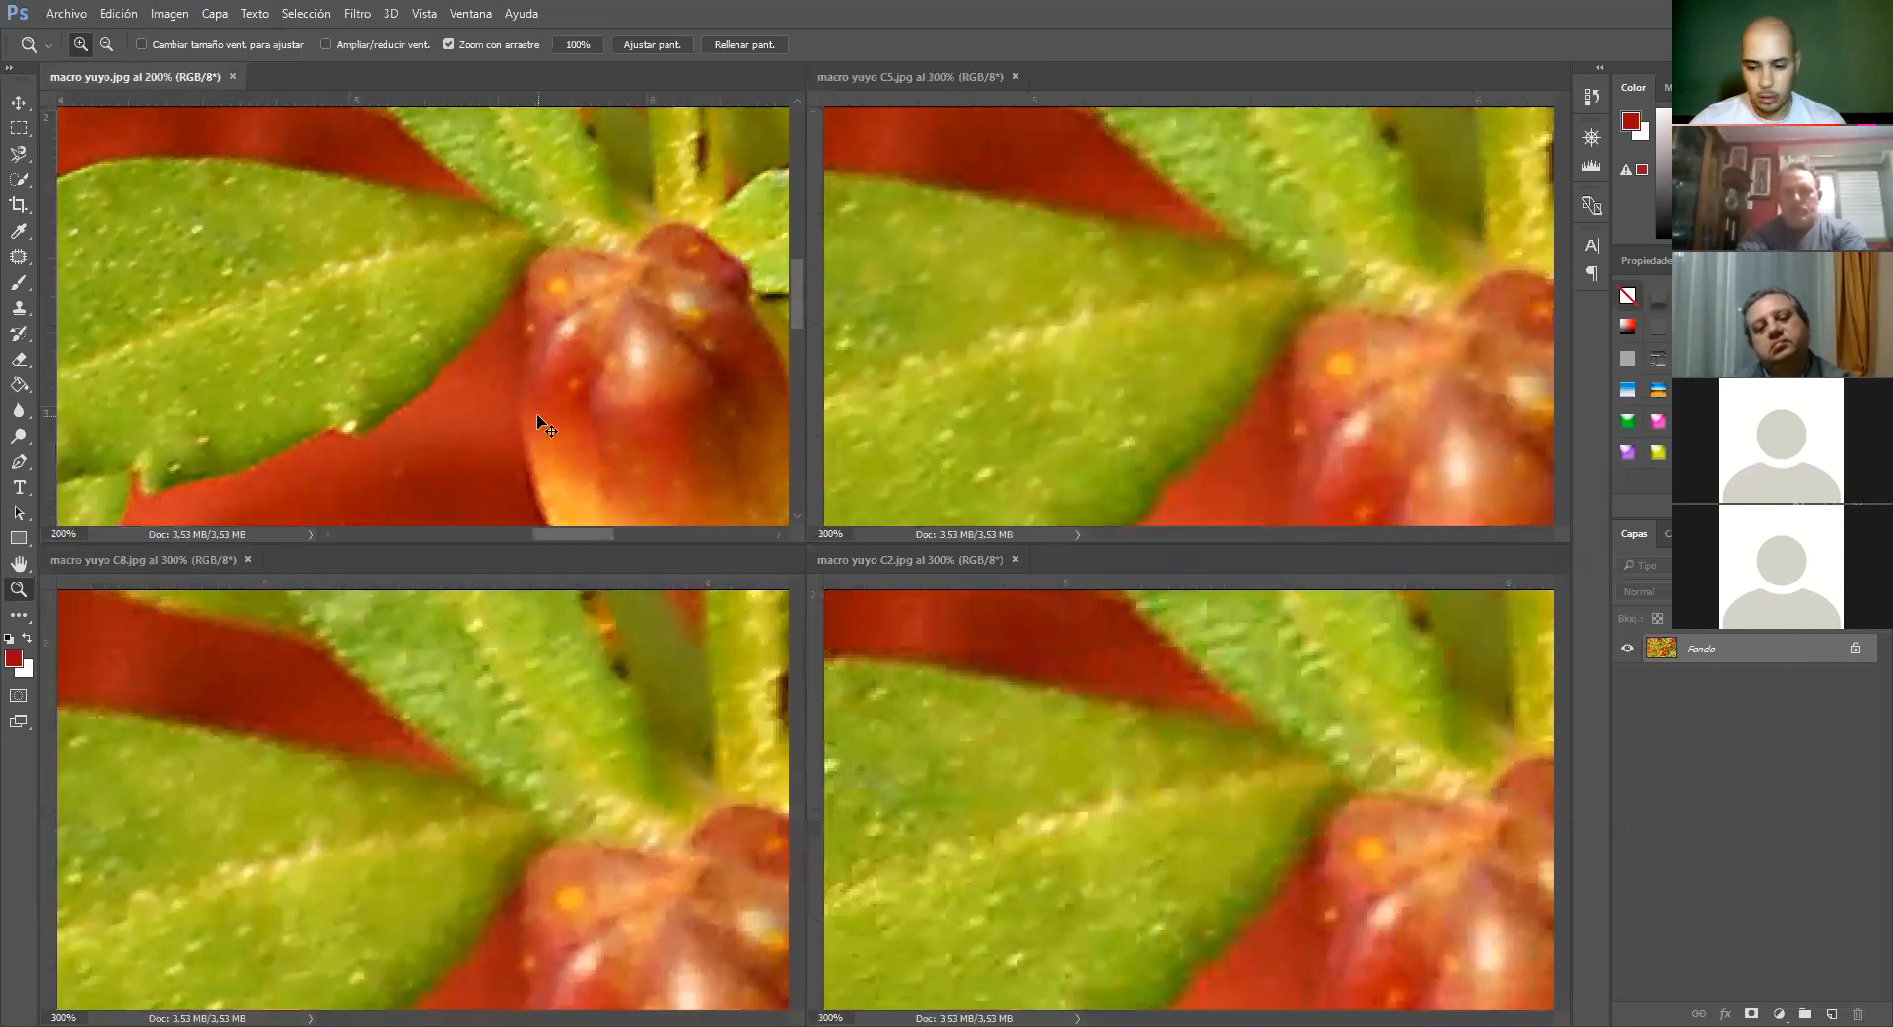
click(533, 414)
drag(546, 366, 422, 414)
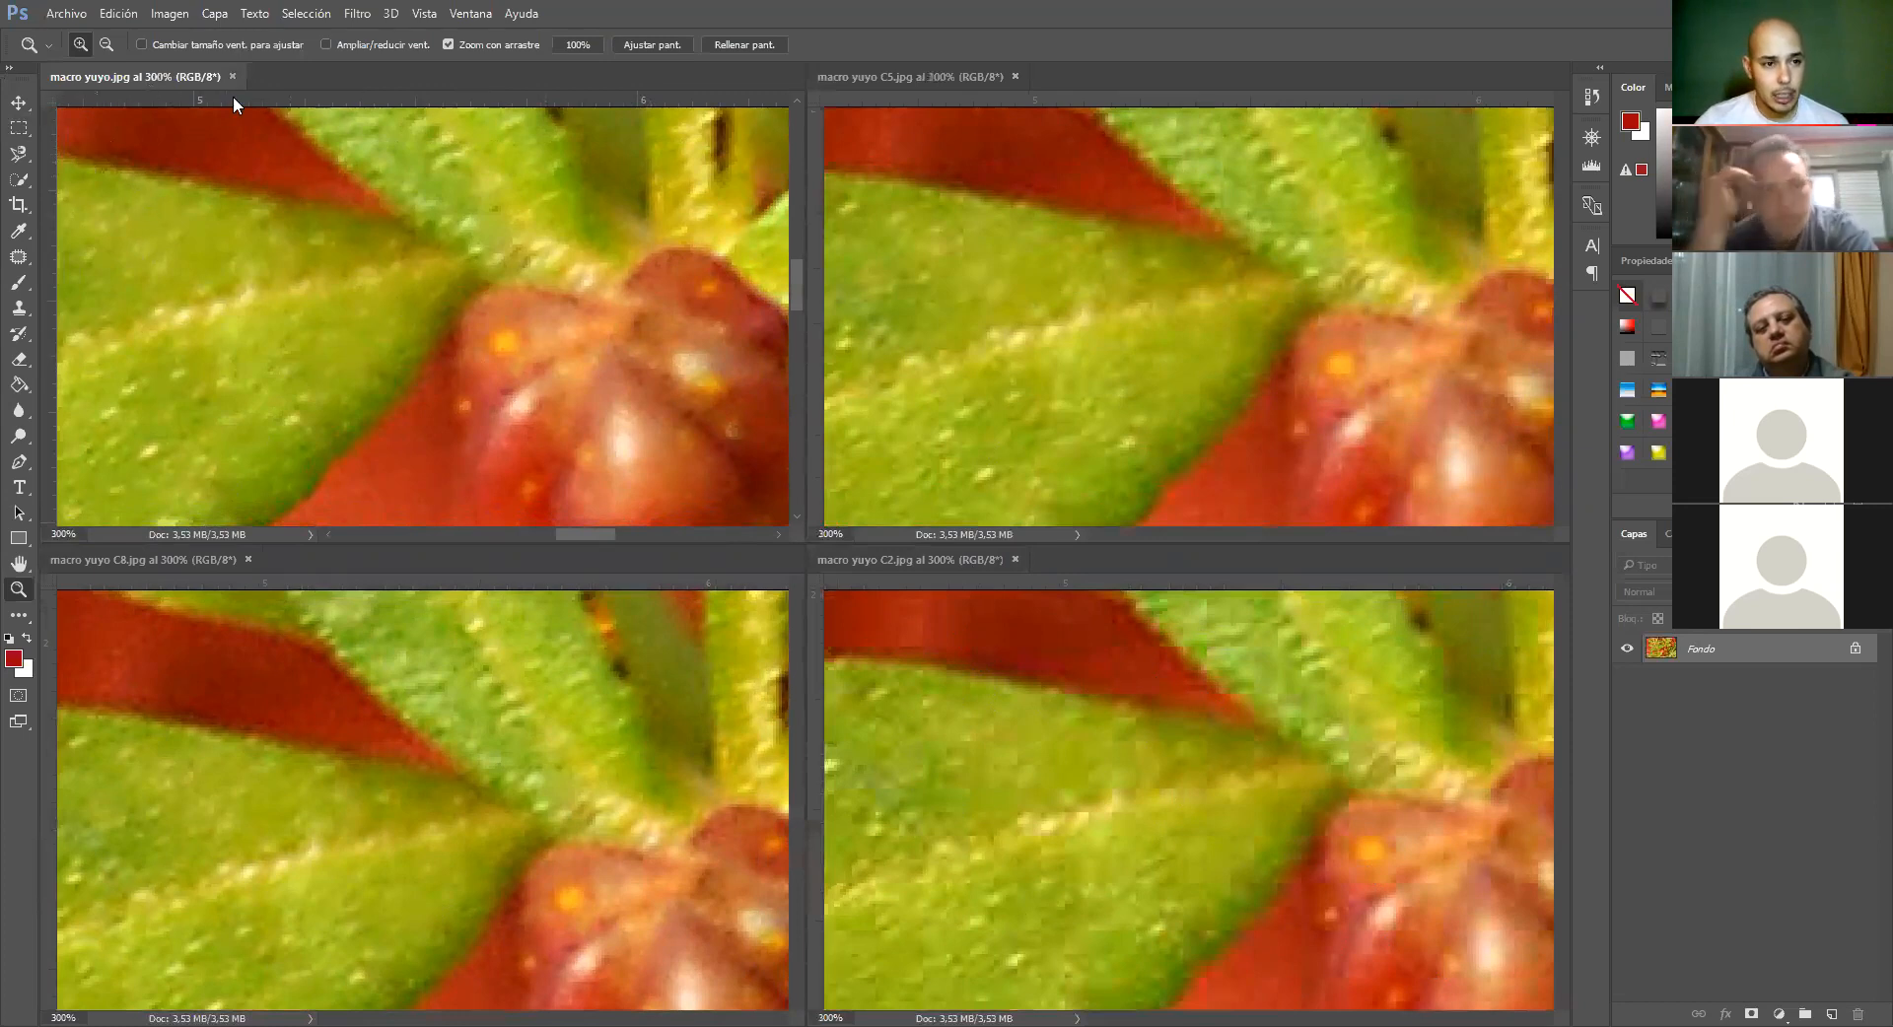
Compare the four versions at 300%, realigning macro yuyo.jpg and macro yuyo C8.jpg on the leaf tip and bud
click(21, 103)
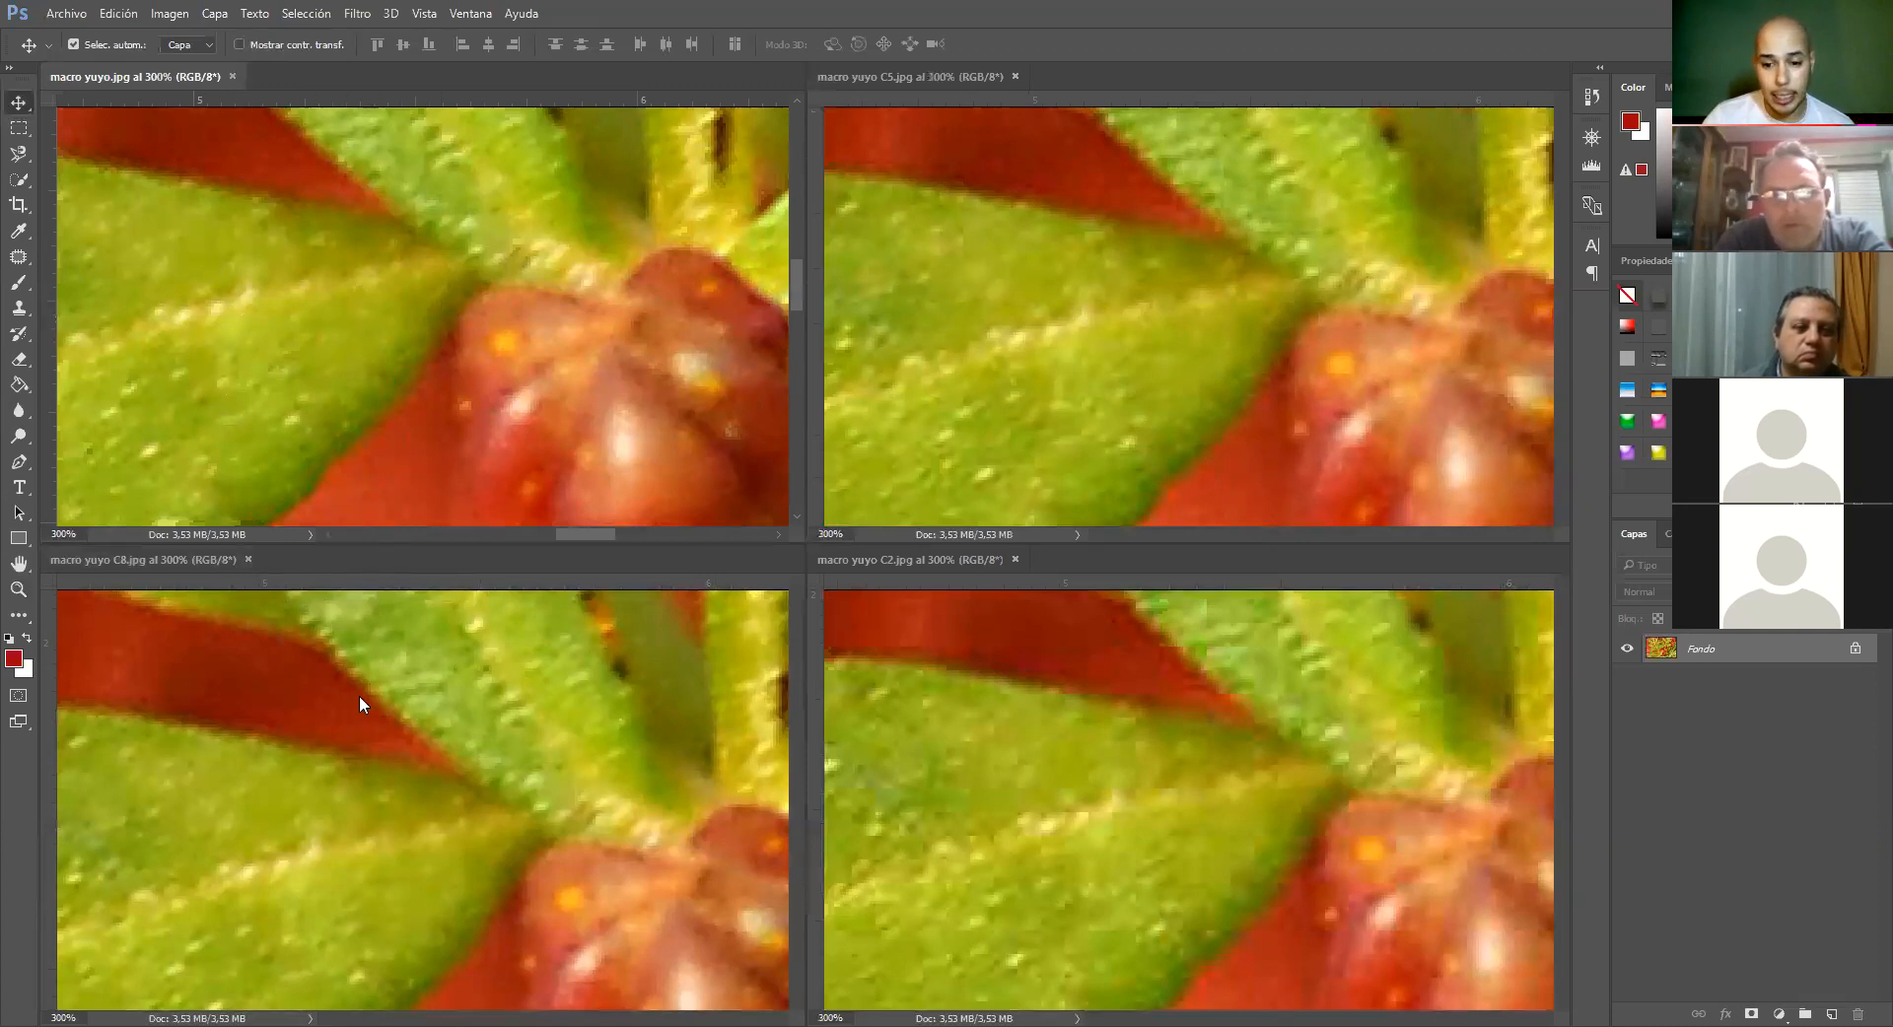
click(949, 76)
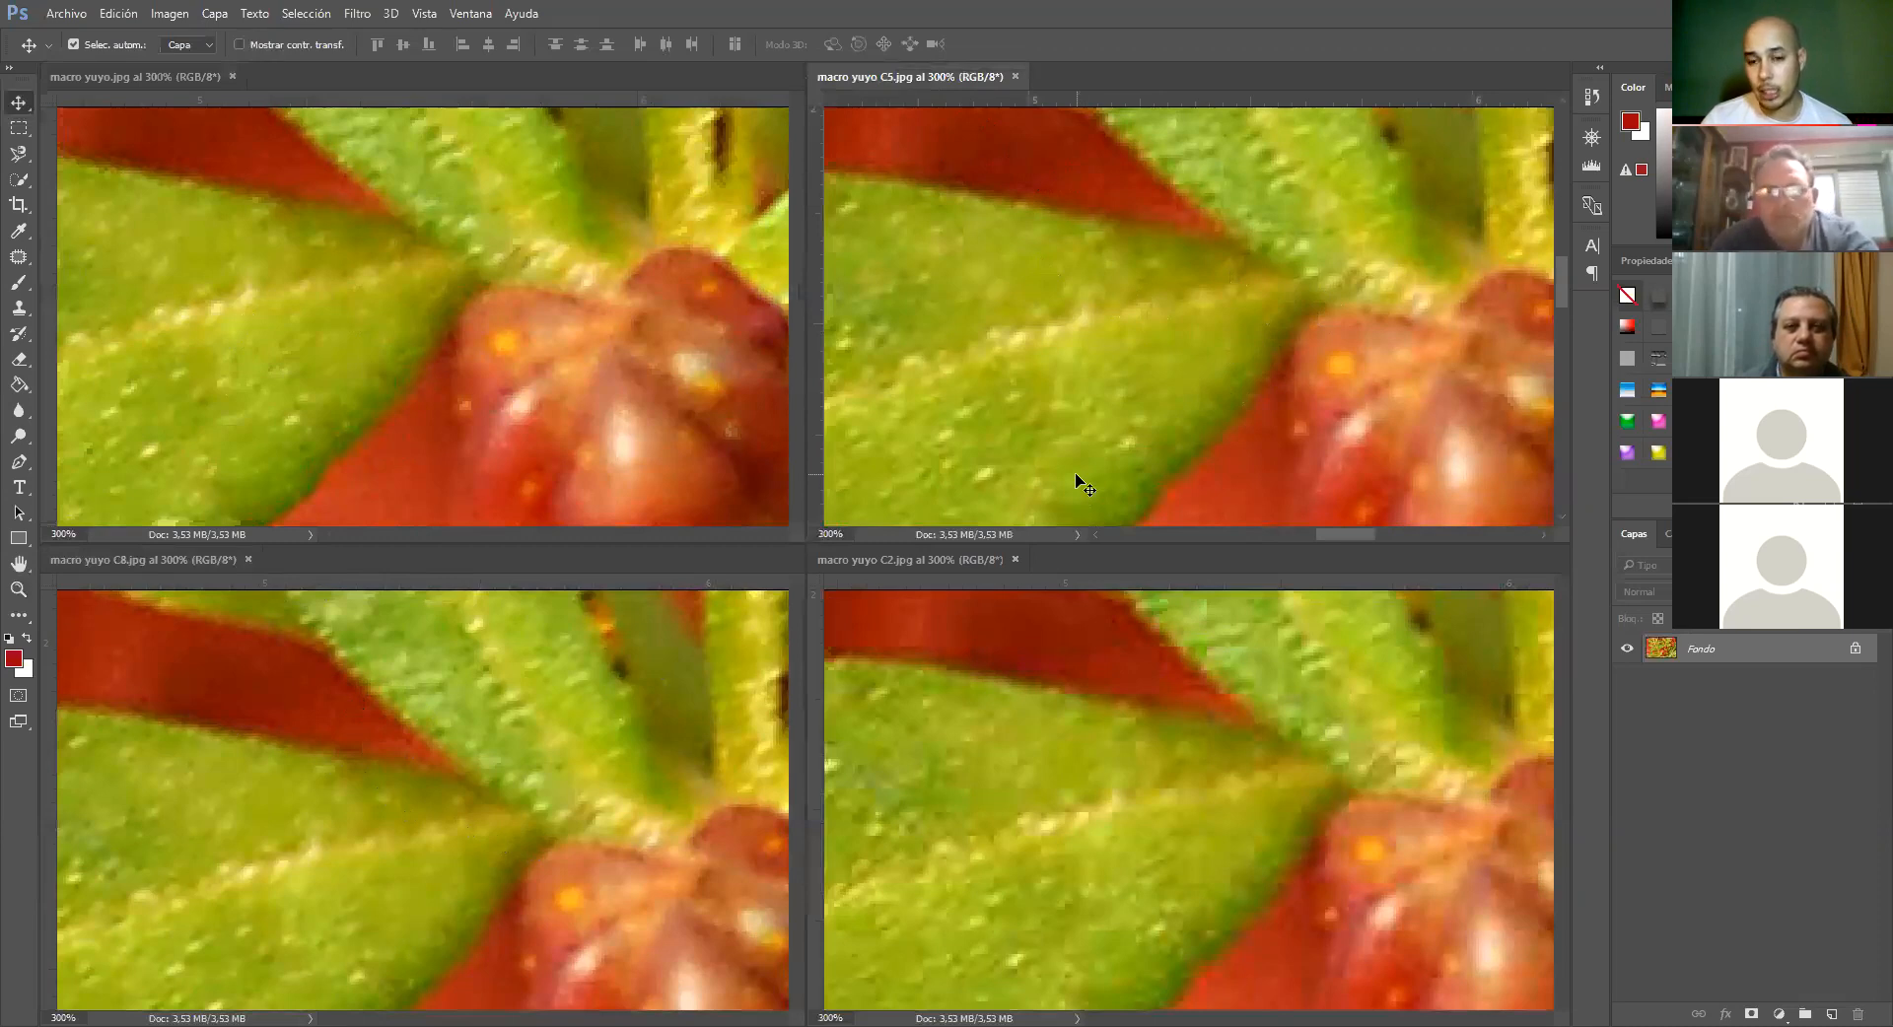
click(920, 558)
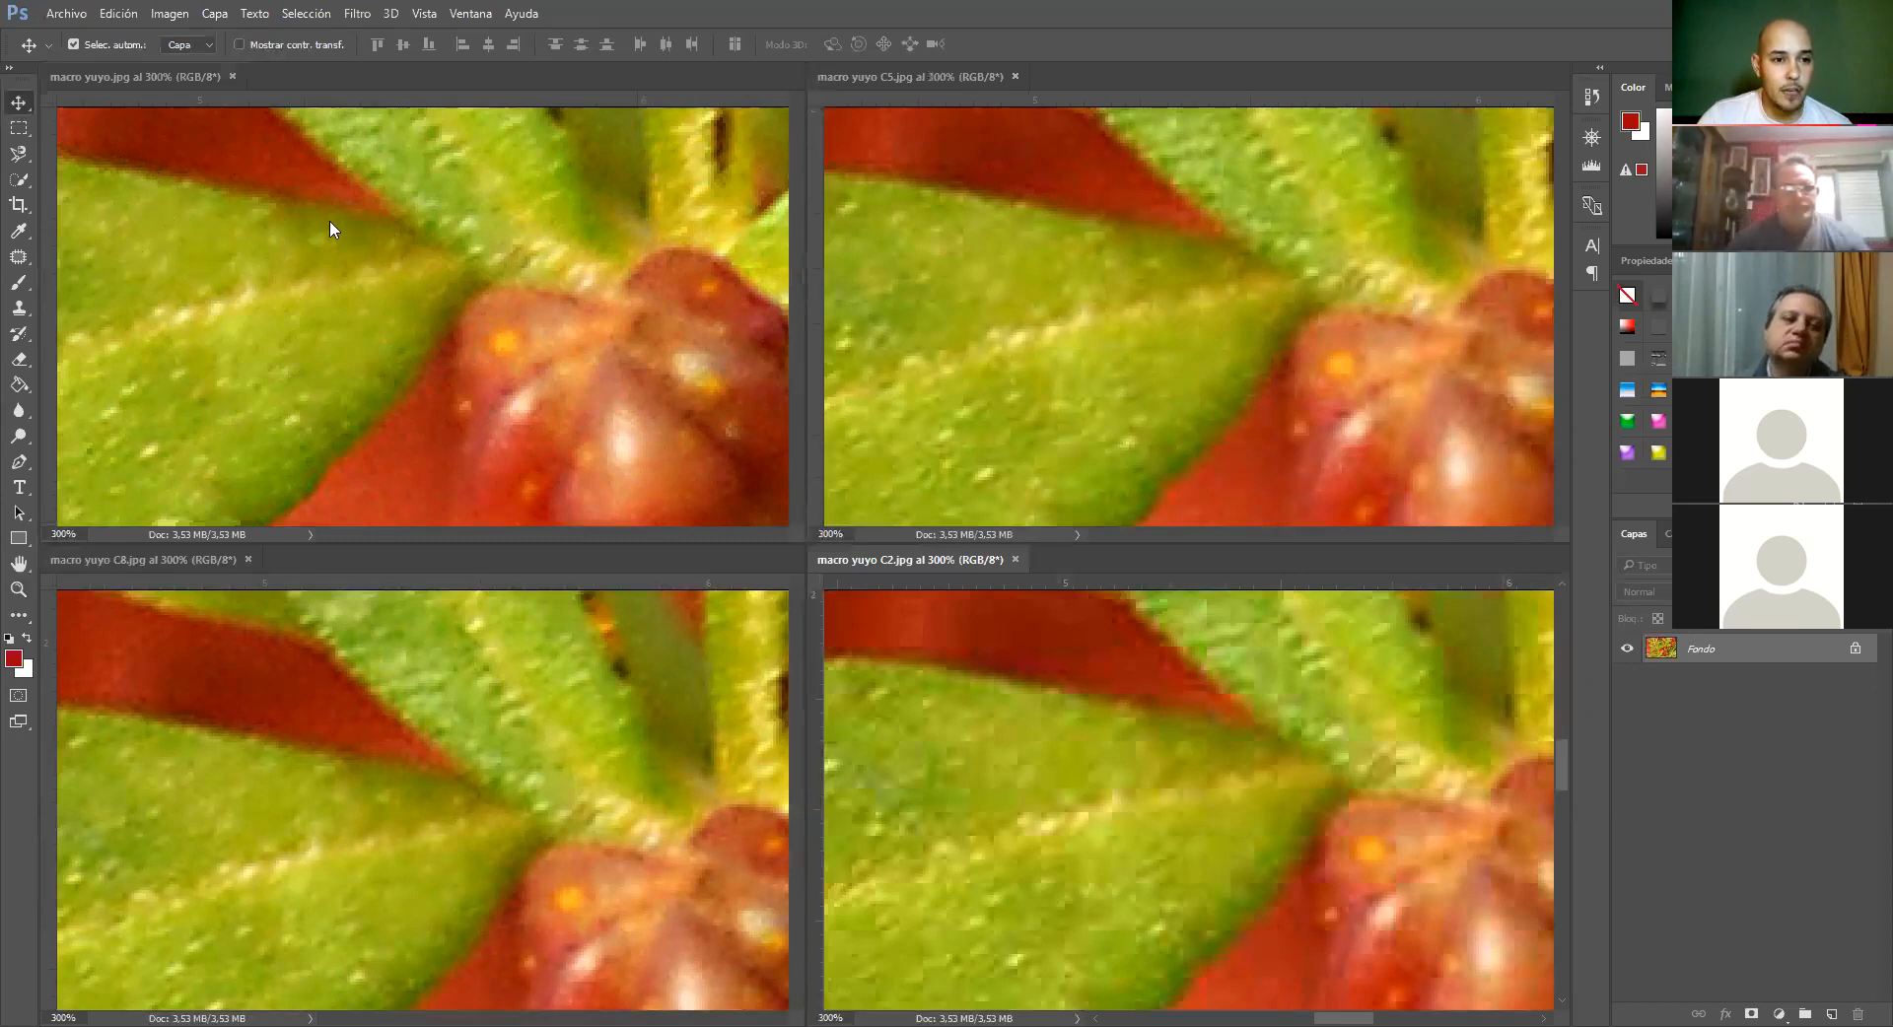
drag(262, 237, 735, 304)
drag(383, 221, 536, 345)
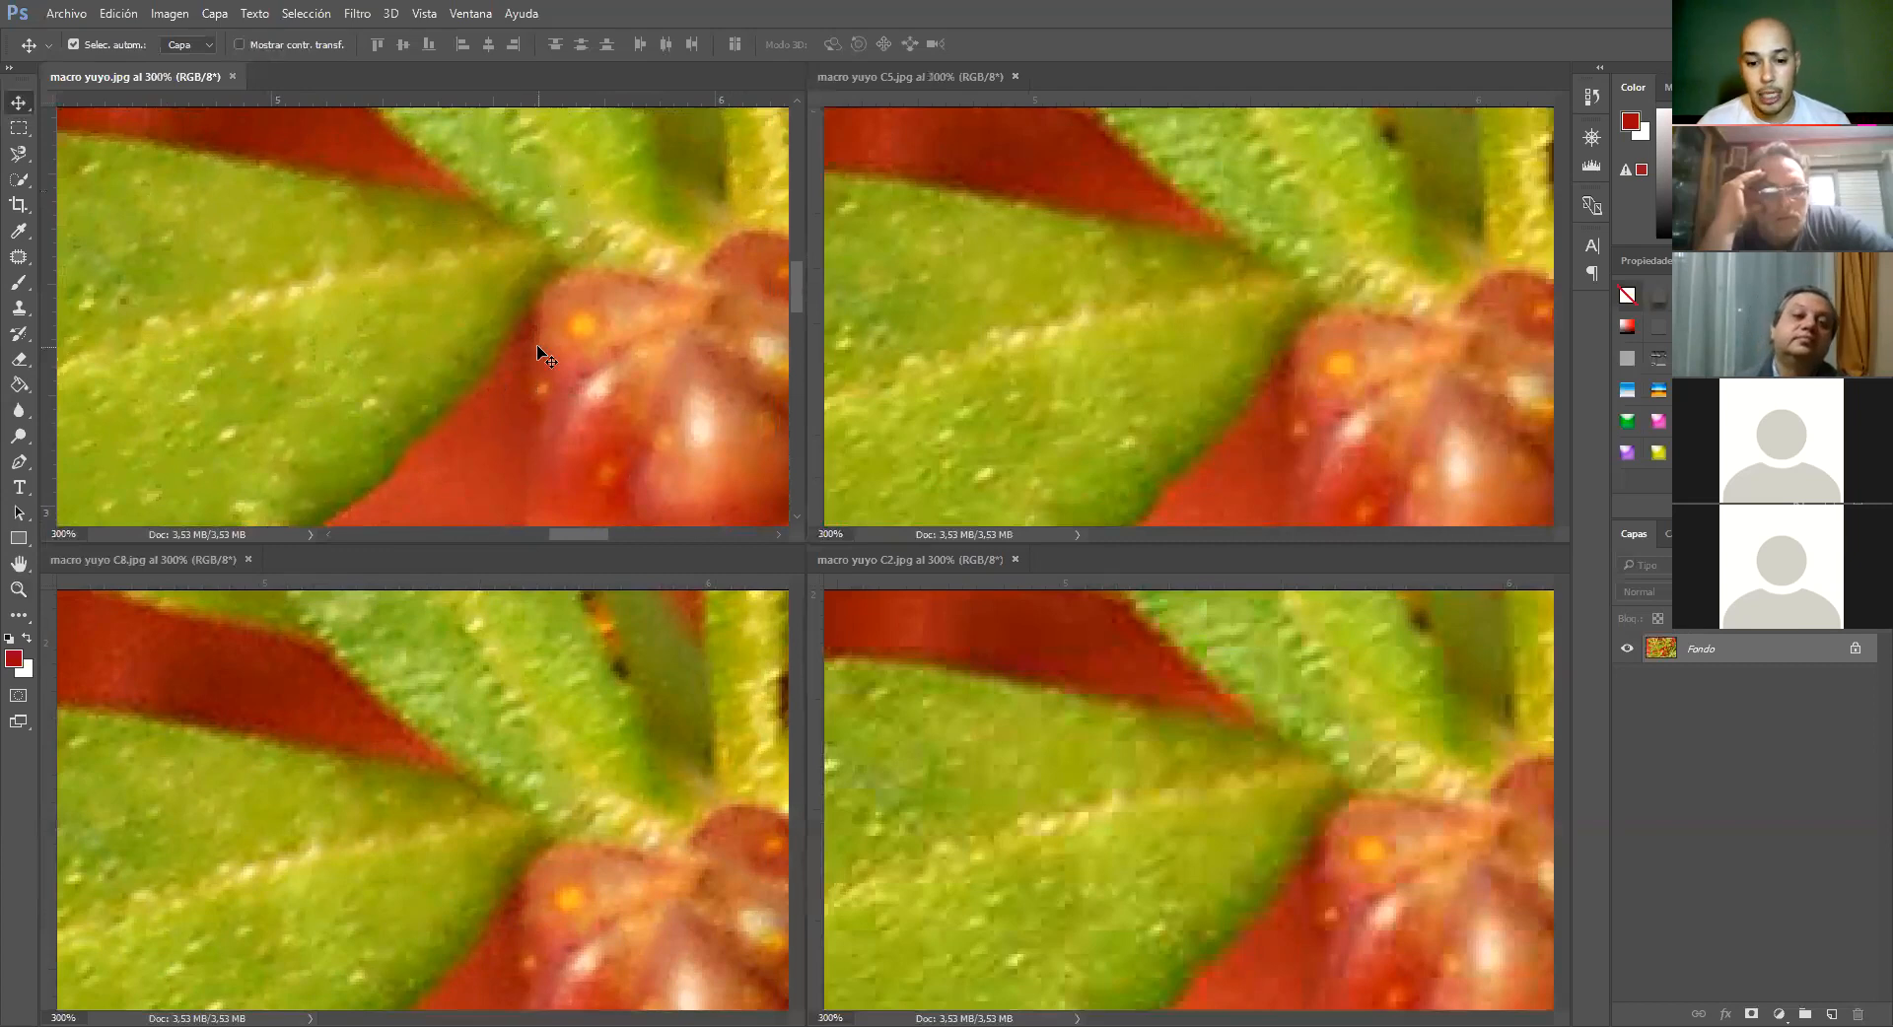
click(433, 729)
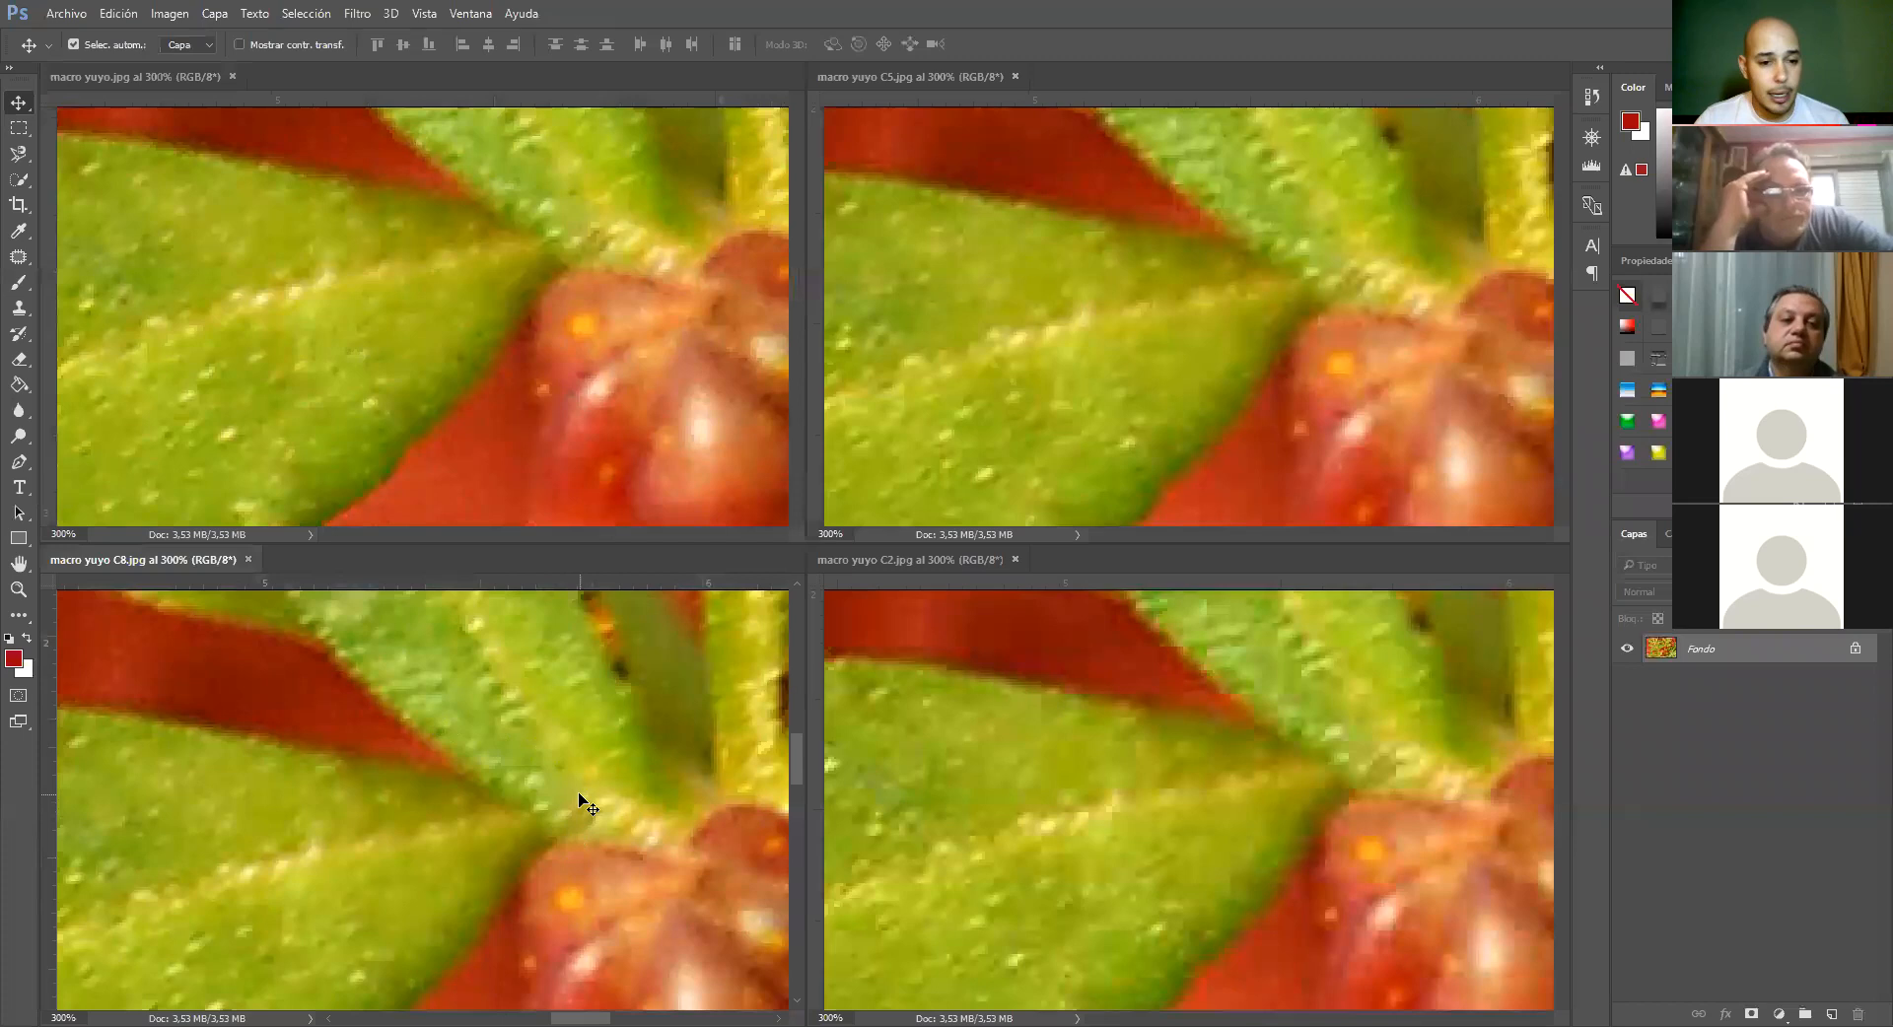
drag(611, 801, 617, 753)
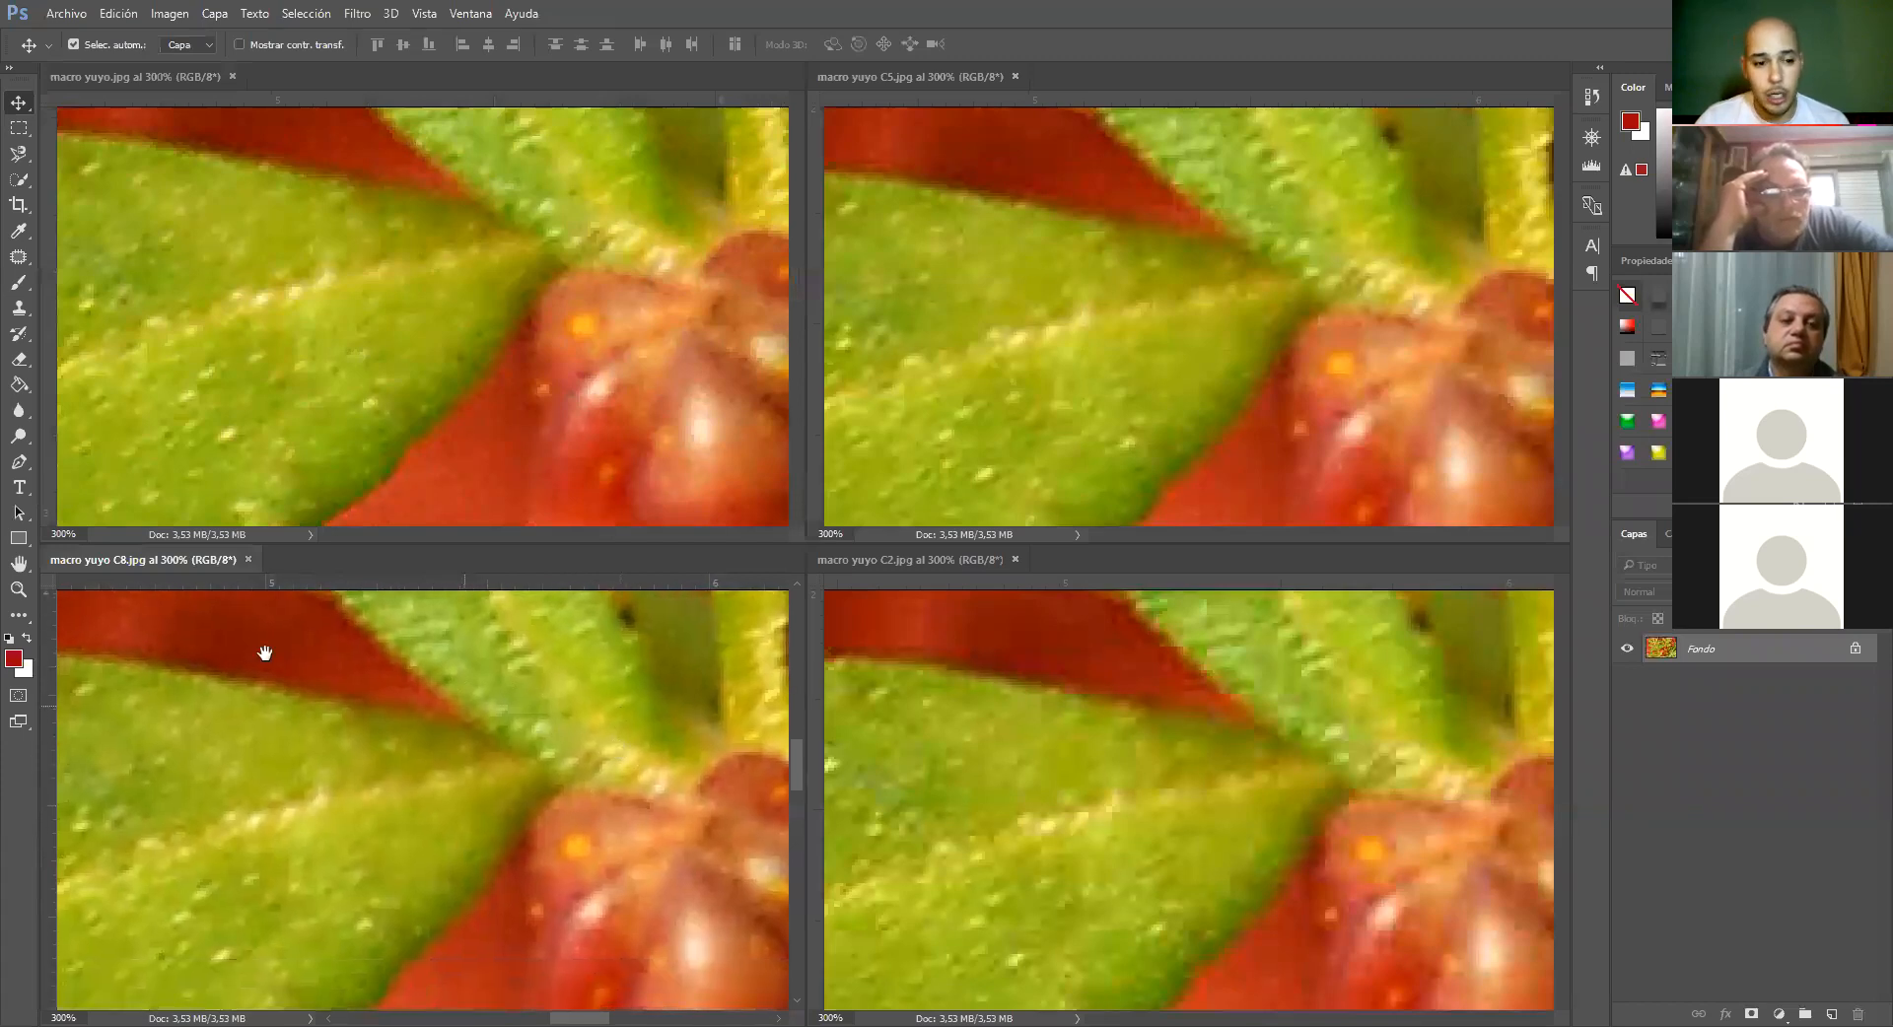
mouse_move(377, 750)
mouse_down()
mouse_move(418, 764)
mouse_move(370, 730)
mouse_up()
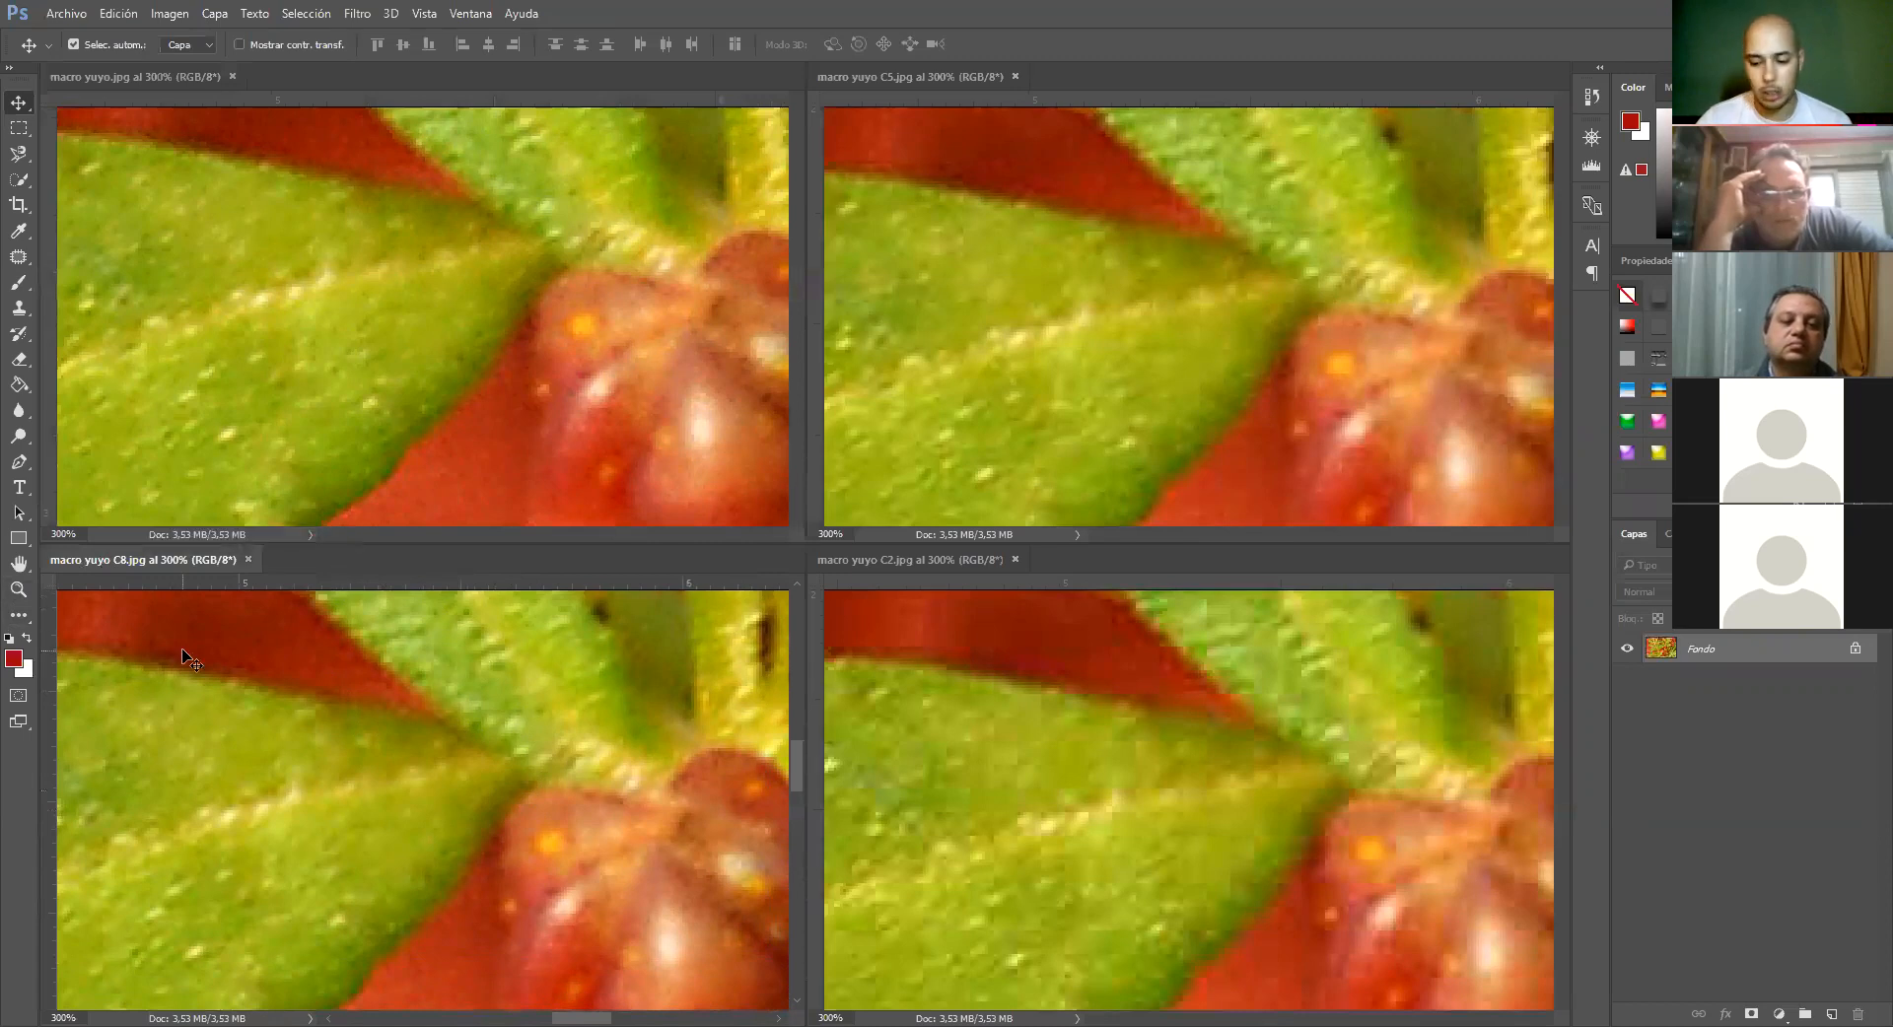
View macro yuyo C8.jpg and macro yuyo.jpg at 100%, keeping the red bud in frame
key(ctrl+1)
click(293, 317)
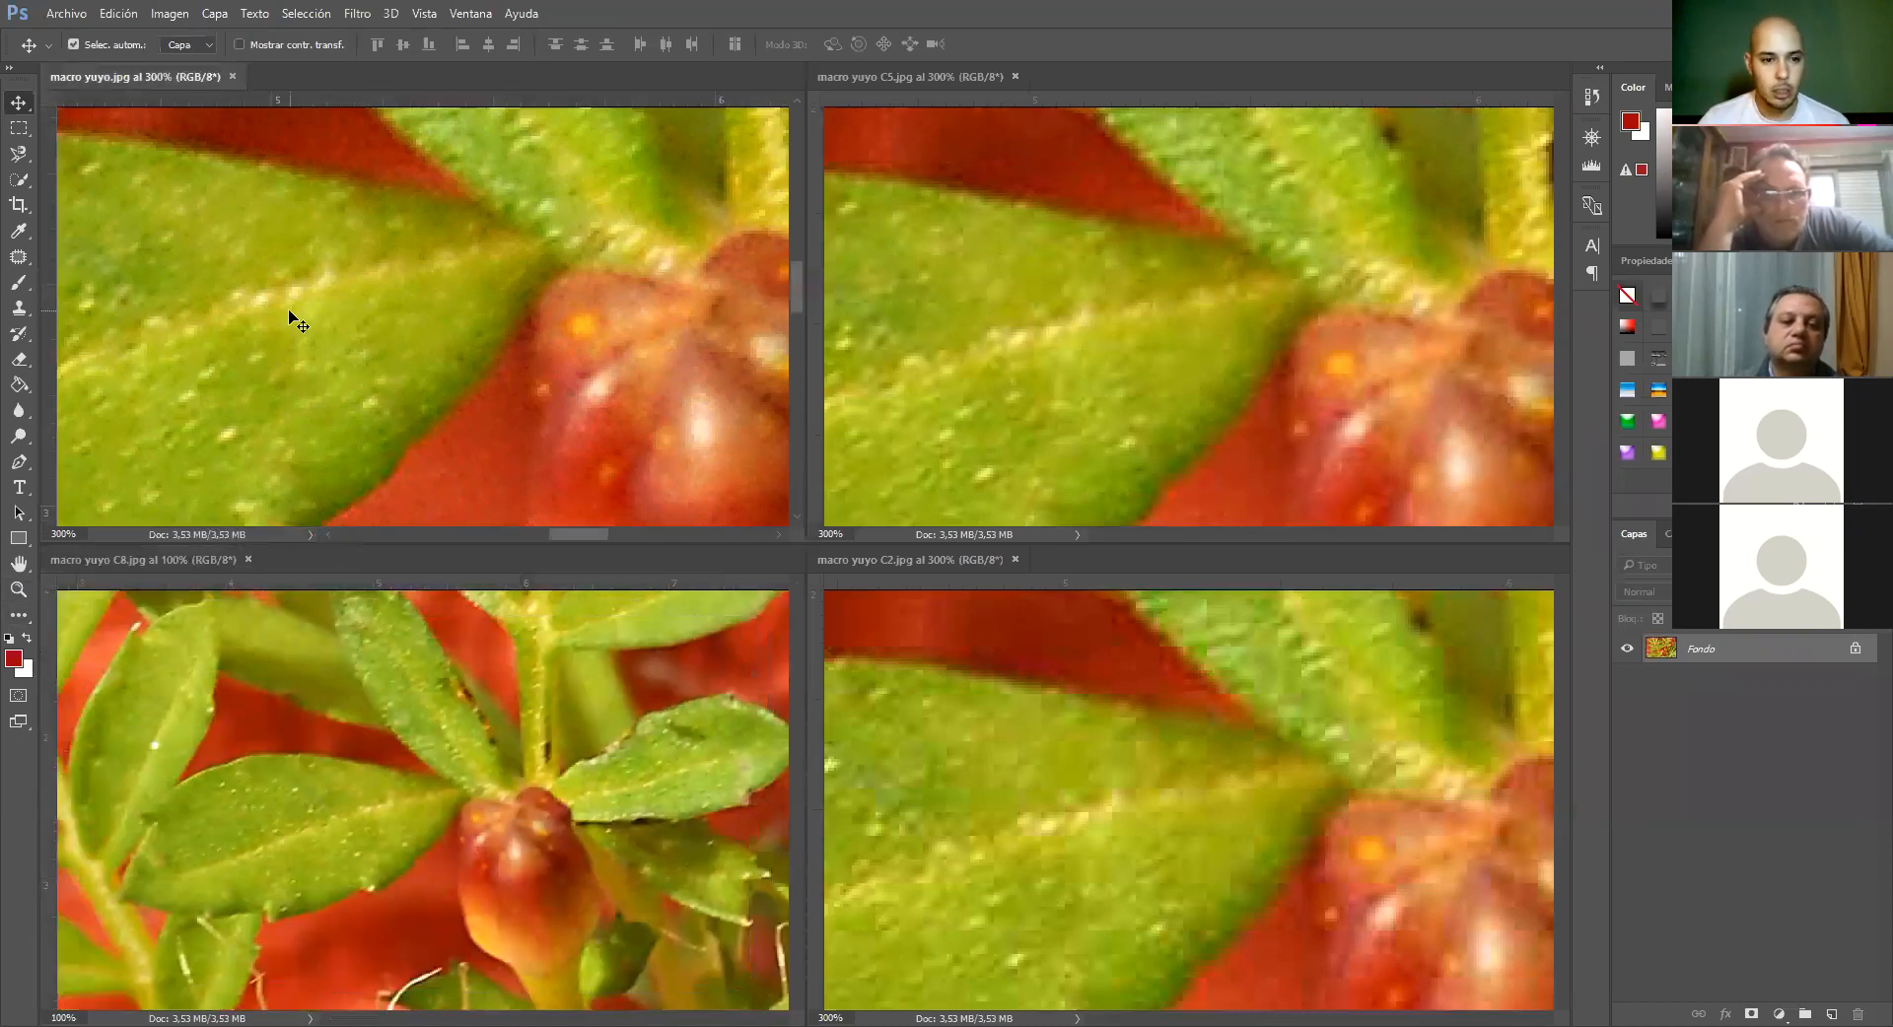
key(ctrl+1)
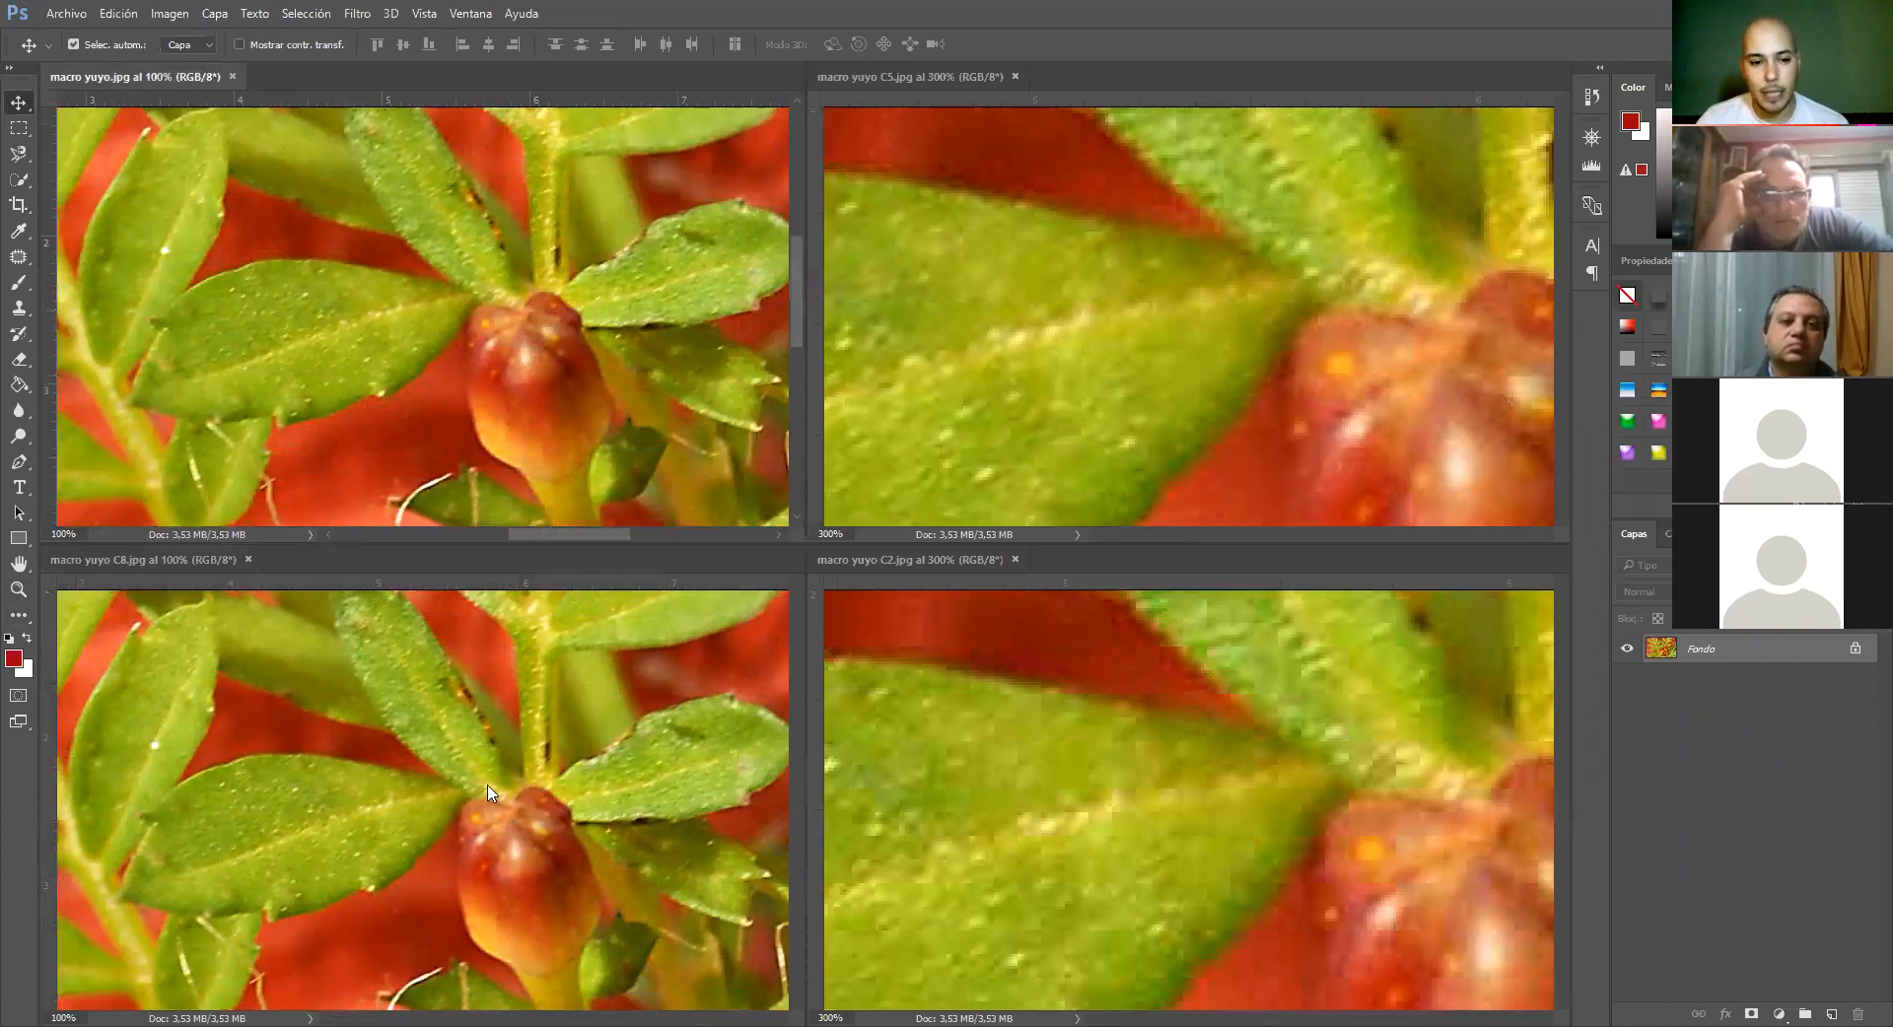
click(576, 796)
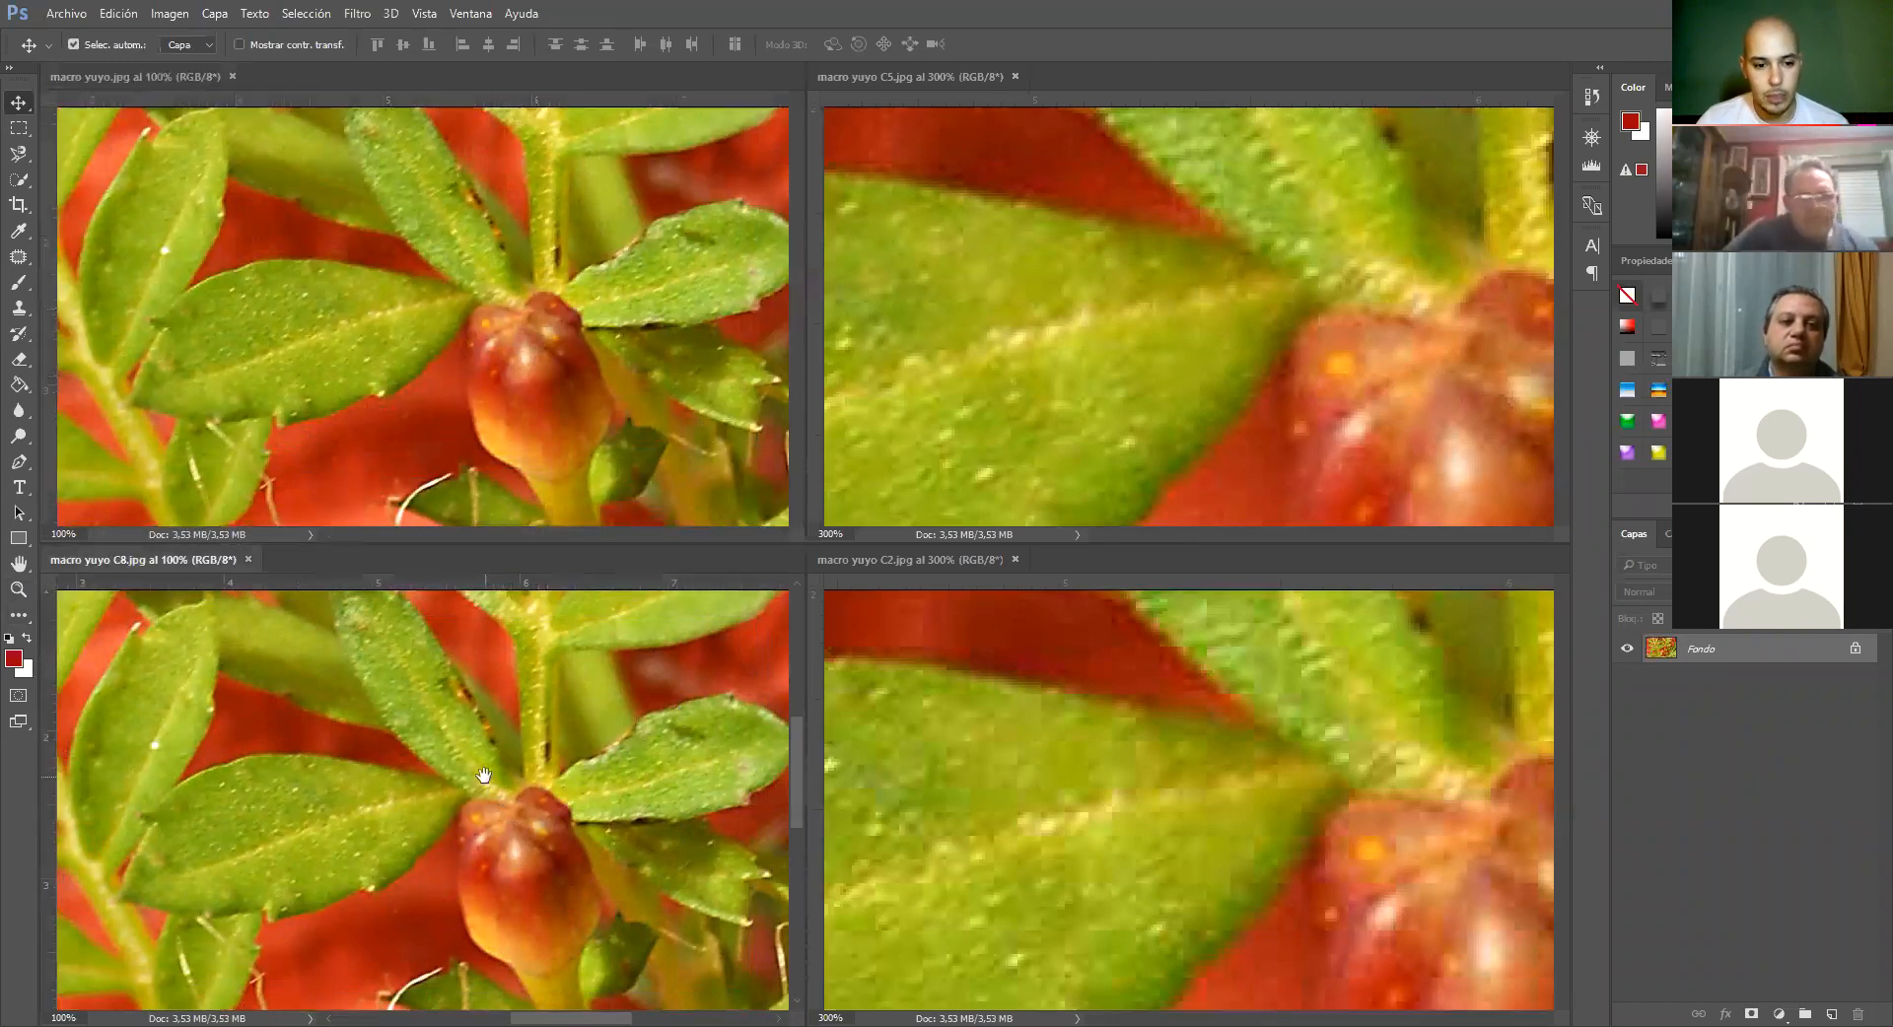
drag(486, 778, 580, 794)
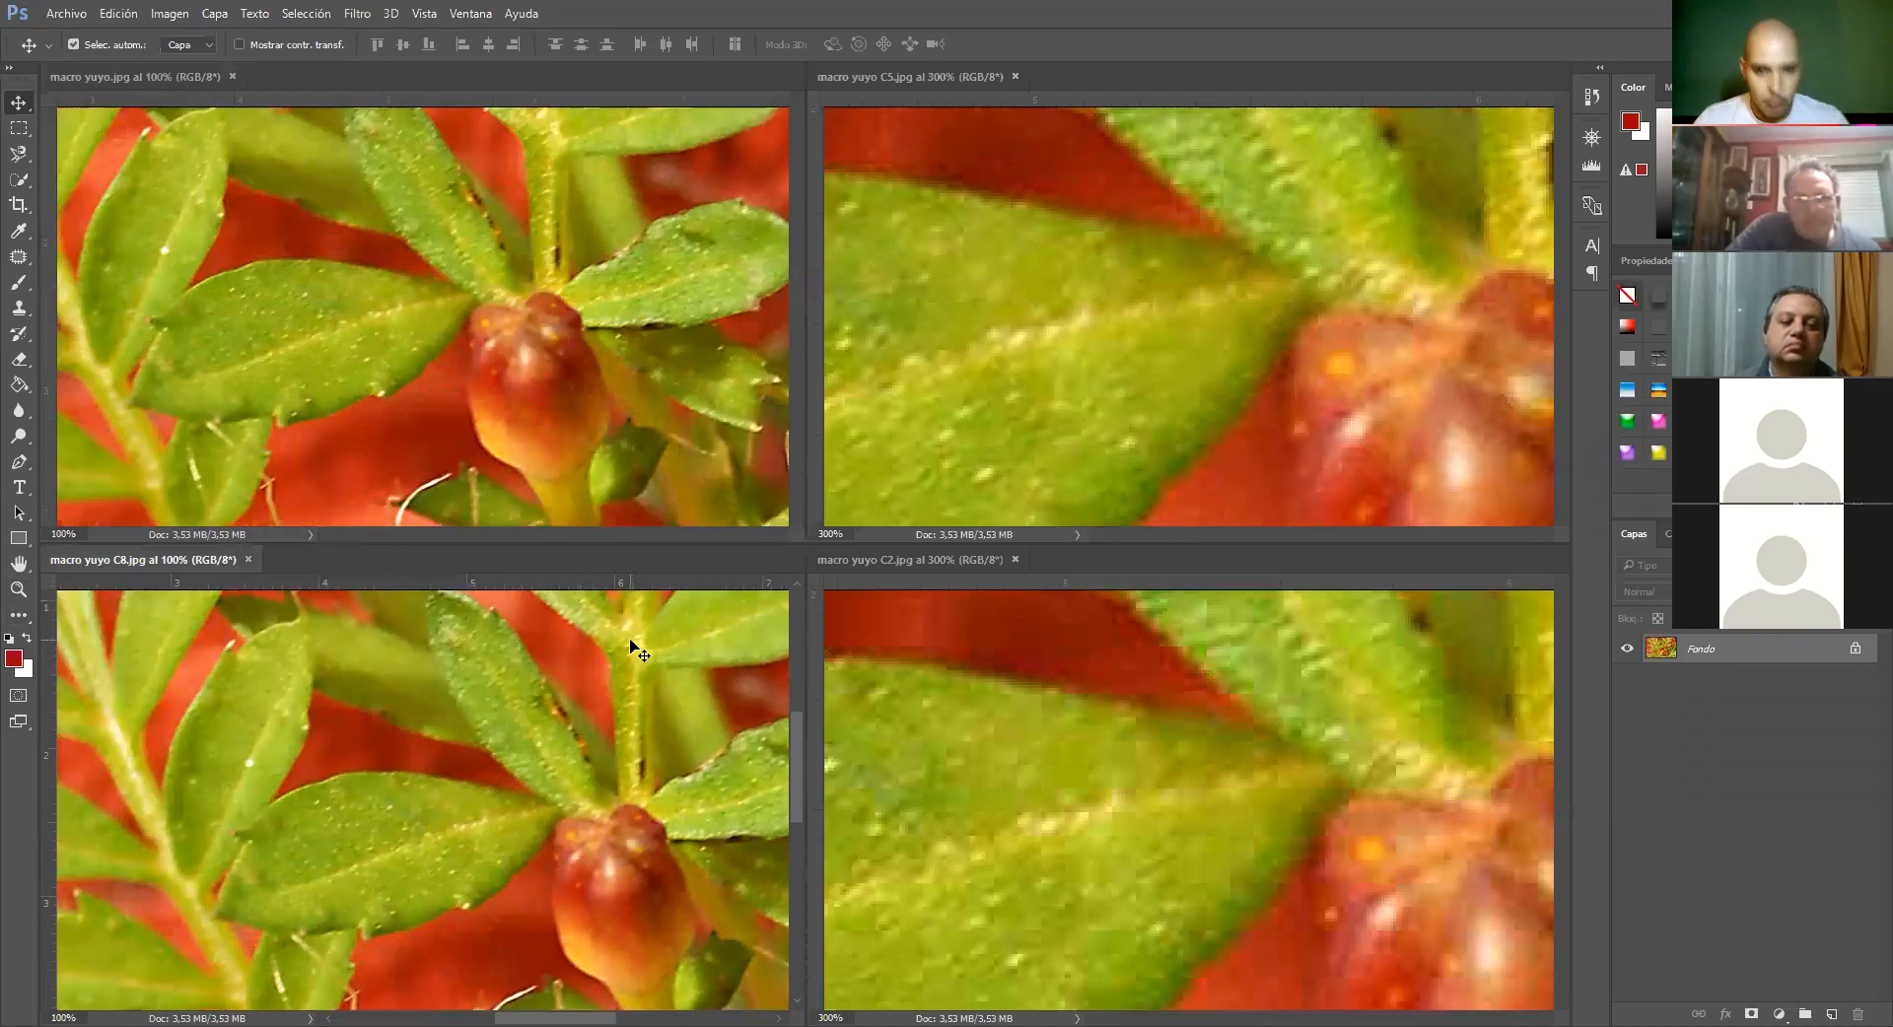
Magnify macro yuyo.jpg and macro yuyo C8.jpg back to 300% and reposition both on the leaf tip and bud
click(473, 431)
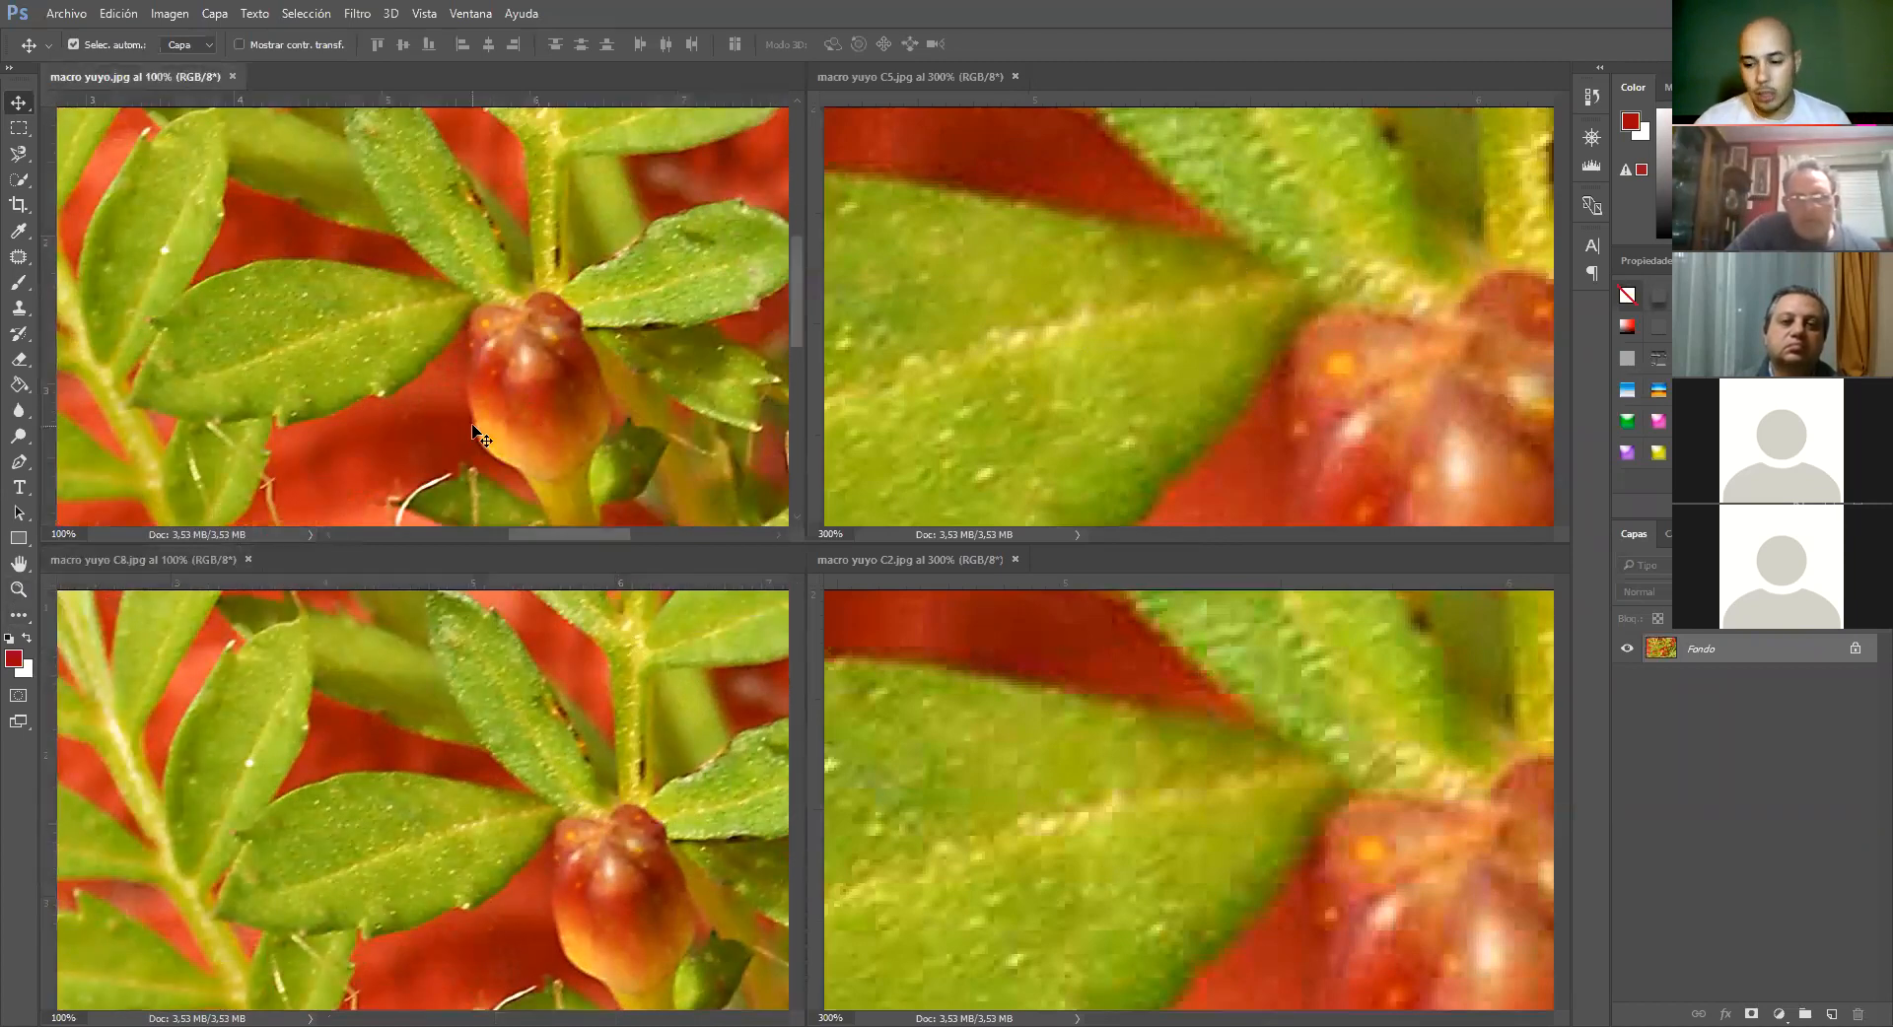
key(ctrl+plus)
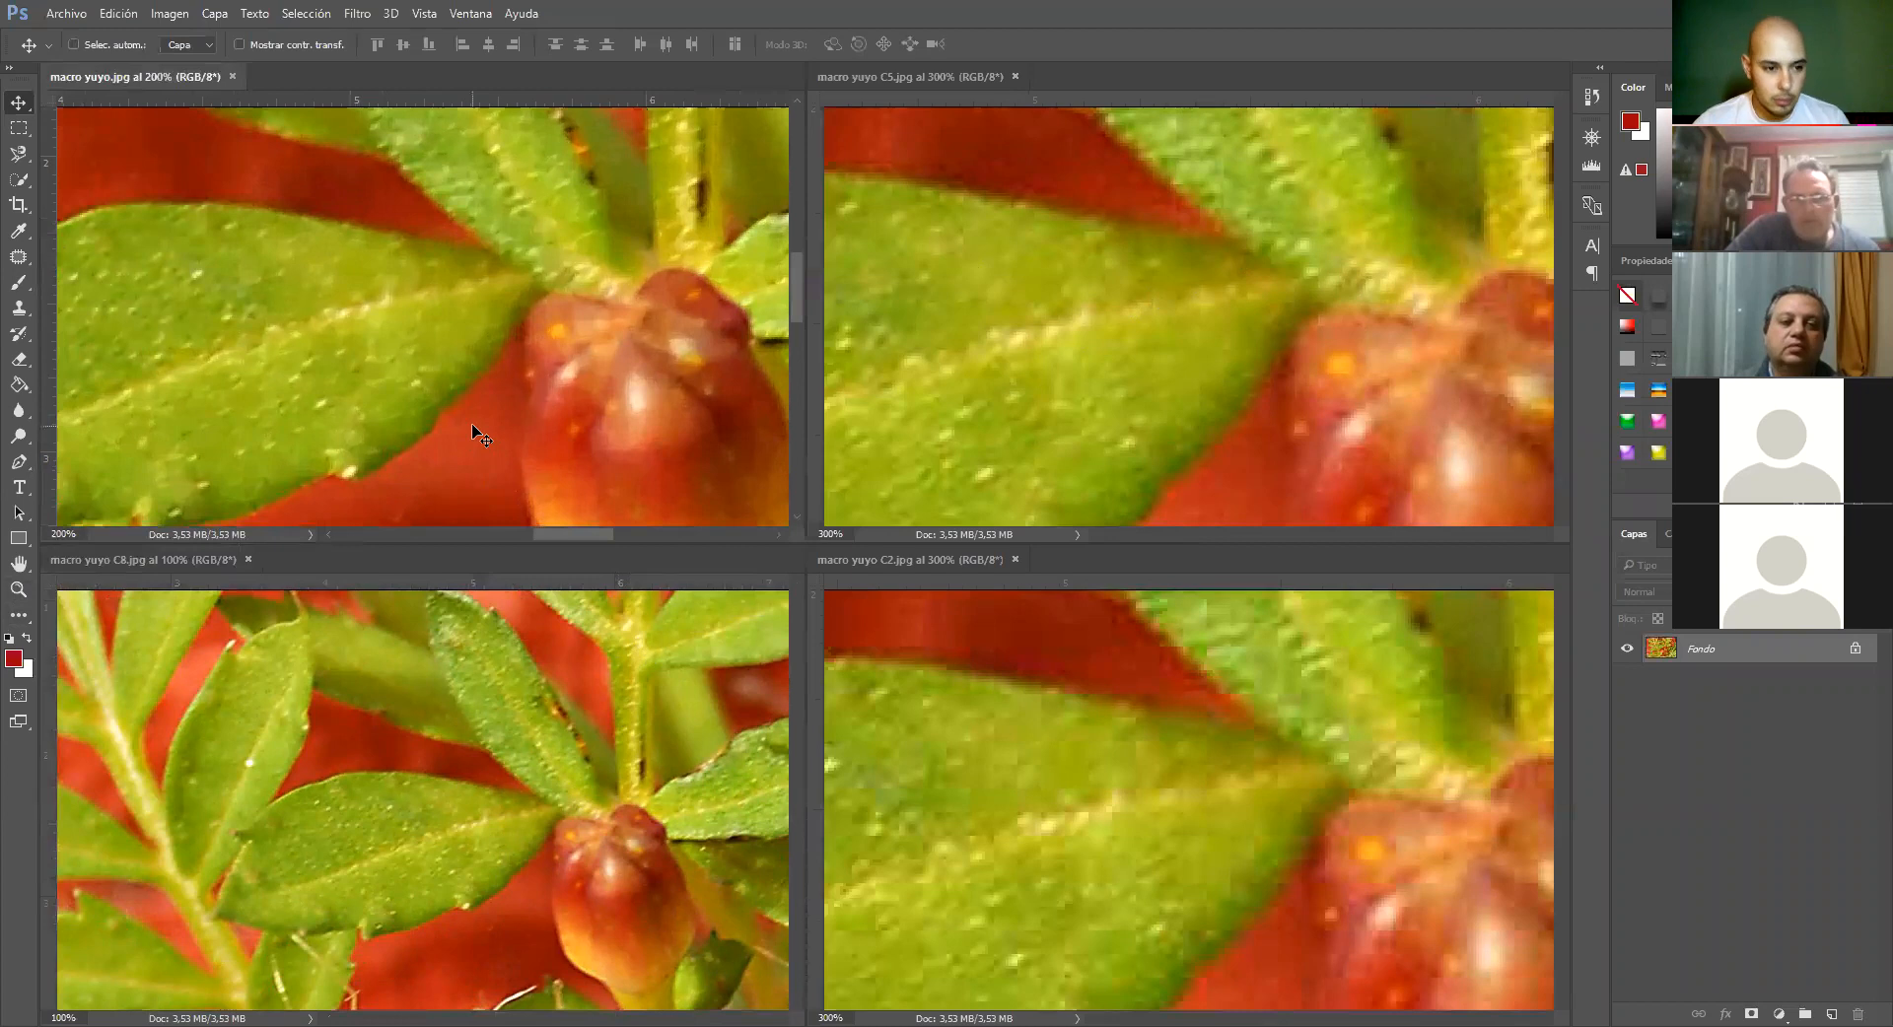
key(ctrl+plus)
drag(554, 325, 468, 325)
click(542, 902)
key(ctrl+plus)
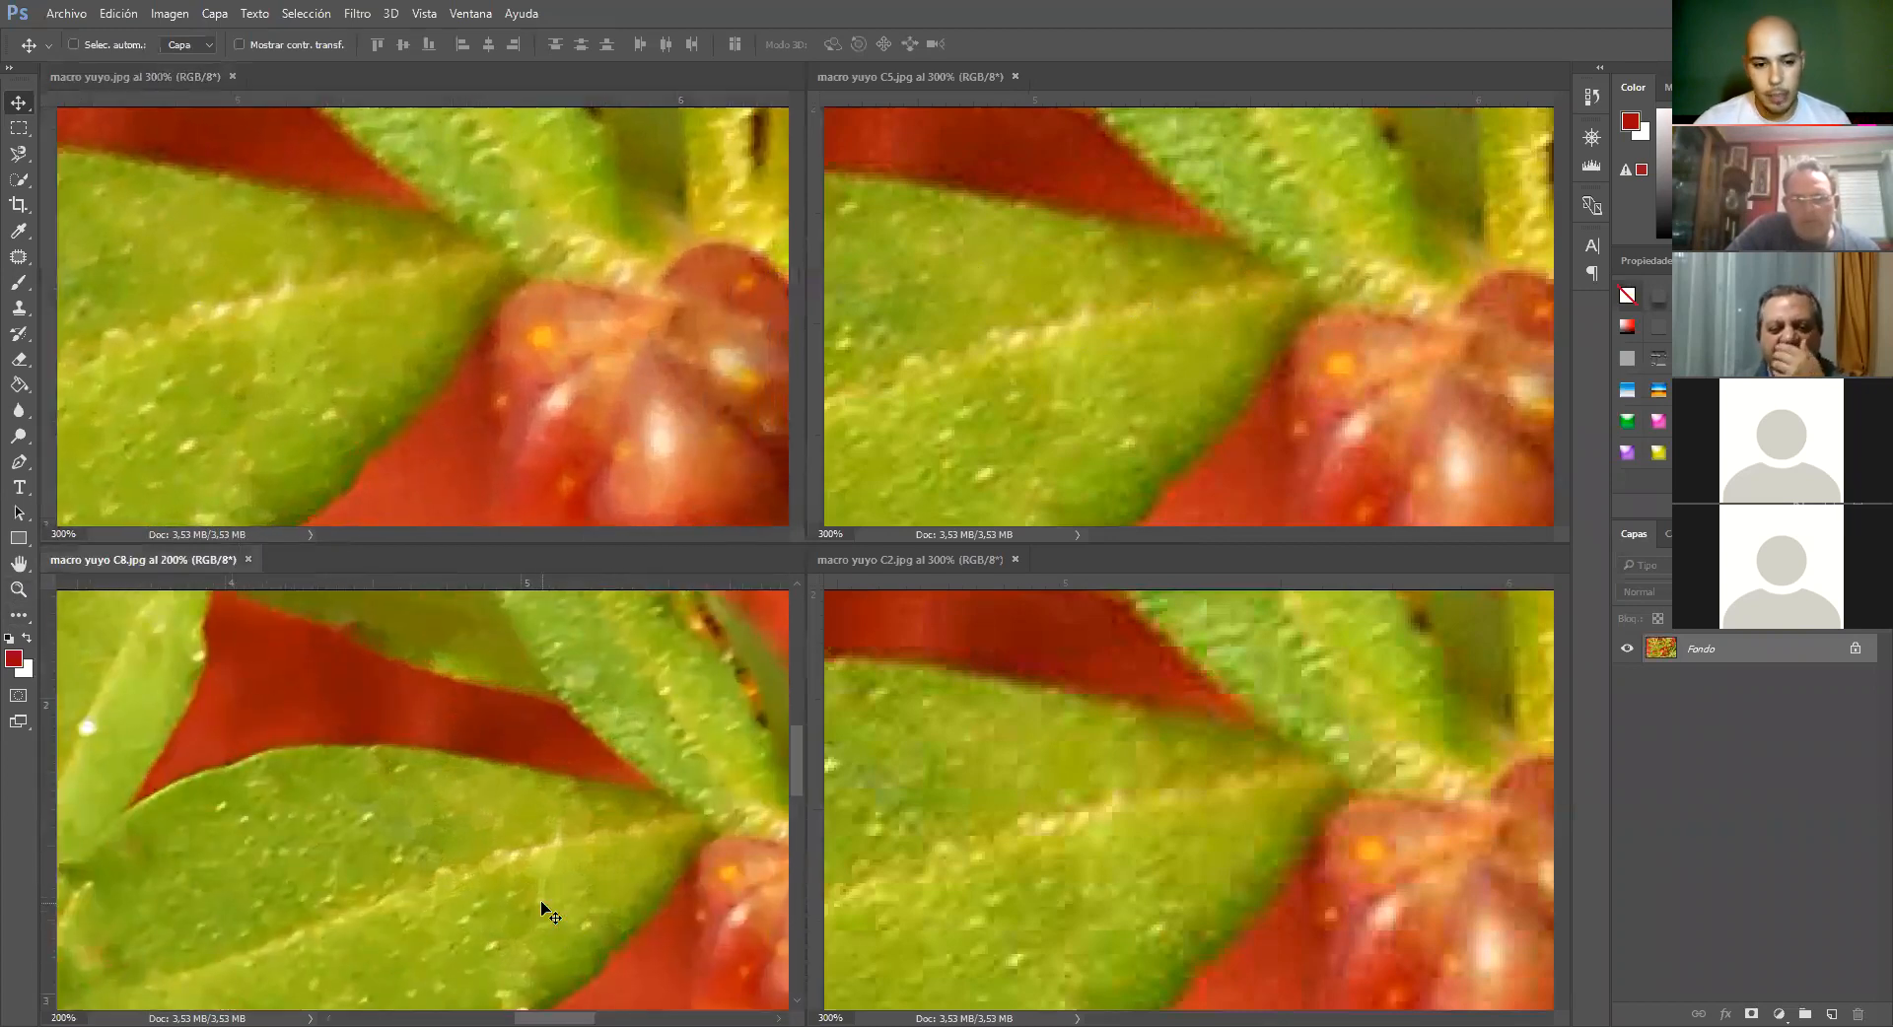
key(ctrl+plus)
drag(642, 778, 204, 687)
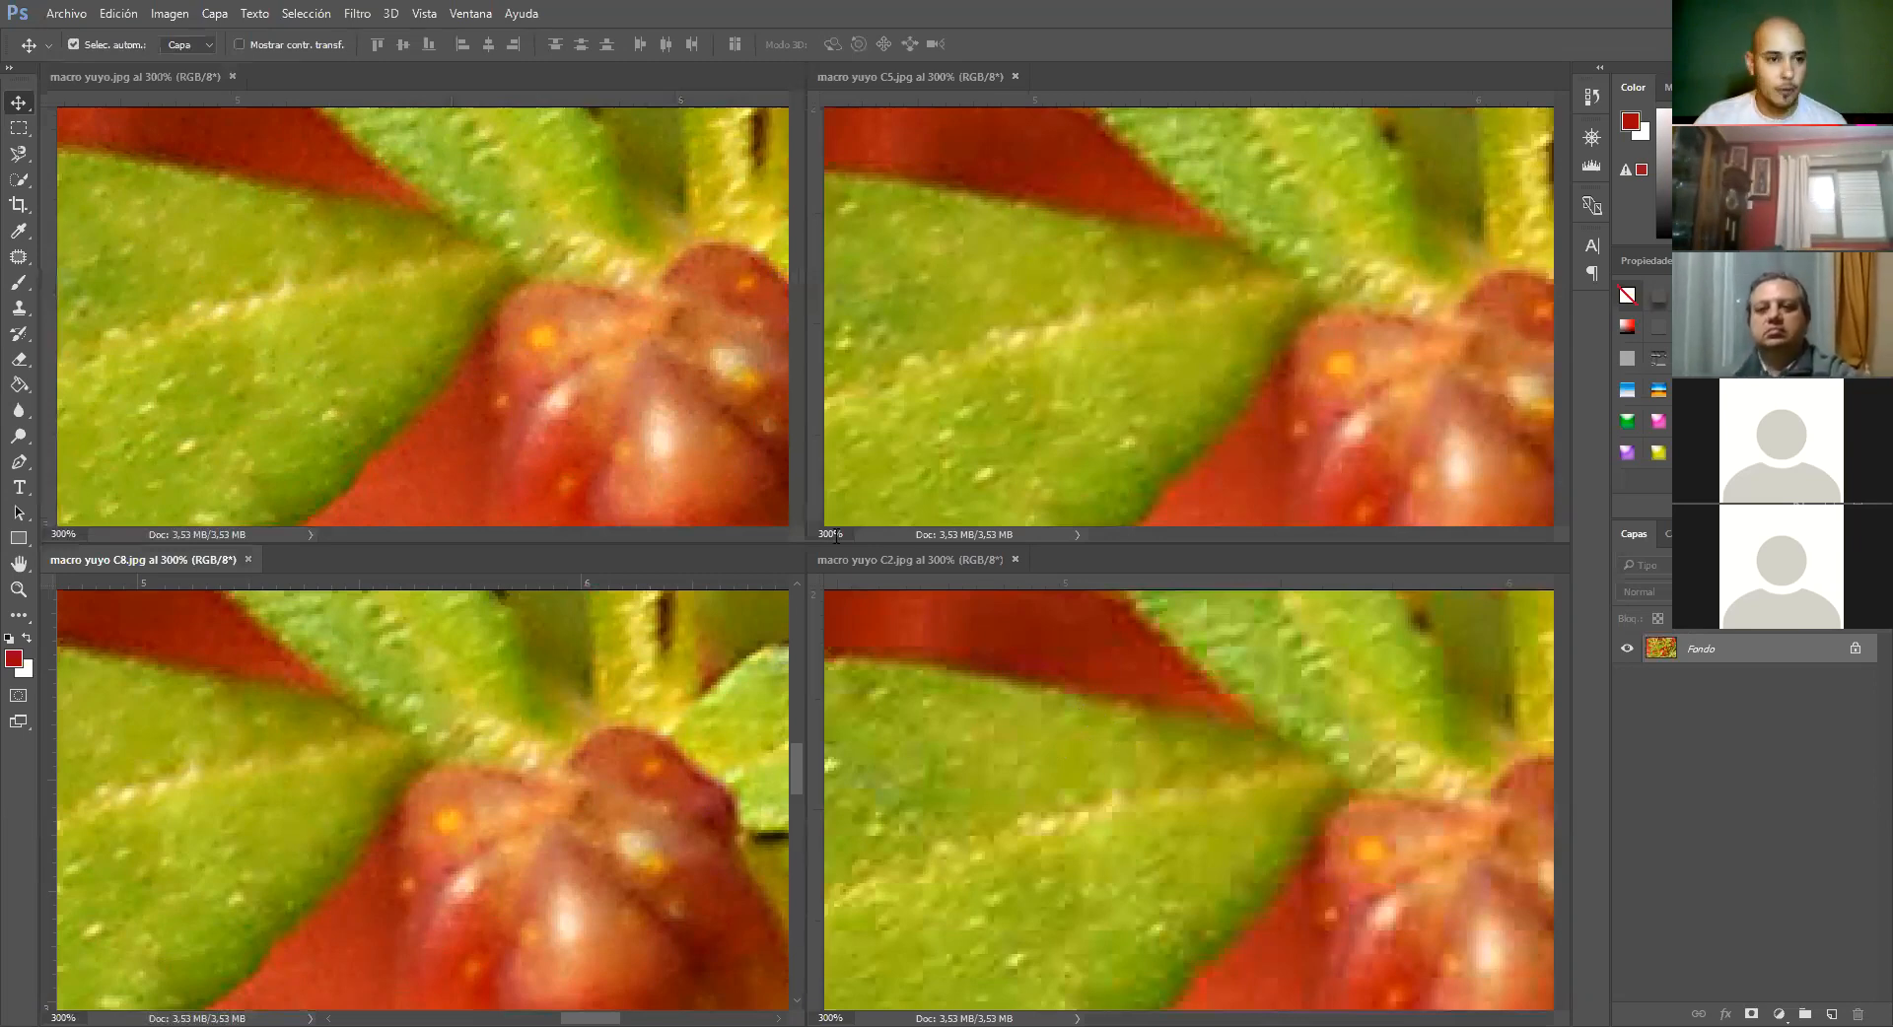
Return all four macro yuyo images to 100% magnification
click(379, 369)
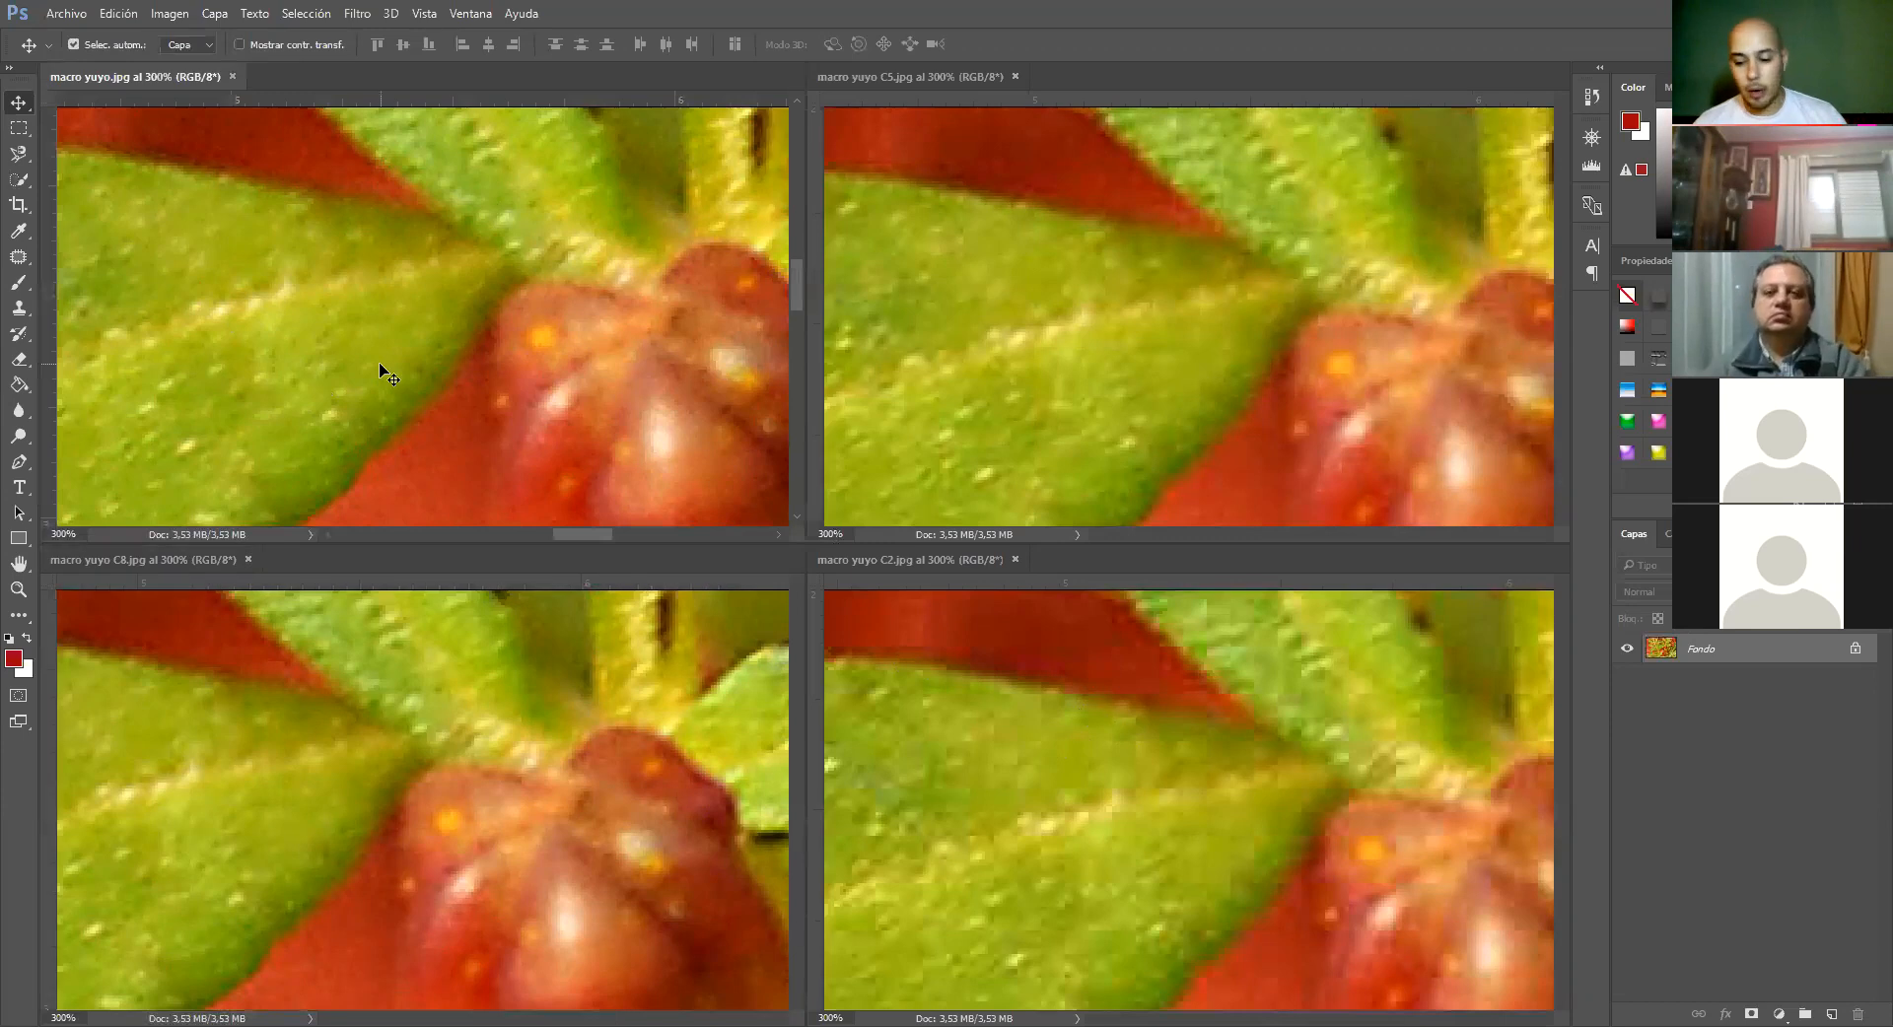
key(ctrl+1)
click(419, 708)
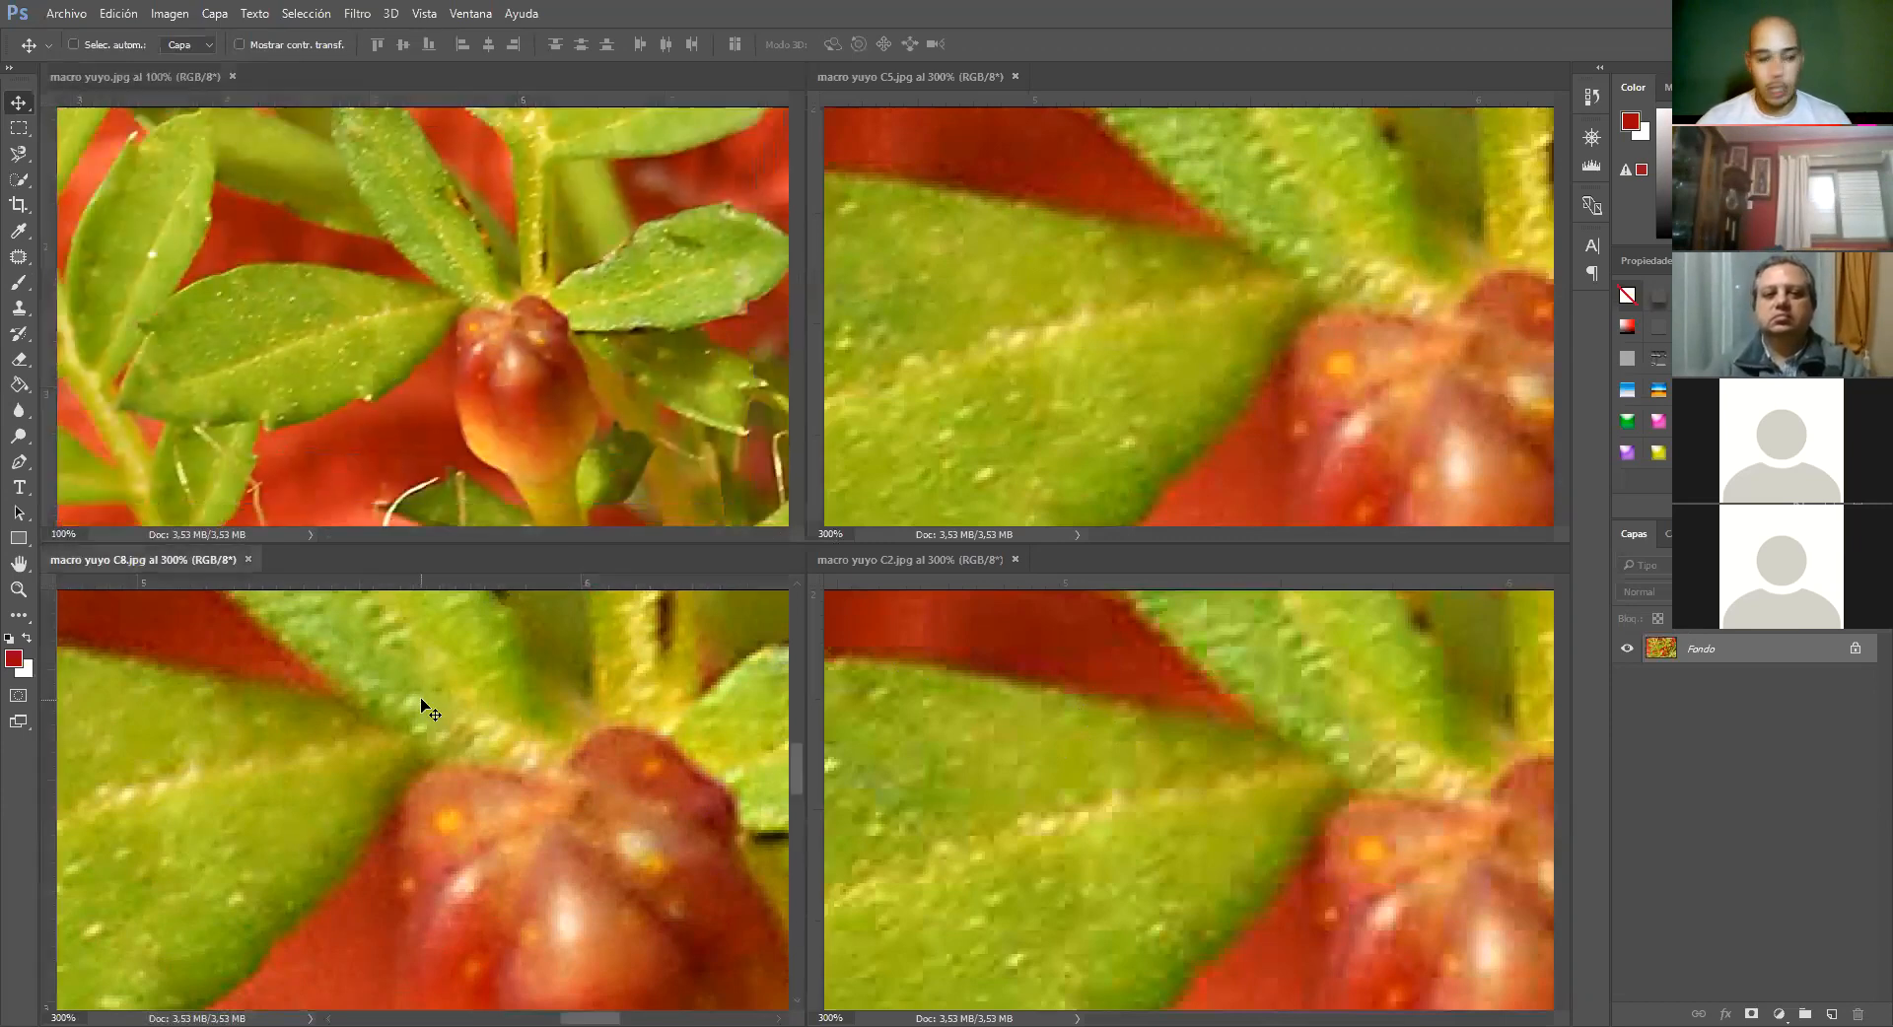
key(ctrl+minus)
key(ctrl+minus)
click(1043, 463)
key(ctrl+minus)
key(ctrl+minus)
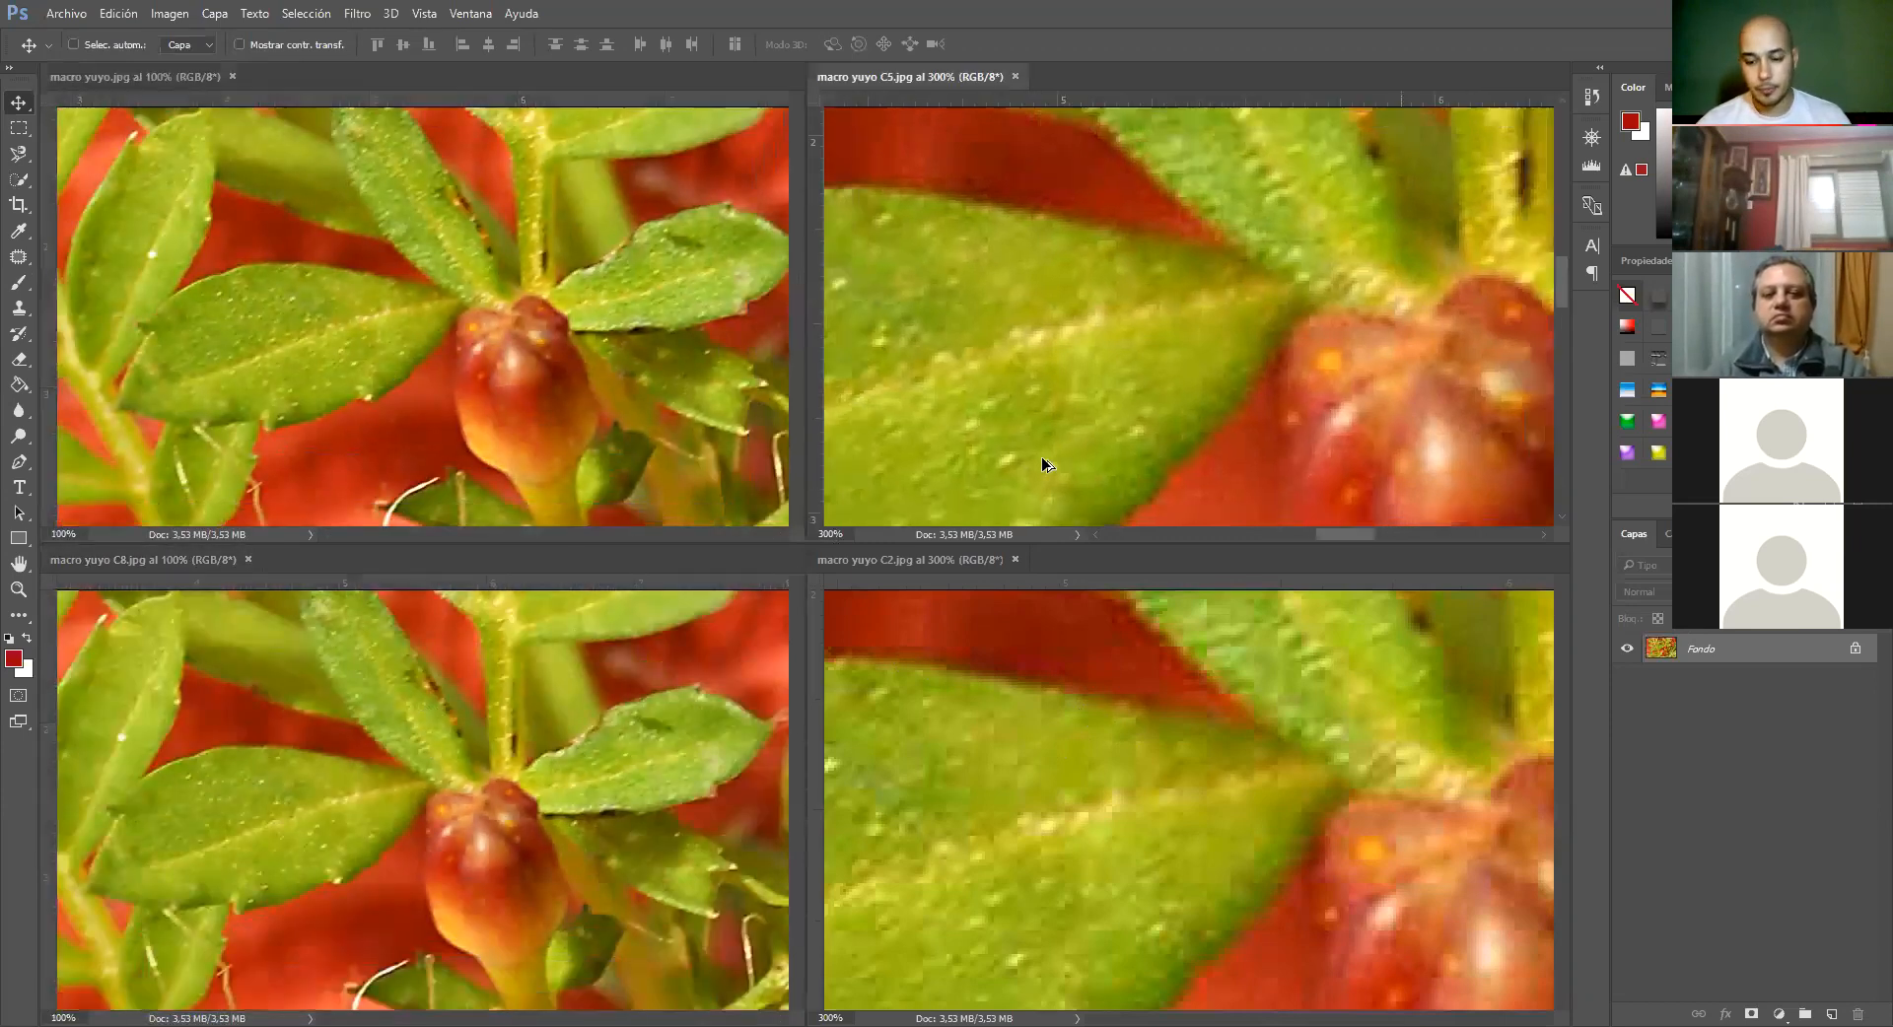
click(1330, 742)
key(ctrl+minus)
key(ctrl+minus)
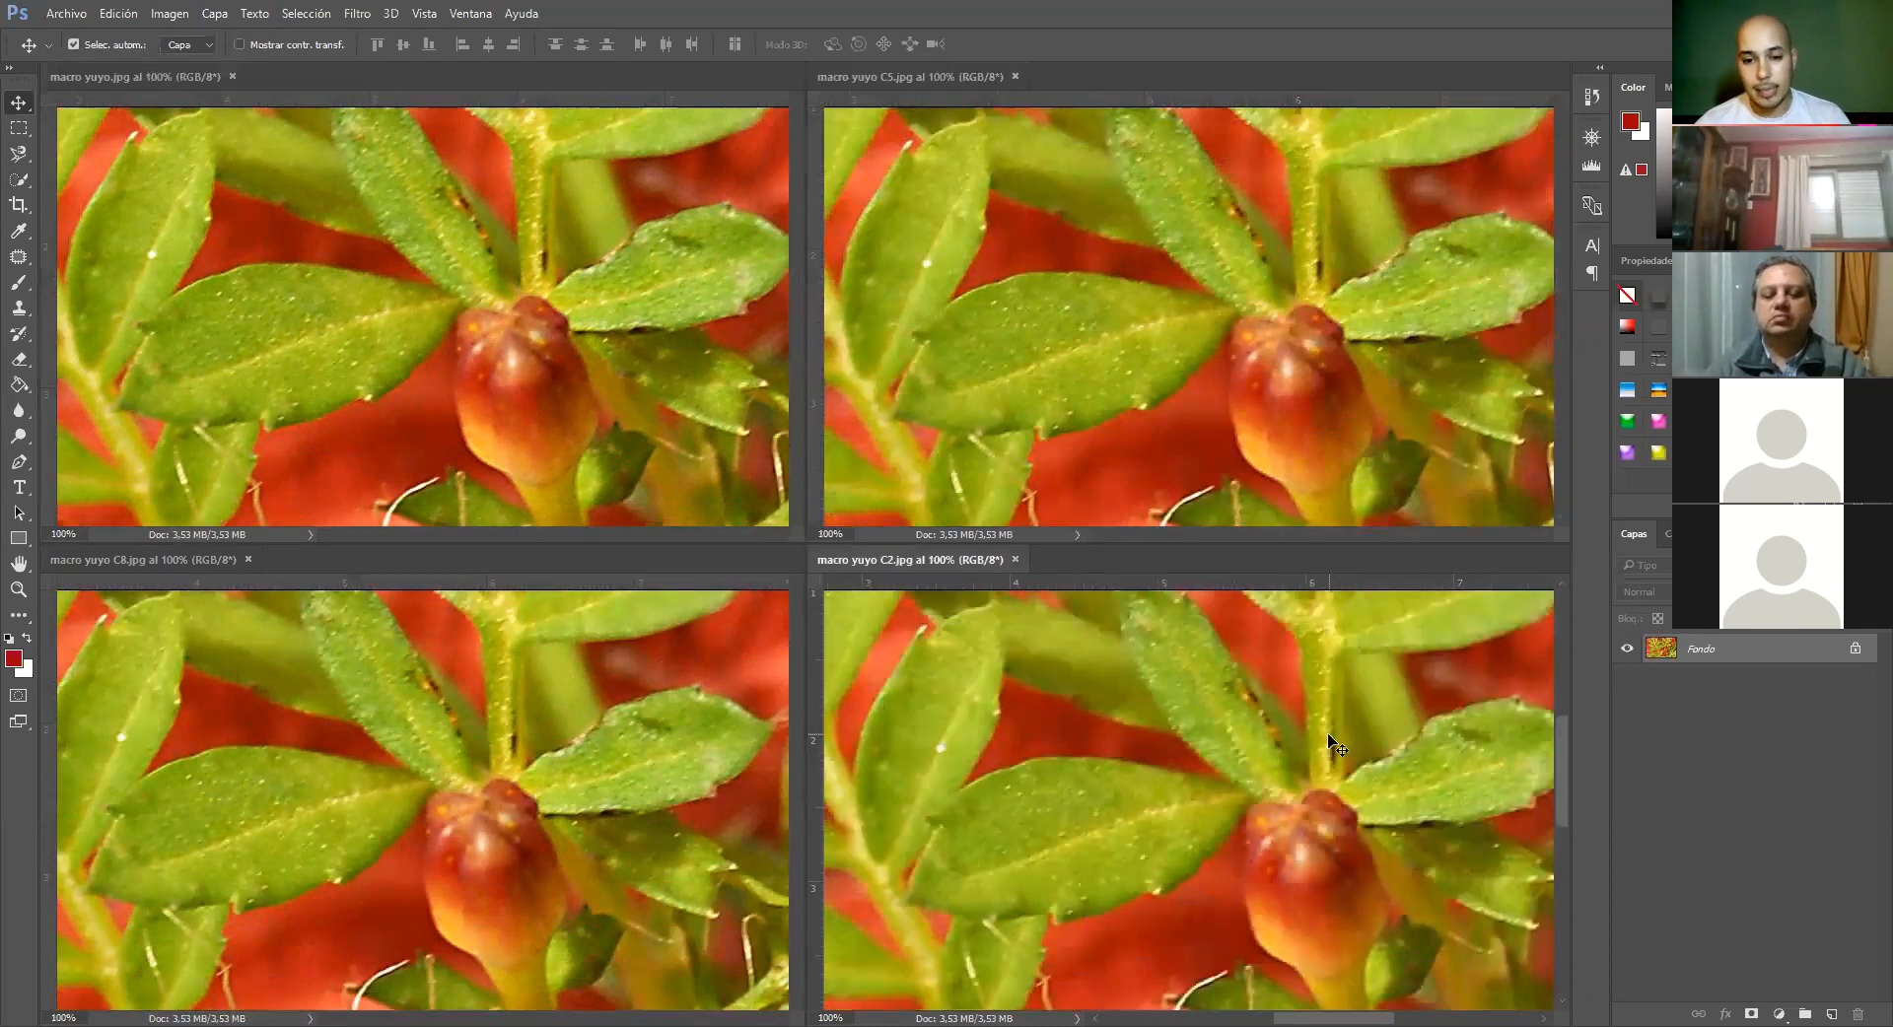
Line up macro yuyo.jpg, macro yuyo C5.jpg and macro yuyo C2.jpg on the same red bud at 100%
drag(1330, 814, 1340, 733)
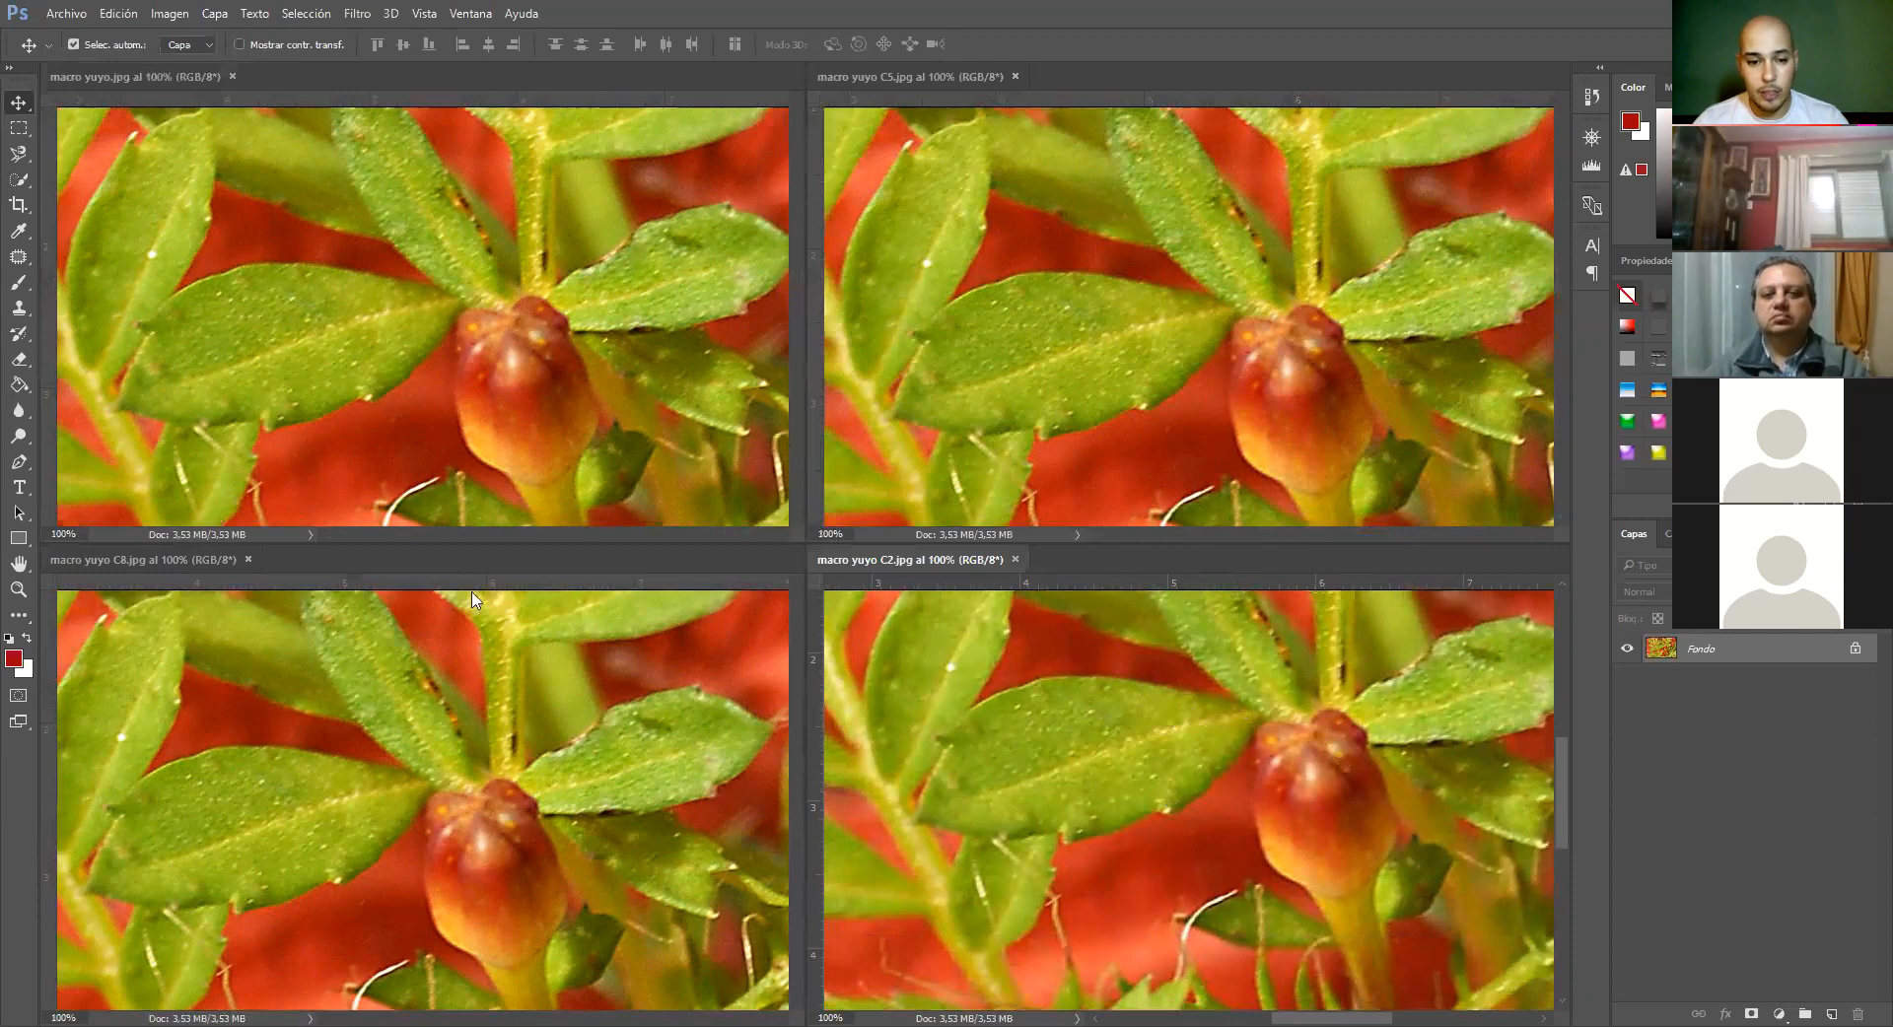
click(485, 290)
drag(487, 286, 600, 343)
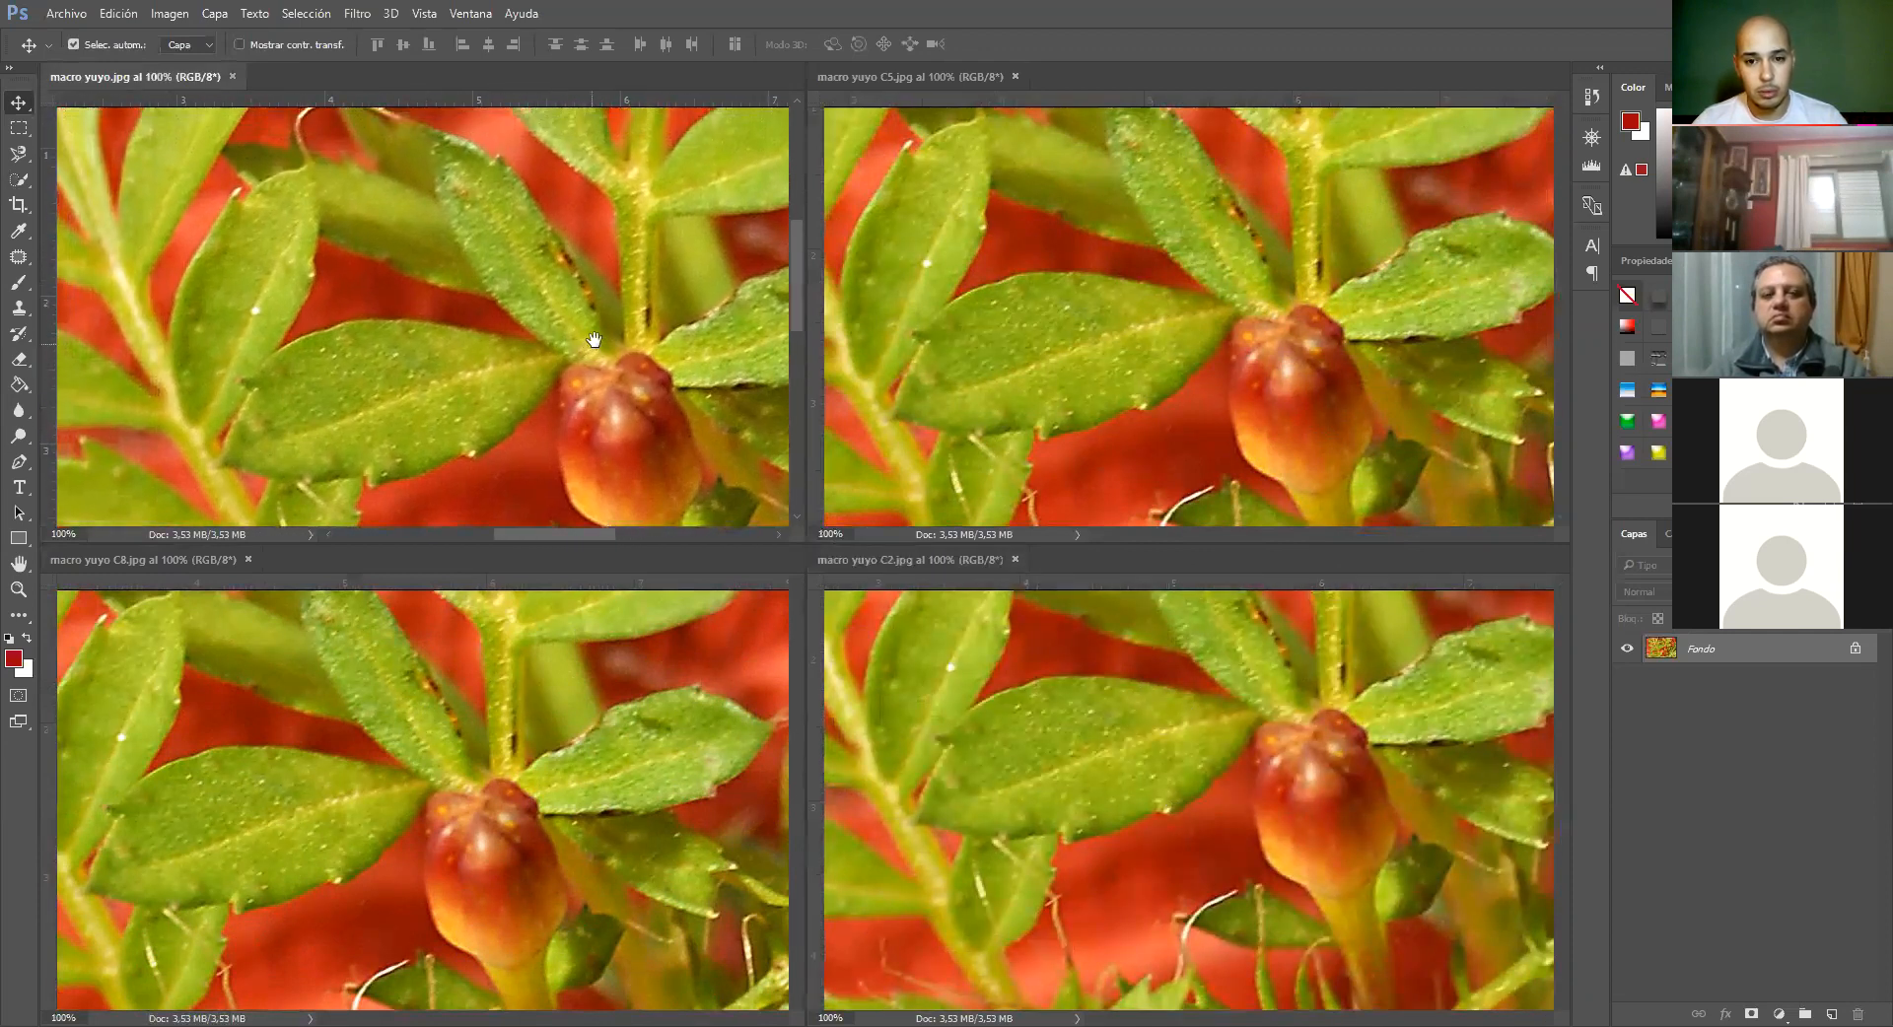
click(1230, 292)
drag(1230, 292, 1289, 351)
click(1320, 692)
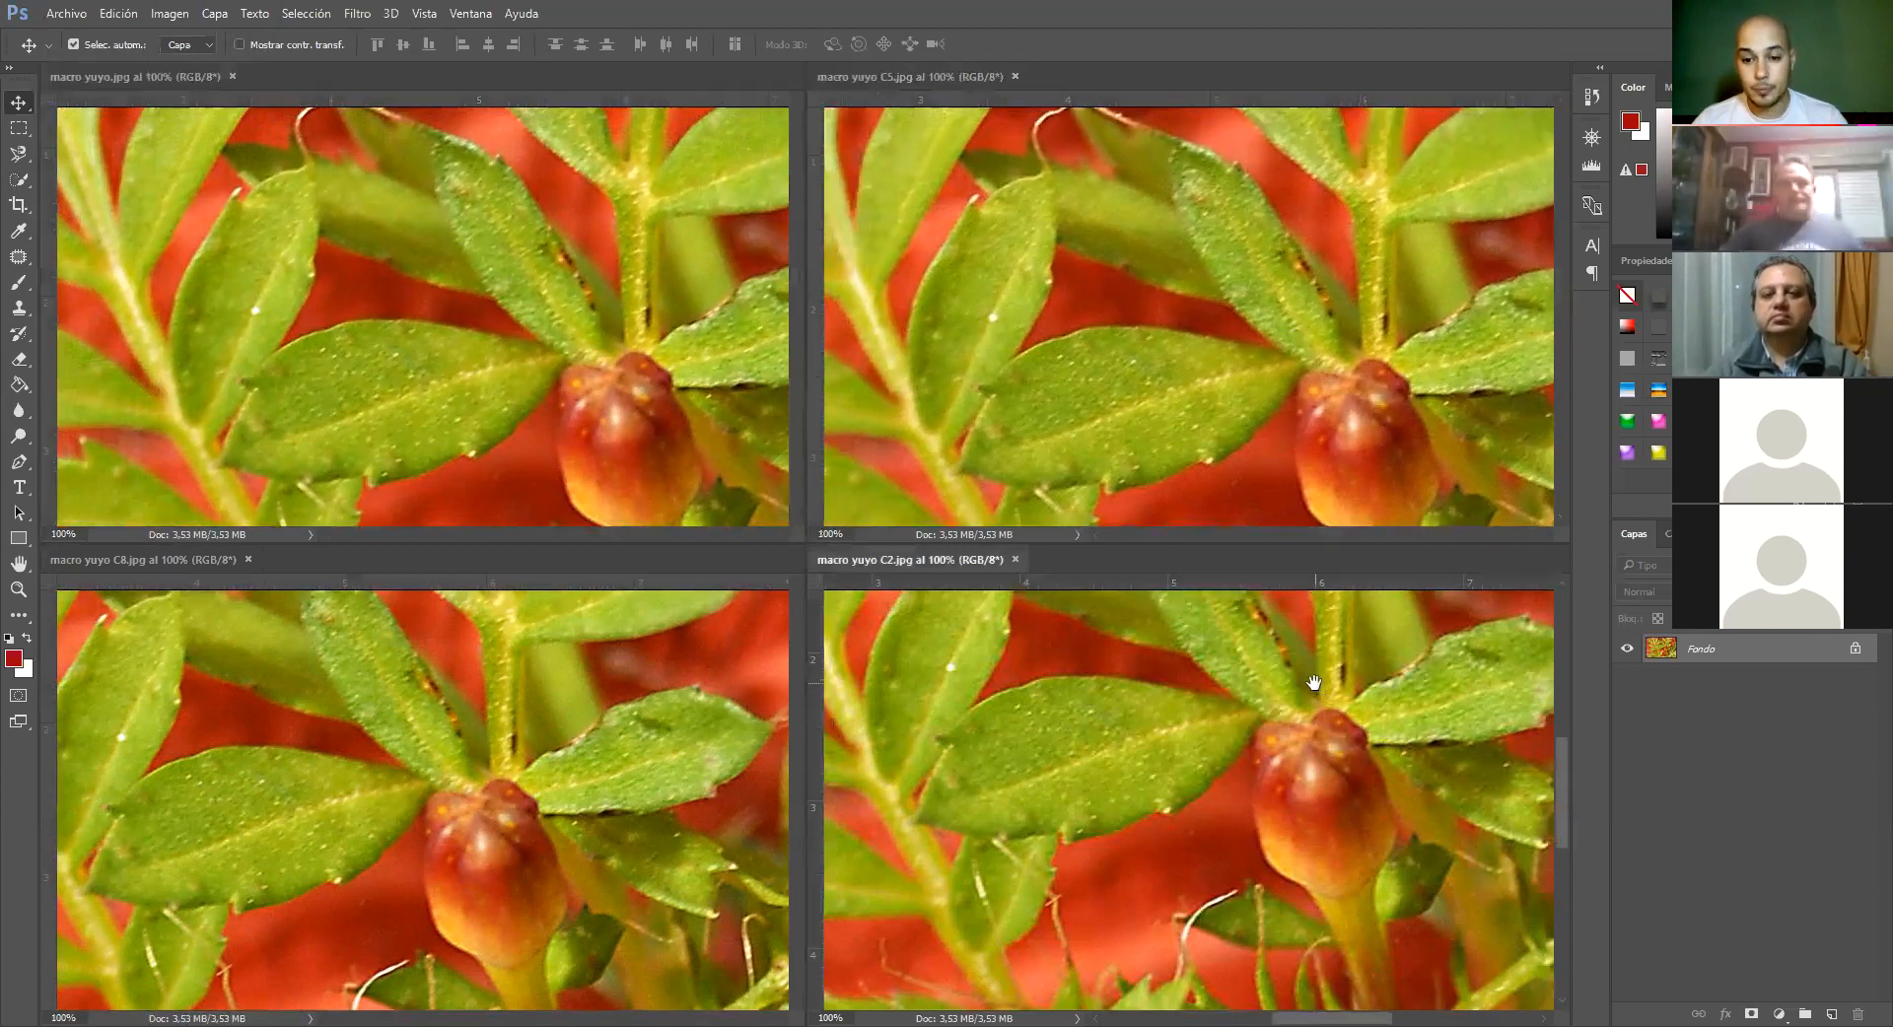
drag(1313, 680, 1364, 763)
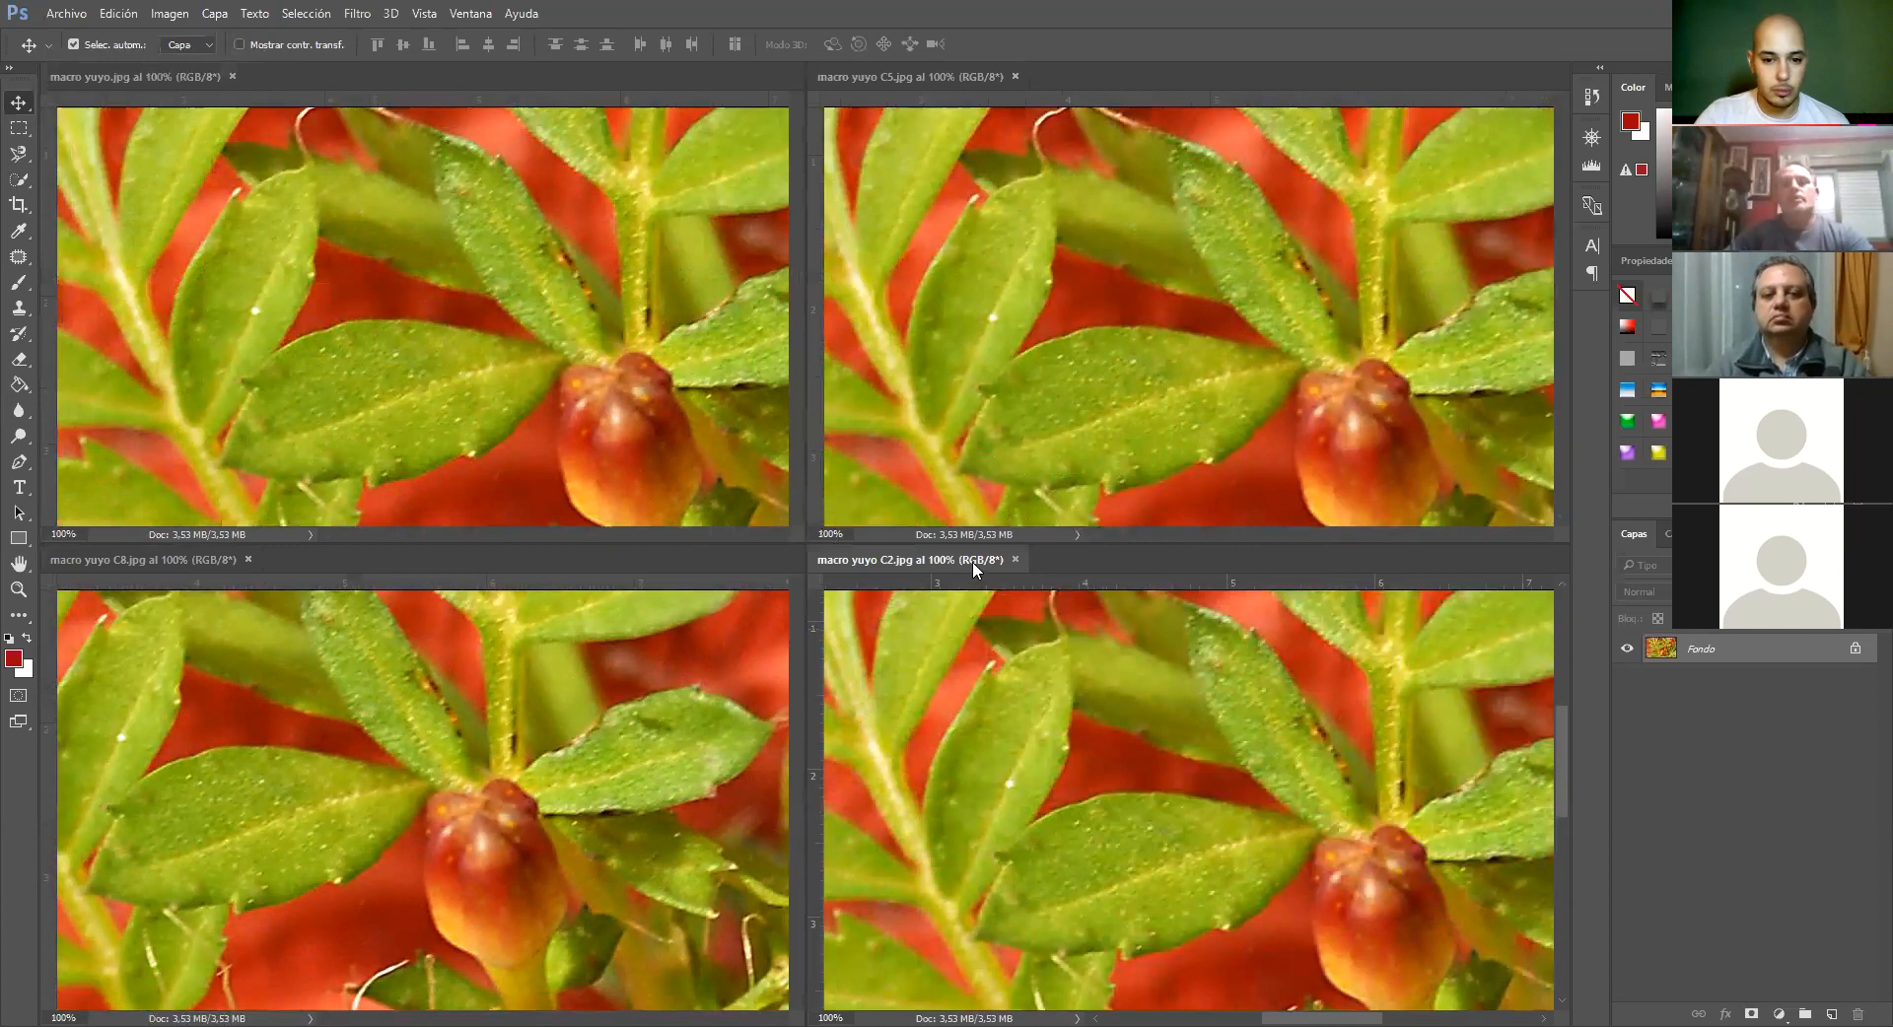
Check the image size and resolution of macro yuyo C2.jpg without changing them
click(170, 13)
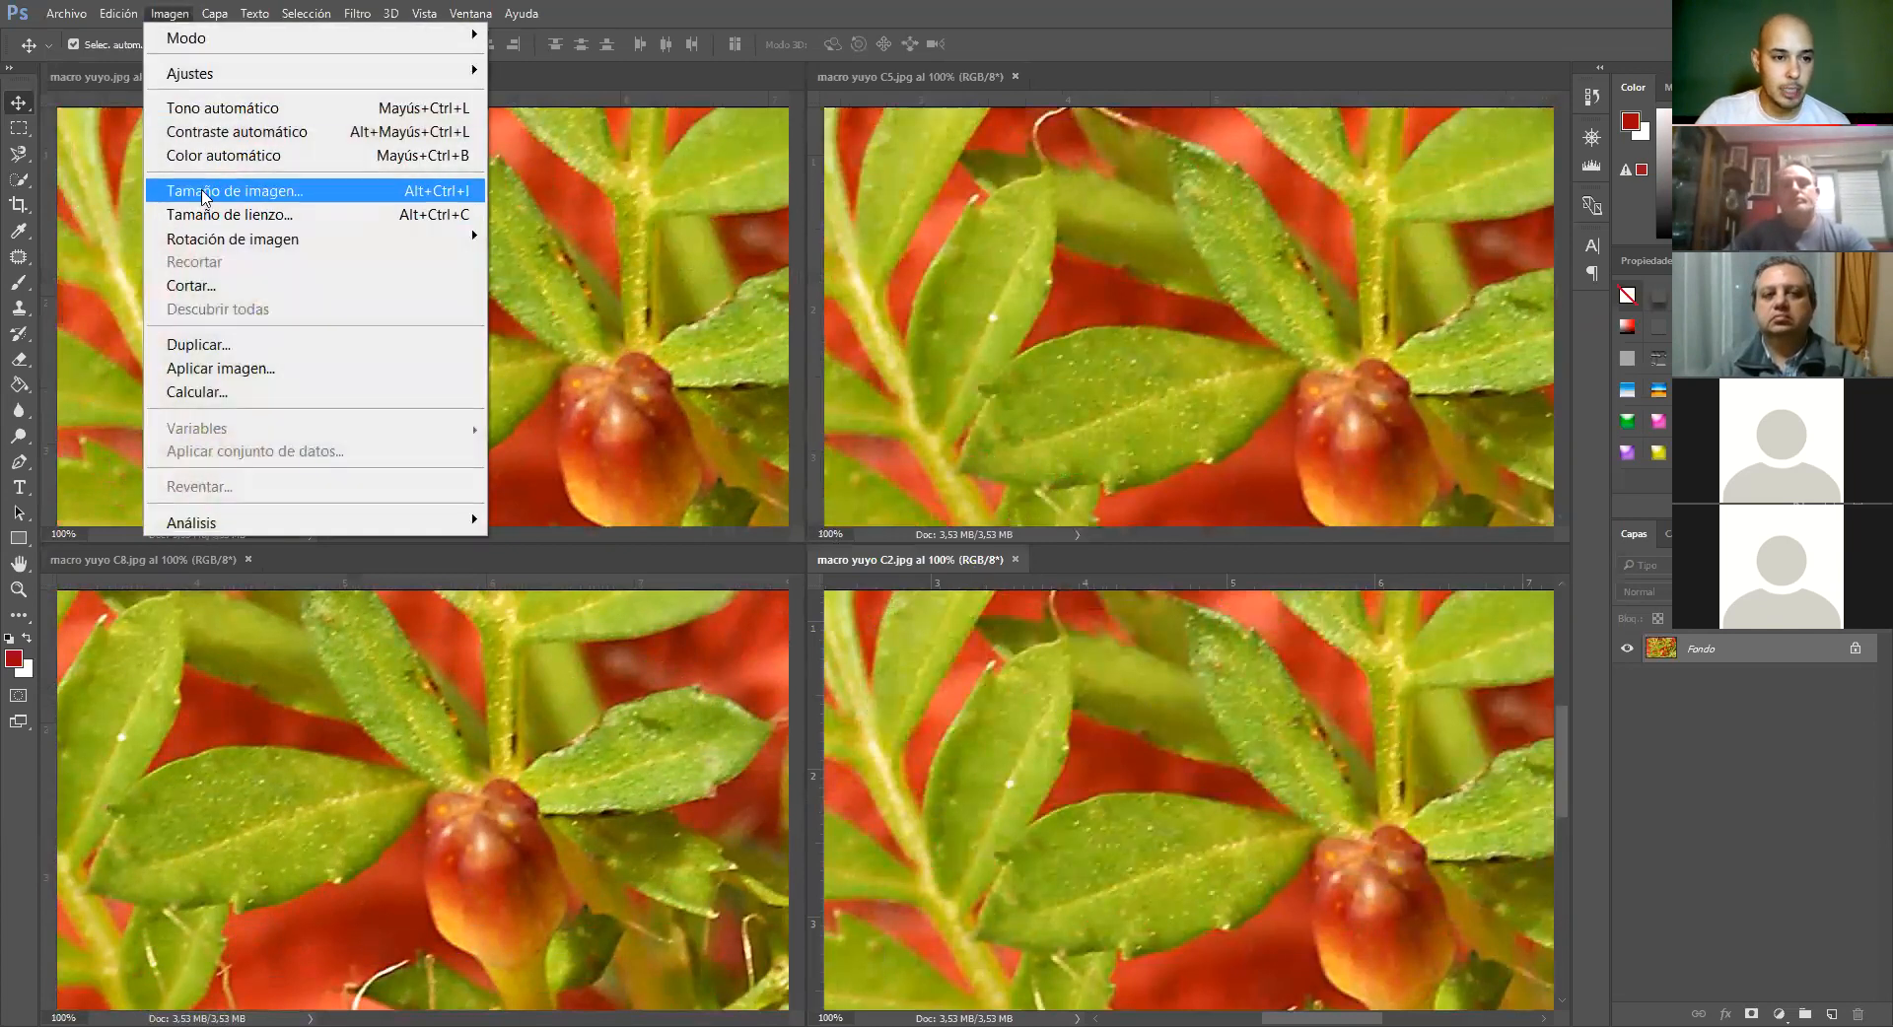
click(197, 189)
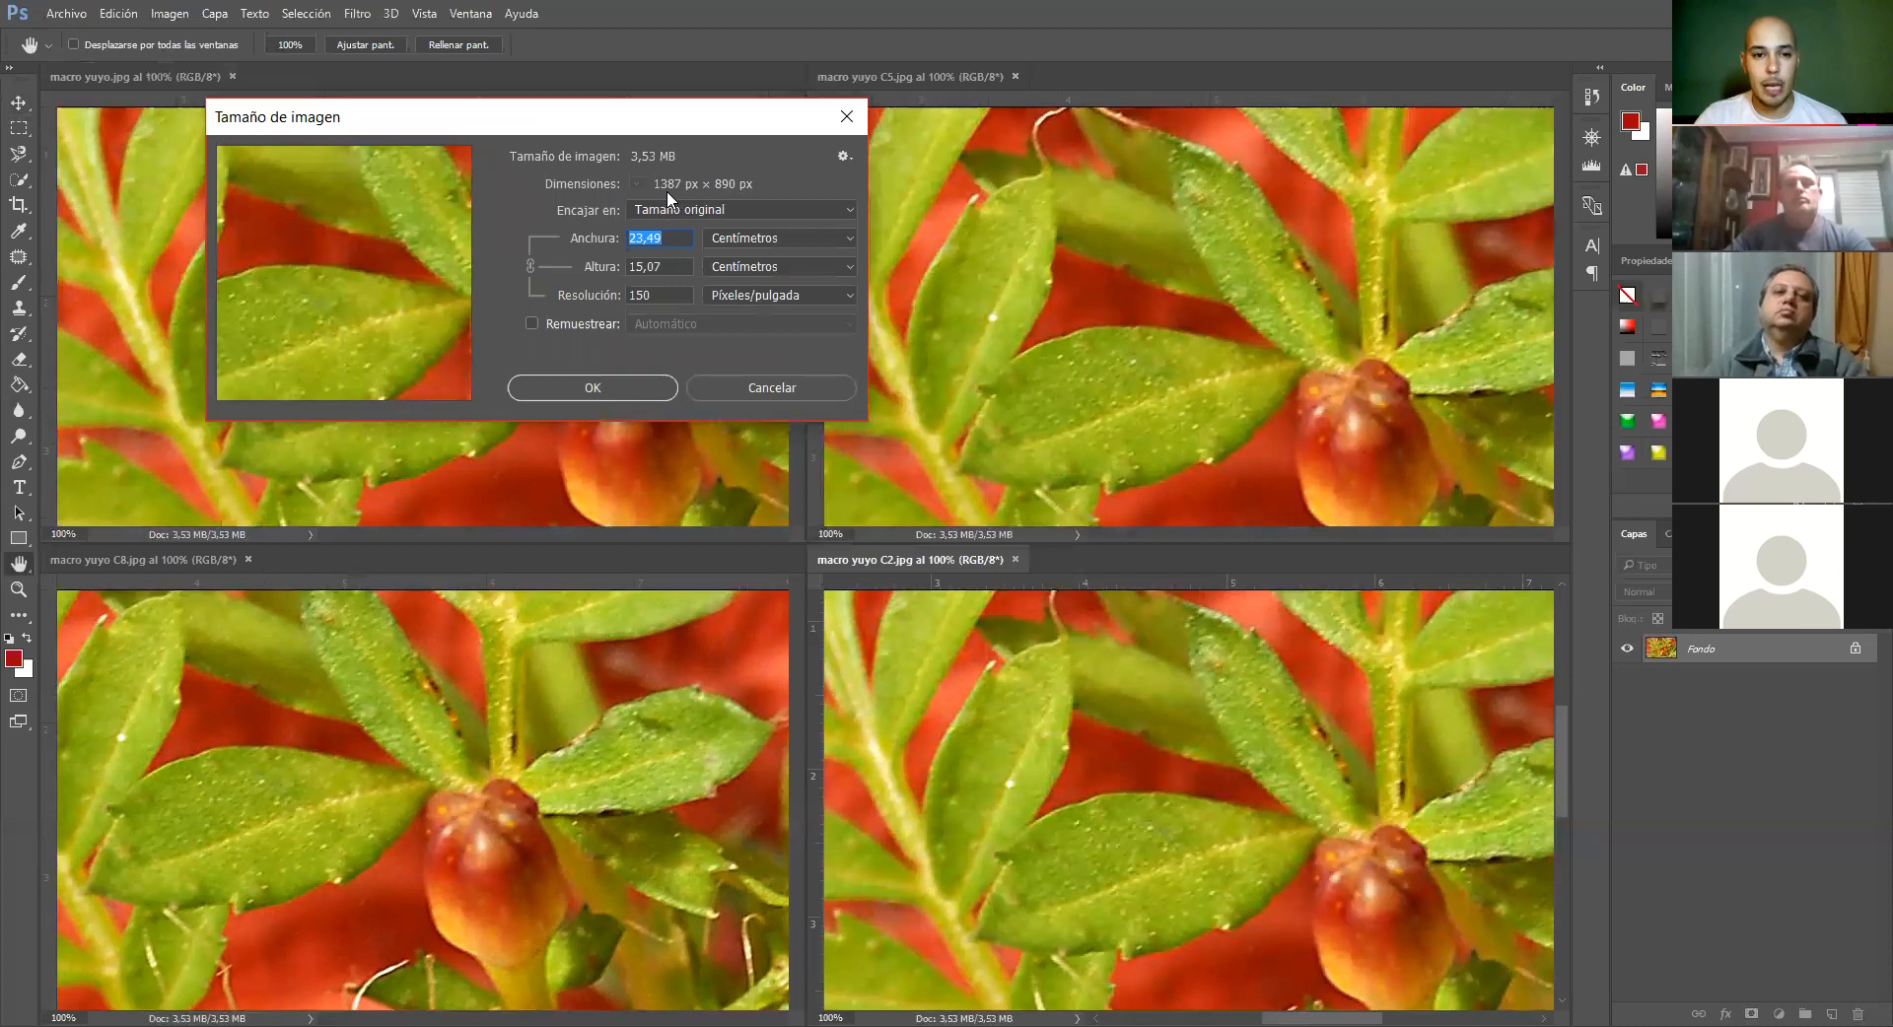
click(840, 124)
key(v)
Check the image size and resolution of macro yuyo.jpg without changing them
click(214, 13)
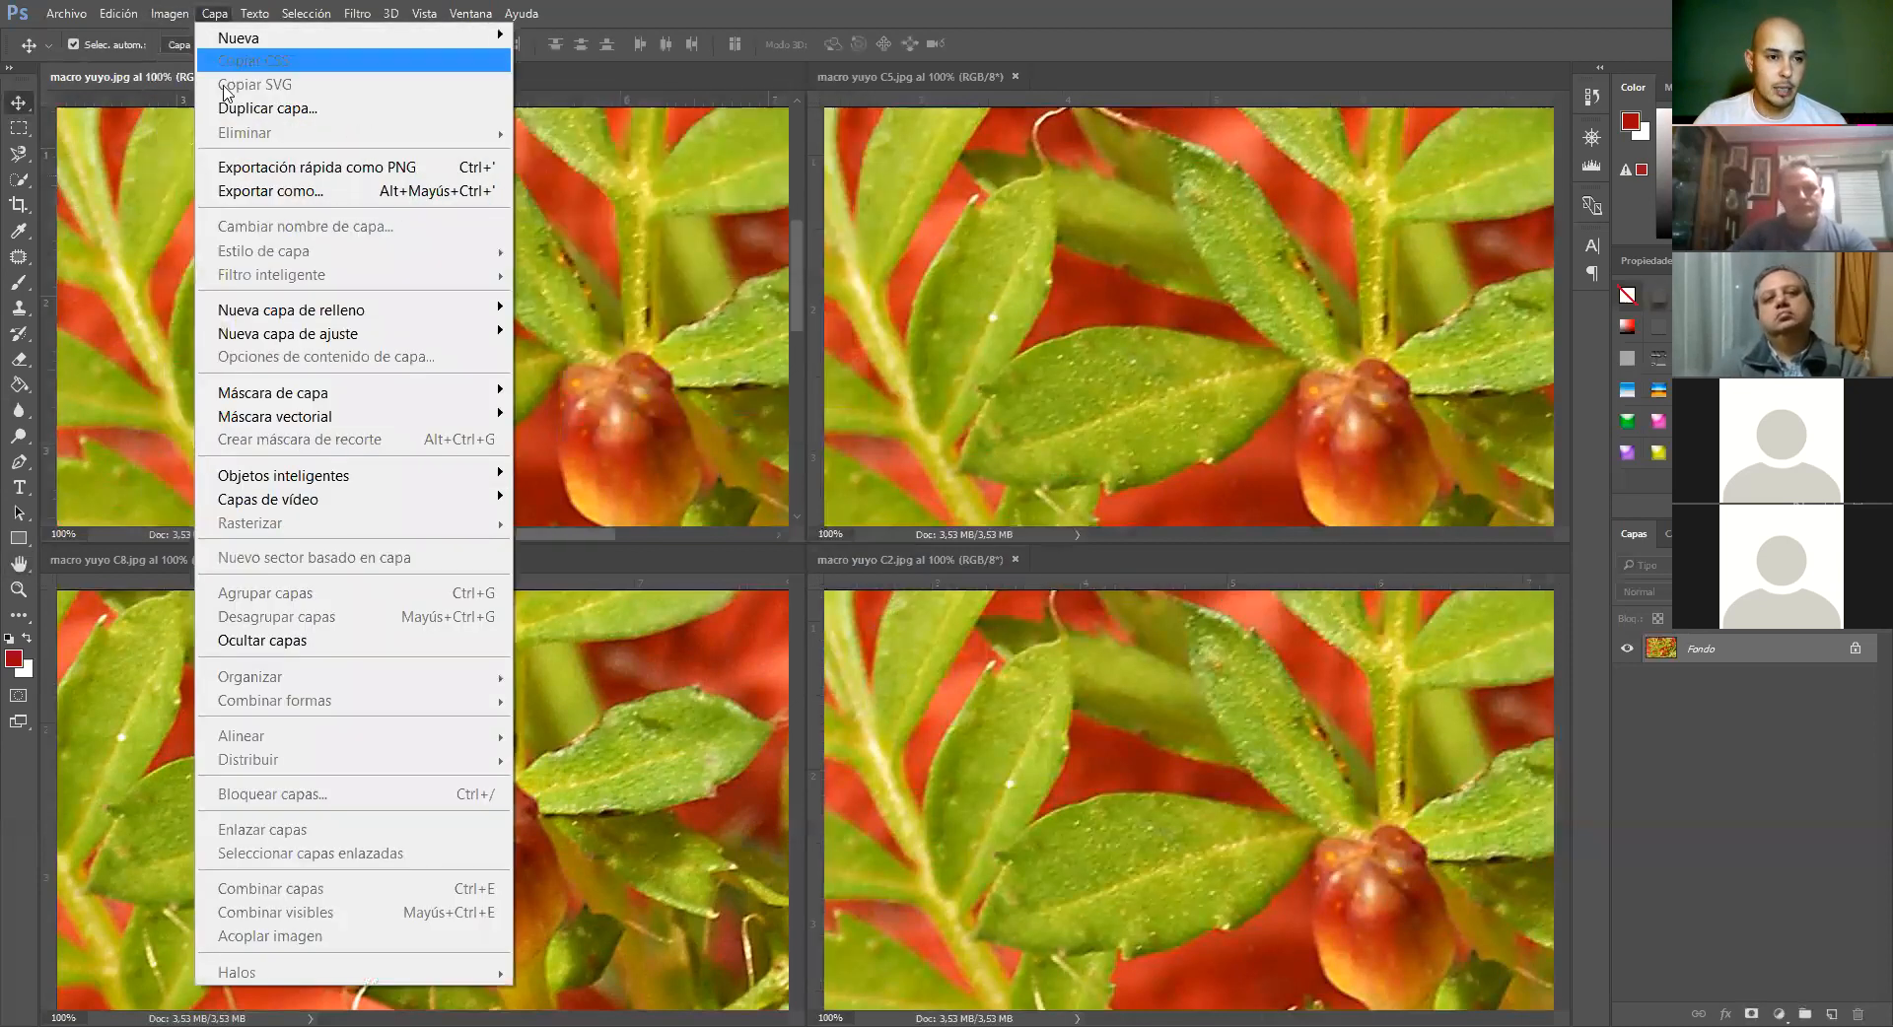
click(169, 13)
click(170, 13)
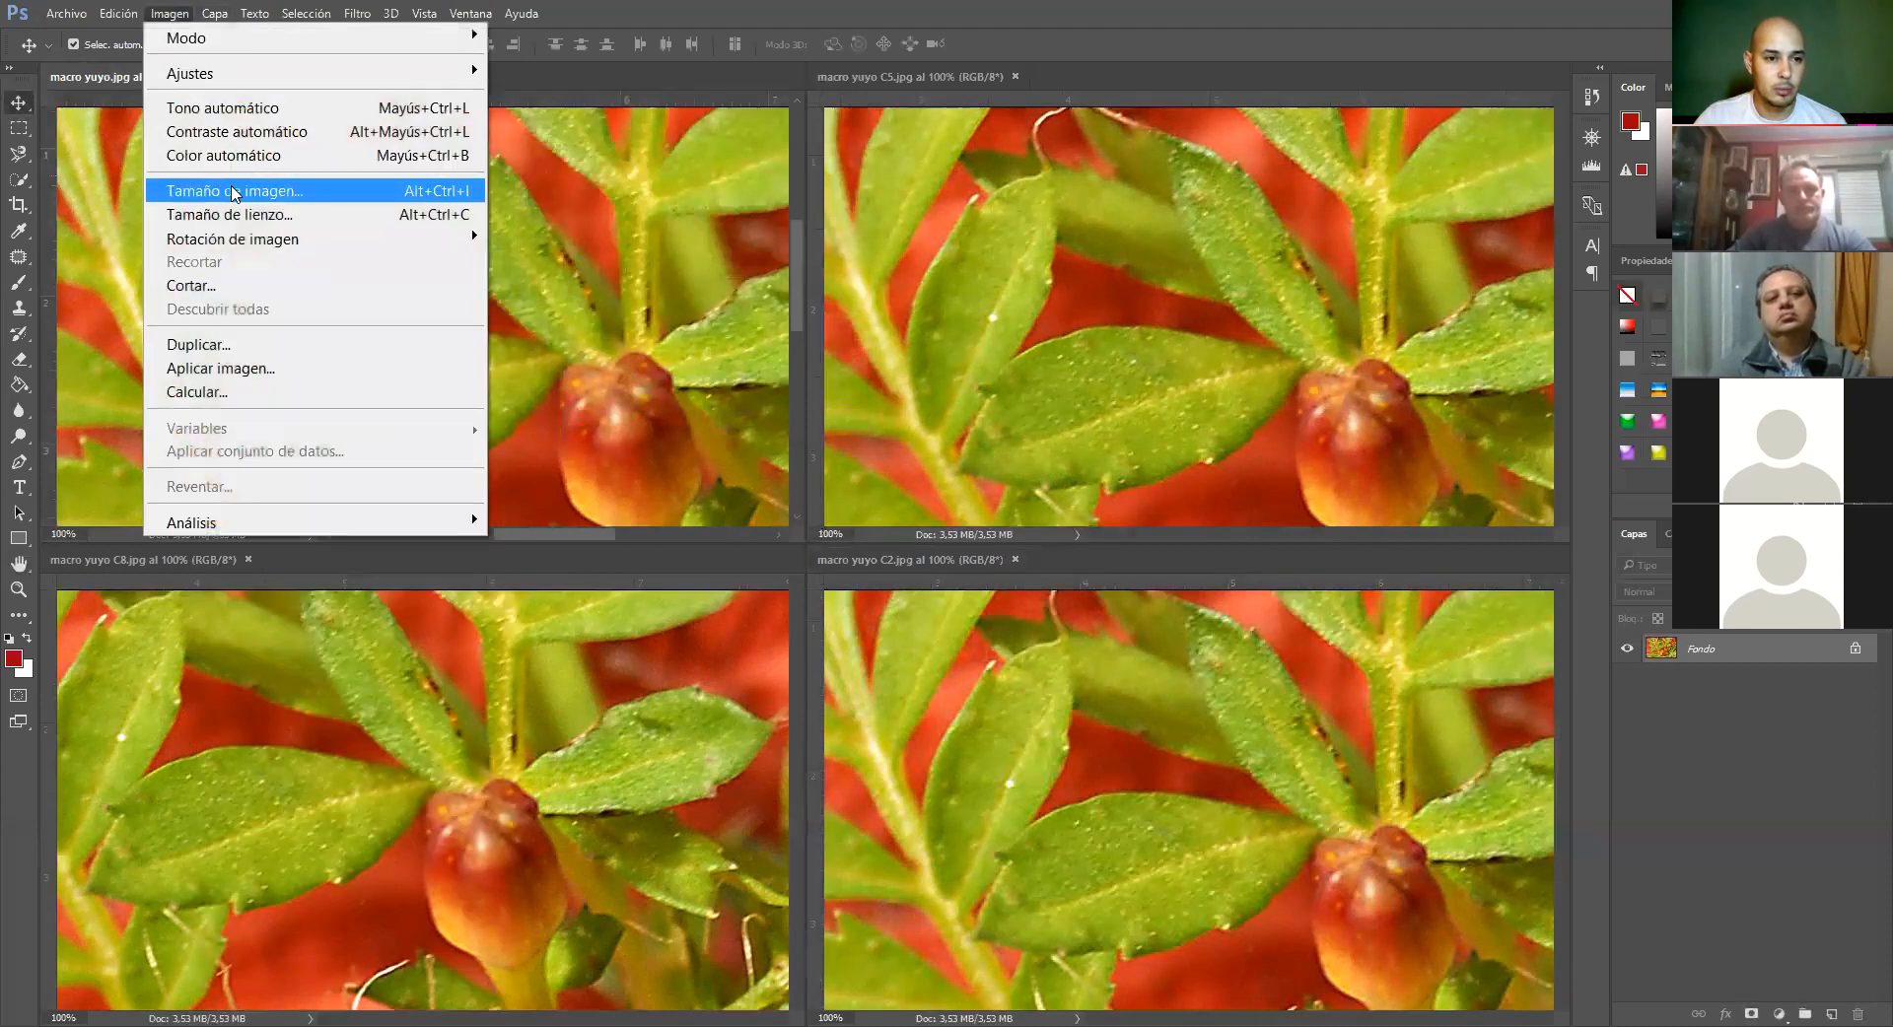
click(234, 191)
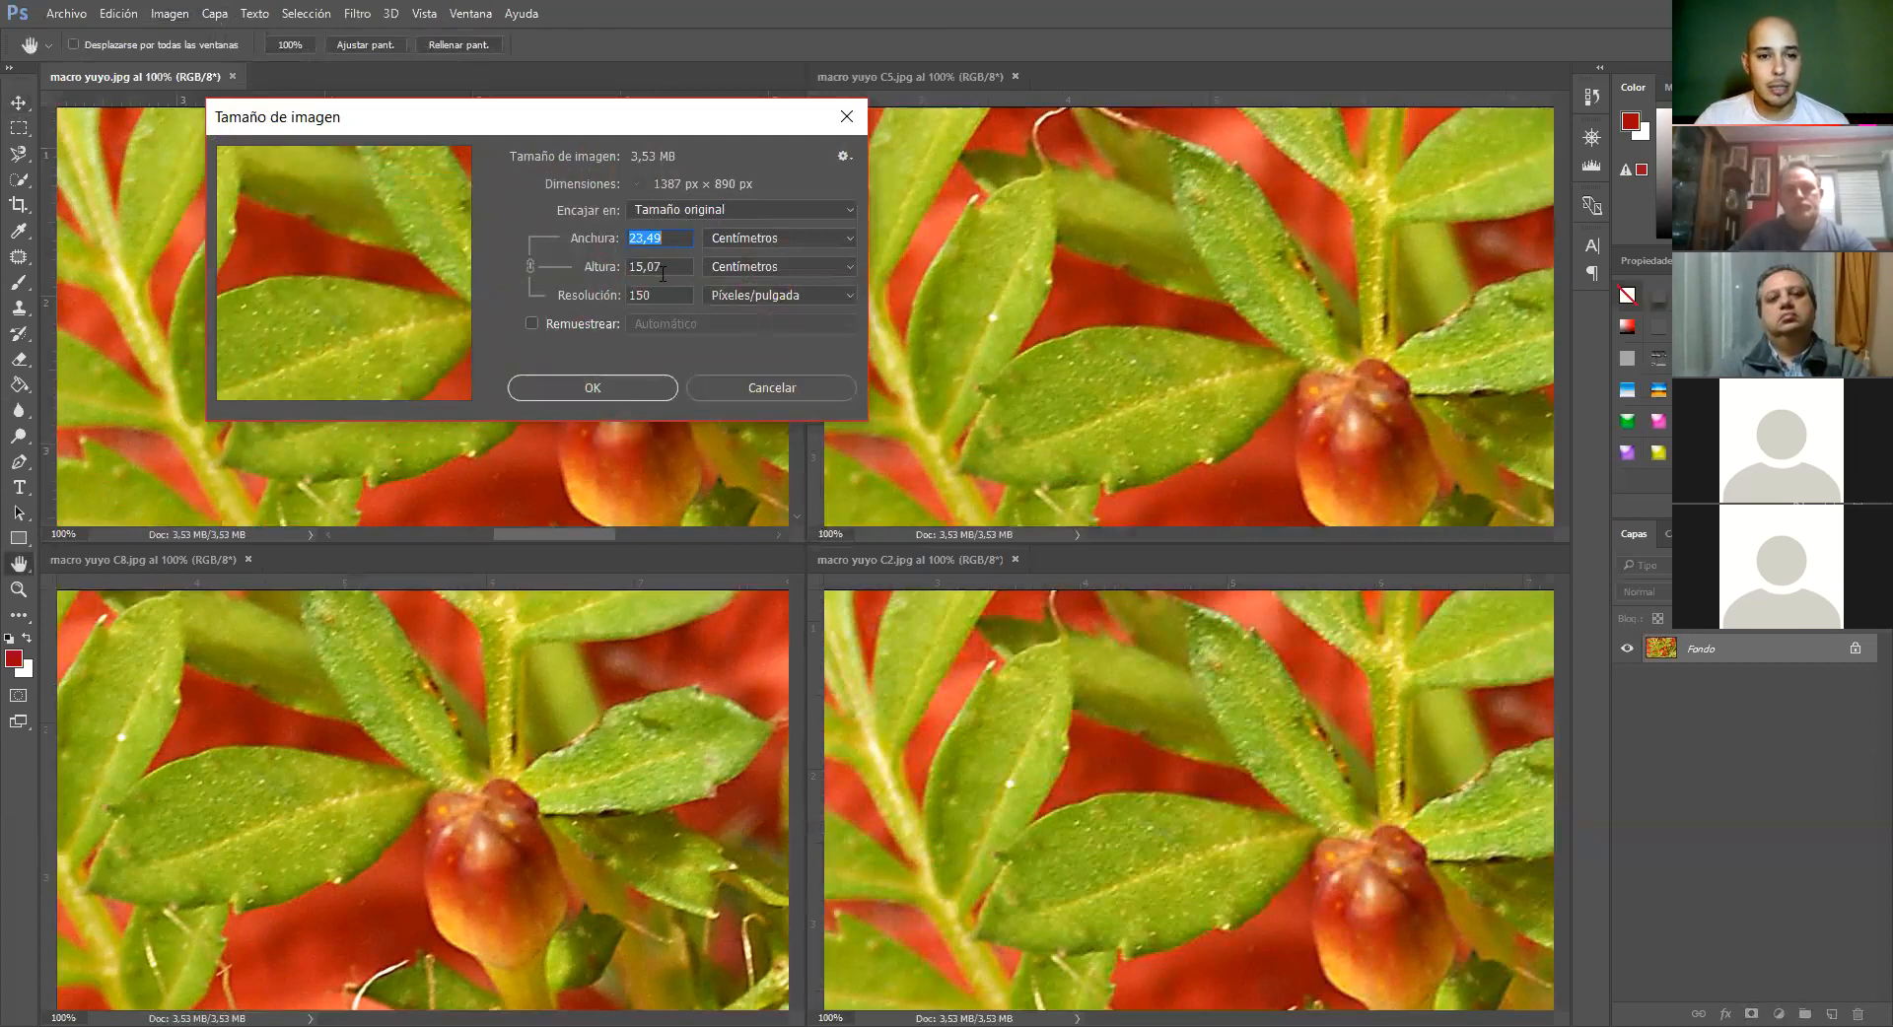
click(844, 117)
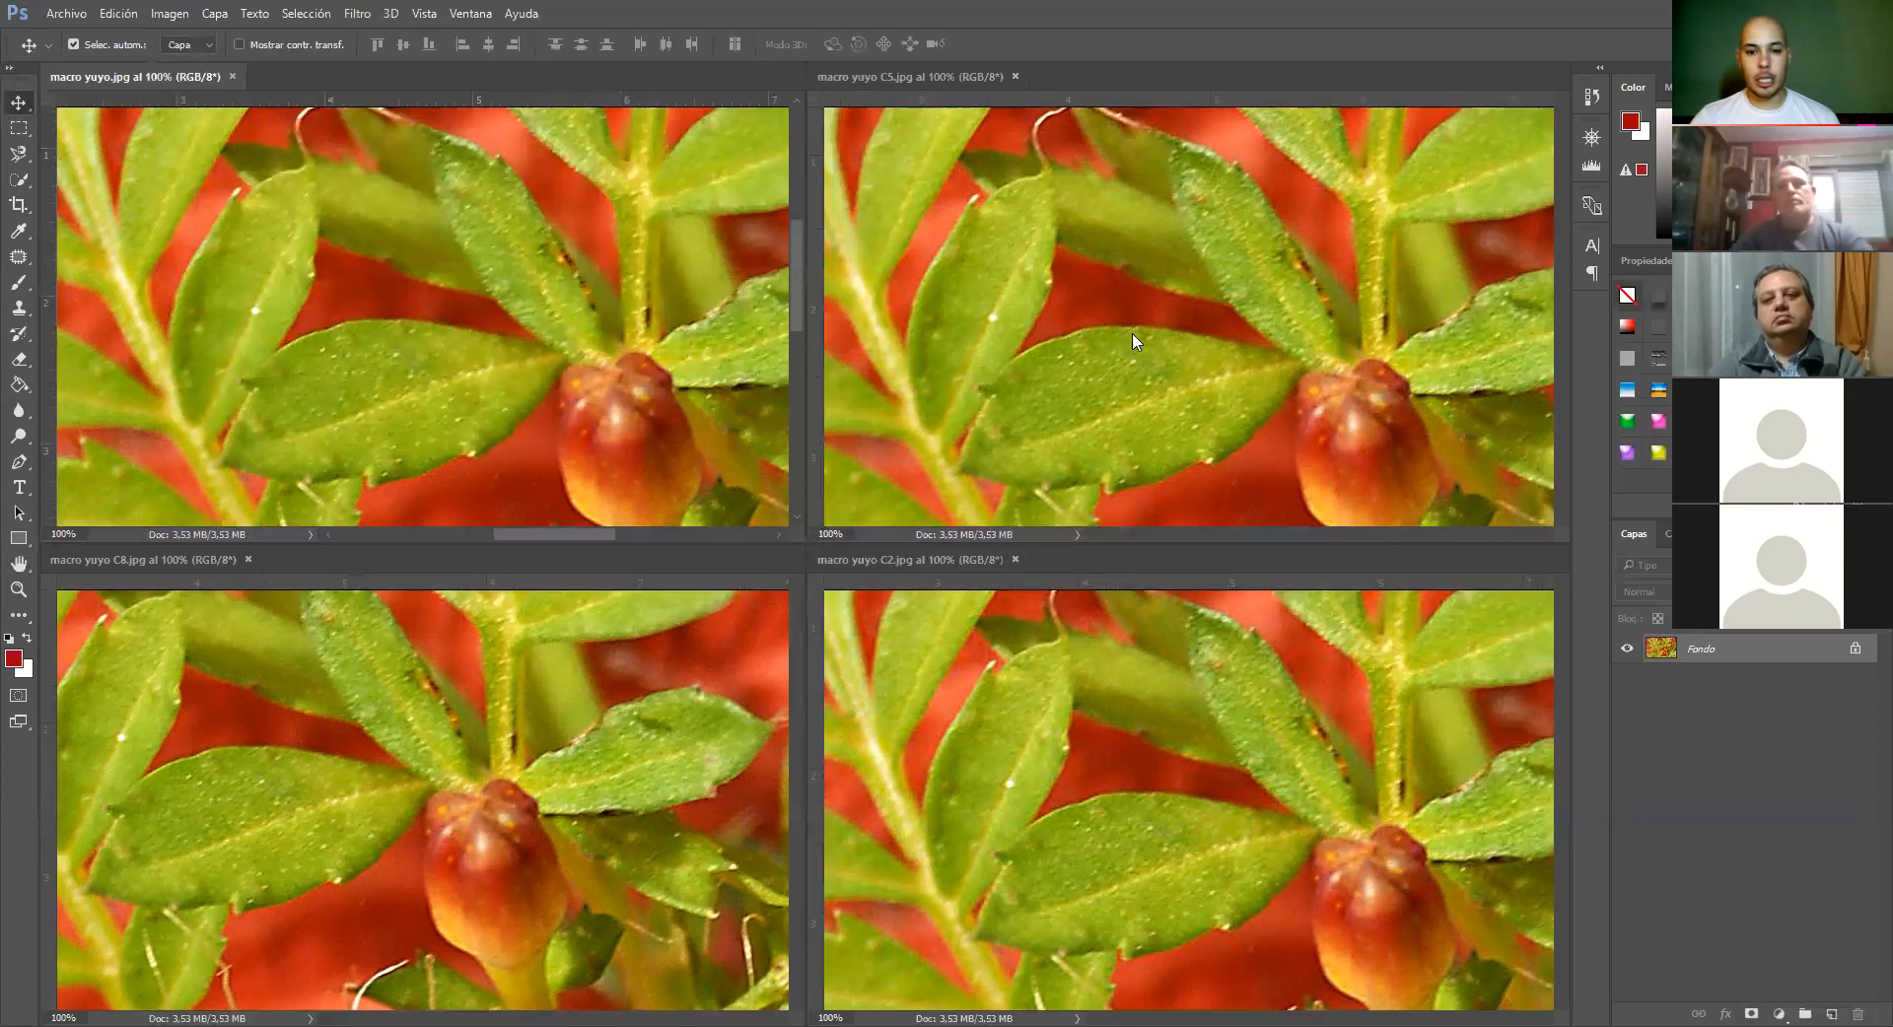
Close all four macro yuyo images
click(1013, 559)
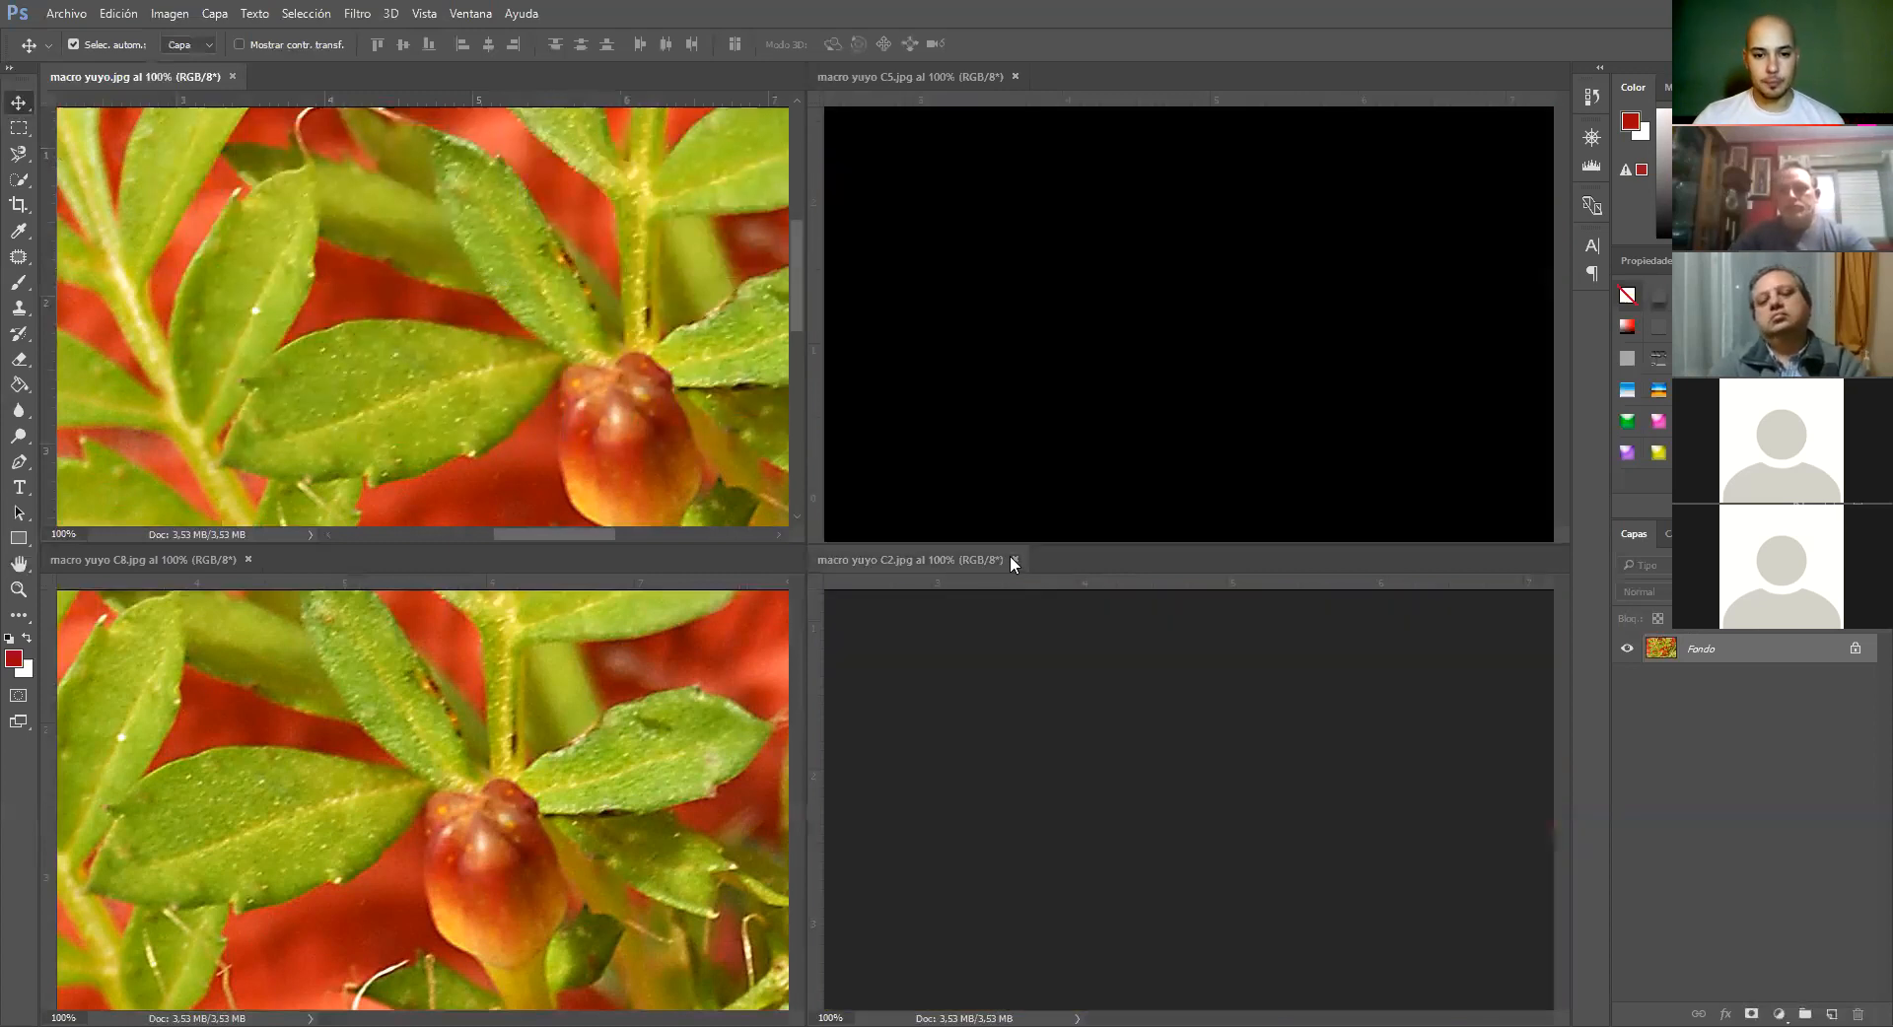
click(1016, 78)
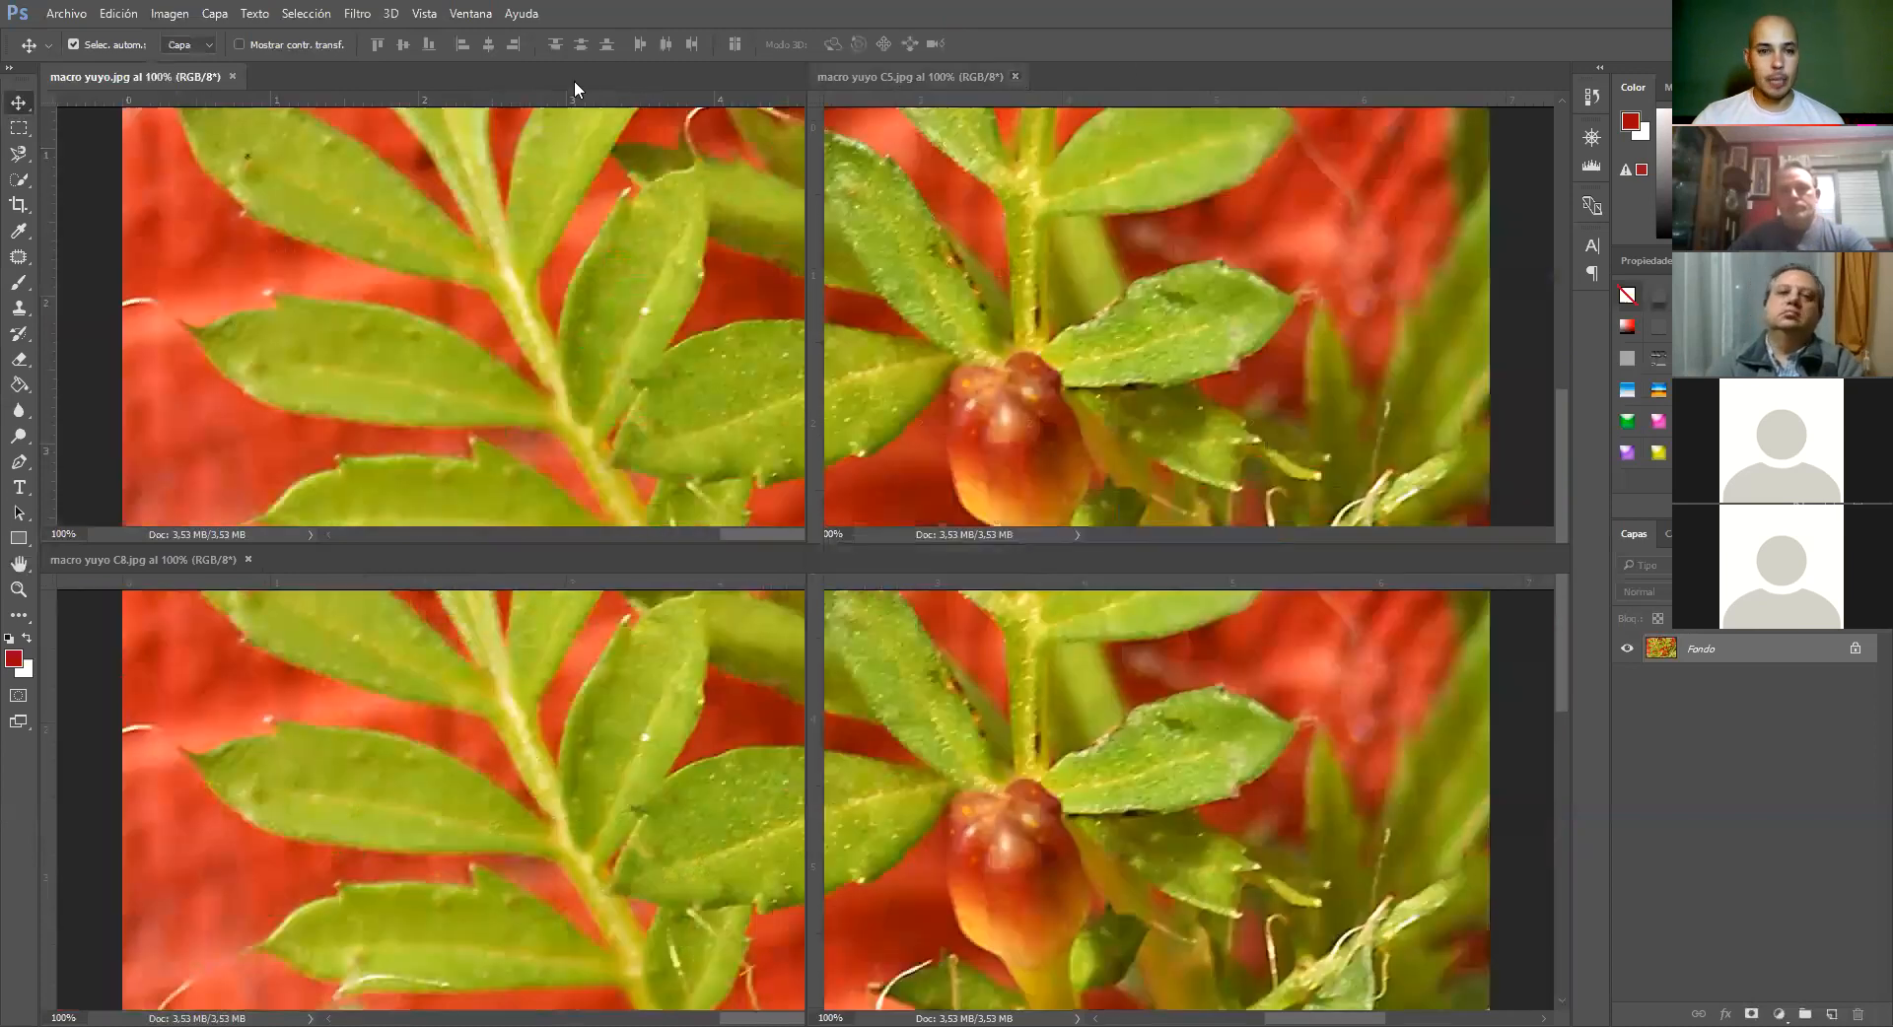
click(232, 76)
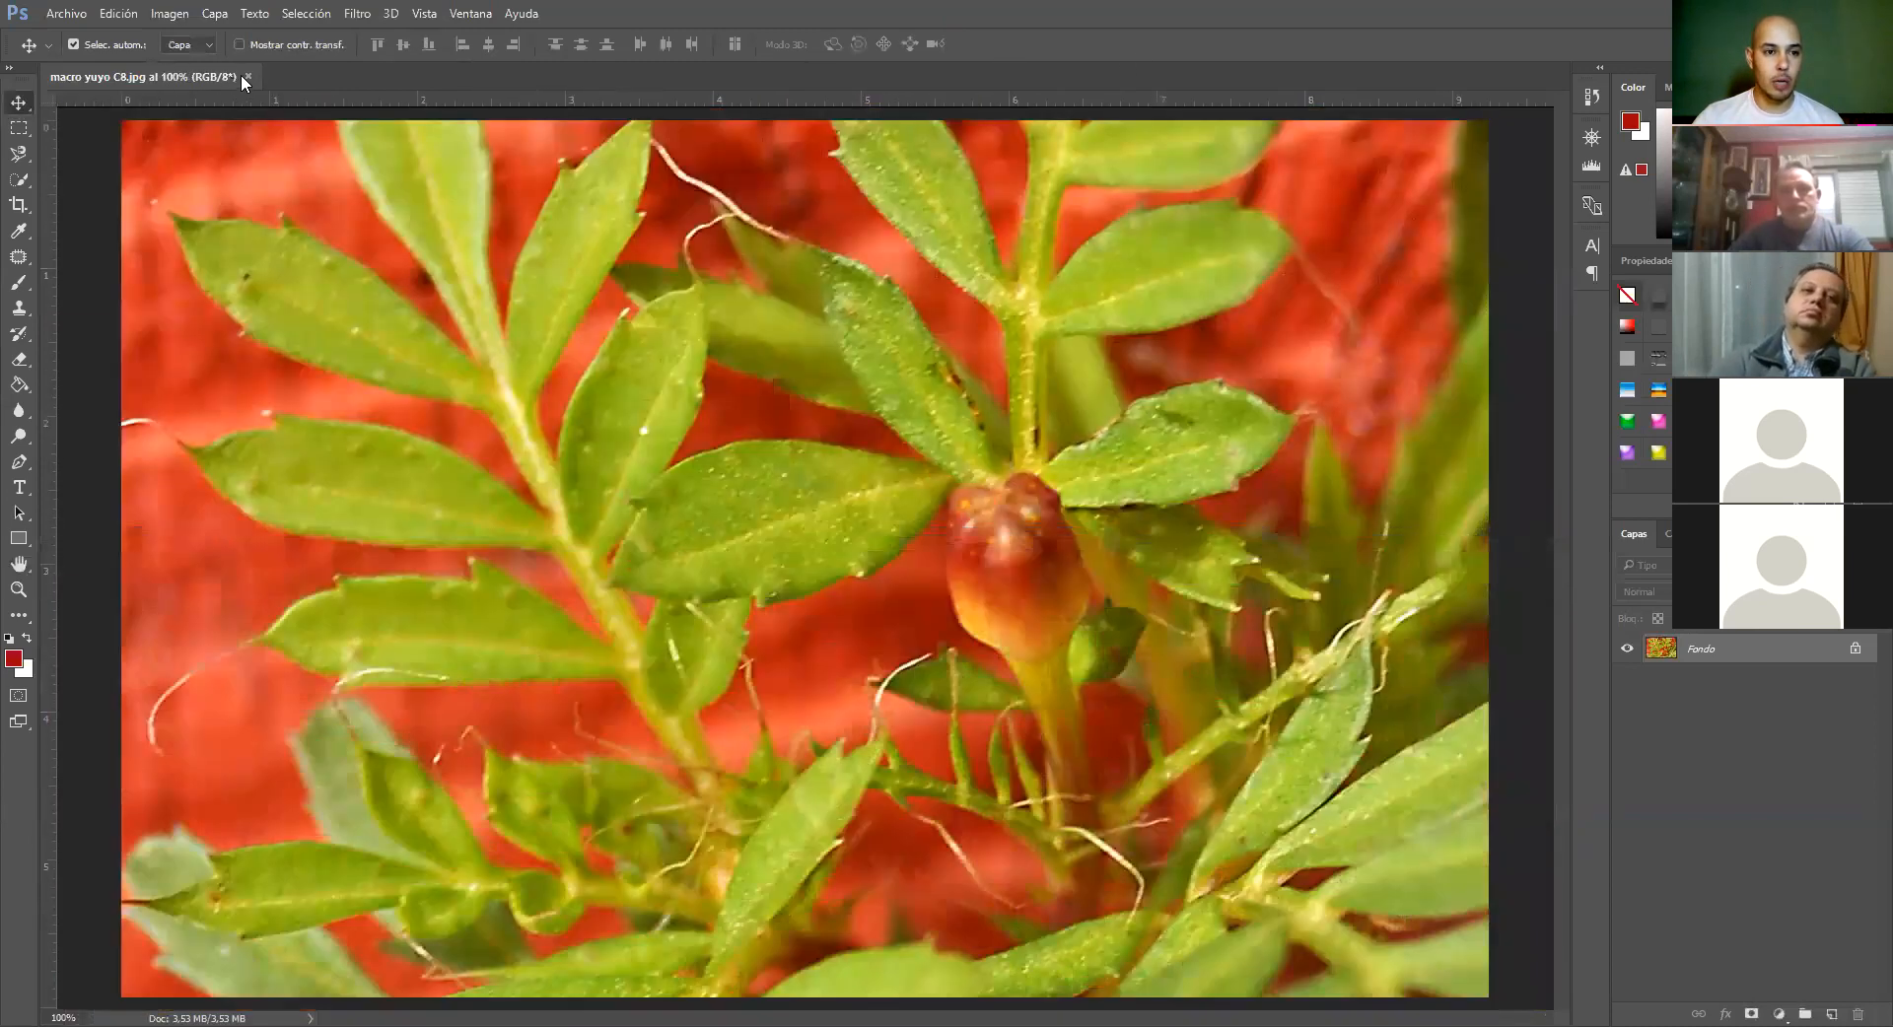
click(247, 75)
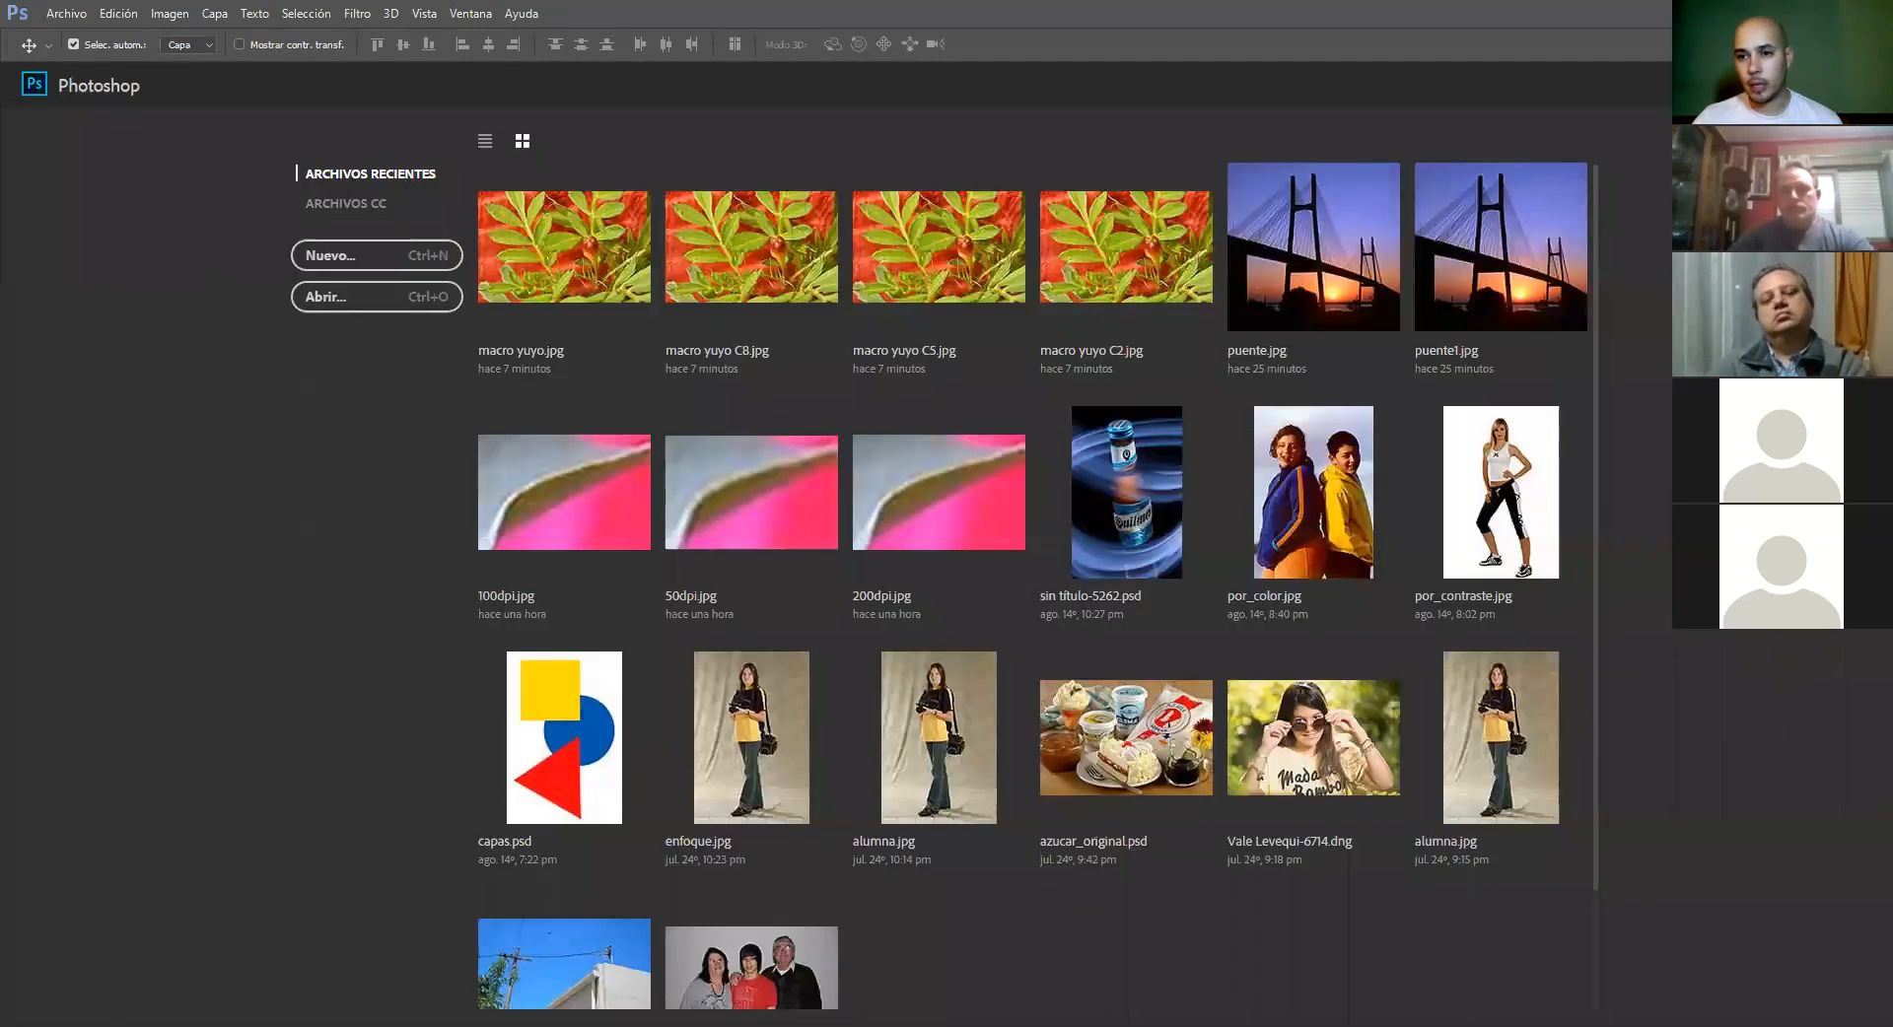